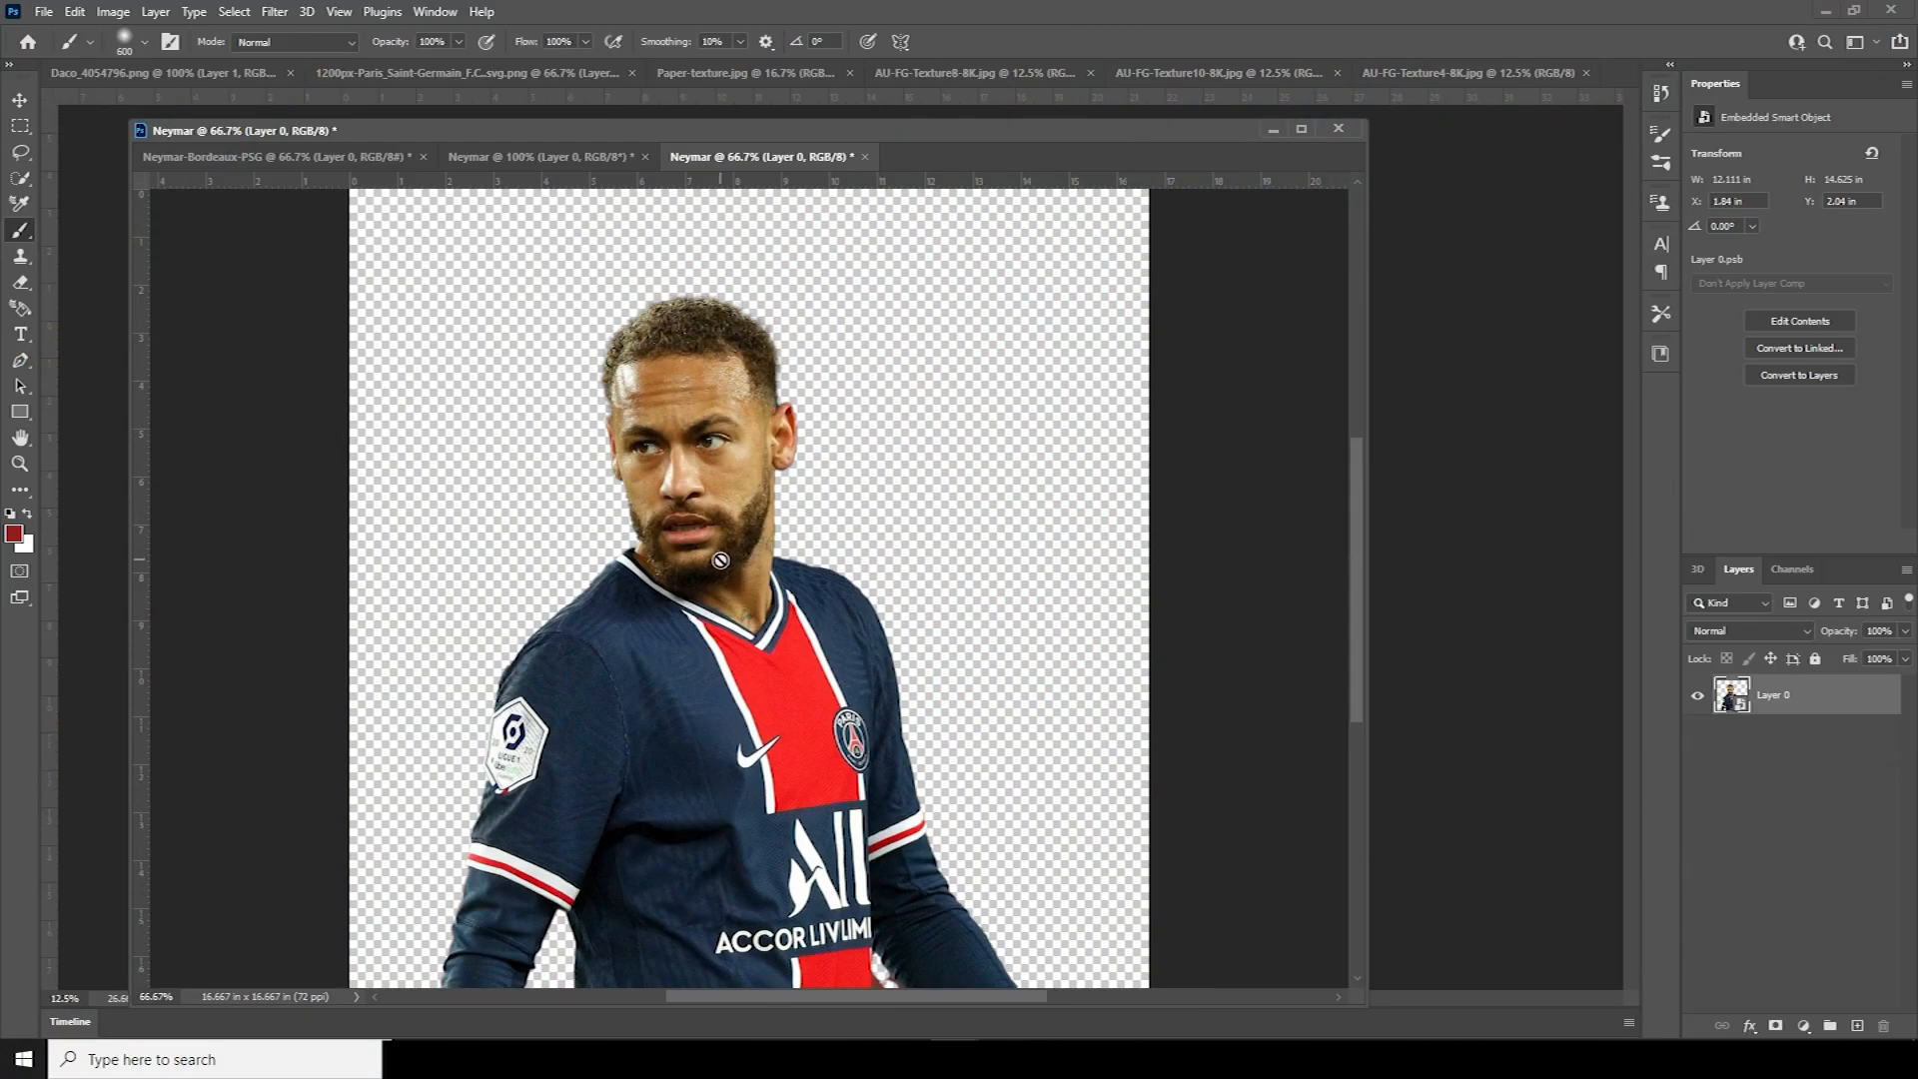
# Open the New Document dialog from the File menu
pyautogui.click(44, 11)
pyautogui.moveTo(75, 11)
pyautogui.click(70, 32)
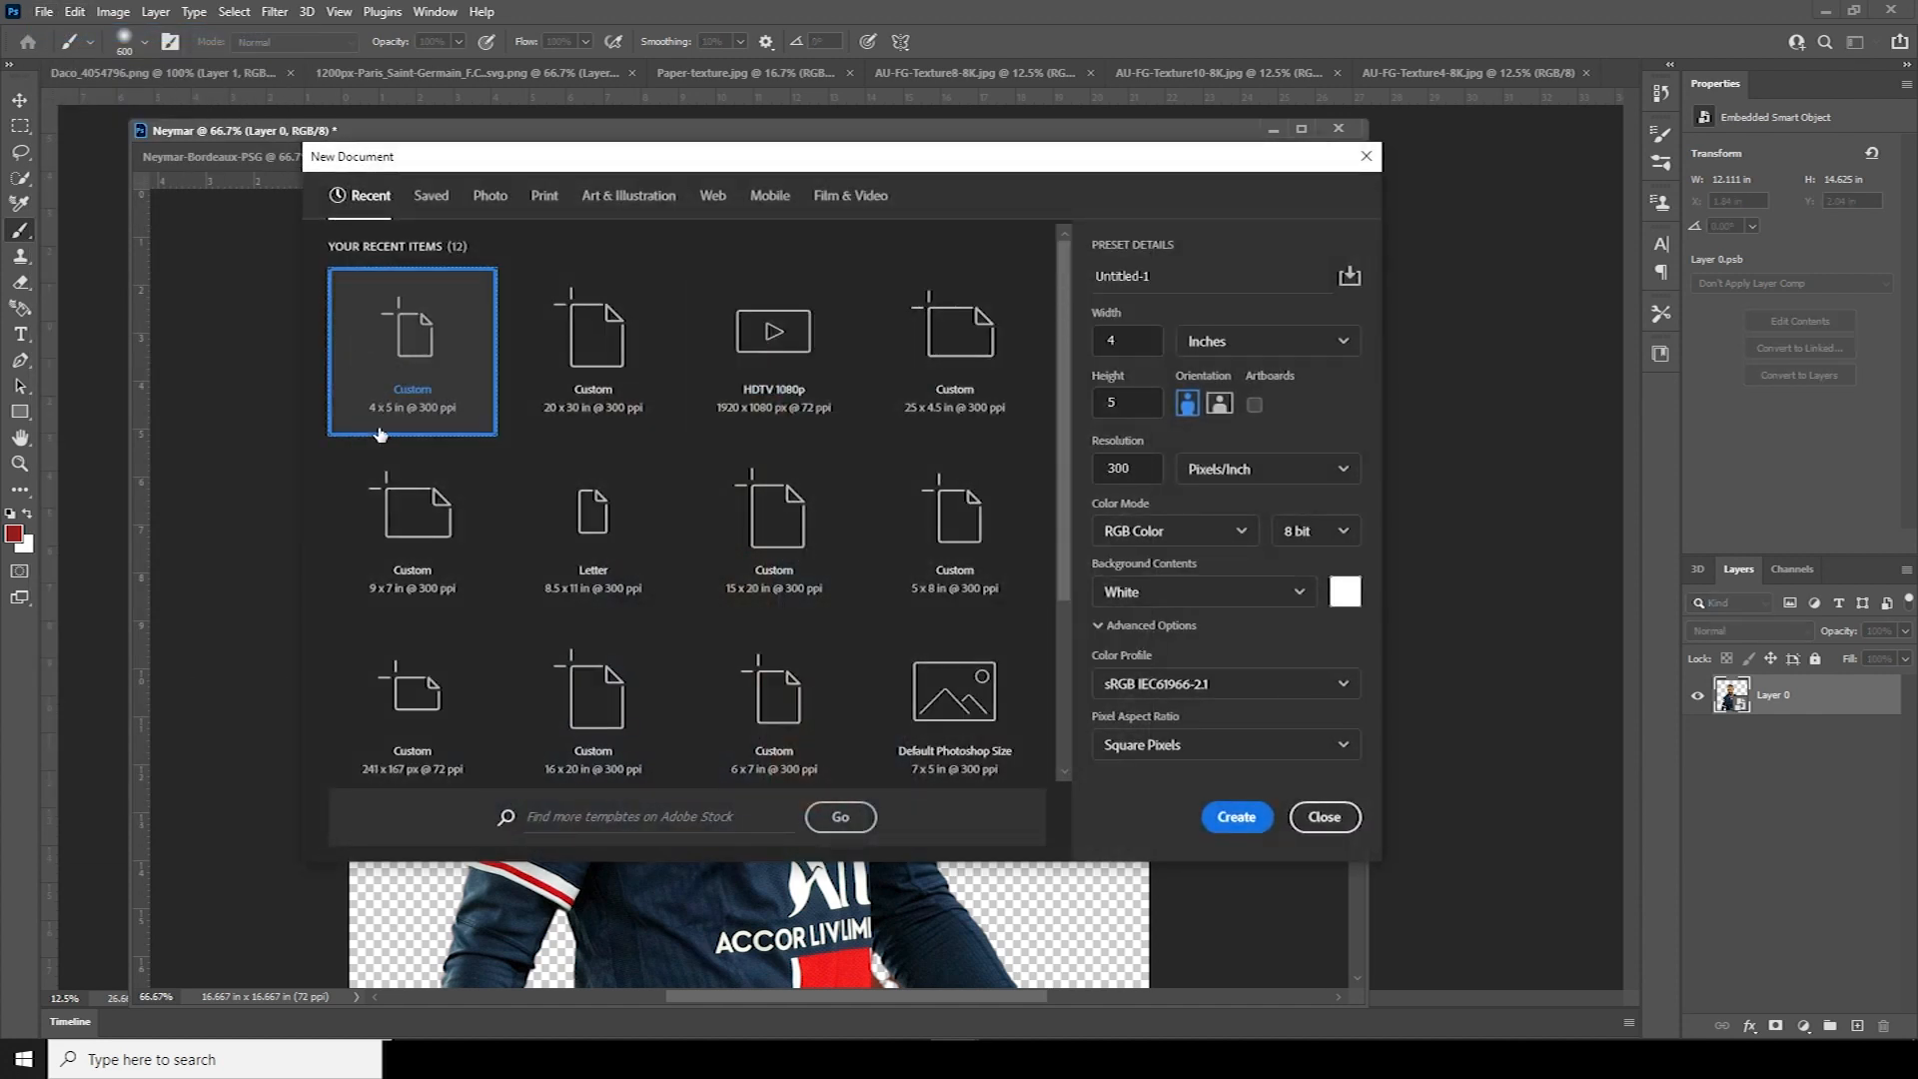
# Create the 4 x 5 in, 300 ppi document and dock it beside the other tabs
pyautogui.click(1135, 469)
pyautogui.doubleClick(1136, 469)
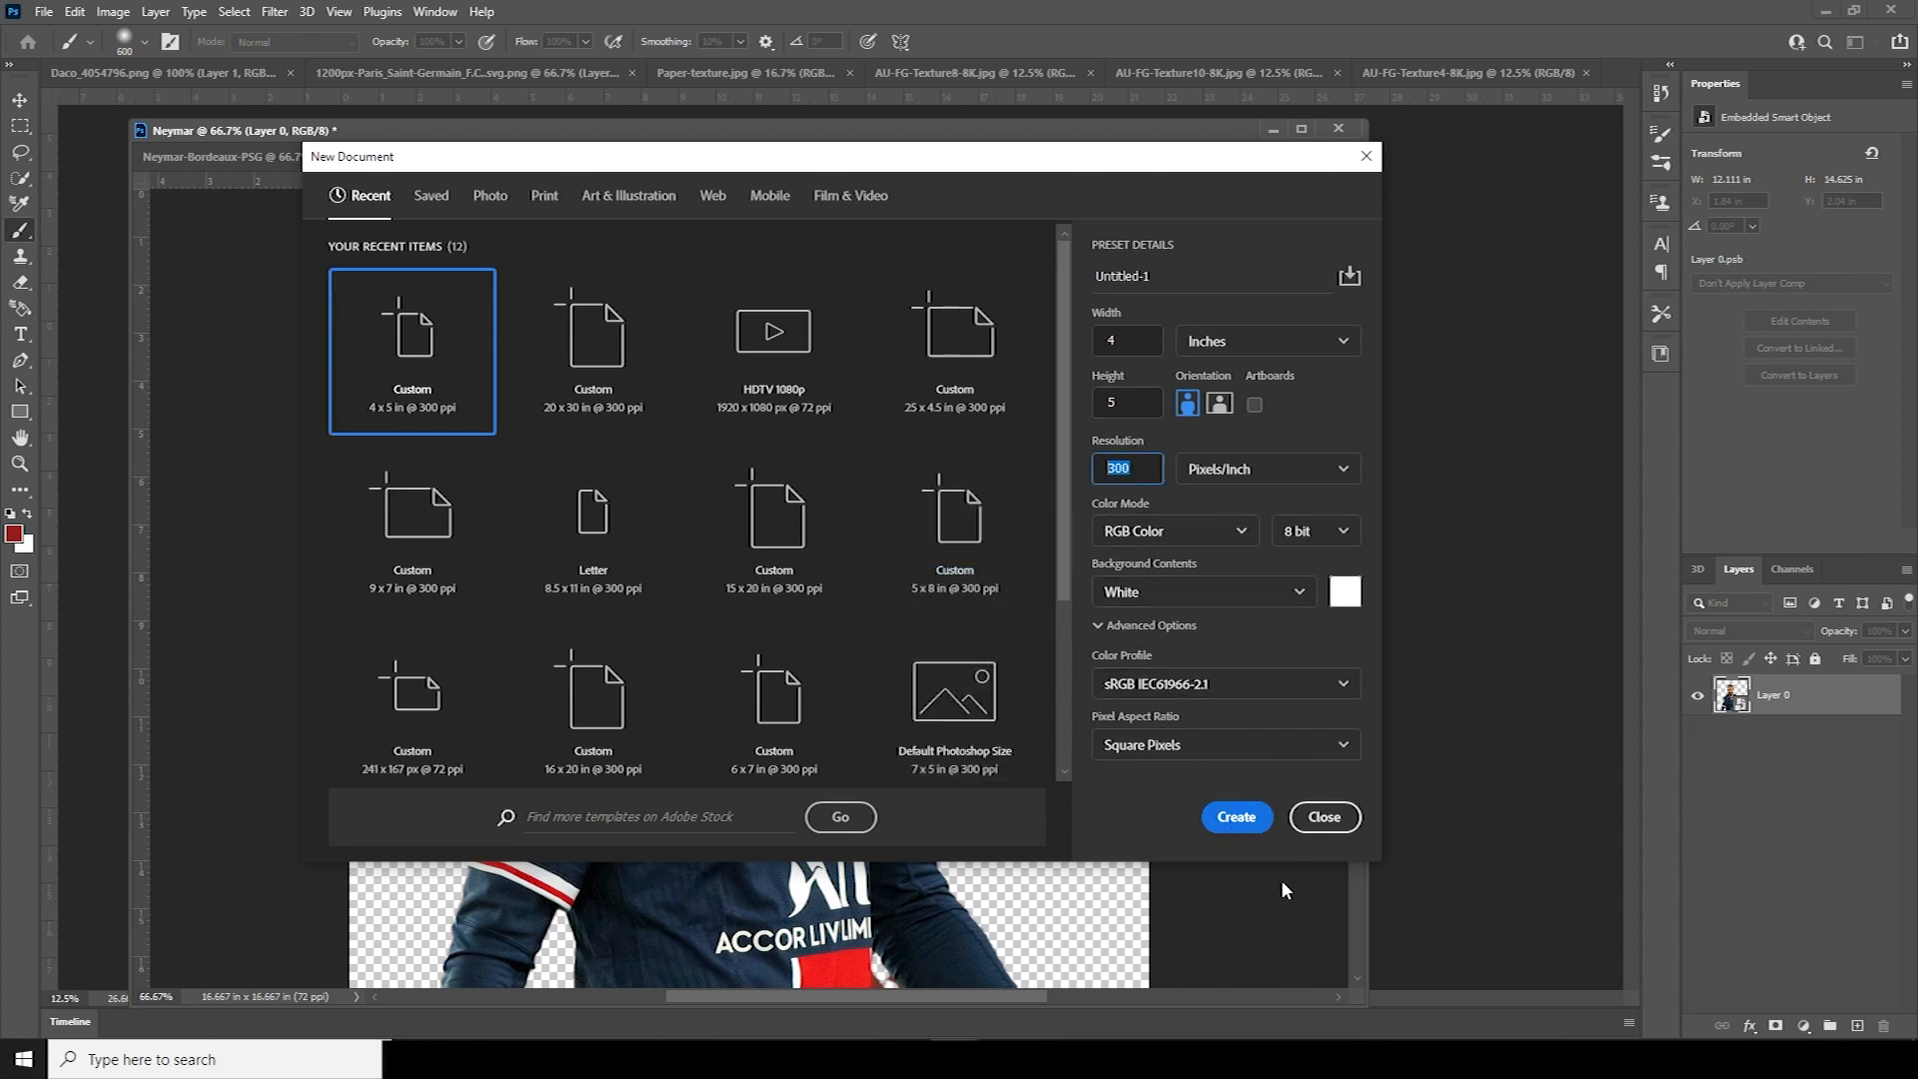
pyautogui.click(1208, 827)
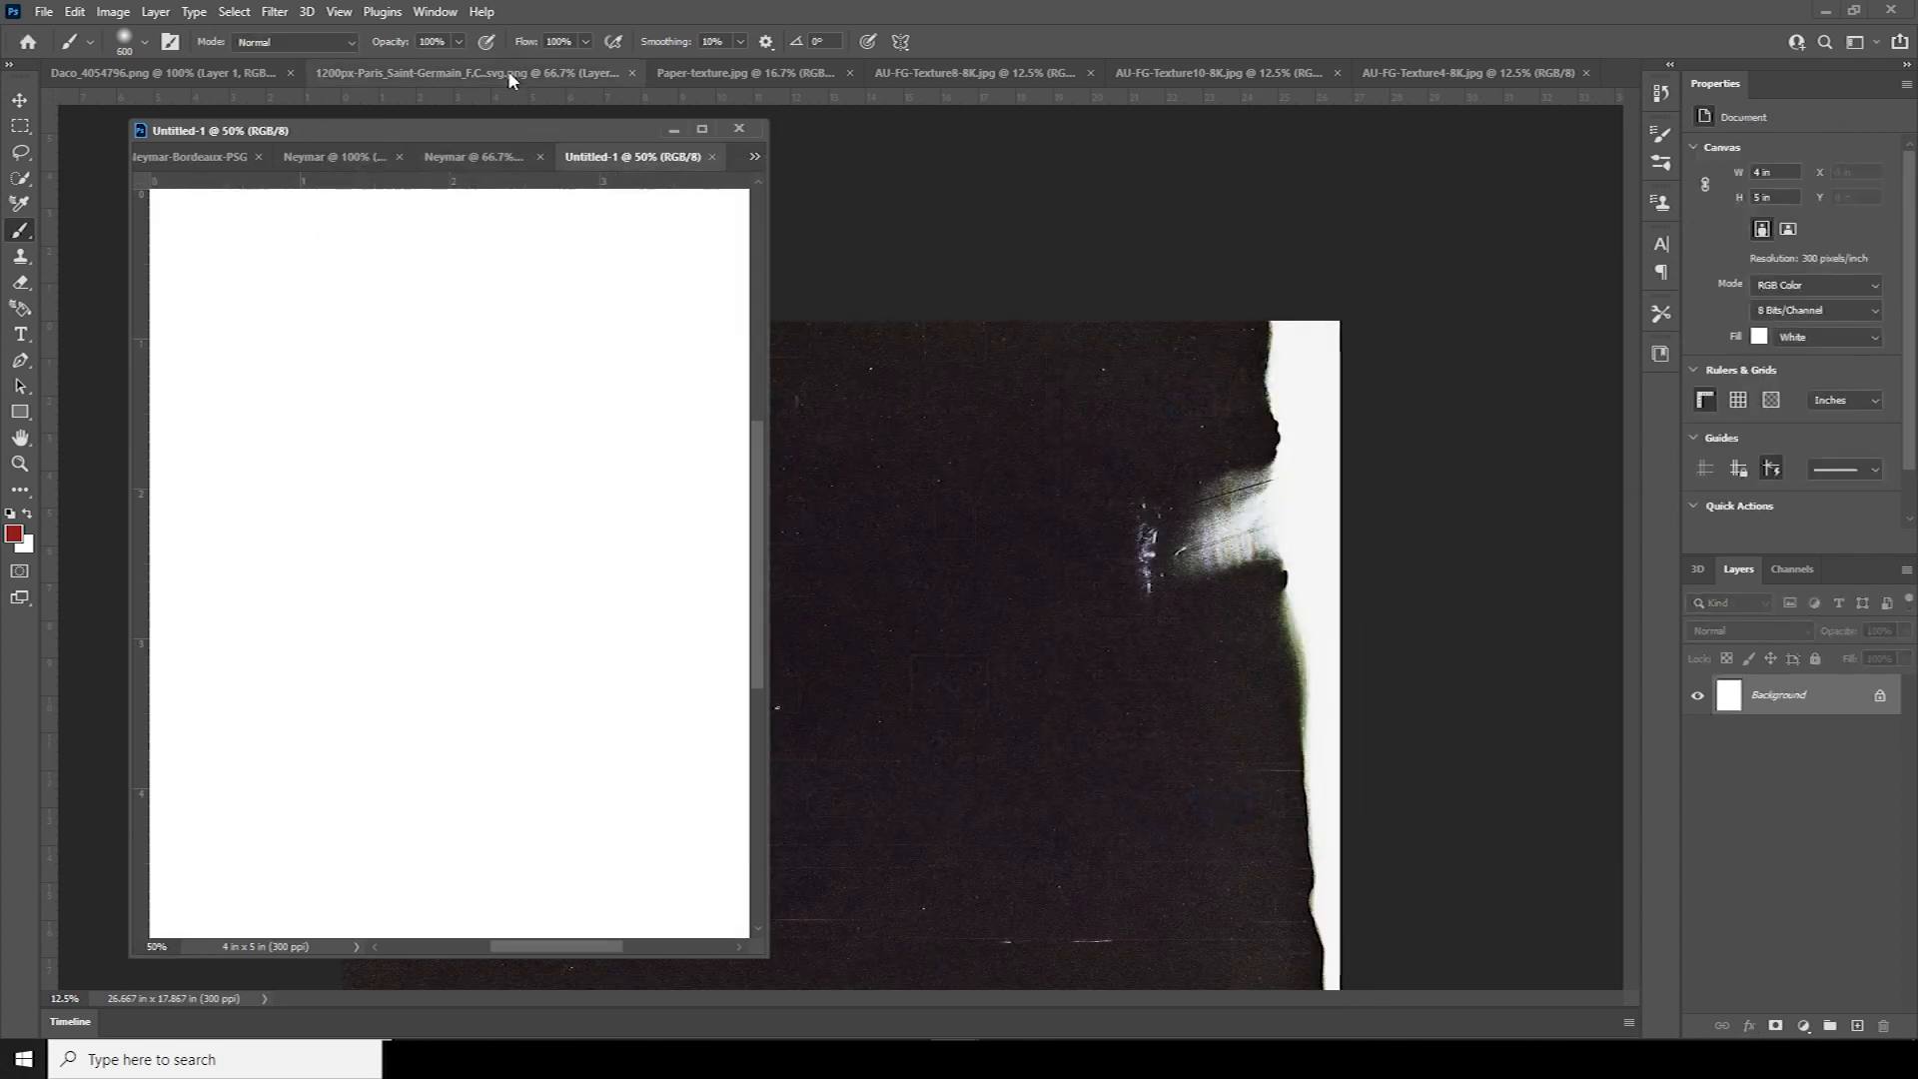
pyautogui.moveTo(548, 135); pyautogui.dragTo(1016, 64)
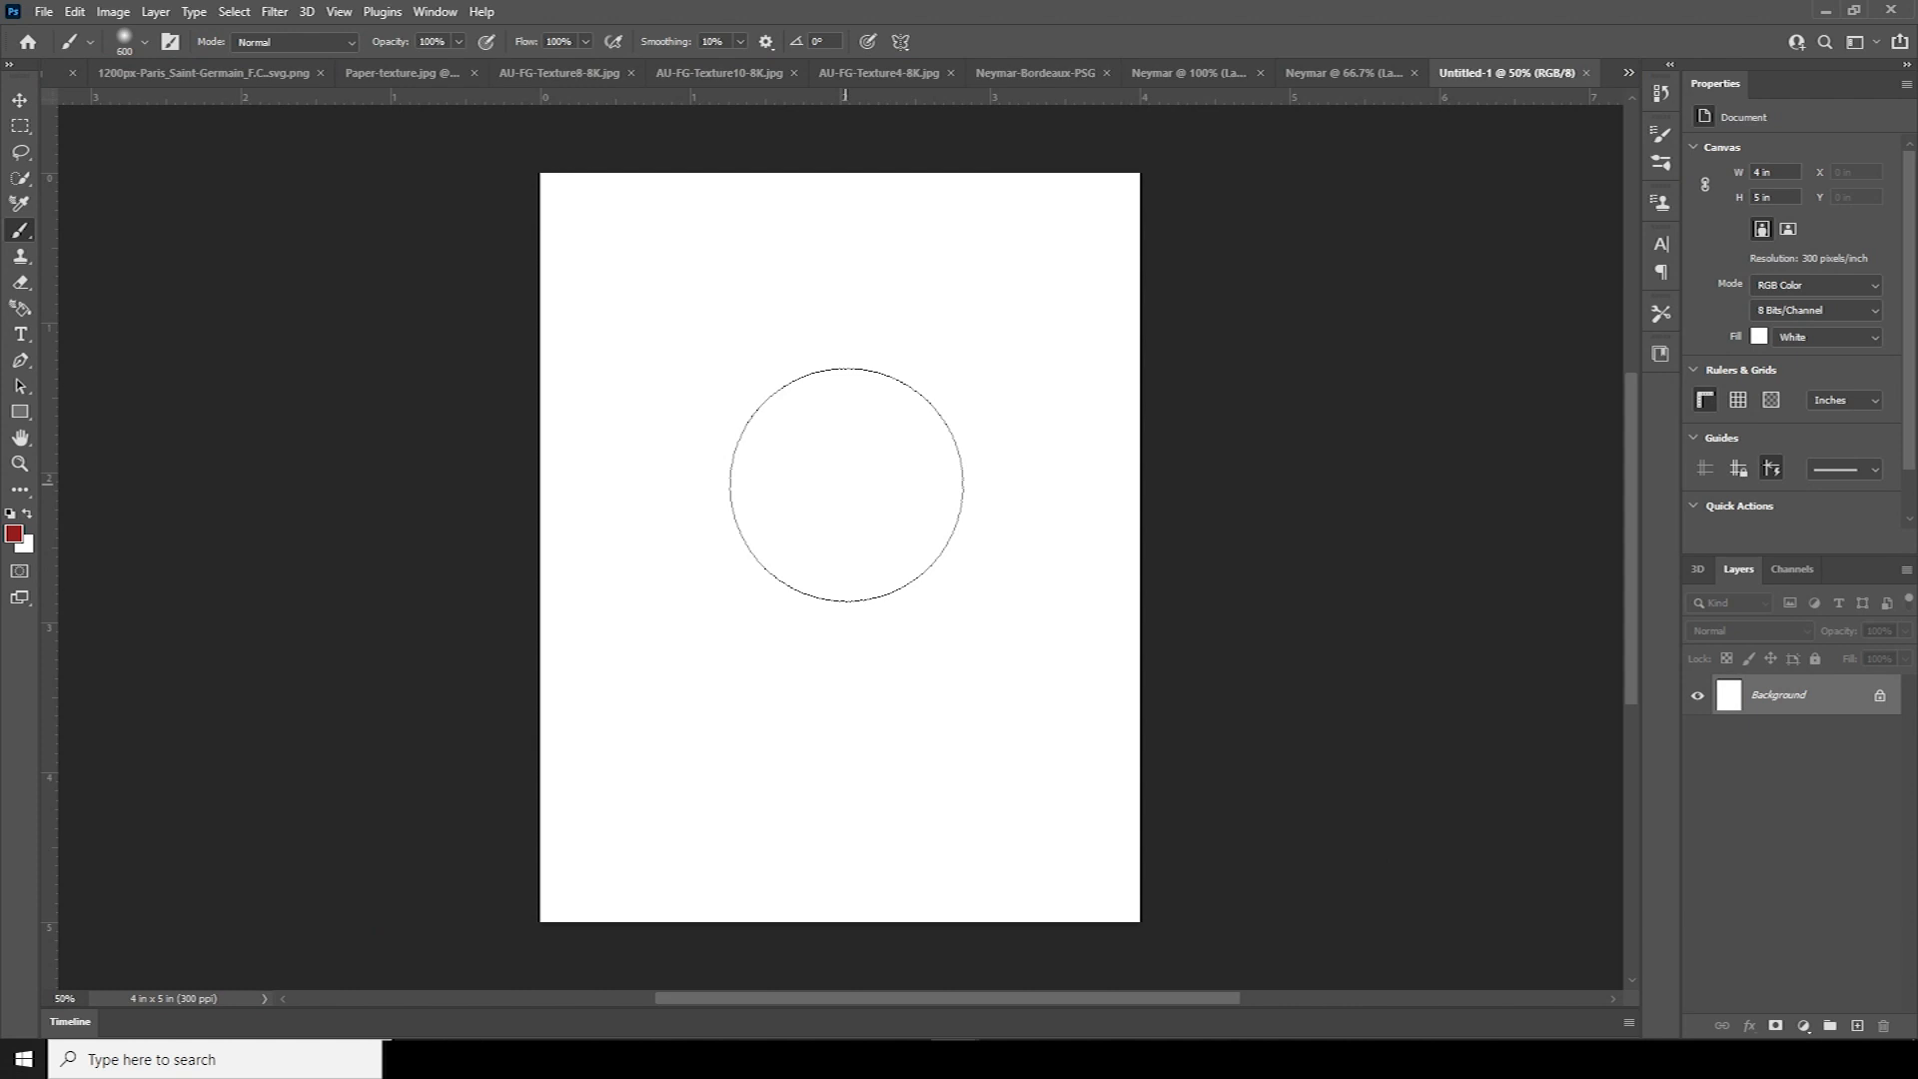
# Bring the kneeling Neymar cut-out in, shrink and centre it, and add an empty layer above Background
pyautogui.press('v')
pyautogui.click(1308, 74)
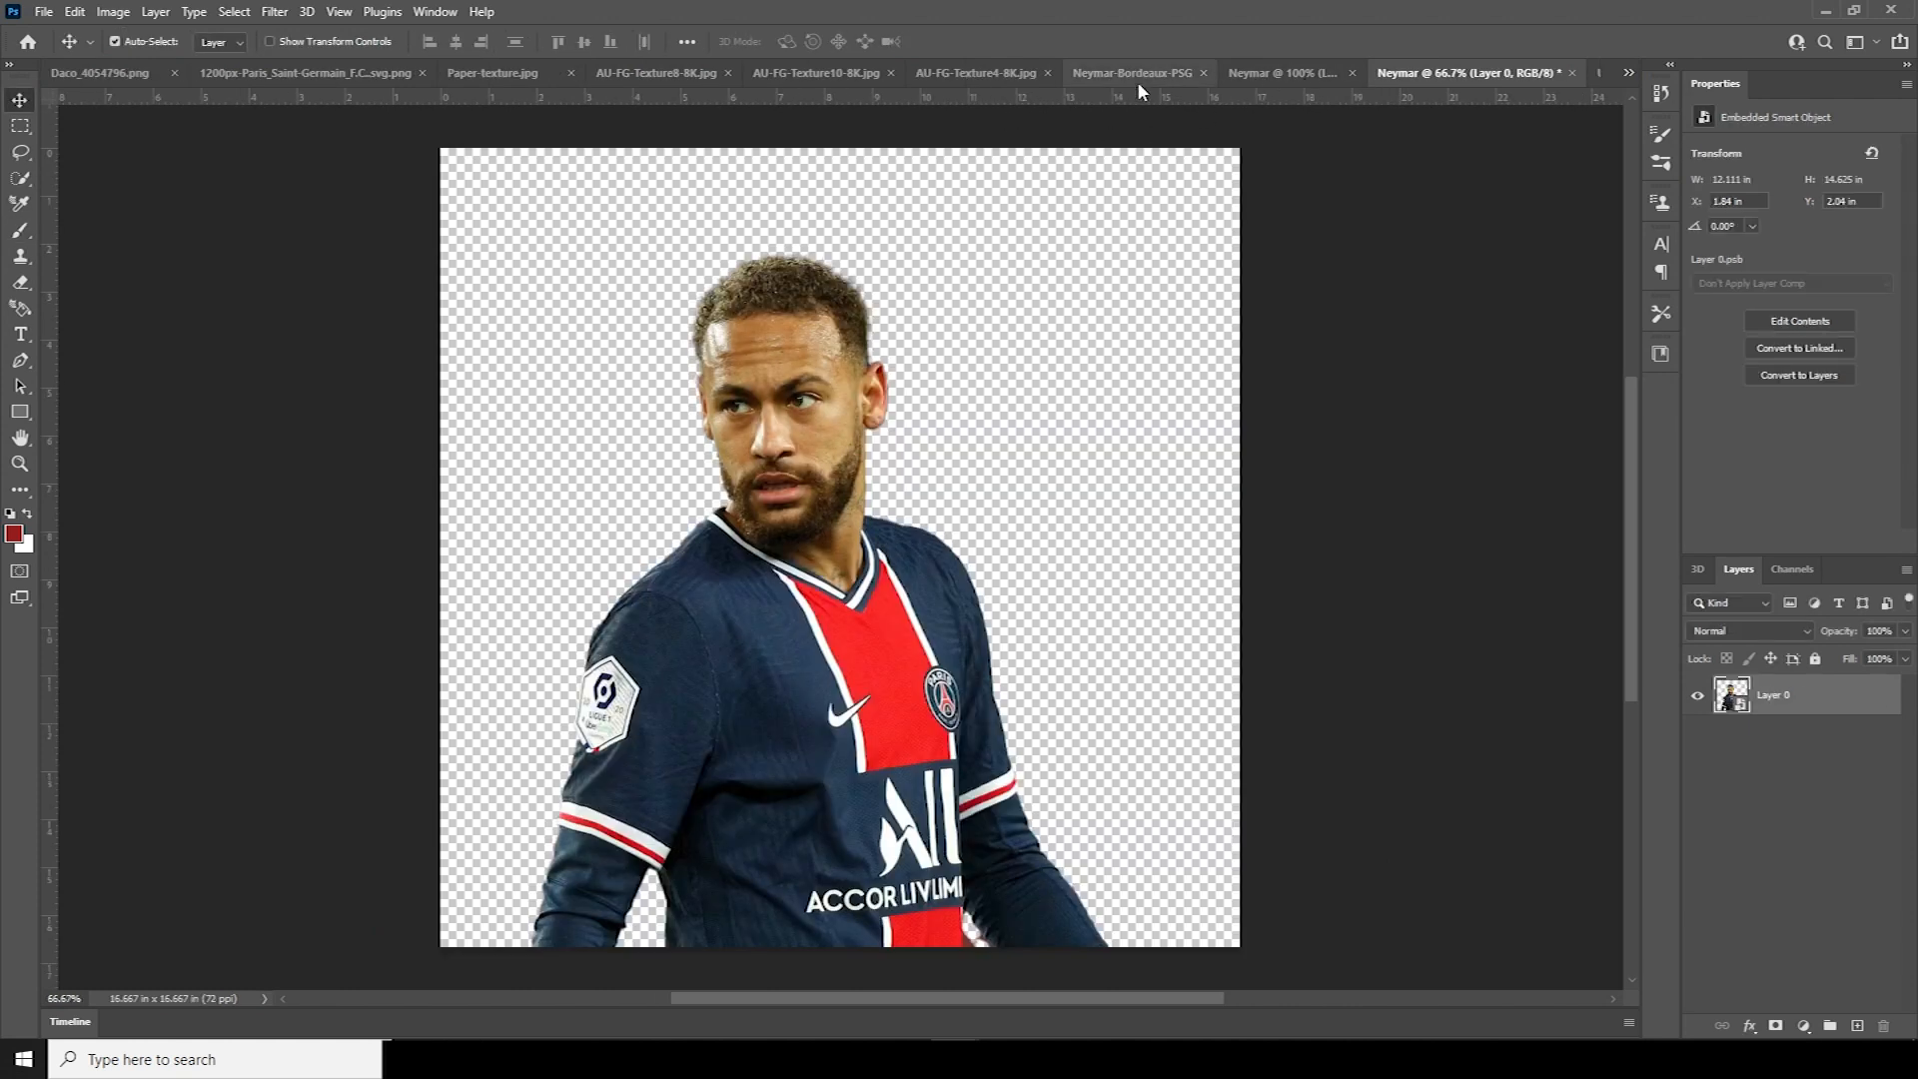
pyautogui.click(1240, 78)
pyautogui.moveTo(915, 245); pyautogui.dragTo(851, 584)
pyautogui.press('ctrl')
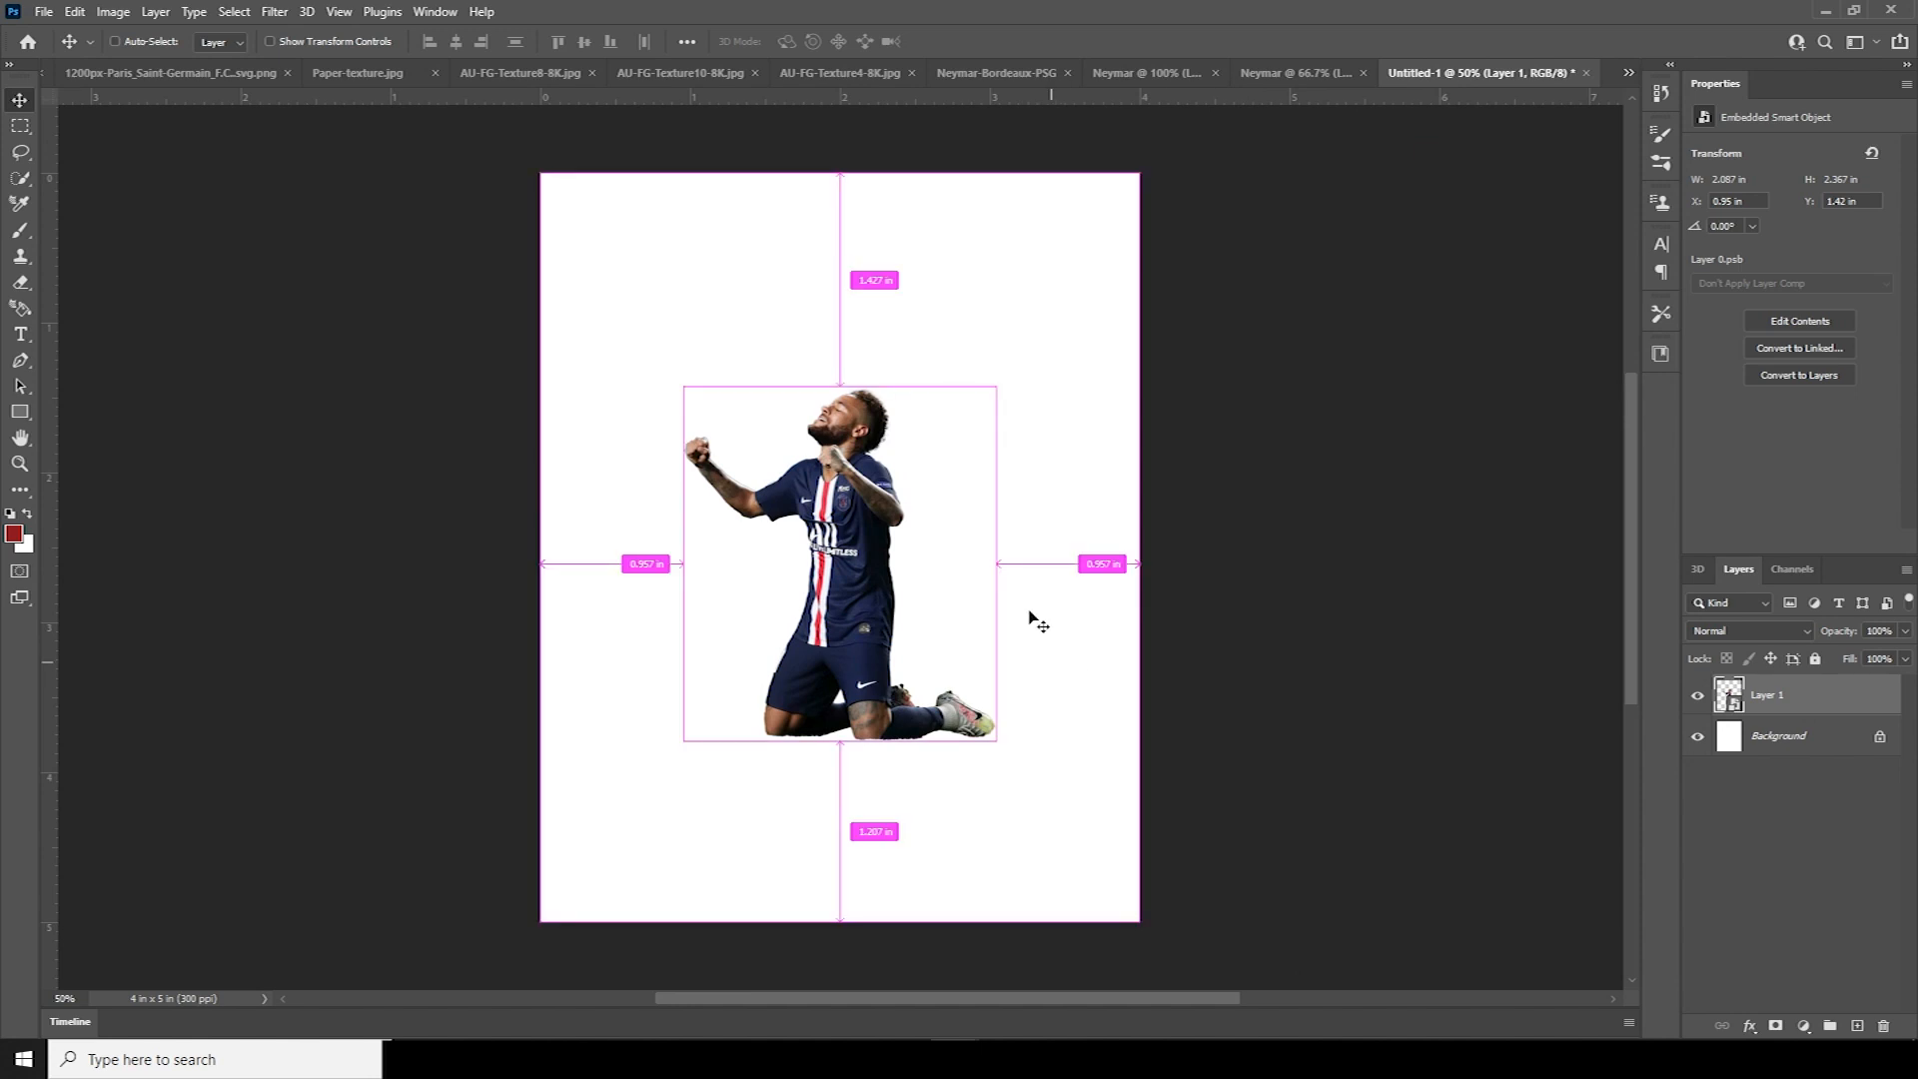
pyautogui.hotkey('ctrl', 't')
pyautogui.moveTo(996, 387); pyautogui.dragTo(869, 672)
pyautogui.press('Return')
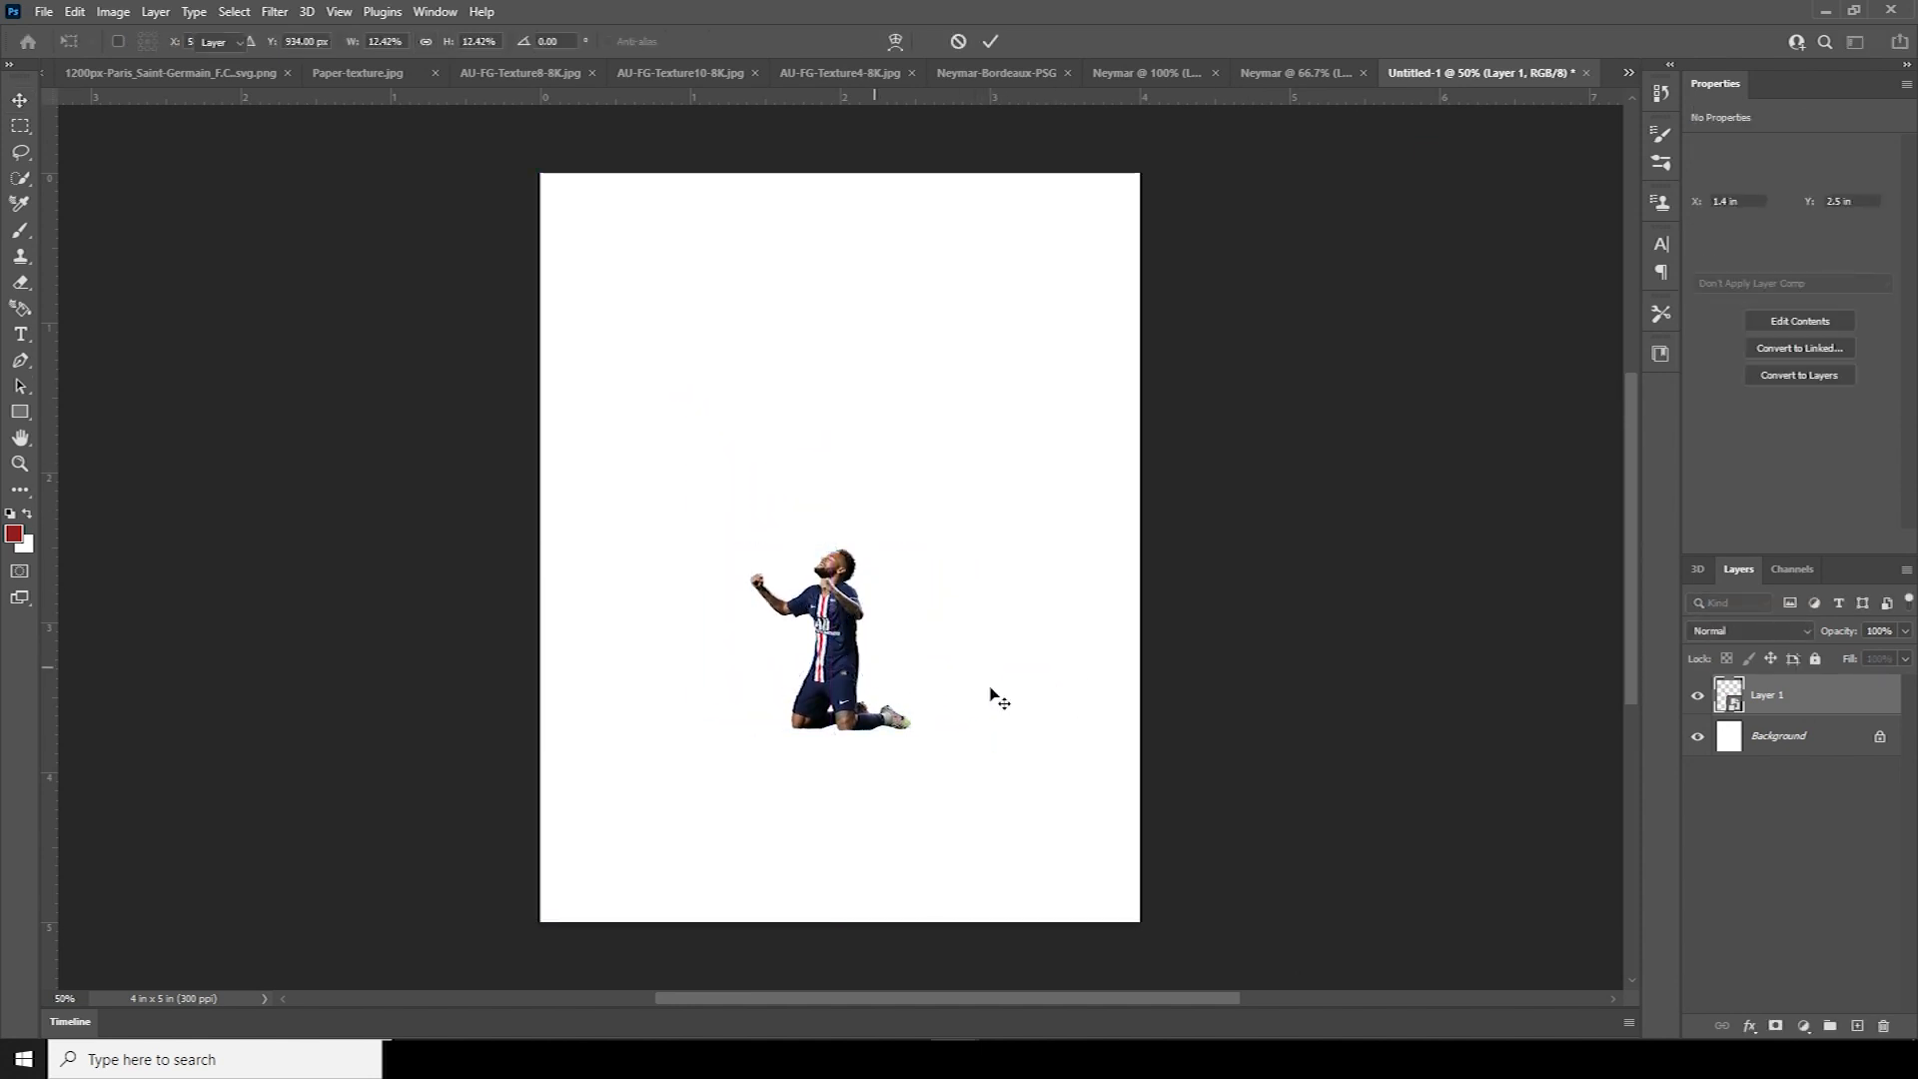
pyautogui.click(1770, 747)
pyautogui.click(1857, 1026)
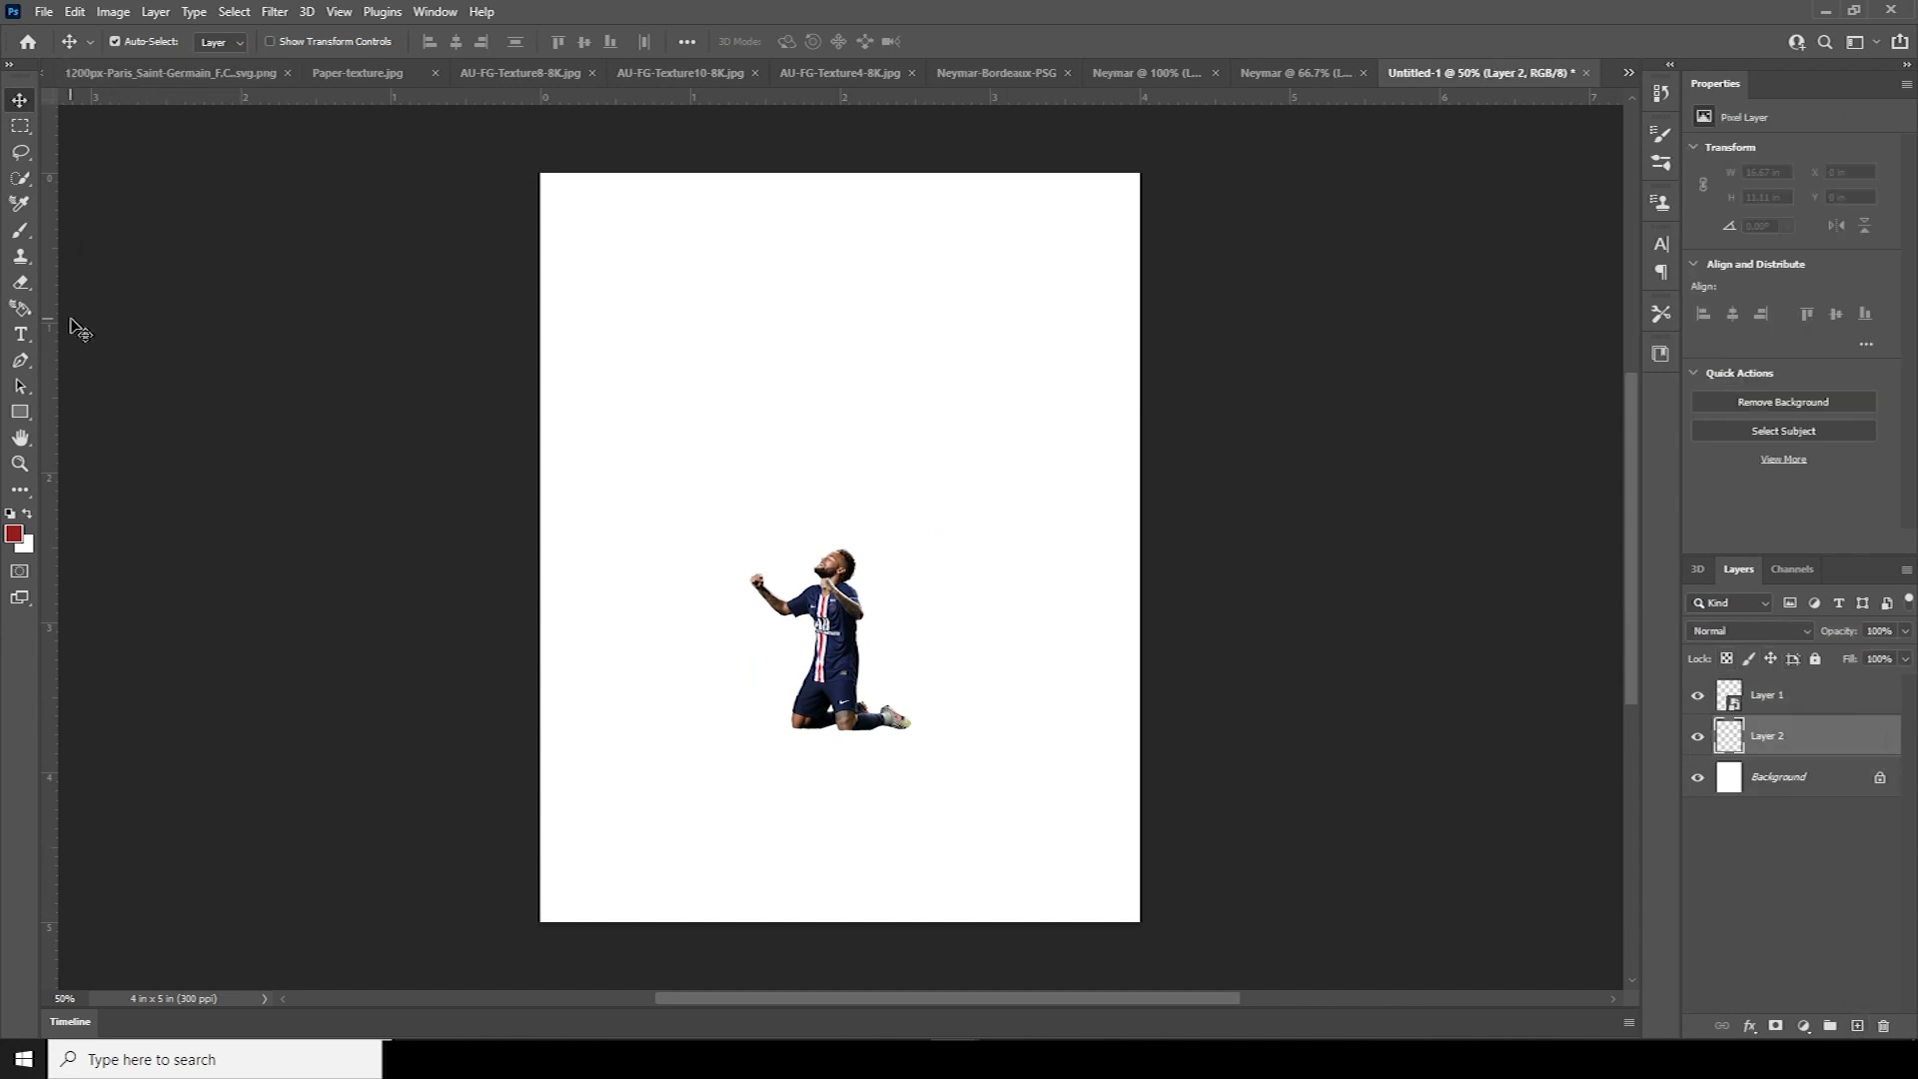
# Set the Pen tool to Shape mode with a black fill and no stroke
pyautogui.press('p')
pyautogui.rightClick(15, 366)
pyautogui.click(75, 365)
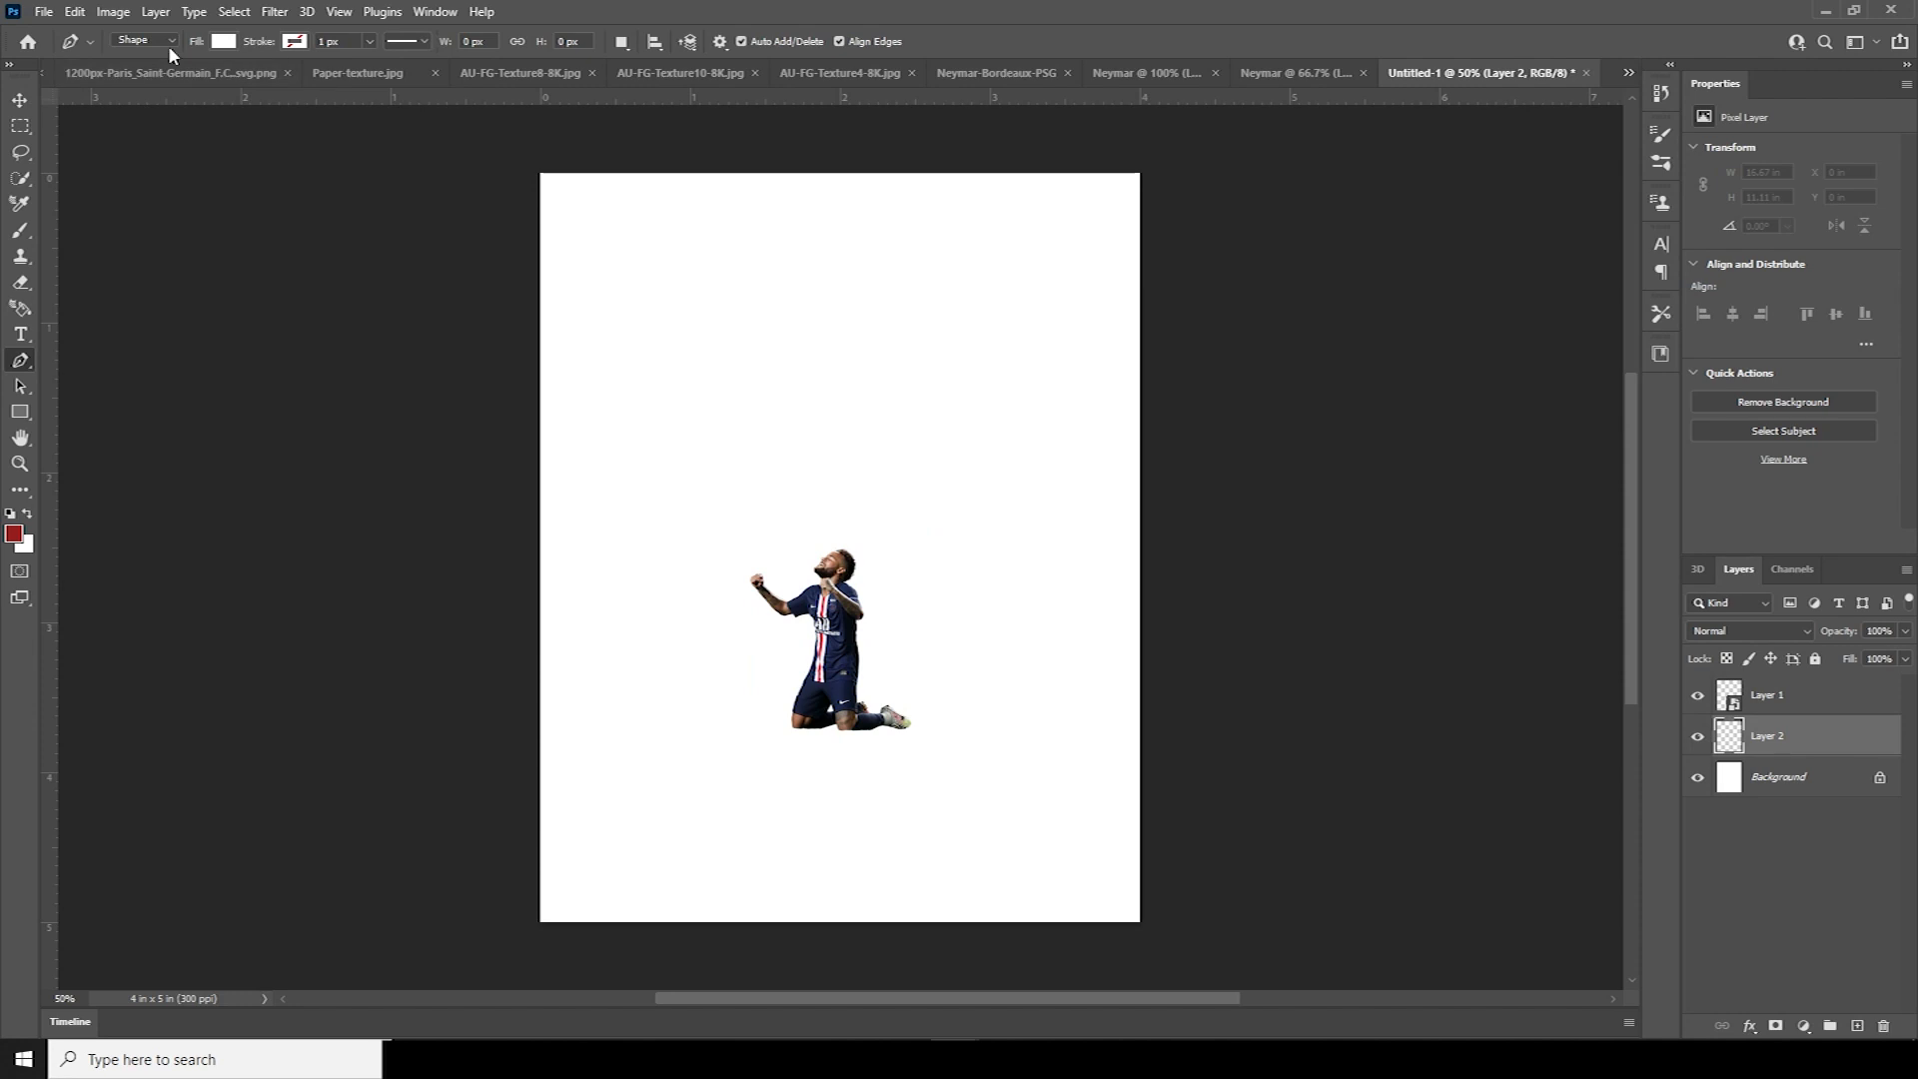
pyautogui.click(144, 40)
pyautogui.click(141, 56)
pyautogui.click(224, 41)
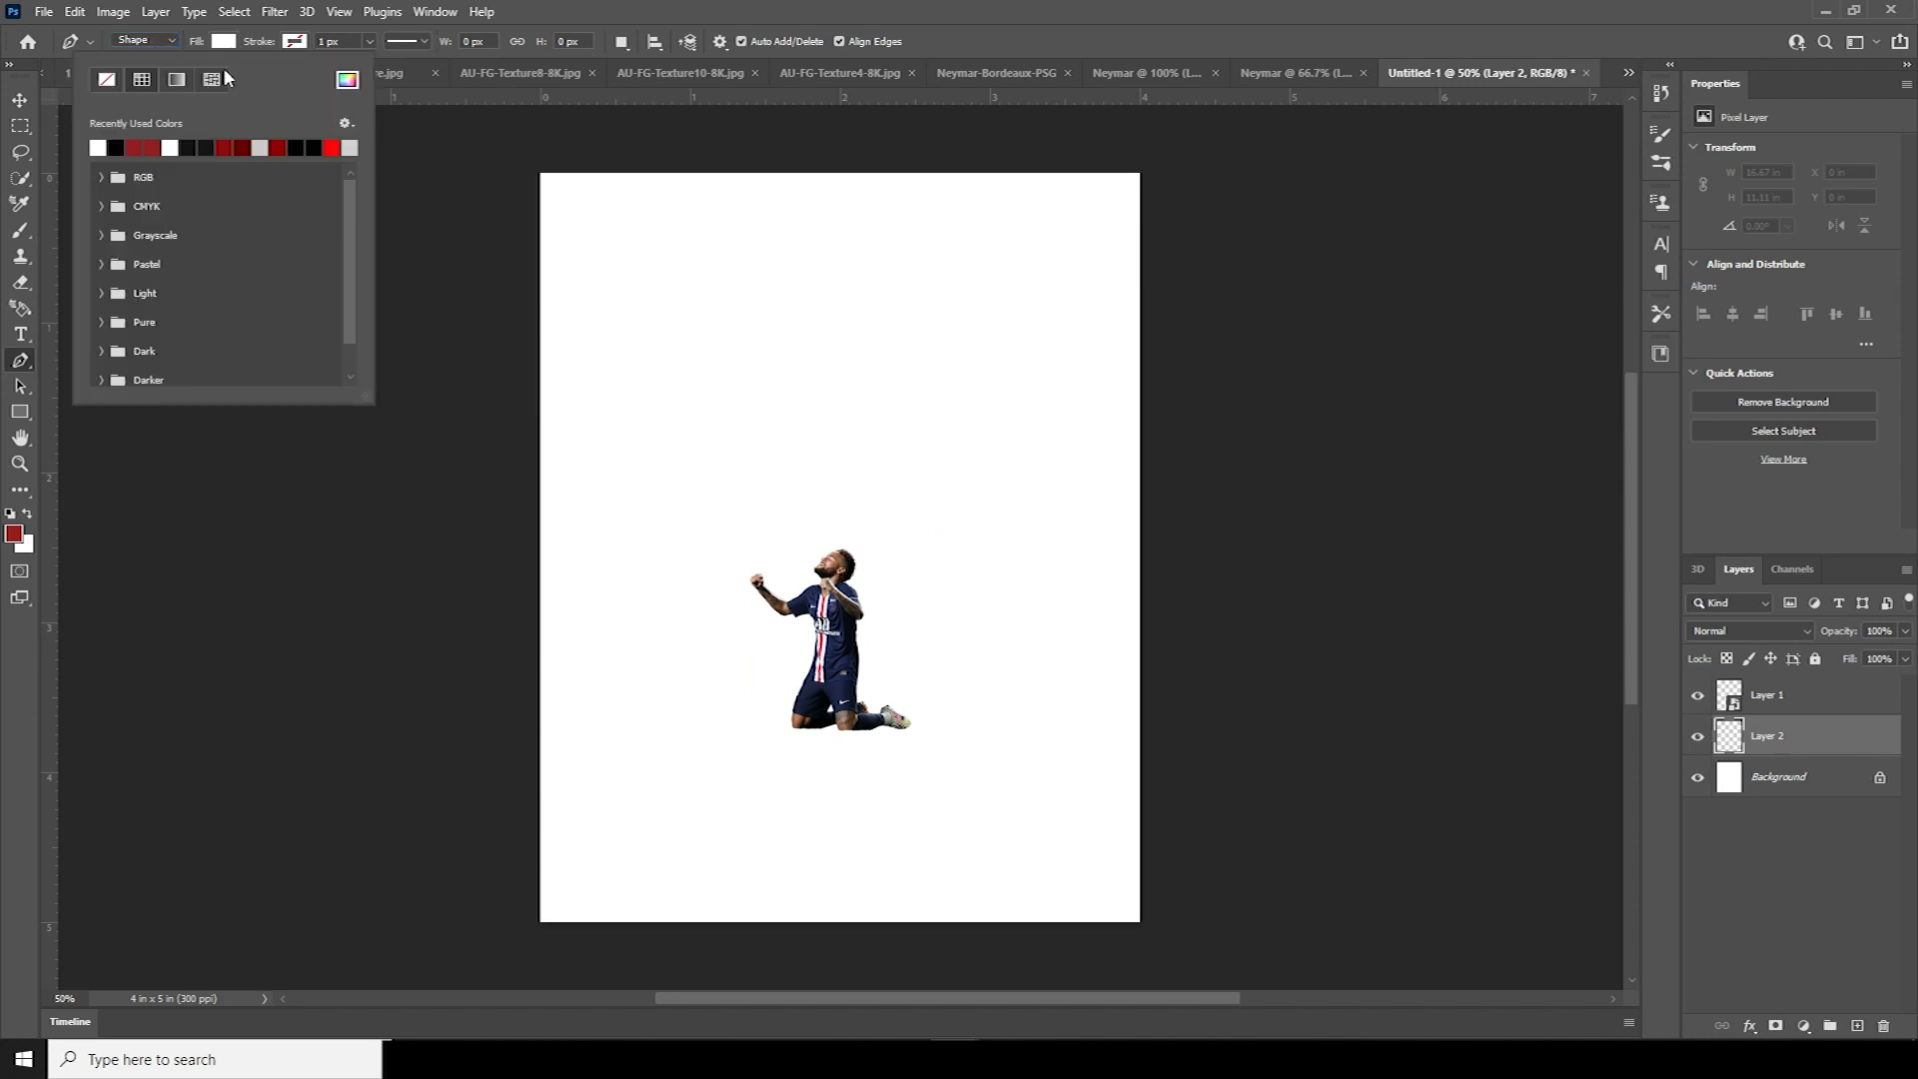
pyautogui.click(117, 147)
pyautogui.click(1519, 639)
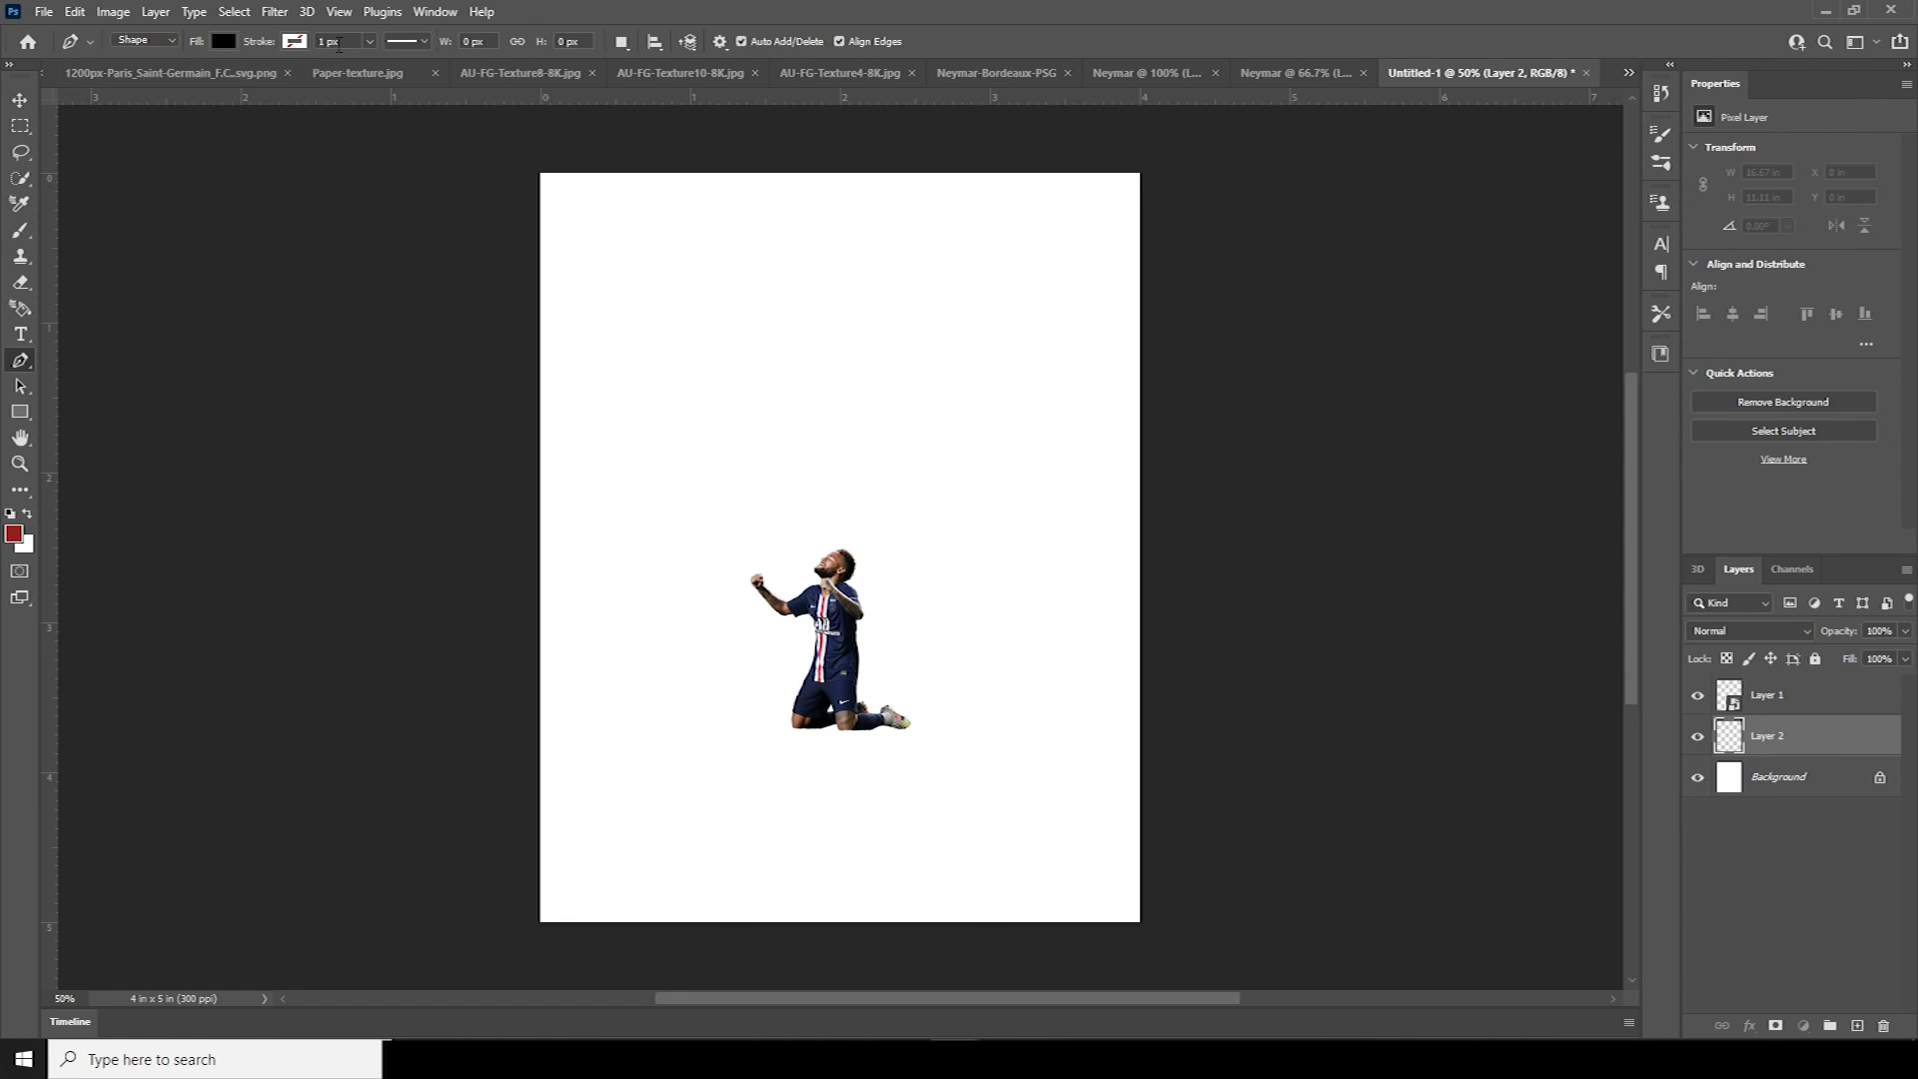
pyautogui.click(295, 41)
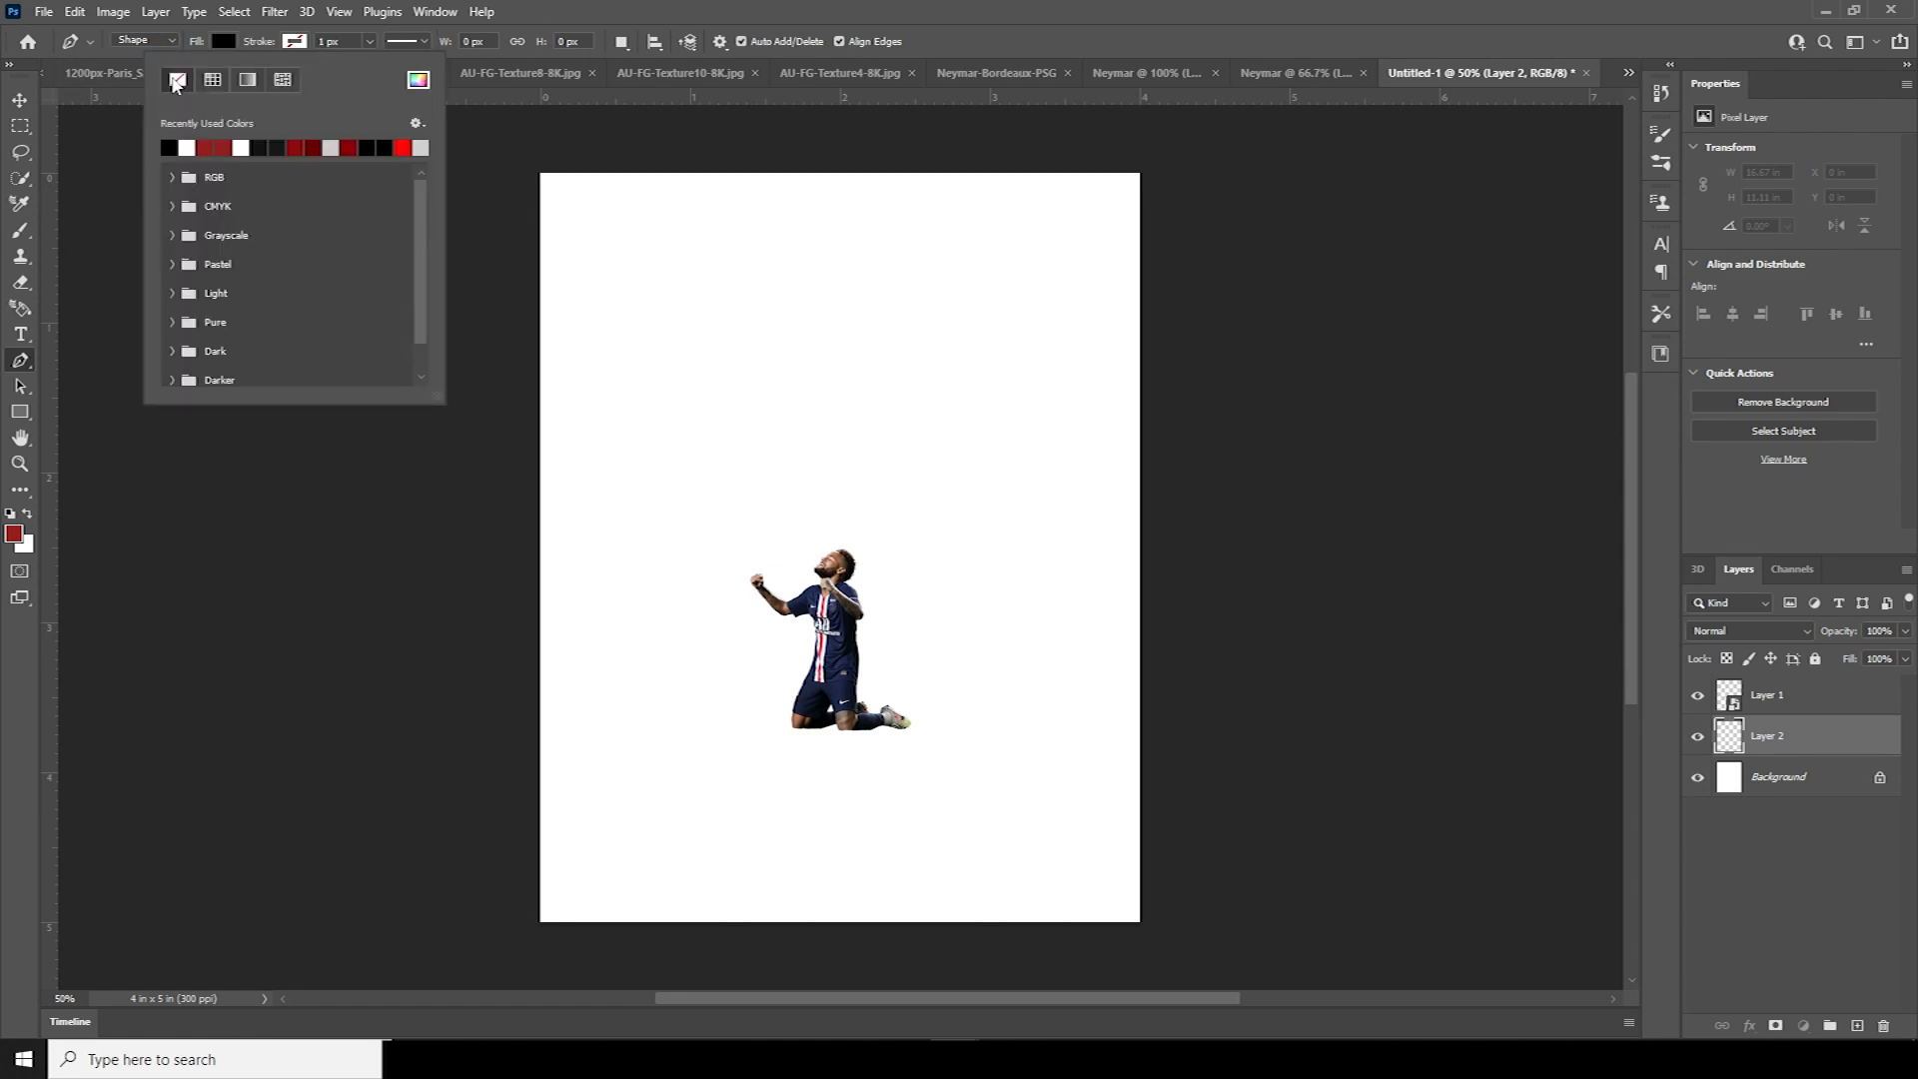
pyautogui.press('Escape')
# Draw a closed, uneven hill shape across the canvas bottom beneath the kneeling player
pyautogui.click(489, 727)
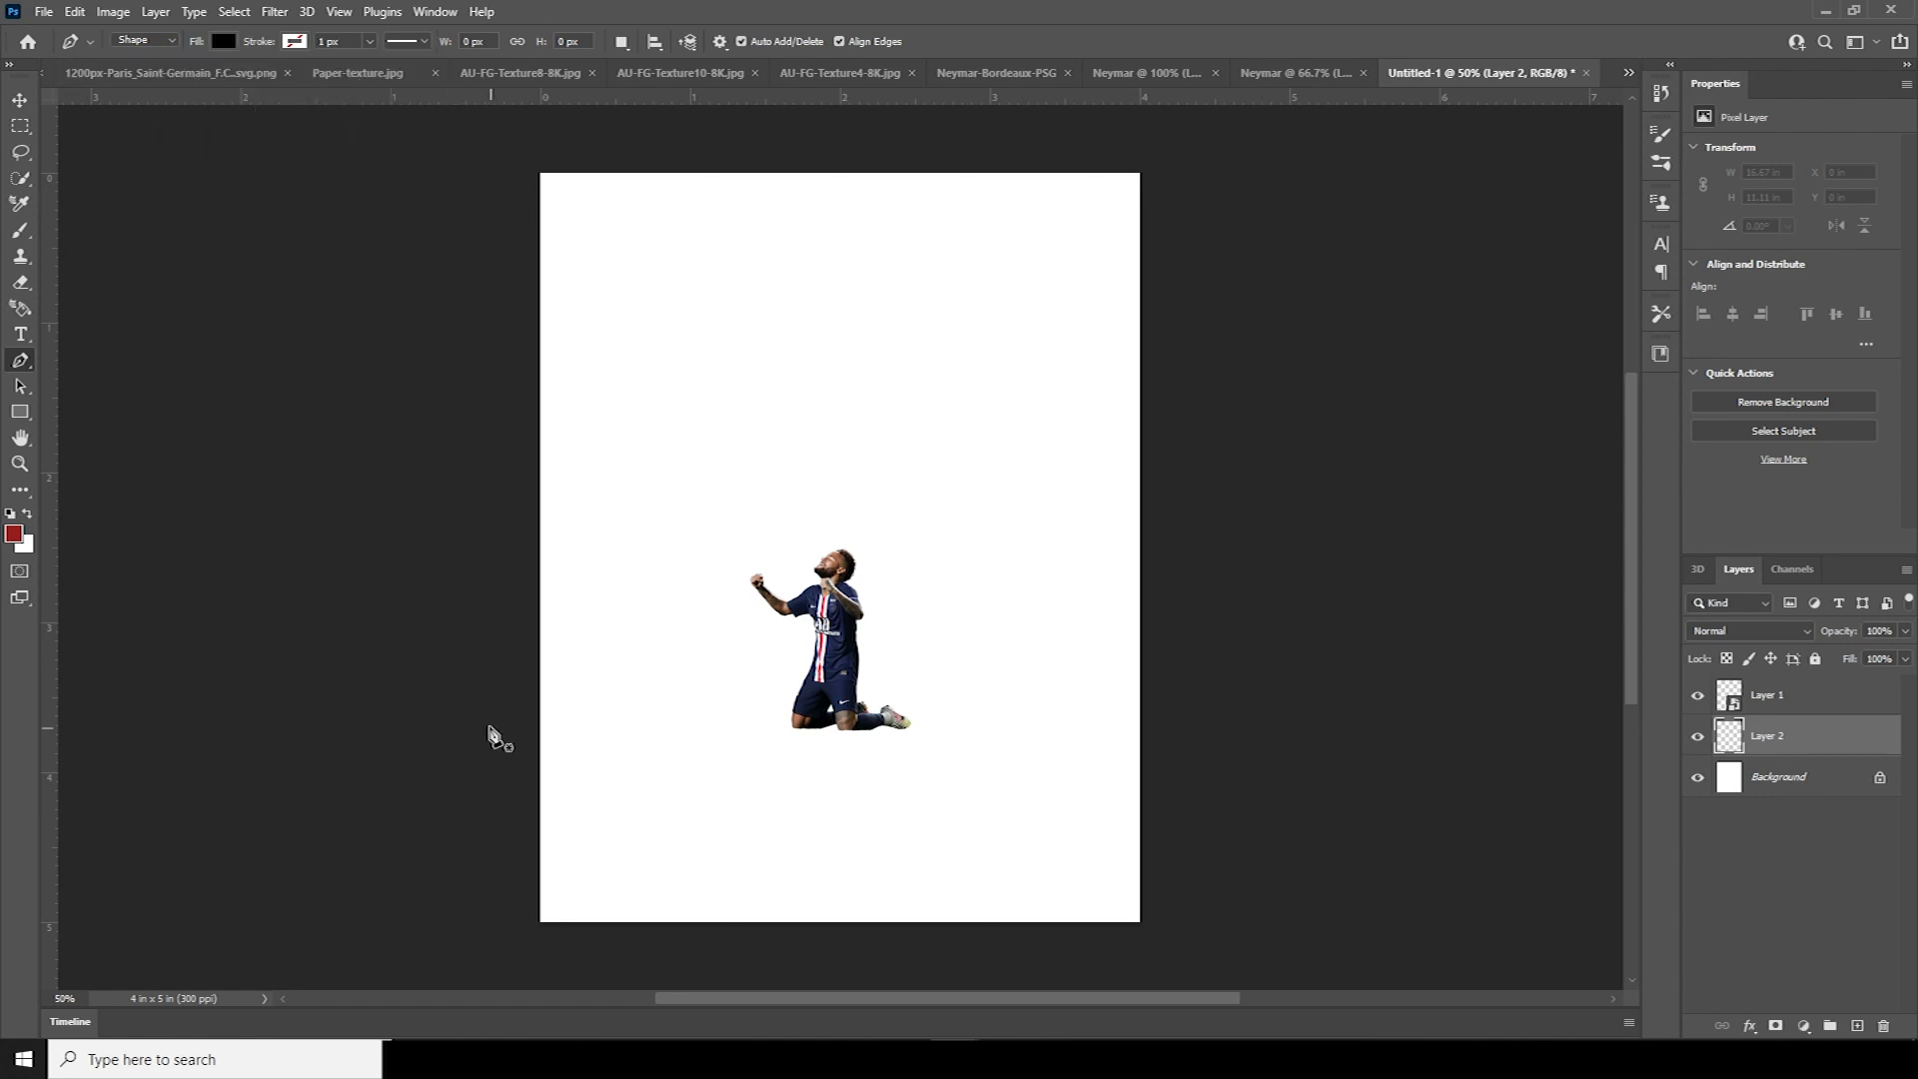
pyautogui.click(610, 745)
pyautogui.click(681, 735)
pyautogui.click(723, 735)
pyautogui.click(770, 736)
pyautogui.click(792, 731)
pyautogui.click(819, 728)
pyautogui.click(866, 728)
pyautogui.click(902, 727)
pyautogui.click(923, 722)
pyautogui.click(940, 721)
pyautogui.click(952, 722)
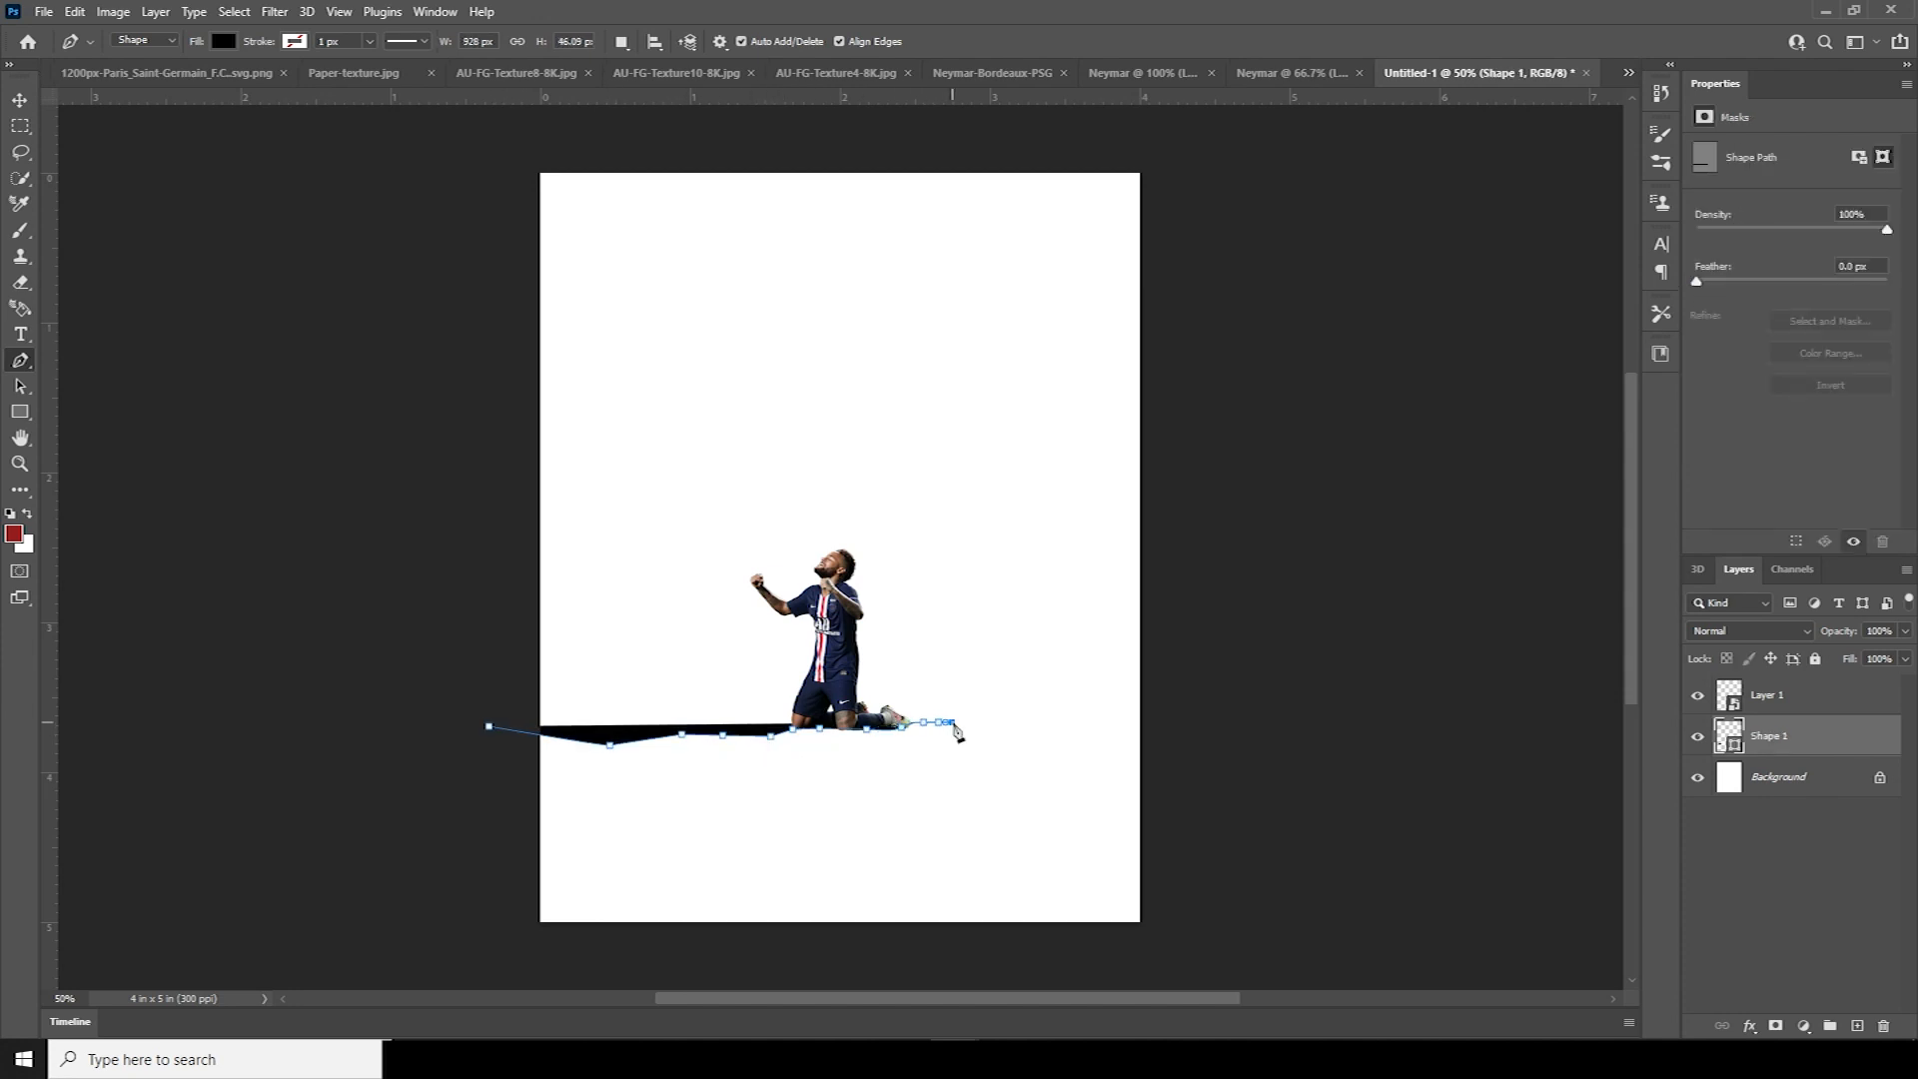
pyautogui.click(978, 721)
pyautogui.click(988, 721)
pyautogui.click(1034, 730)
pyautogui.click(1128, 690)
pyautogui.click(1176, 692)
pyautogui.click(1248, 778)
pyautogui.click(1265, 779)
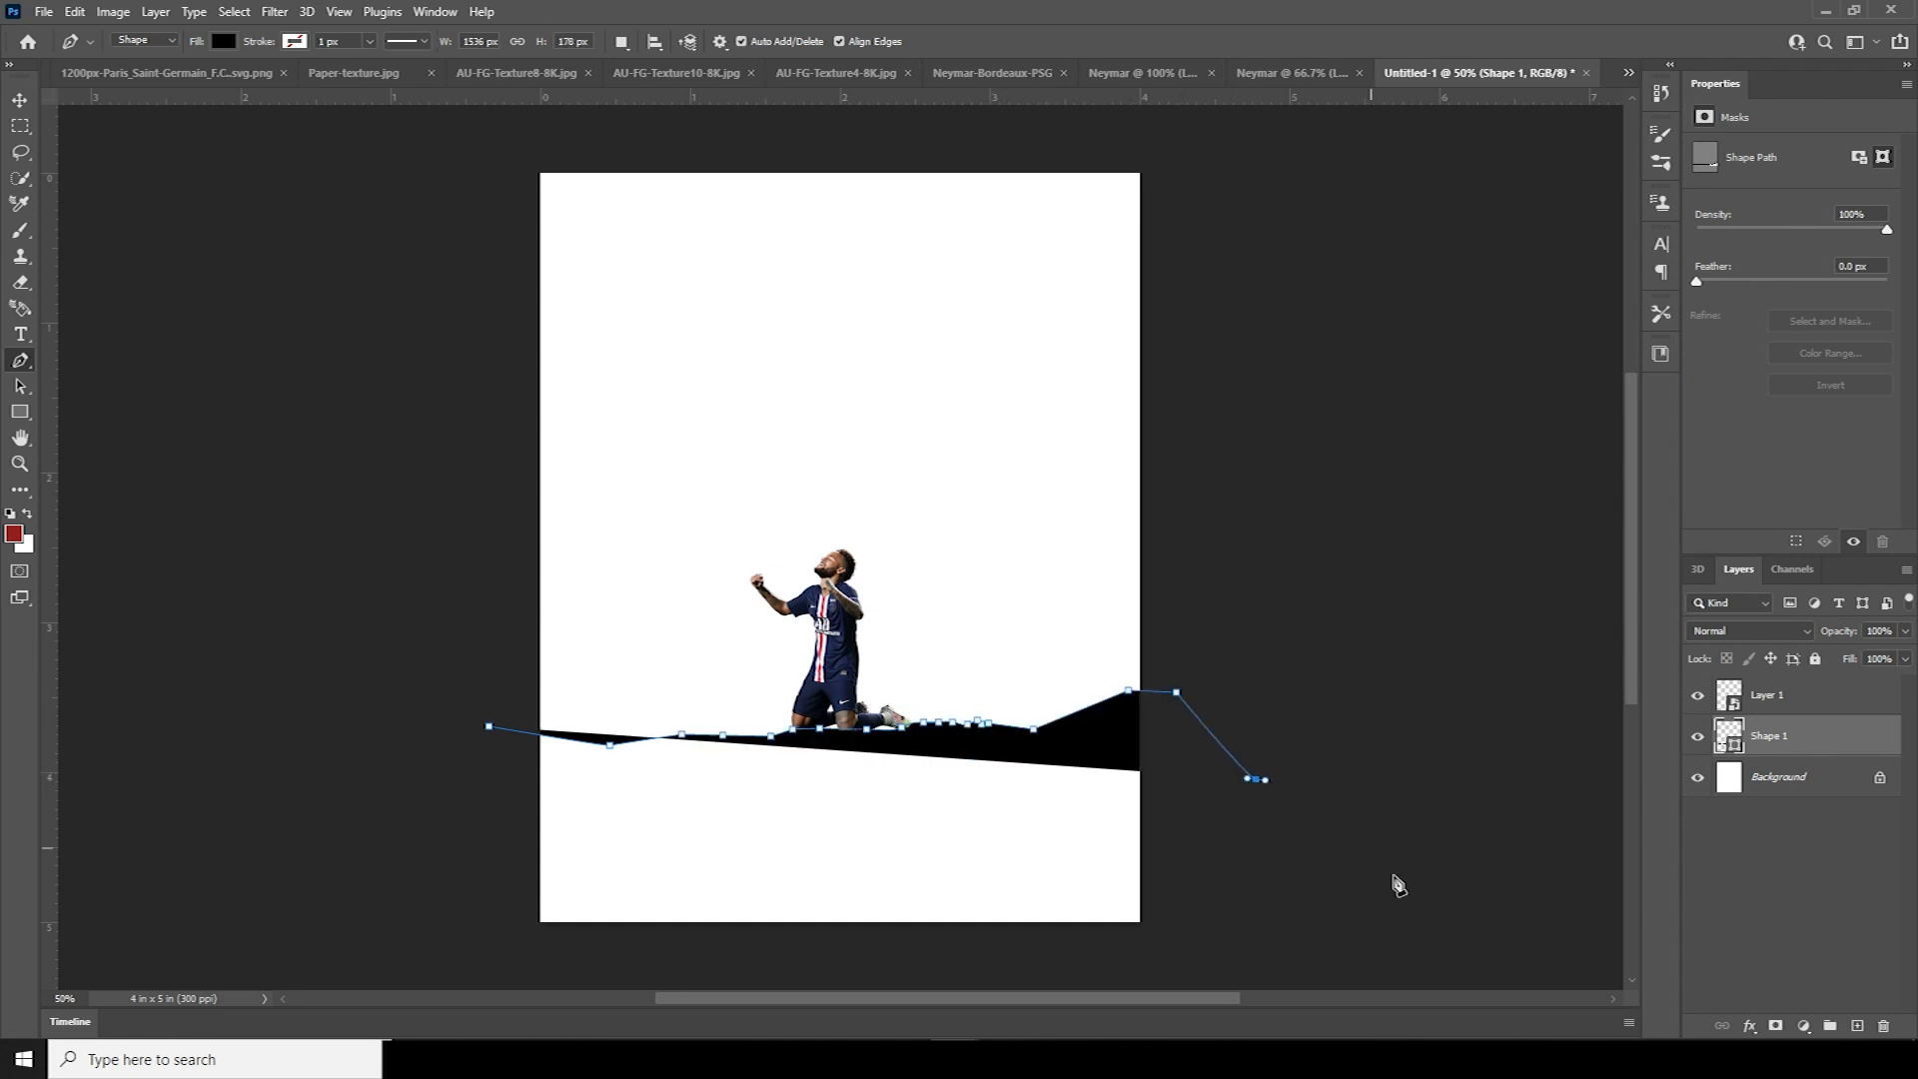
pyautogui.click(1396, 900)
pyautogui.moveTo(493, 971); pyautogui.dragTo(388, 935)
pyautogui.moveTo(416, 857); pyautogui.dragTo(432, 846)
pyautogui.click(488, 726)
pyautogui.click(1796, 813)
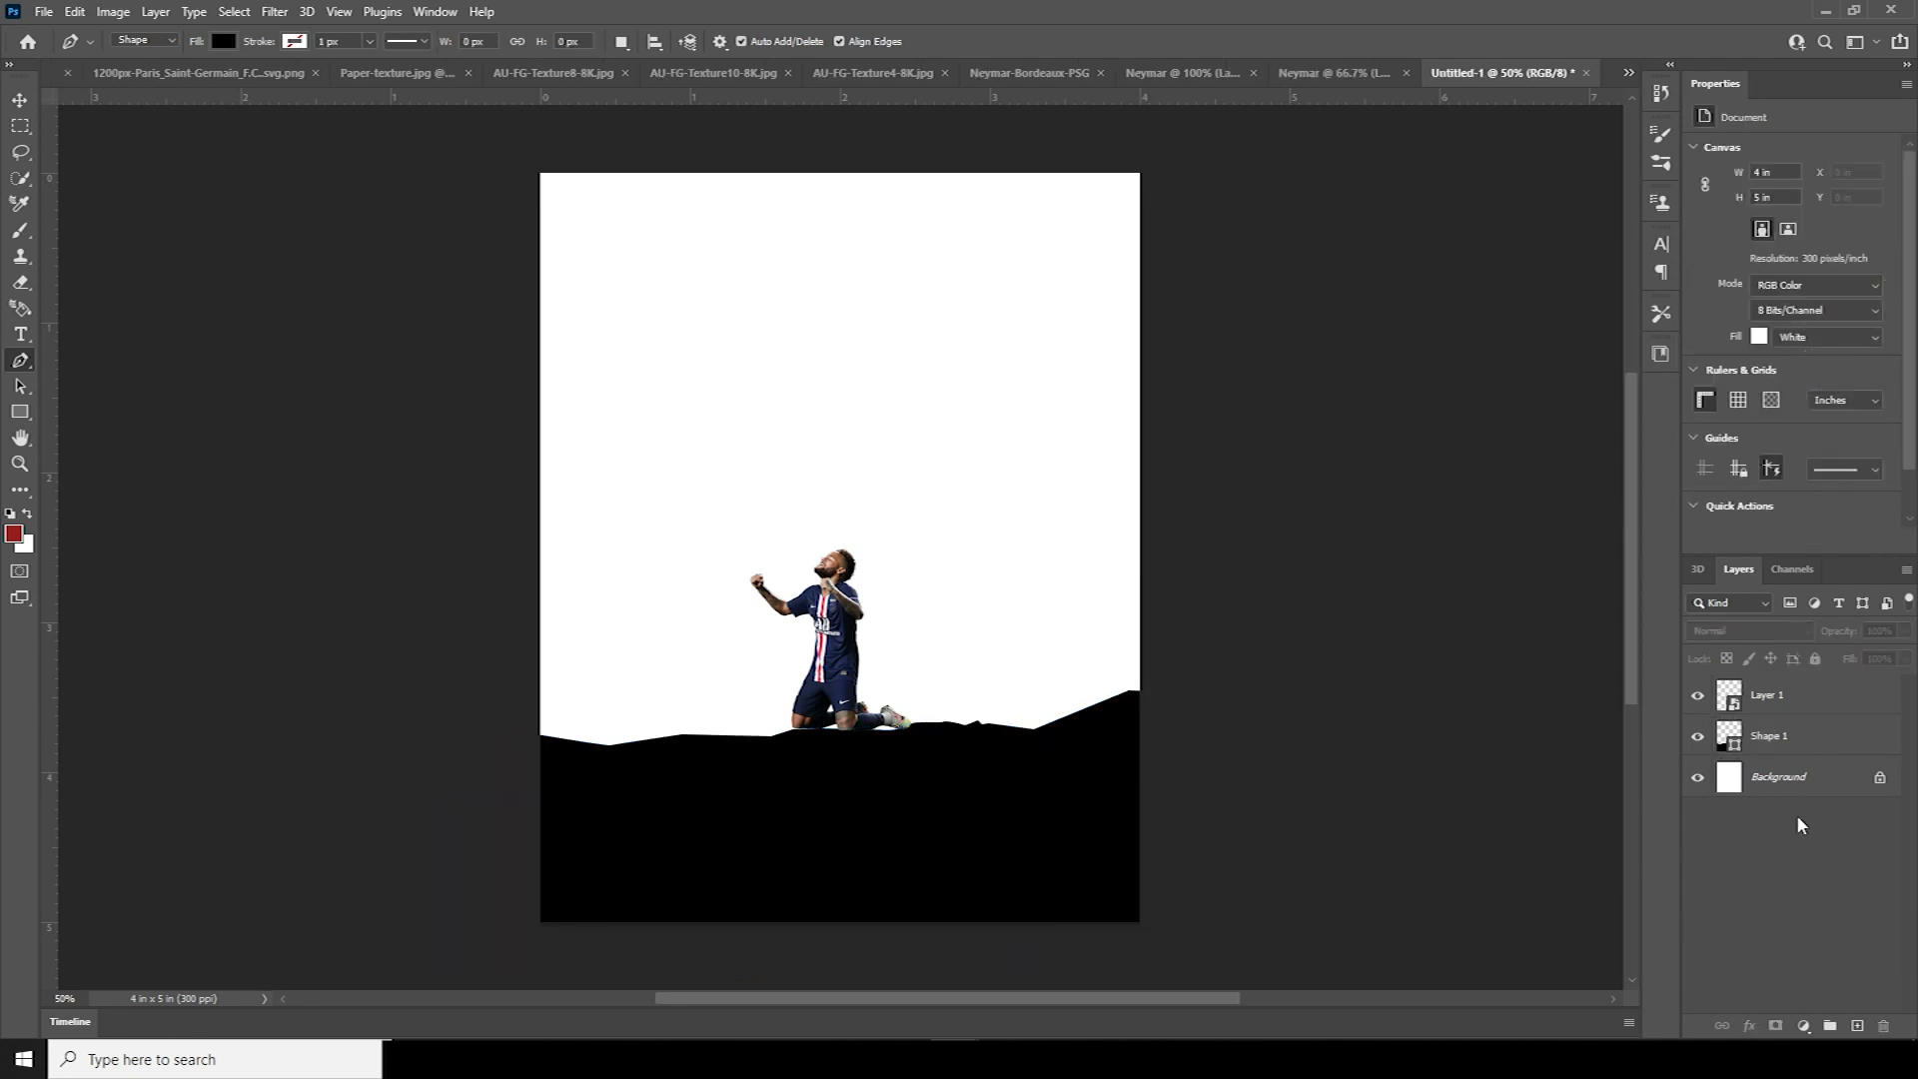
pyautogui.click(1761, 707)
# Nudge the kneeling player slightly right and down
pyautogui.hotkey('ctrl', 't')
pyautogui.moveTo(869, 643); pyautogui.dragTo(877, 652)
pyautogui.press('Down')
pyautogui.press('Down')
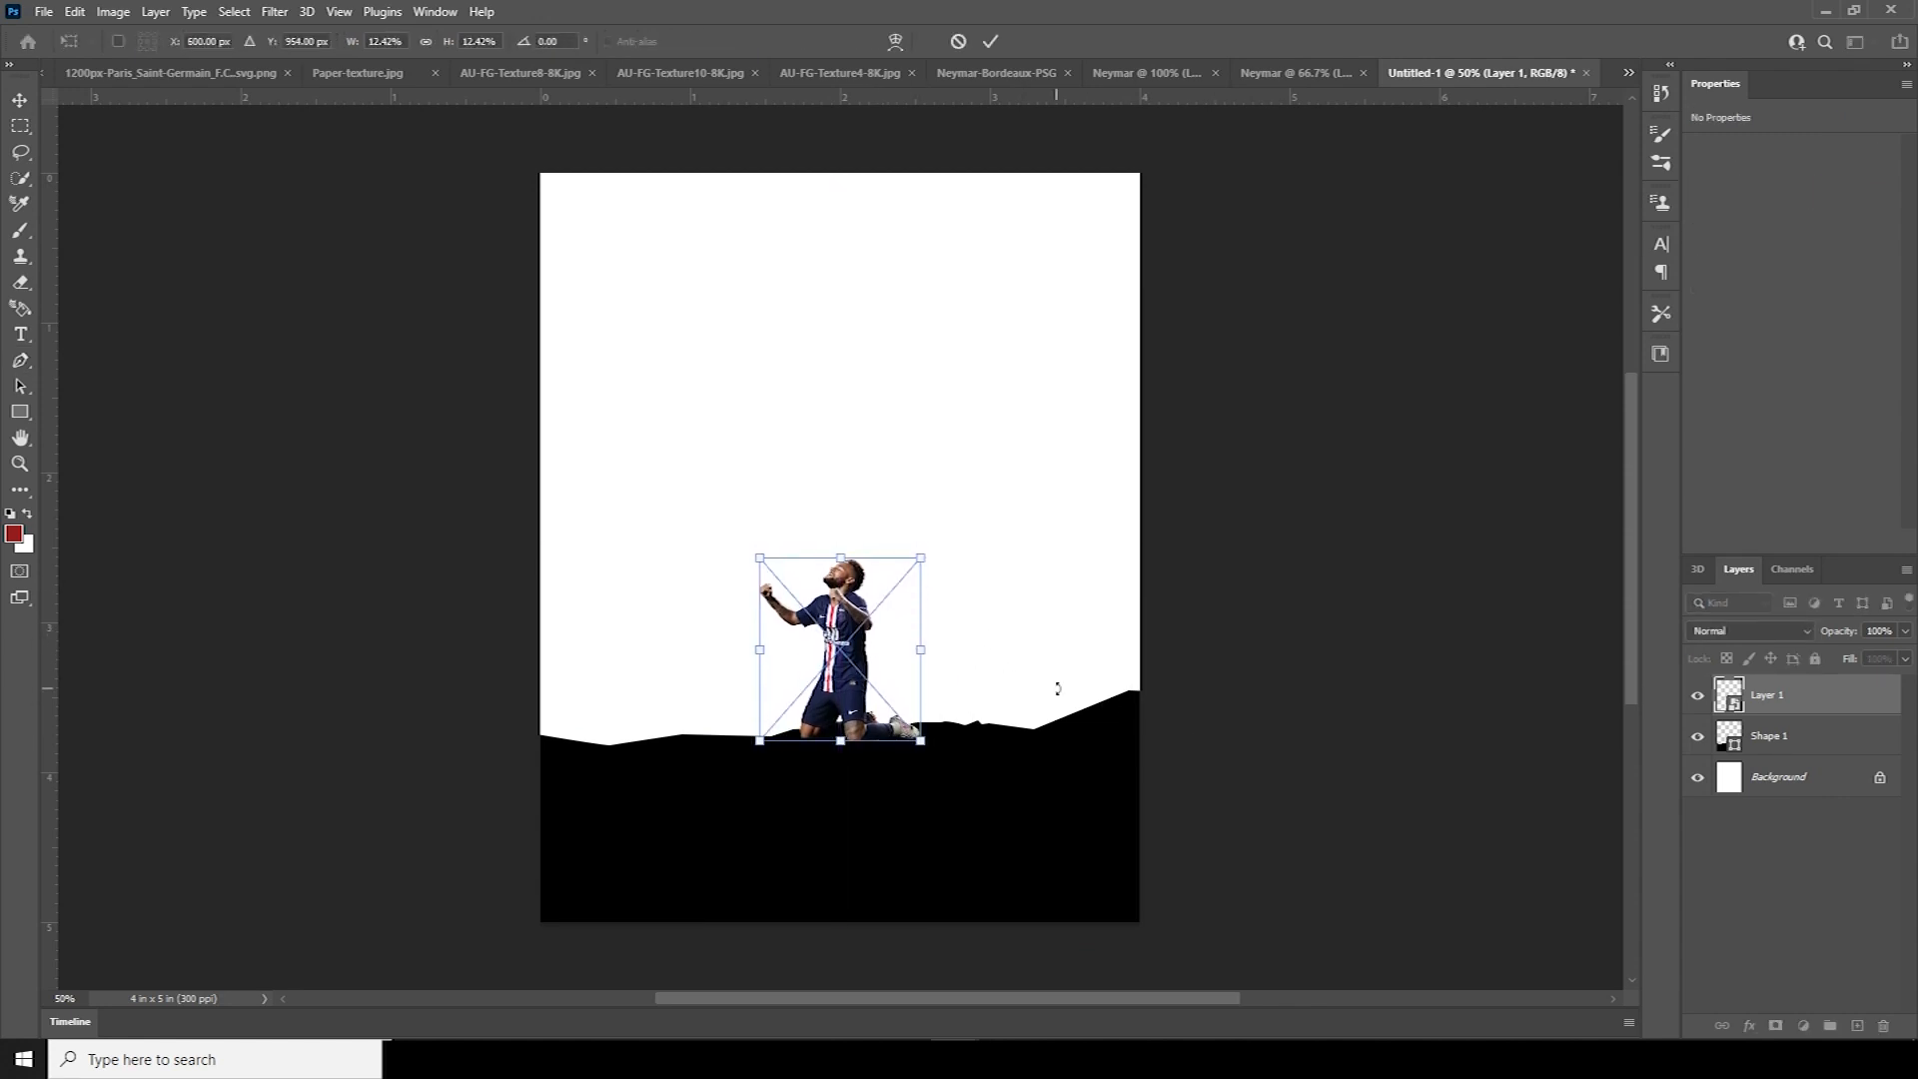
pyautogui.press('Return')
pyautogui.press('p')
# Give the kneeling player a Color Overlay of near-black #0c0c0c
pyautogui.click(1748, 1029)
pyautogui.click(1788, 949)
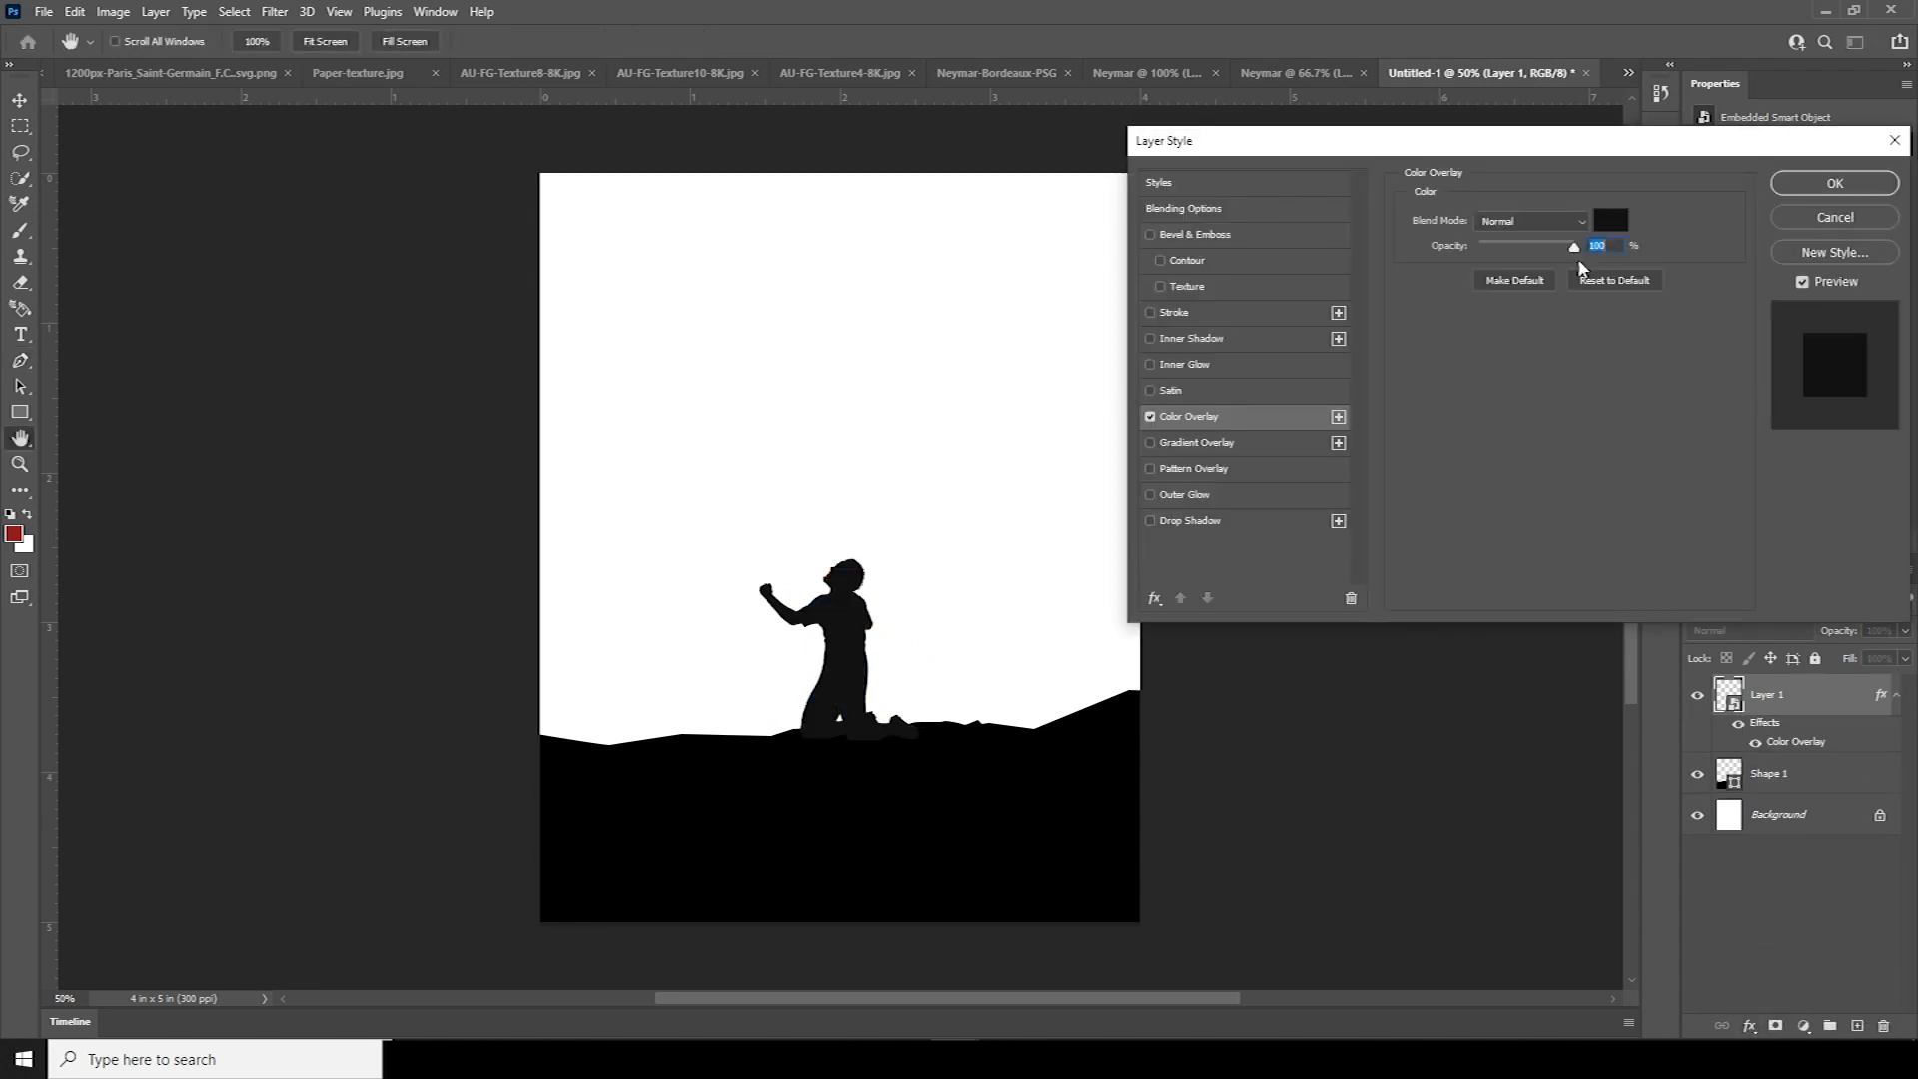
pyautogui.click(1620, 234)
pyautogui.click(1585, 849)
pyautogui.click(989, 766)
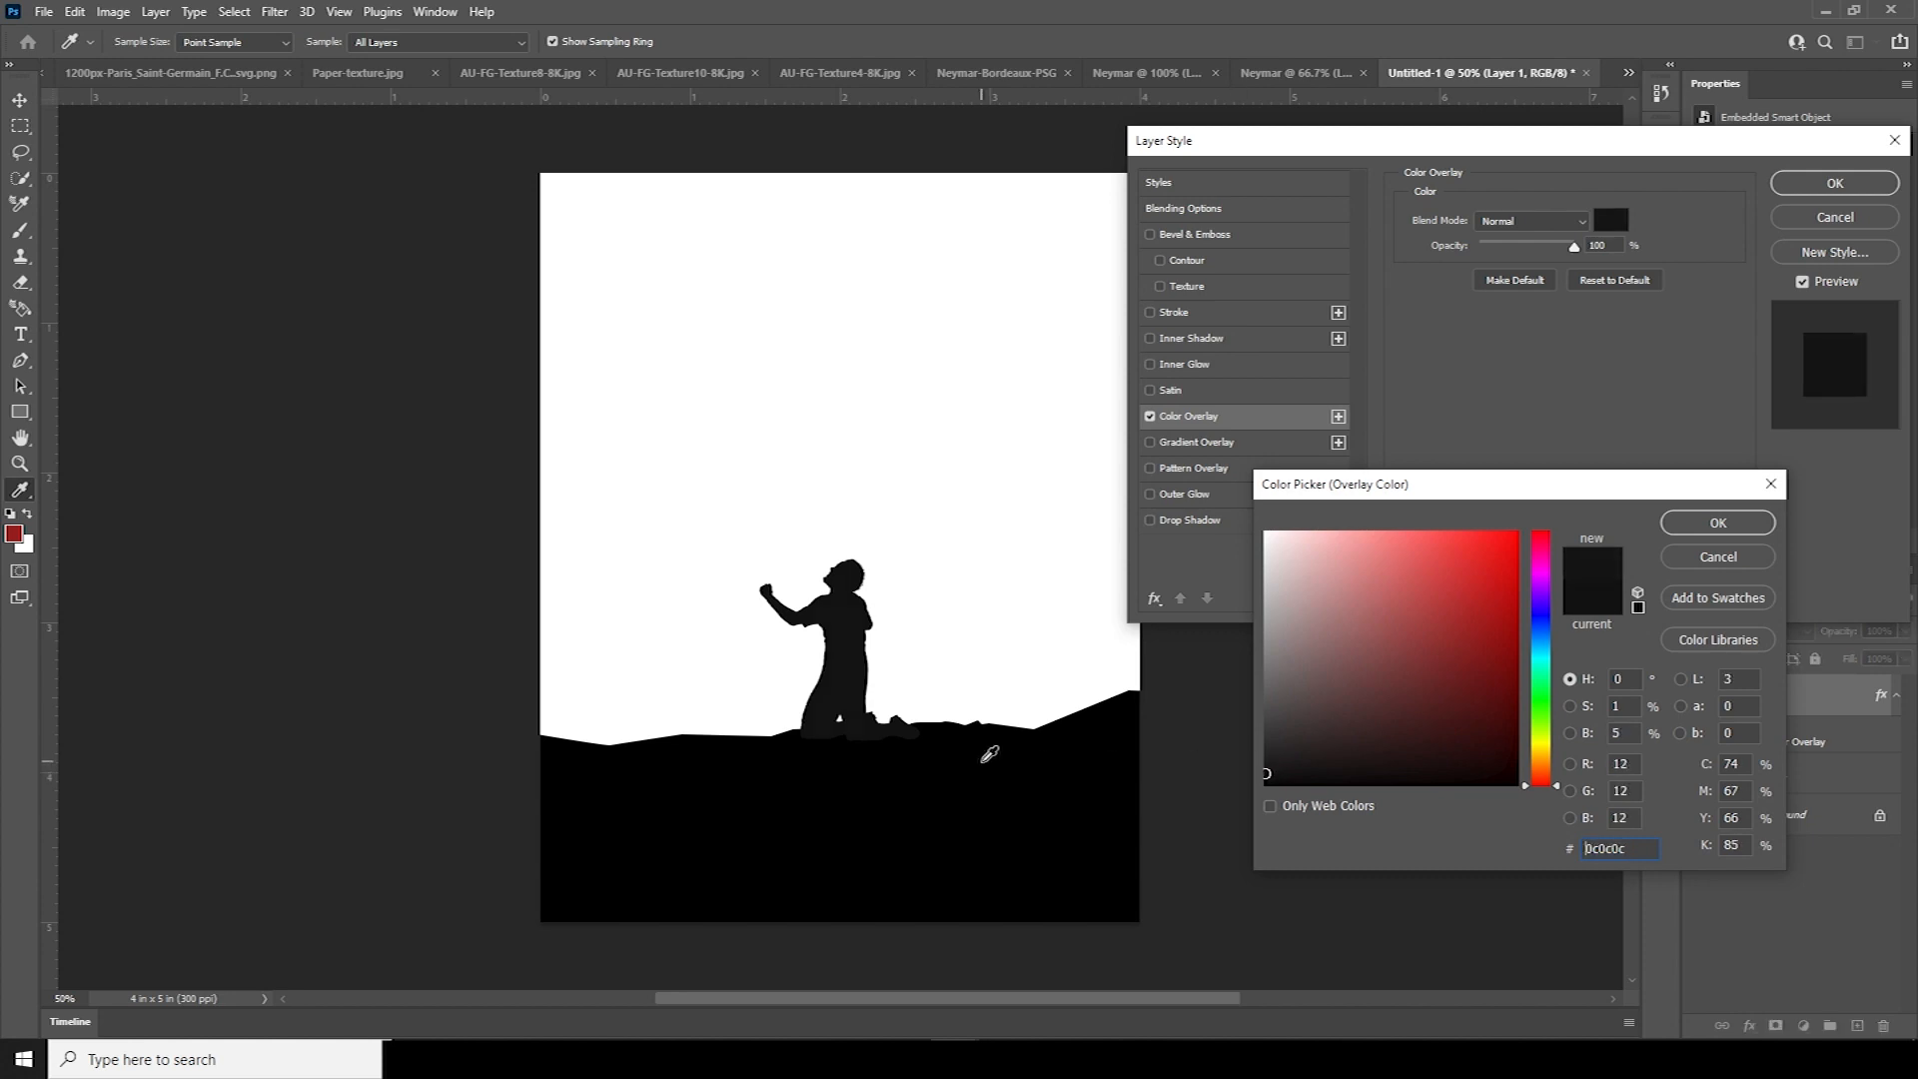
pyautogui.click(983, 760)
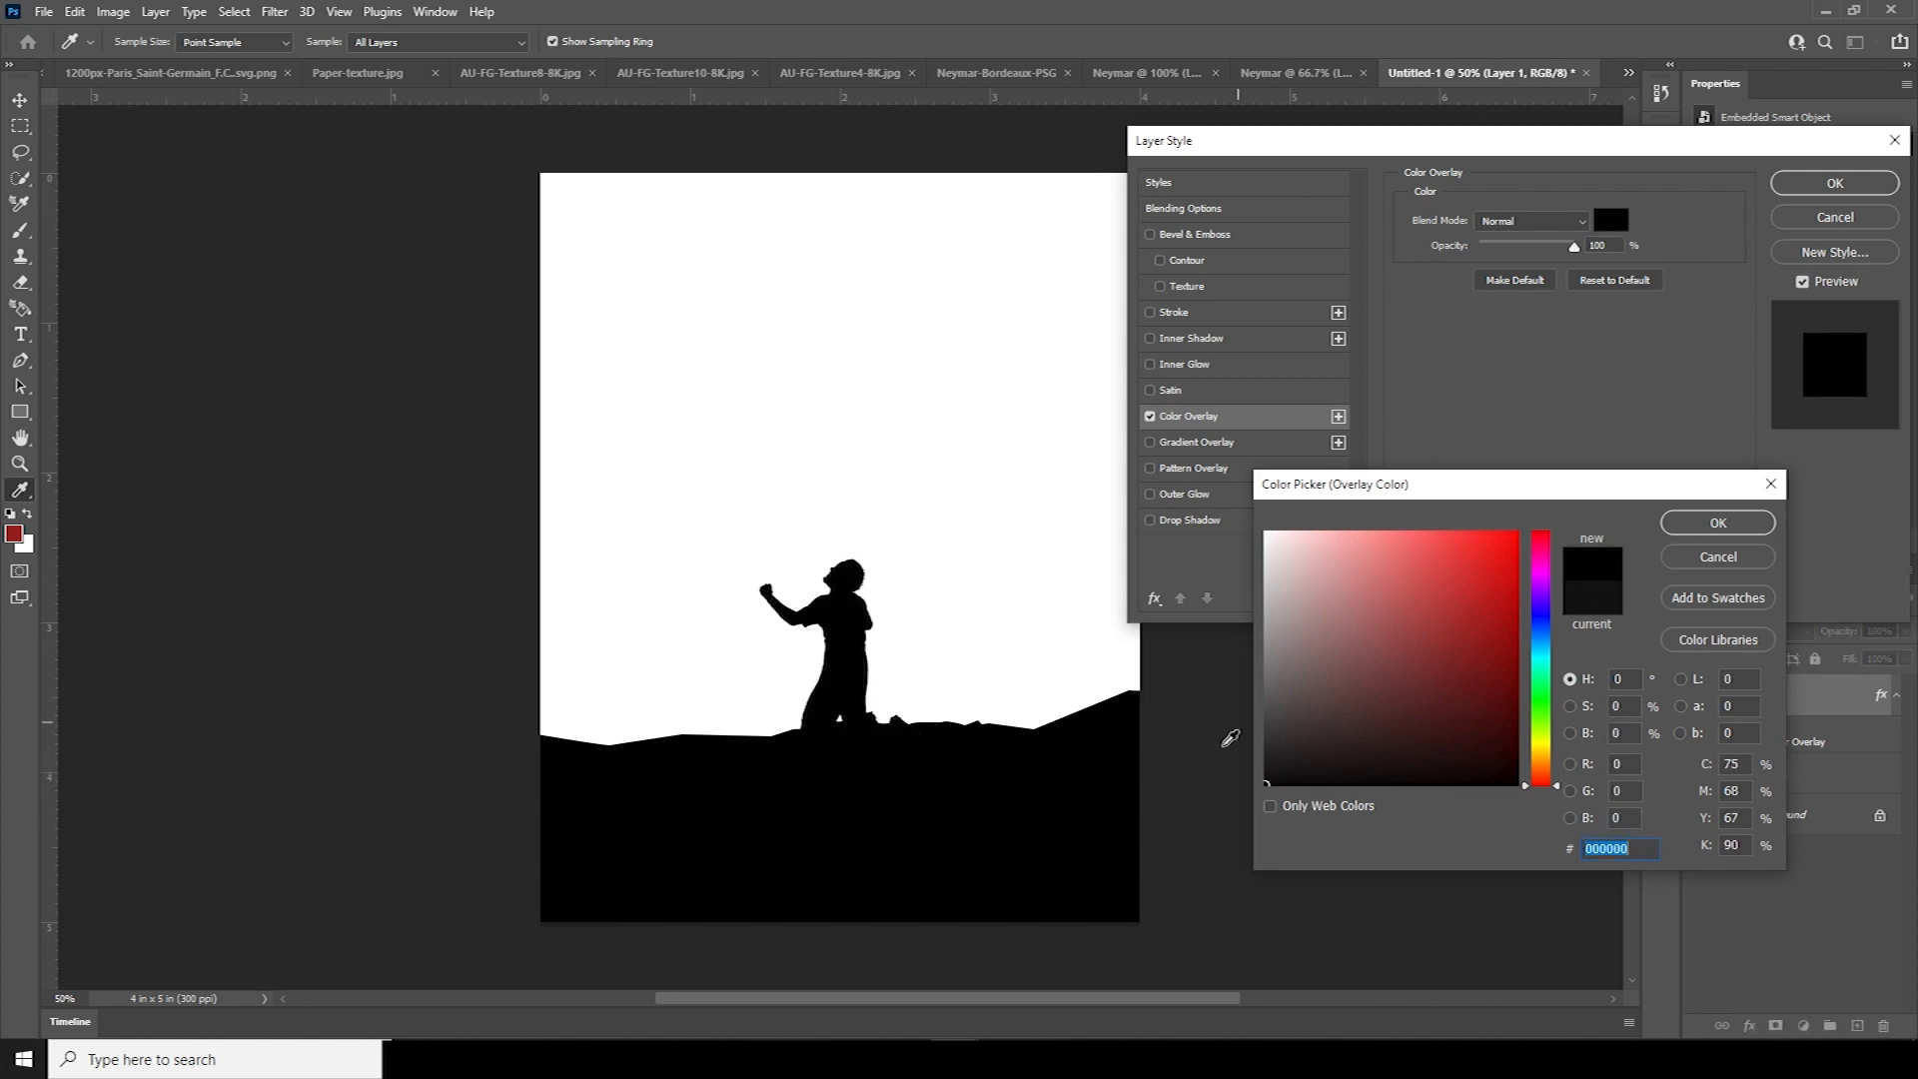
pyautogui.click(1266, 773)
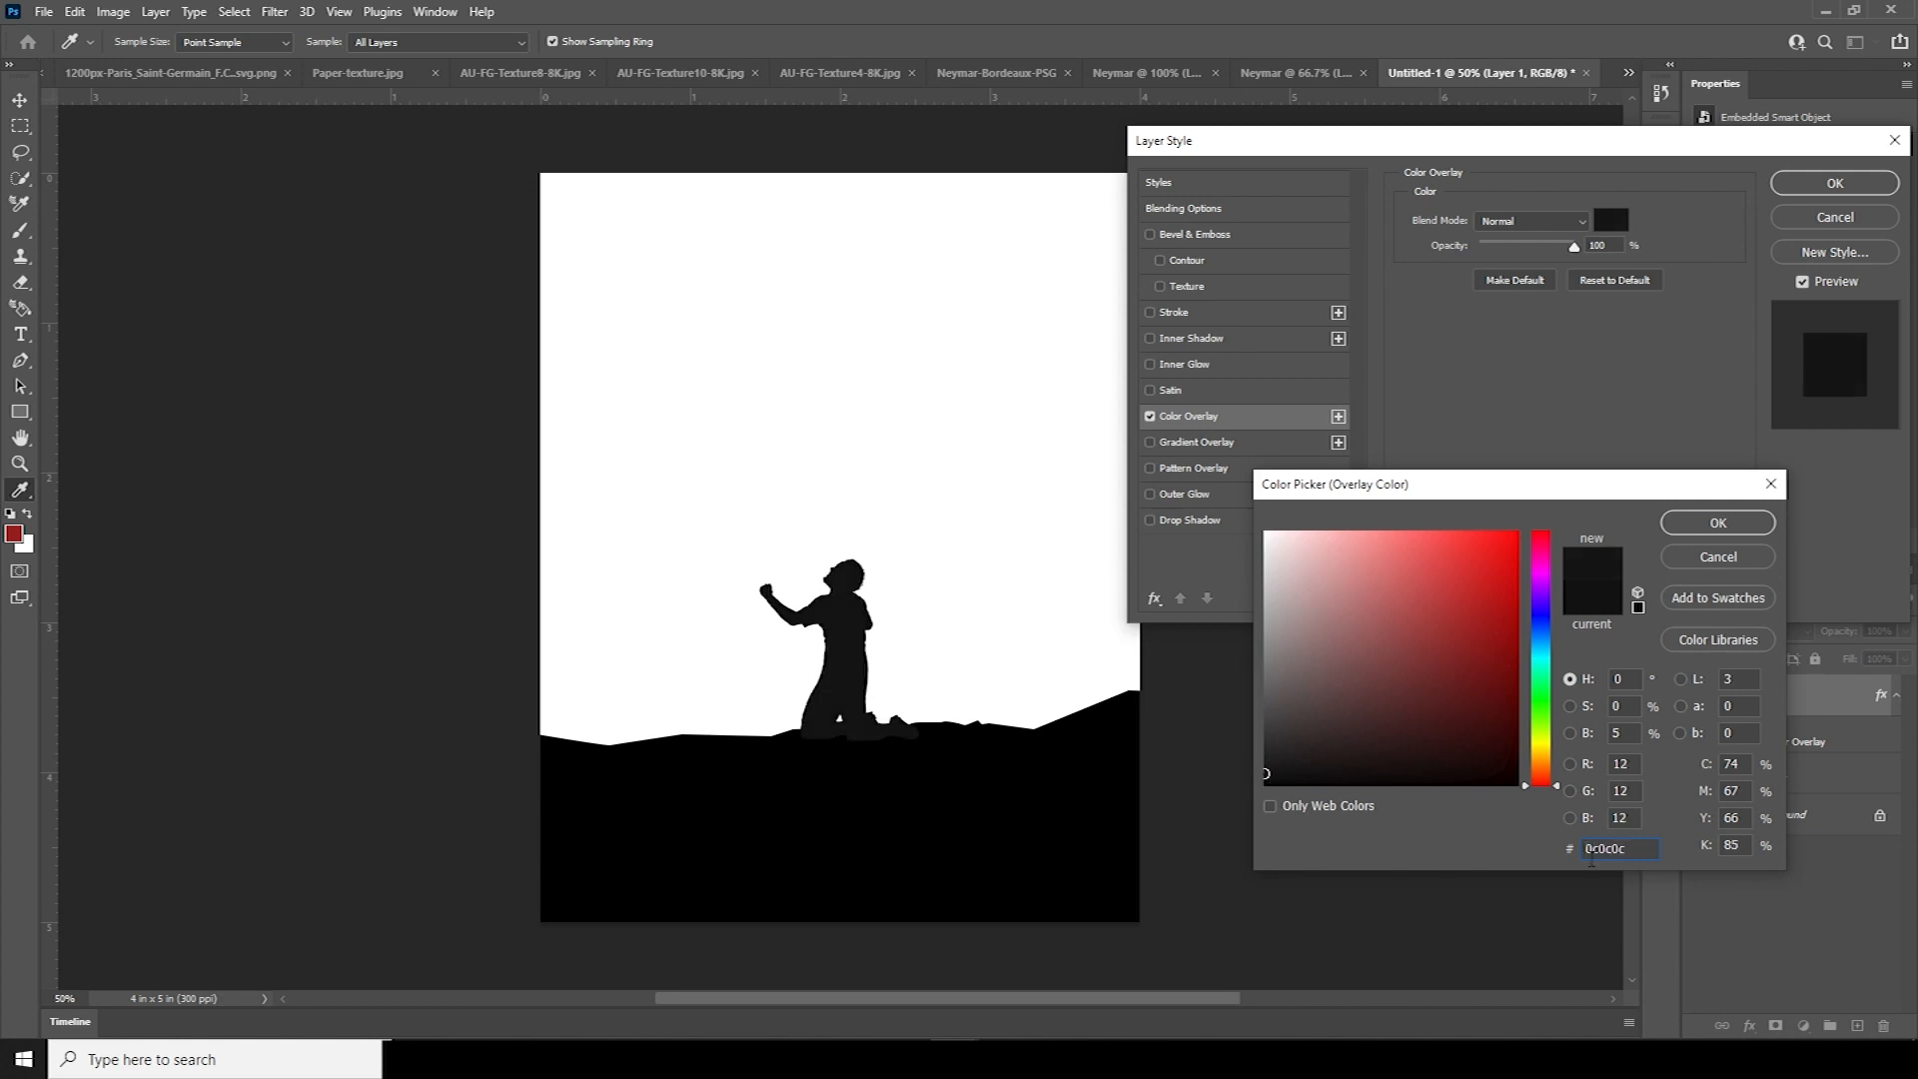
pyautogui.doubleClick(1644, 852)
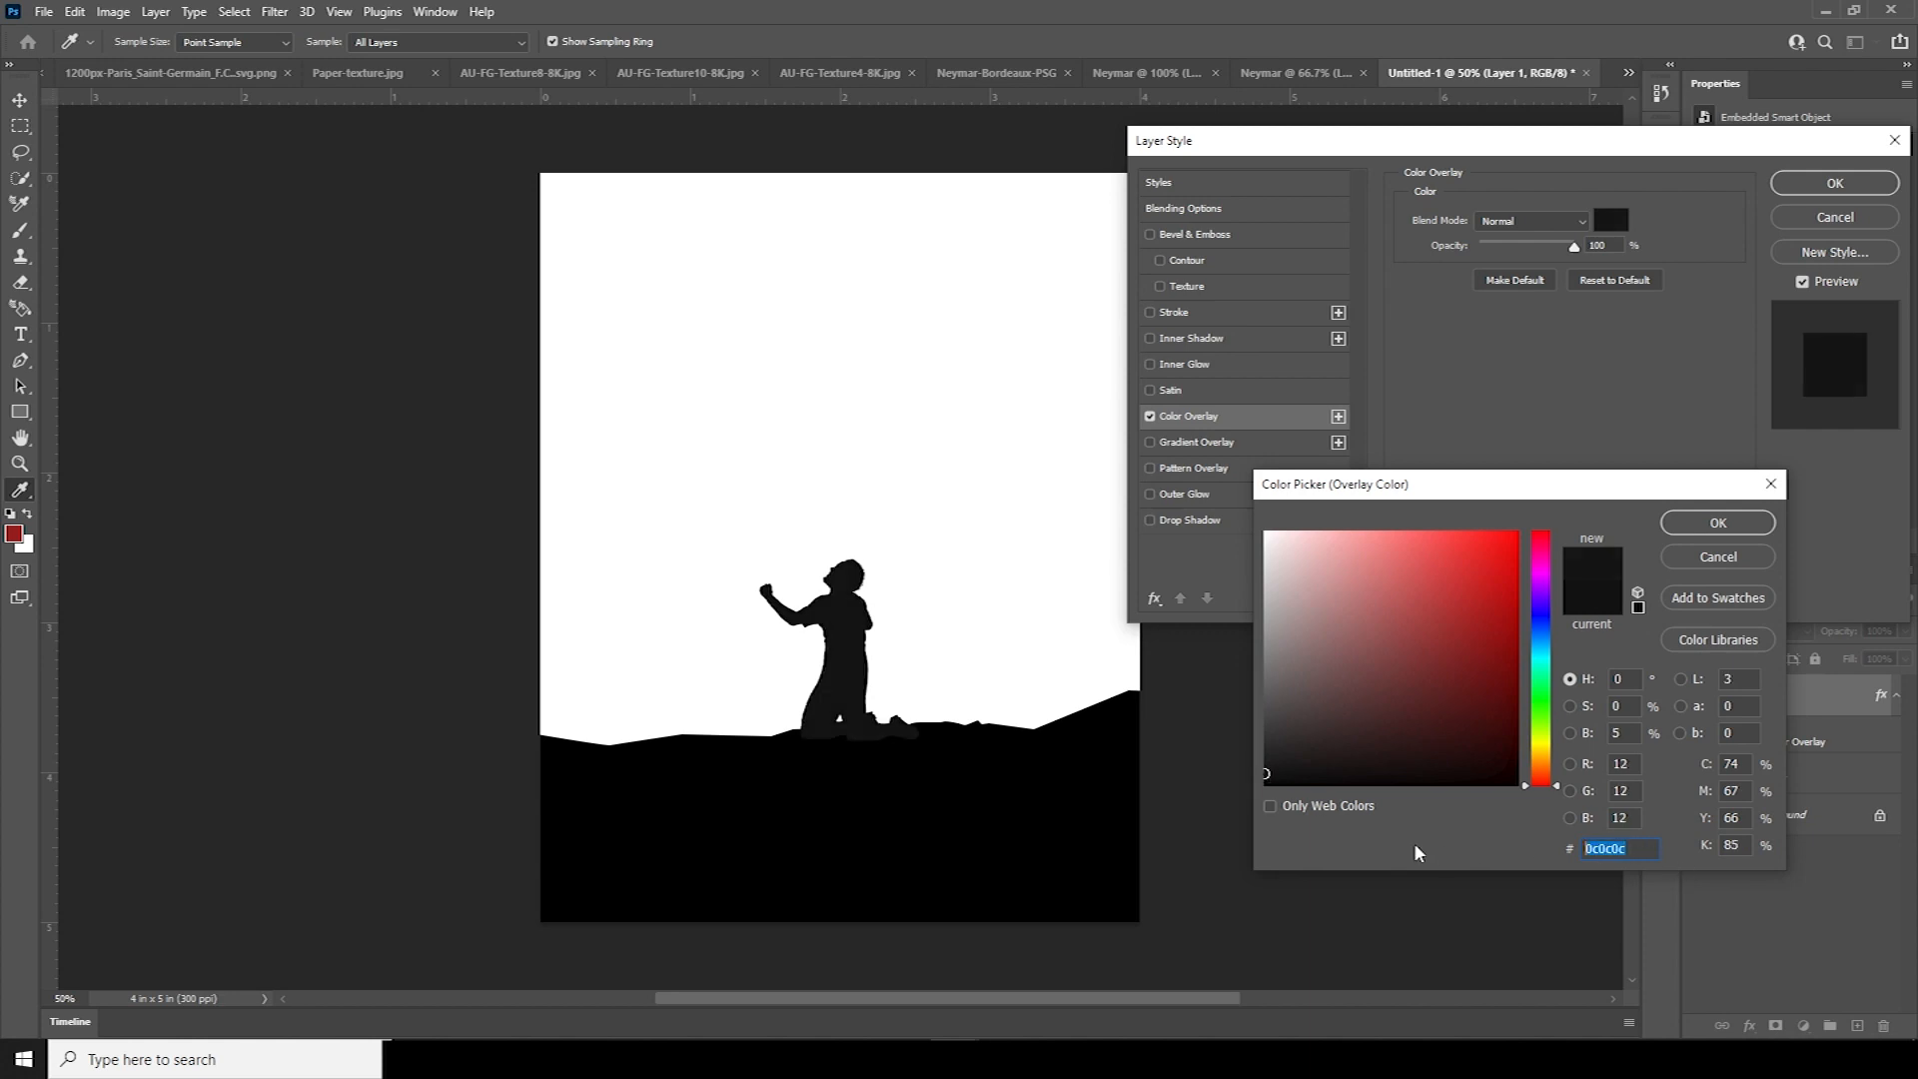
pyautogui.click(1742, 530)
pyautogui.click(1835, 183)
# Apply the same #0c0c0c Color Overlay to the hill shape layer
pyautogui.press('p')
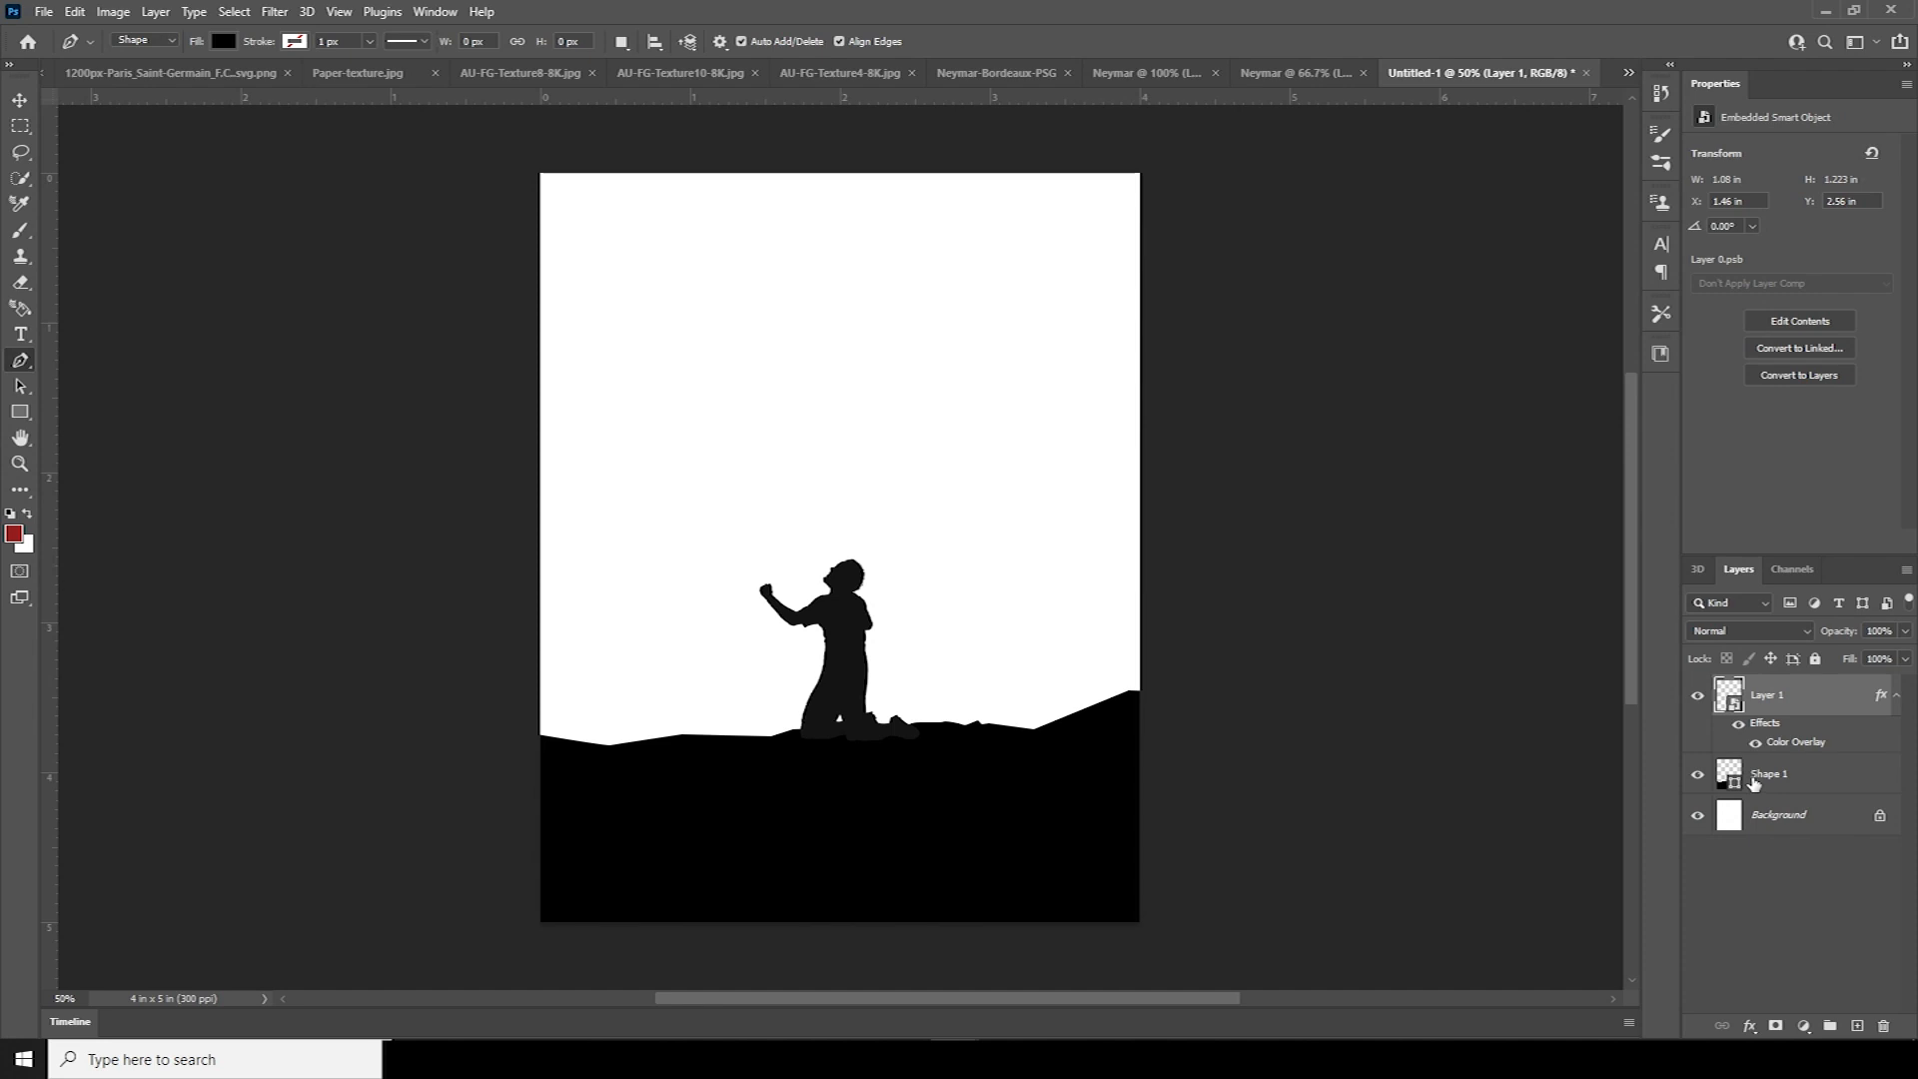
pyautogui.click(1773, 774)
pyautogui.click(1749, 1026)
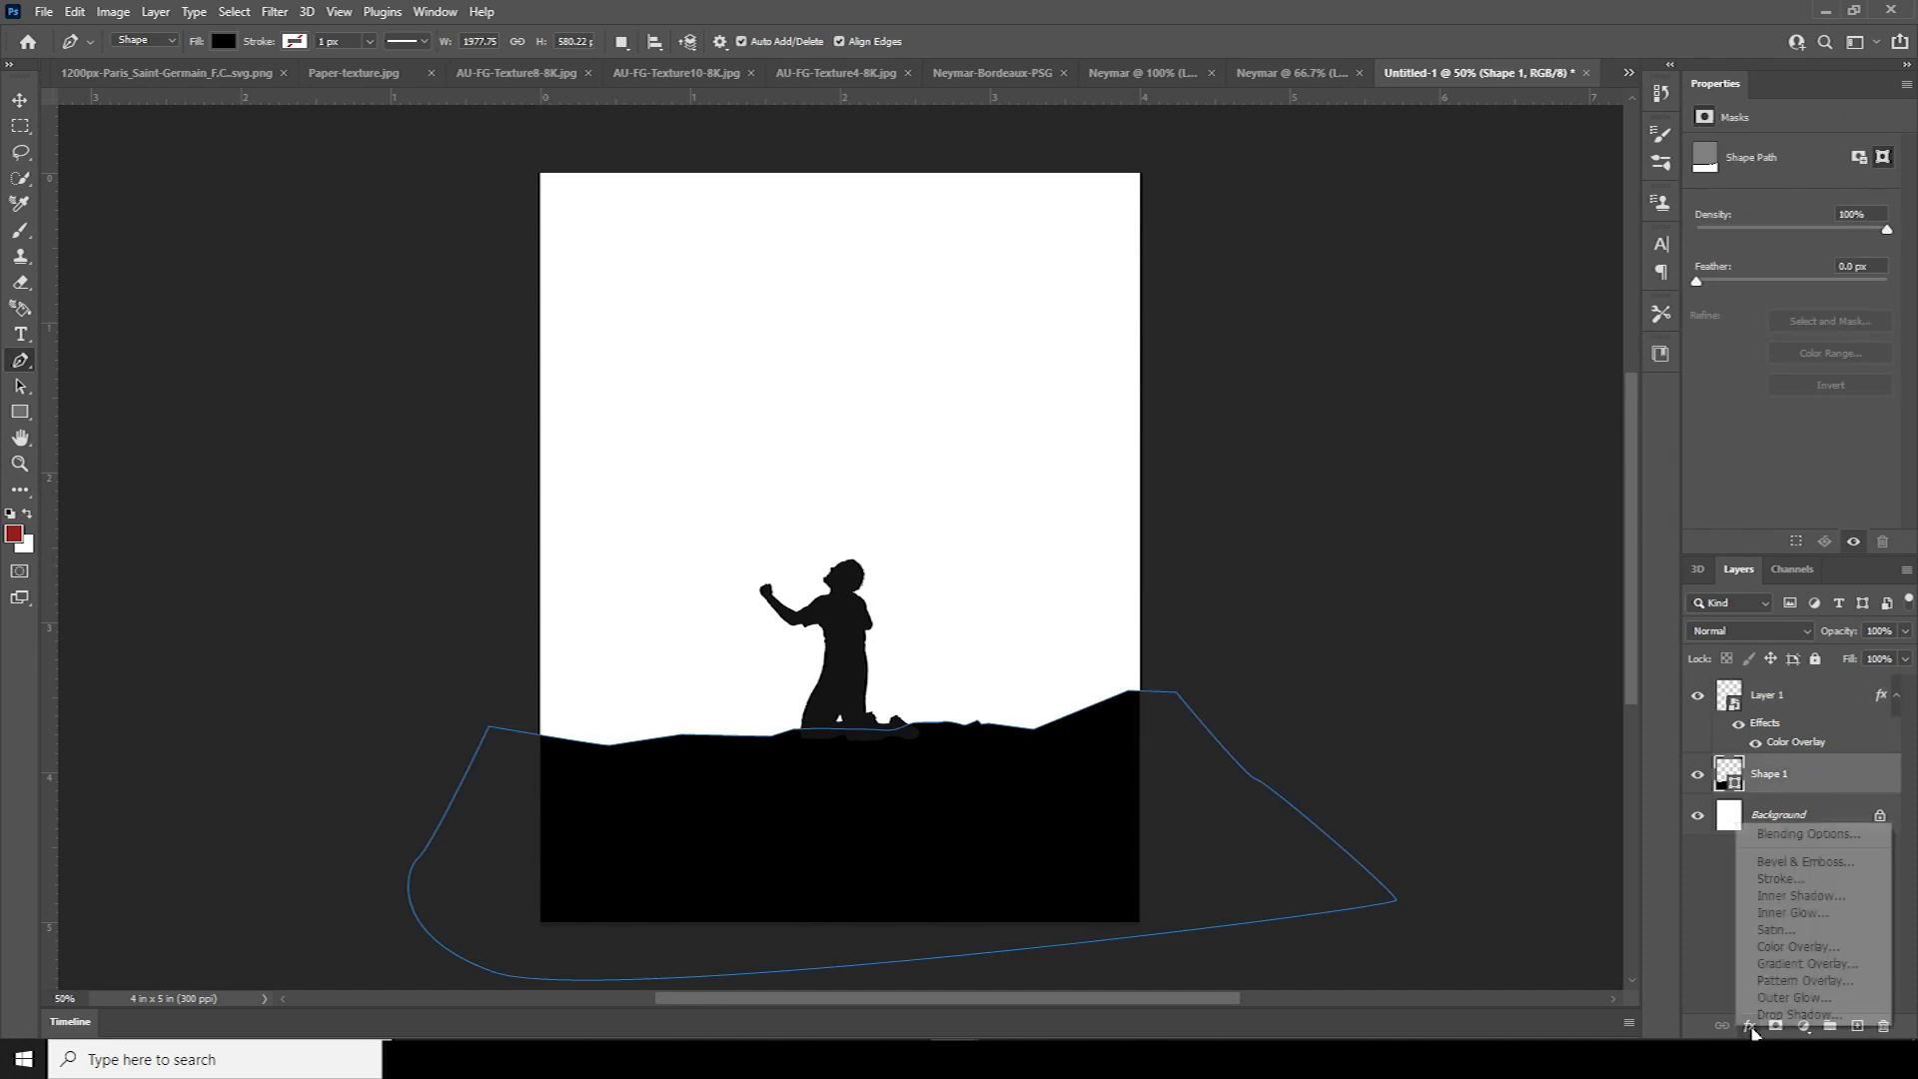
pyautogui.click(1769, 948)
pyautogui.click(1801, 185)
pyautogui.click(20, 101)
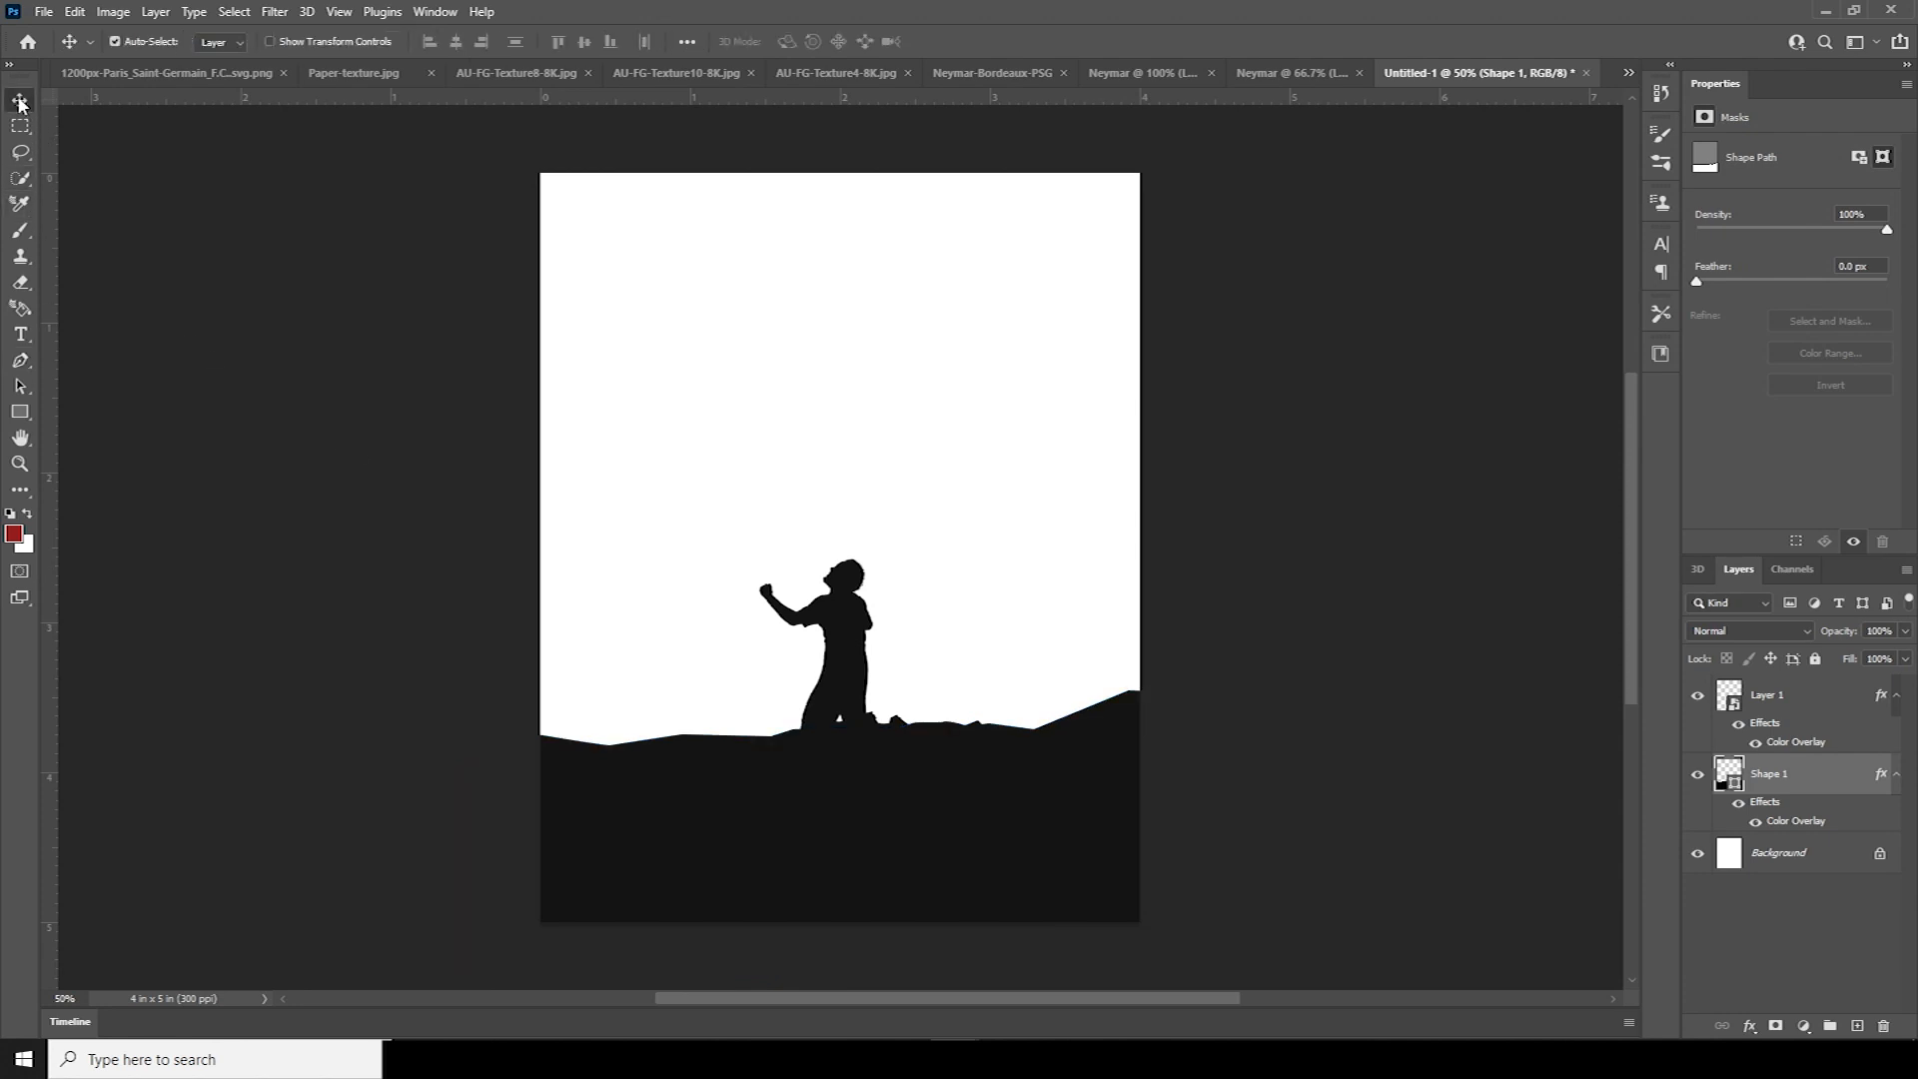
pyautogui.click(1247, 74)
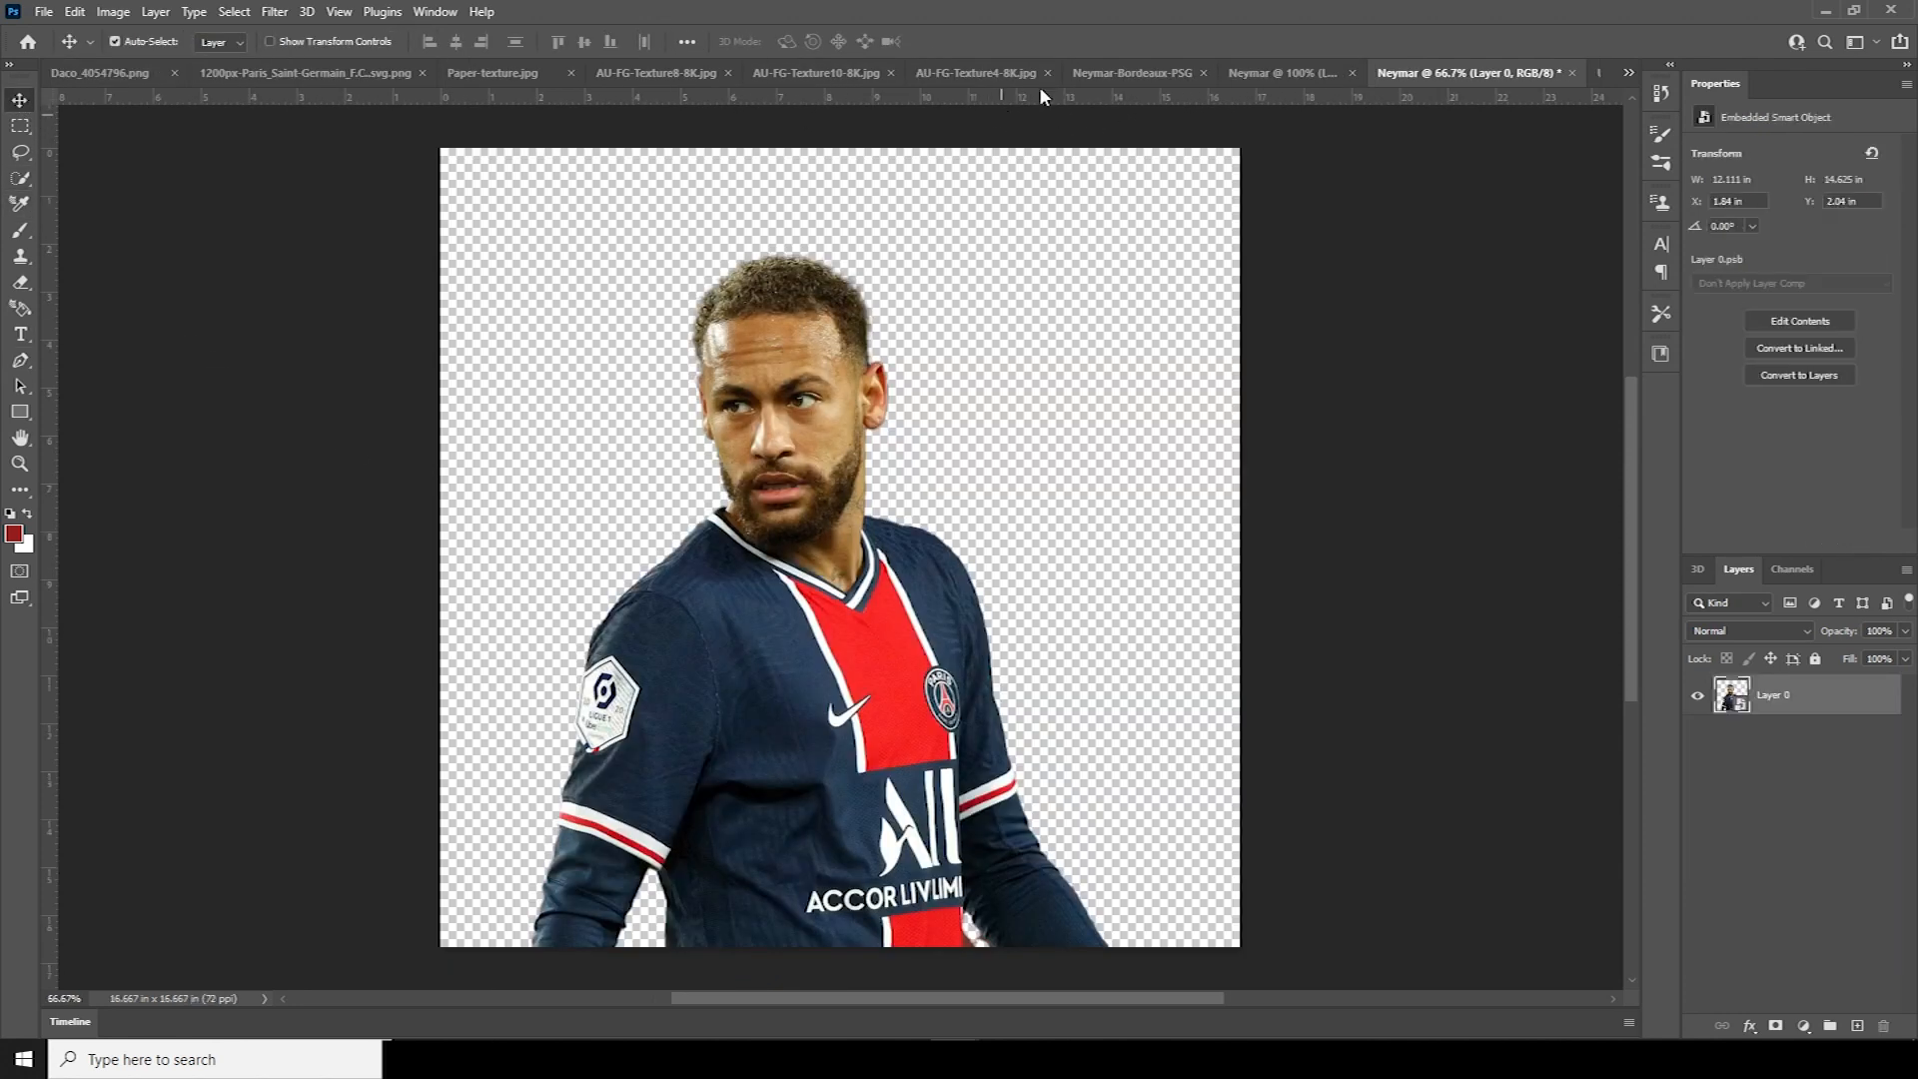
# Bring the close-up portrait in beneath the hill shape and flip it horizontally
pyautogui.click(1129, 74)
pyautogui.moveTo(1094, 309); pyautogui.dragTo(905, 460)
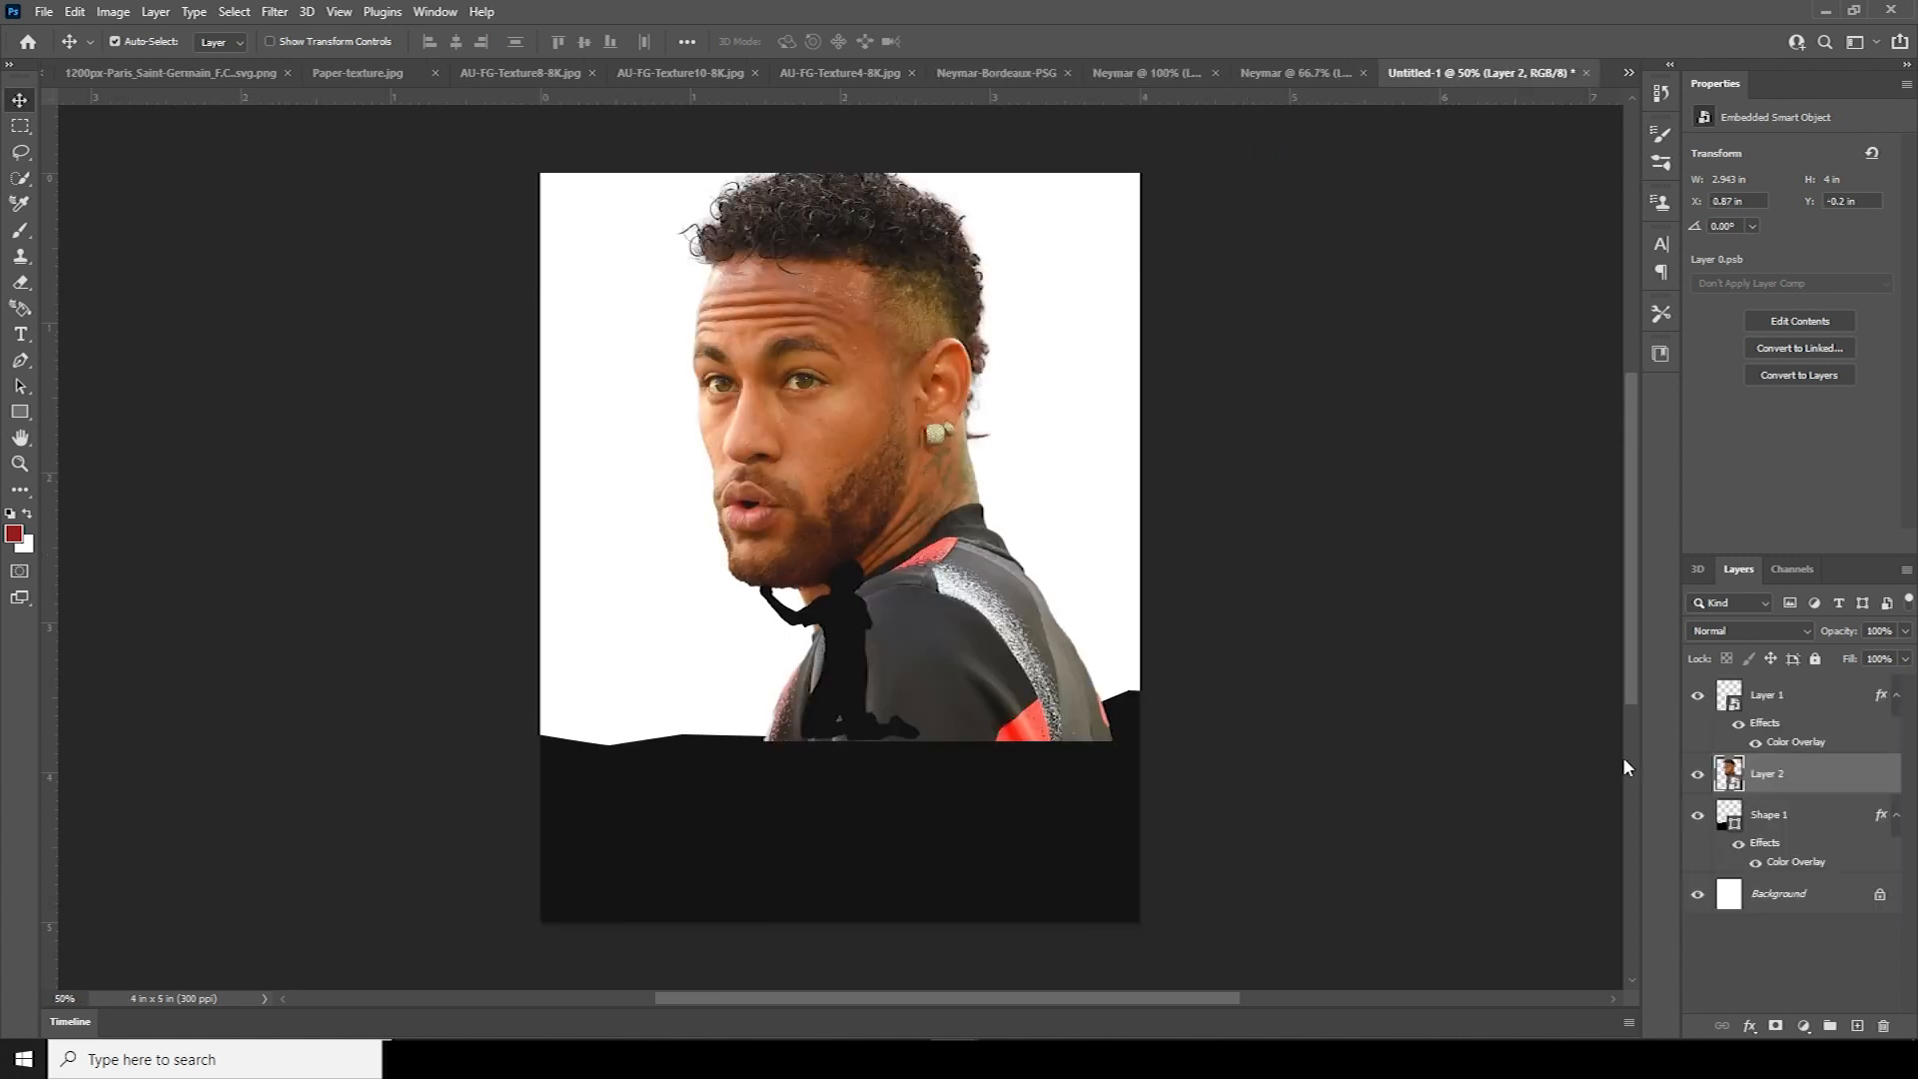
pyautogui.moveTo(1736, 786); pyautogui.dragTo(1734, 875)
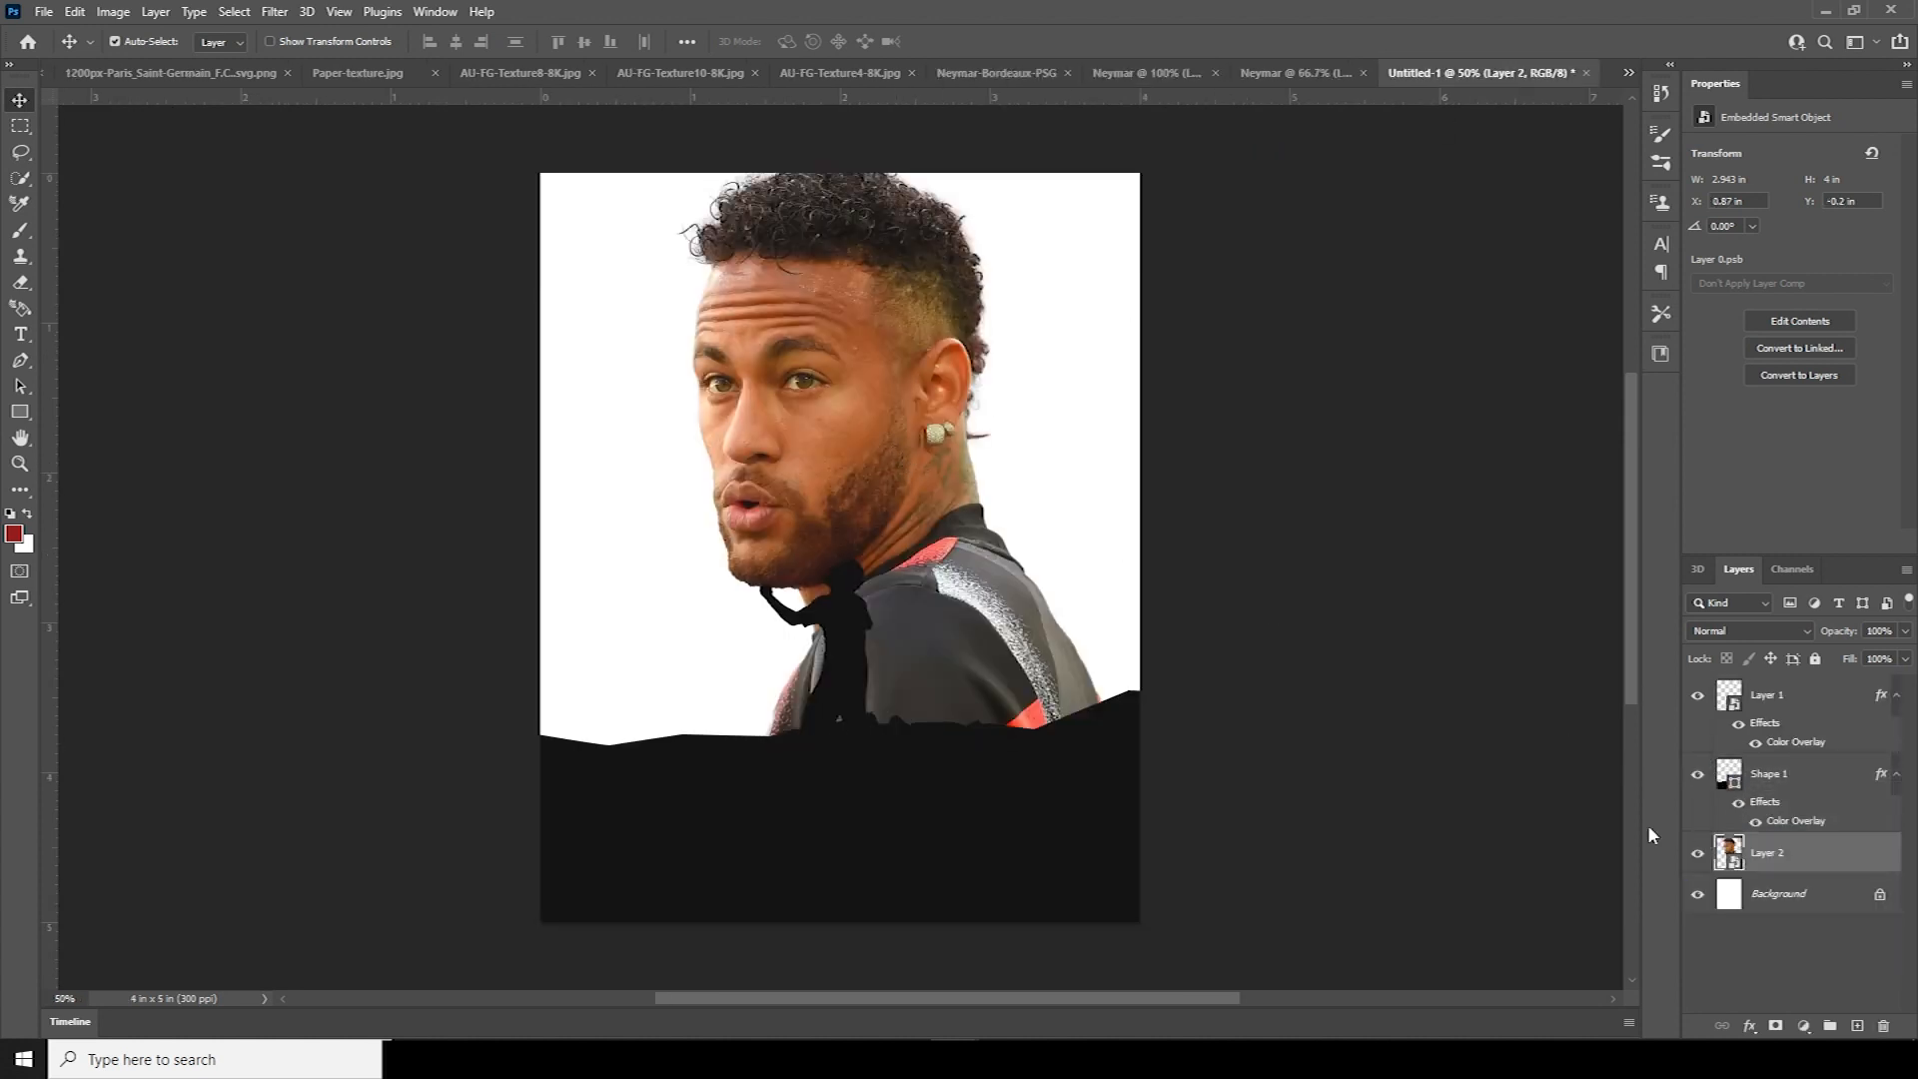
pyautogui.hotkey('ctrl', 't')
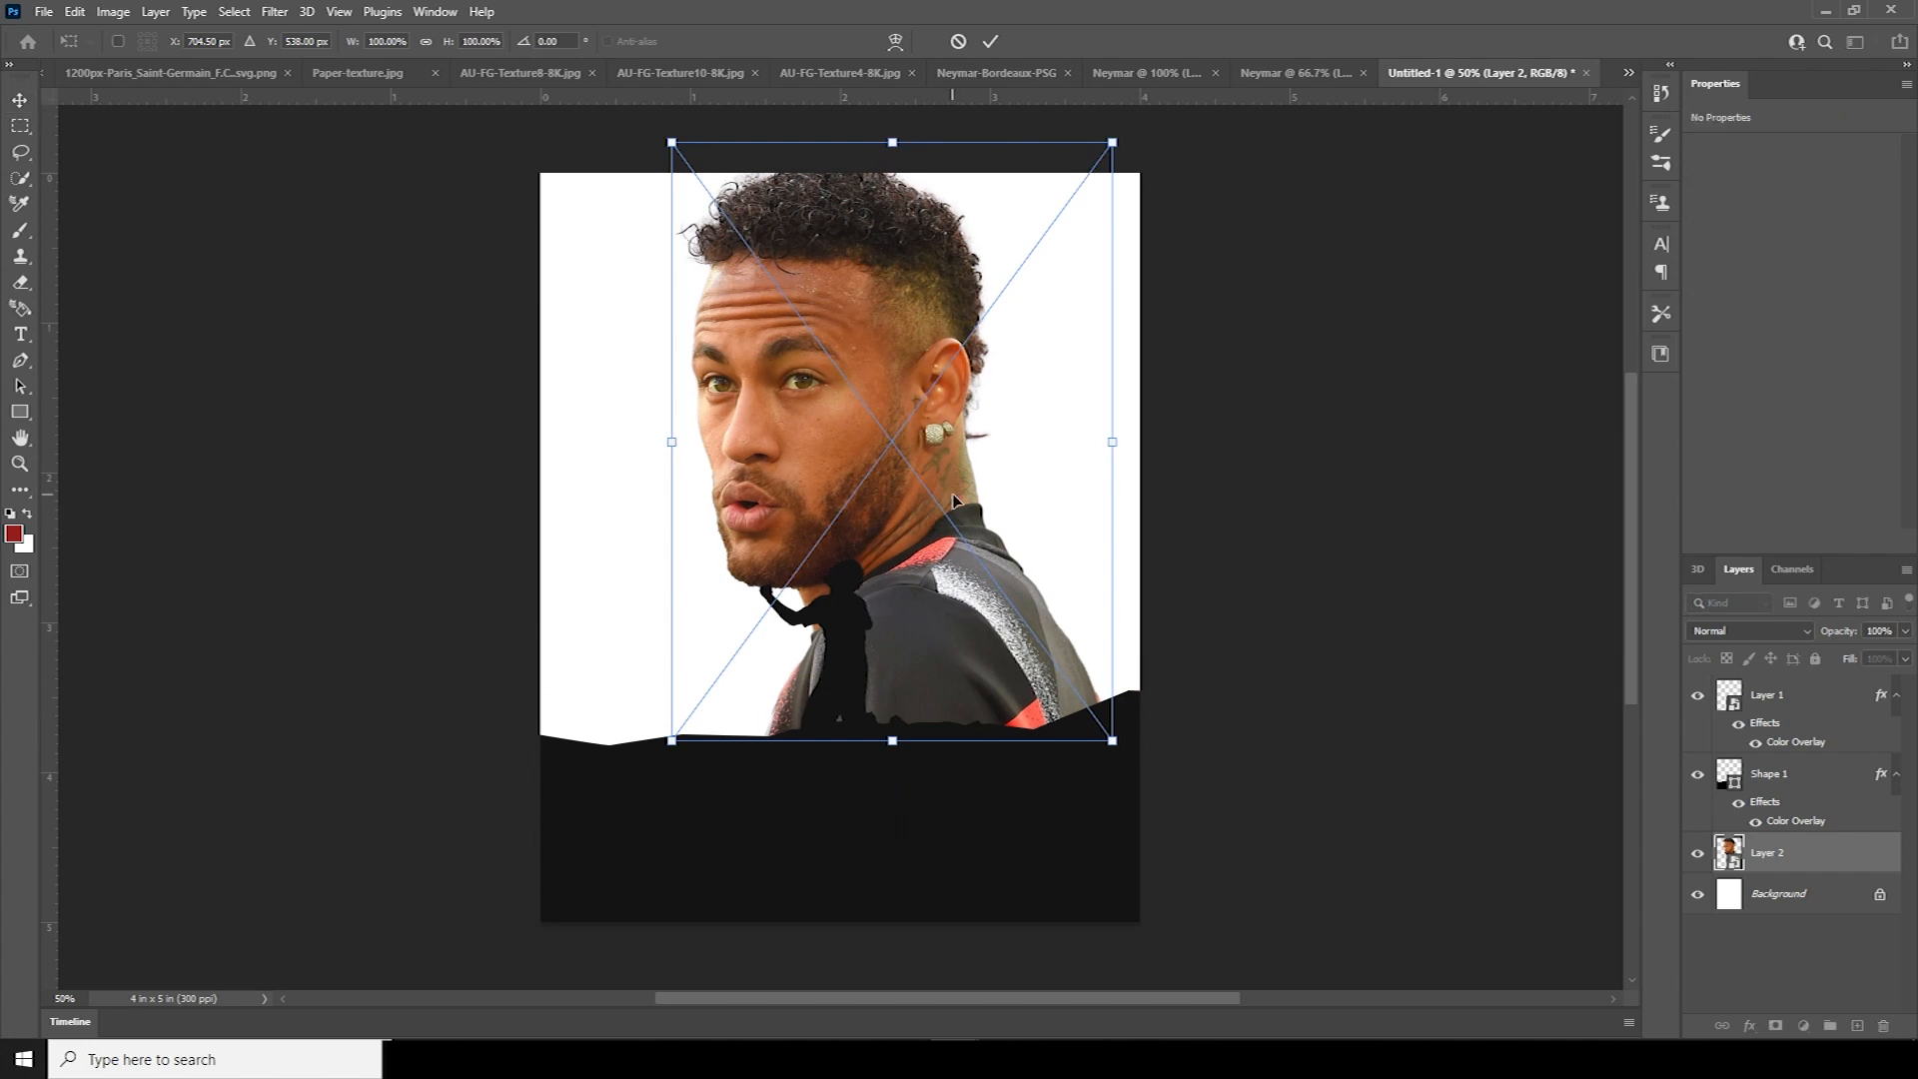
pyautogui.rightClick(959, 699)
pyautogui.click(1041, 976)
# Enlarge and position the mirrored portrait, then add a Gradient Map adjustment
pyautogui.moveTo(1015, 545); pyautogui.dragTo(913, 559)
pyautogui.moveTo(1010, 756); pyautogui.dragTo(1107, 888)
pyautogui.moveTo(951, 562); pyautogui.dragTo(907, 513)
pyautogui.moveTo(1042, 846); pyautogui.dragTo(1087, 906)
pyautogui.moveTo(972, 617); pyautogui.dragTo(936, 561)
pyautogui.moveTo(1049, 848); pyautogui.dragTo(1017, 800)
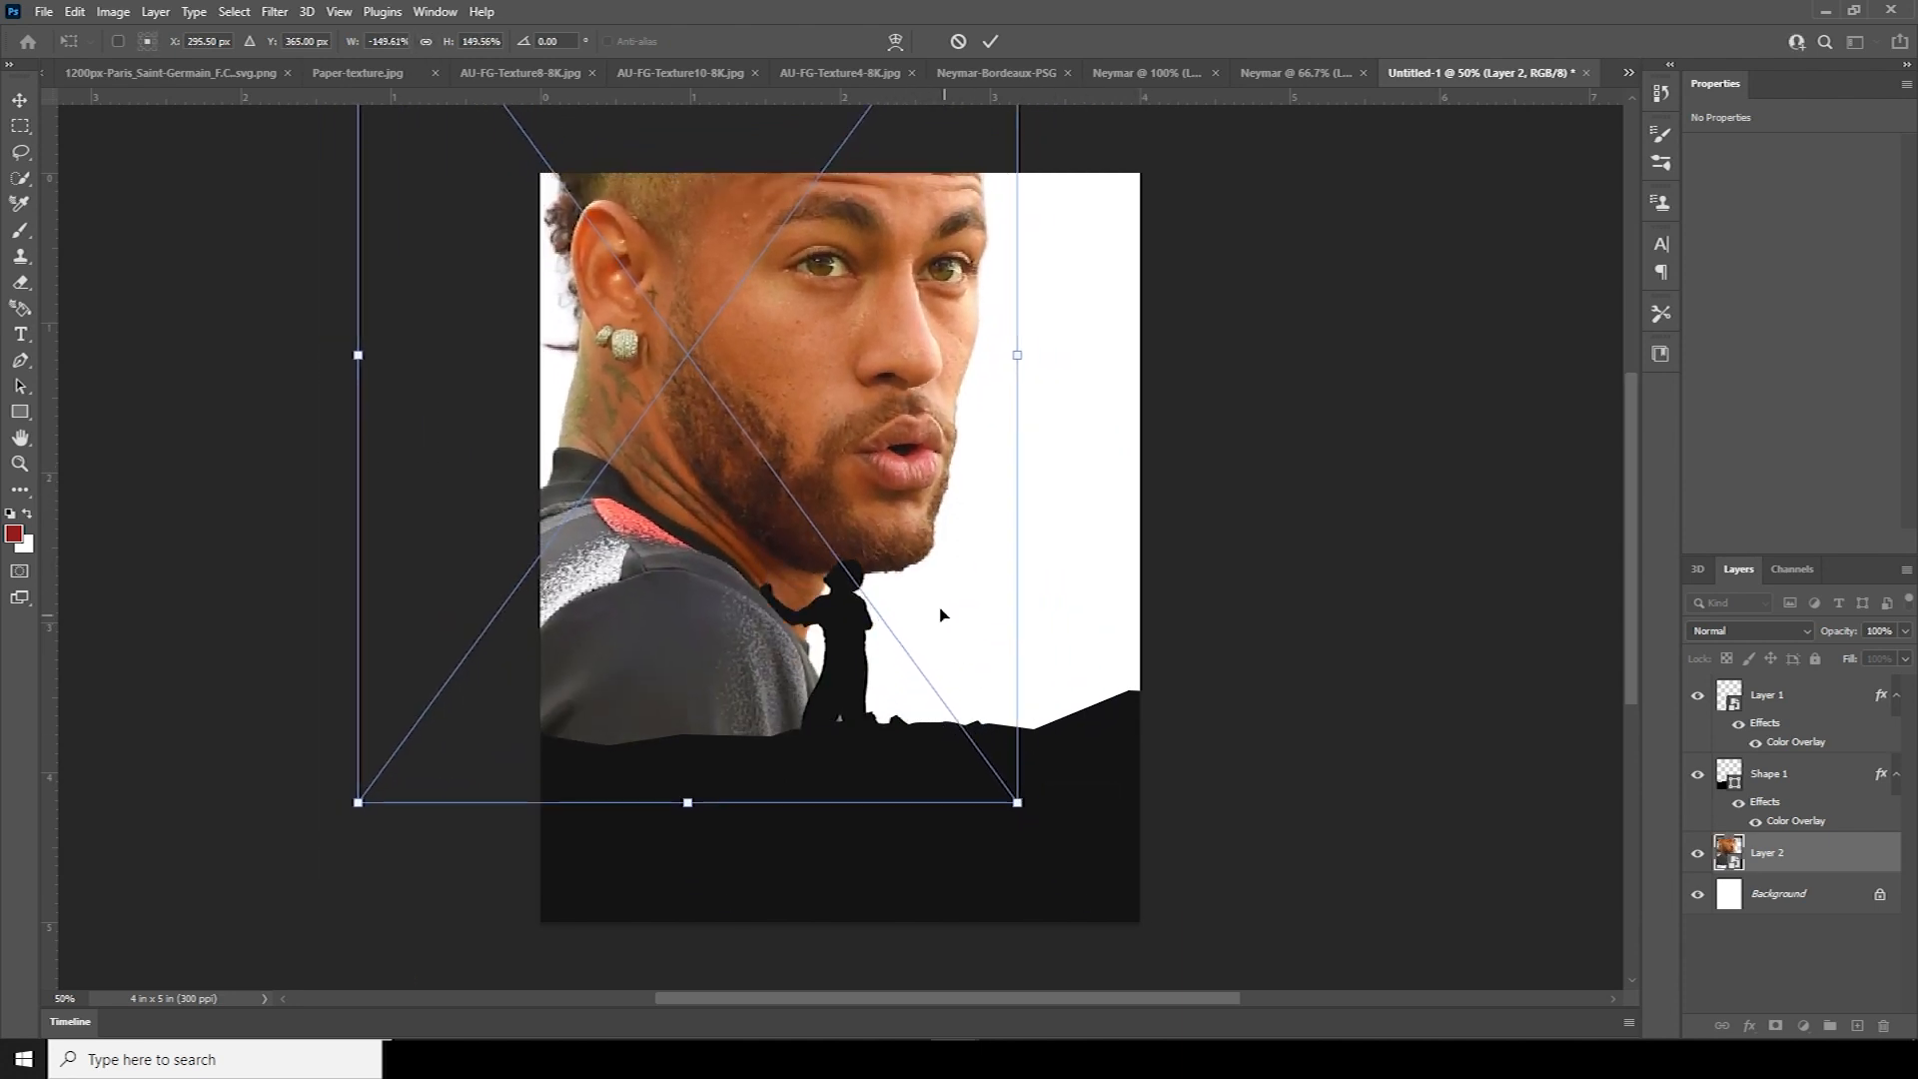
pyautogui.moveTo(899, 569); pyautogui.dragTo(923, 574)
pyautogui.press('Return')
pyautogui.click(1804, 1026)
pyautogui.click(1813, 999)
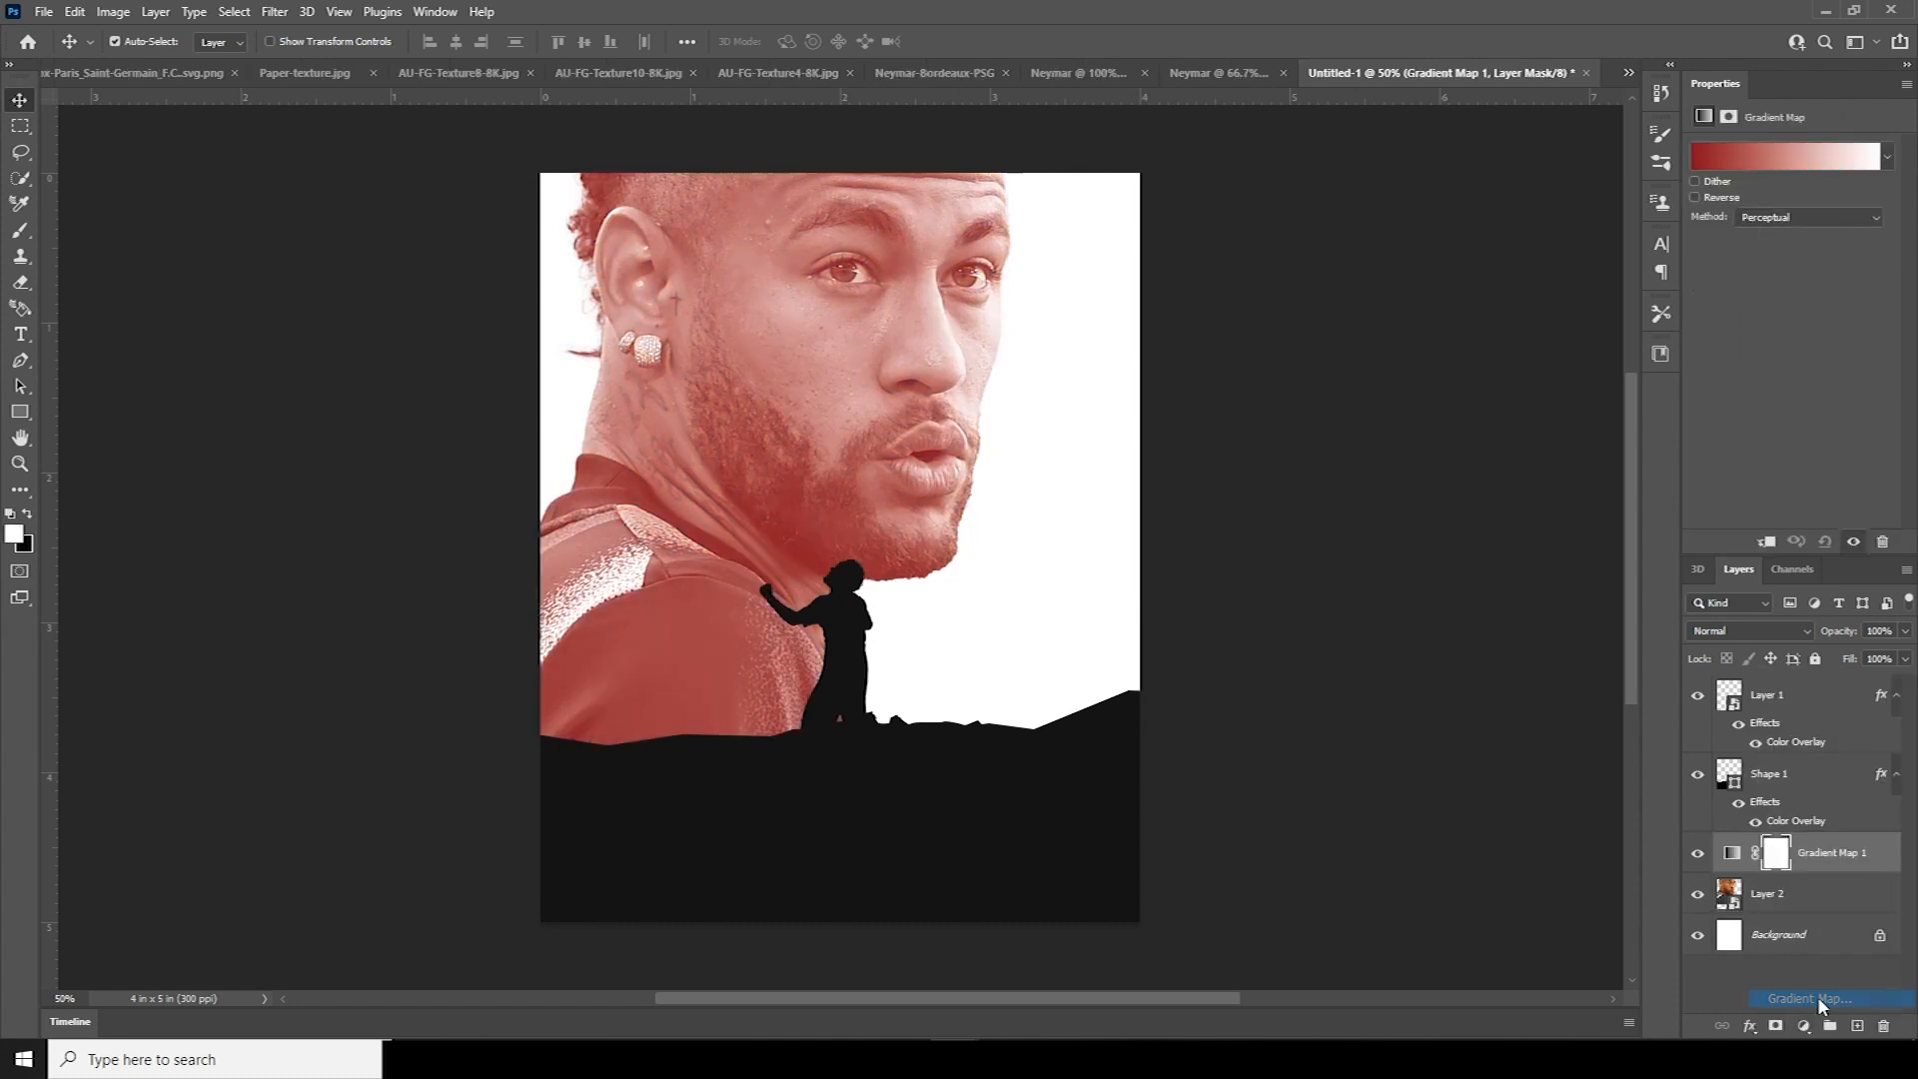
# In the Gradient Editor, try bright red and then near-black on the right stop
pyautogui.click(1729, 157)
pyautogui.click(1662, 549)
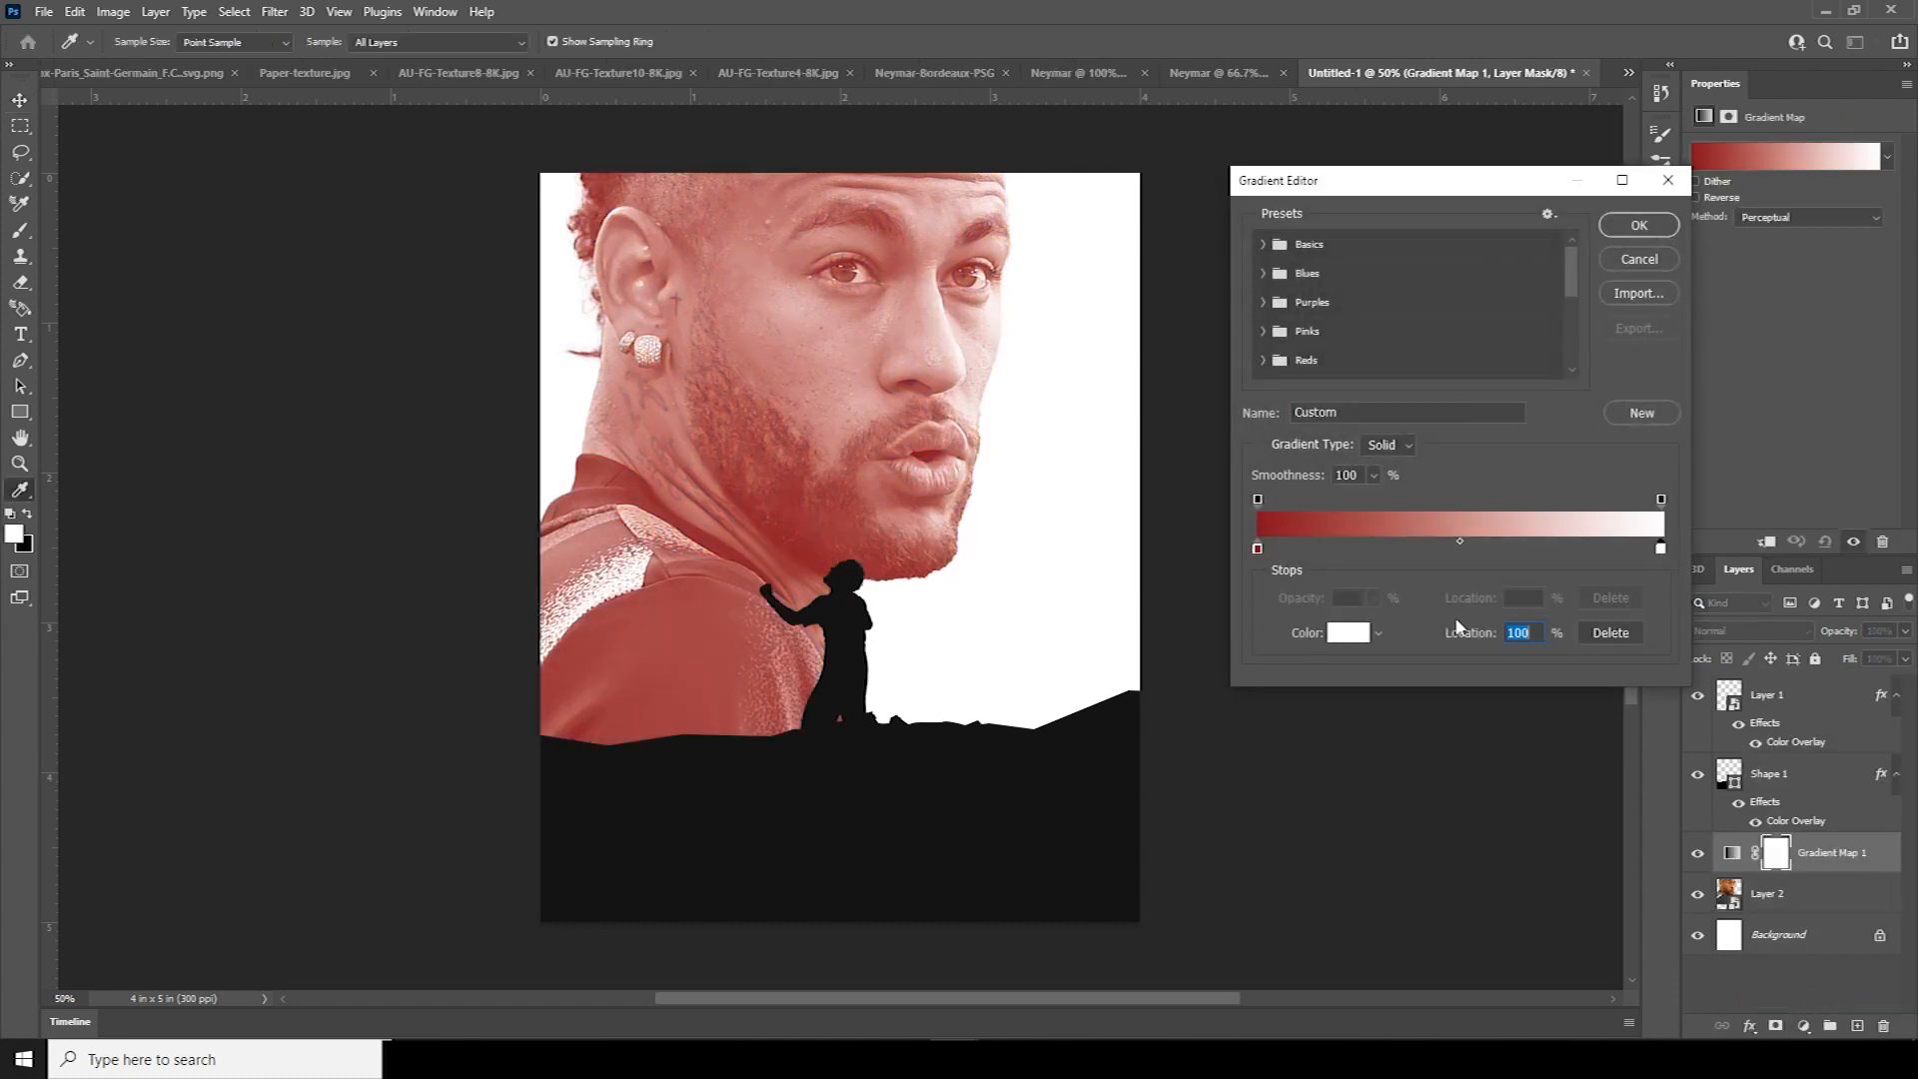
pyautogui.click(1345, 633)
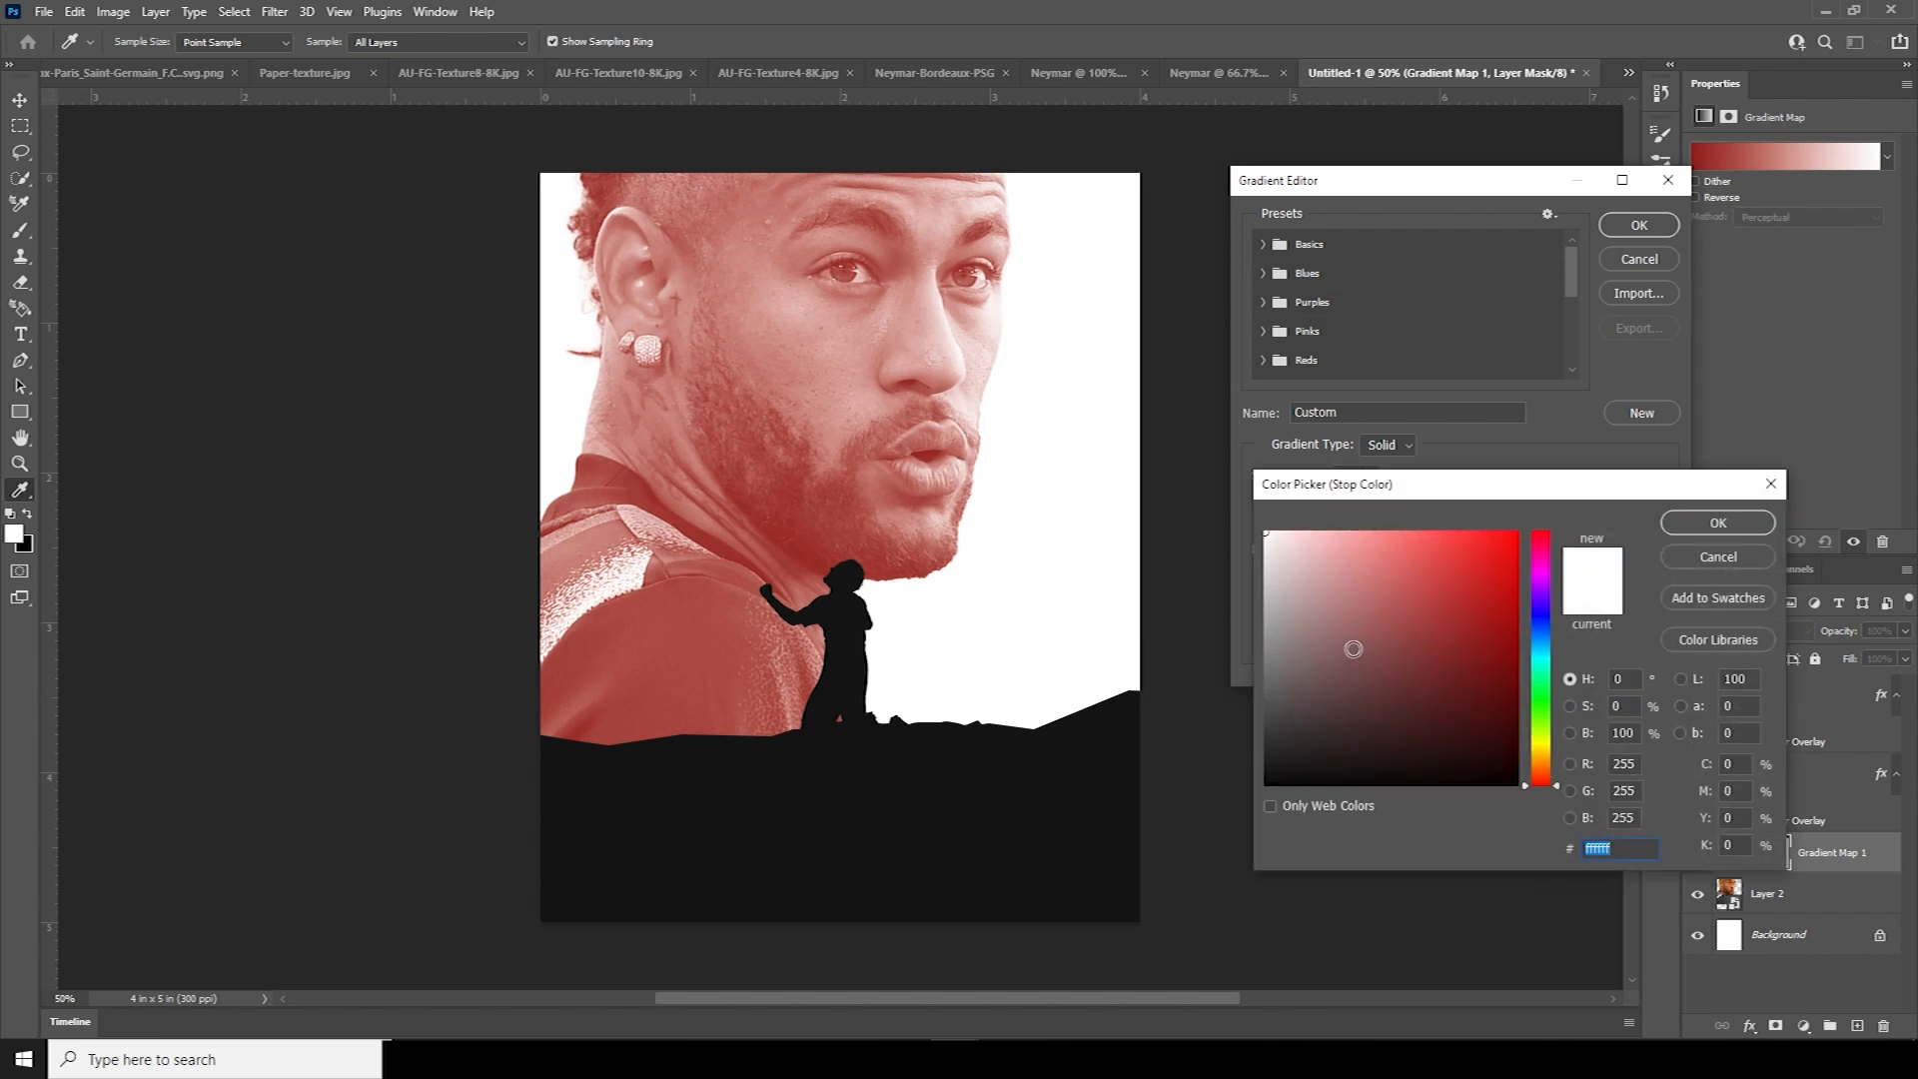
pyautogui.moveTo(1495, 579); pyautogui.dragTo(1525, 581)
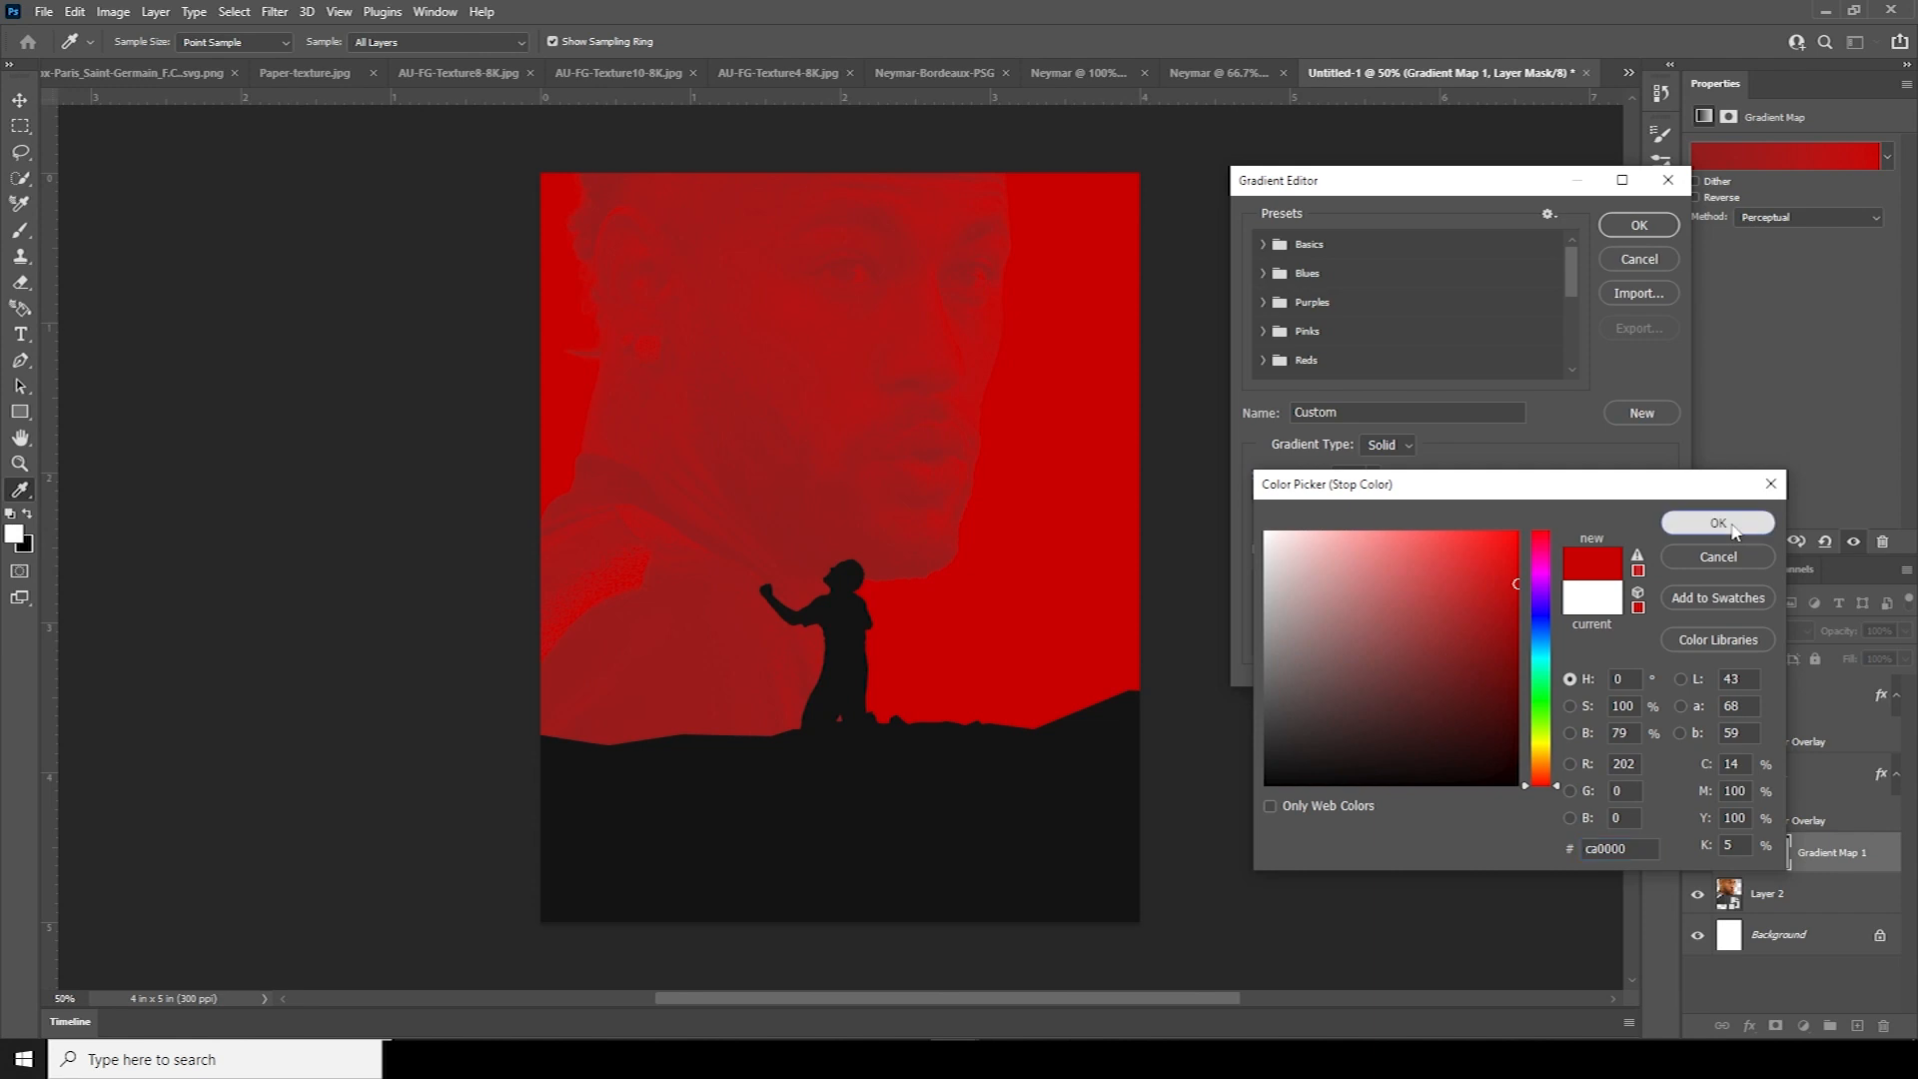
pyautogui.click(1730, 522)
pyautogui.click(1338, 632)
pyautogui.moveTo(1319, 669); pyautogui.dragTo(1269, 766)
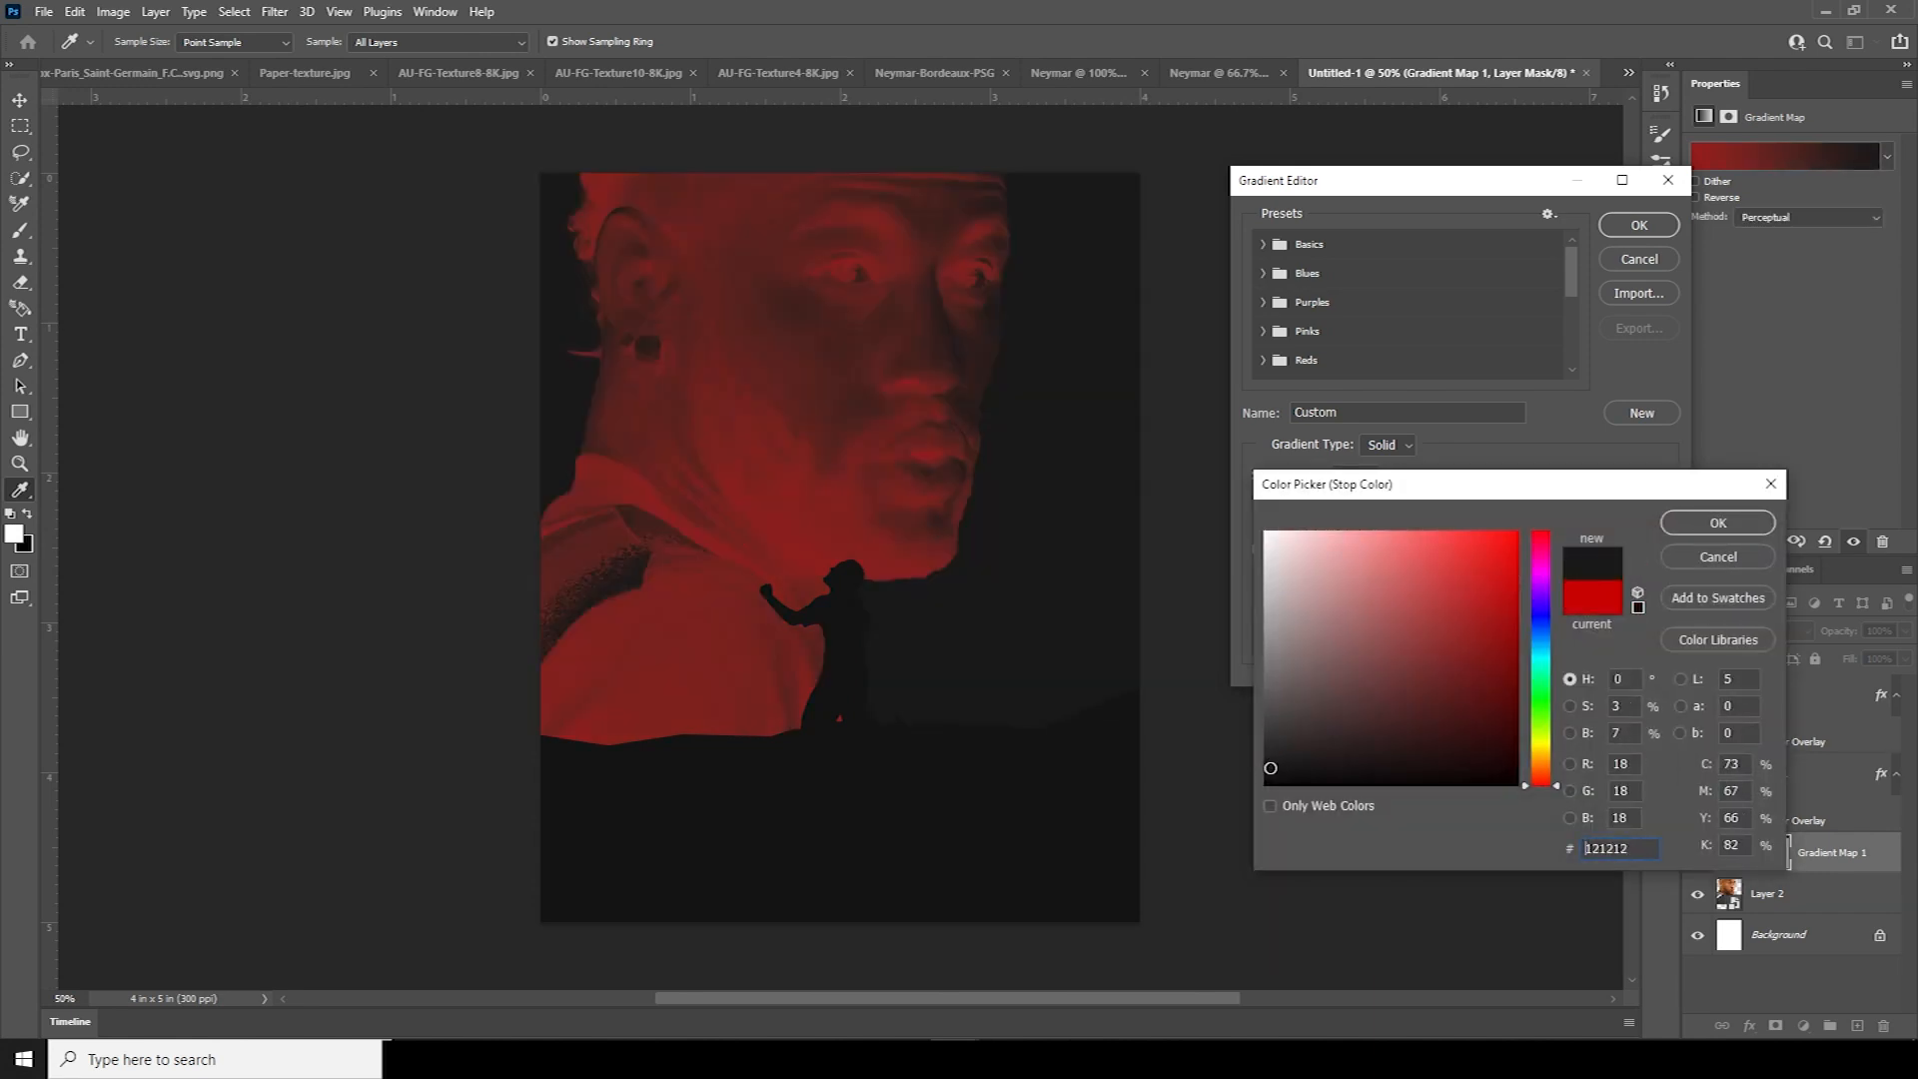
pyautogui.moveTo(1268, 768)
pyautogui.mouseDown()
pyautogui.moveTo(1524, 765)
pyautogui.moveTo(1418, 708)
pyautogui.moveTo(1265, 767)
pyautogui.mouseUp()
pyautogui.press('Return')
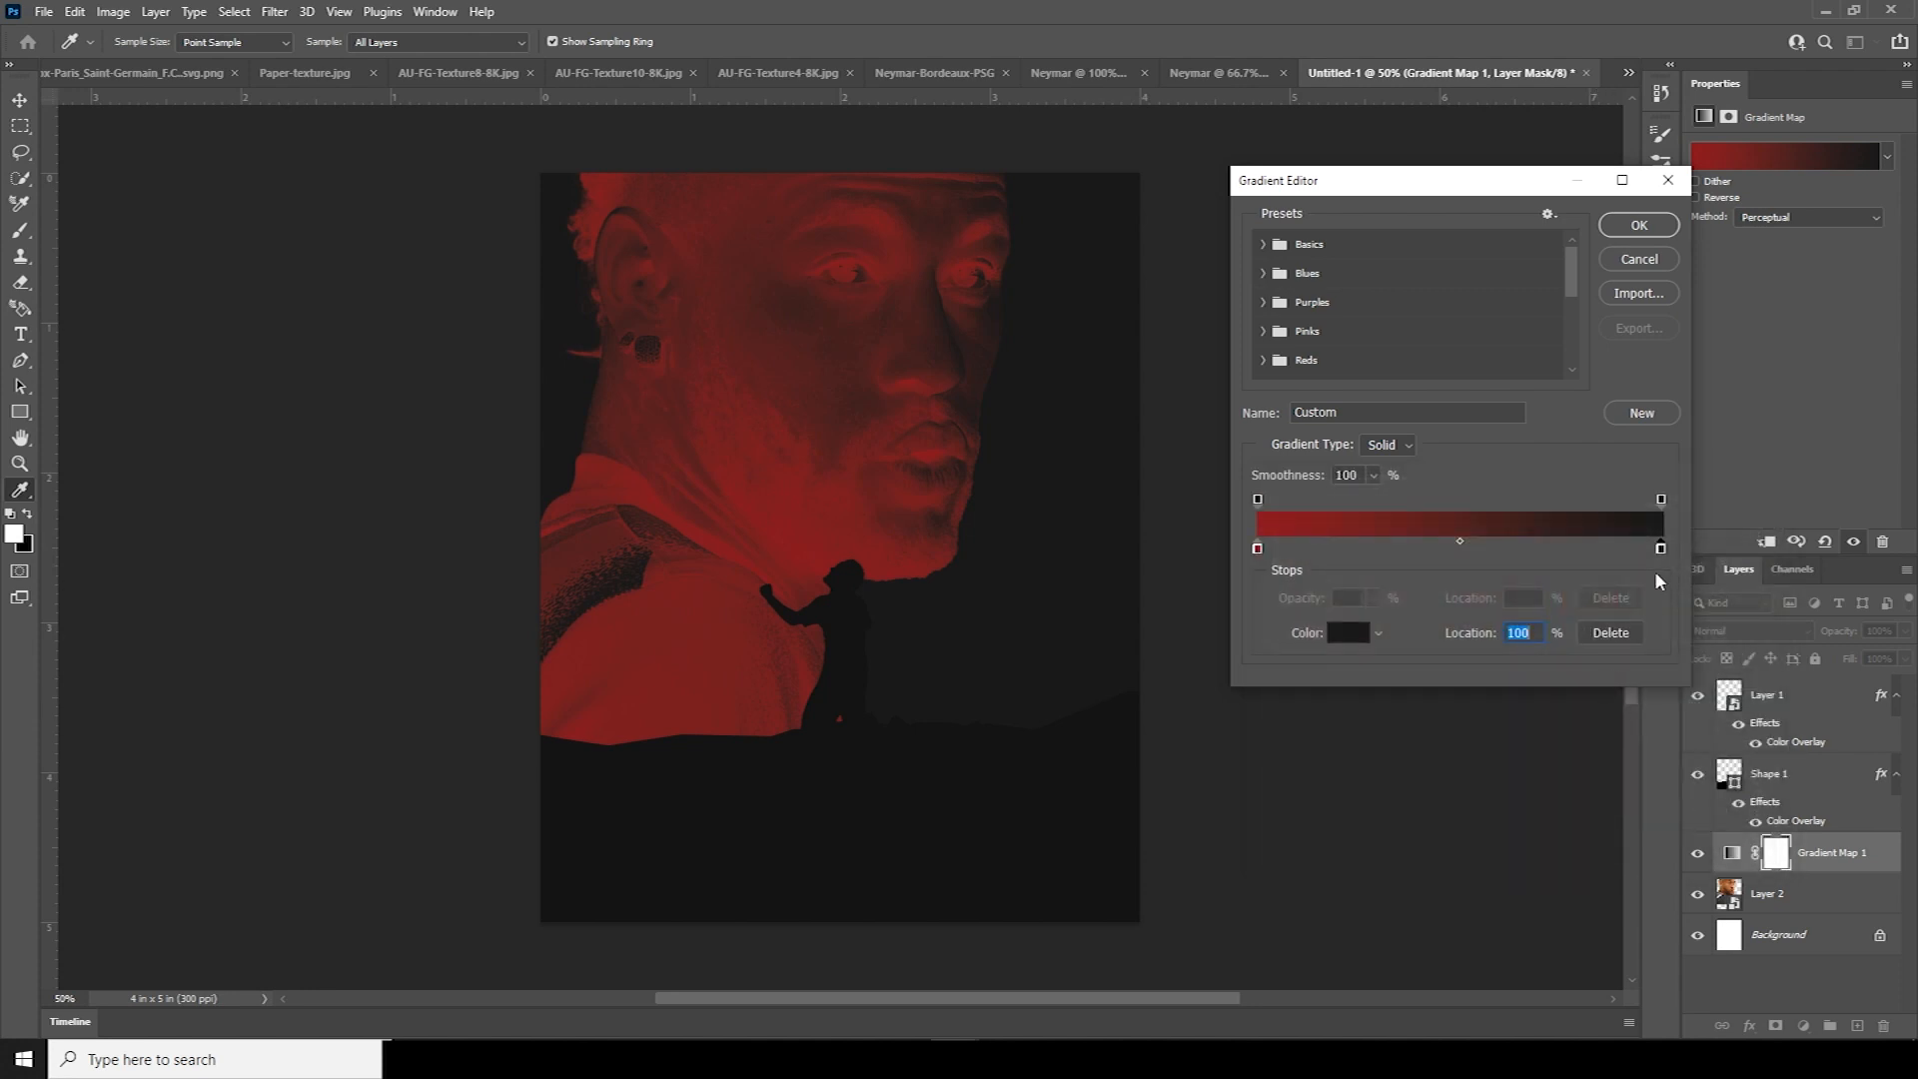
# Move the red stop to the far end and set it to a darker red
pyautogui.moveTo(1258, 548)
pyautogui.mouseDown()
pyautogui.moveTo(1619, 548)
pyautogui.moveTo(1232, 577)
pyautogui.moveTo(1260, 547)
pyautogui.mouseUp()
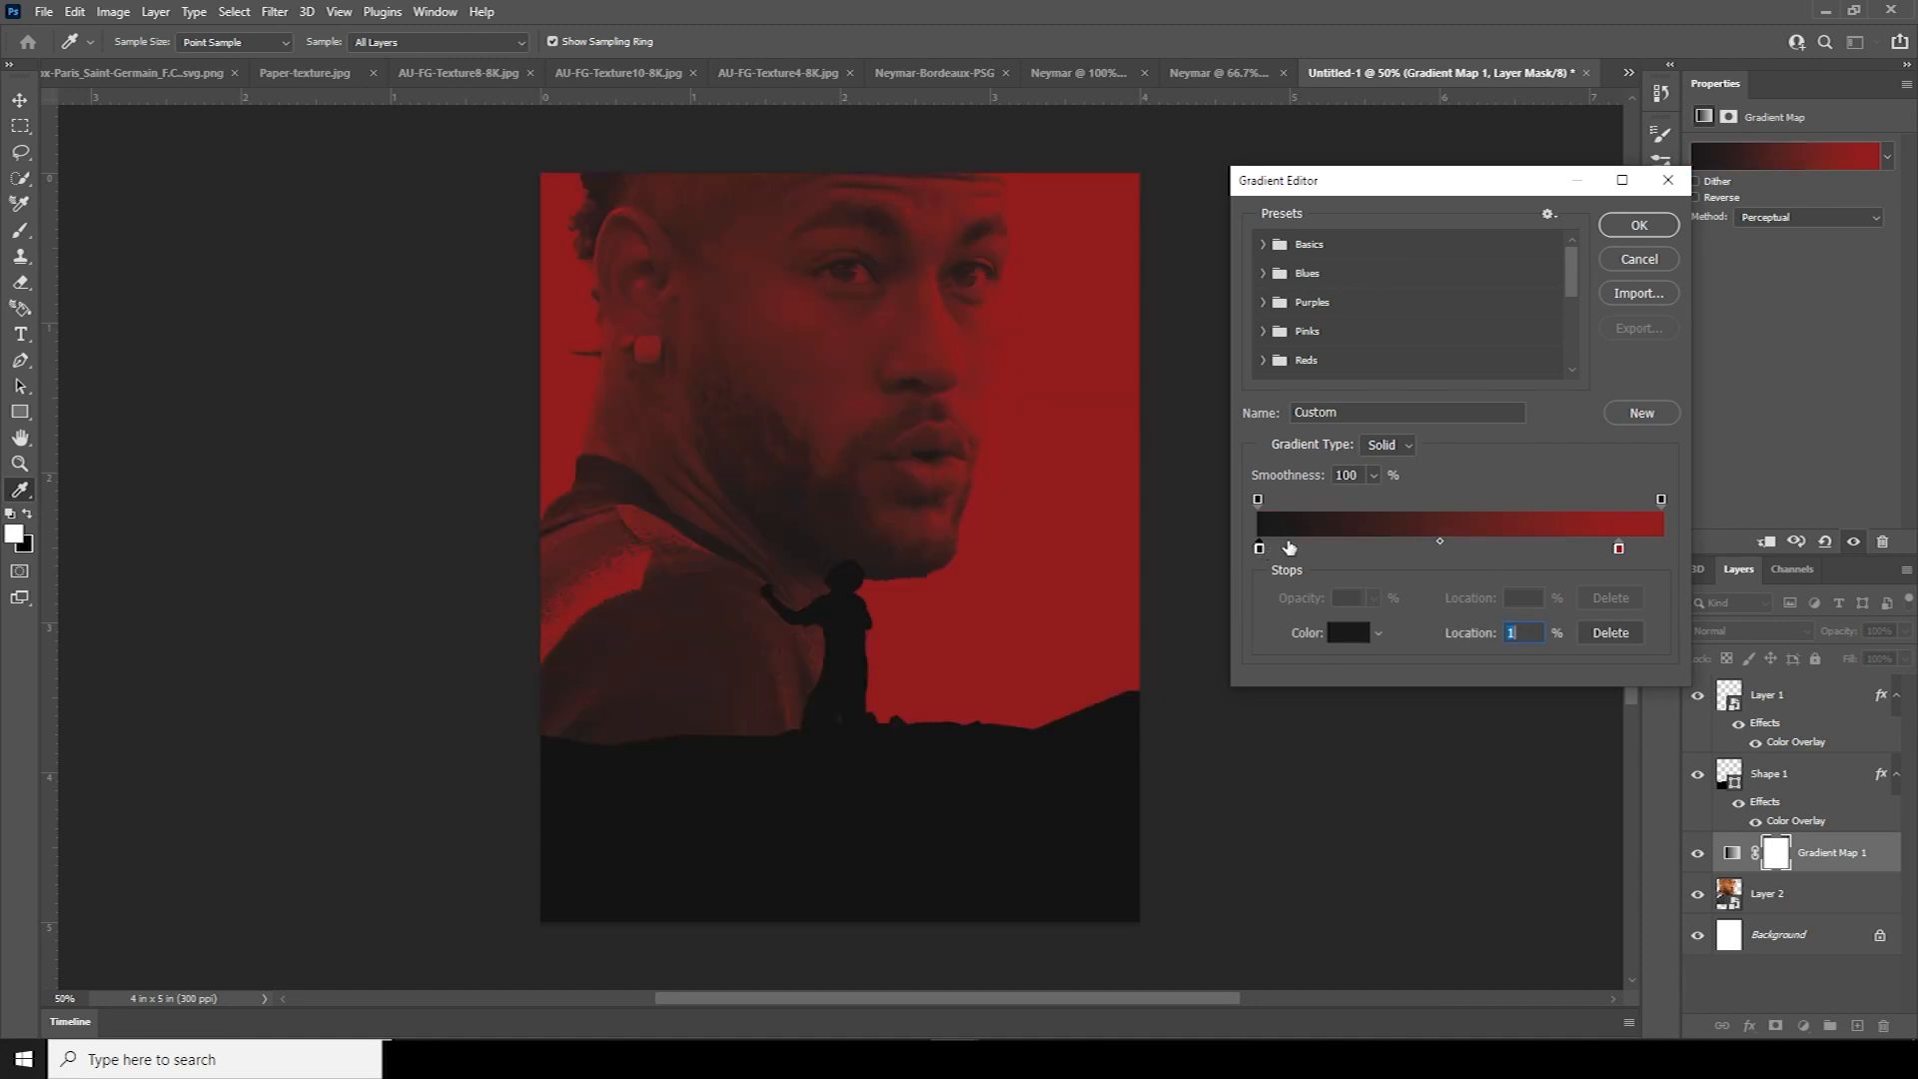
pyautogui.moveTo(1620, 550); pyautogui.dragTo(1661, 552)
pyautogui.click(1355, 644)
pyautogui.click(1515, 633)
pyautogui.moveTo(1515, 633); pyautogui.dragTo(1516, 638)
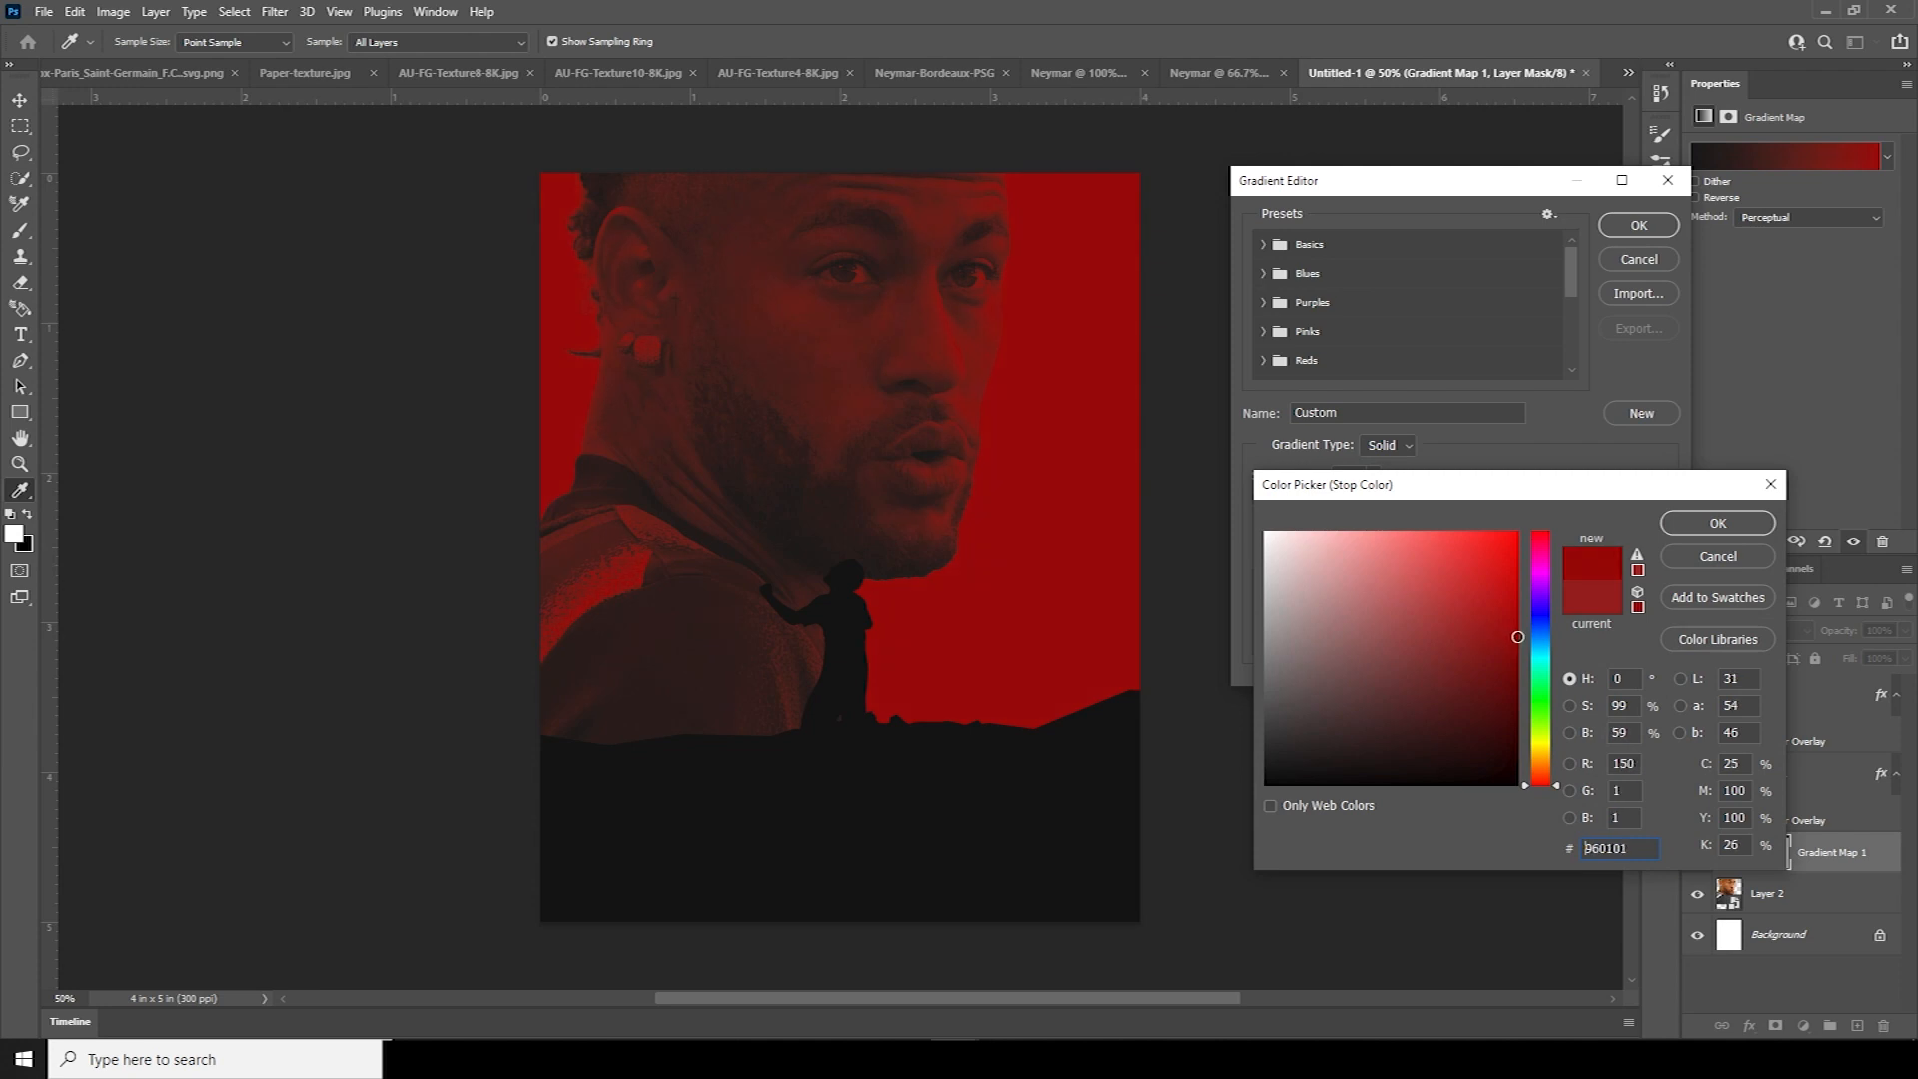
pyautogui.click(1702, 523)
# Set the left stop to near-black 0a0a0a and apply the gradient
pyautogui.click(1261, 549)
pyautogui.click(1348, 635)
pyautogui.moveTo(1279, 741)
pyautogui.mouseDown()
pyautogui.moveTo(1308, 752)
pyautogui.moveTo(1247, 753)
pyautogui.moveTo(1272, 776)
pyautogui.mouseUp()
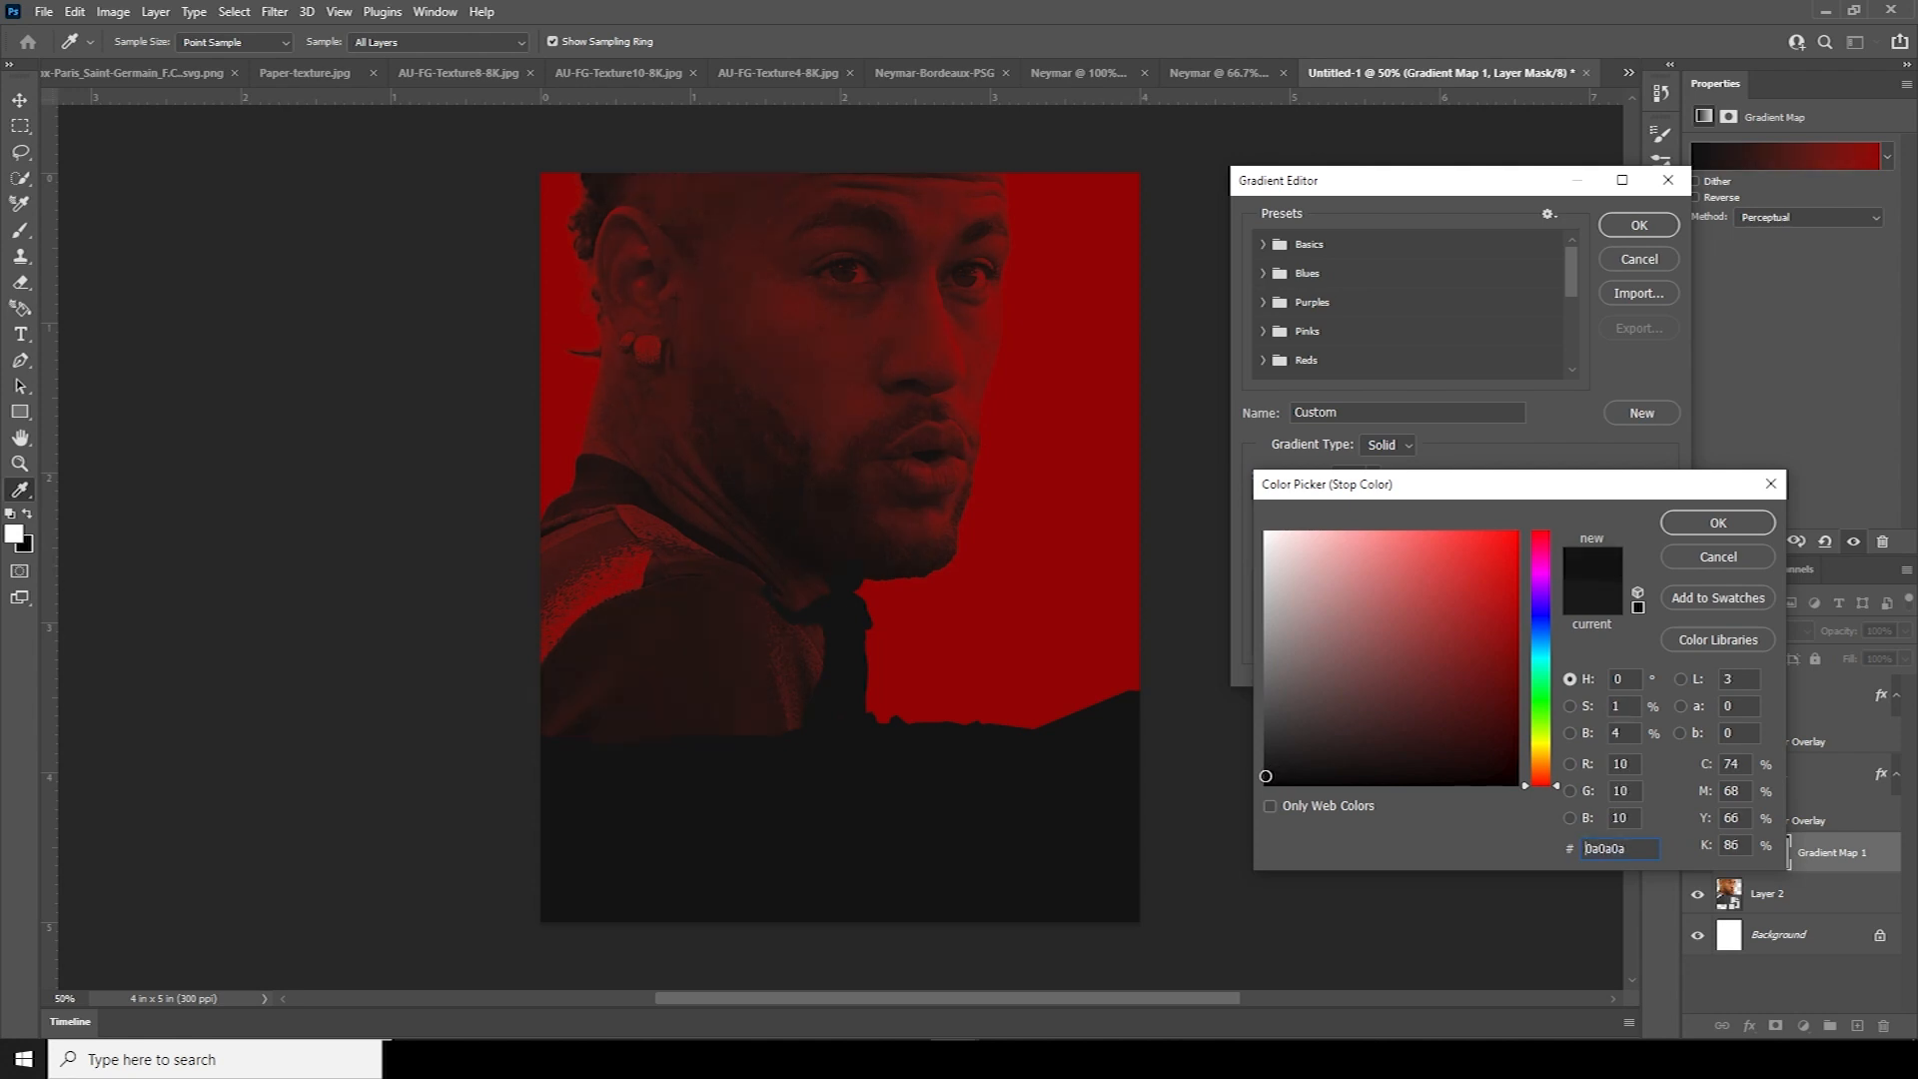
pyautogui.click(1688, 524)
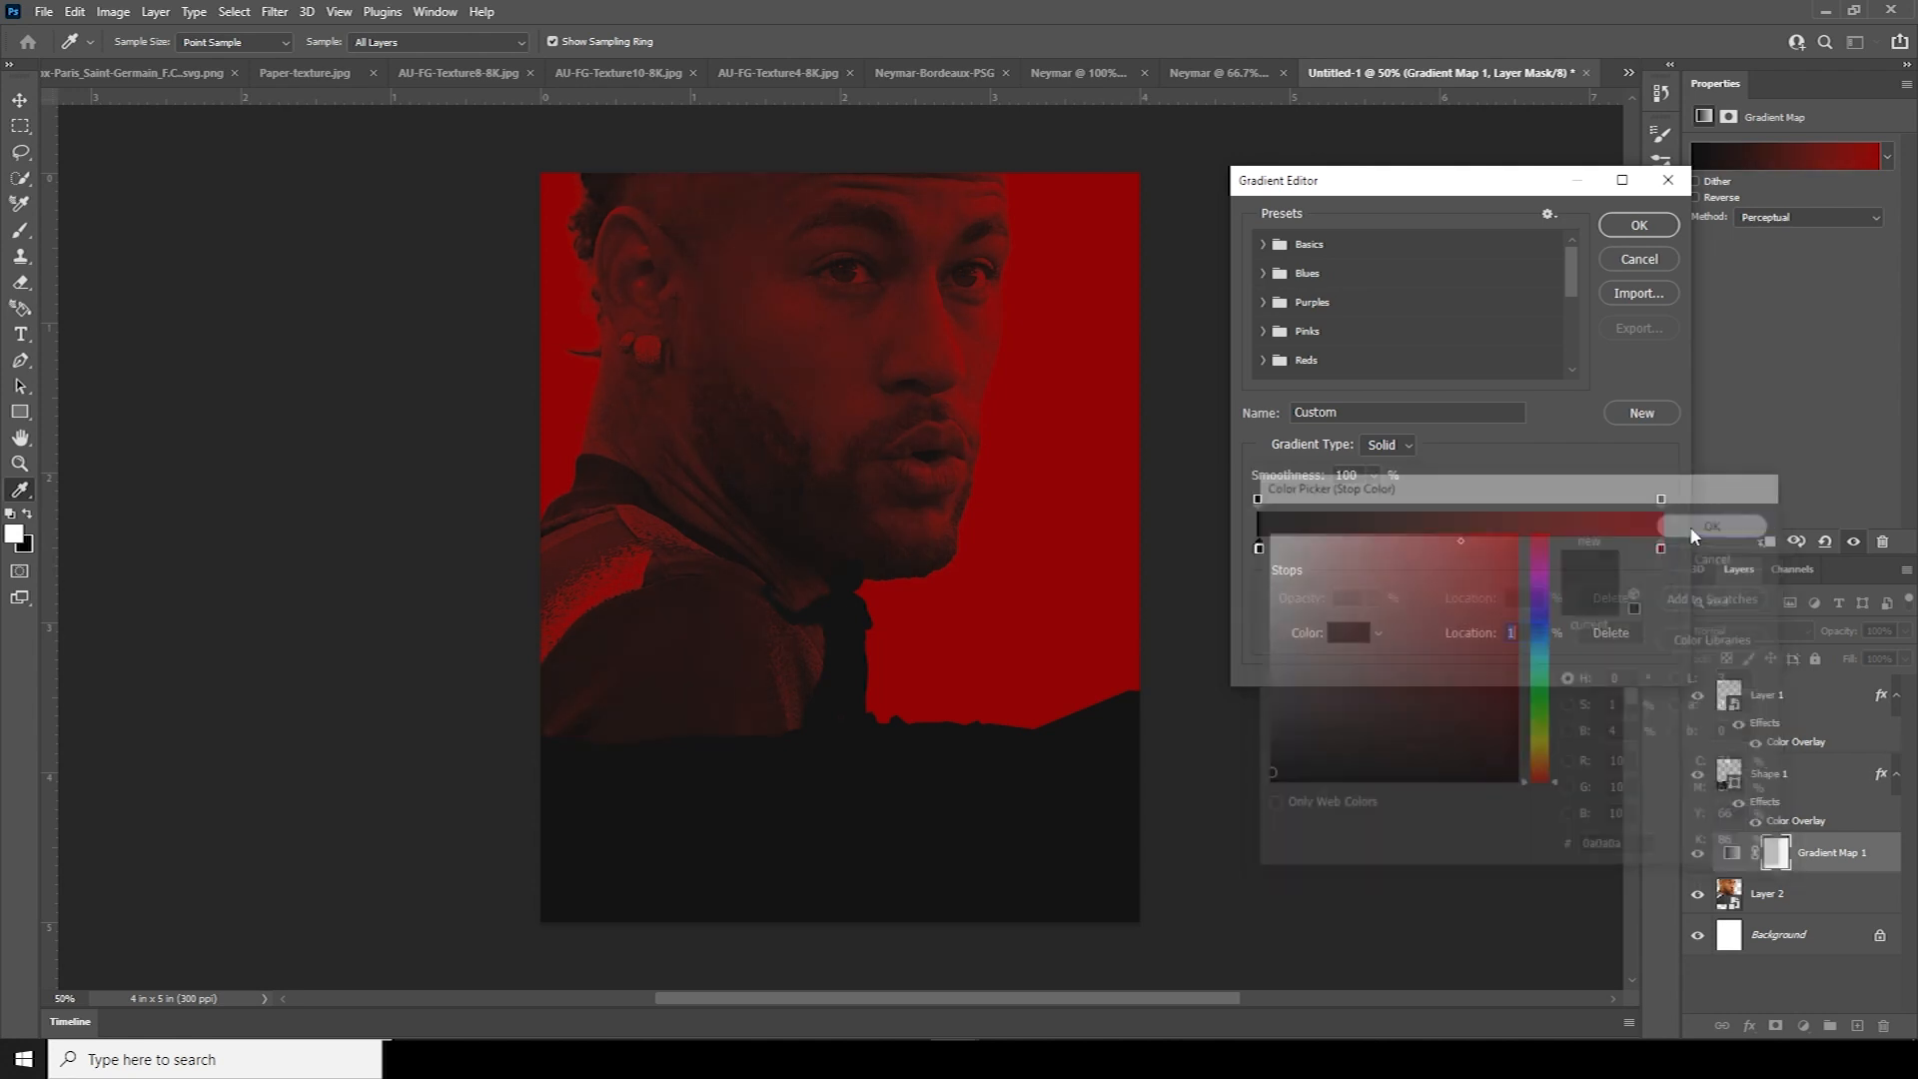
pyautogui.click(1639, 226)
# Add a dark grey 4c4c4c Solid Color fill layer above Background
pyautogui.click(1740, 934)
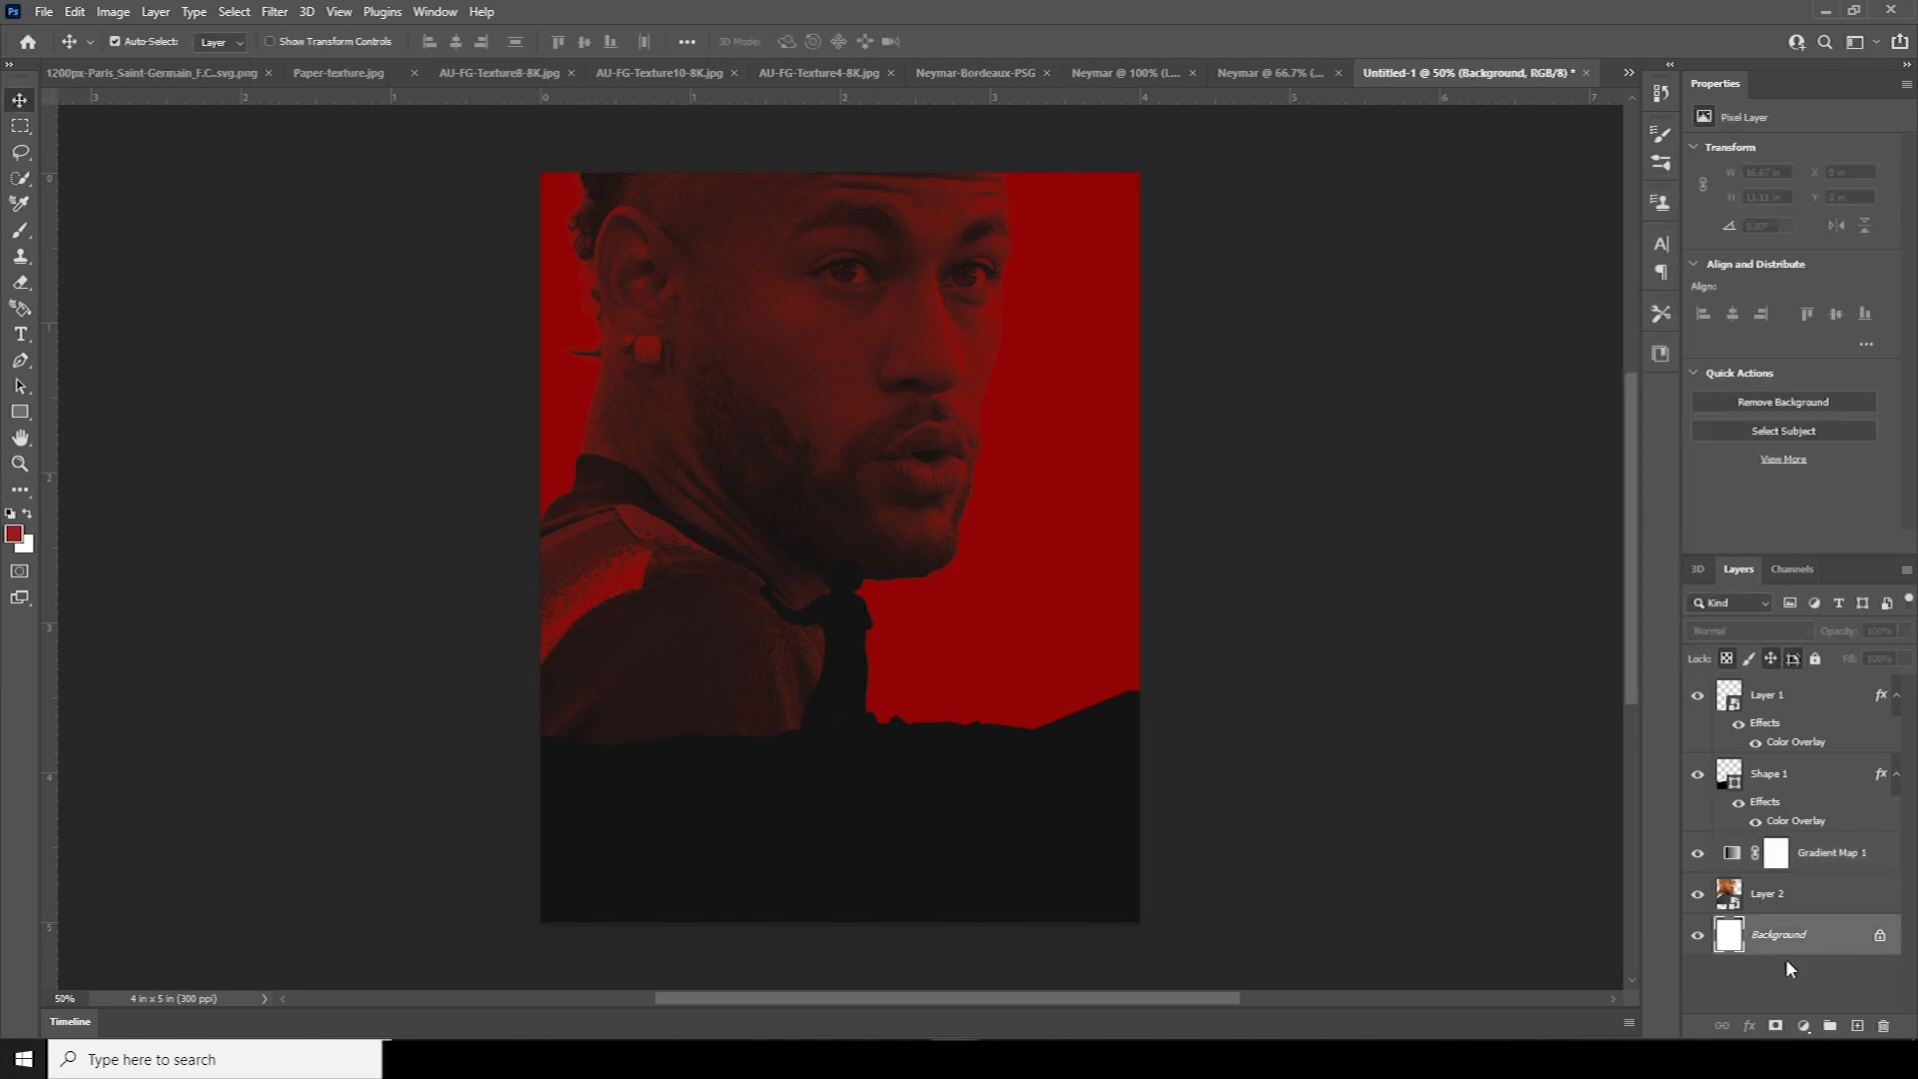
pyautogui.click(1804, 1026)
pyautogui.click(1783, 686)
pyautogui.moveTo(1279, 744); pyautogui.dragTo(1251, 702)
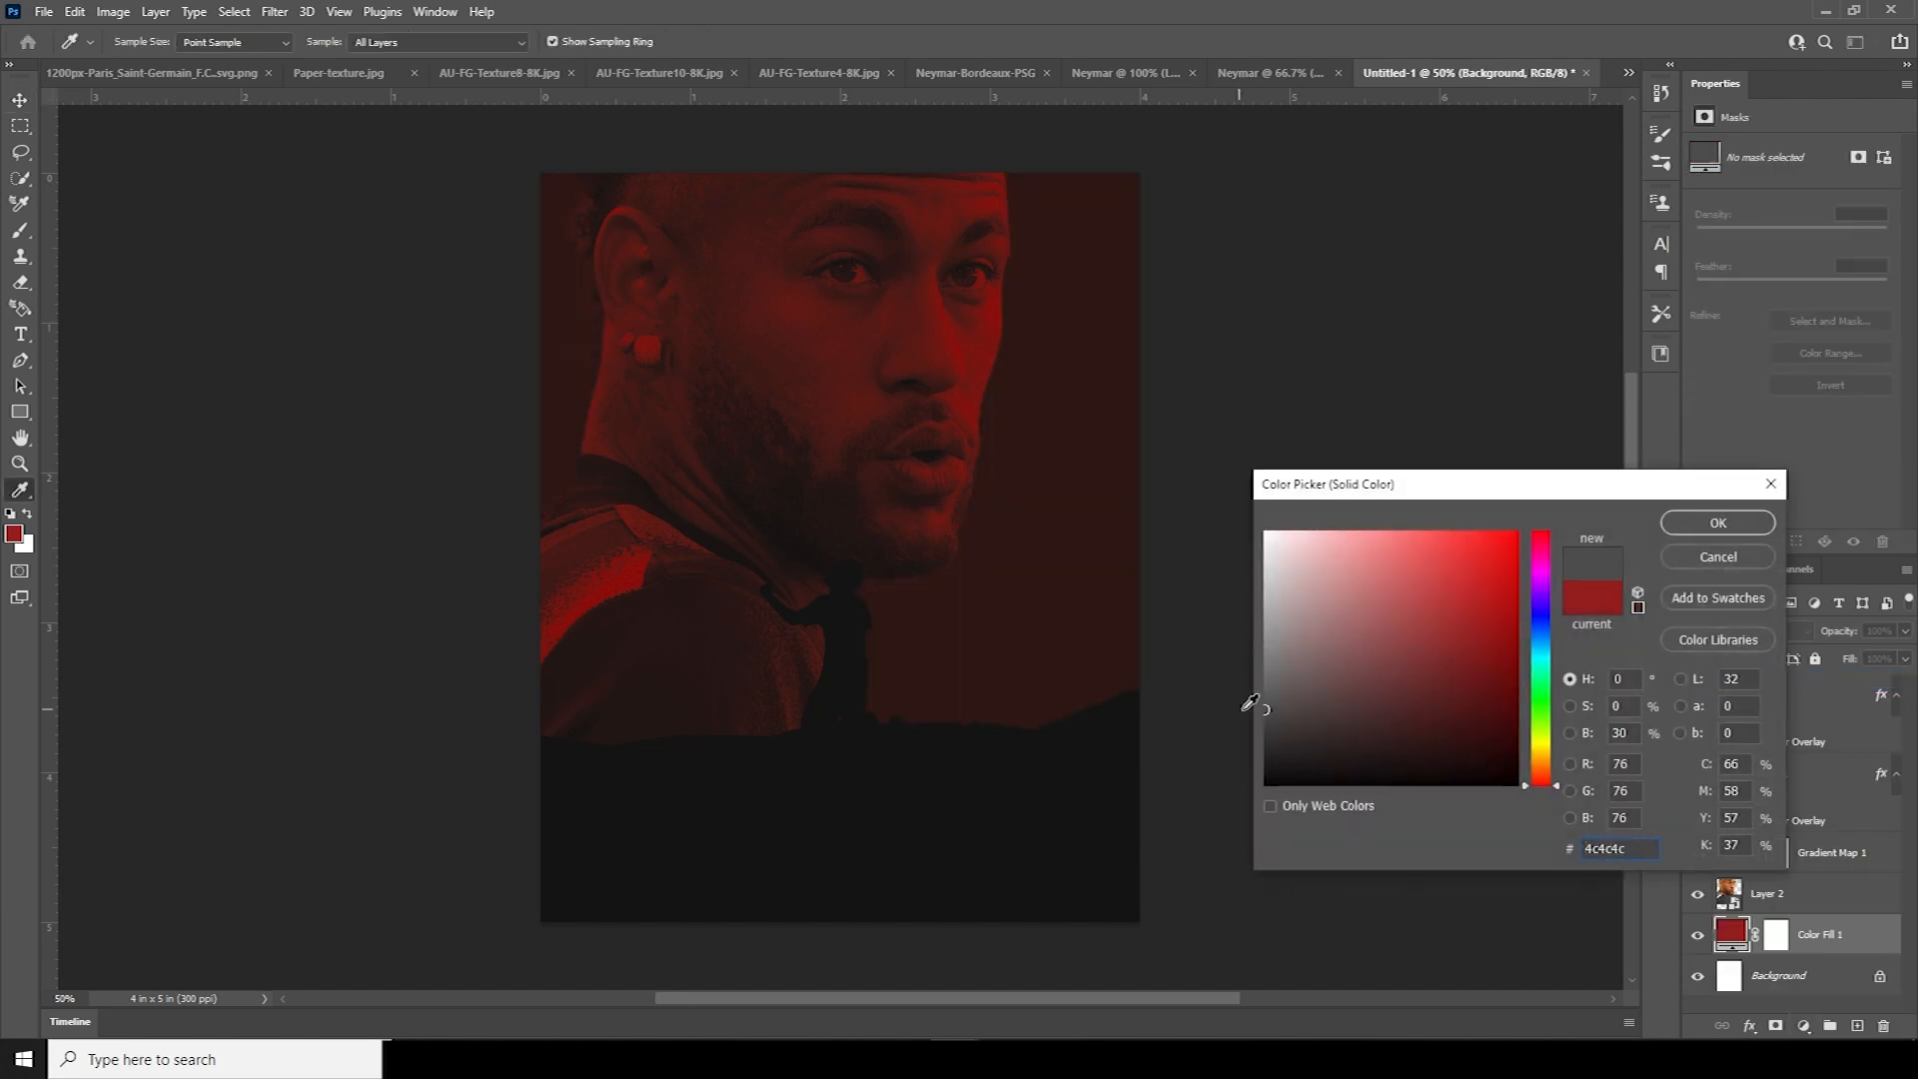
pyautogui.click(1717, 523)
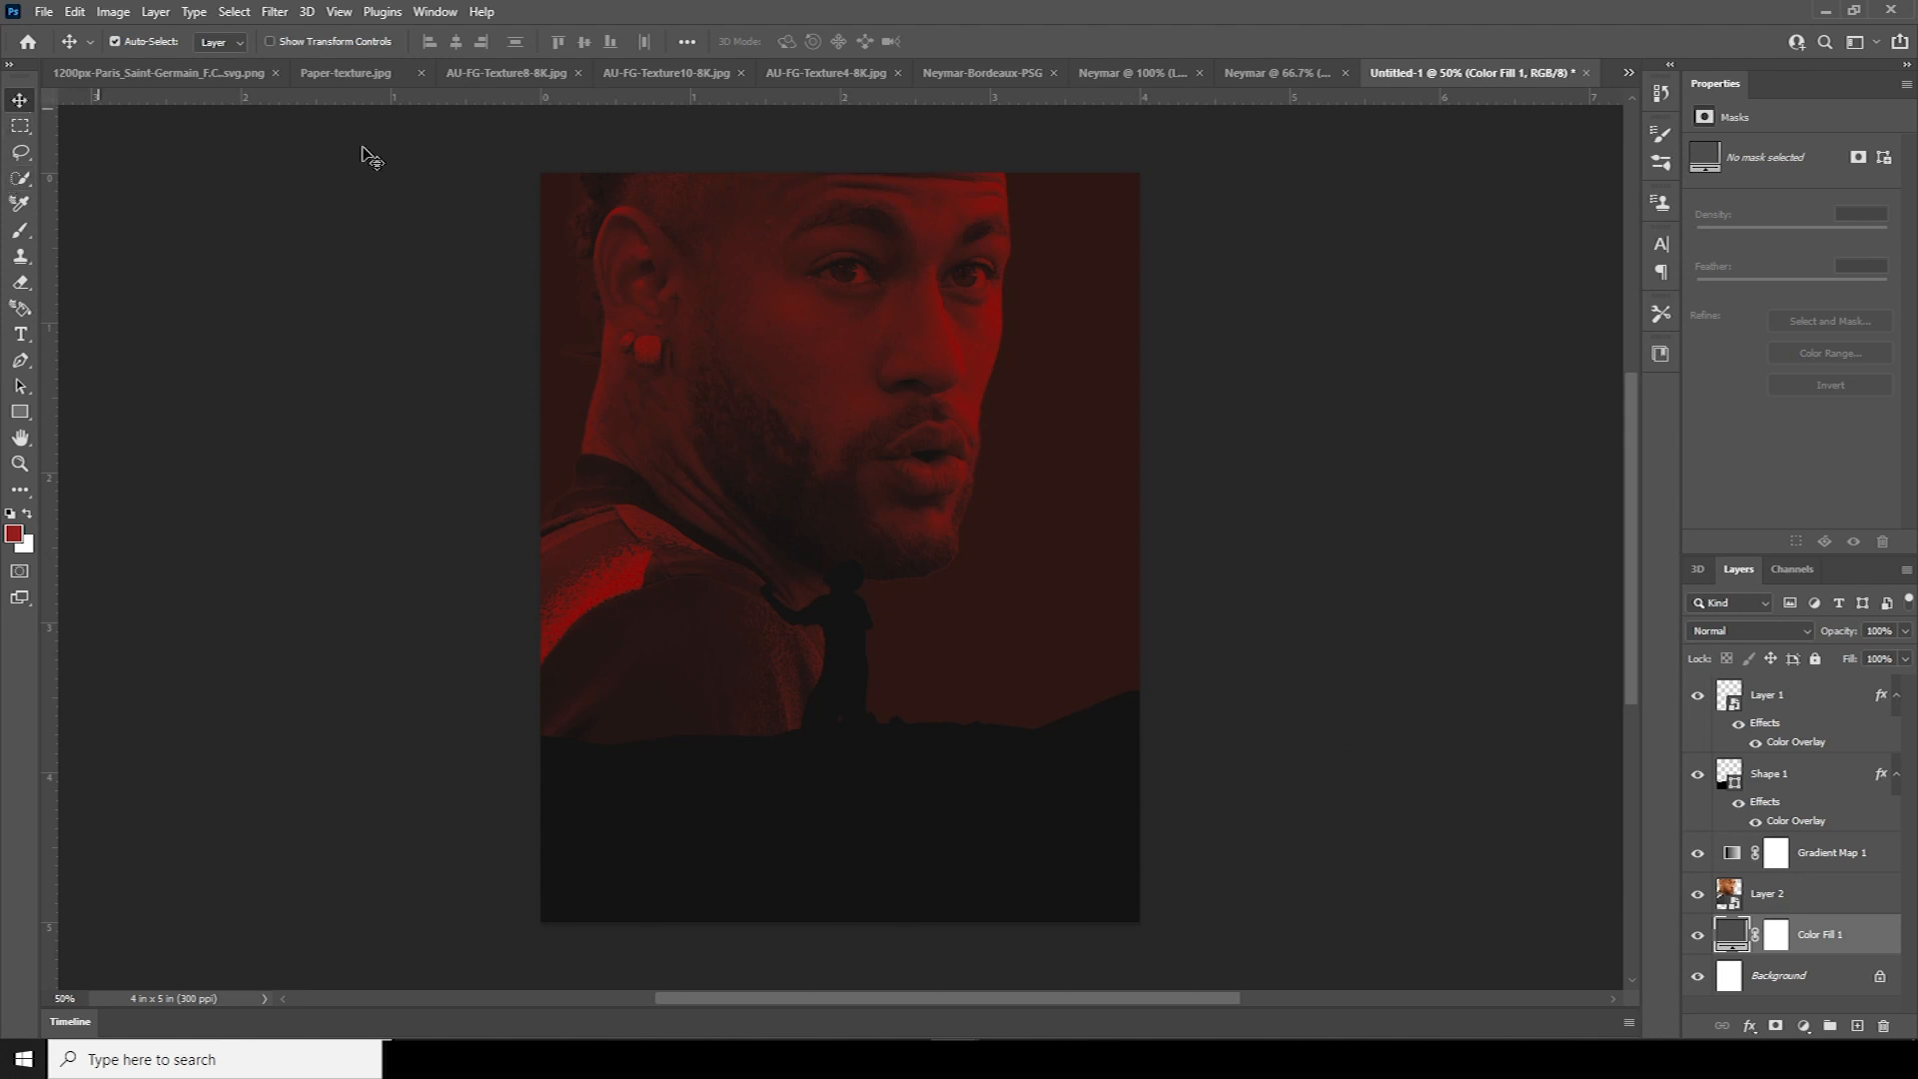
# Drag the jersey-wearing Neymar cut-out from its document into the poster as Layer 3
pyautogui.click(1118, 72)
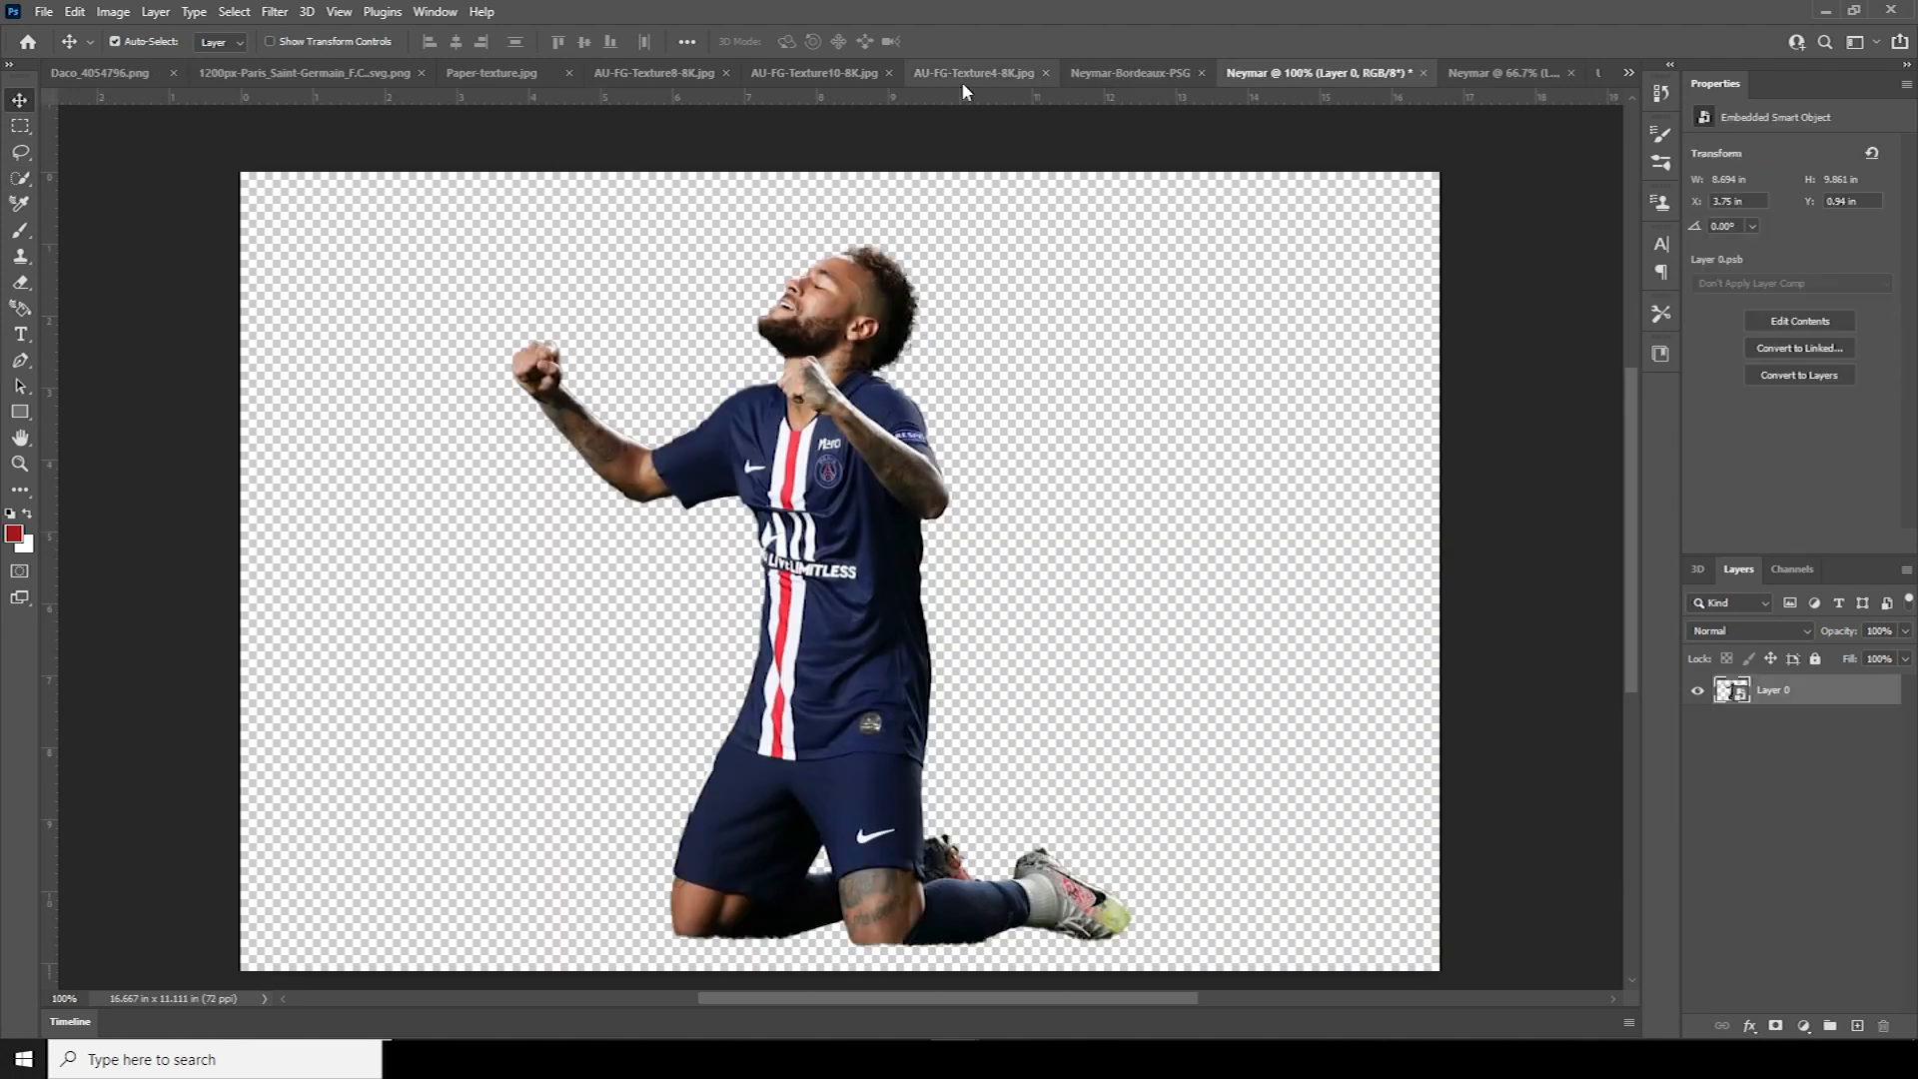
pyautogui.click(818, 80)
pyautogui.click(1027, 74)
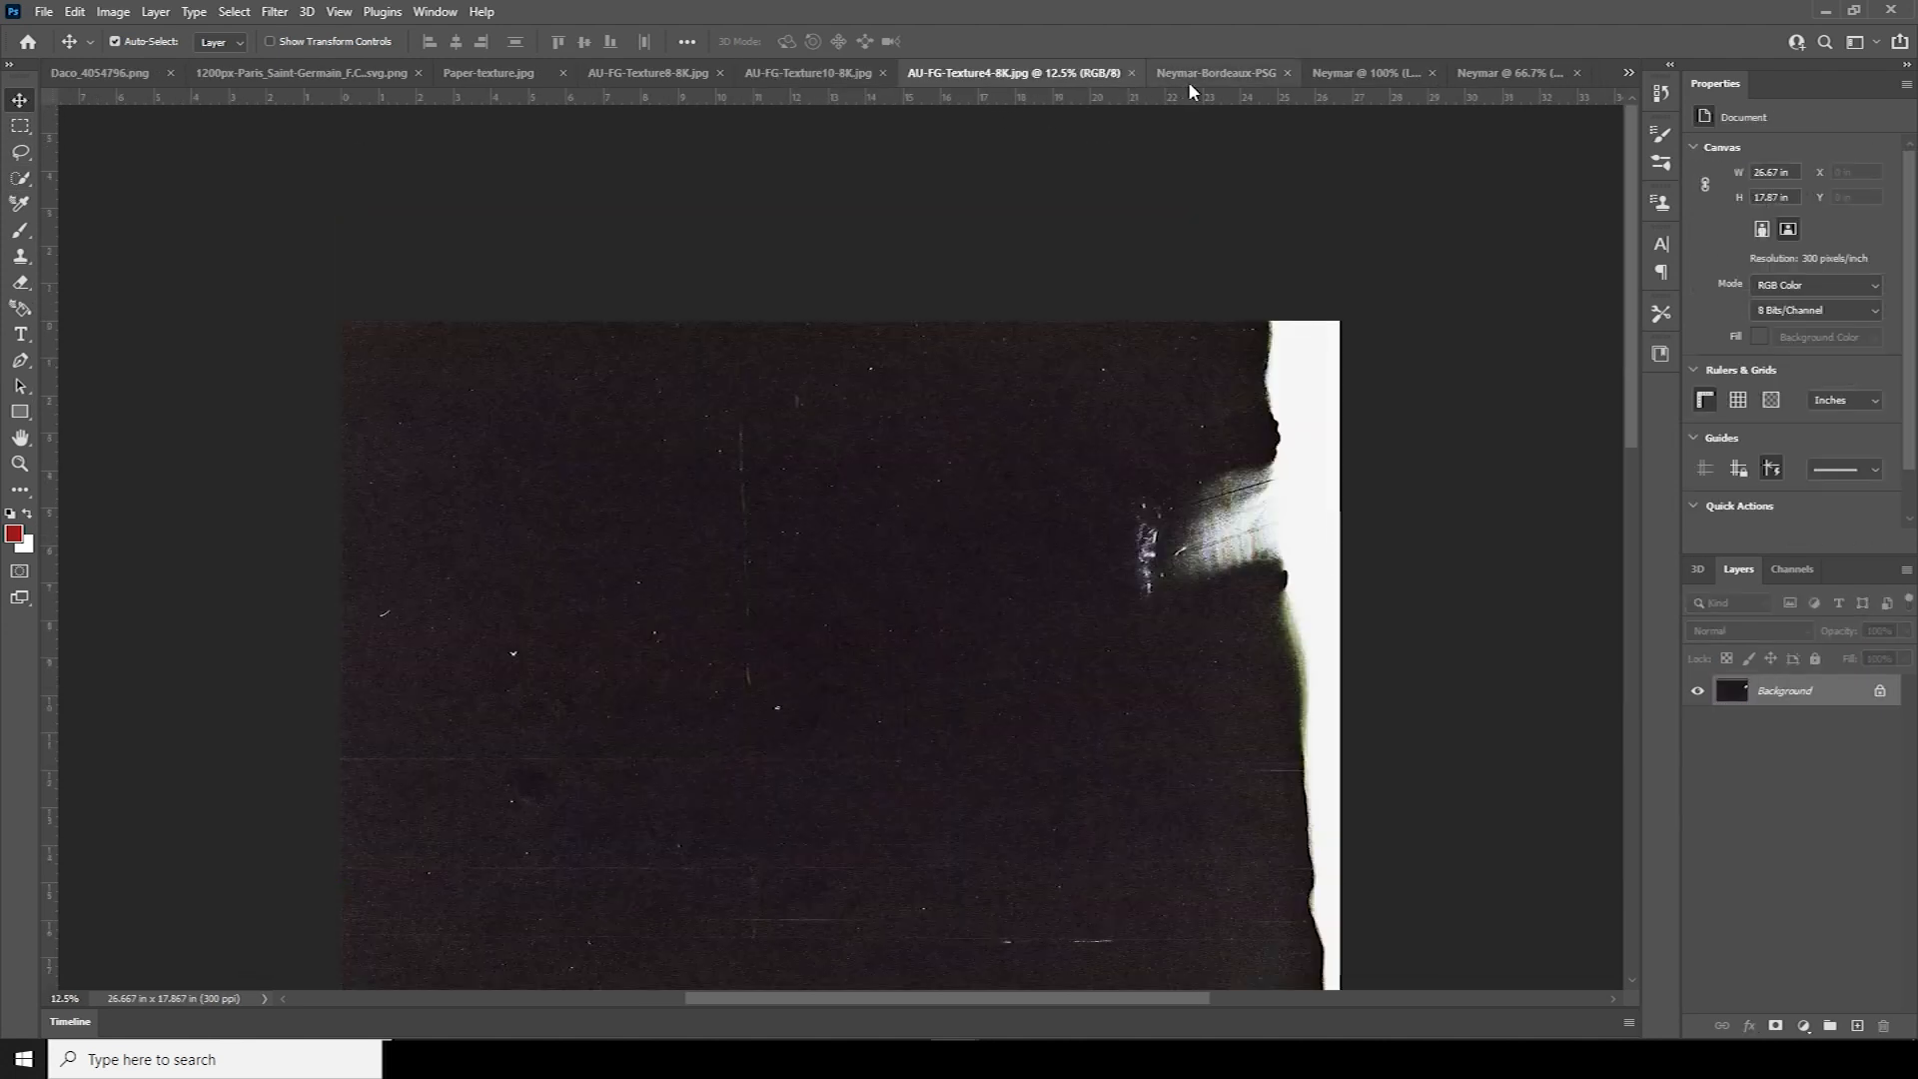
pyautogui.click(1193, 80)
pyautogui.click(1399, 72)
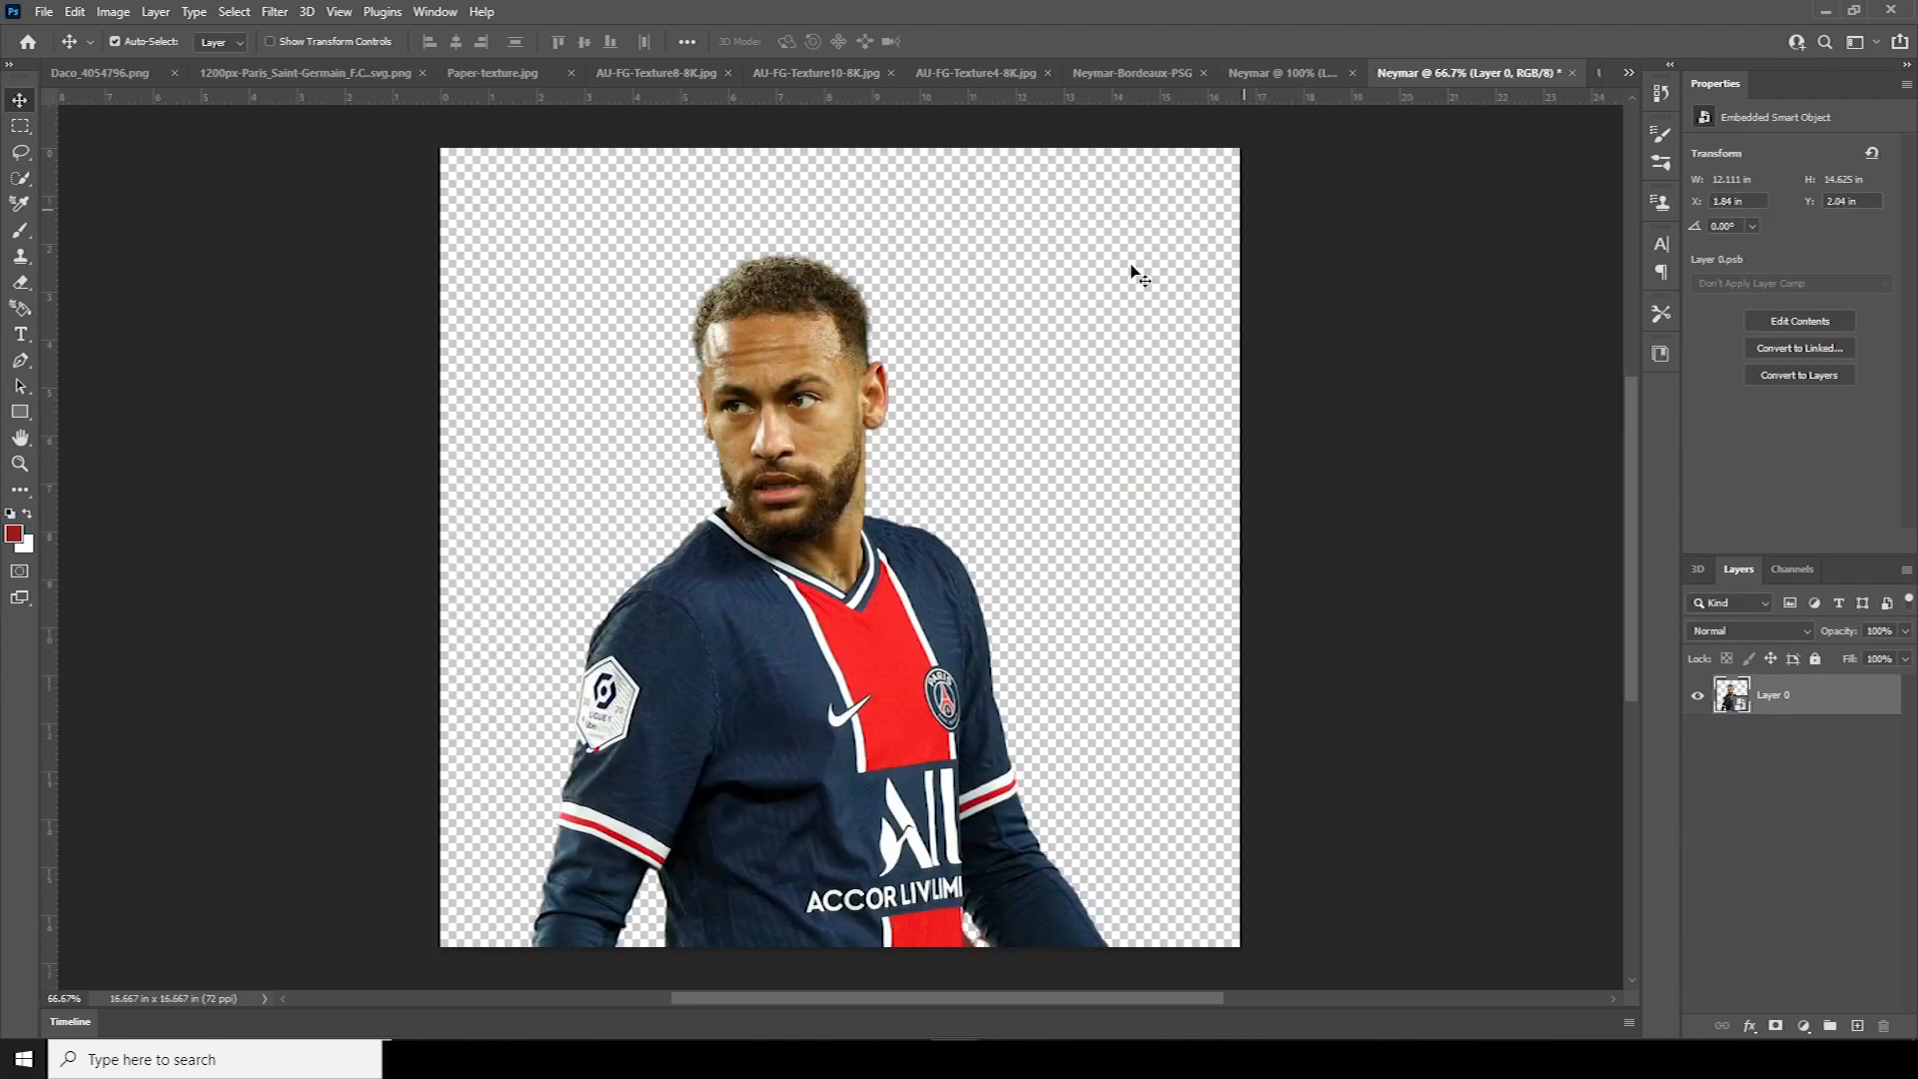
pyautogui.moveTo(817, 403); pyautogui.dragTo(894, 589)
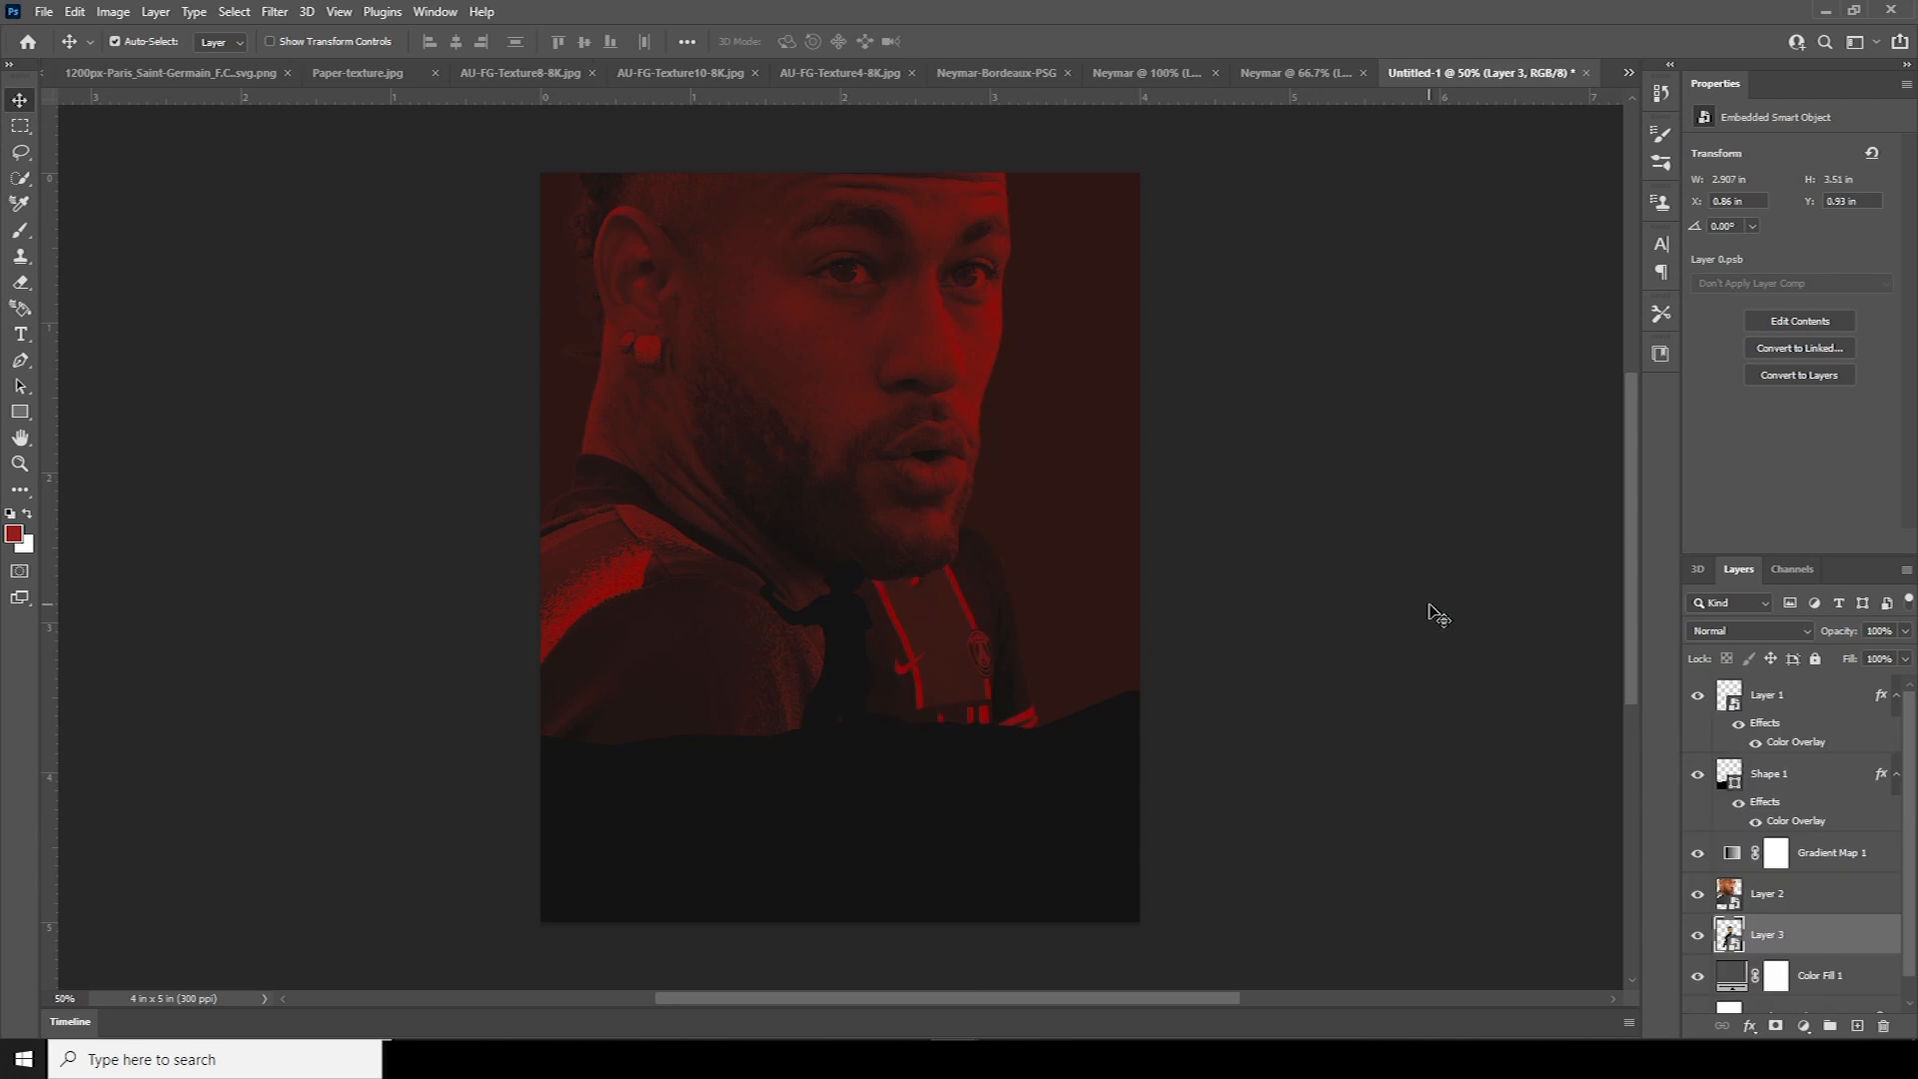
# Move Layer 3 above Gradient Map 1 and shift the jersey player up and left
pyautogui.moveTo(1728, 937); pyautogui.dragTo(1758, 807)
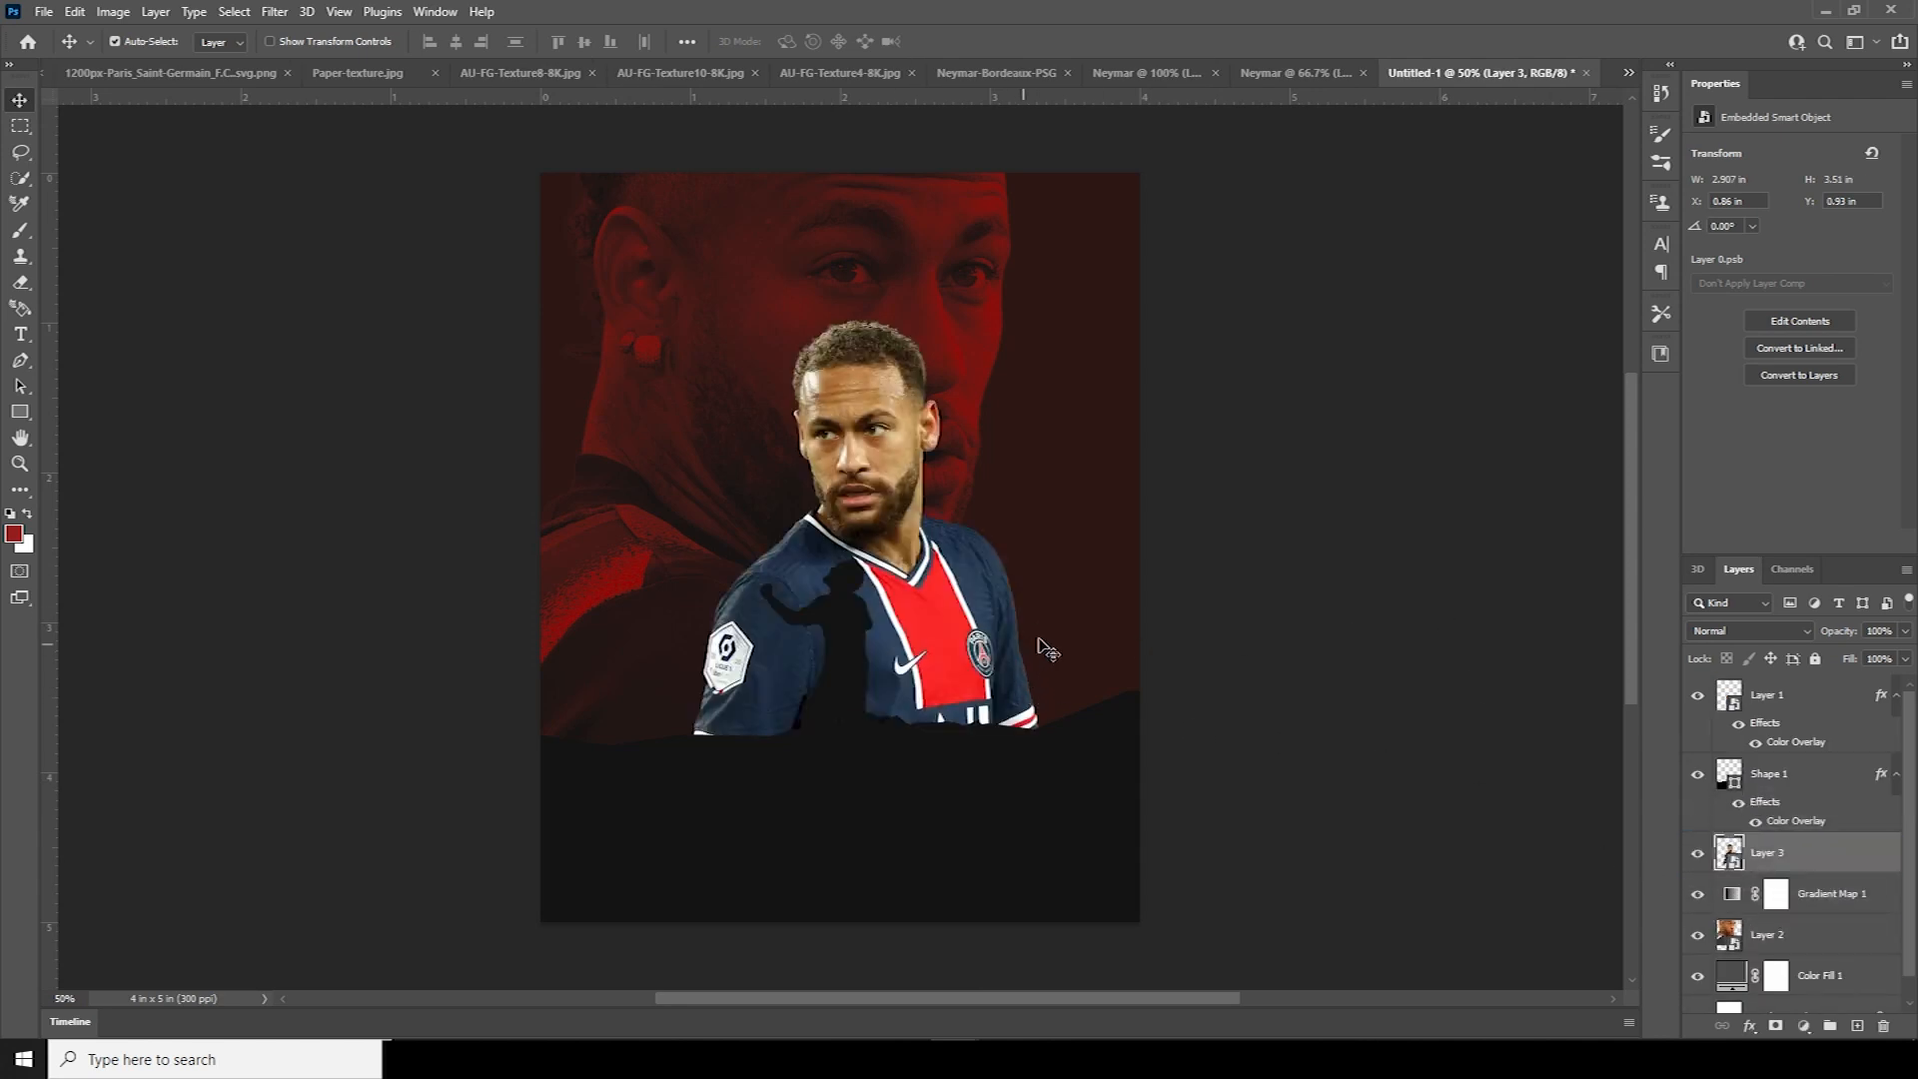
pyautogui.hotkey('ctrl', 't')
pyautogui.moveTo(936, 611); pyautogui.dragTo(911, 581)
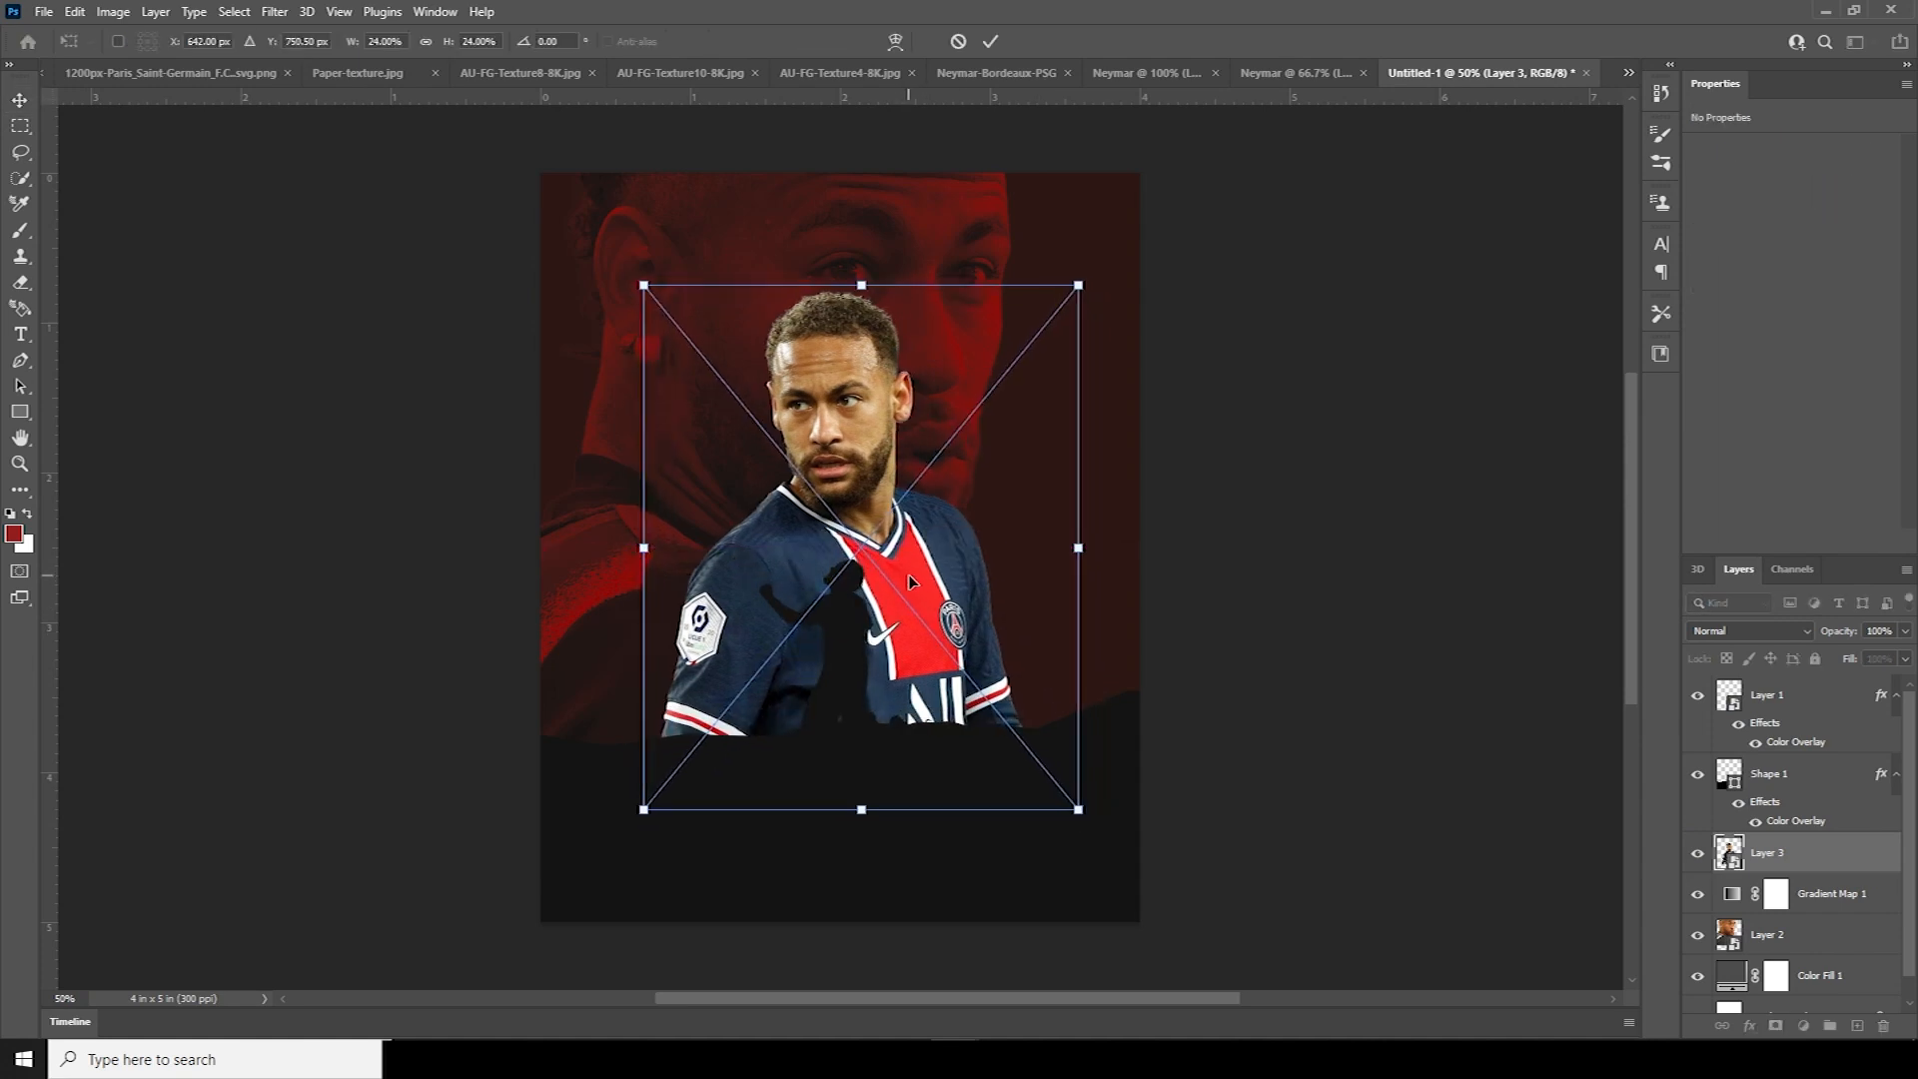
pyautogui.press('Return')
# Nudge the red portrait on Layer 2 to a new position
pyautogui.click(1716, 927)
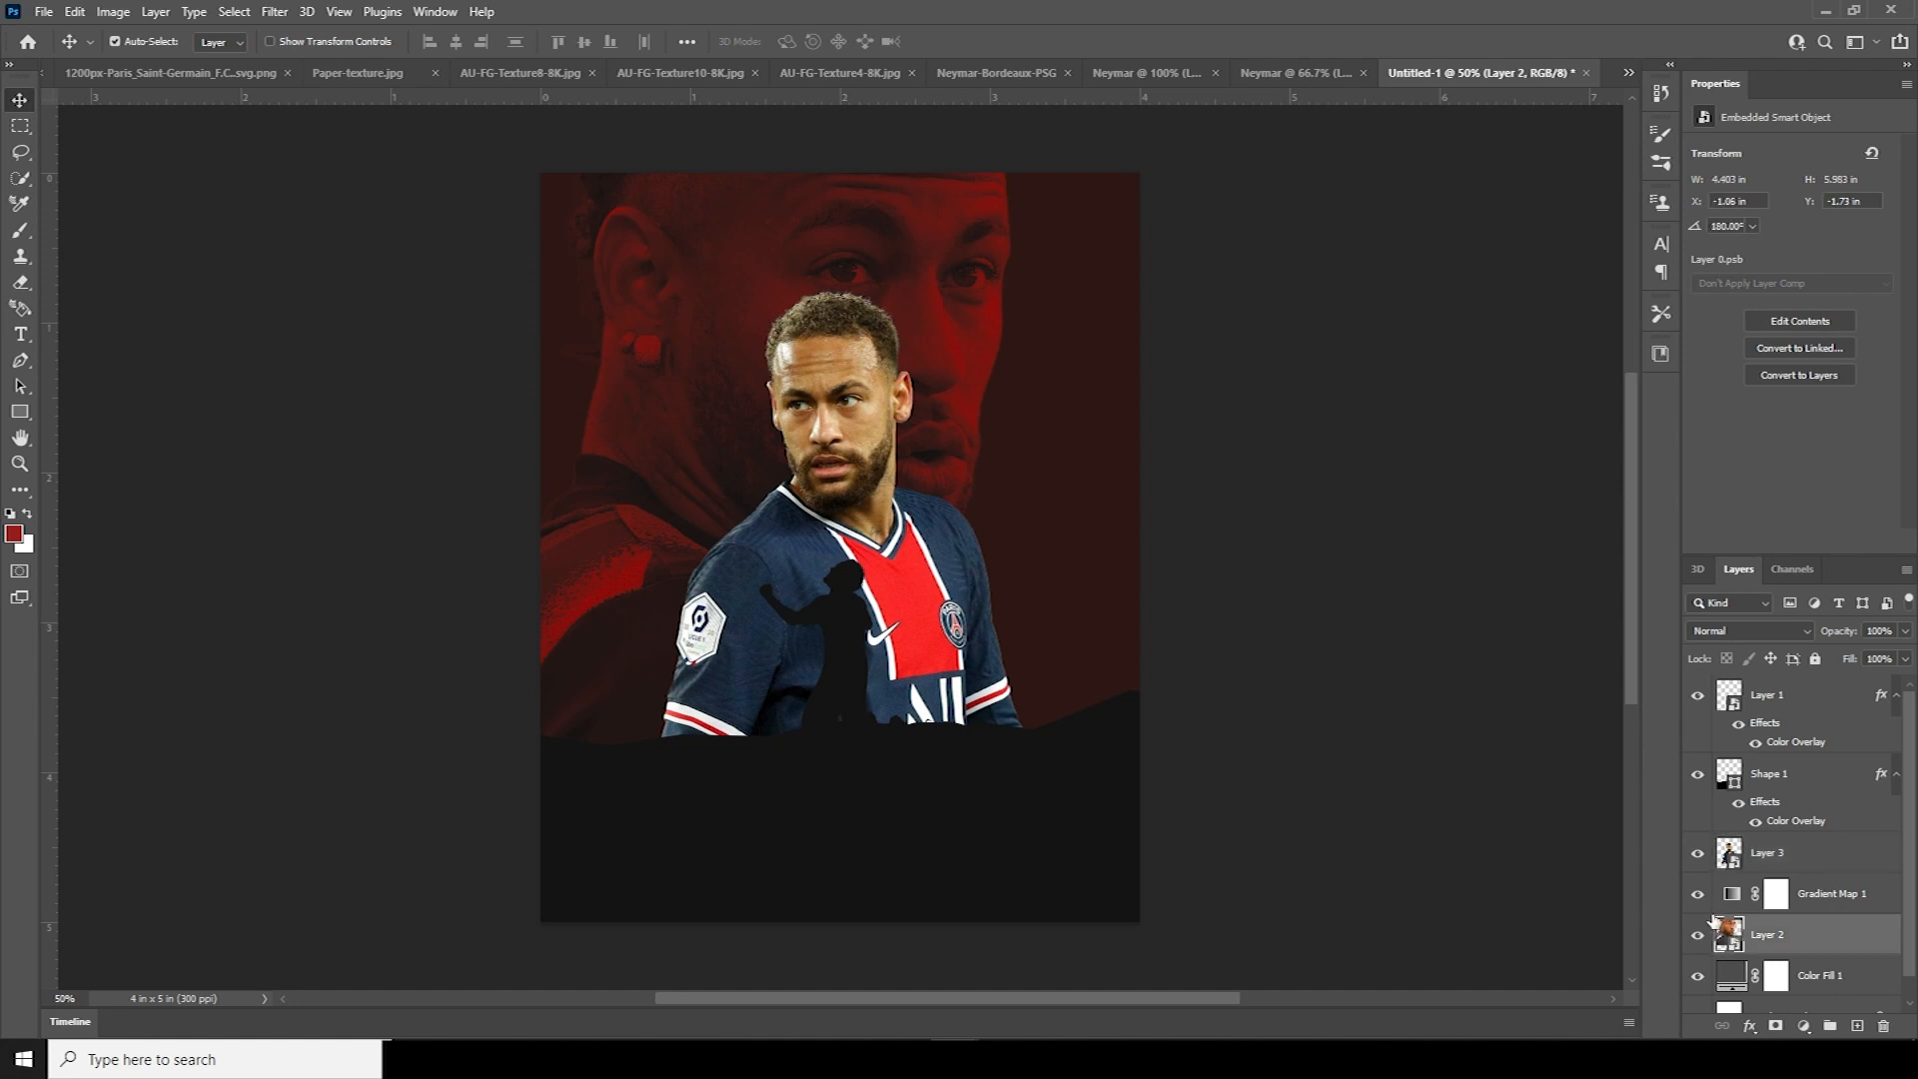
pyautogui.hotkey('ctrl', 't')
pyautogui.moveTo(897, 578)
pyautogui.mouseDown()
pyautogui.moveTo(867, 500)
pyautogui.moveTo(932, 550)
pyautogui.moveTo(919, 560)
pyautogui.mouseUp()
pyautogui.press('Return')
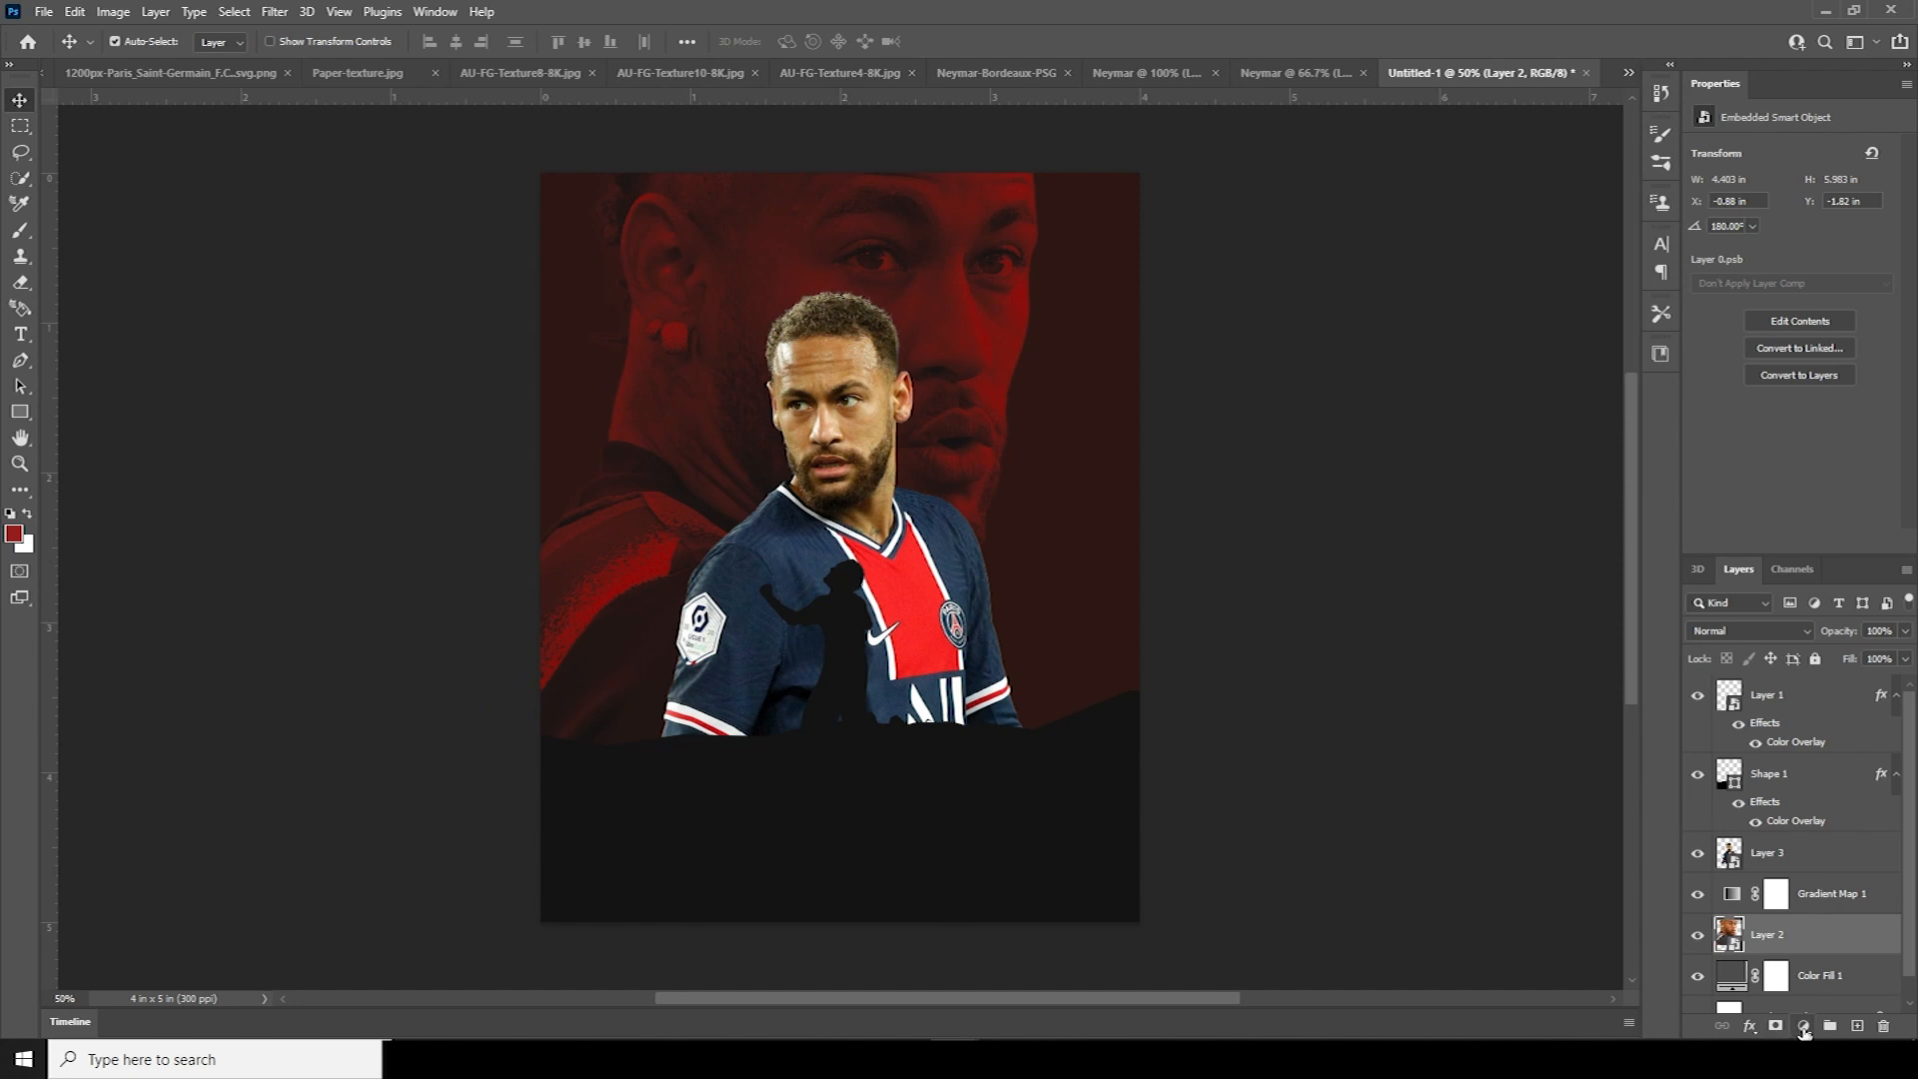
# Add a Hue/Saturation adjustment at saturation -100, then select the jersey player's Layer 3
pyautogui.click(1803, 1026)
pyautogui.click(1803, 836)
pyautogui.moveTo(1732, 267); pyautogui.dragTo(1684, 264)
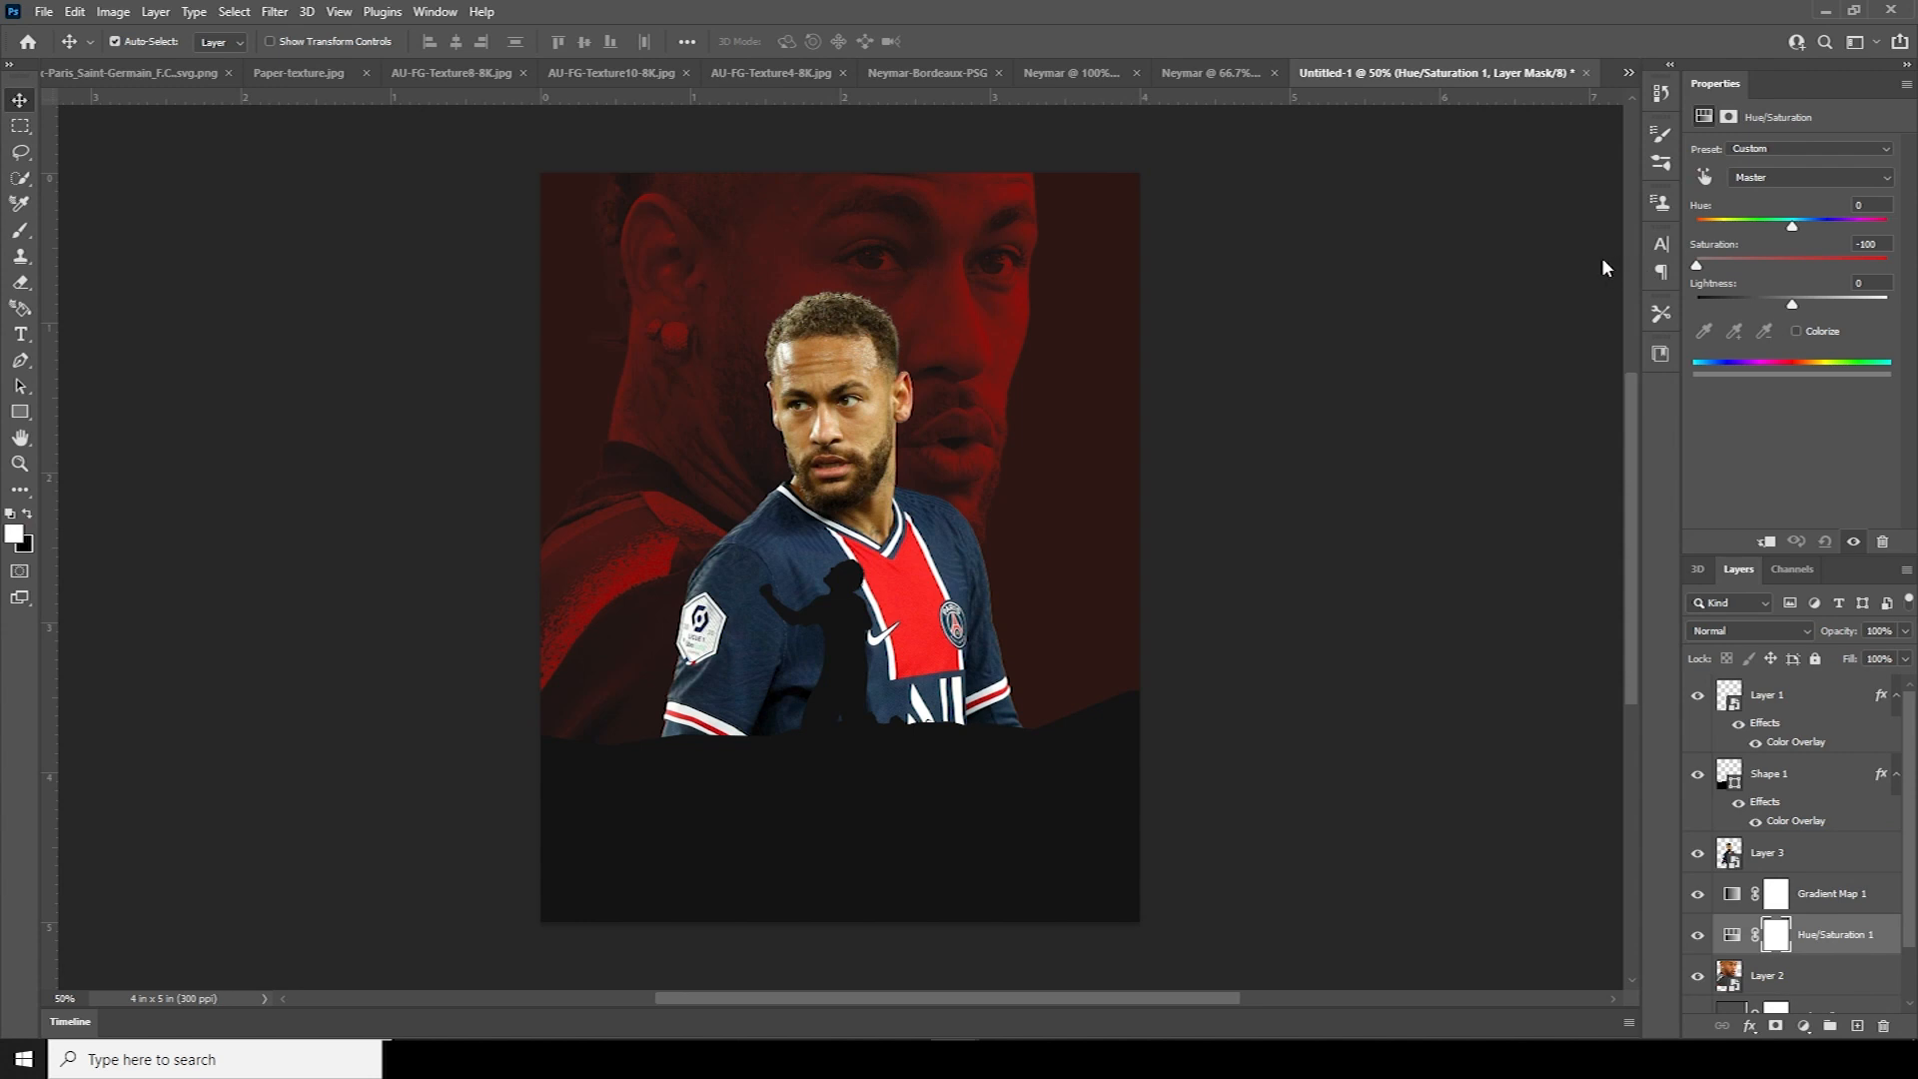
pyautogui.click(1732, 861)
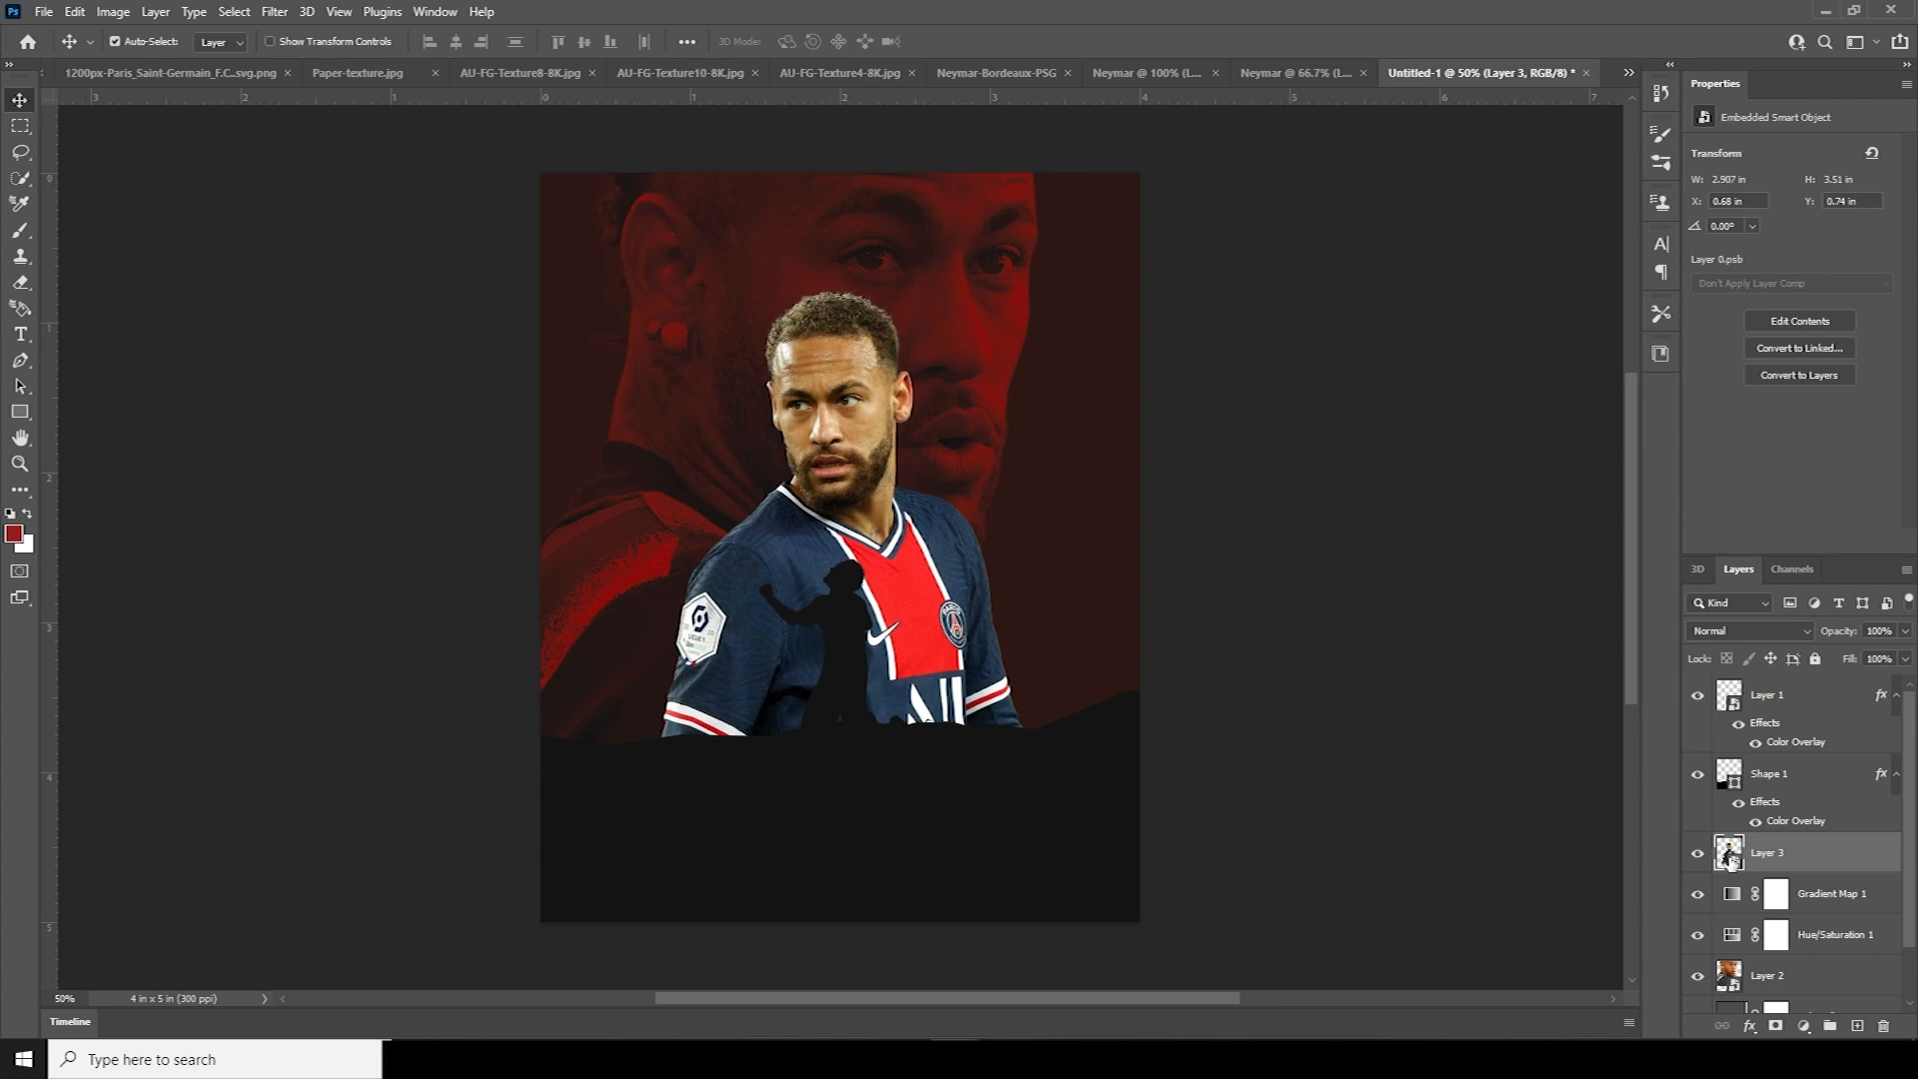
# Apply Camera Raw Filter to the player with highlights -100, shadows +58 and whites -82
pyautogui.click(274, 11)
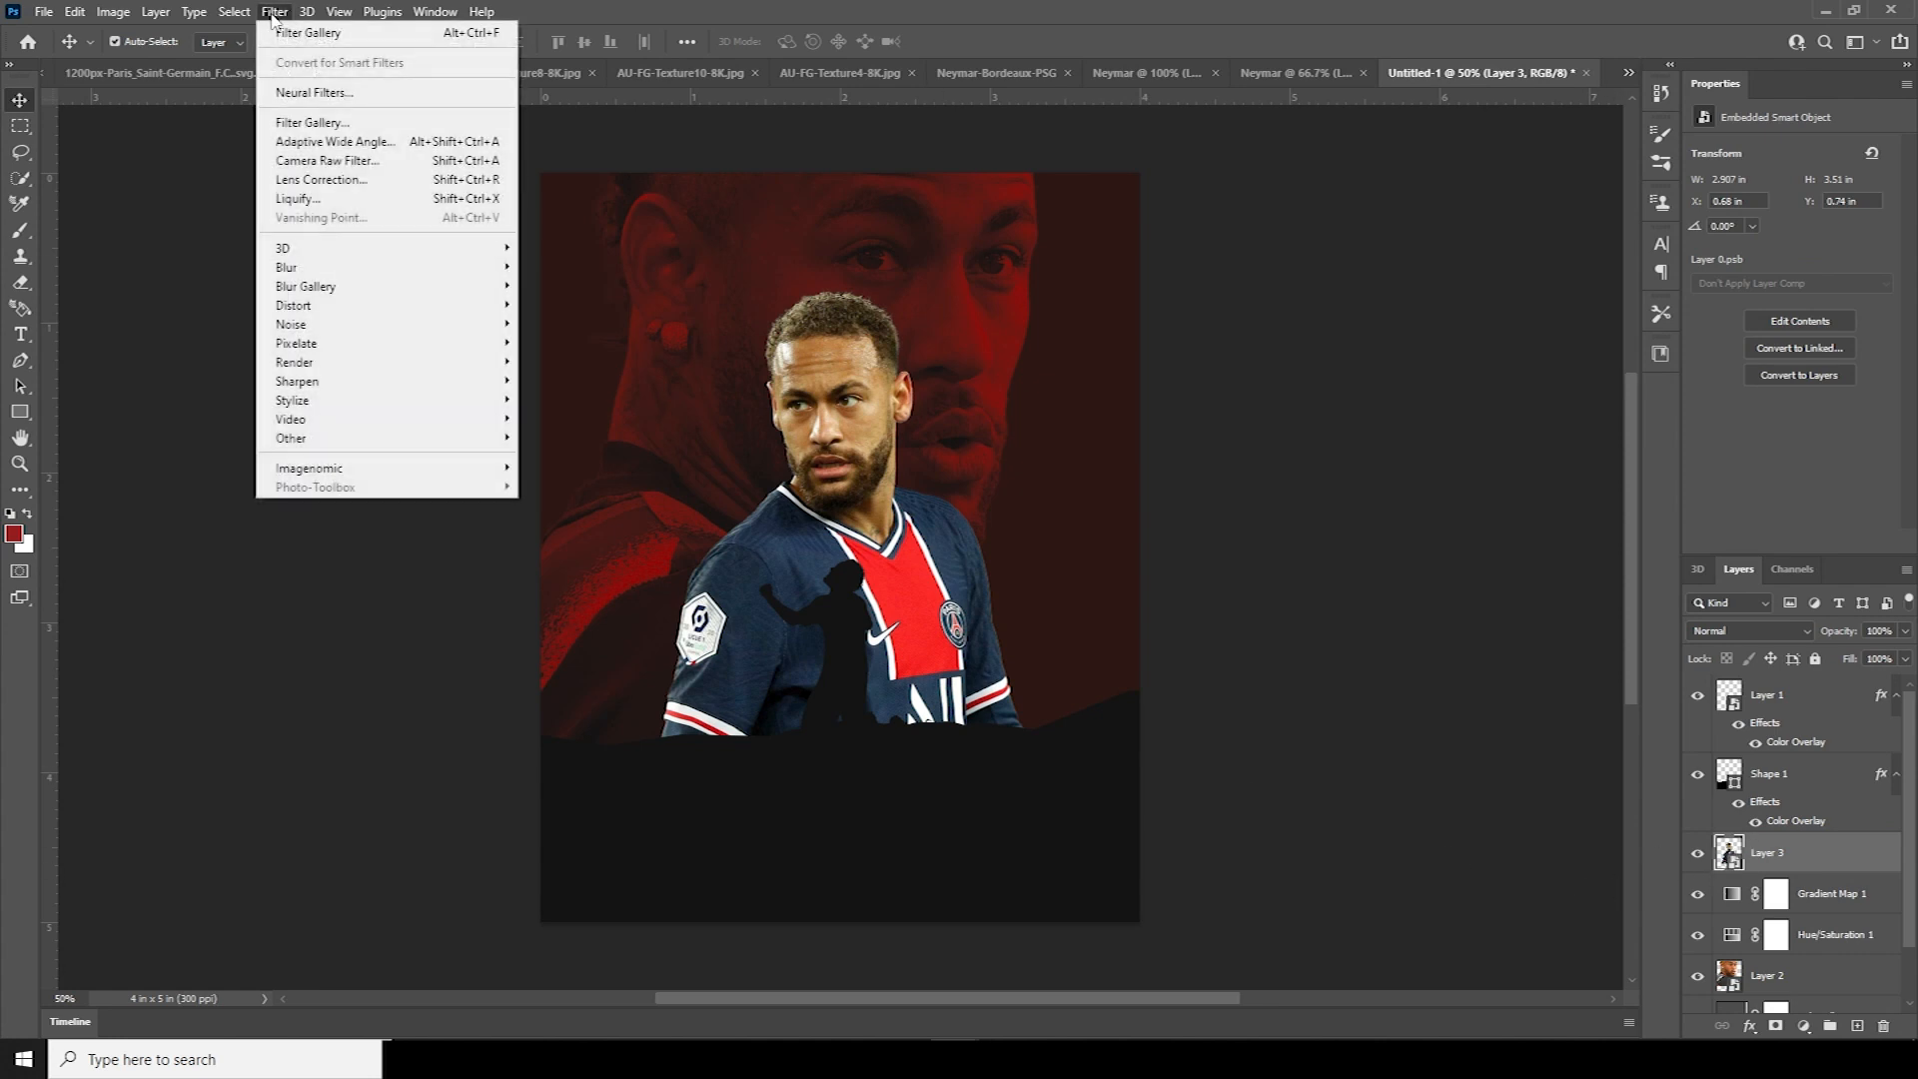
pyautogui.click(343, 160)
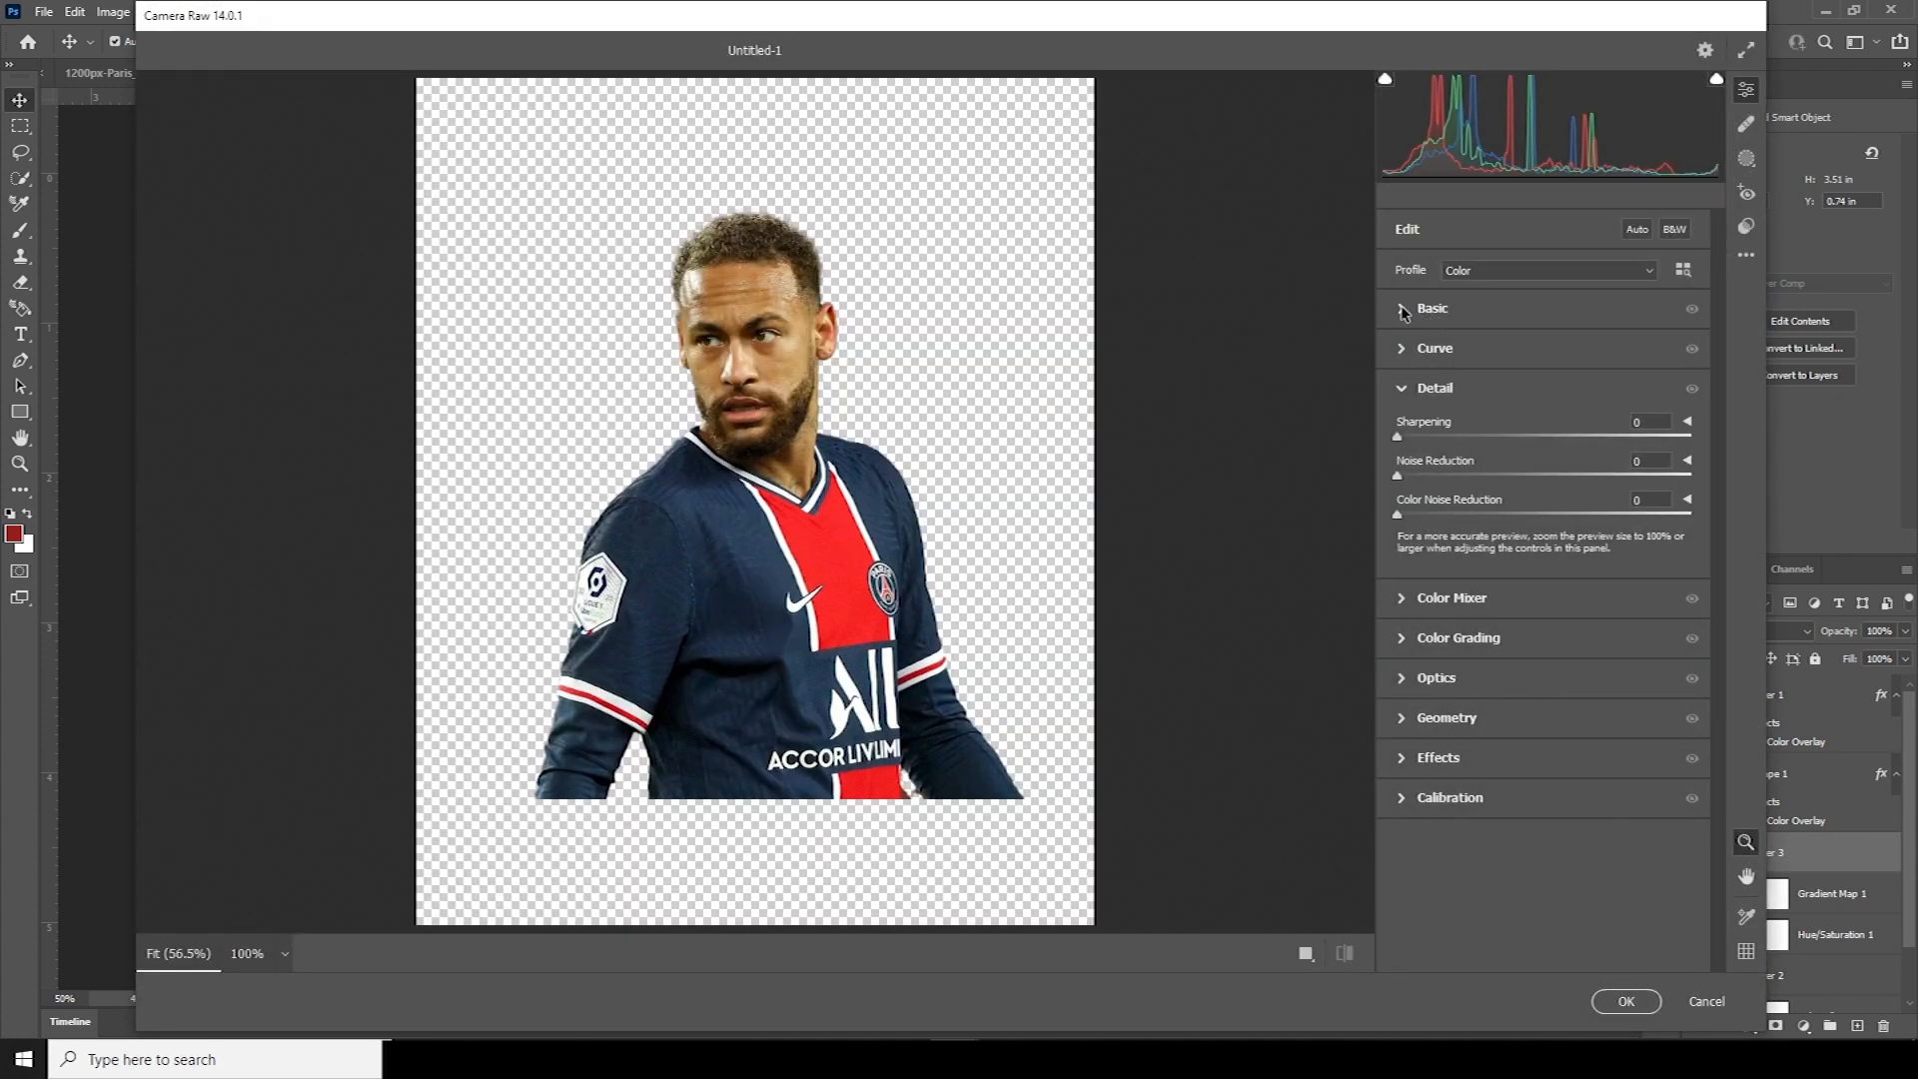
pyautogui.click(1404, 312)
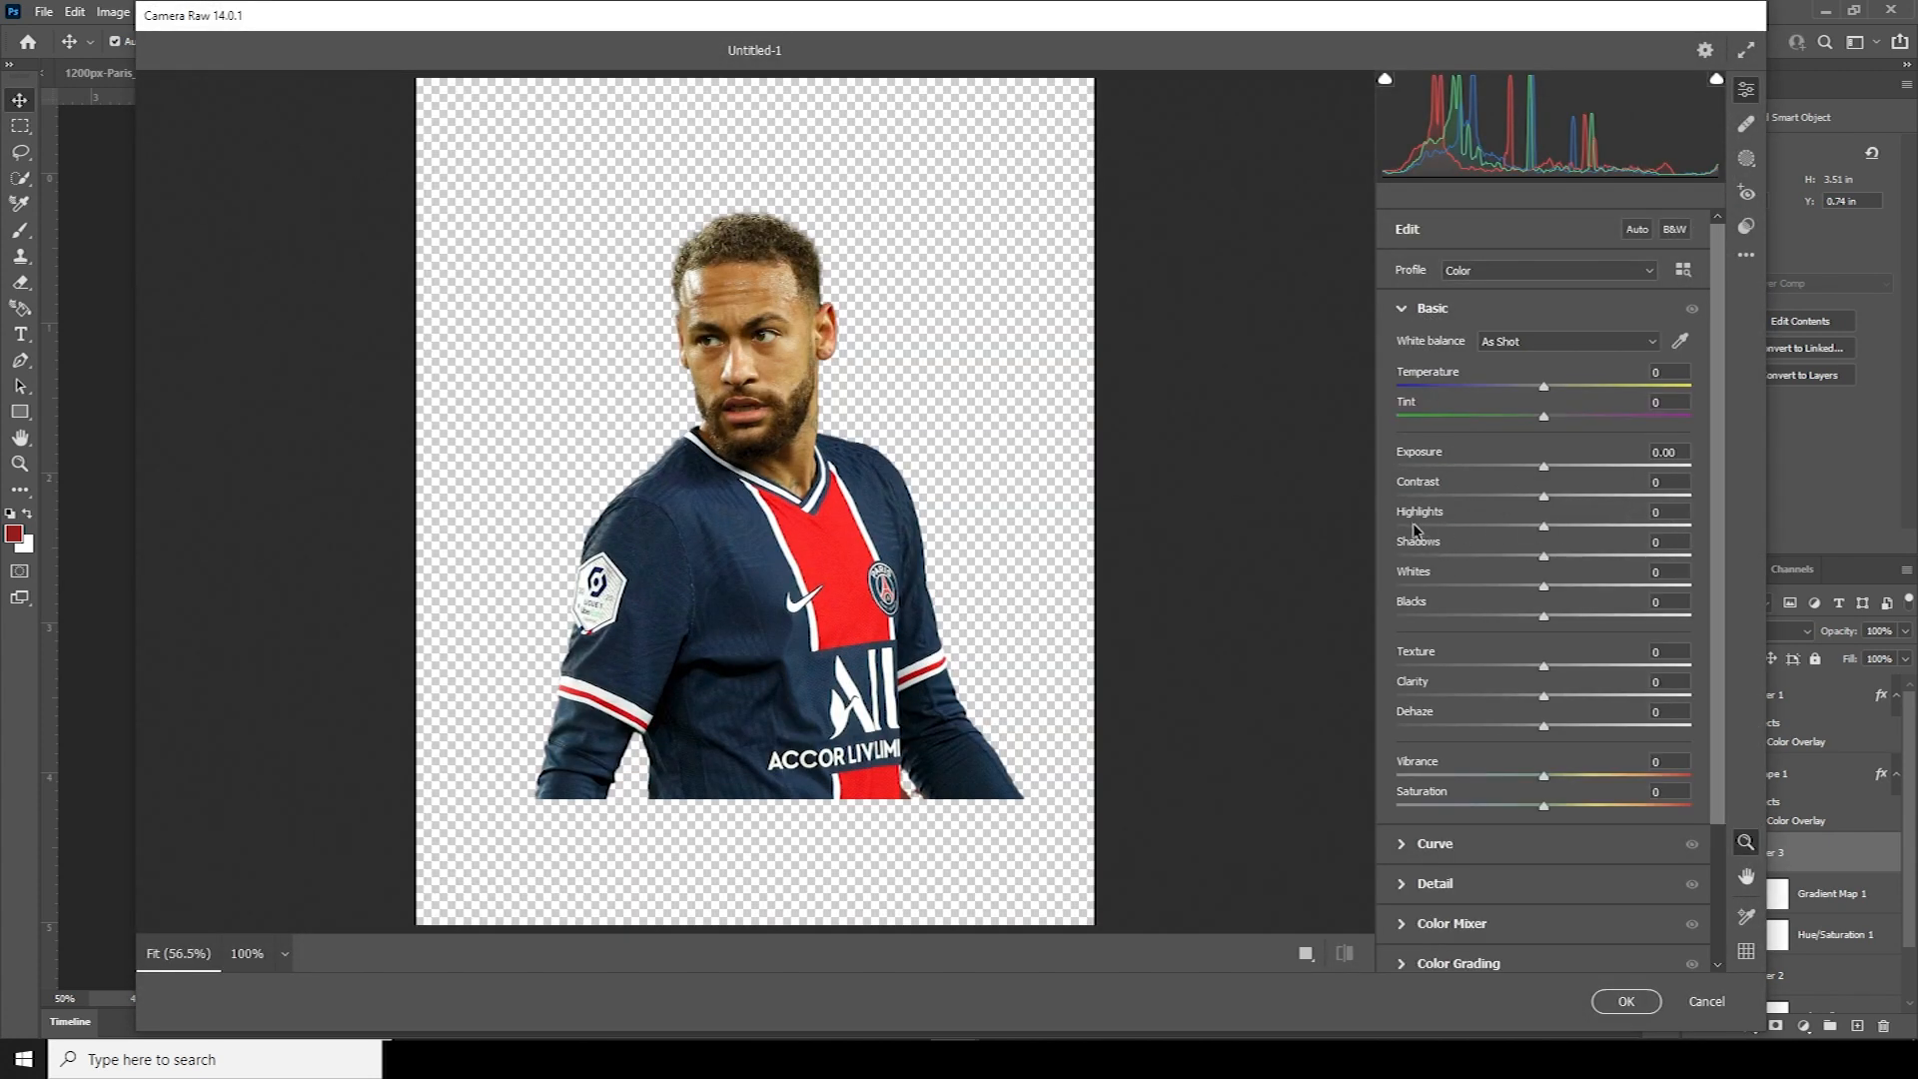
pyautogui.moveTo(1412, 527); pyautogui.dragTo(1394, 526)
pyautogui.moveTo(1596, 559); pyautogui.dragTo(1630, 559)
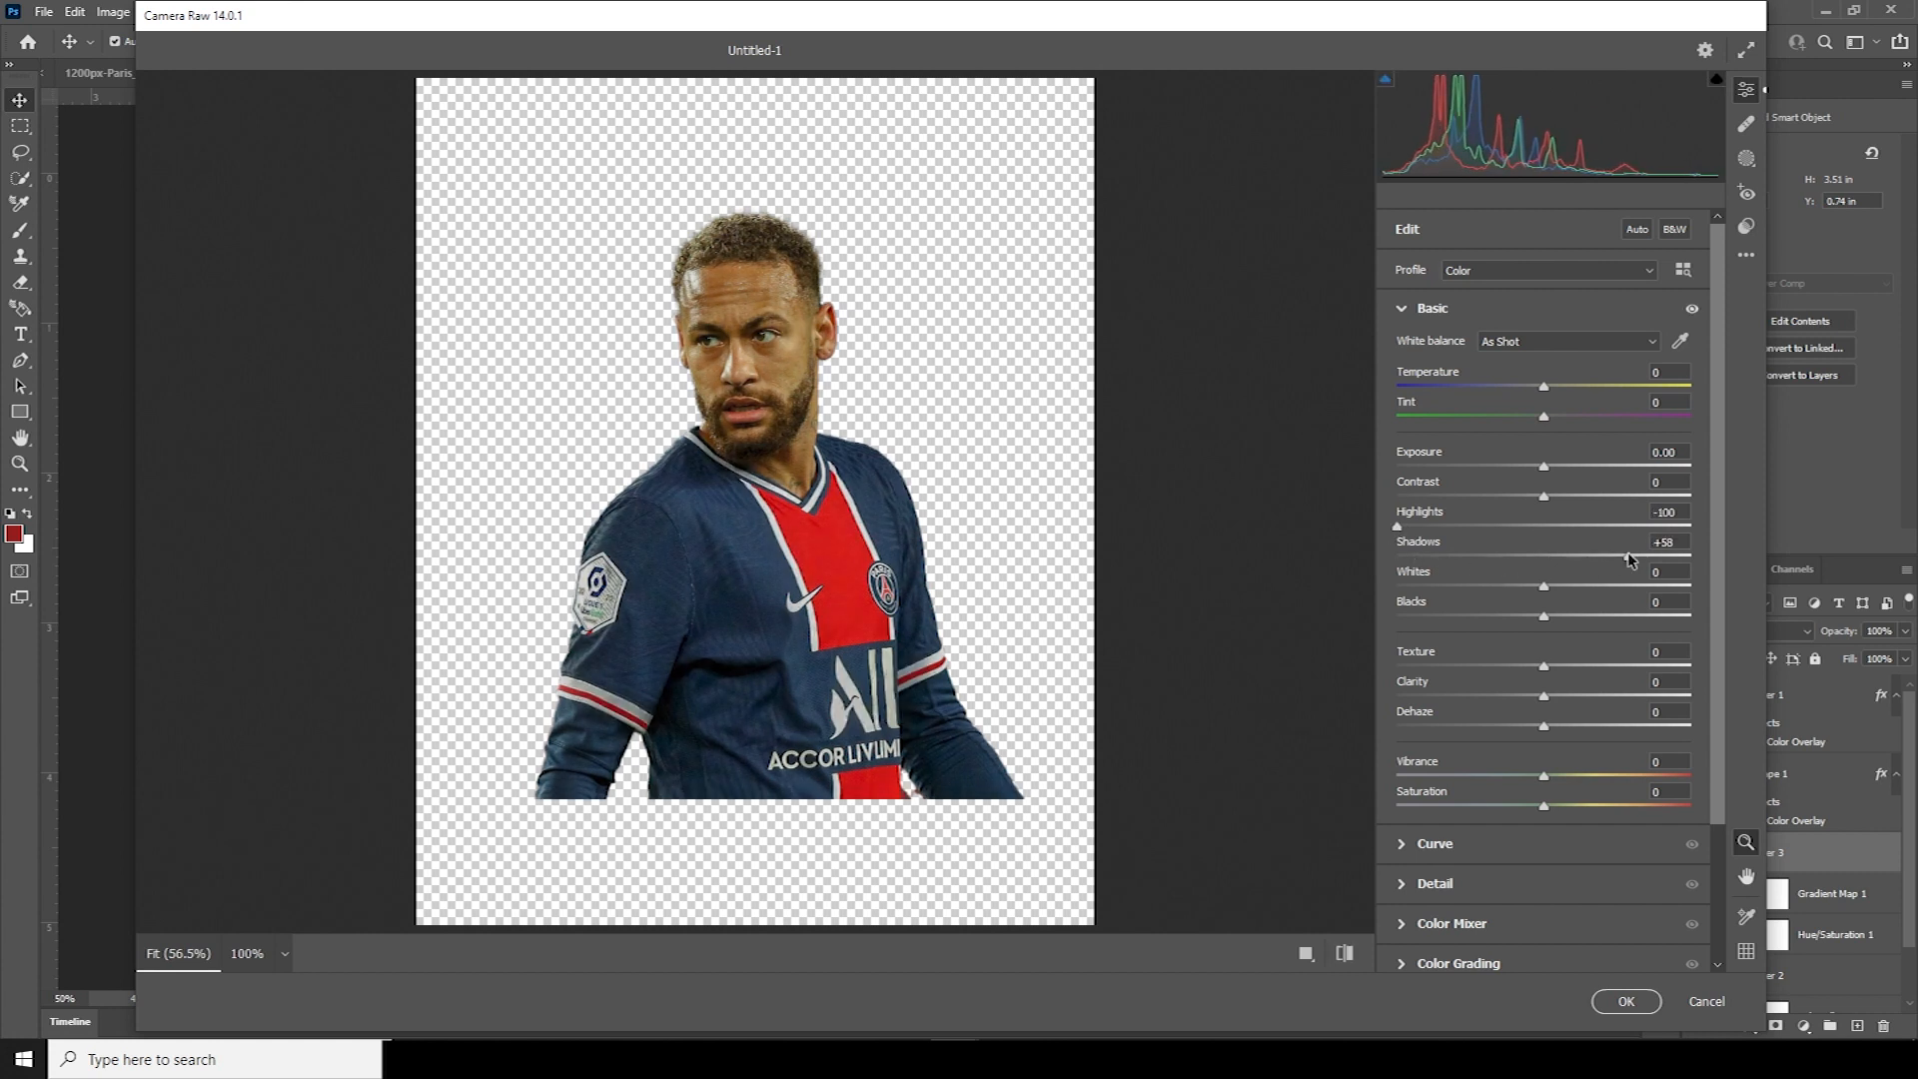
pyautogui.click(1422, 587)
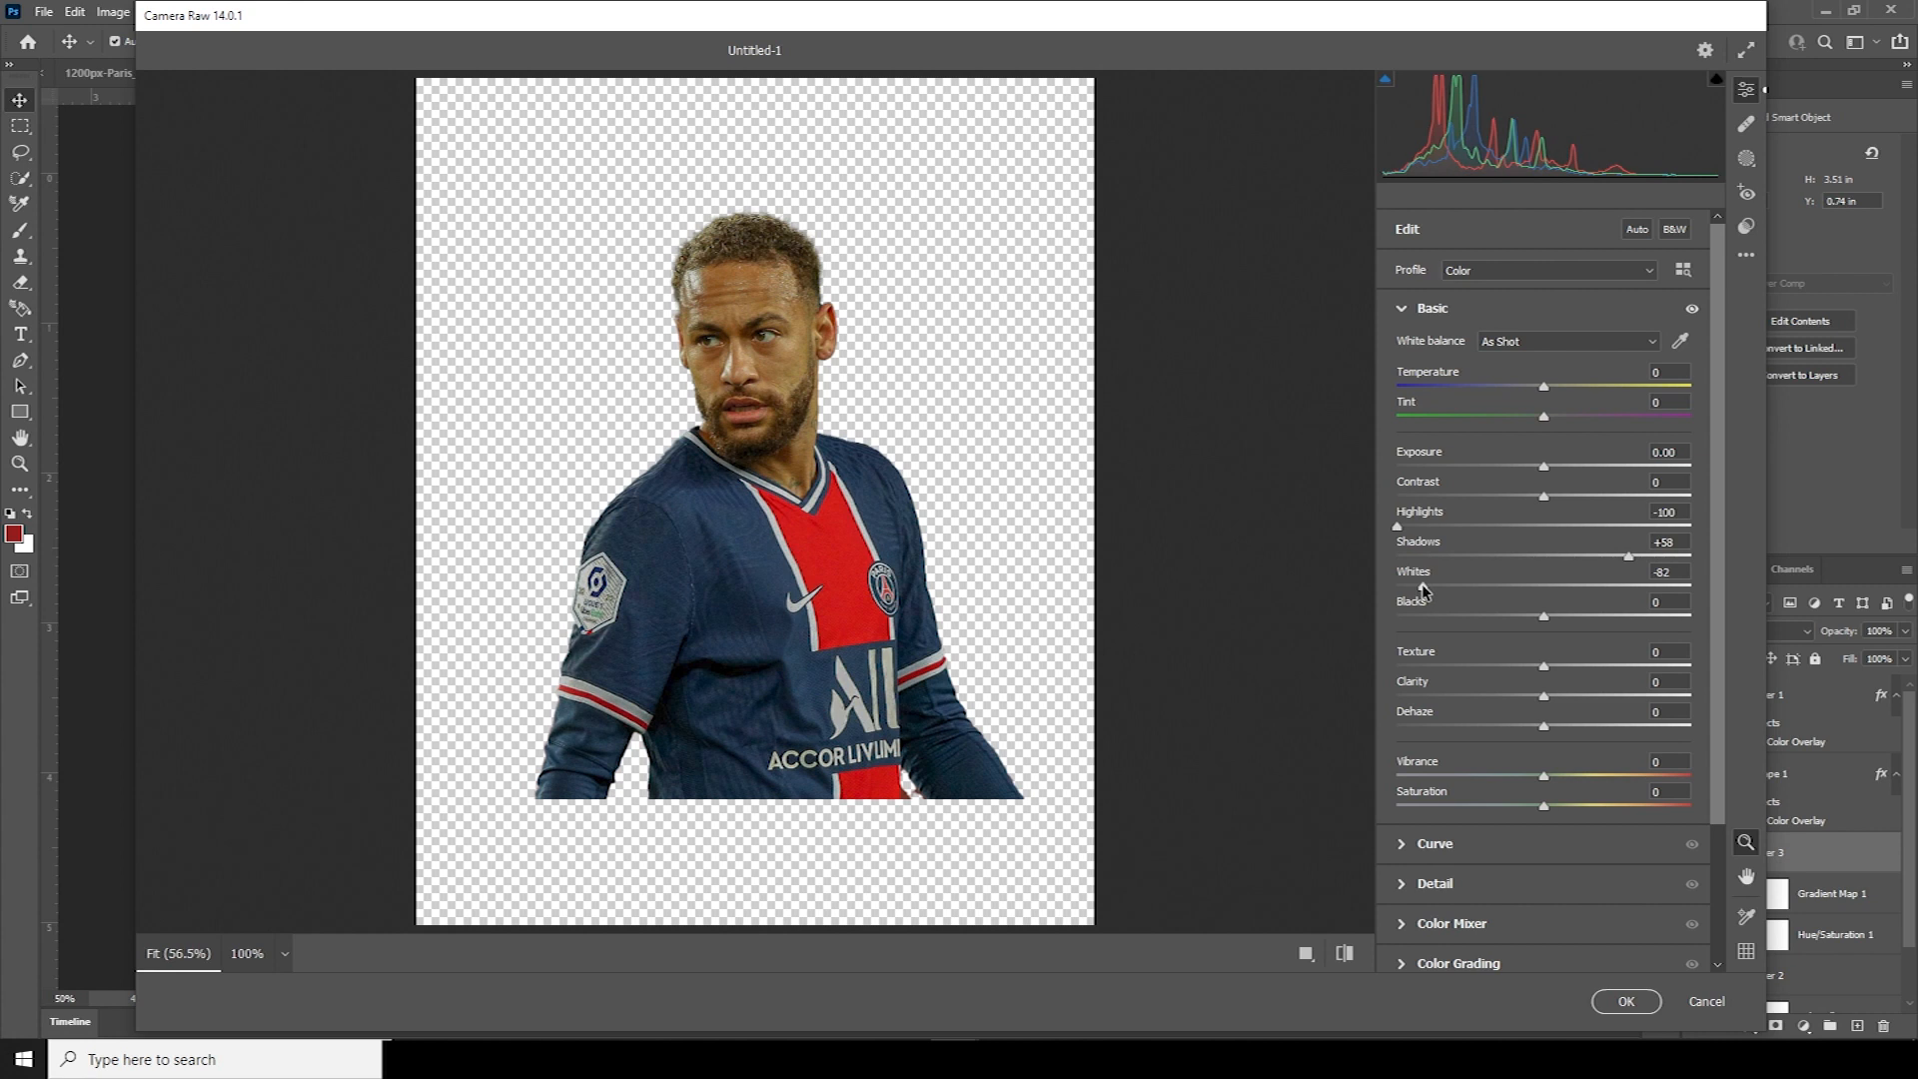
# Raise Clarity to about +76 and Texture, and set Noise Reduction 38 and Color Noise Reduction 29
pyautogui.click(1650, 695)
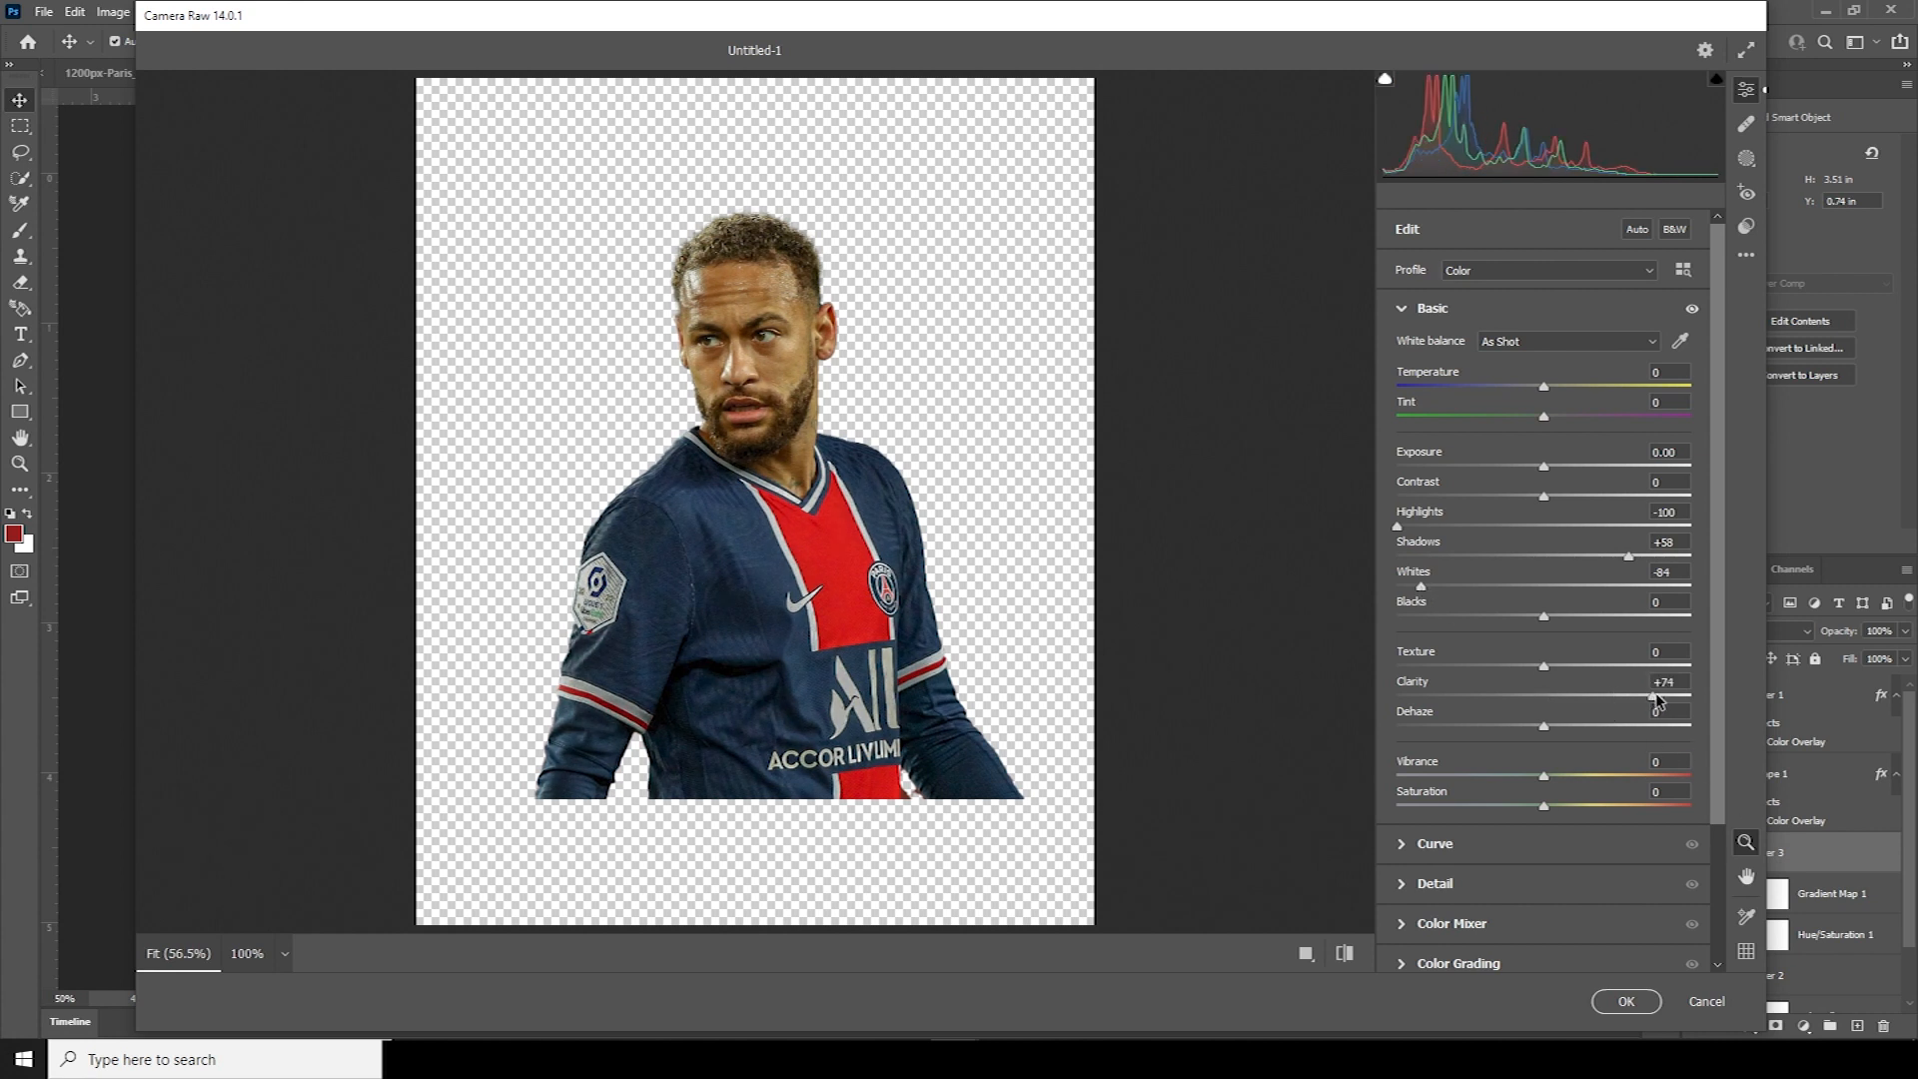
pyautogui.click(1629, 666)
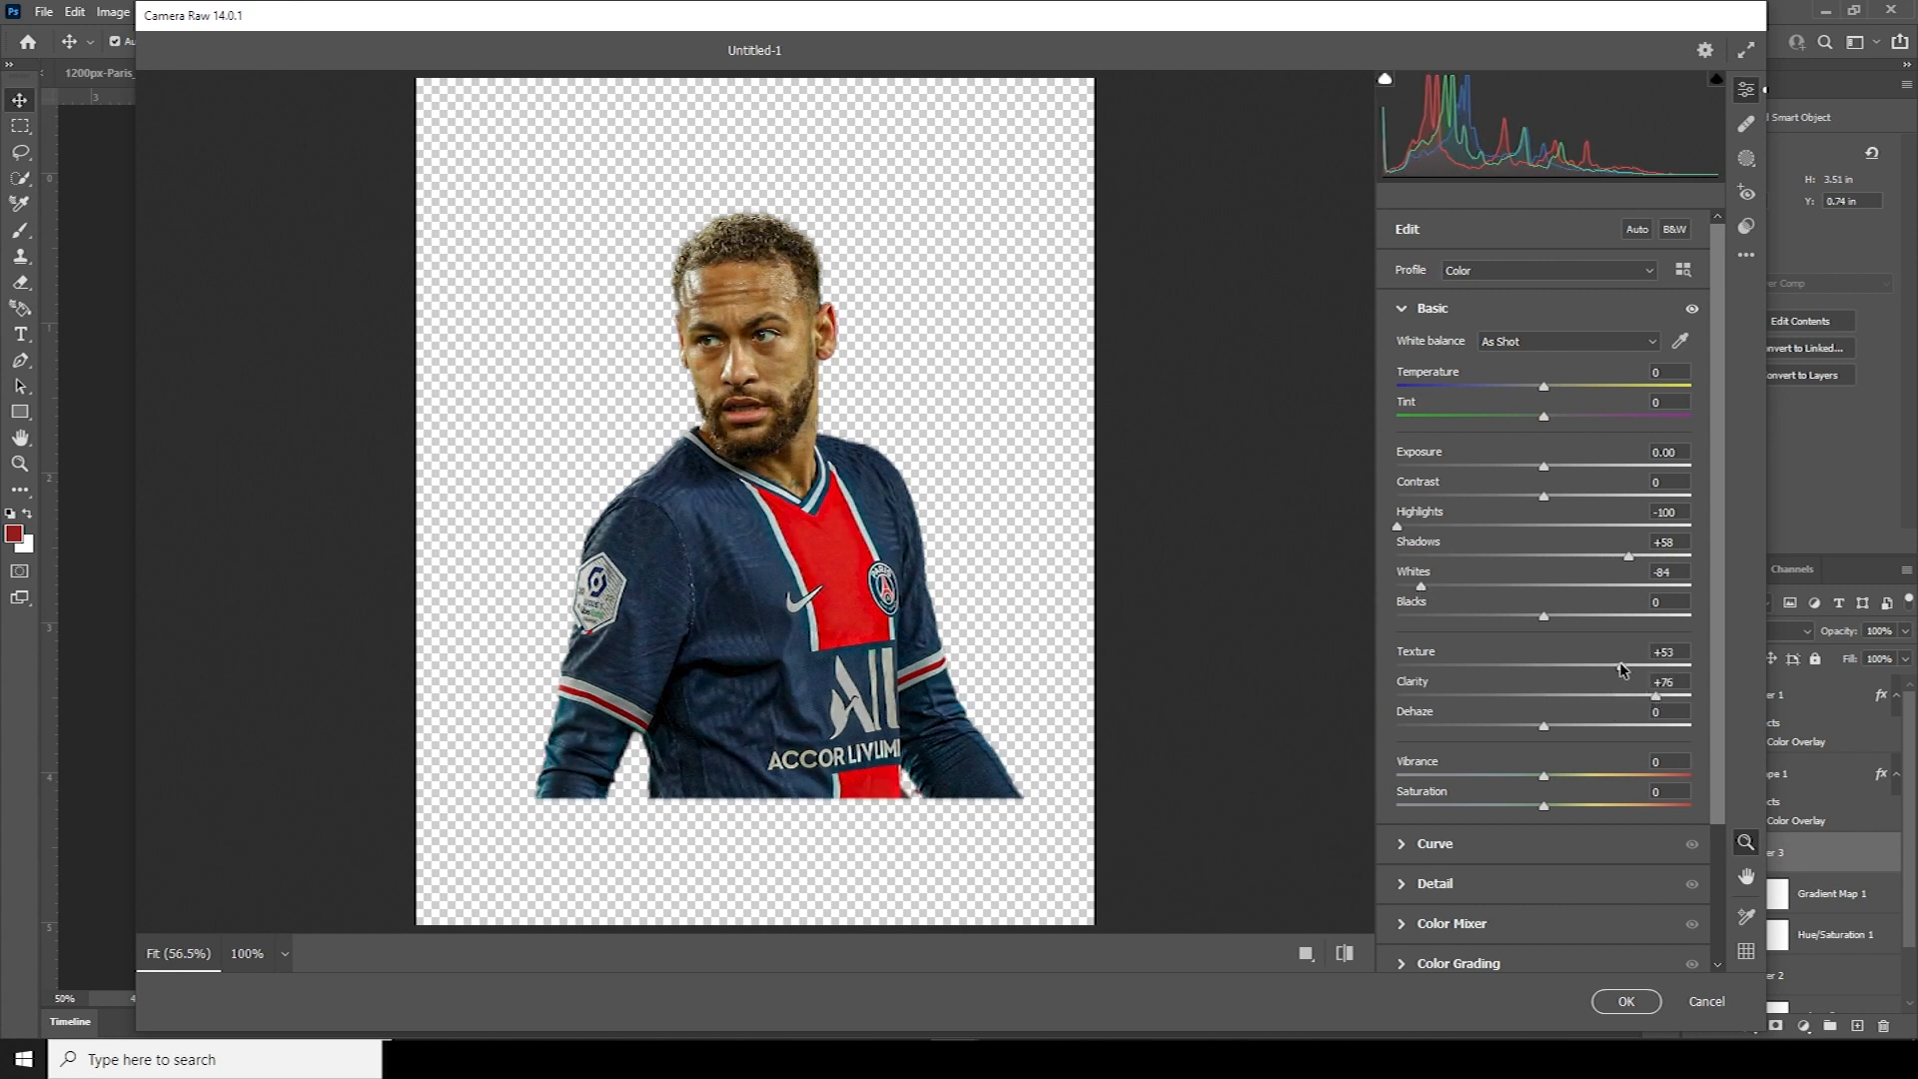
pyautogui.scroll(-3, 1722, 691)
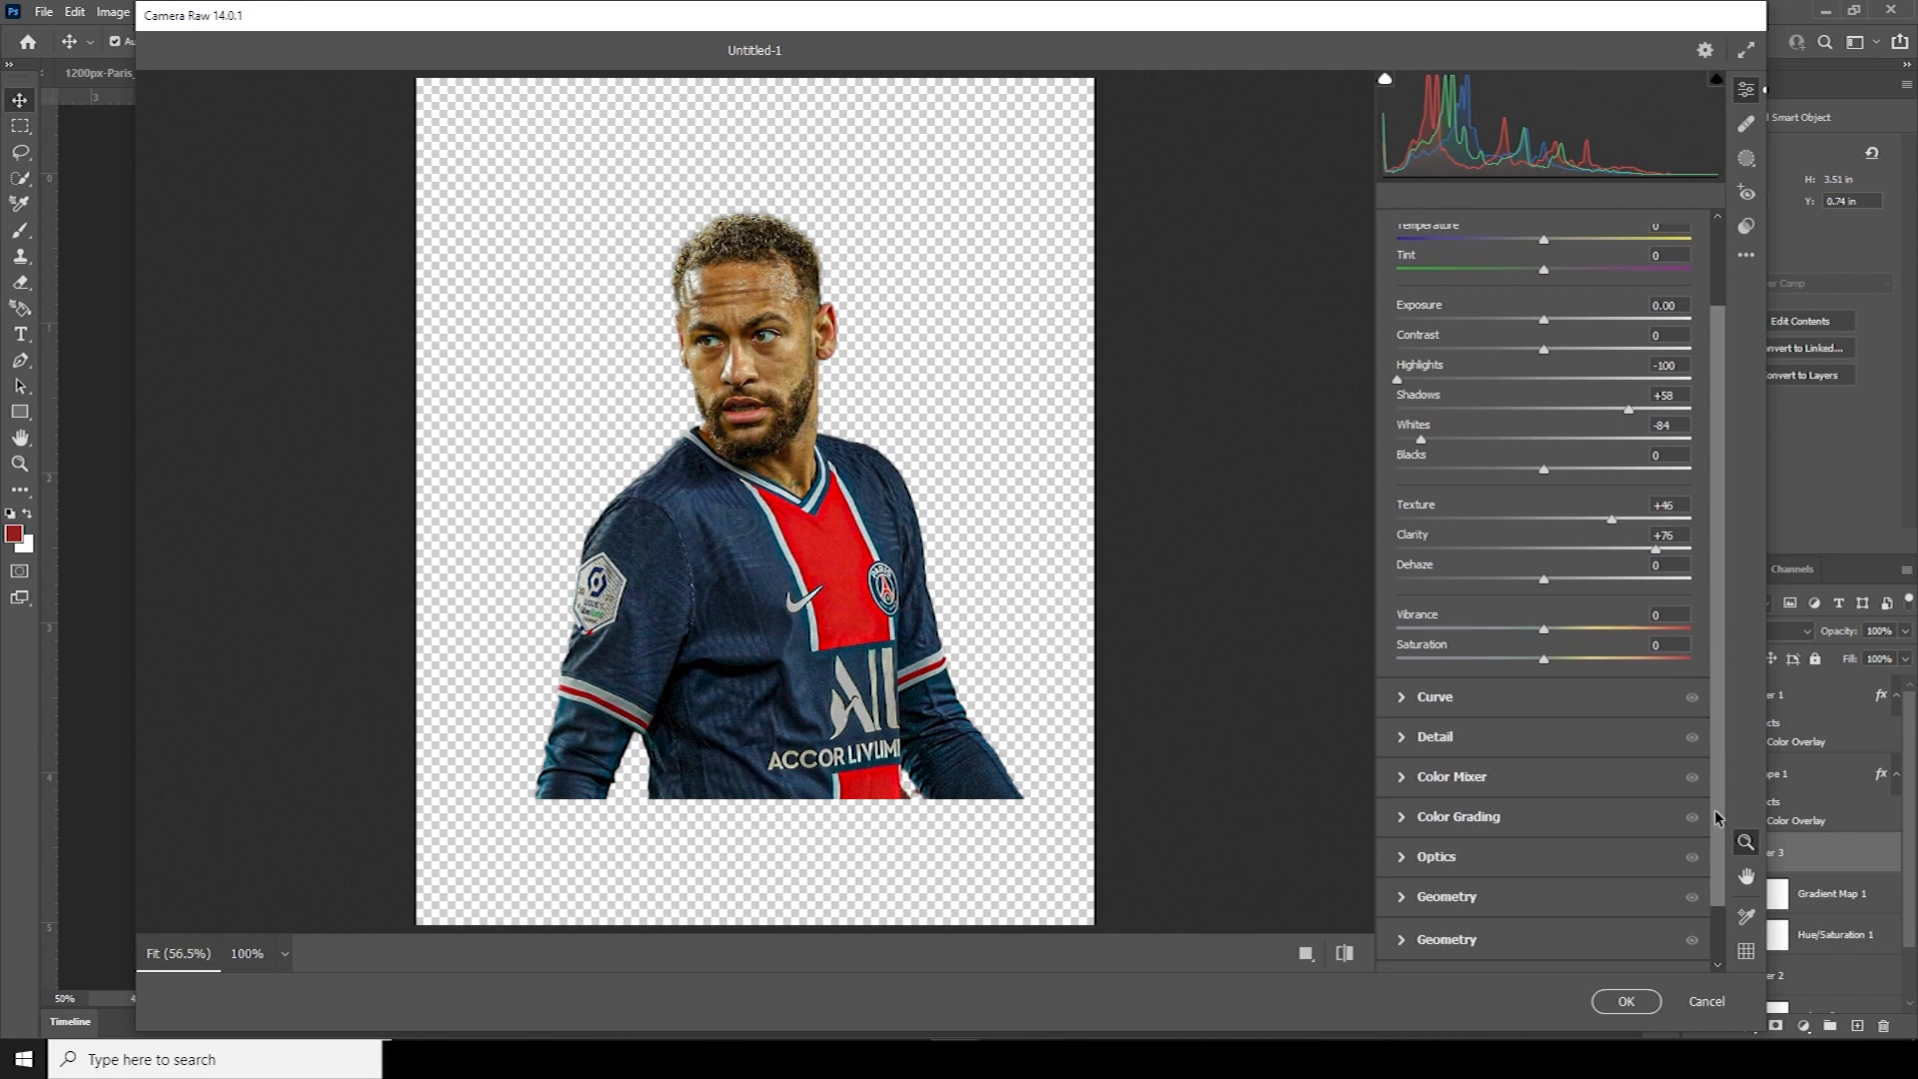
pyautogui.click(1415, 735)
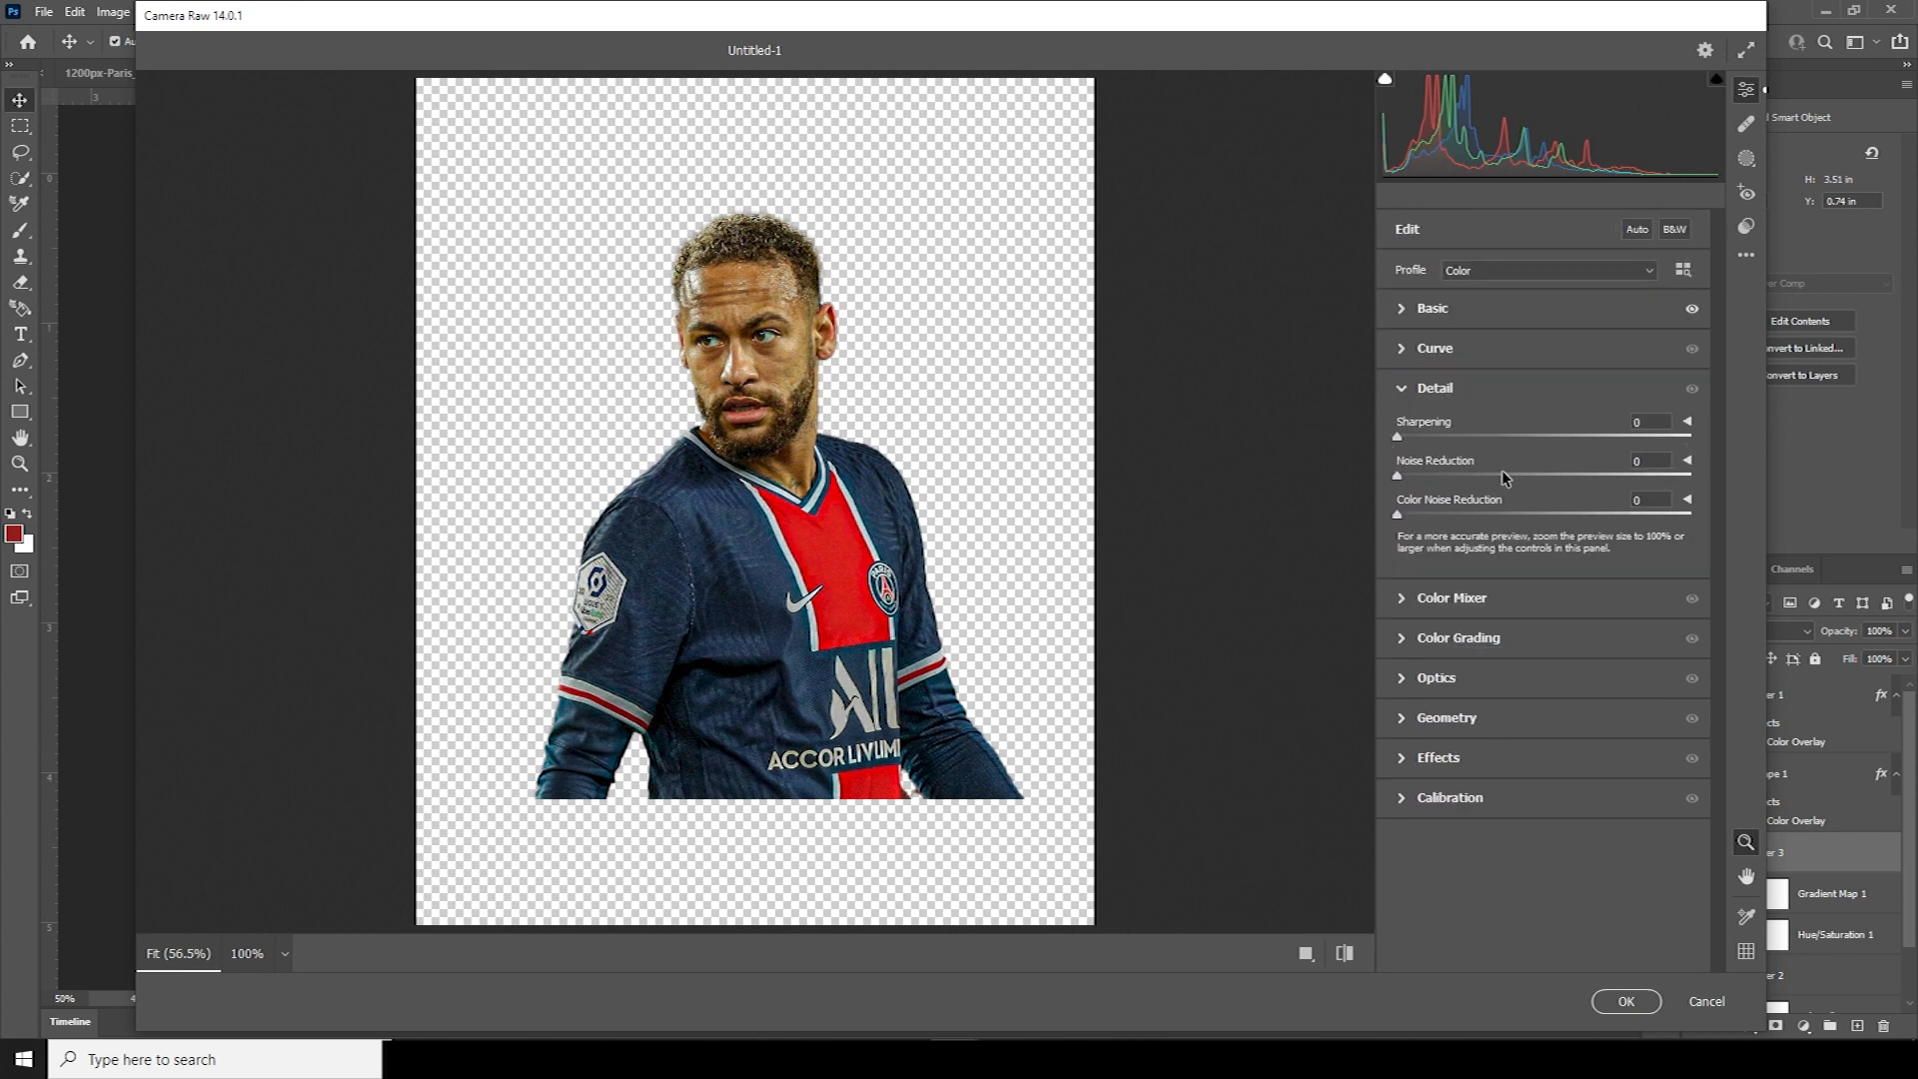
pyautogui.click(1507, 474)
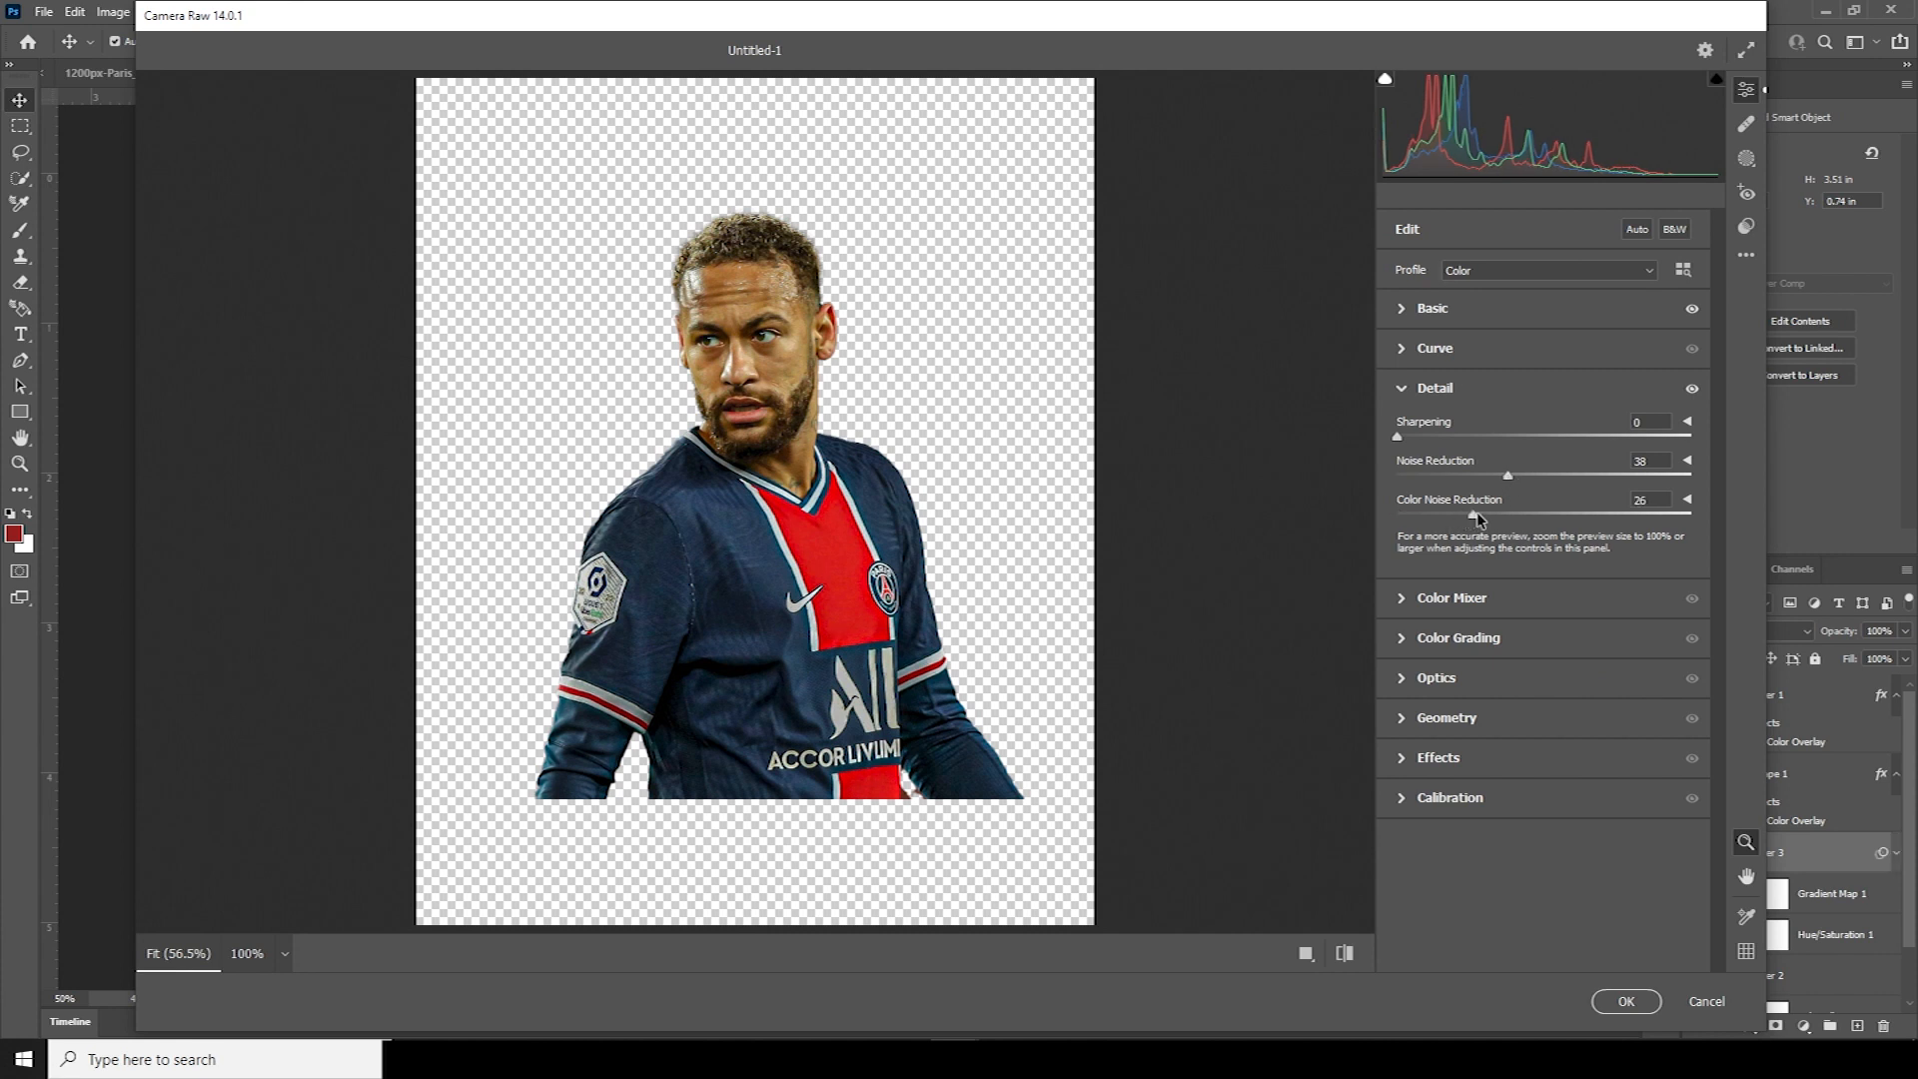
pyautogui.click(1480, 514)
pyautogui.click(1615, 1010)
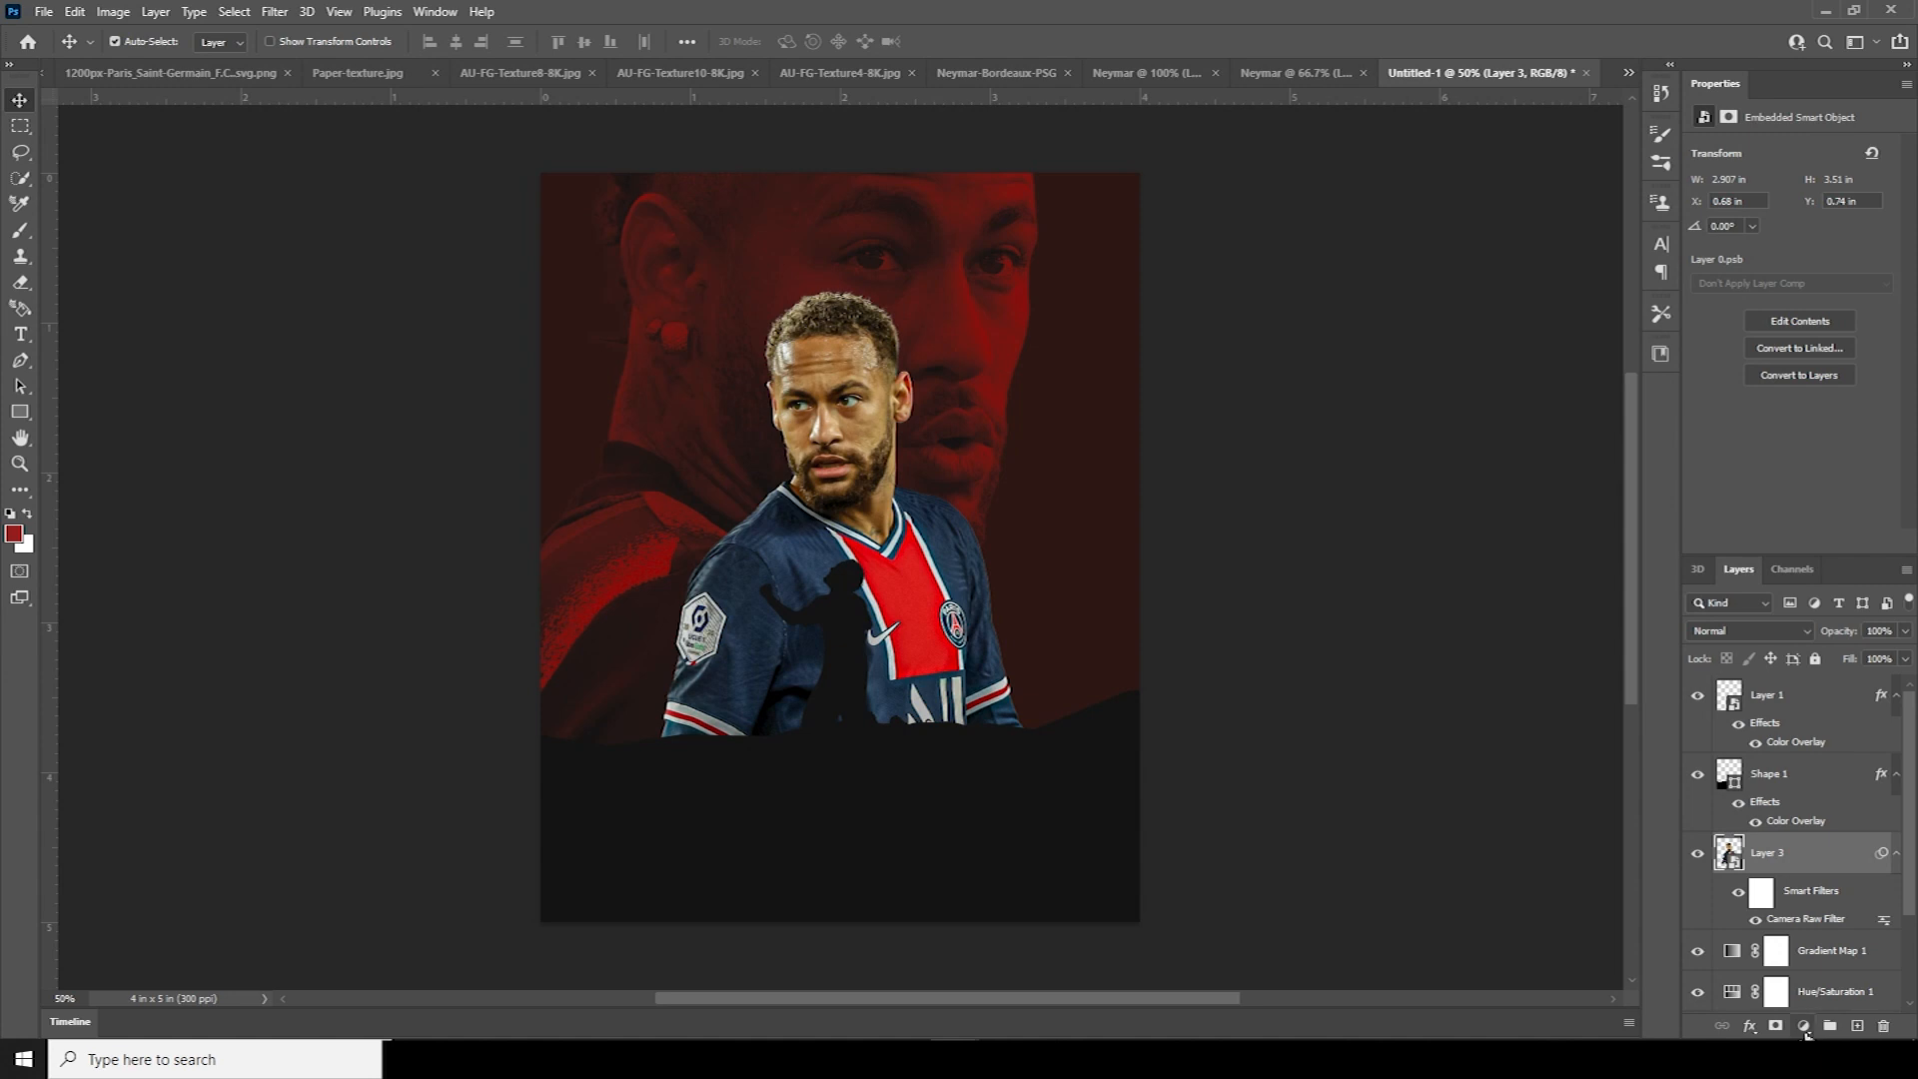
# Apply the previous Camera Raw settings, including noise reduction 38, to Layer 2's background portrait
pyautogui.scroll(-2, 1778, 899)
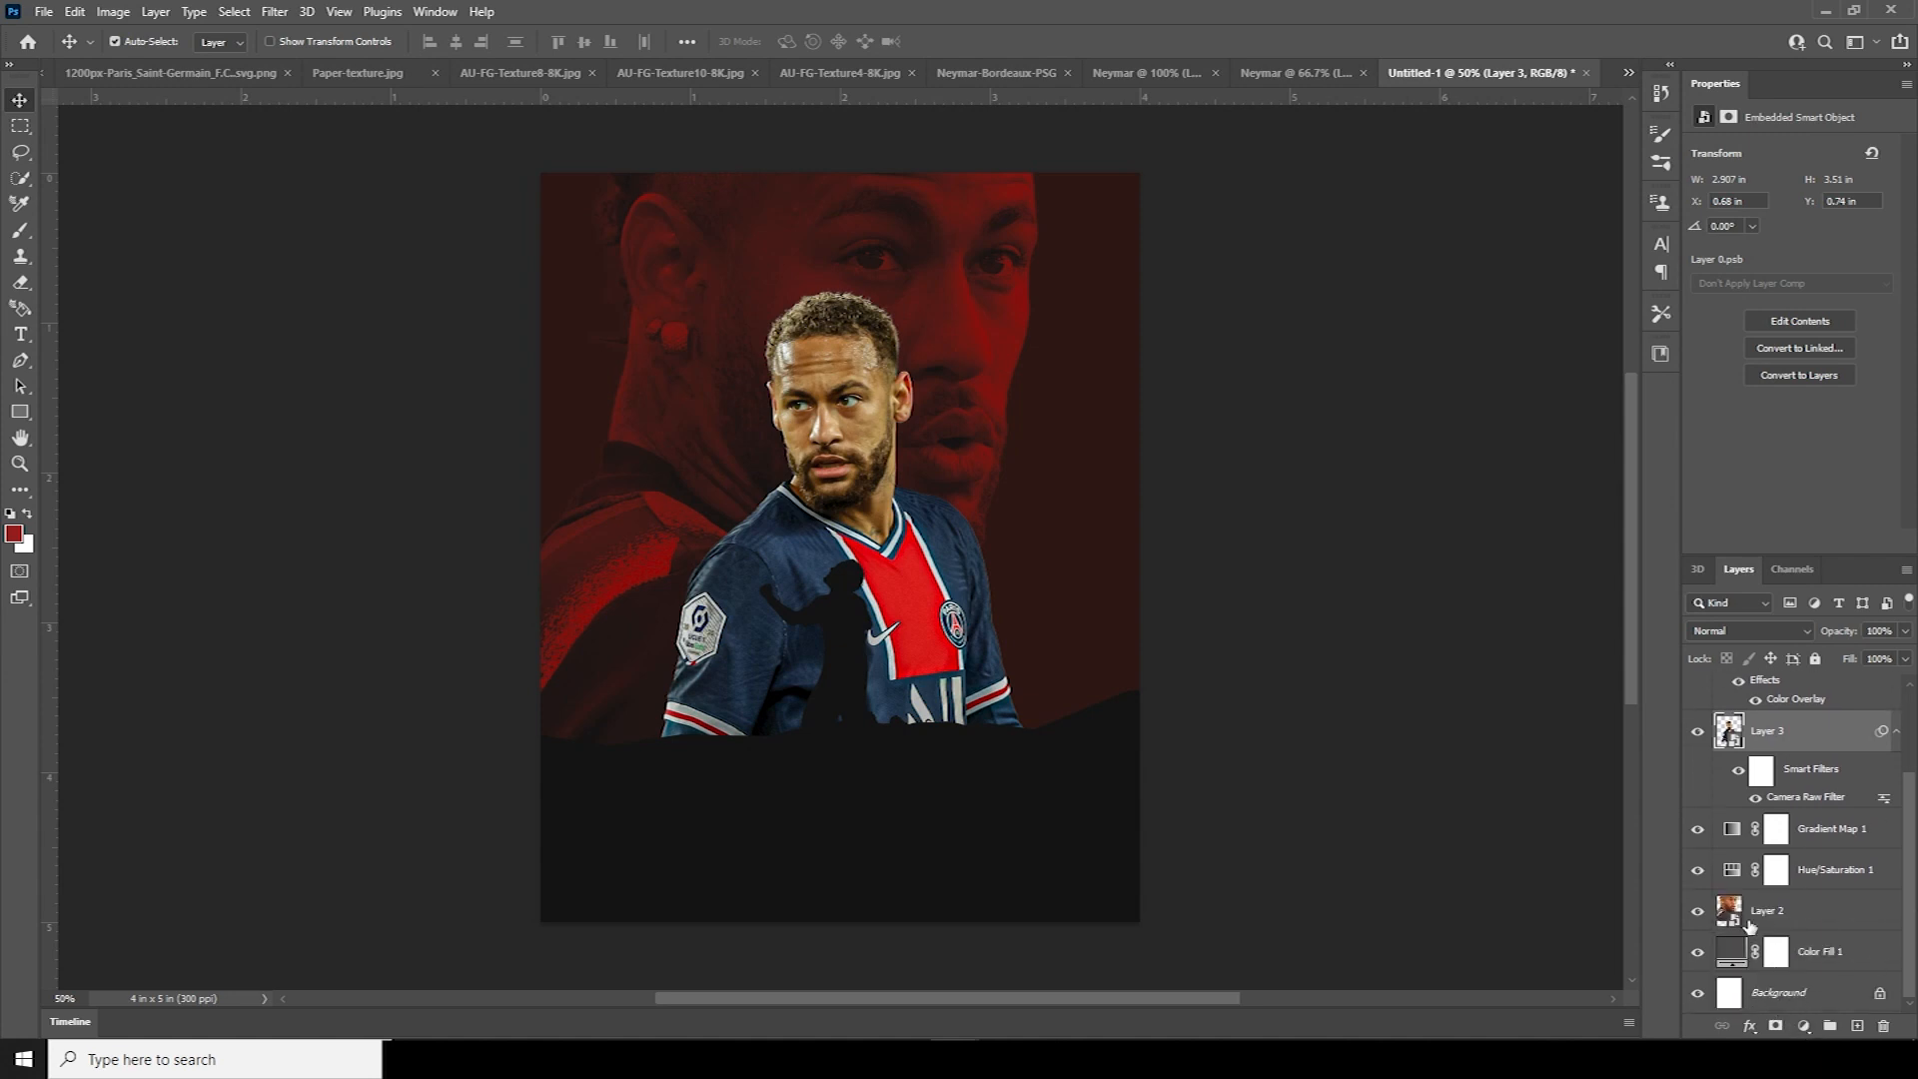
pyautogui.click(1726, 913)
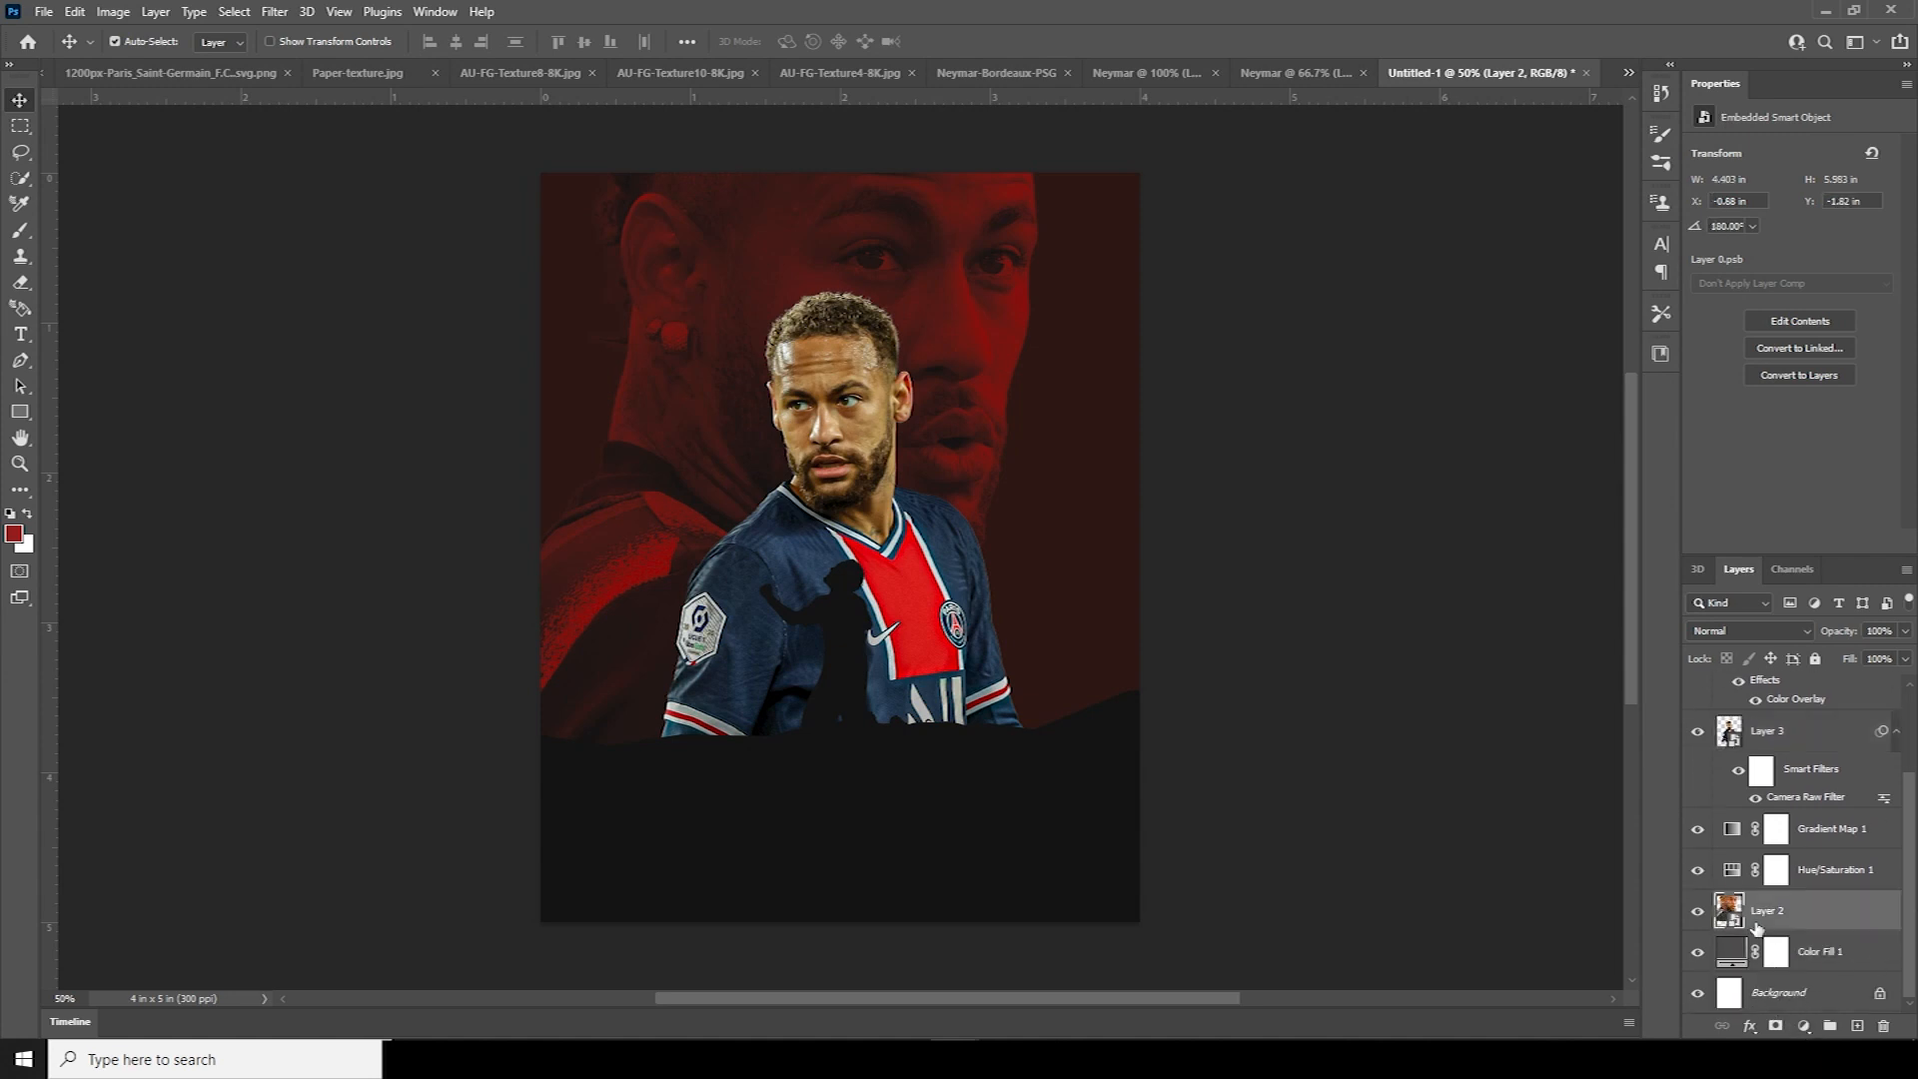
pyautogui.click(272, 12)
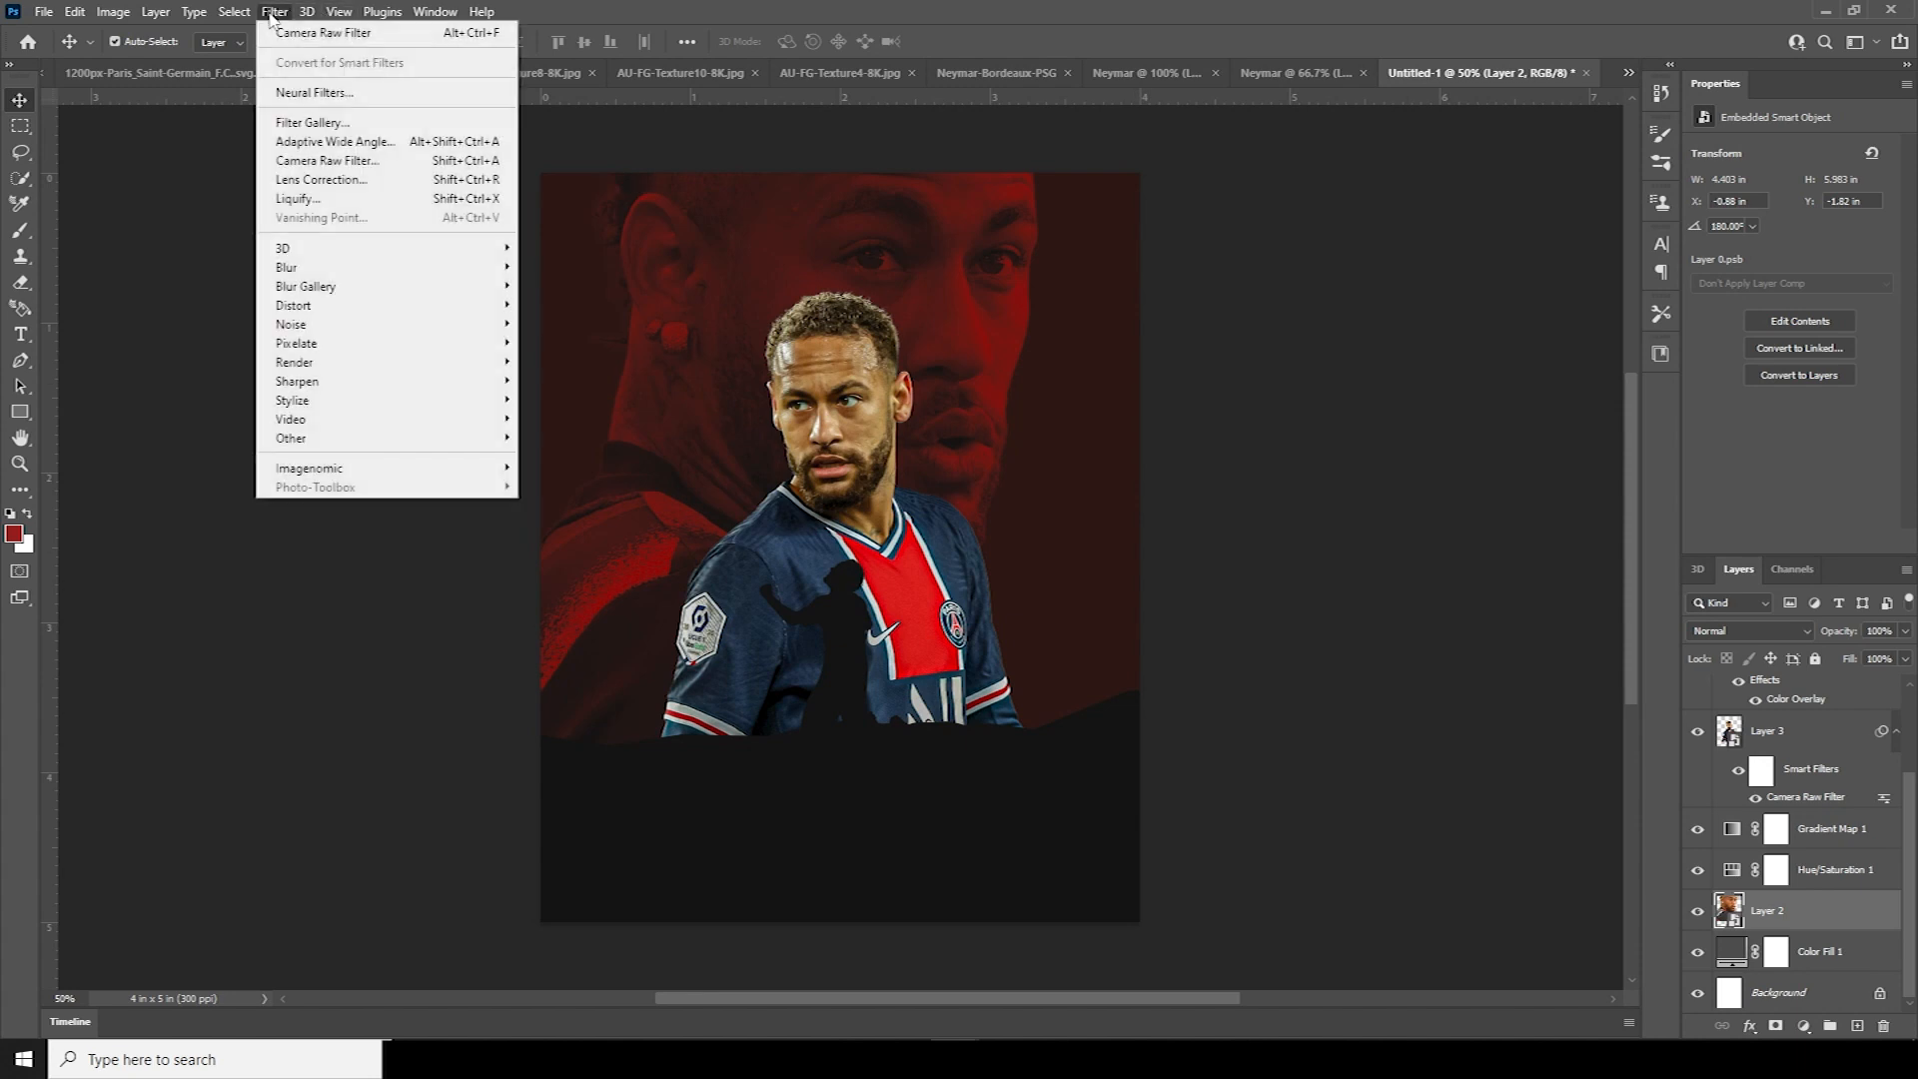
pyautogui.click(292, 31)
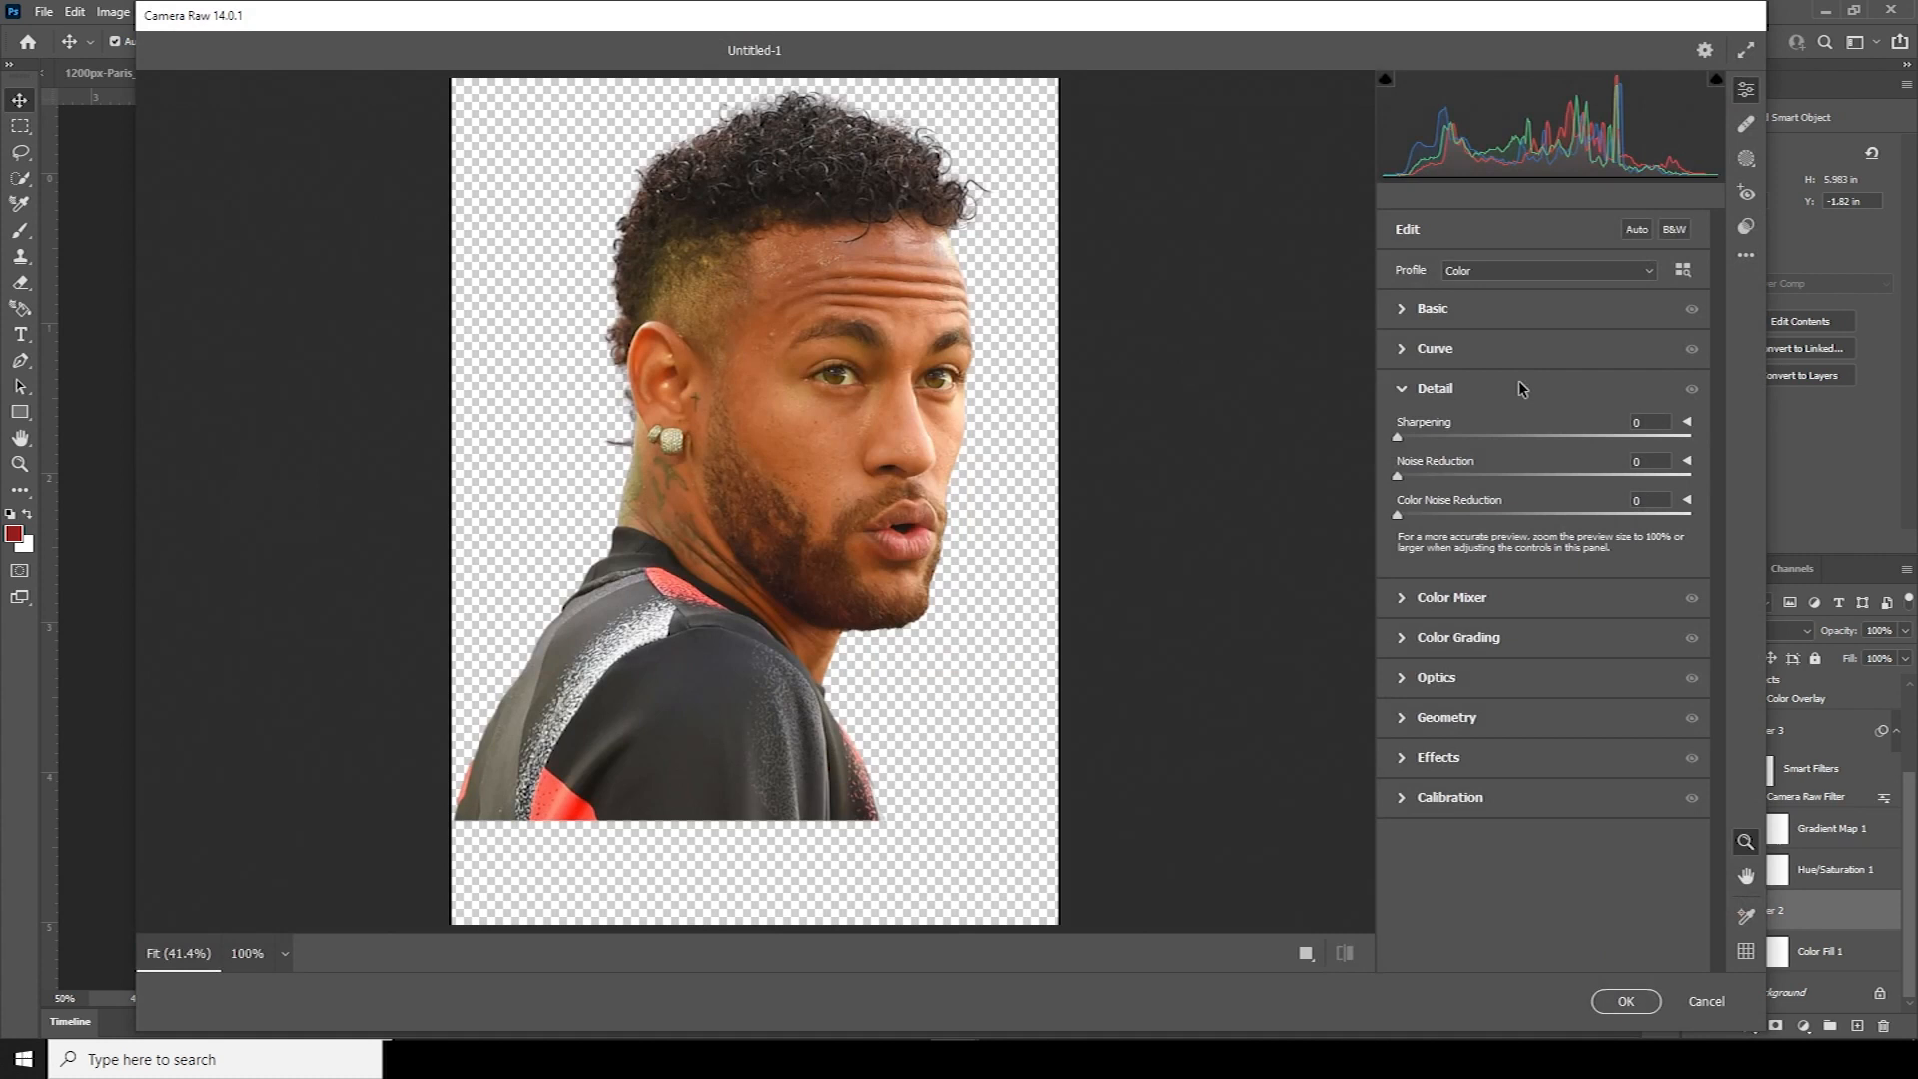
pyautogui.click(1746, 256)
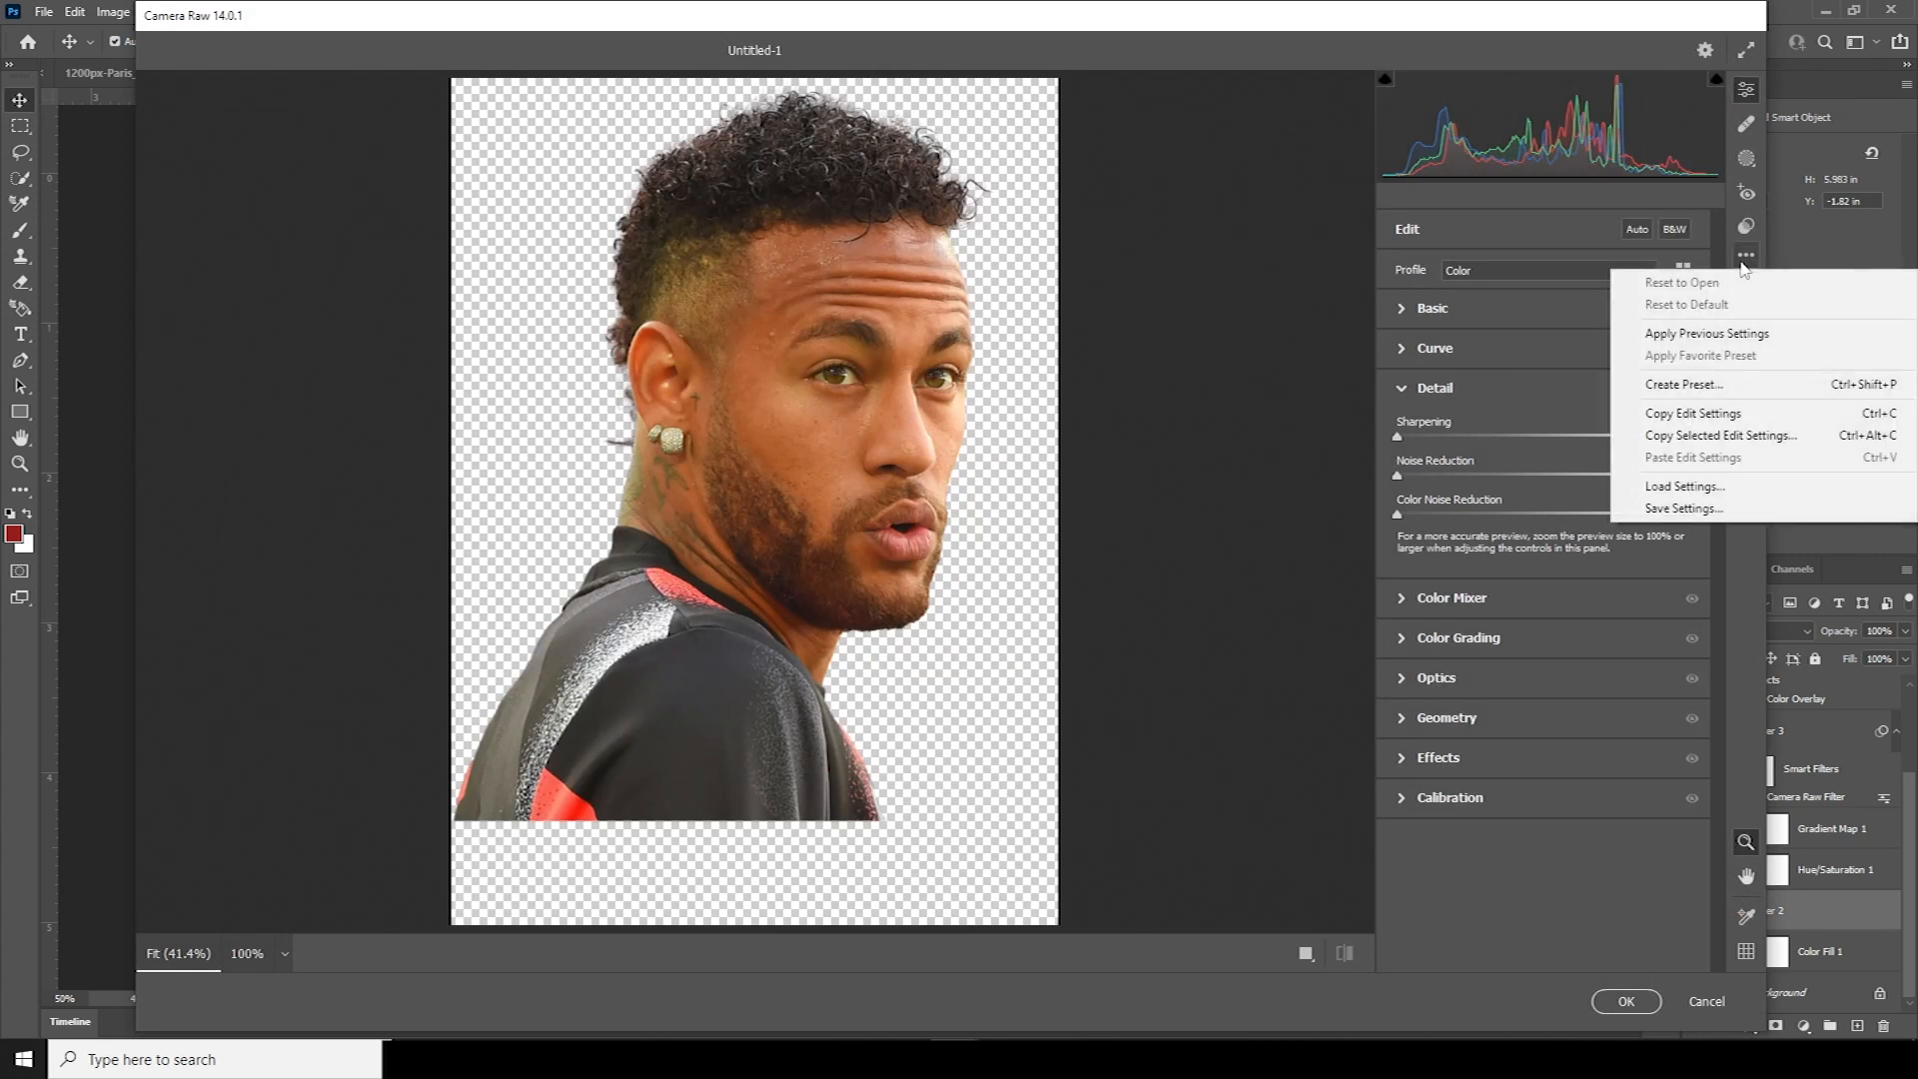
pyautogui.click(1675, 337)
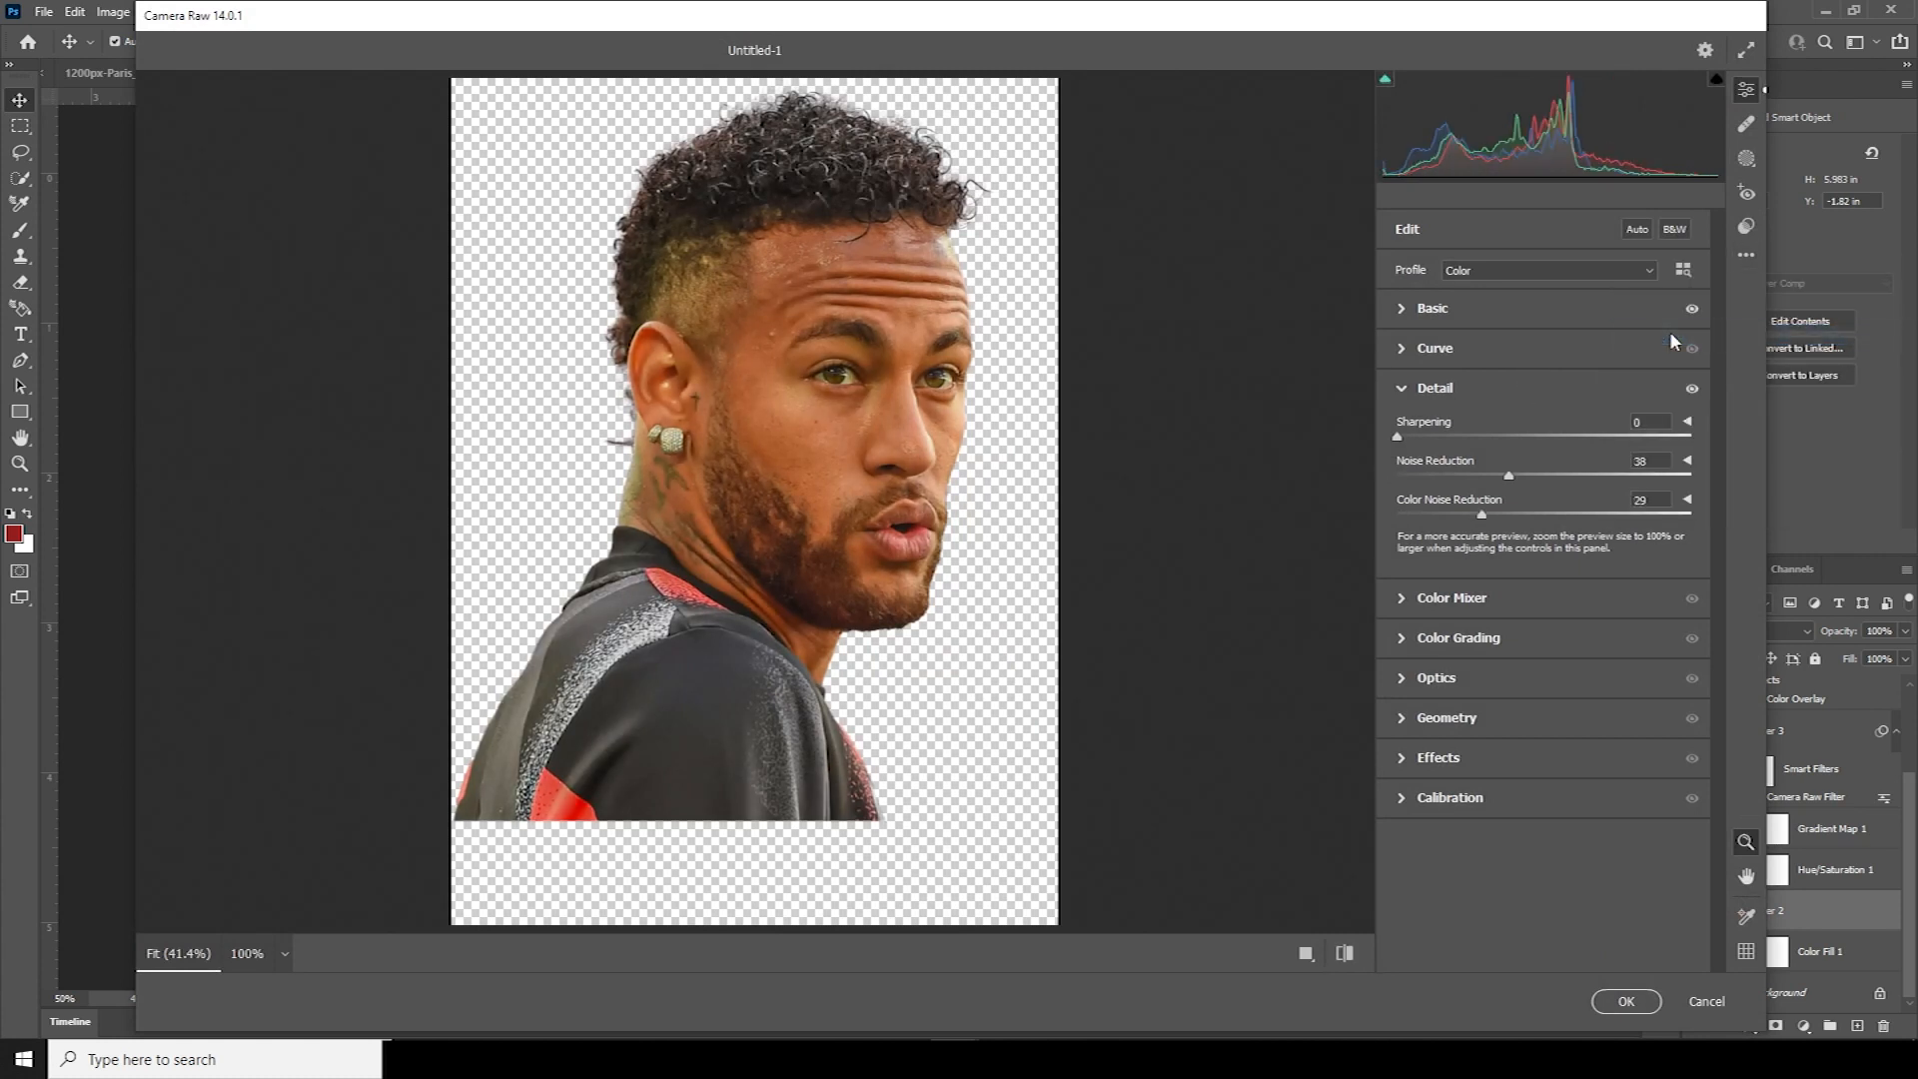
pyautogui.click(1626, 1002)
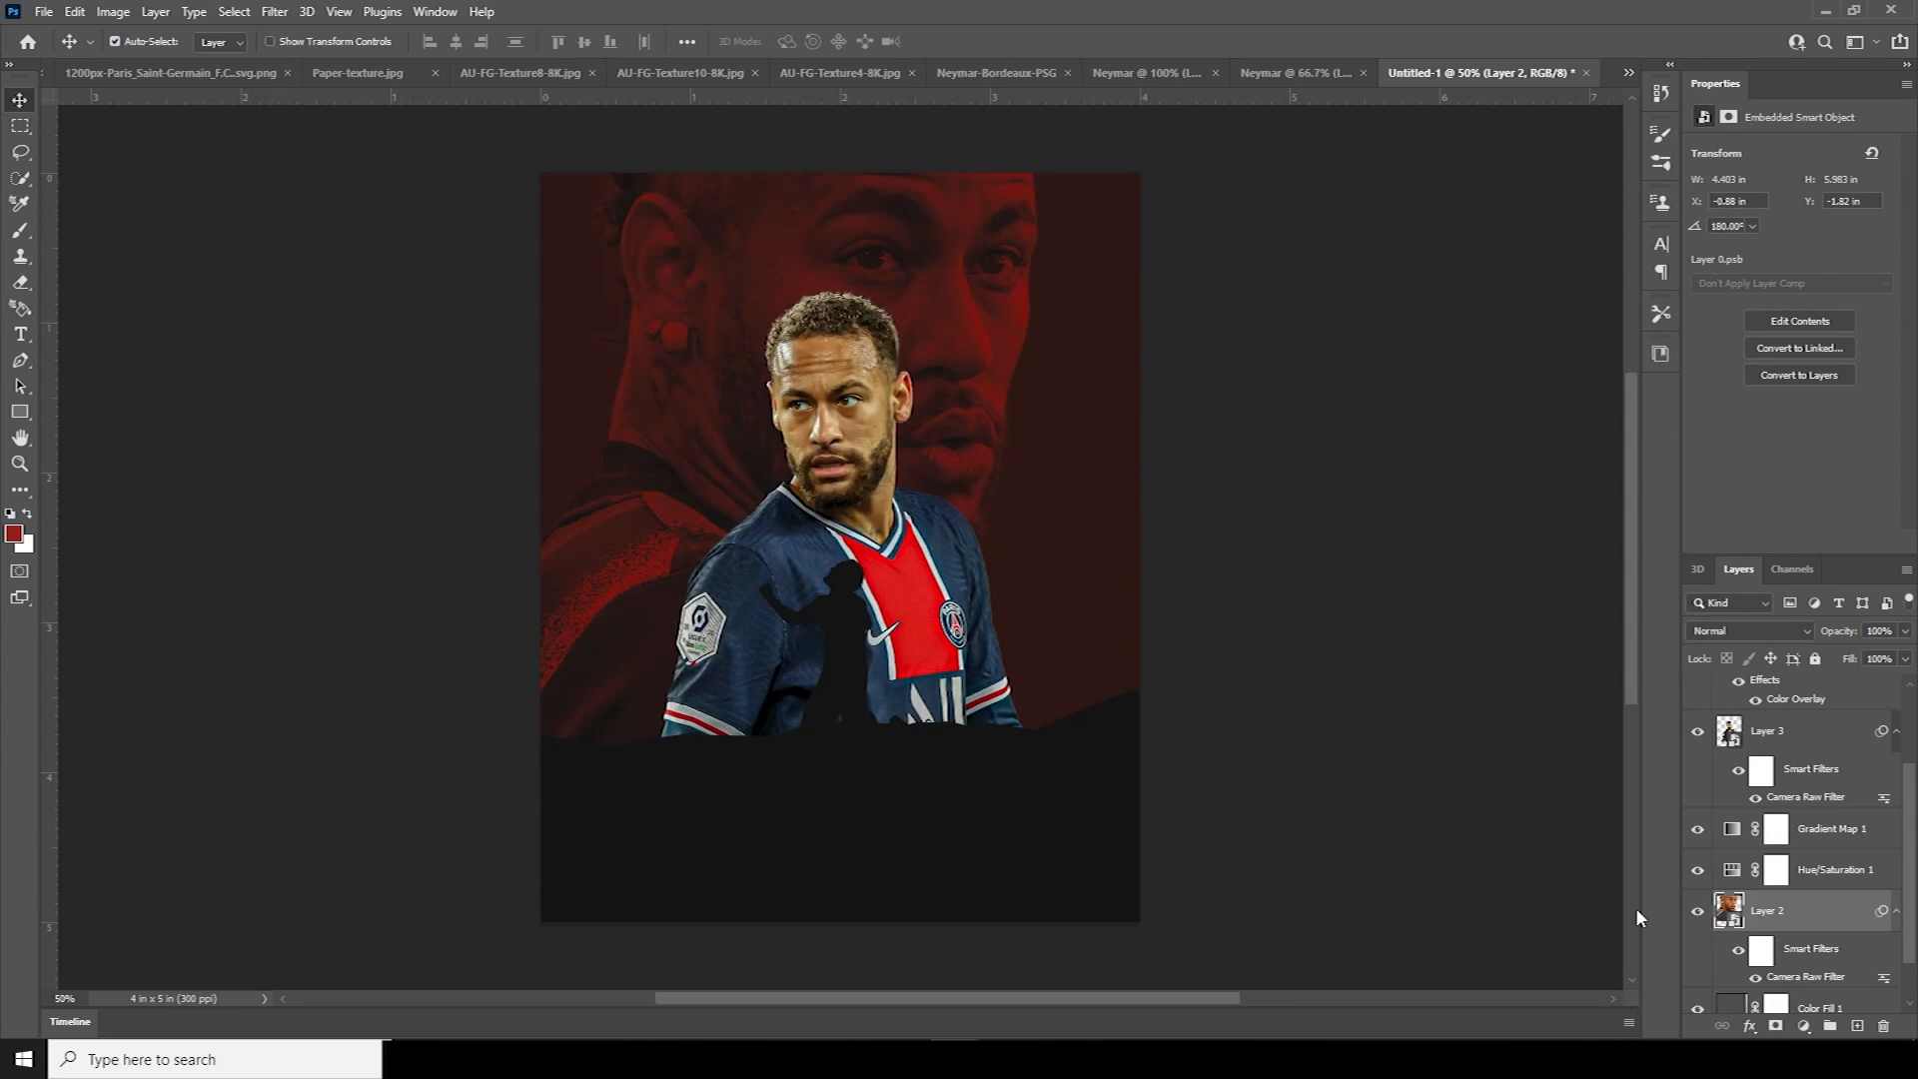
# Clip a Hue/Saturation adjustment to Layer 3 with saturation at -100
pyautogui.scroll(1, 1910, 896)
pyautogui.scroll(5, 1910, 896)
pyautogui.click(1763, 814)
pyautogui.click(1806, 1029)
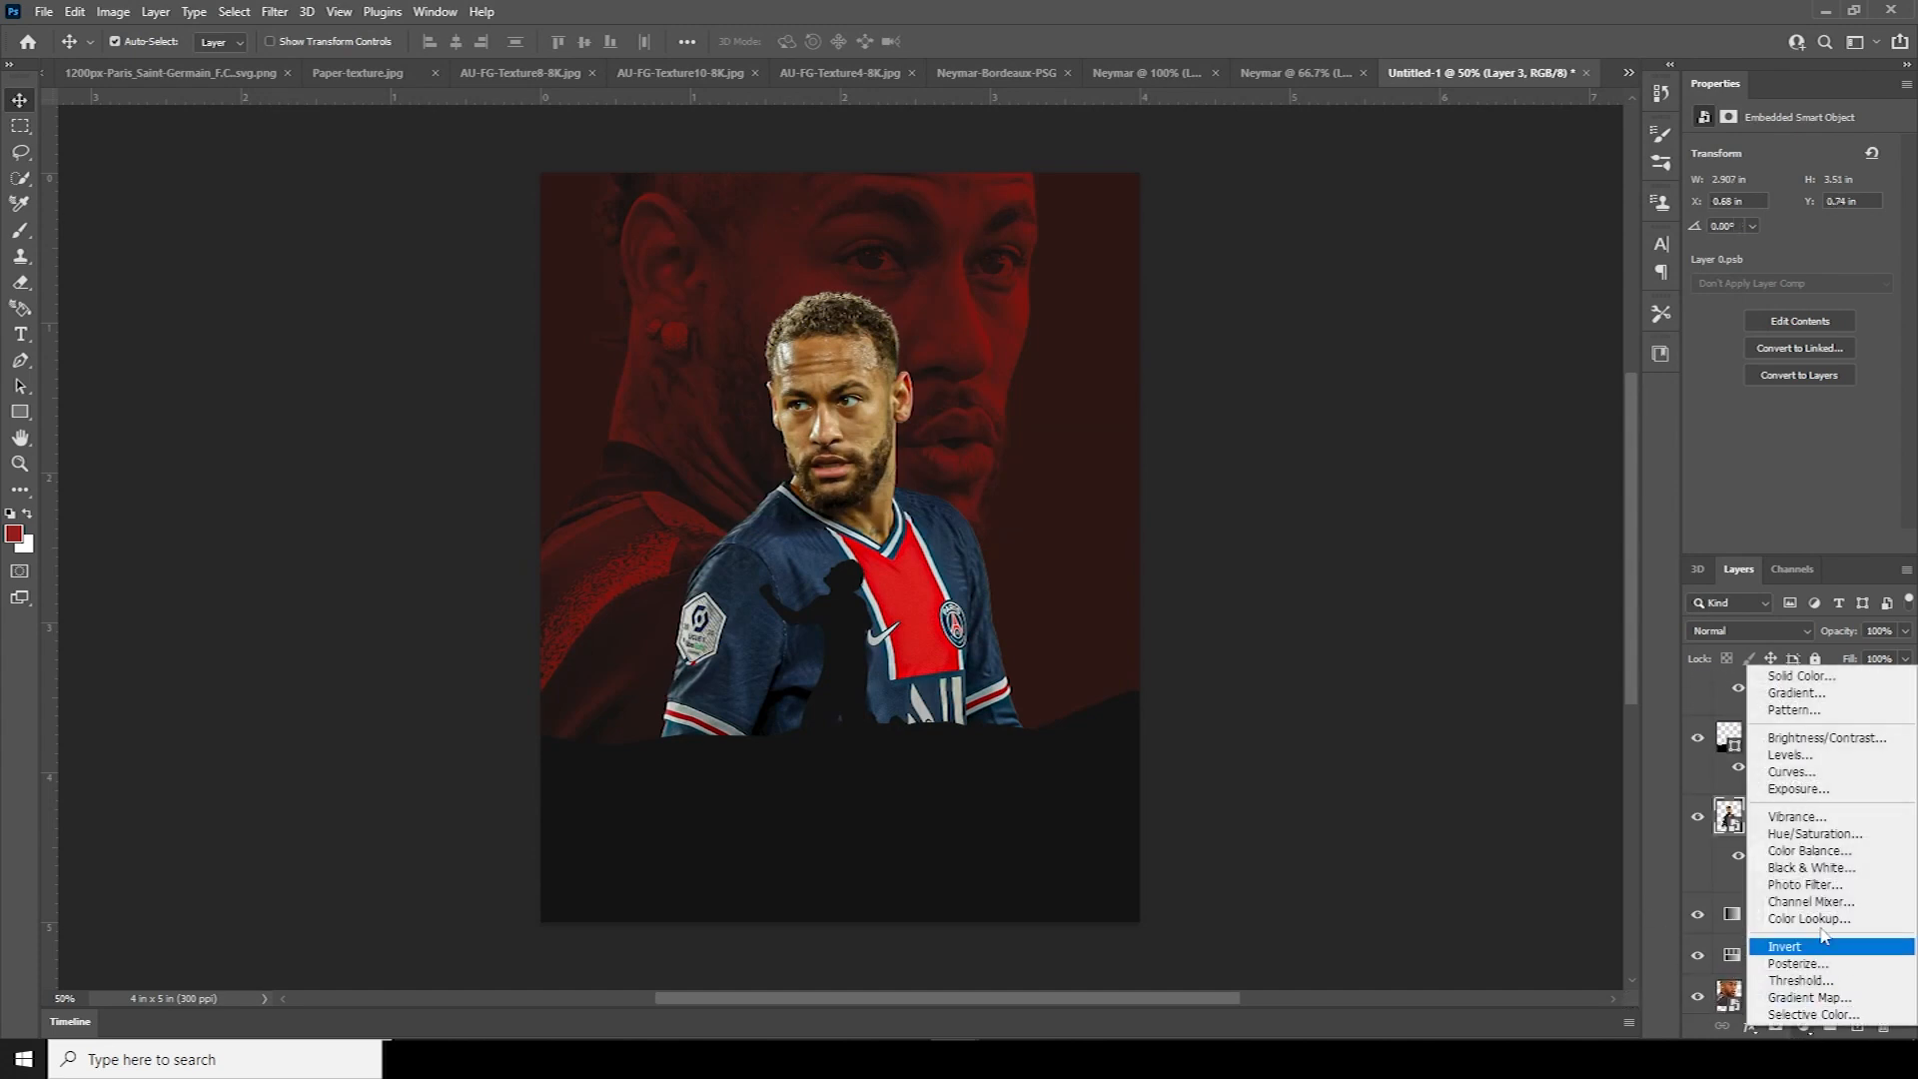
pyautogui.click(1808, 847)
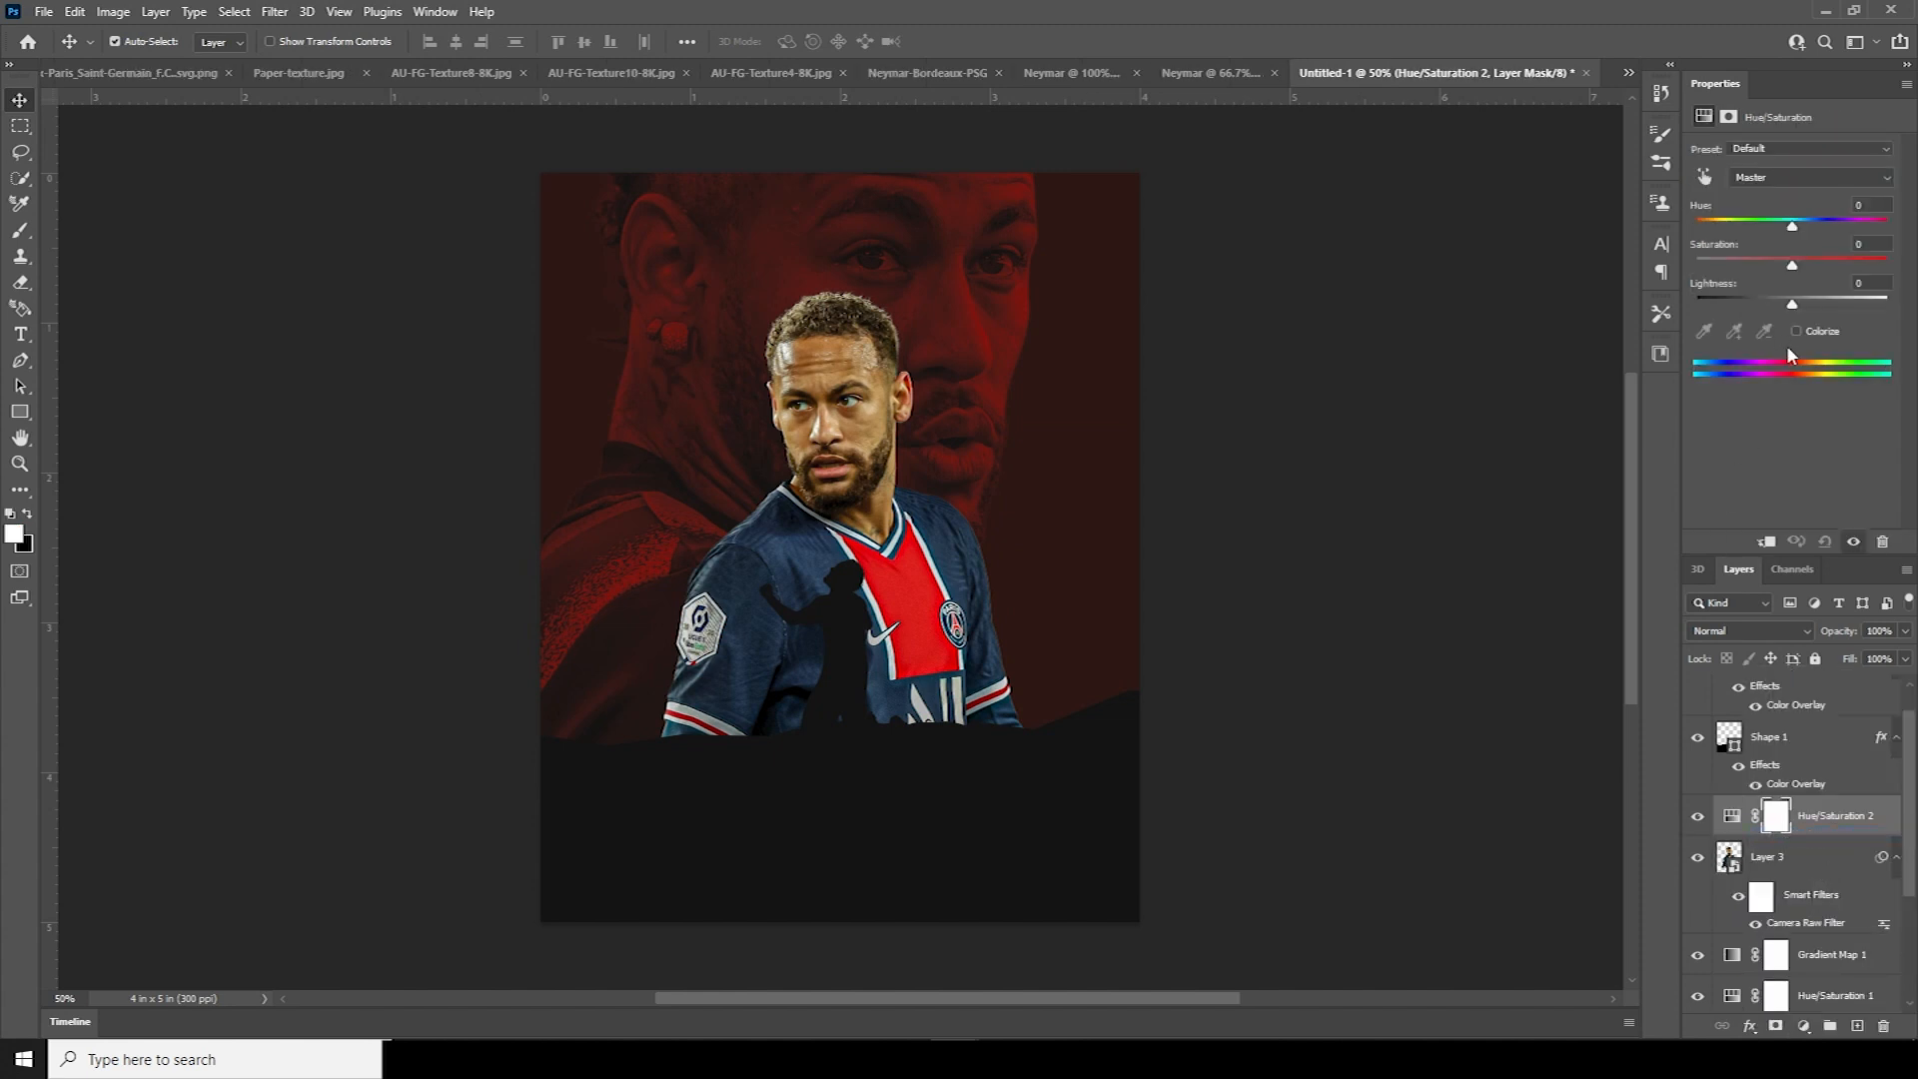
pyautogui.click(1767, 544)
pyautogui.moveTo(1792, 265); pyautogui.dragTo(1673, 275)
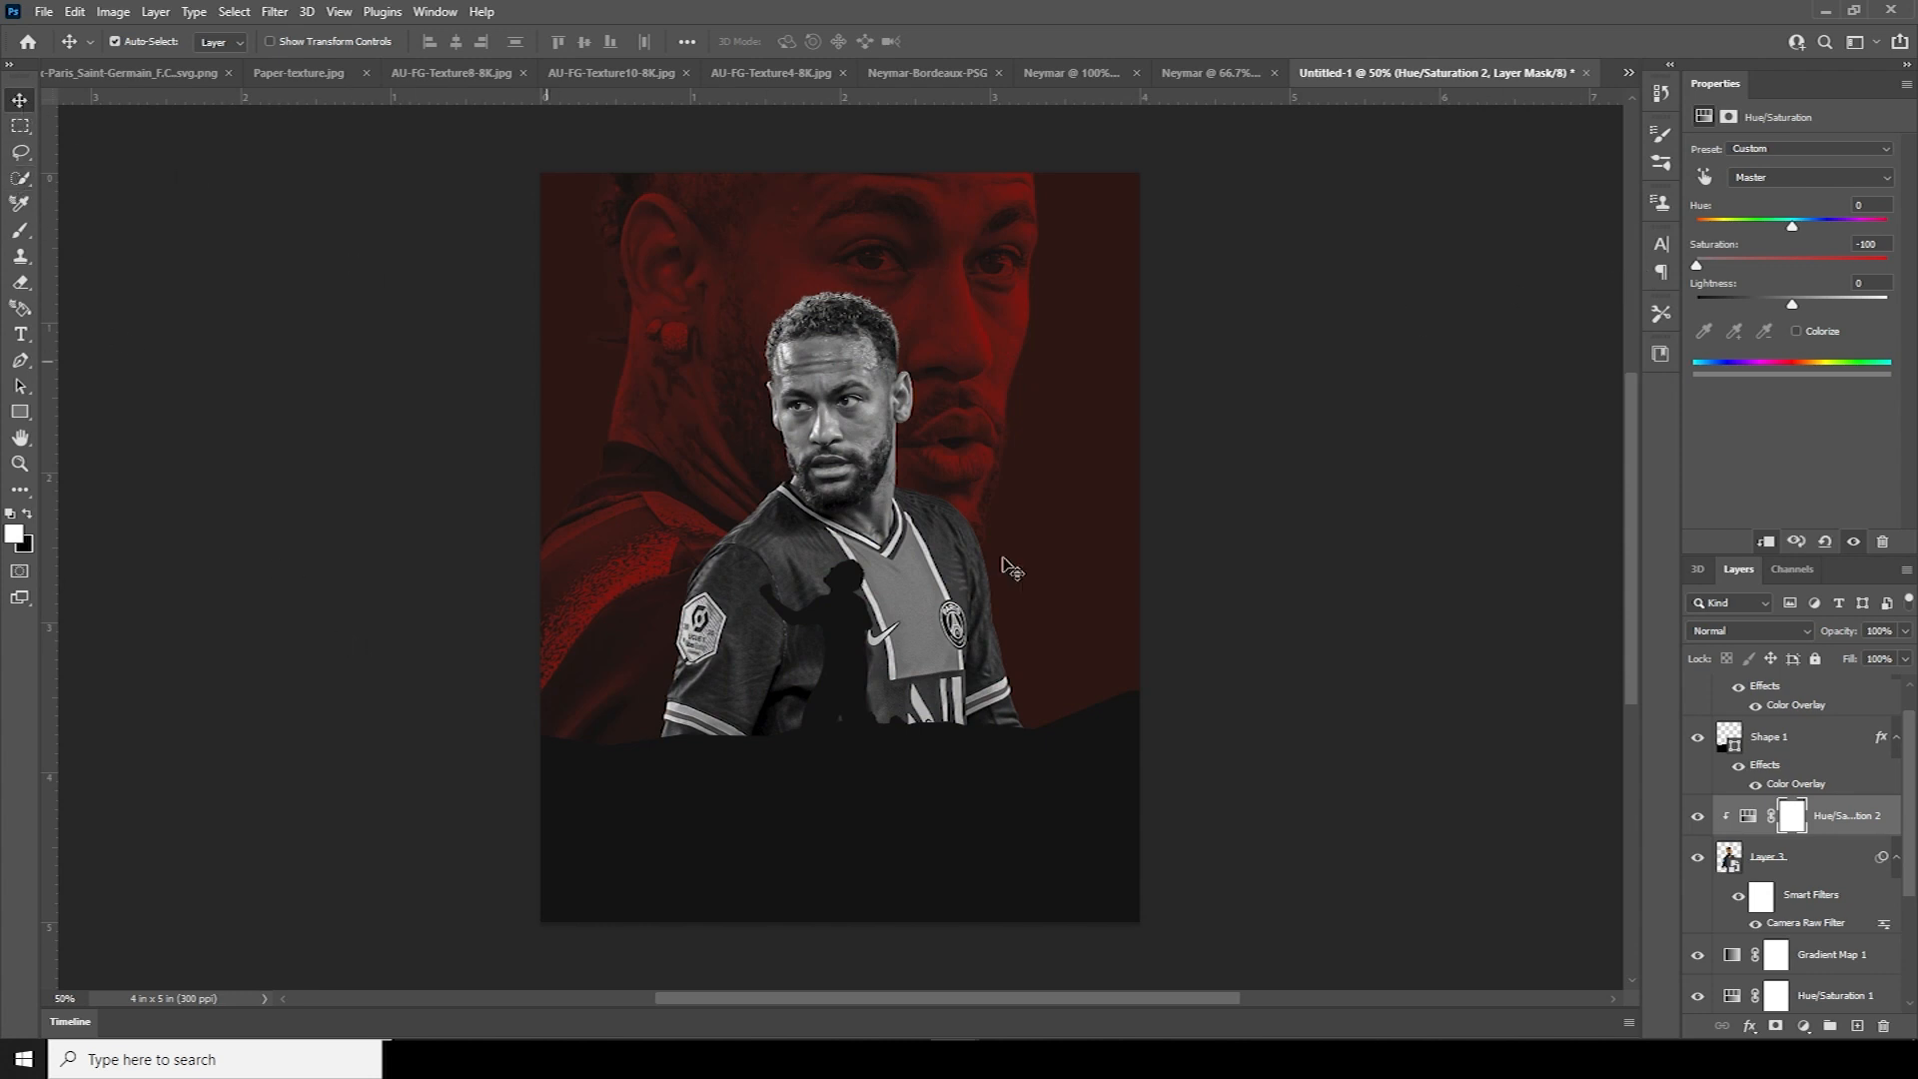
# Add a new empty layer above Gradient Map 1
pyautogui.scroll(-2, 1848, 819)
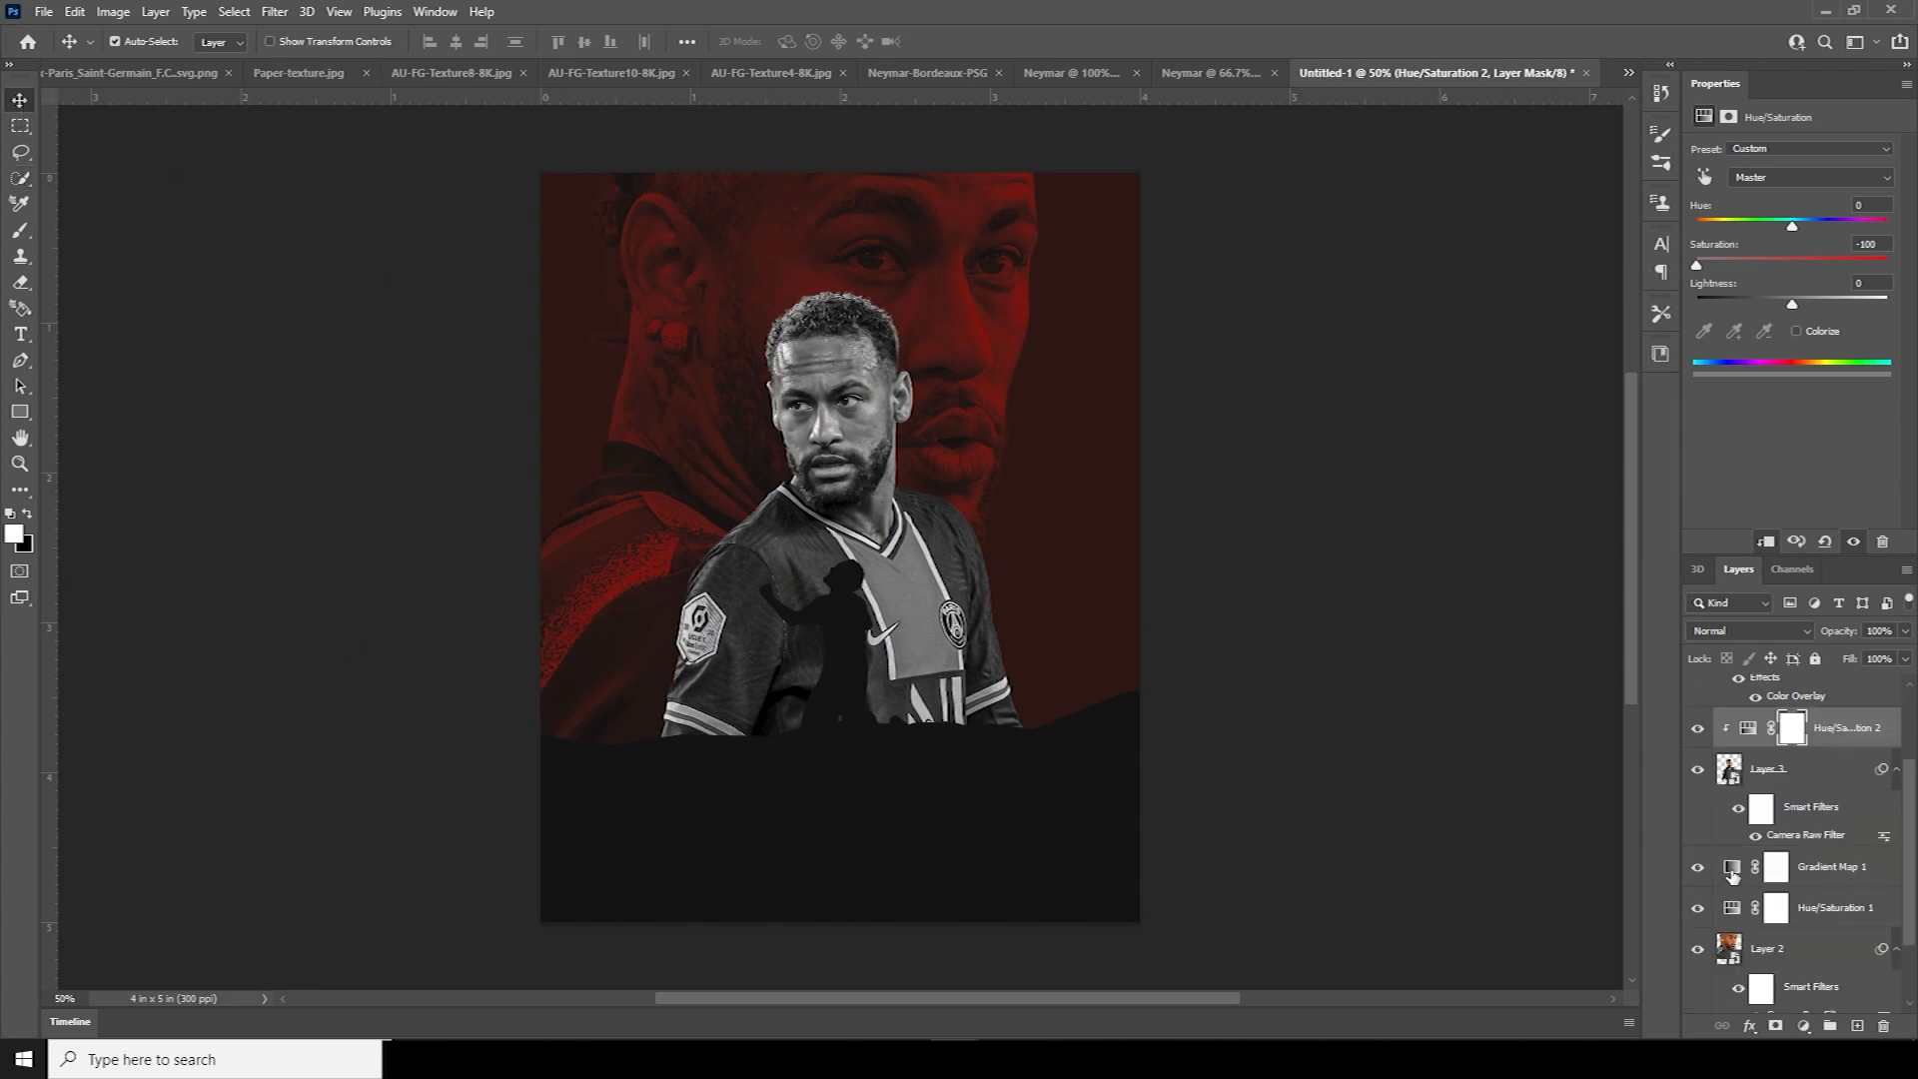
pyautogui.click(1731, 868)
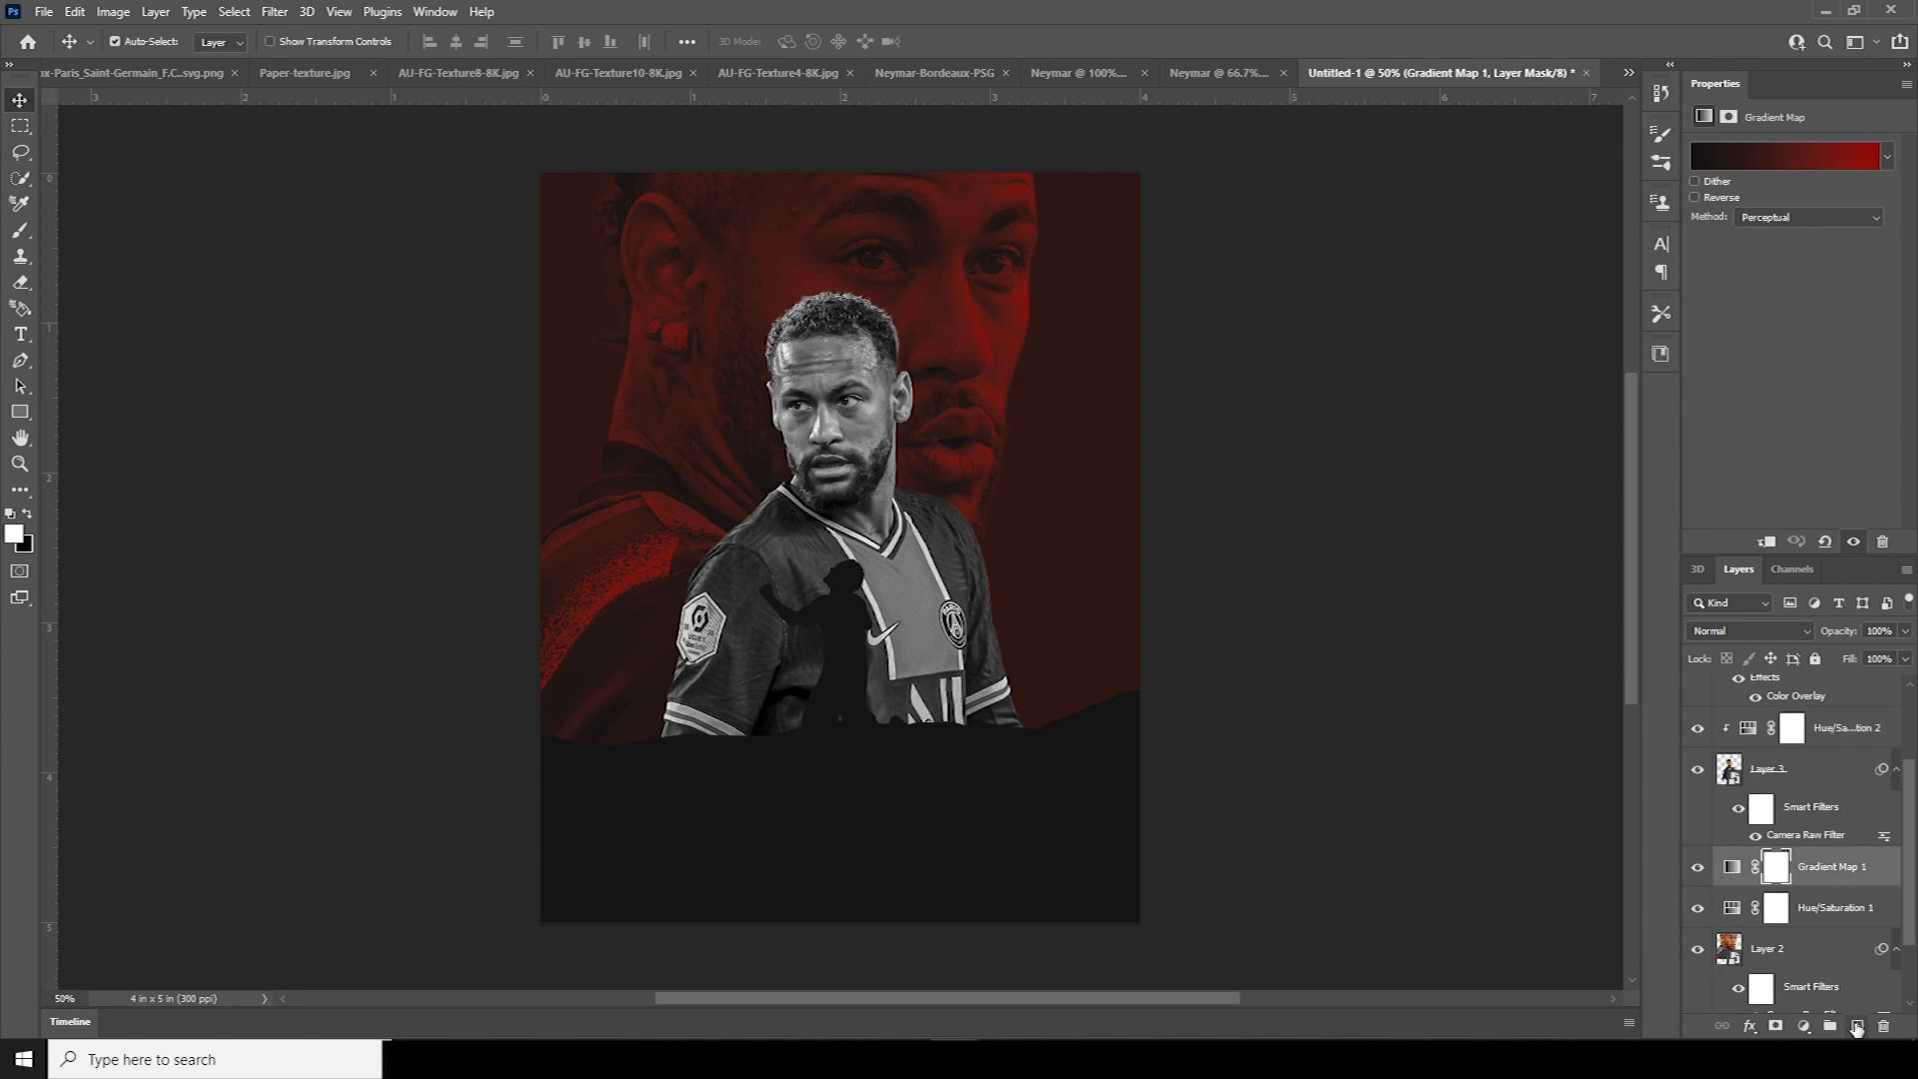
pyautogui.click(1856, 1029)
# Stamp dark #101010 Powder Explosion 003 texture near the poster bottom on Layer 4
pyautogui.press('b')
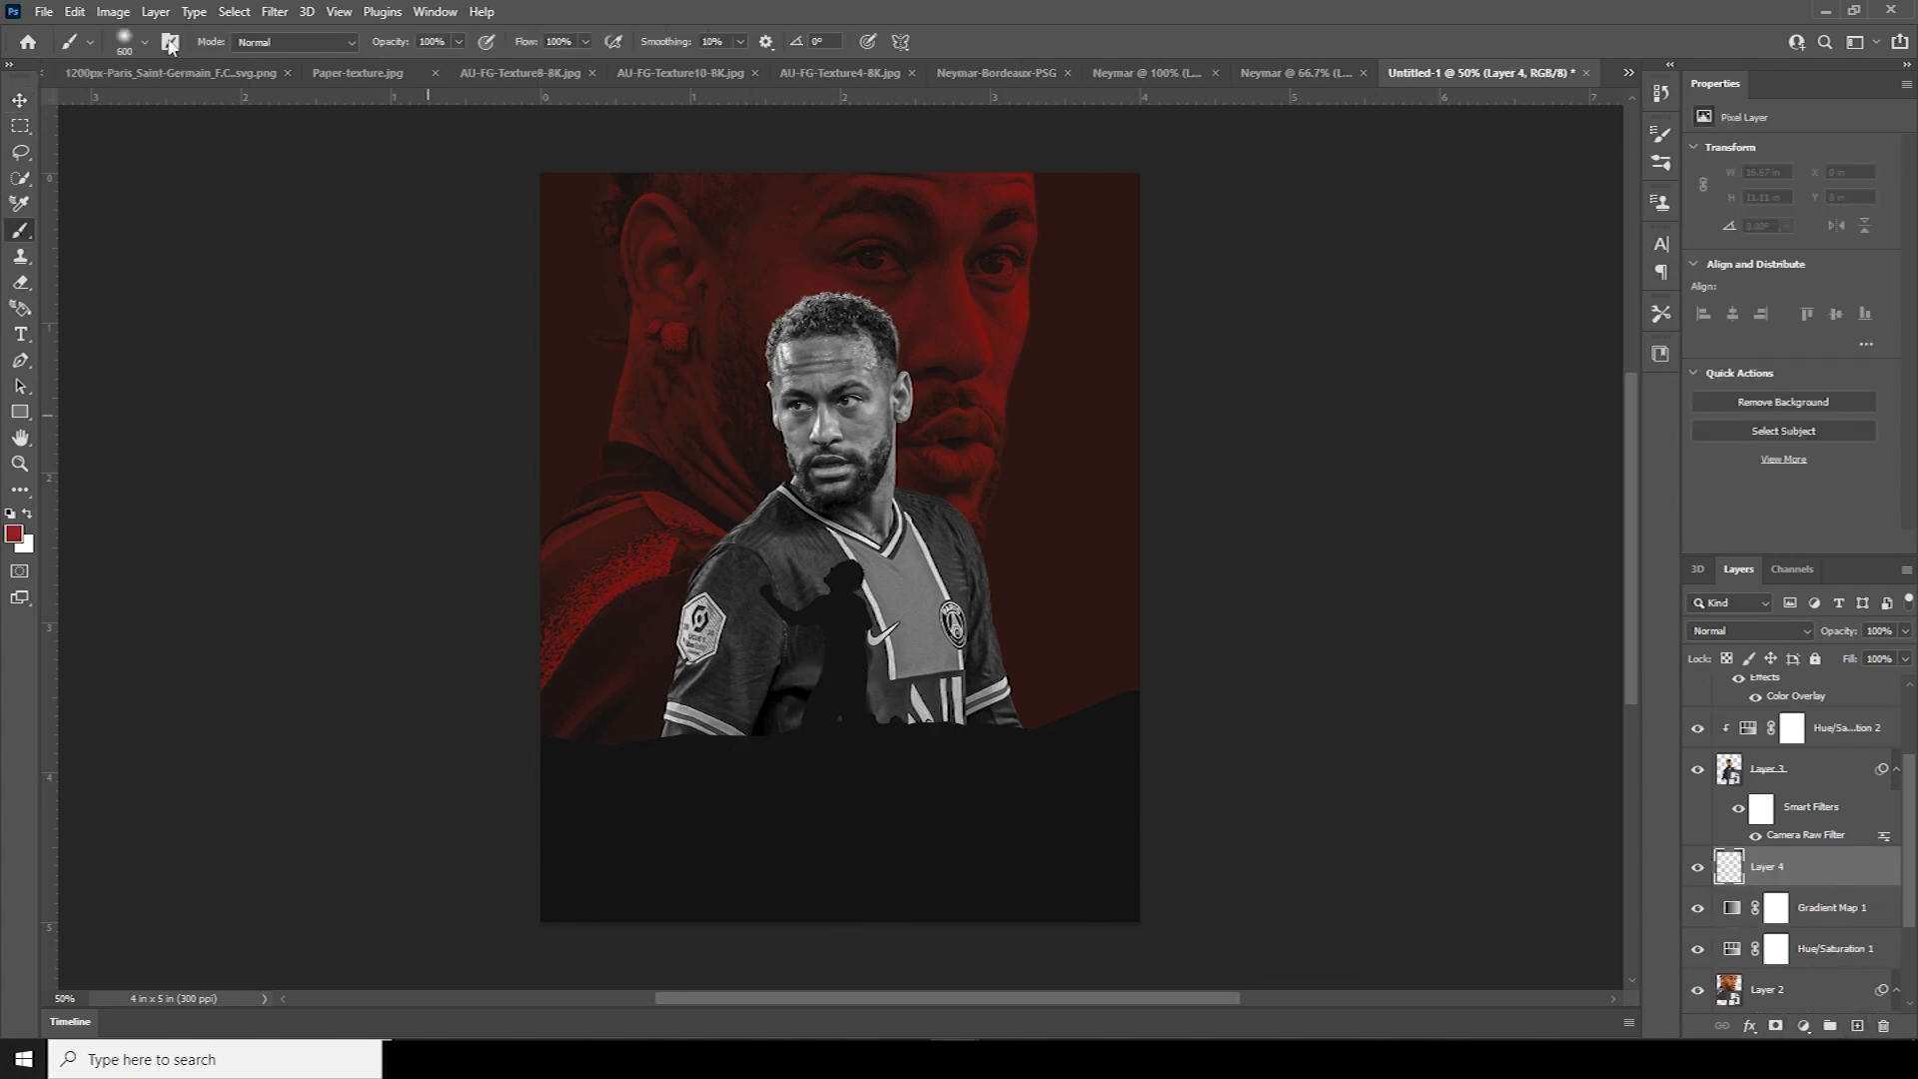
pyautogui.click(147, 41)
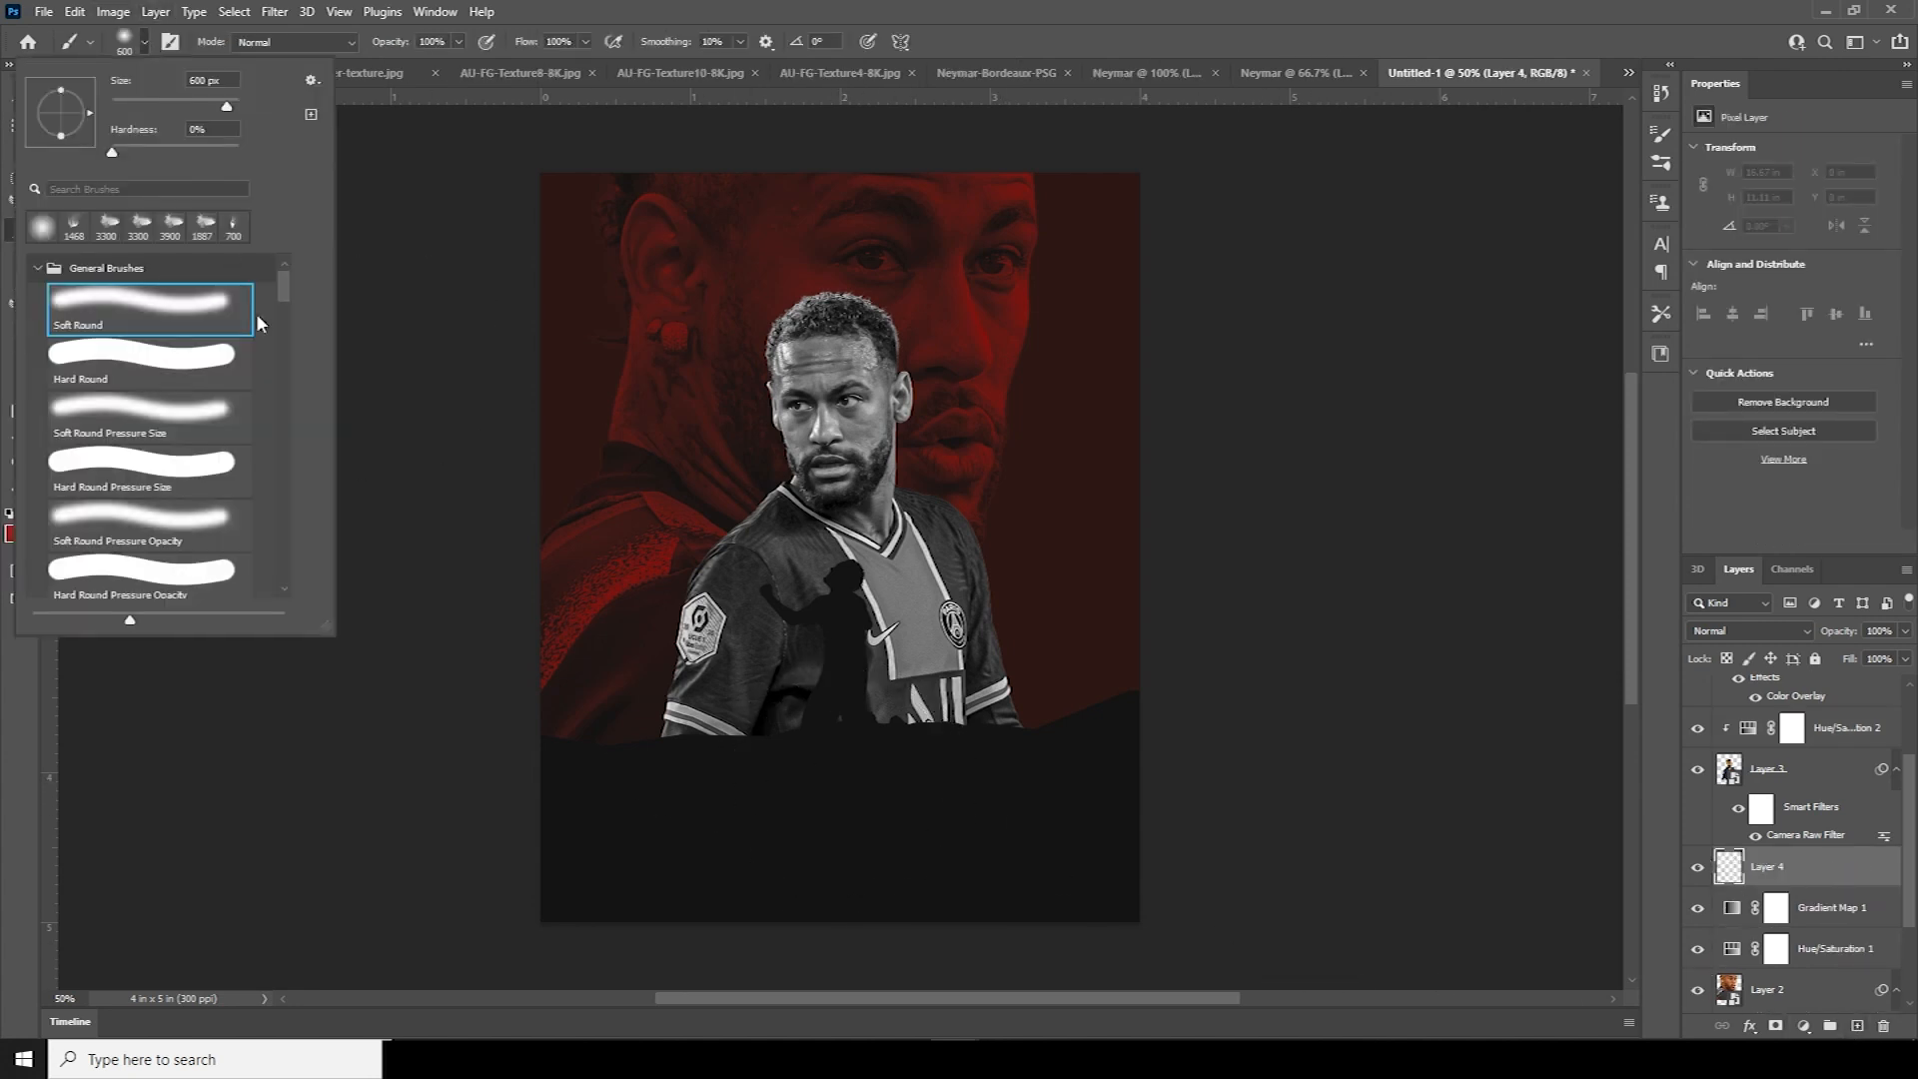
pyautogui.click(204, 233)
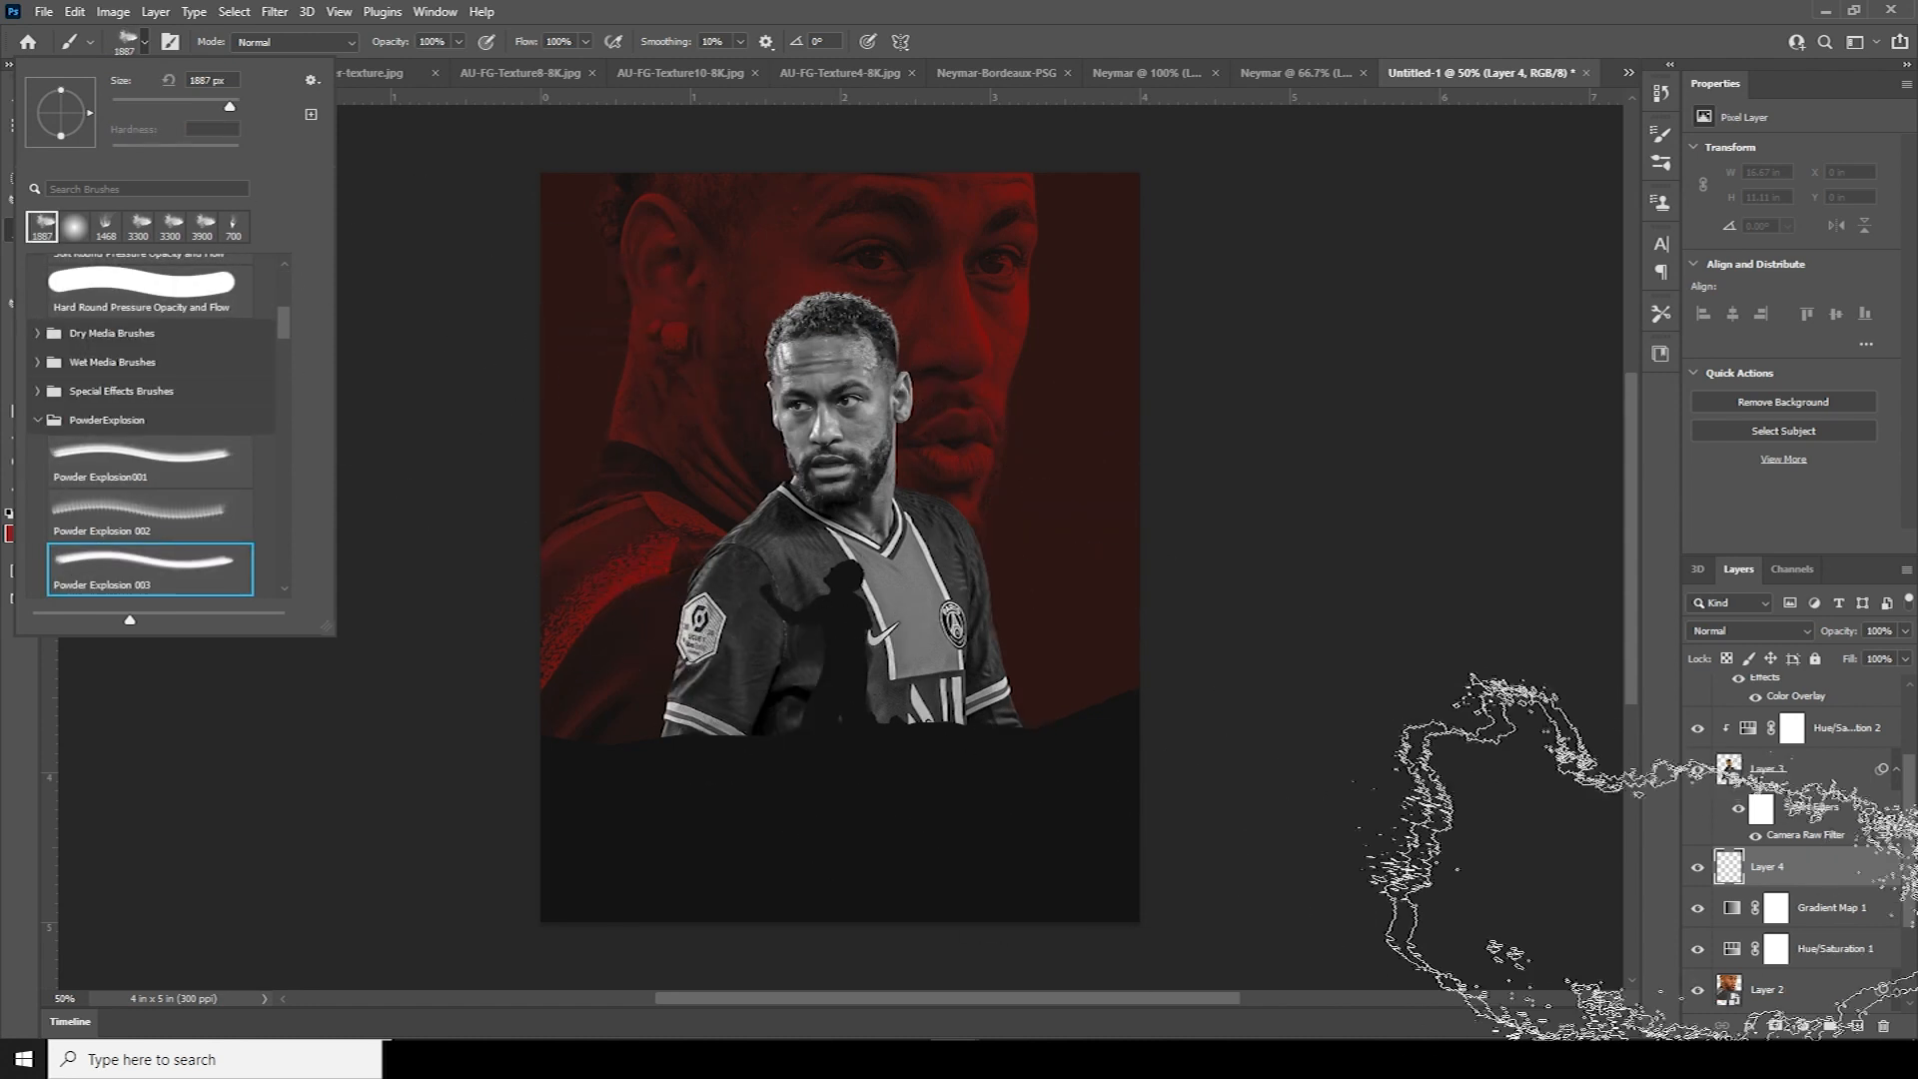
pyautogui.click(1746, 876)
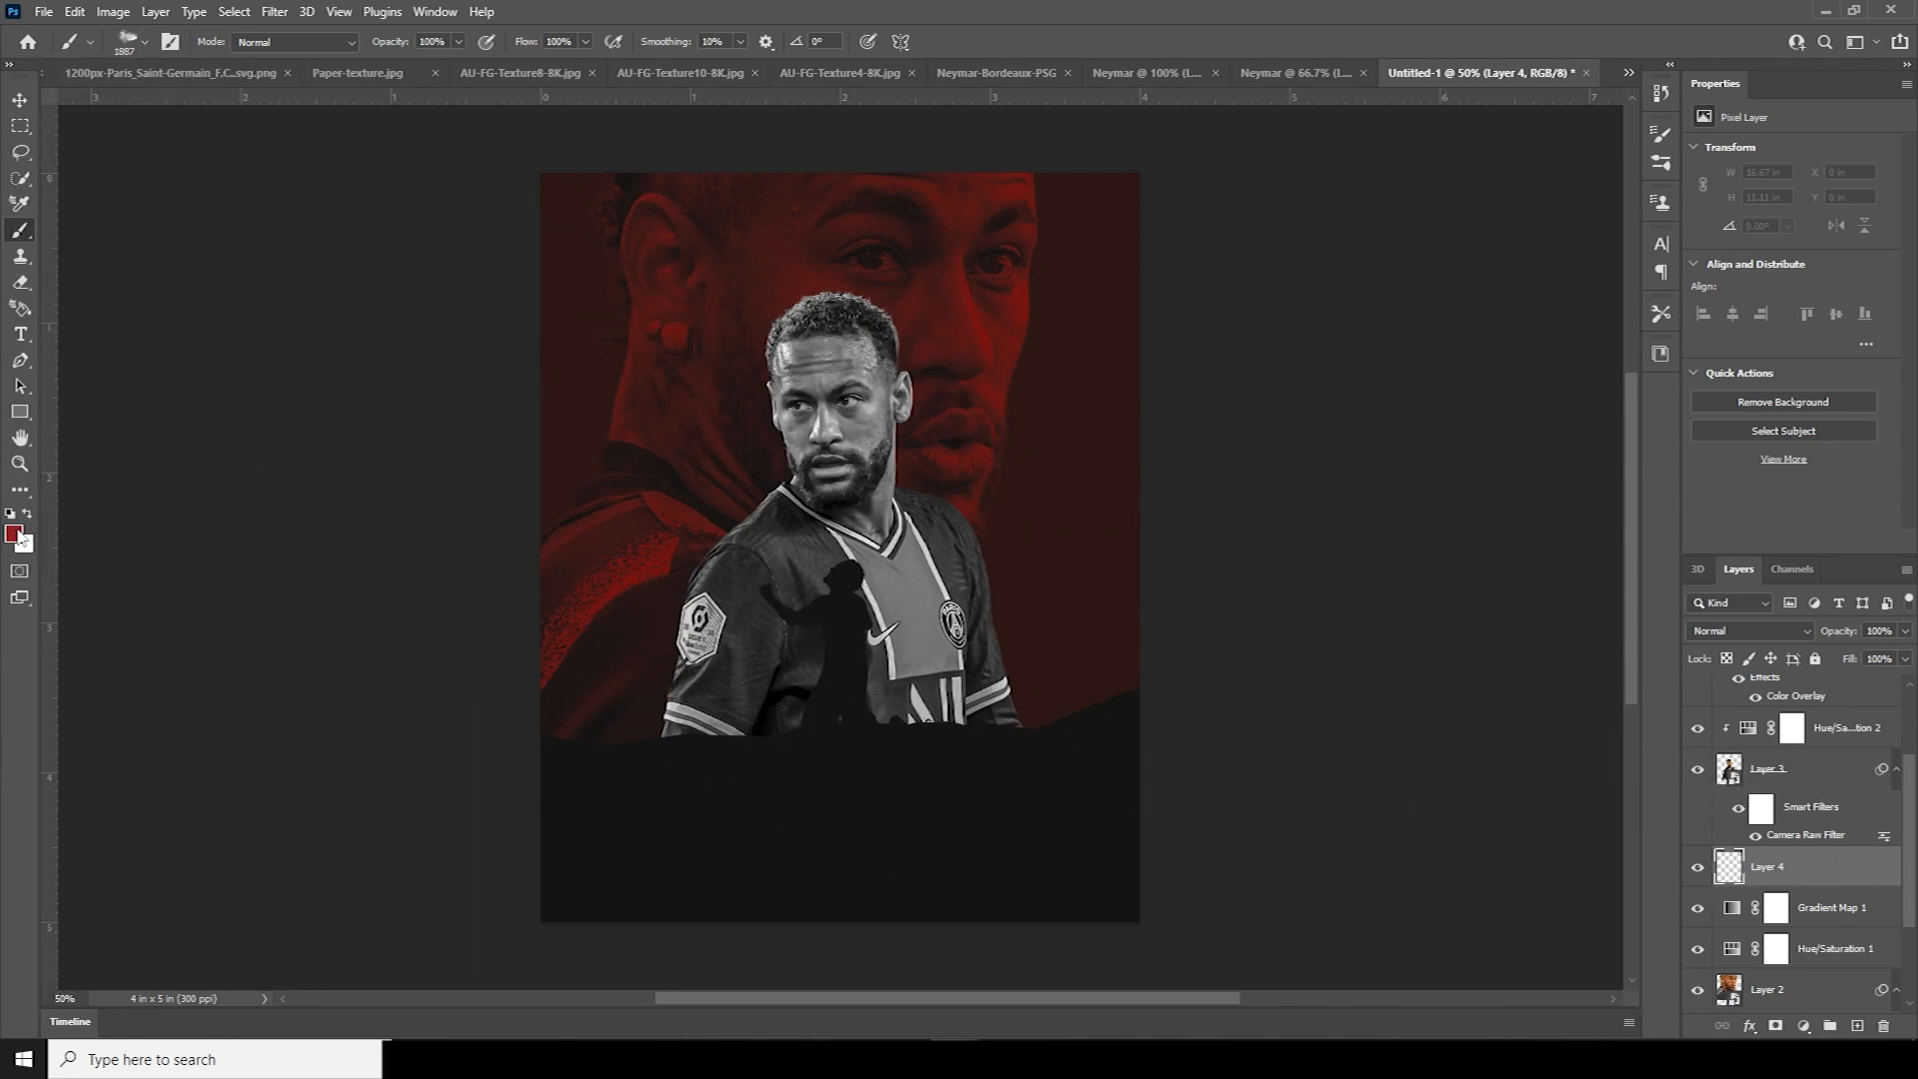
pyautogui.click(18, 536)
pyautogui.moveTo(1288, 735); pyautogui.dragTo(1260, 770)
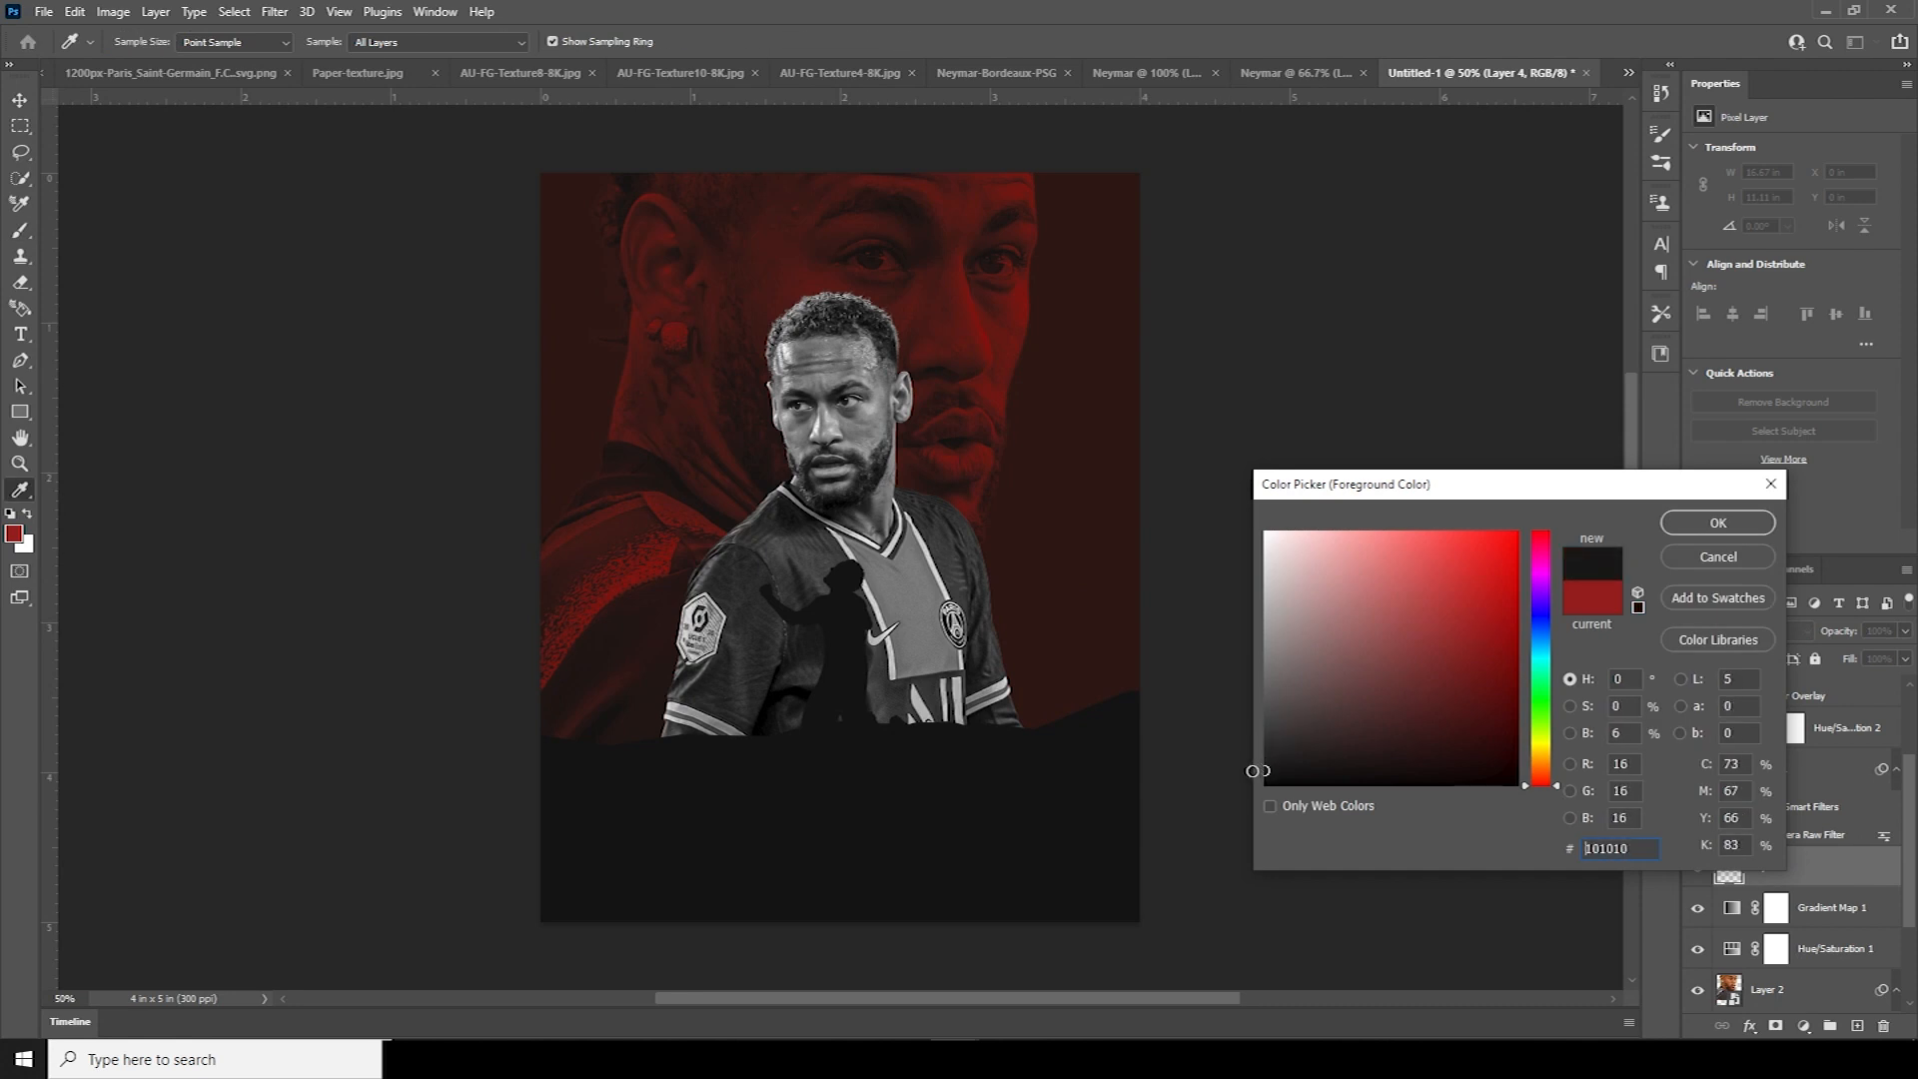
pyautogui.click(1717, 523)
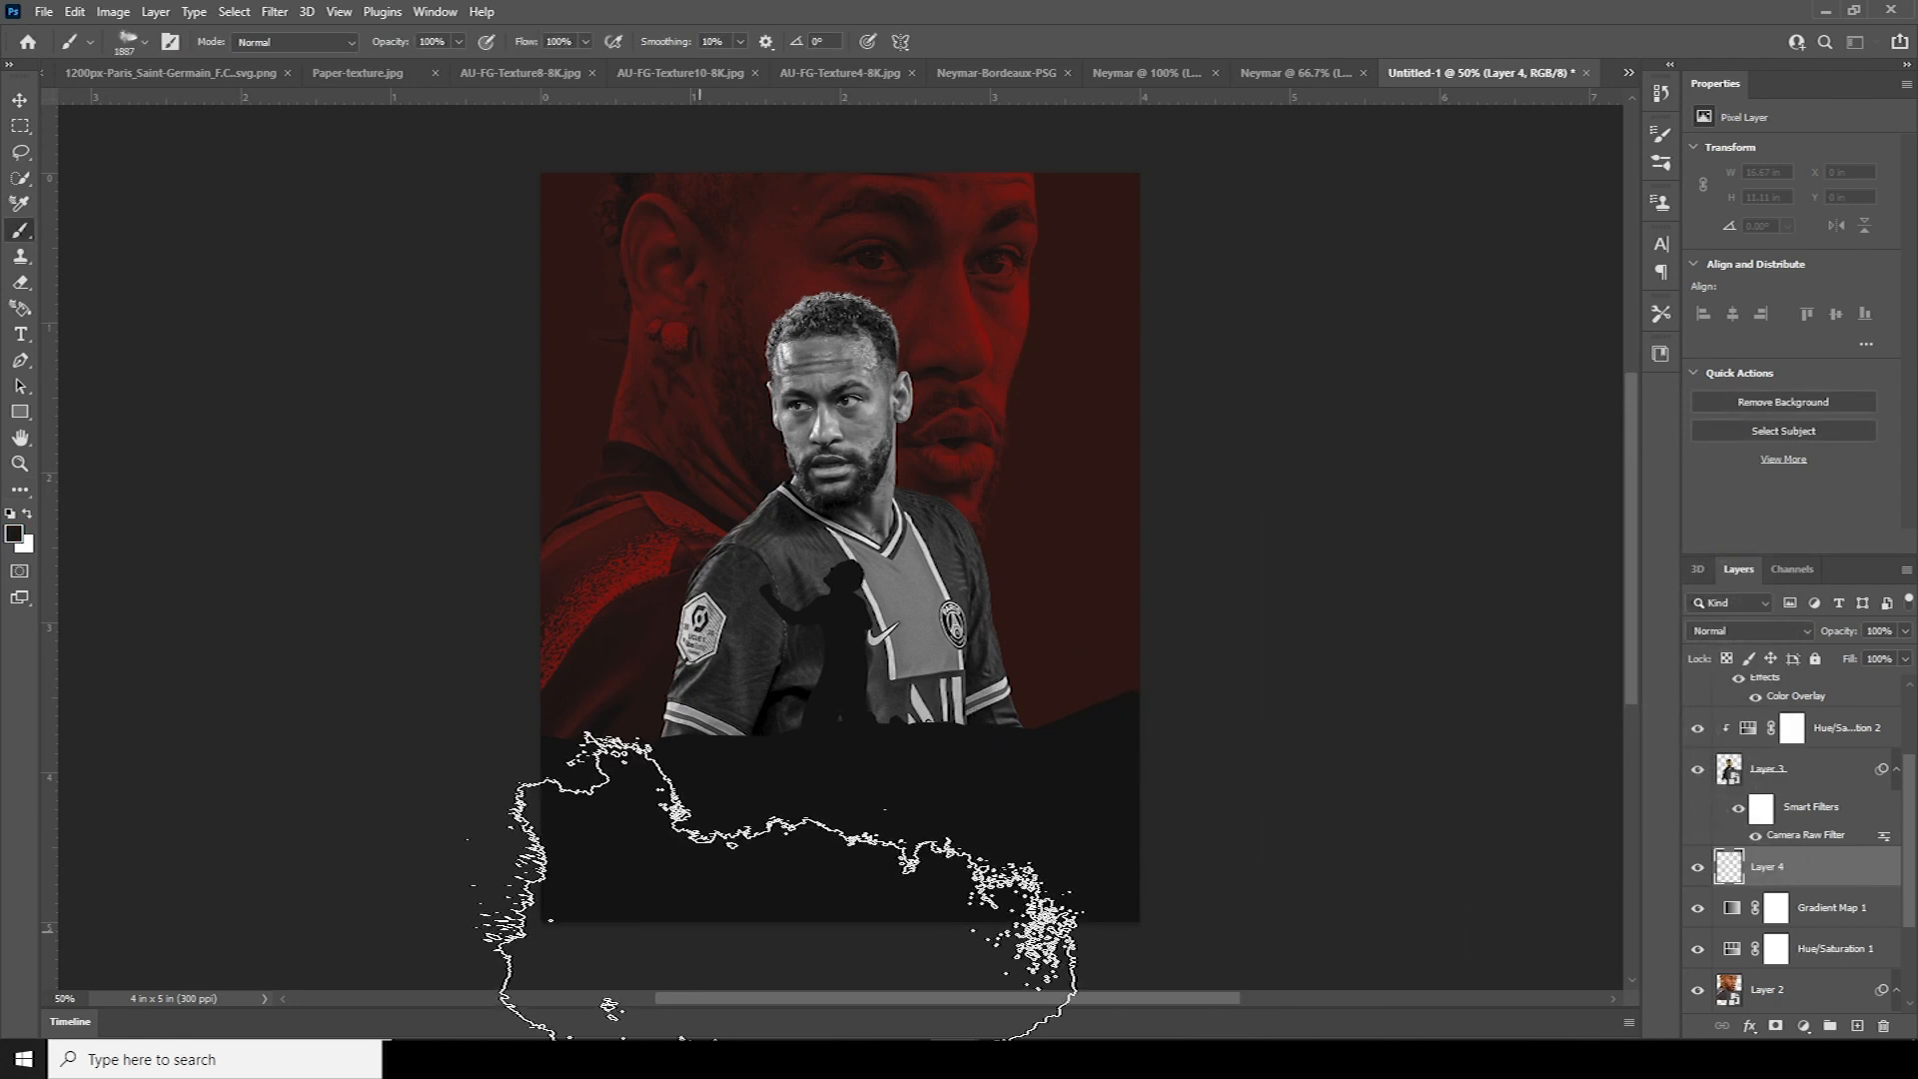
pyautogui.click(648, 892)
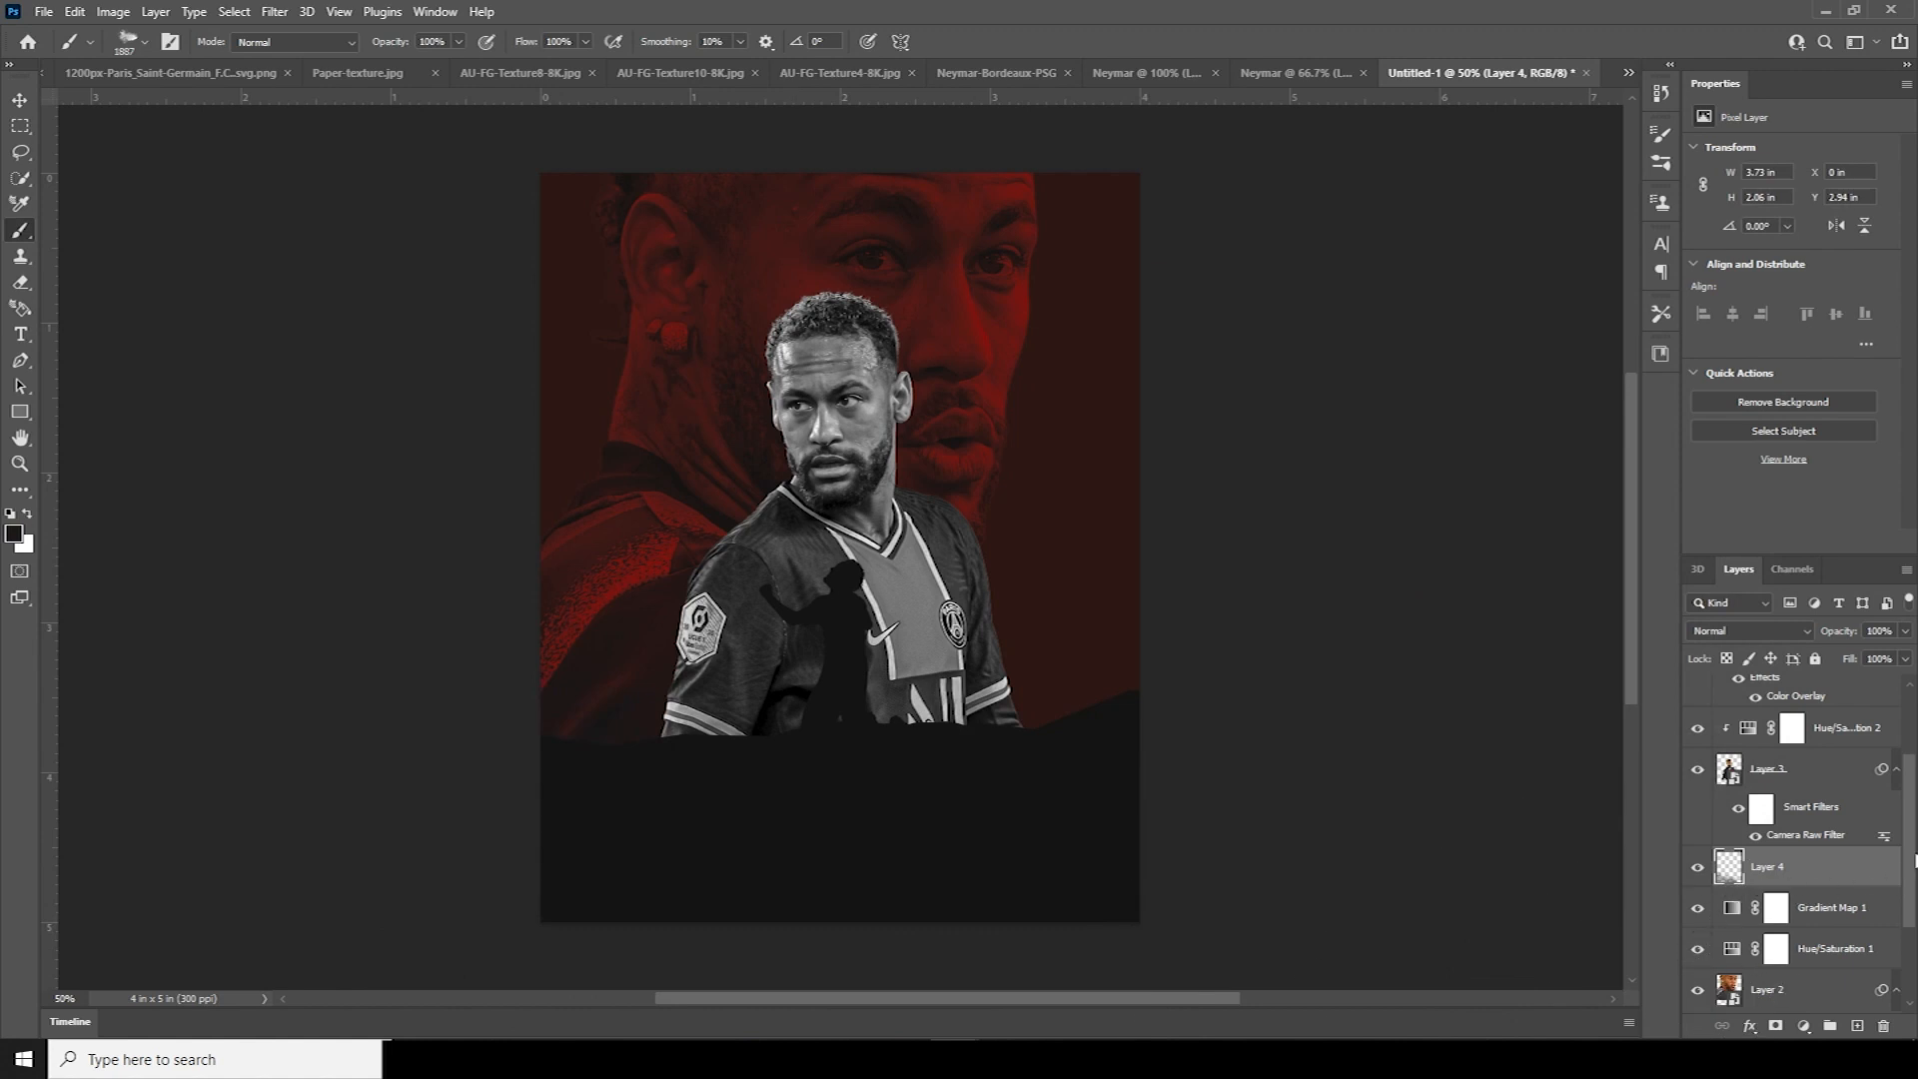
pyautogui.moveTo(1915, 862); pyautogui.dragTo(1915, 777)
# On new Layer 5 above Hue/Saturation 2, stamp dark powder over the player's lower edge at 1600 px
pyautogui.click(1752, 852)
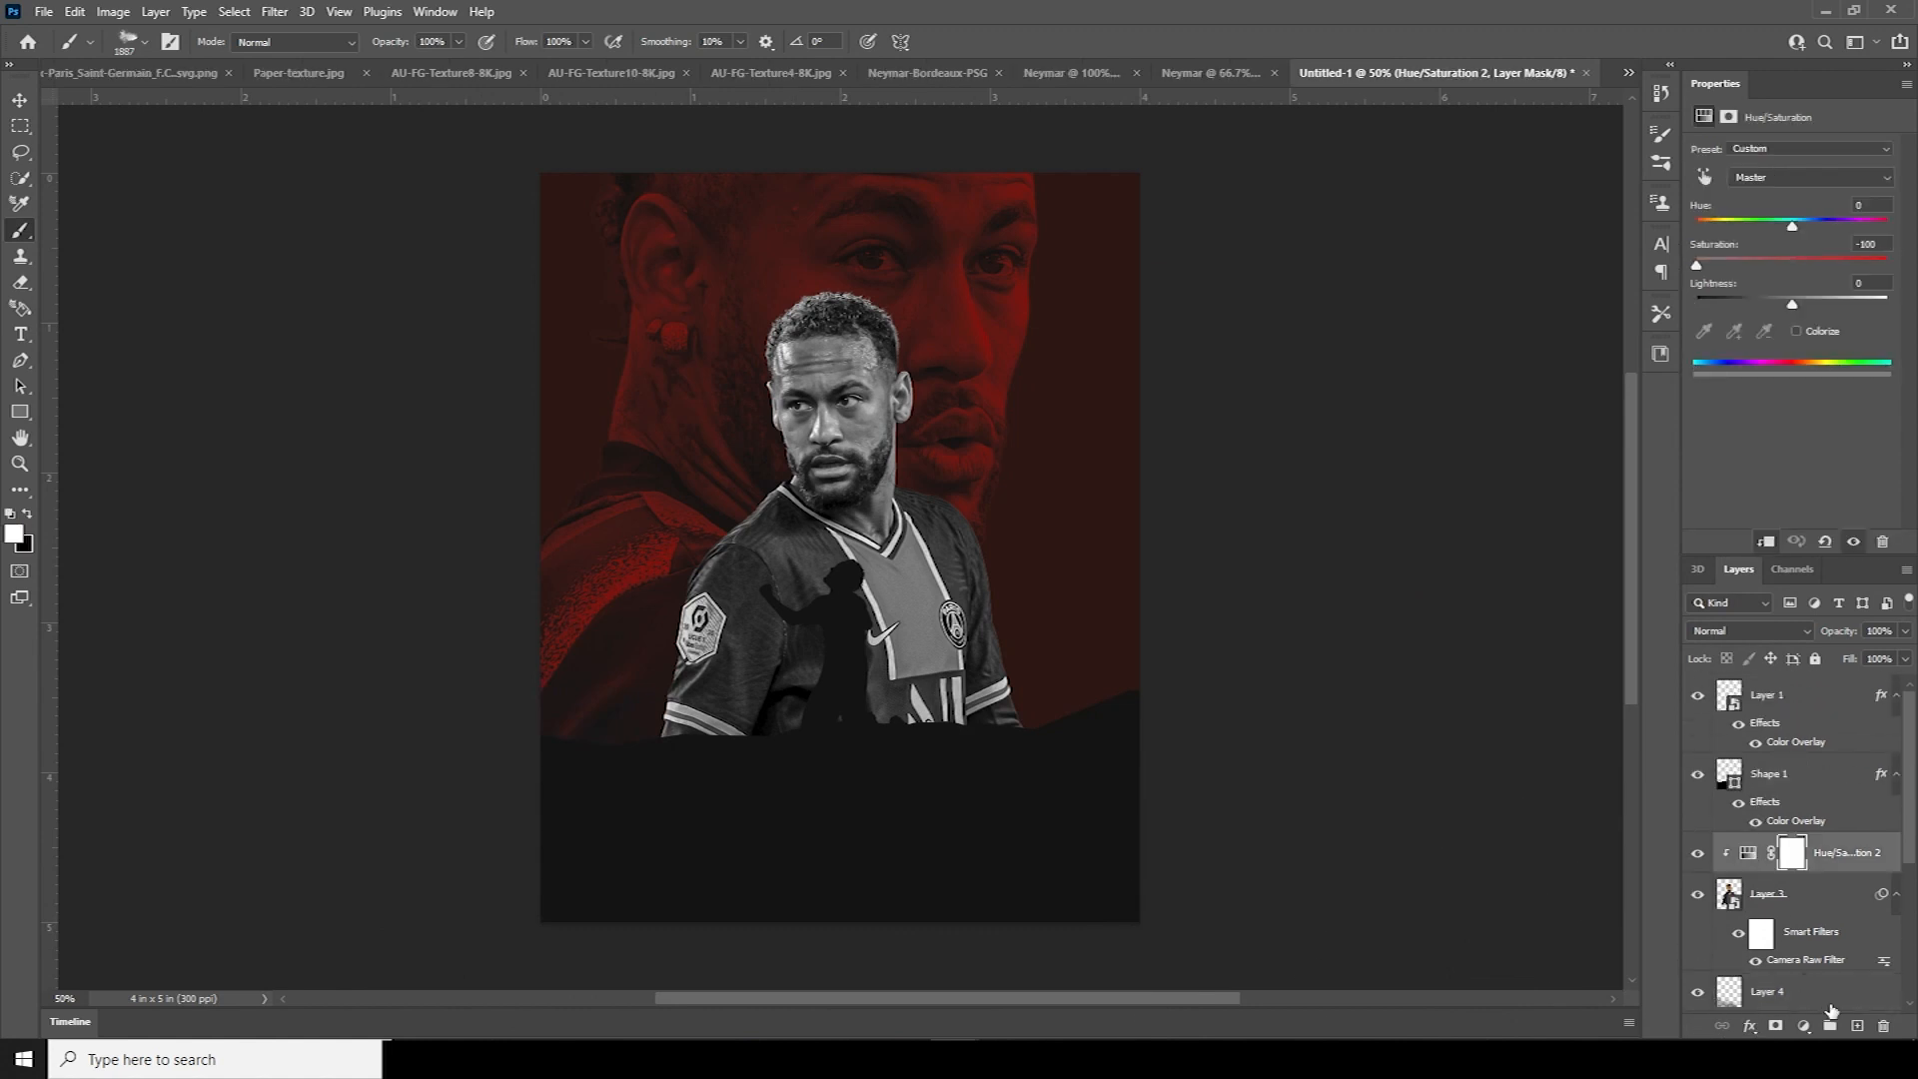
pyautogui.click(1857, 1026)
pyautogui.click(799, 854)
pyautogui.press('[')
pyautogui.press('[')
pyautogui.press('[')
pyautogui.click(1150, 799)
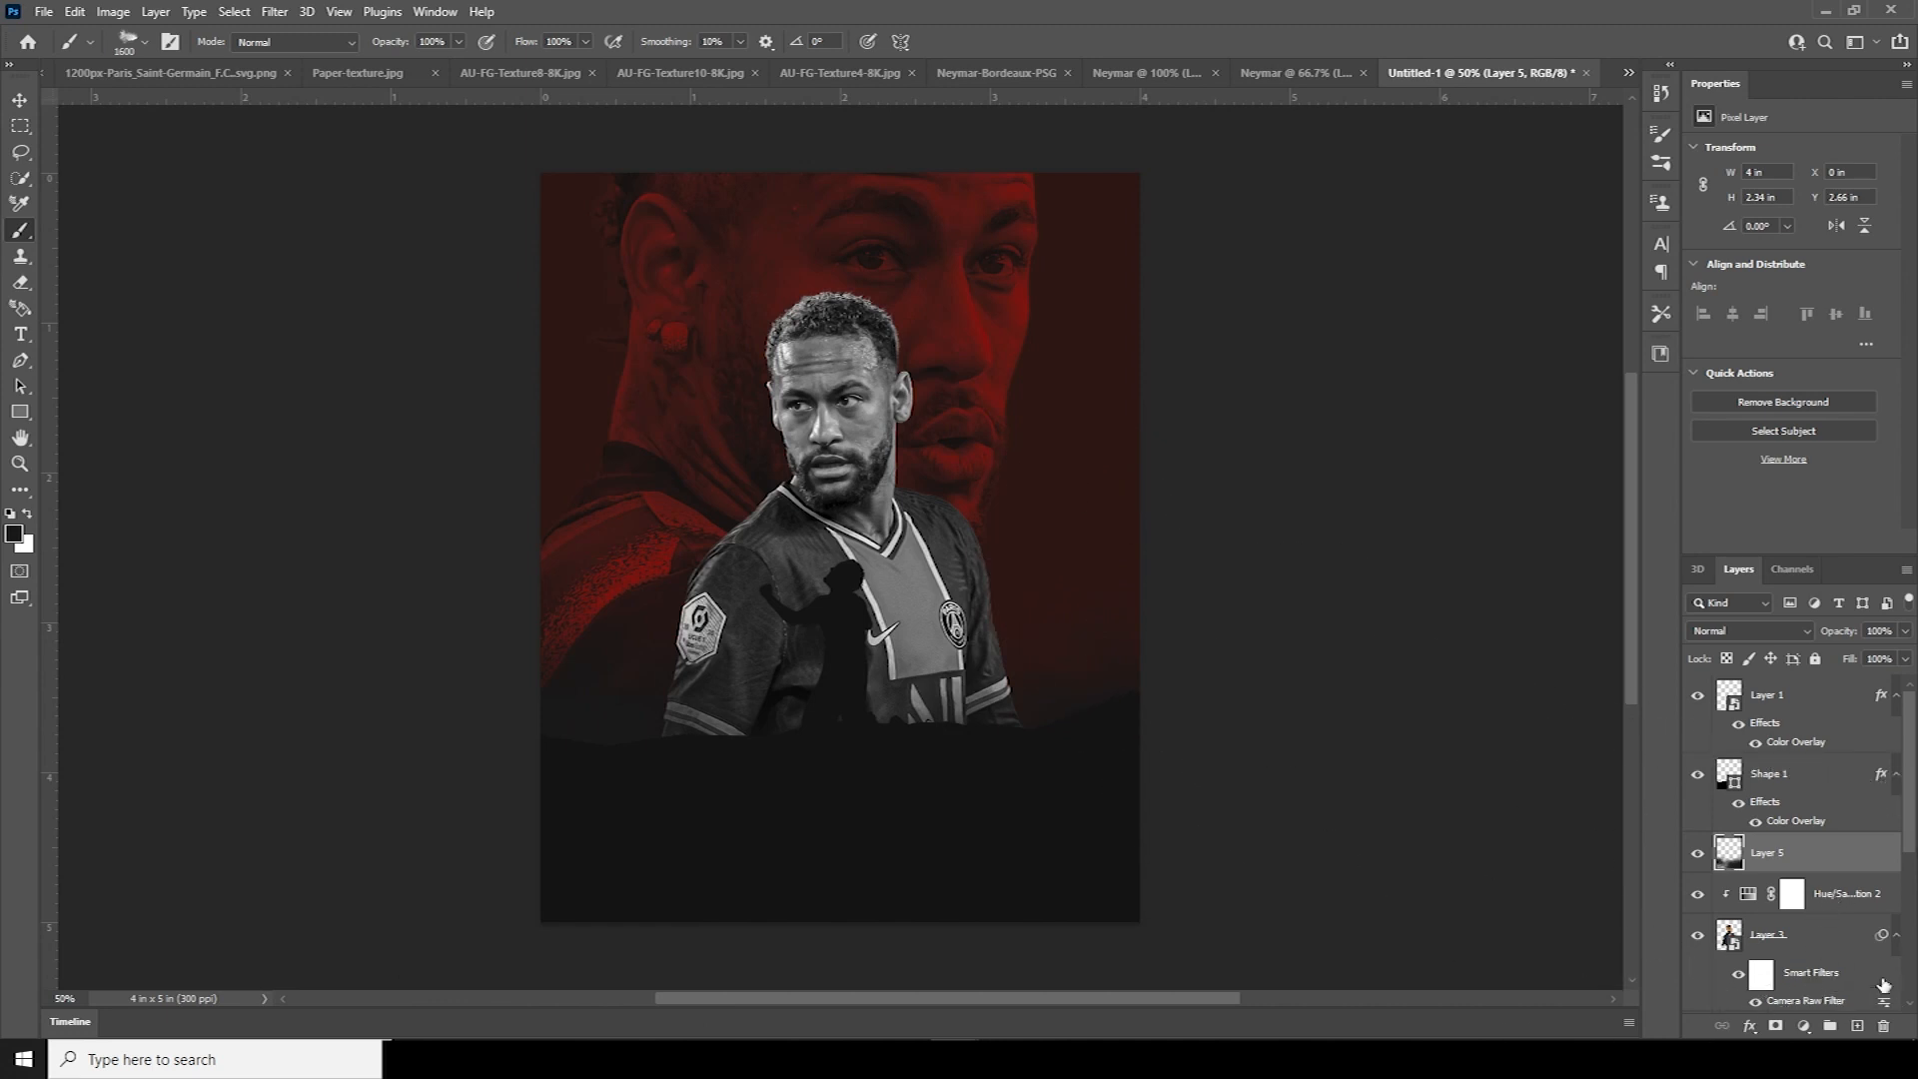
pyautogui.scroll(-3, 1884, 985)
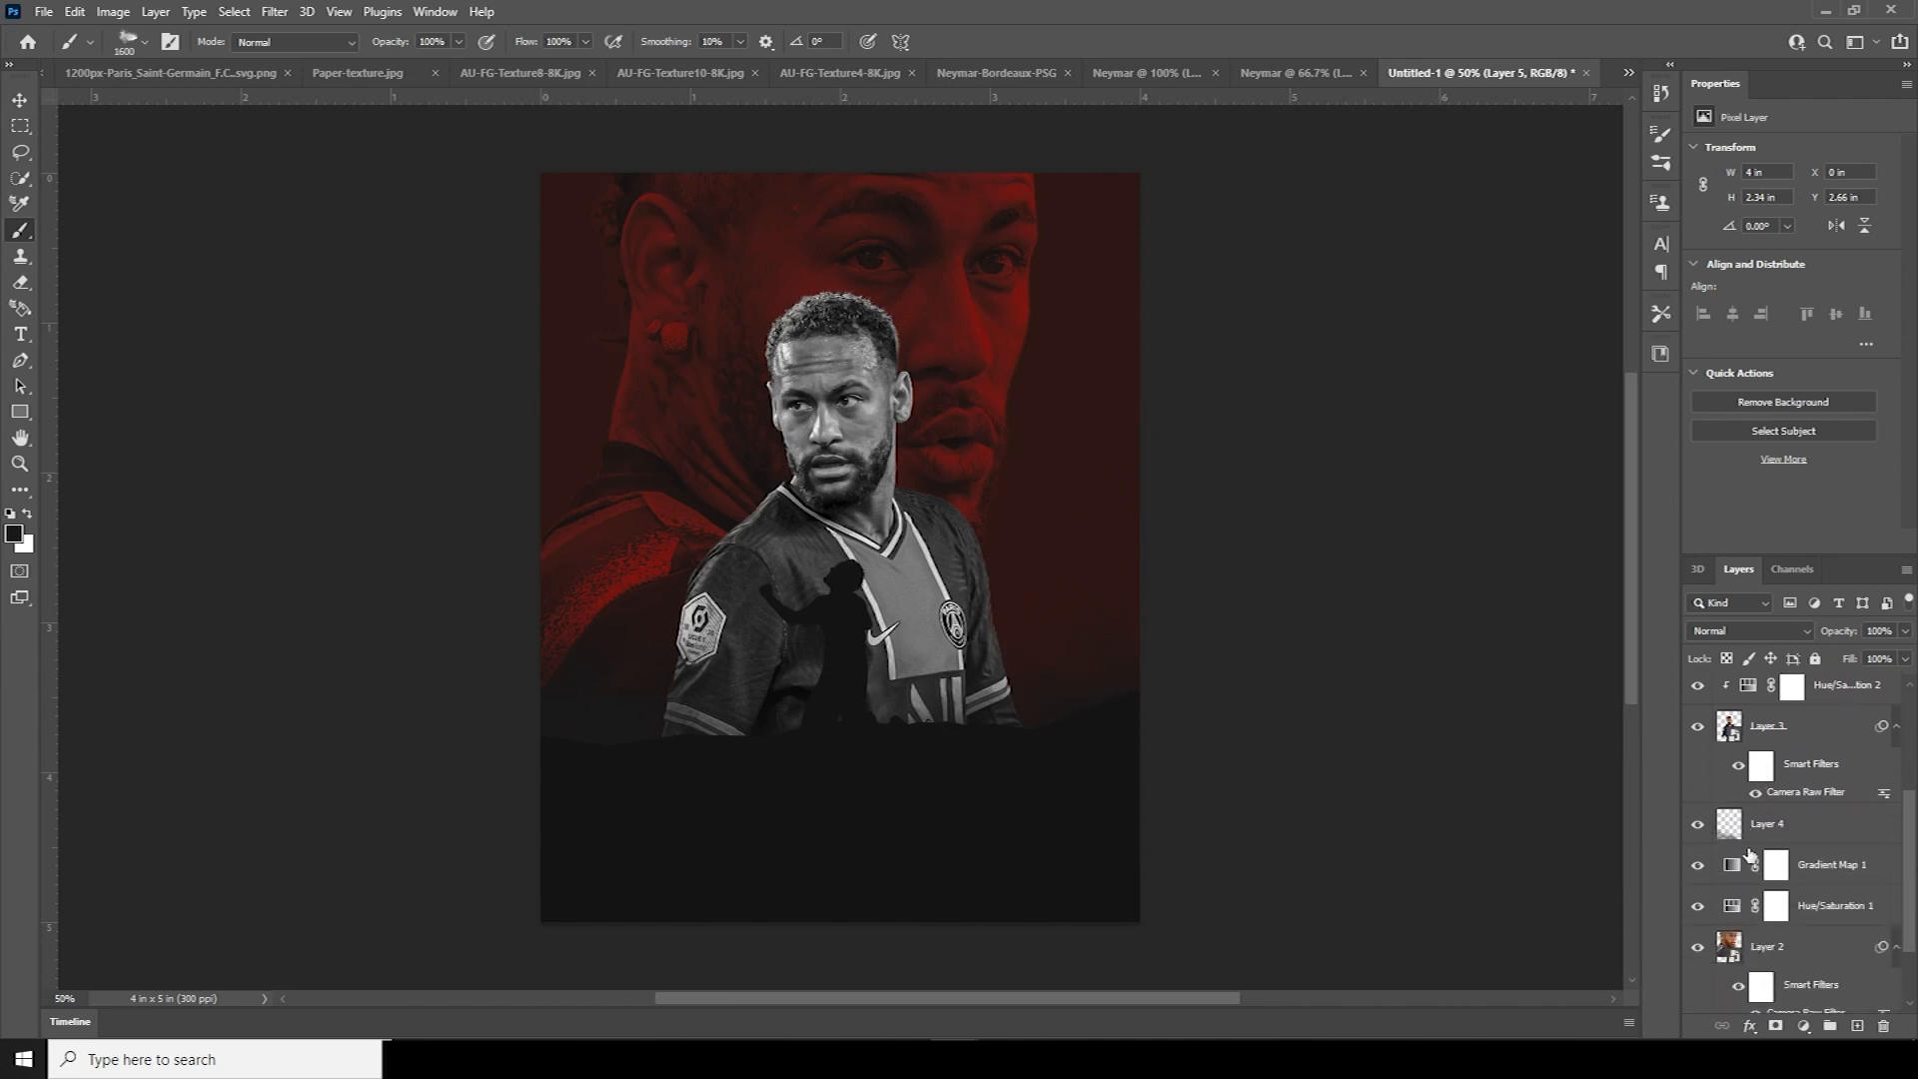
pyautogui.moveTo(1911, 874)
pyautogui.mouseDown()
pyautogui.moveTo(1911, 816)
pyautogui.moveTo(1911, 869)
pyautogui.mouseUp()
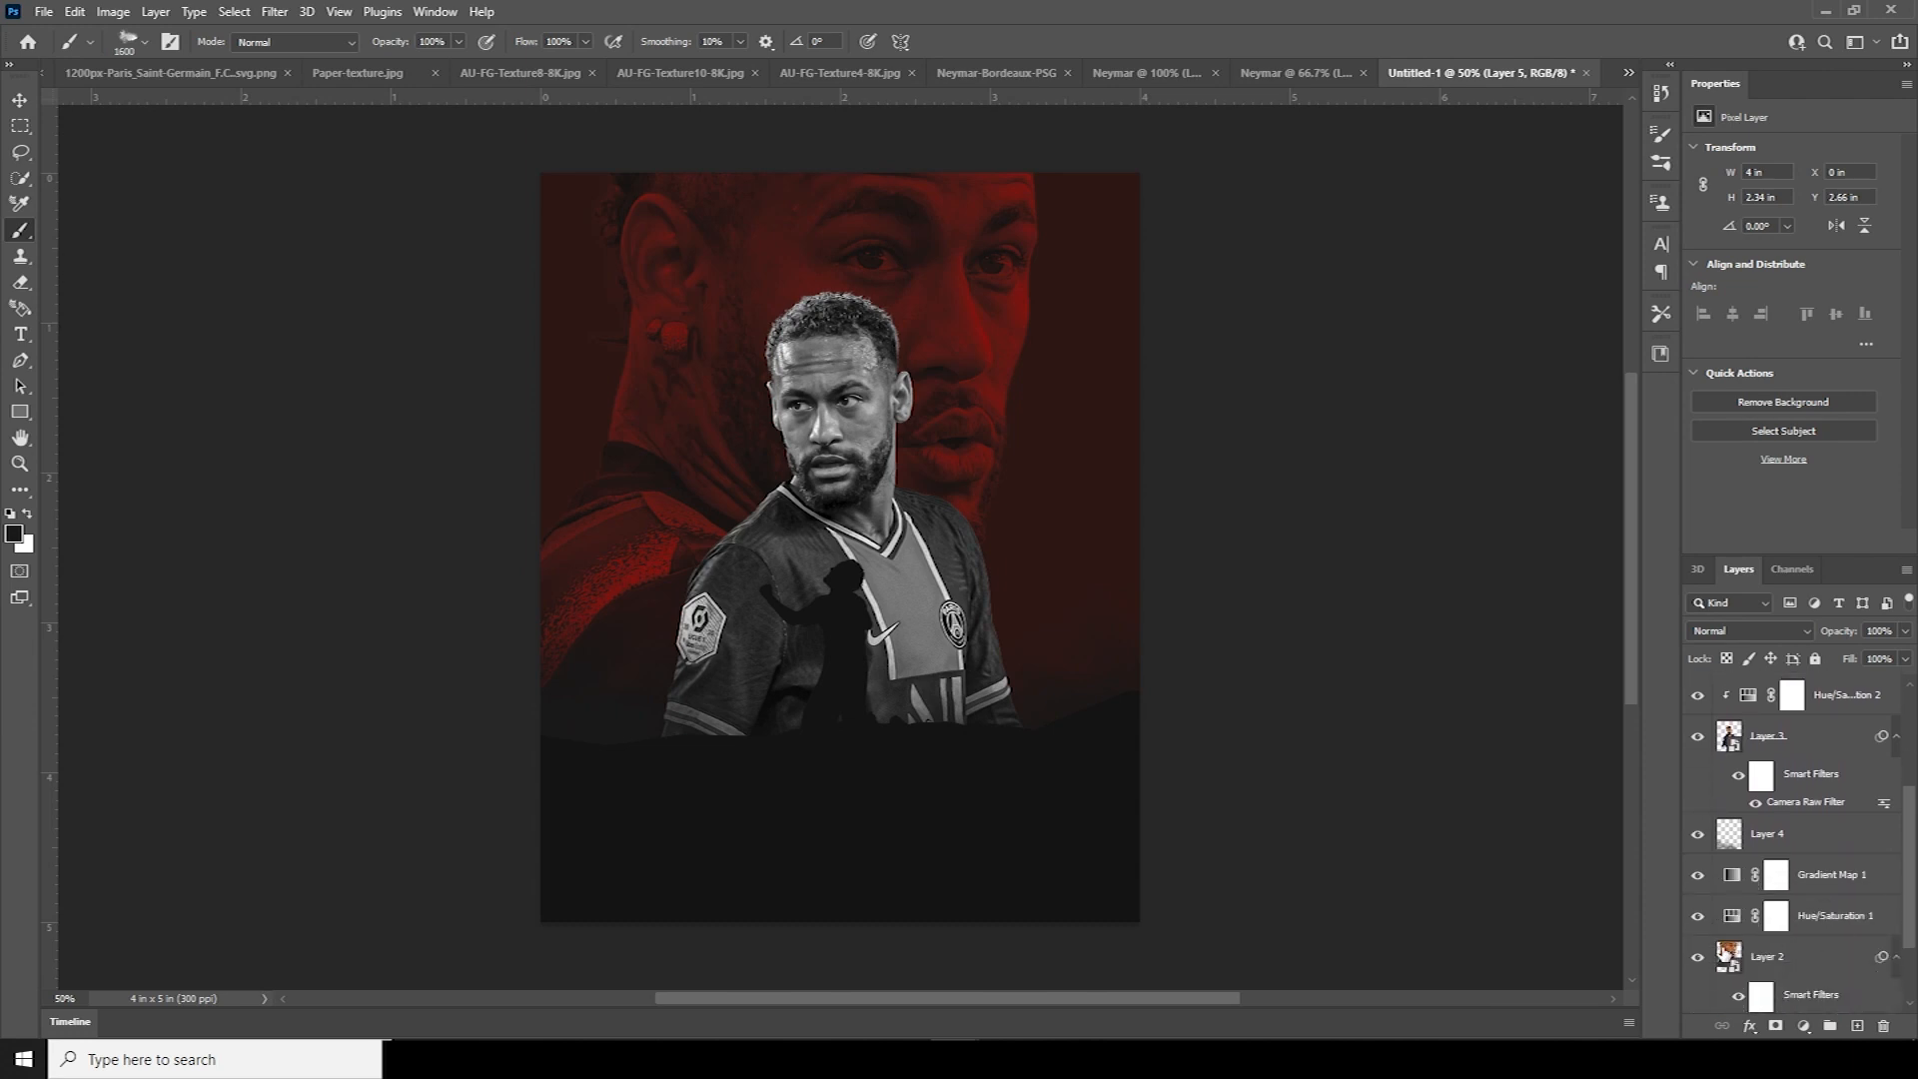
# On new Layer 6 above Layer 4, paint deep red b40000 smoke across the lower poster
pyautogui.click(1736, 850)
pyautogui.click(1857, 1027)
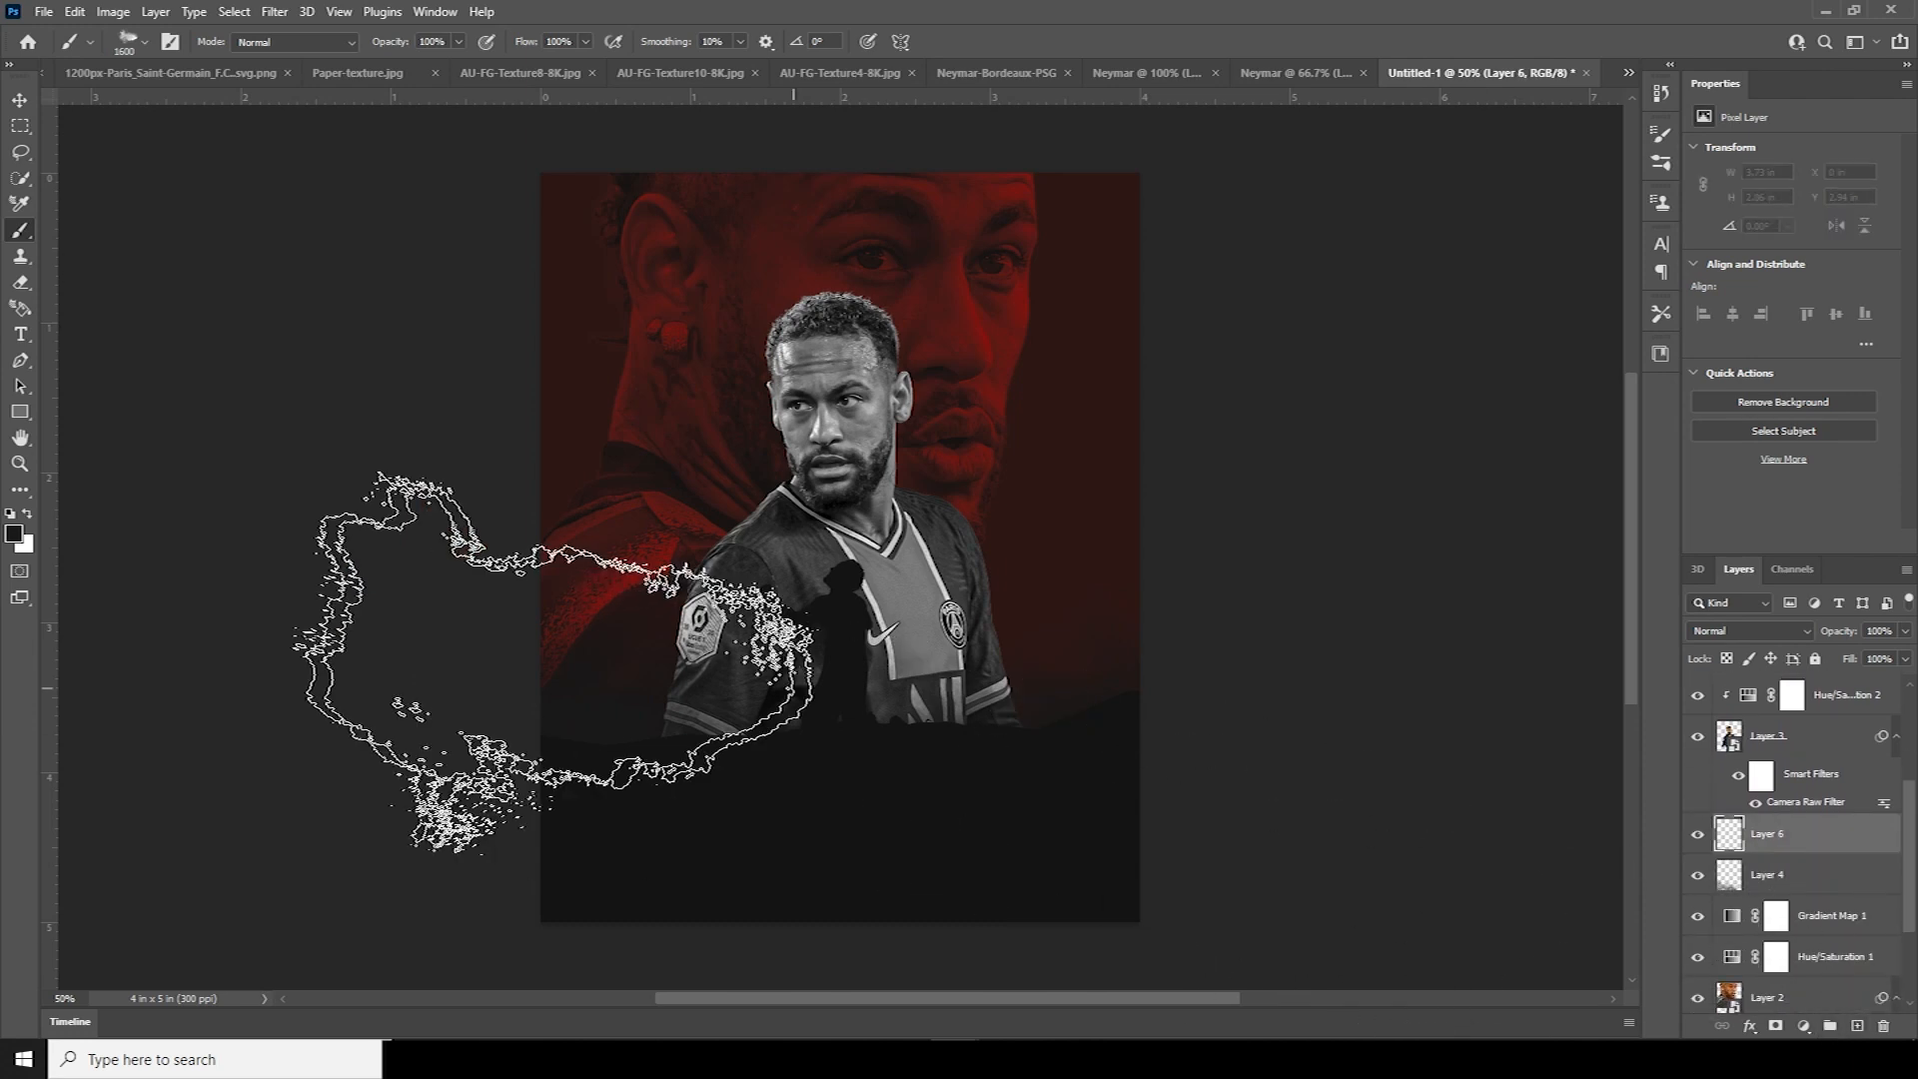
pyautogui.click(16, 539)
pyautogui.moveTo(1507, 607); pyautogui.dragTo(1520, 606)
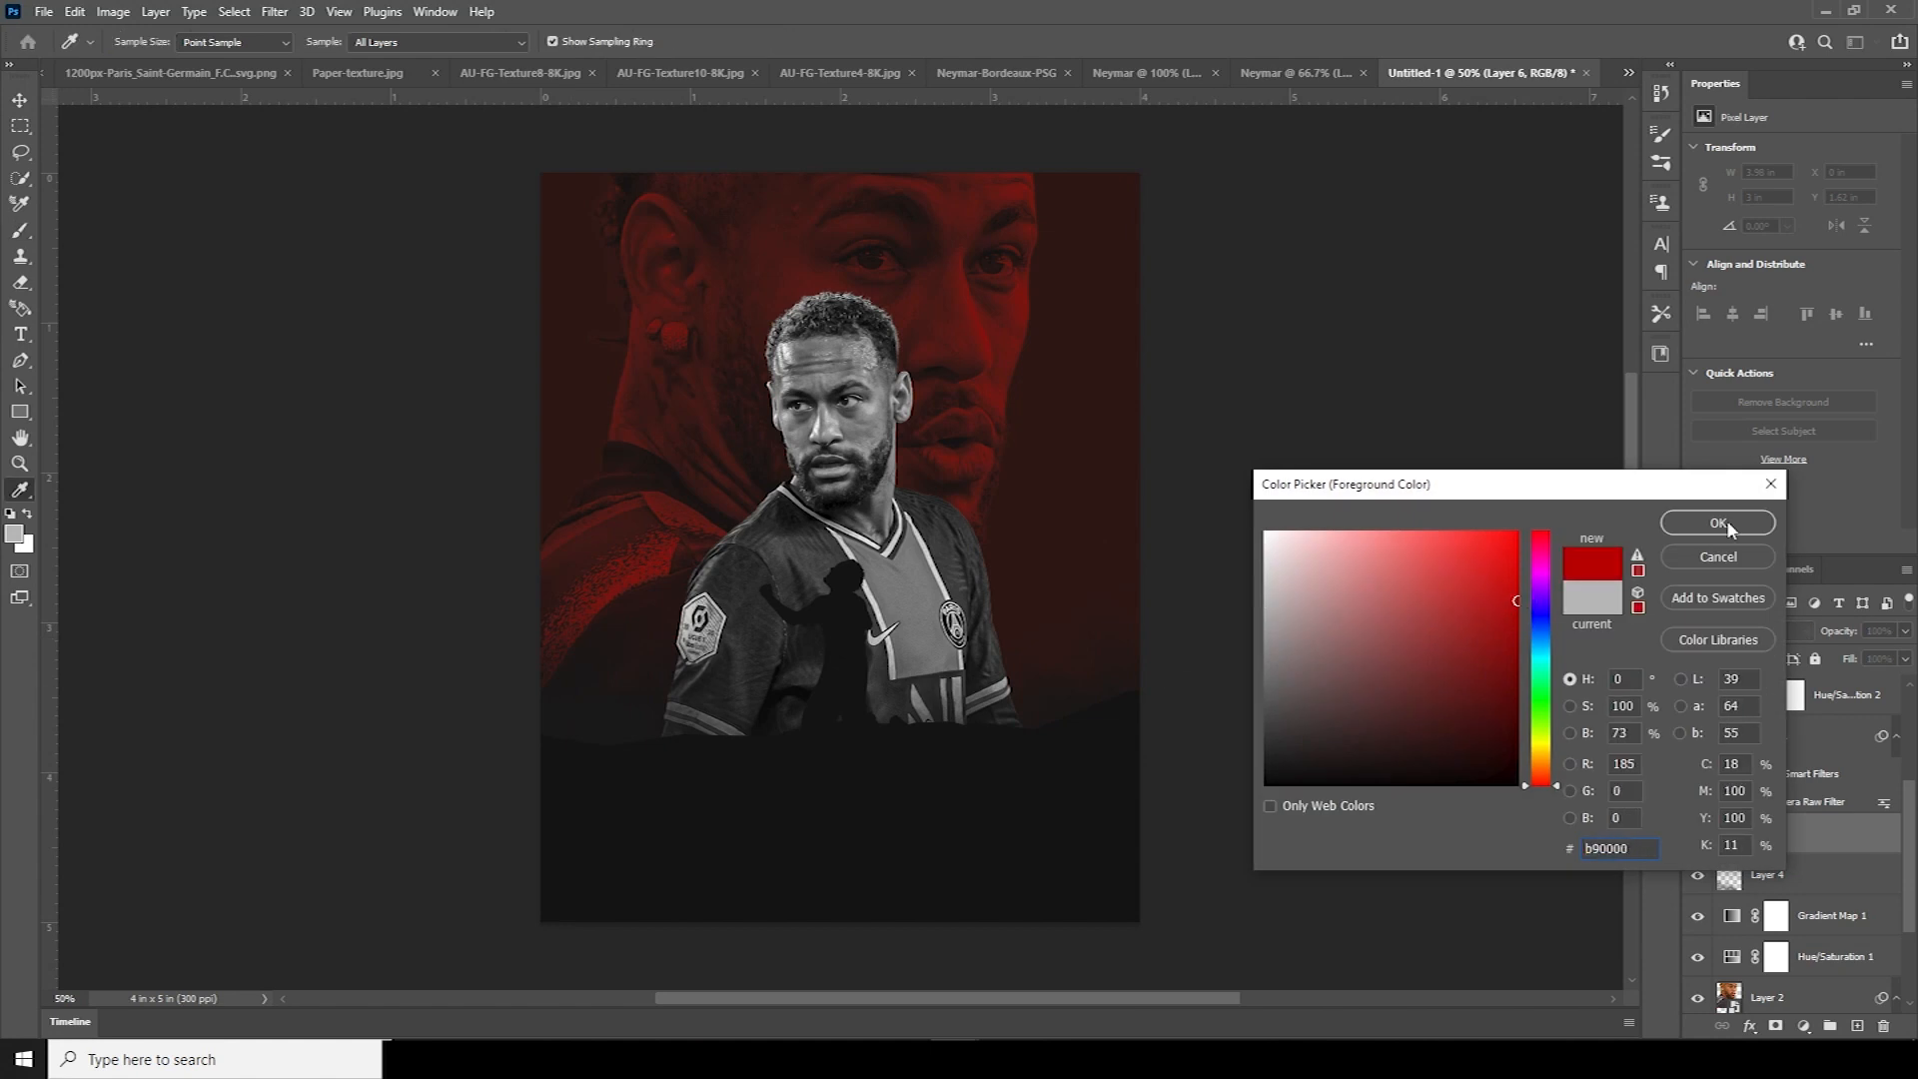
pyautogui.click(1718, 522)
pyautogui.press('b')
pyautogui.moveTo(909, 884)
pyautogui.mouseDown()
pyautogui.moveTo(501, 781)
pyautogui.moveTo(515, 964)
pyautogui.moveTo(508, 887)
pyautogui.moveTo(1093, 1004)
pyautogui.moveTo(1146, 846)
pyautogui.moveTo(1138, 770)
pyautogui.moveTo(1017, 961)
pyautogui.mouseUp()
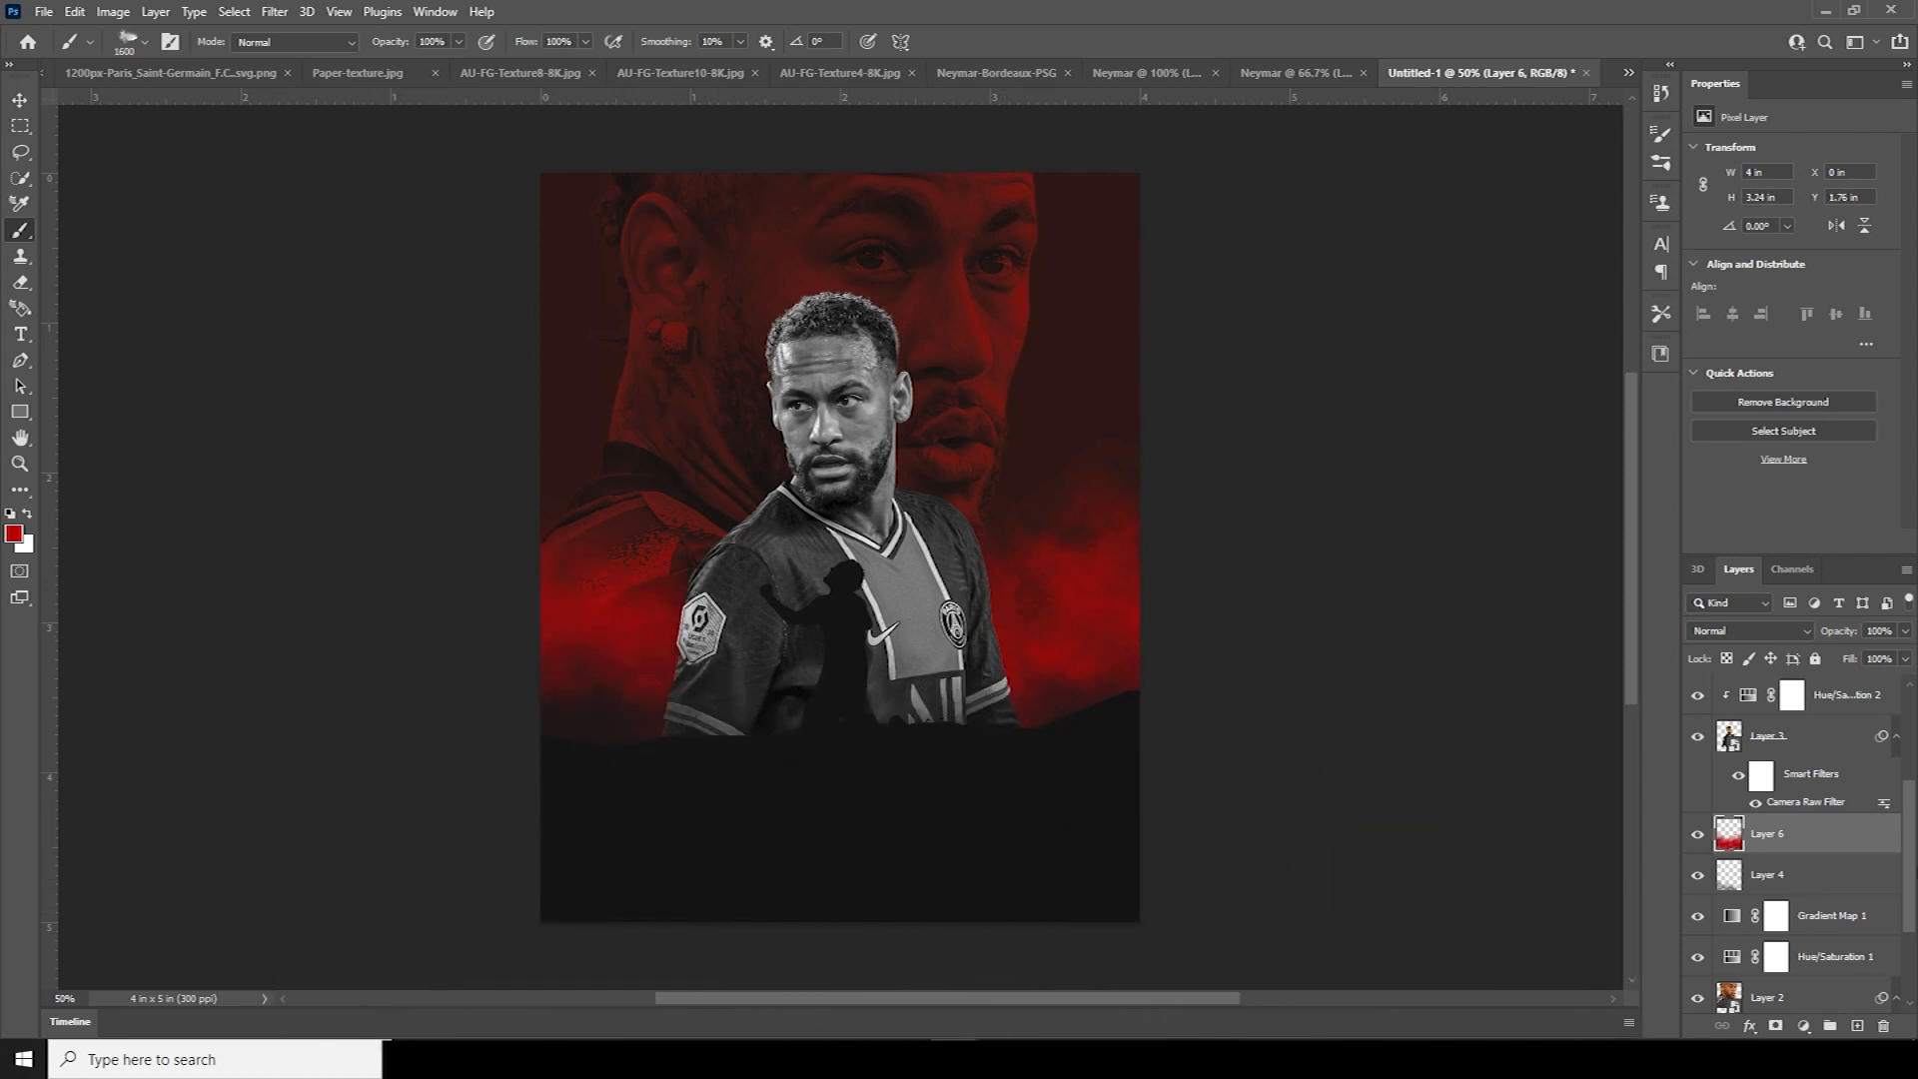
pyautogui.scroll(3, 1906, 772)
# Add Layer 7 above Layer 5 and pick a pale pink foreground colour
pyautogui.click(1760, 796)
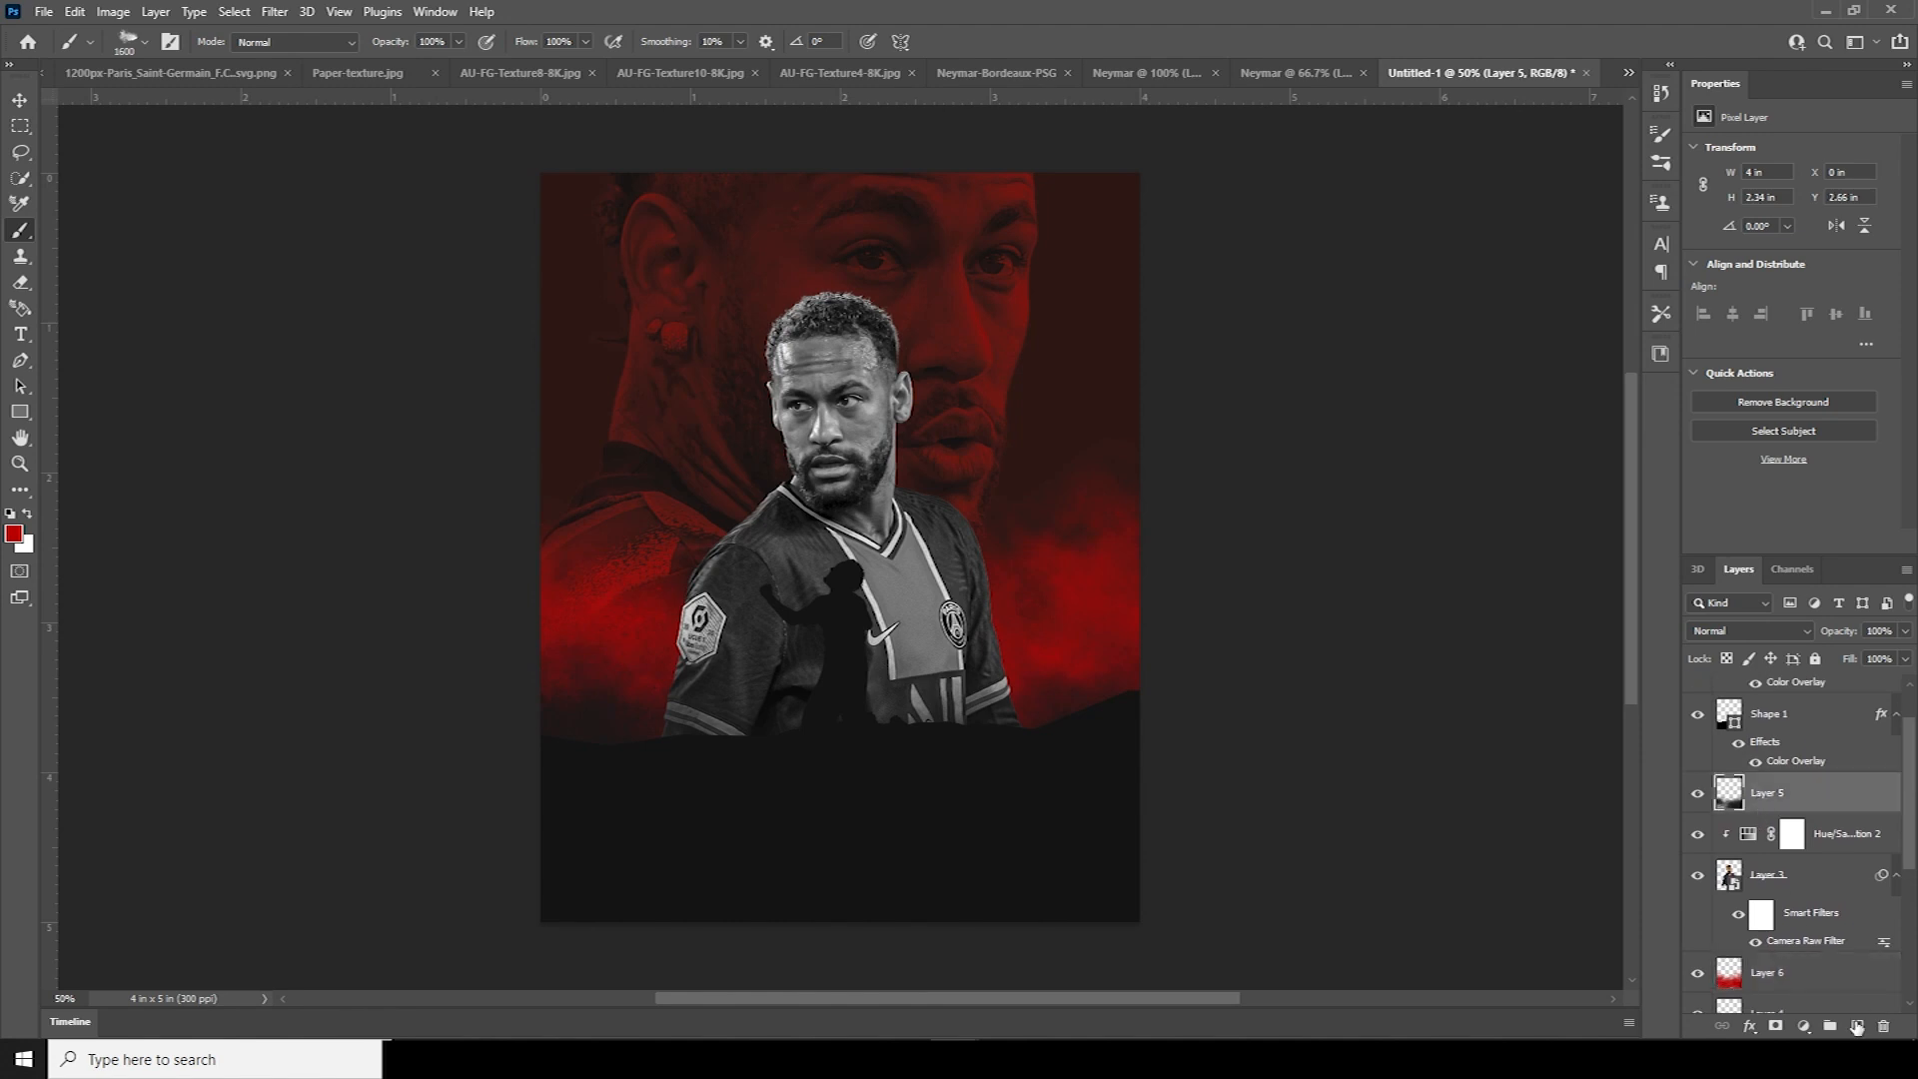
pyautogui.click(1857, 1026)
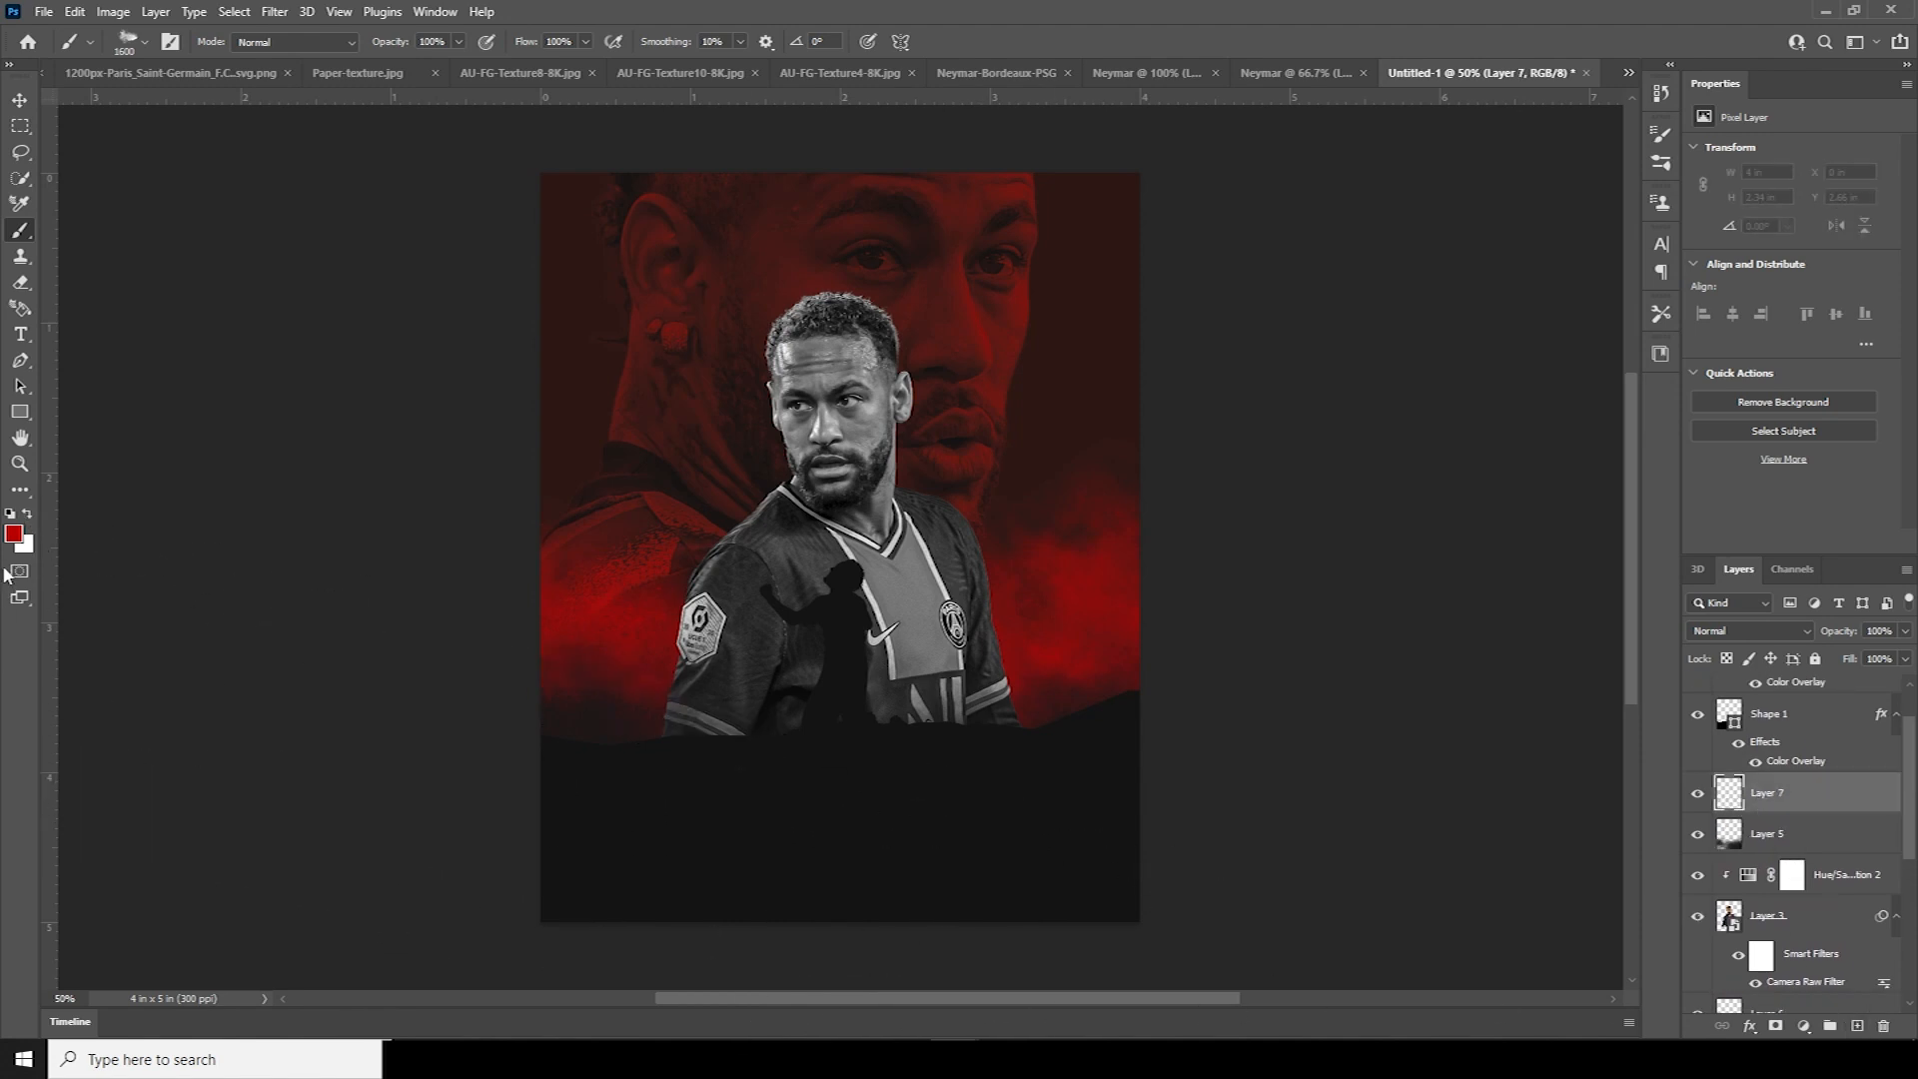
pyautogui.click(15, 535)
pyautogui.moveTo(1282, 608); pyautogui.dragTo(1294, 585)
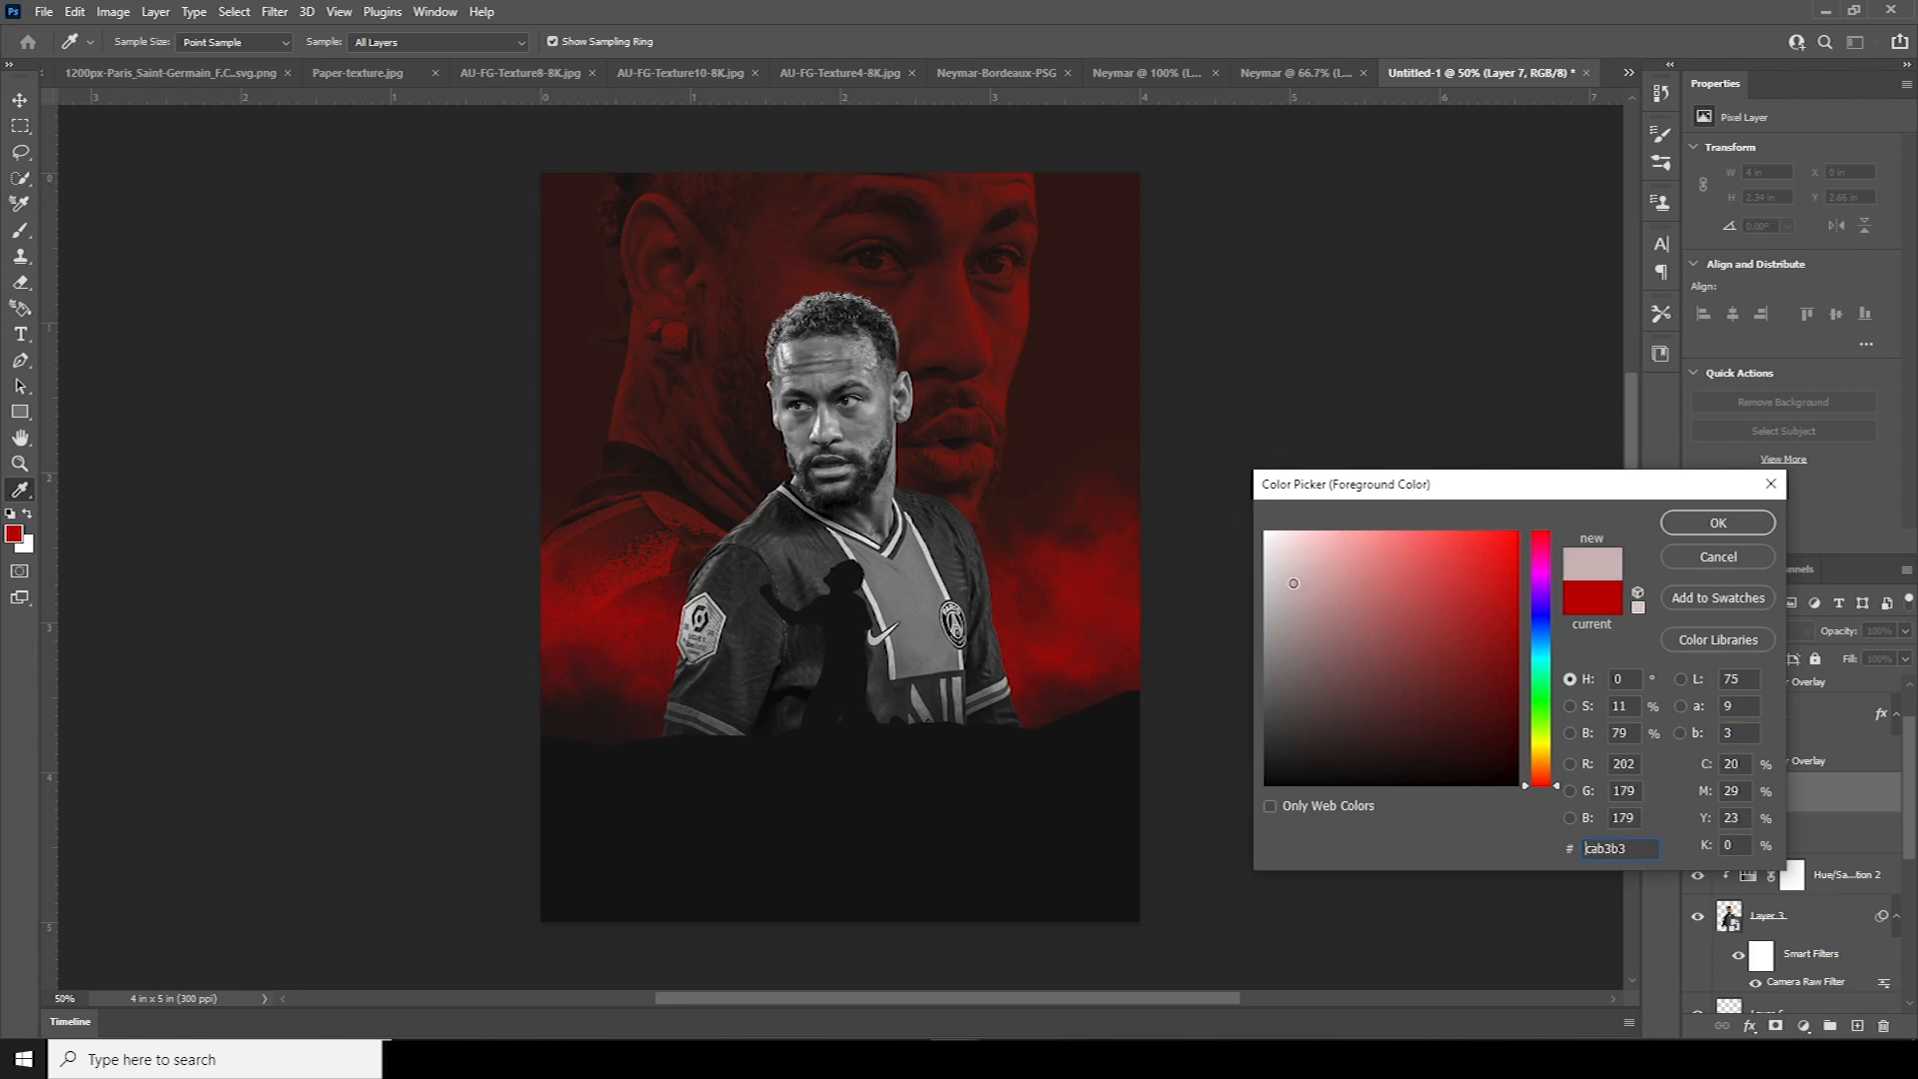
# Paint pale pink mist along the jersey bottom and the poster's lower left on Layer 7
pyautogui.click(1719, 522)
pyautogui.moveTo(956, 864)
pyautogui.mouseDown()
pyautogui.moveTo(879, 839)
pyautogui.moveTo(849, 889)
pyautogui.moveTo(645, 874)
pyautogui.mouseUp()
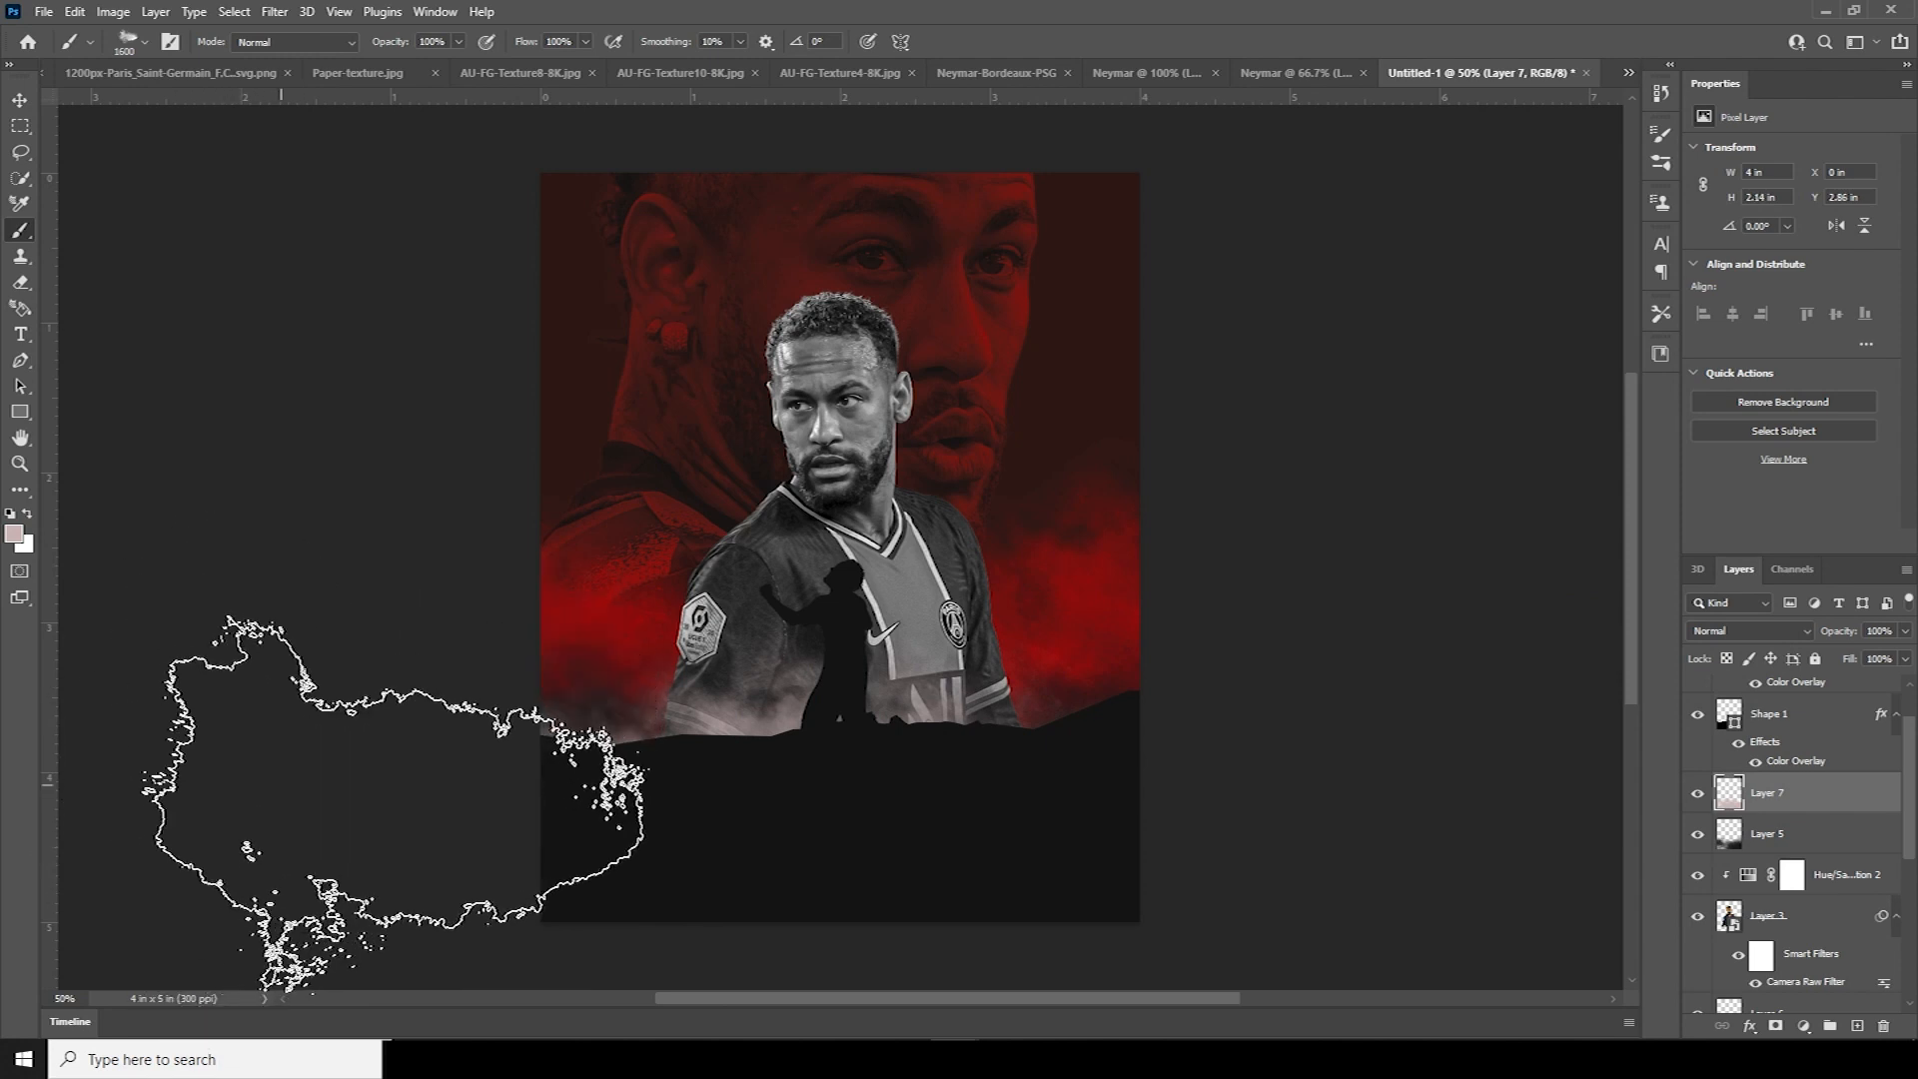
pyautogui.click(490, 722)
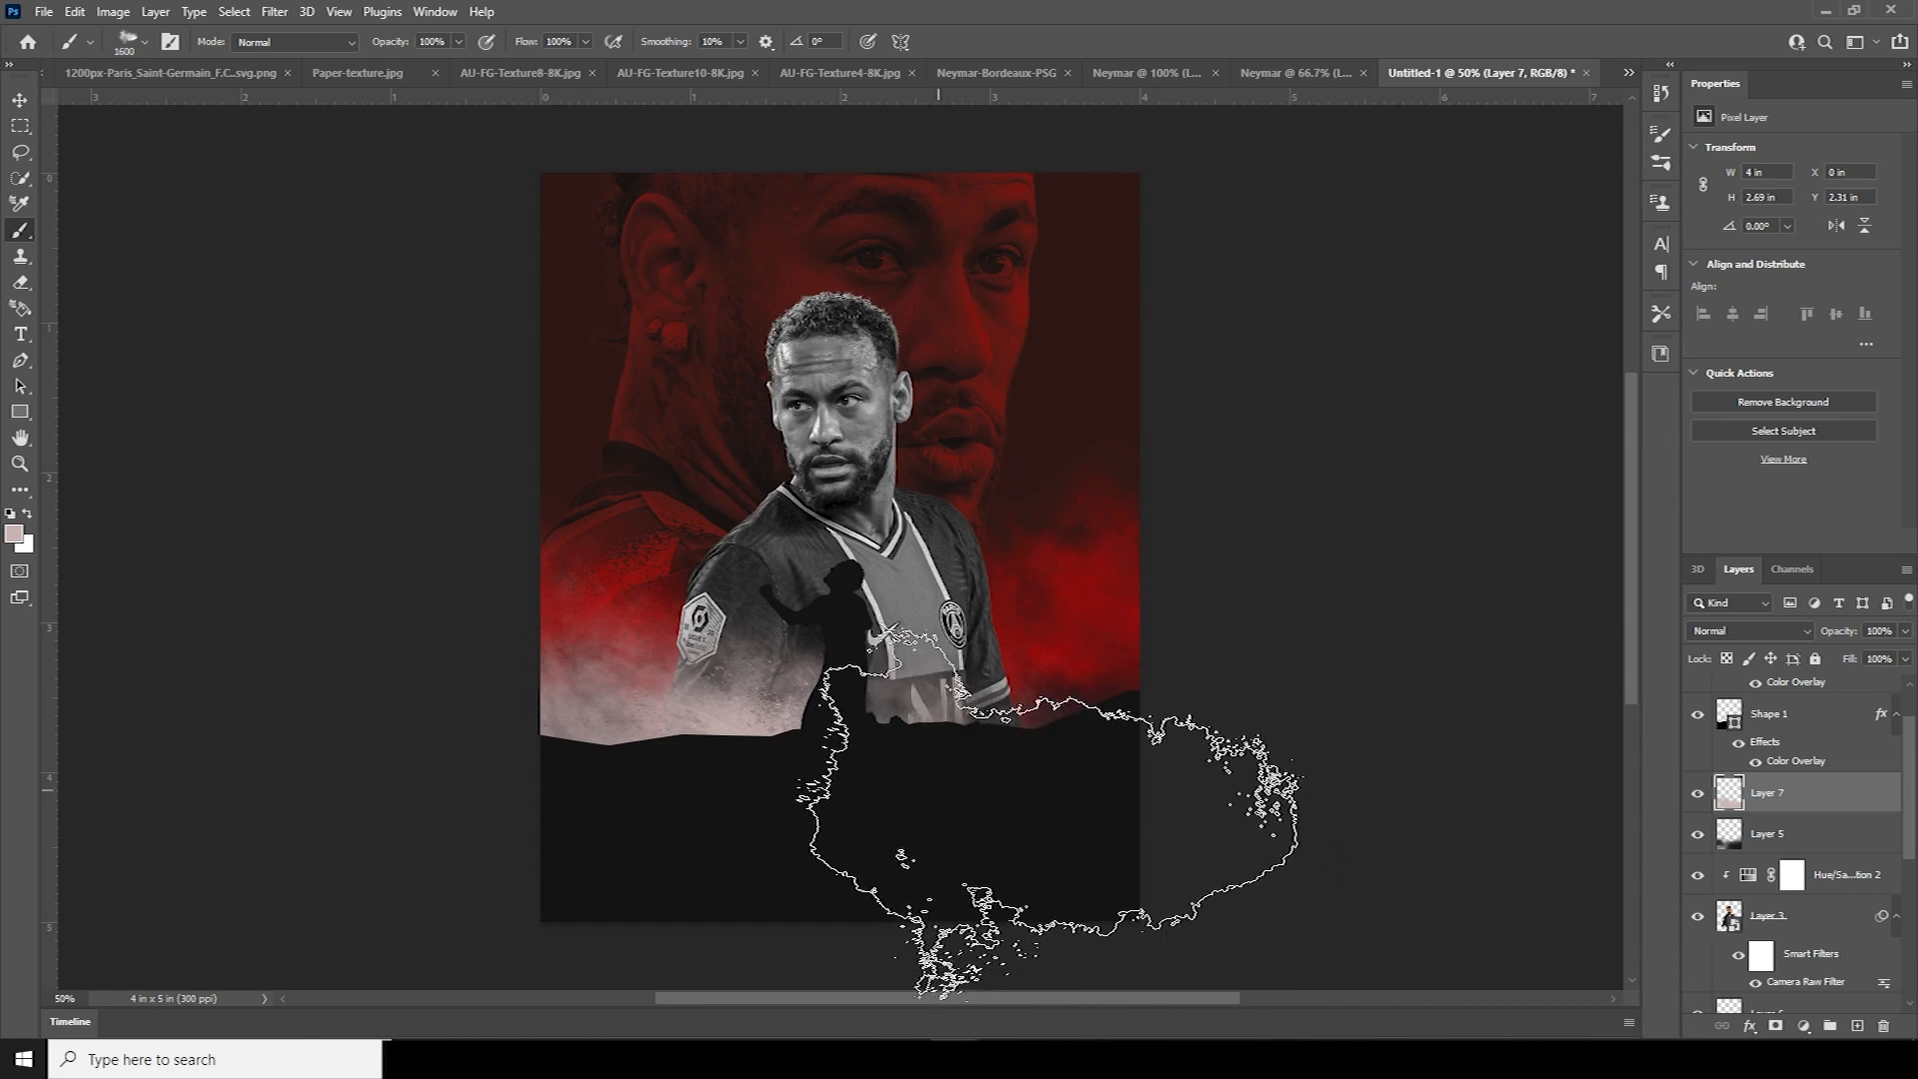
pyautogui.click(920, 881)
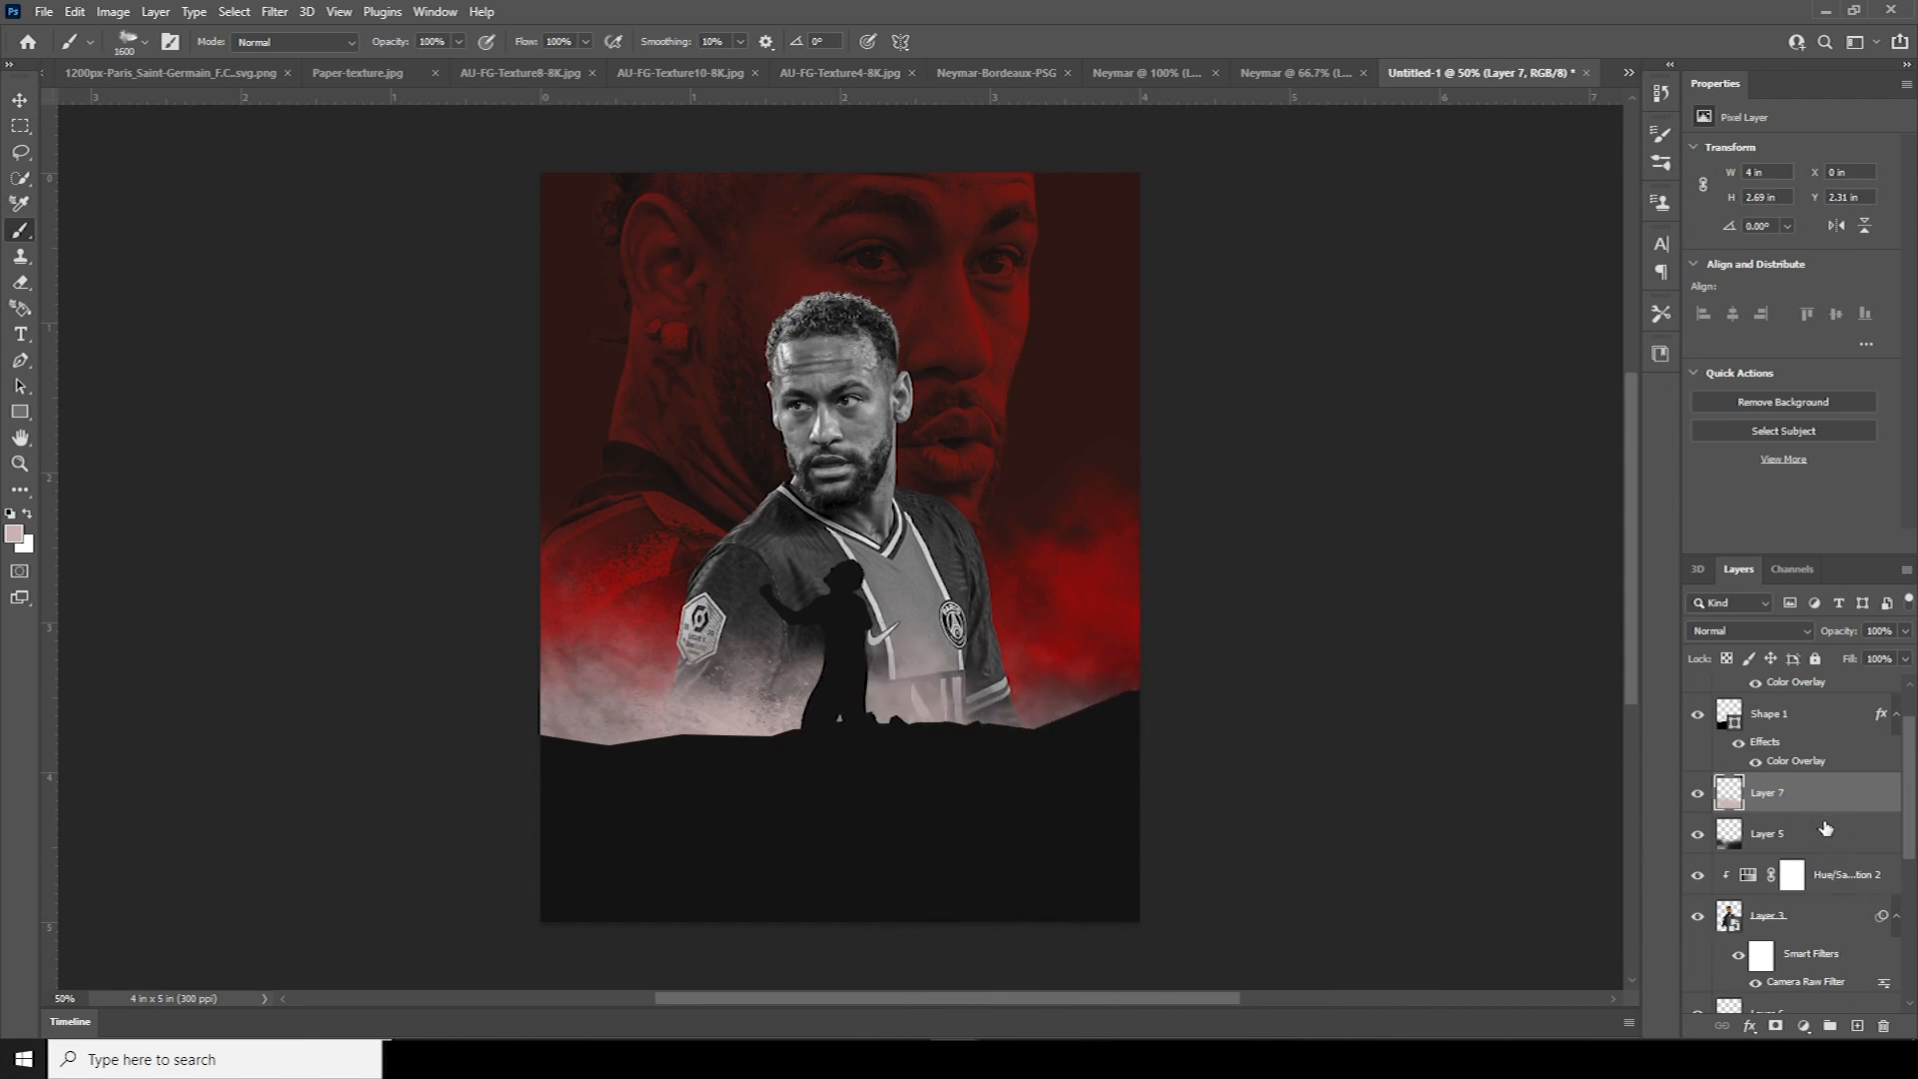
# On new Layer 8, dab dark grey 1e1e1e smoke over the lower-left and lower-right red smoke
pyautogui.click(1858, 1027)
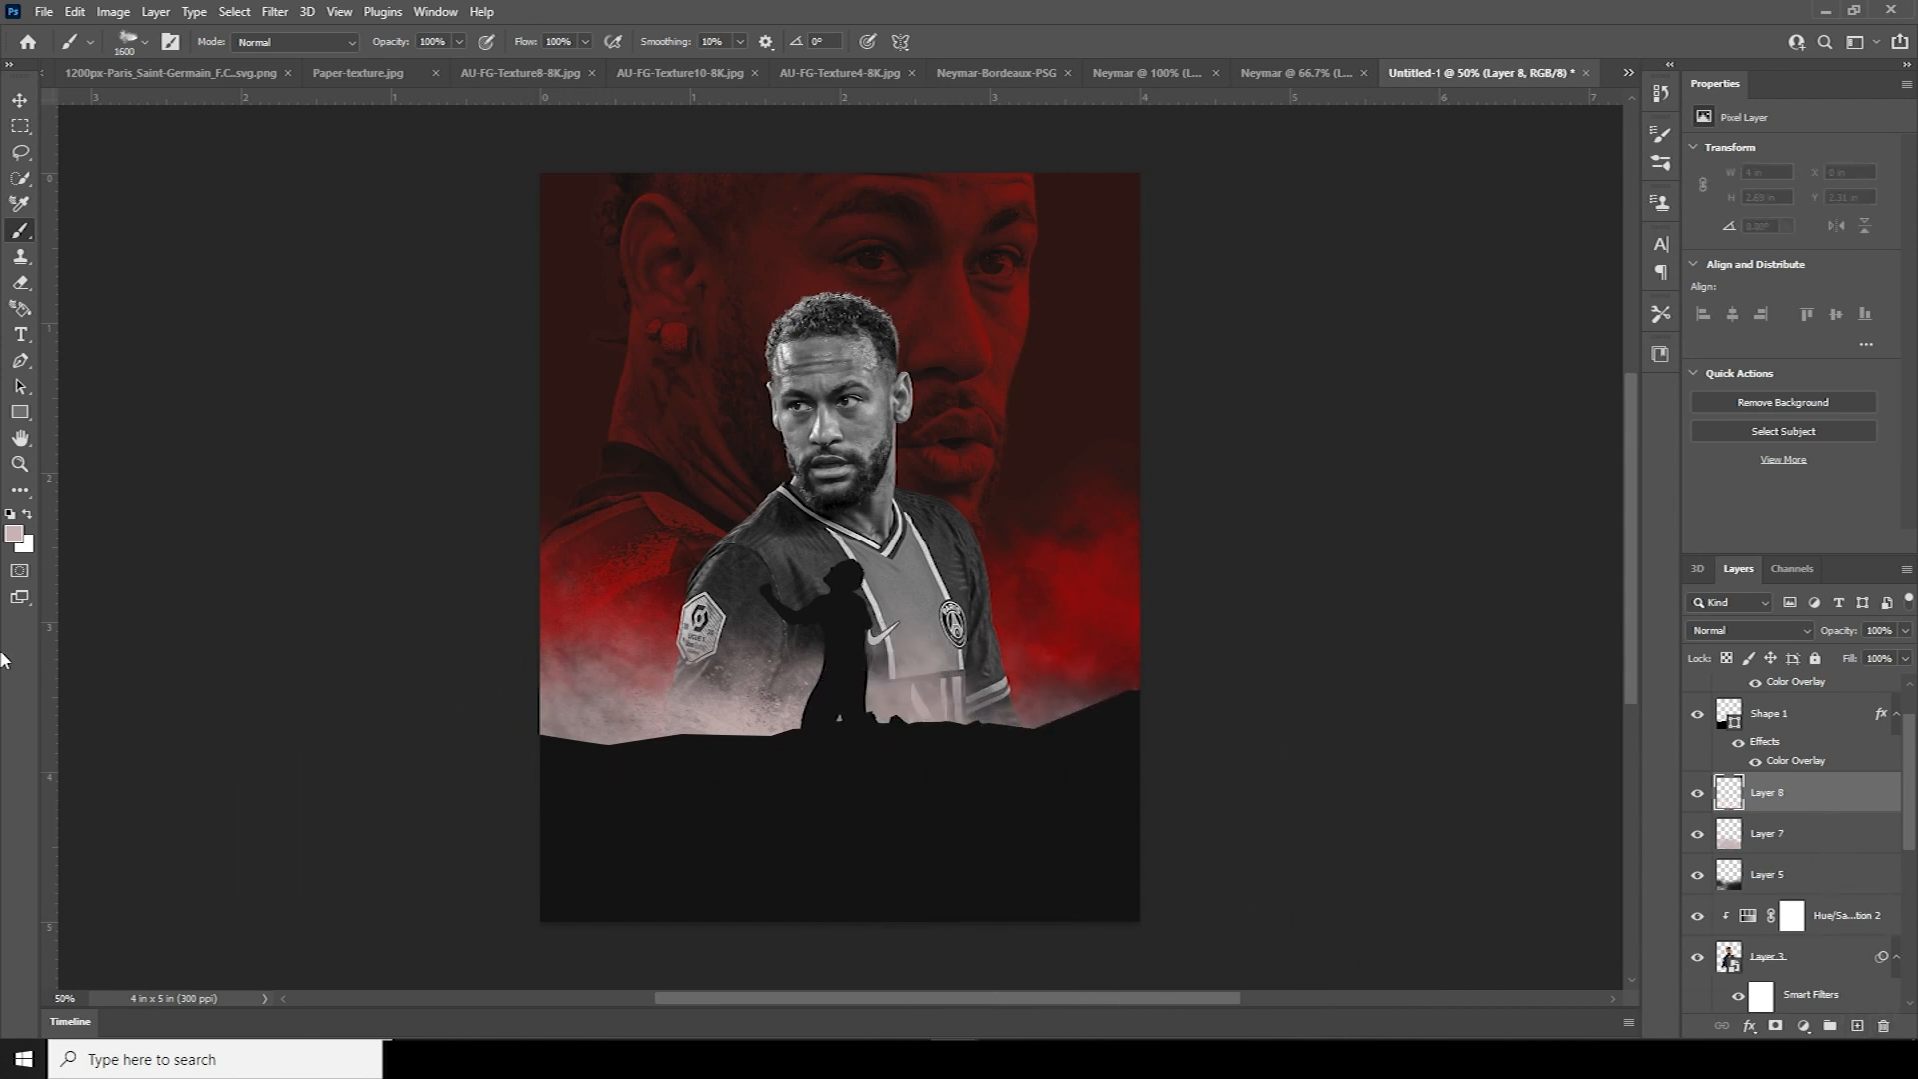
pyautogui.click(14, 534)
pyautogui.moveTo(1265, 725); pyautogui.dragTo(1263, 756)
pyautogui.click(1713, 528)
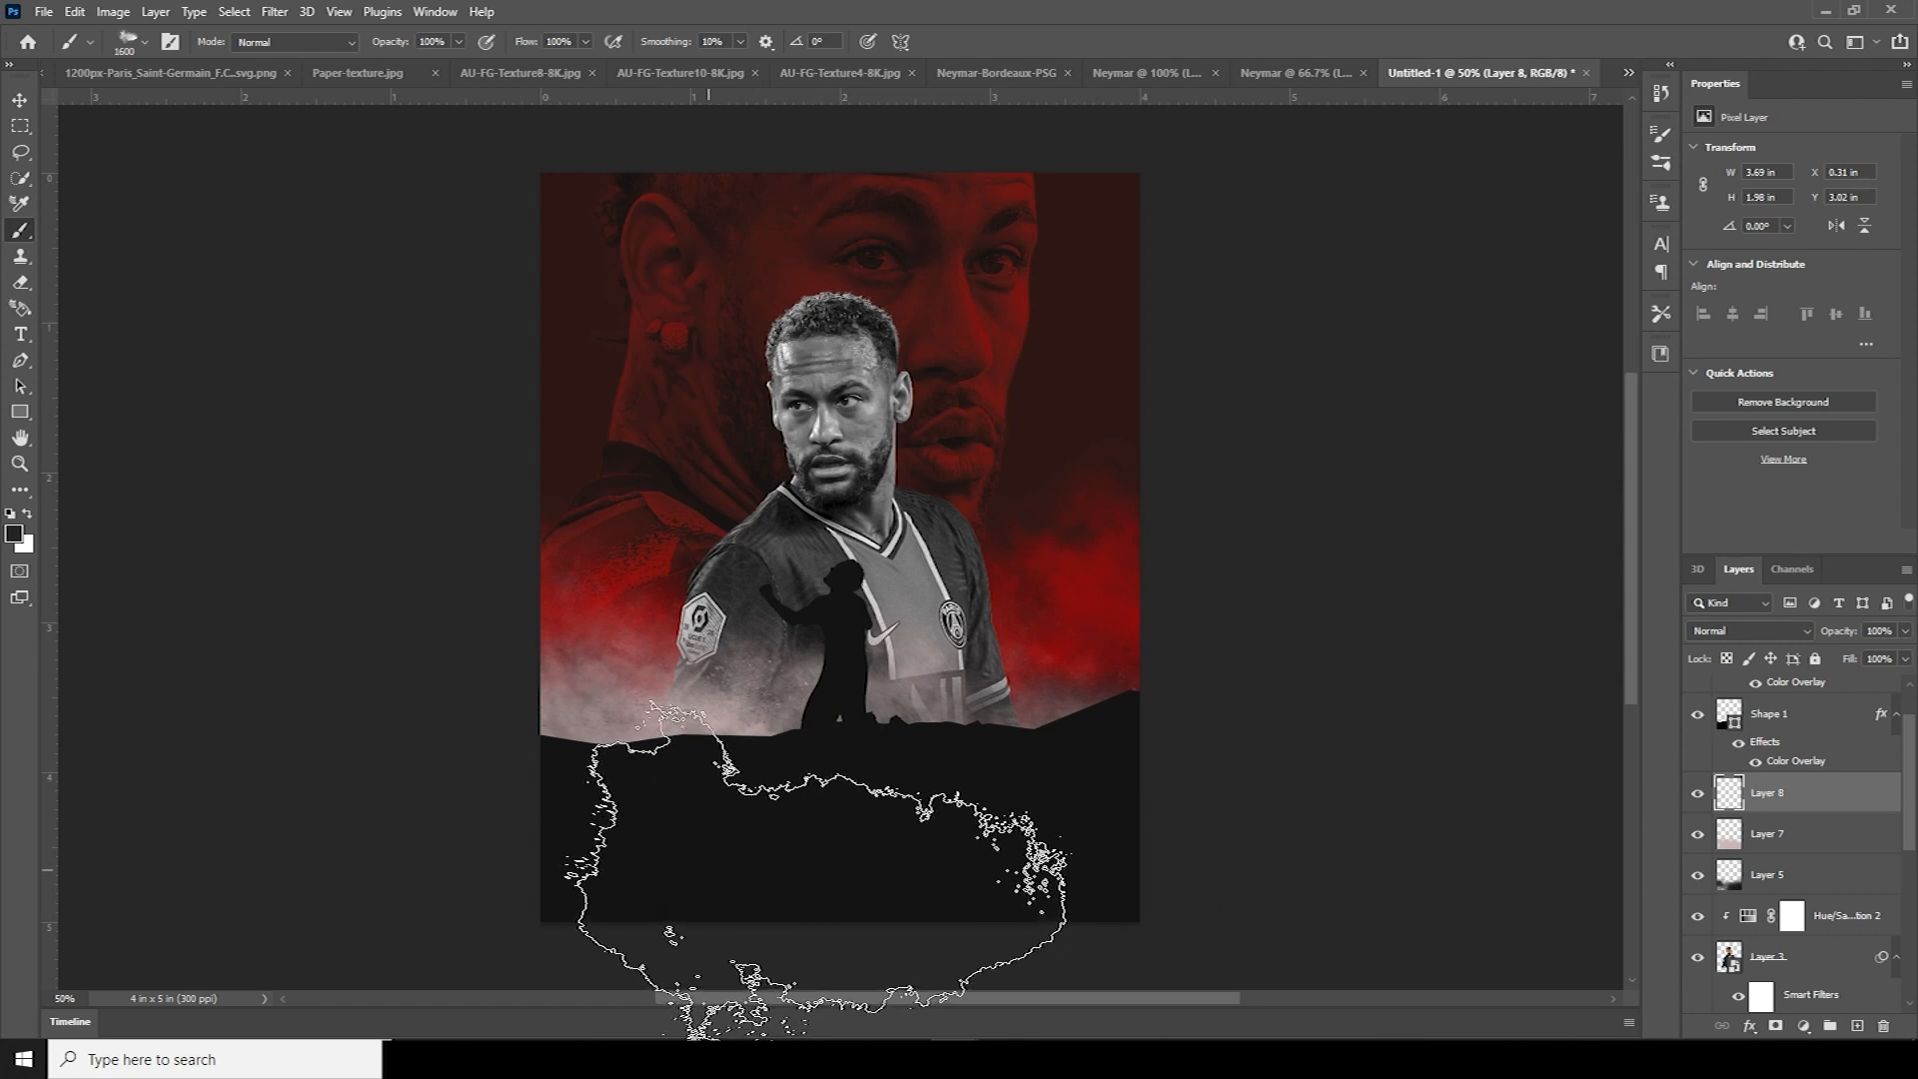
pyautogui.click(694, 887)
pyautogui.click(577, 894)
pyautogui.click(1271, 829)
pyautogui.click(1049, 821)
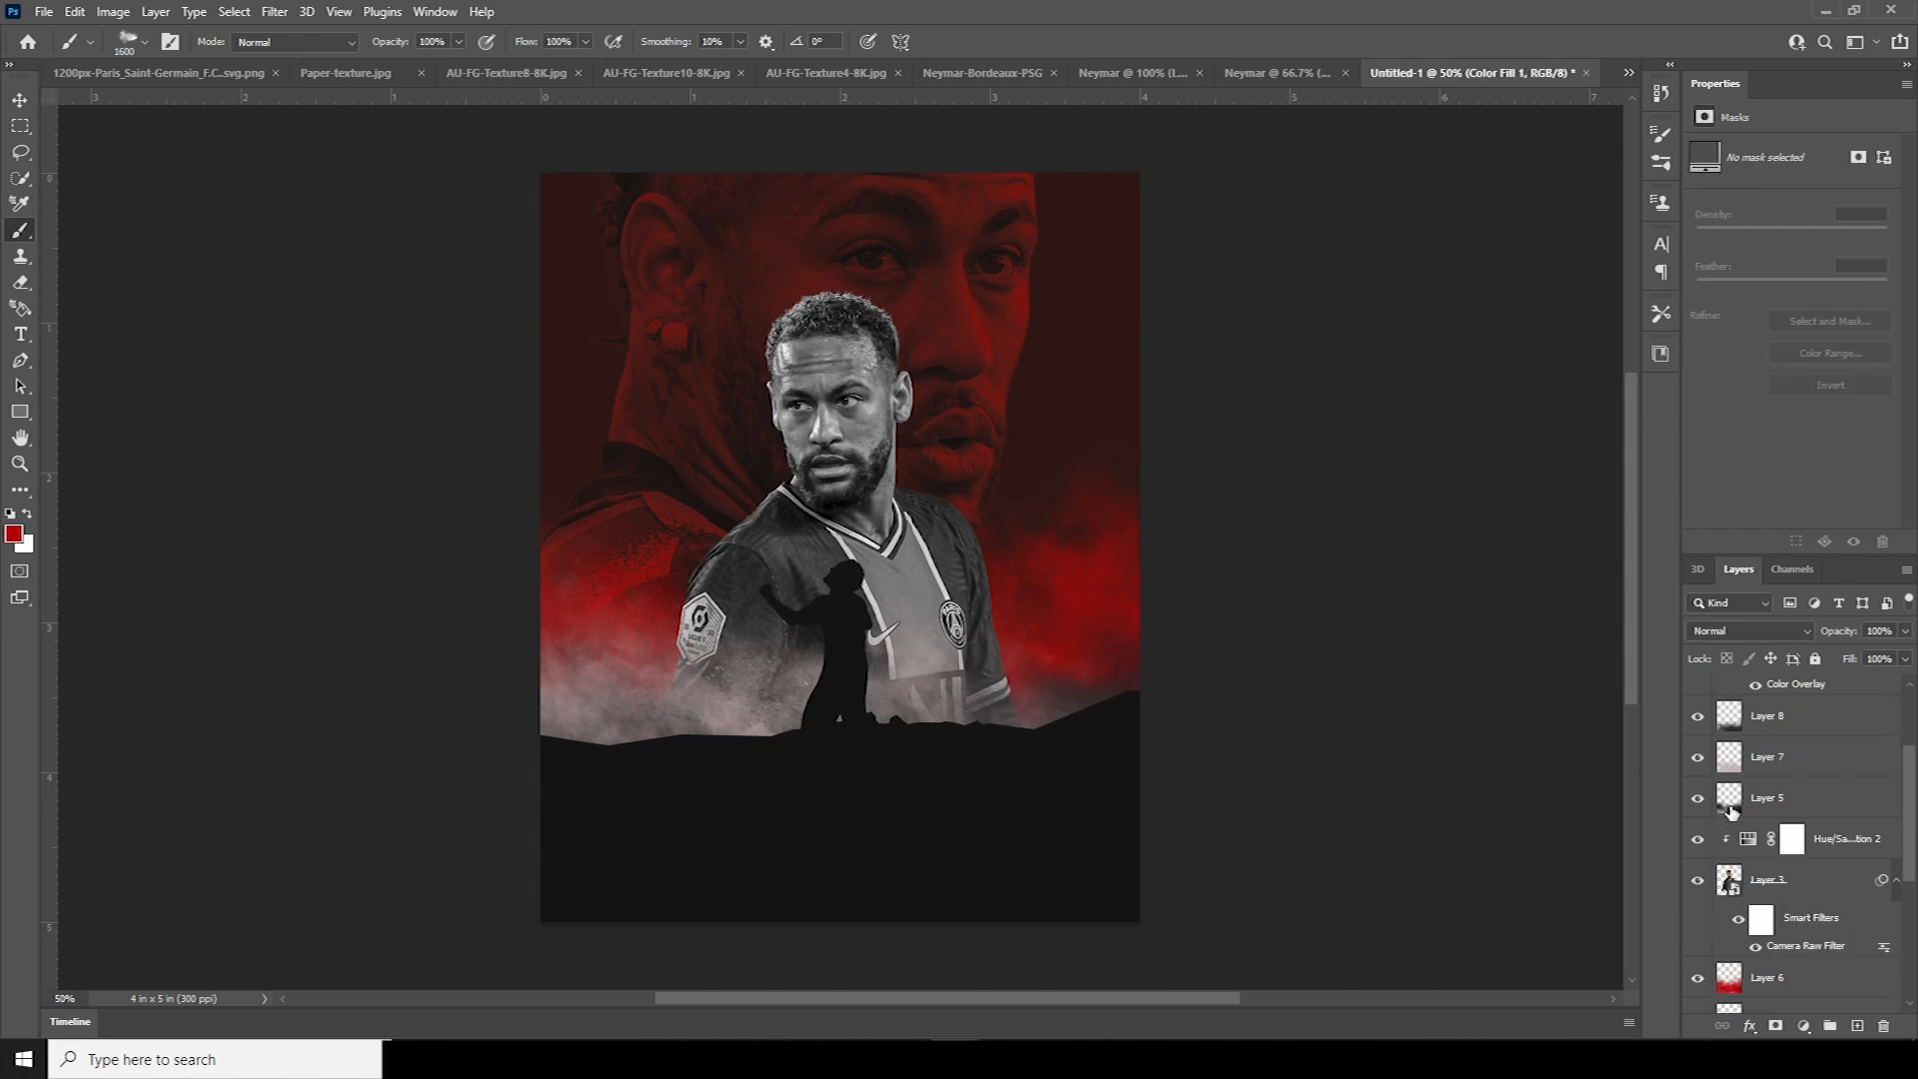
# On new Layer 9 above Layer 6, paint dark grey 202020 smoke over the left side
pyautogui.click(1732, 811)
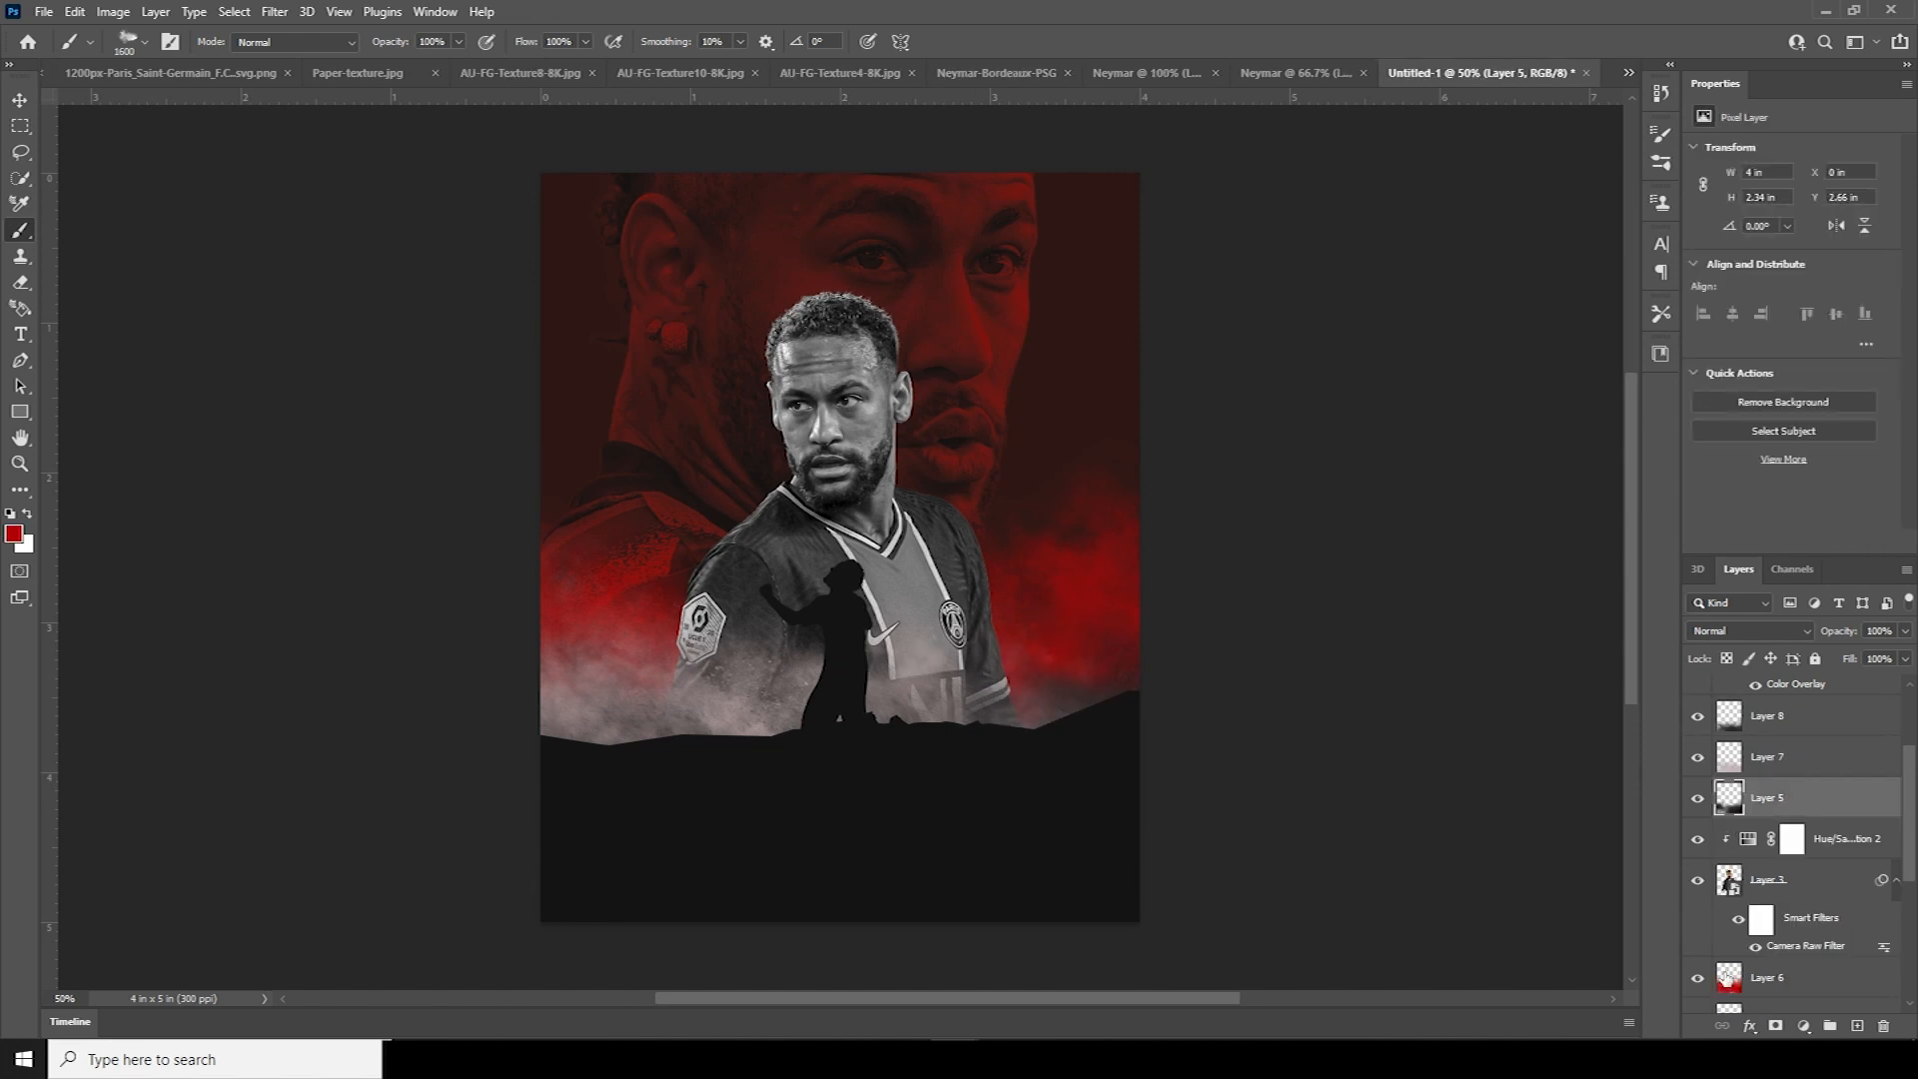
pyautogui.click(1730, 981)
pyautogui.click(1857, 1026)
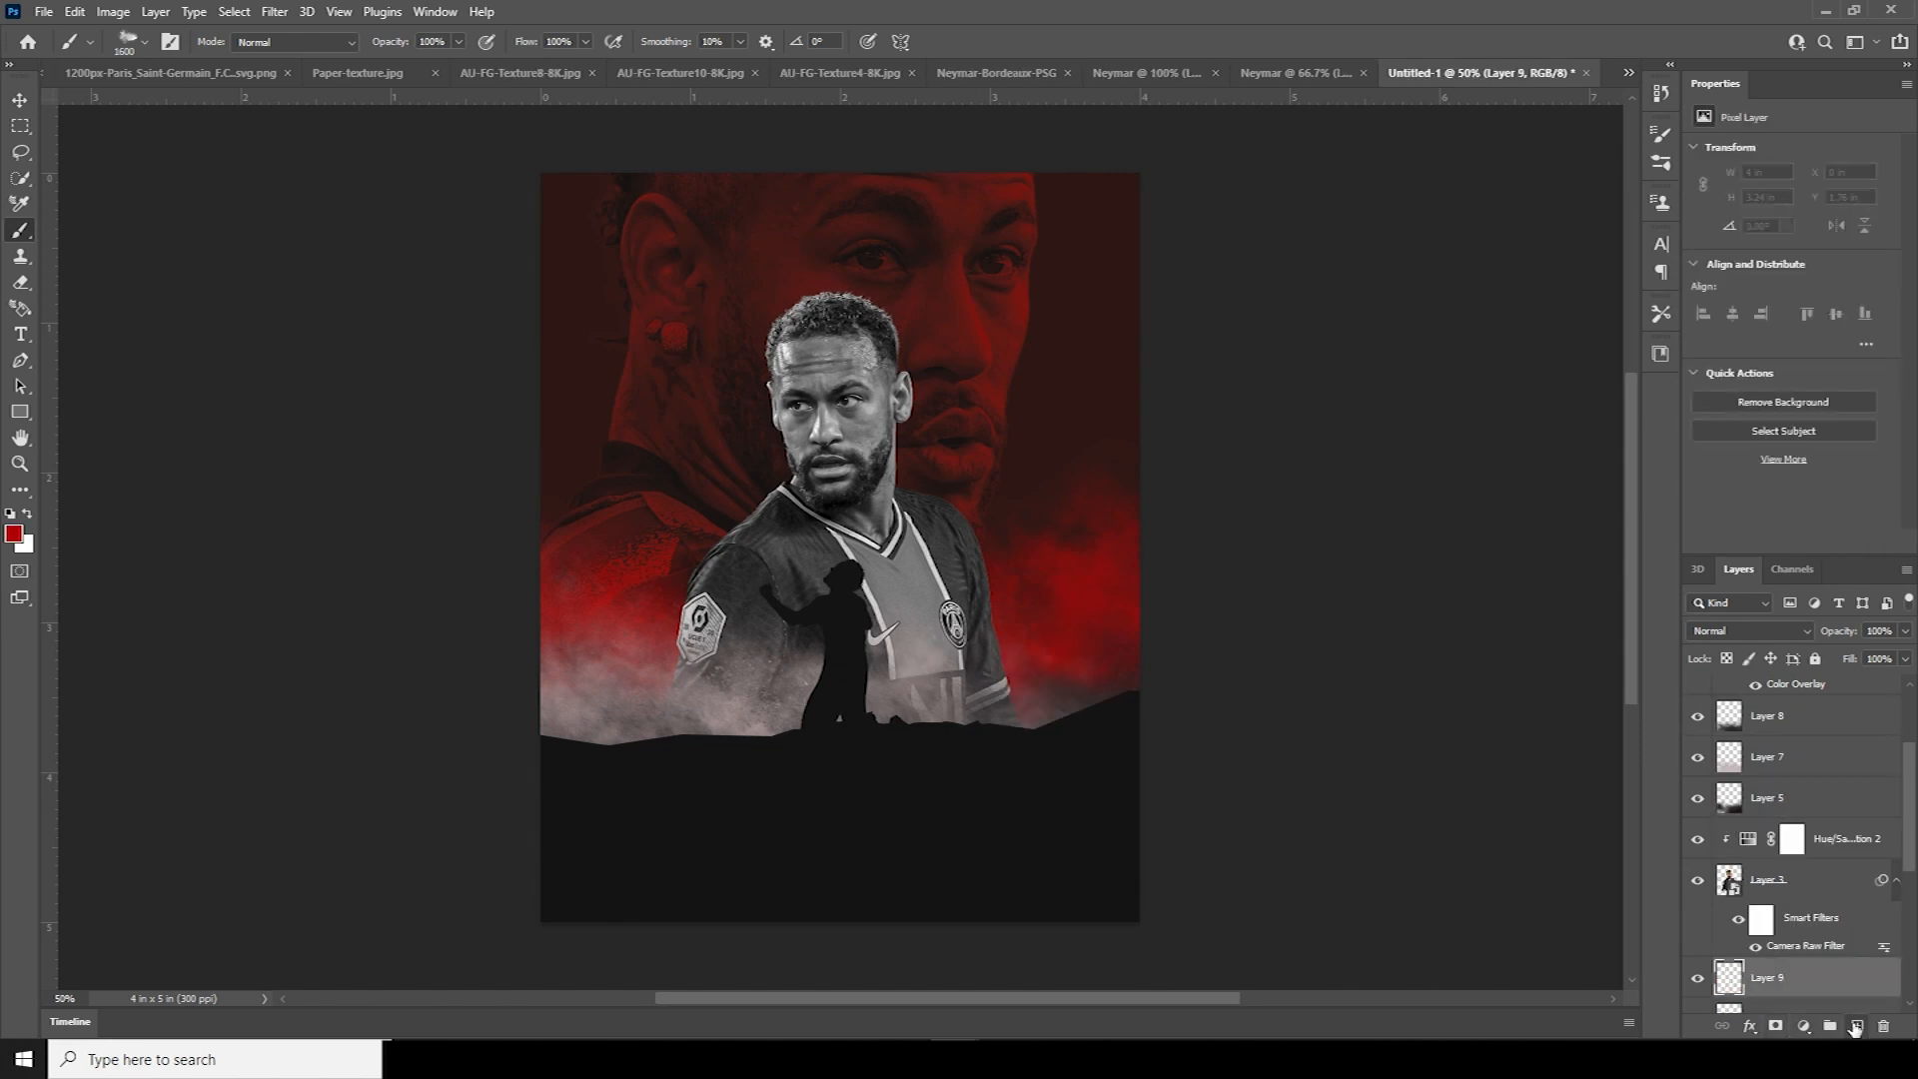
pyautogui.click(15, 534)
pyautogui.moveTo(1265, 731); pyautogui.dragTo(1255, 757)
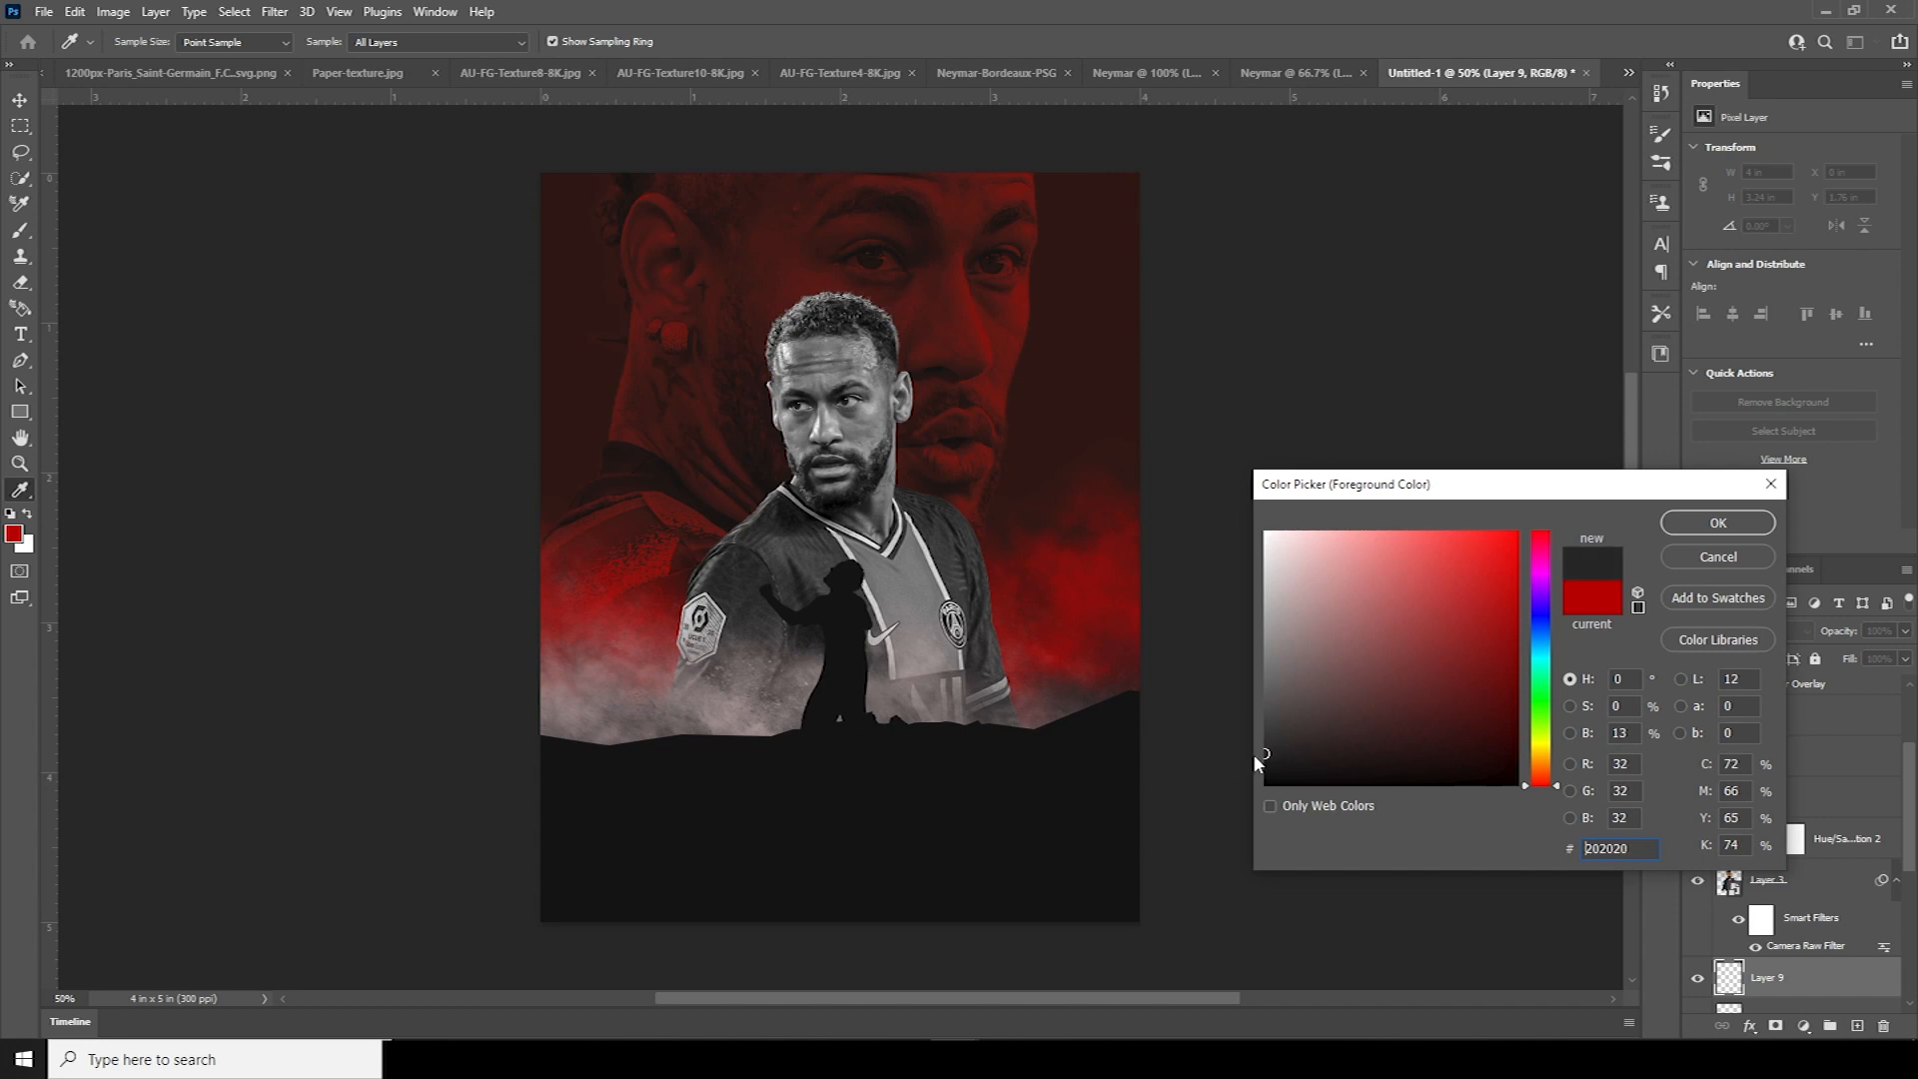
pyautogui.click(1717, 522)
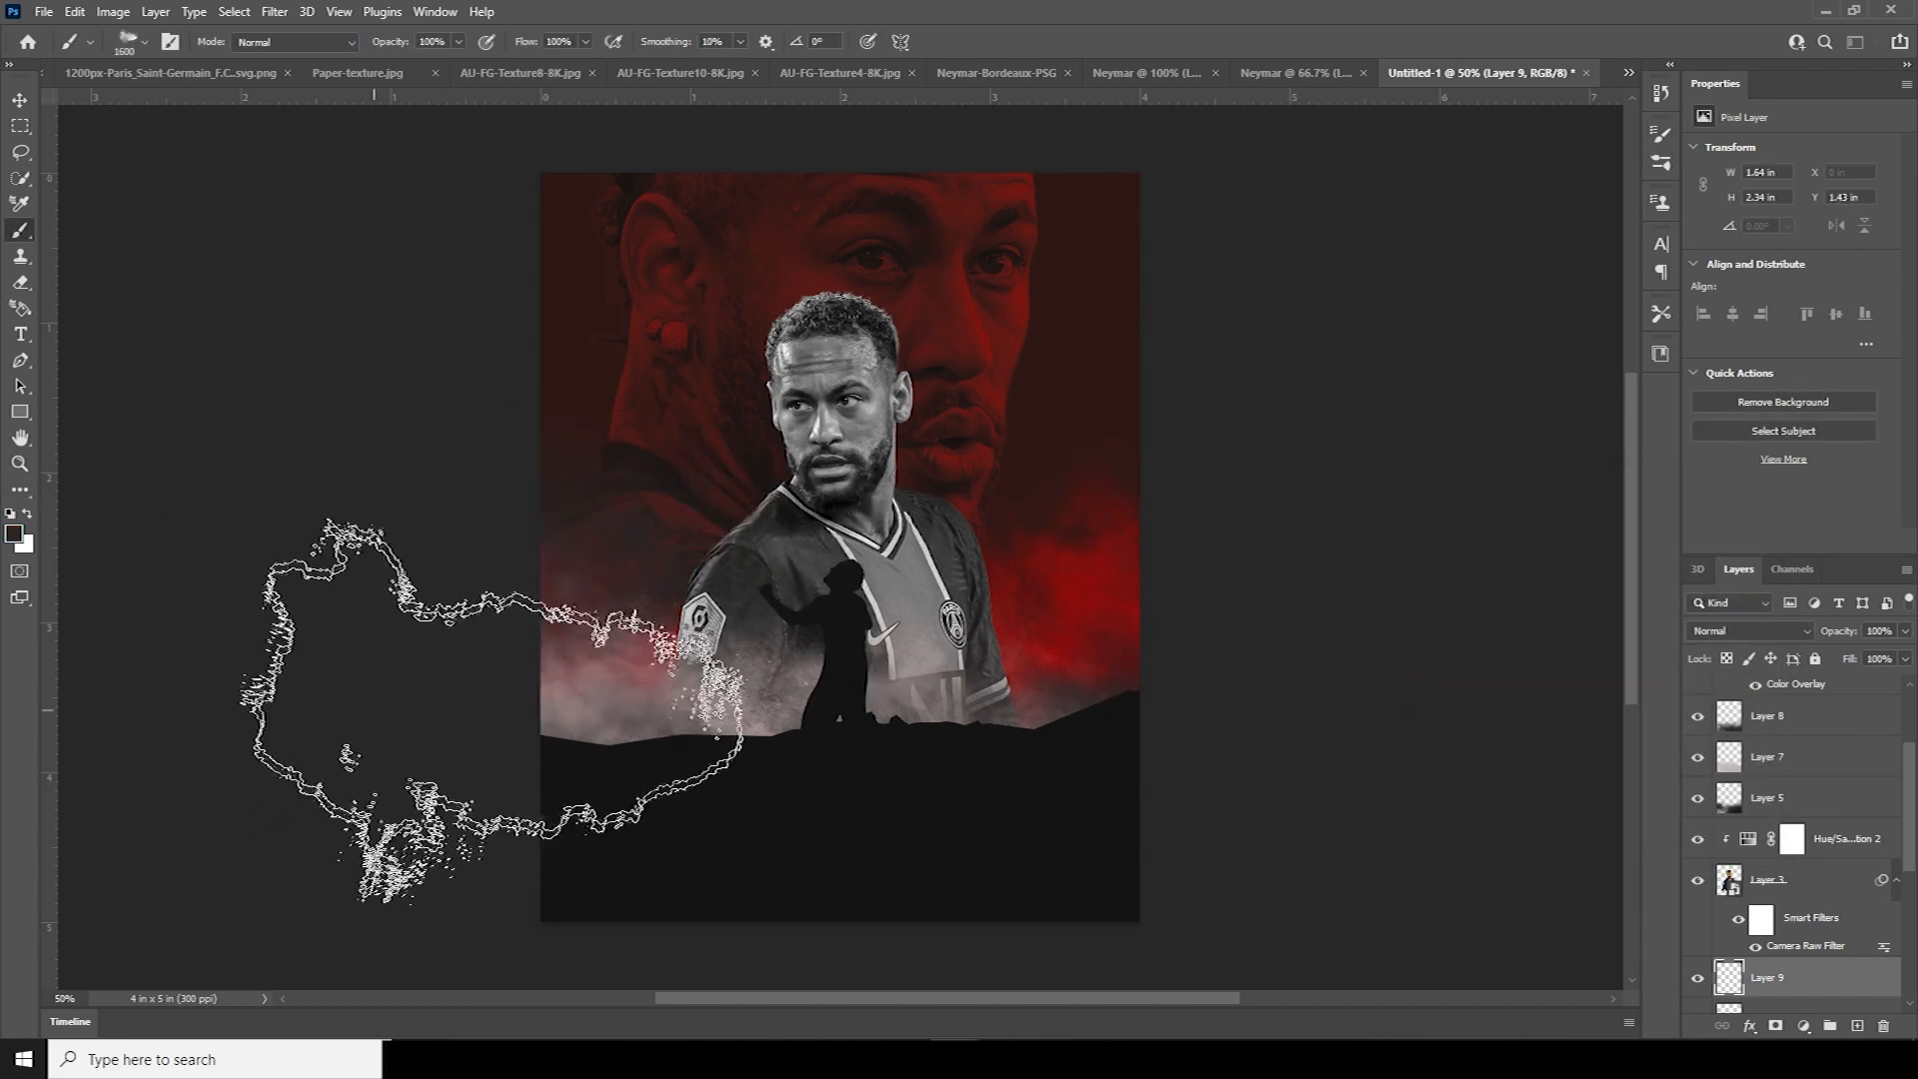
pyautogui.click(536, 559)
pyautogui.click(540, 453)
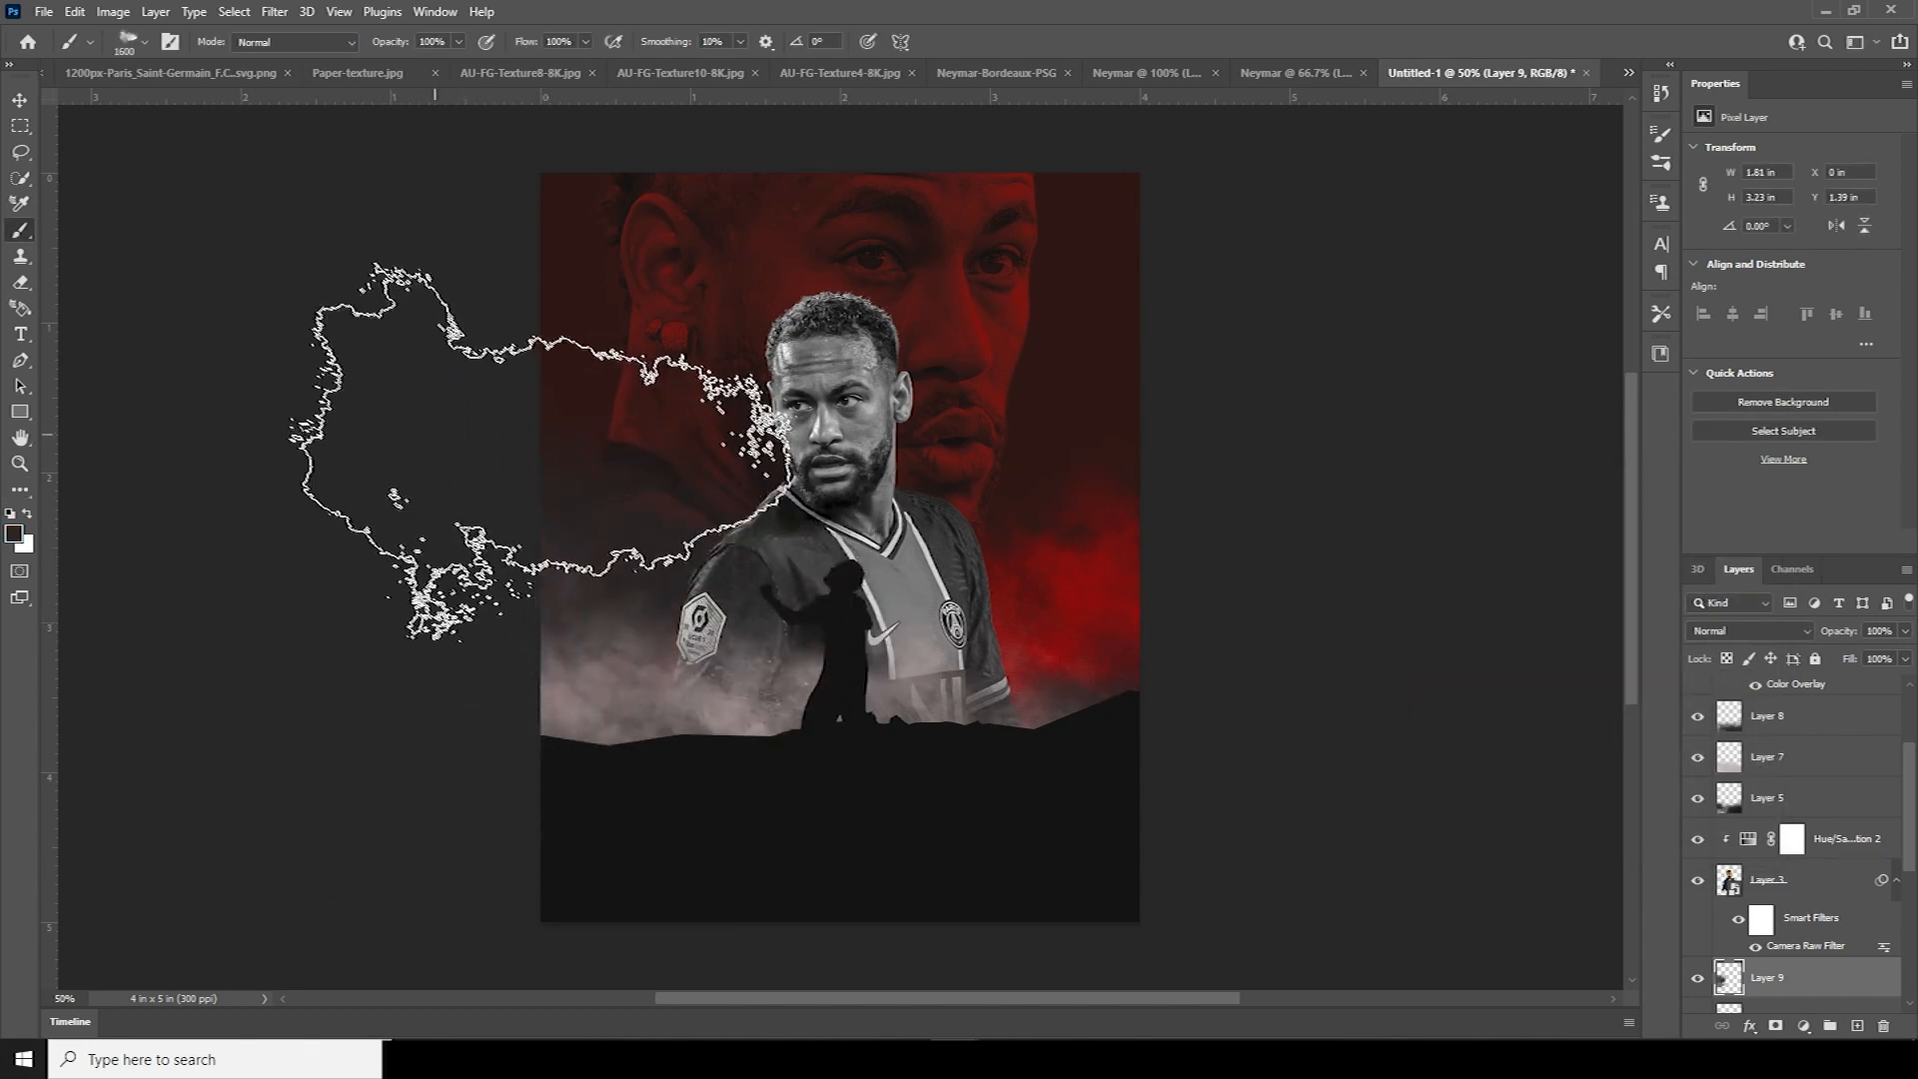
pyautogui.click(545, 557)
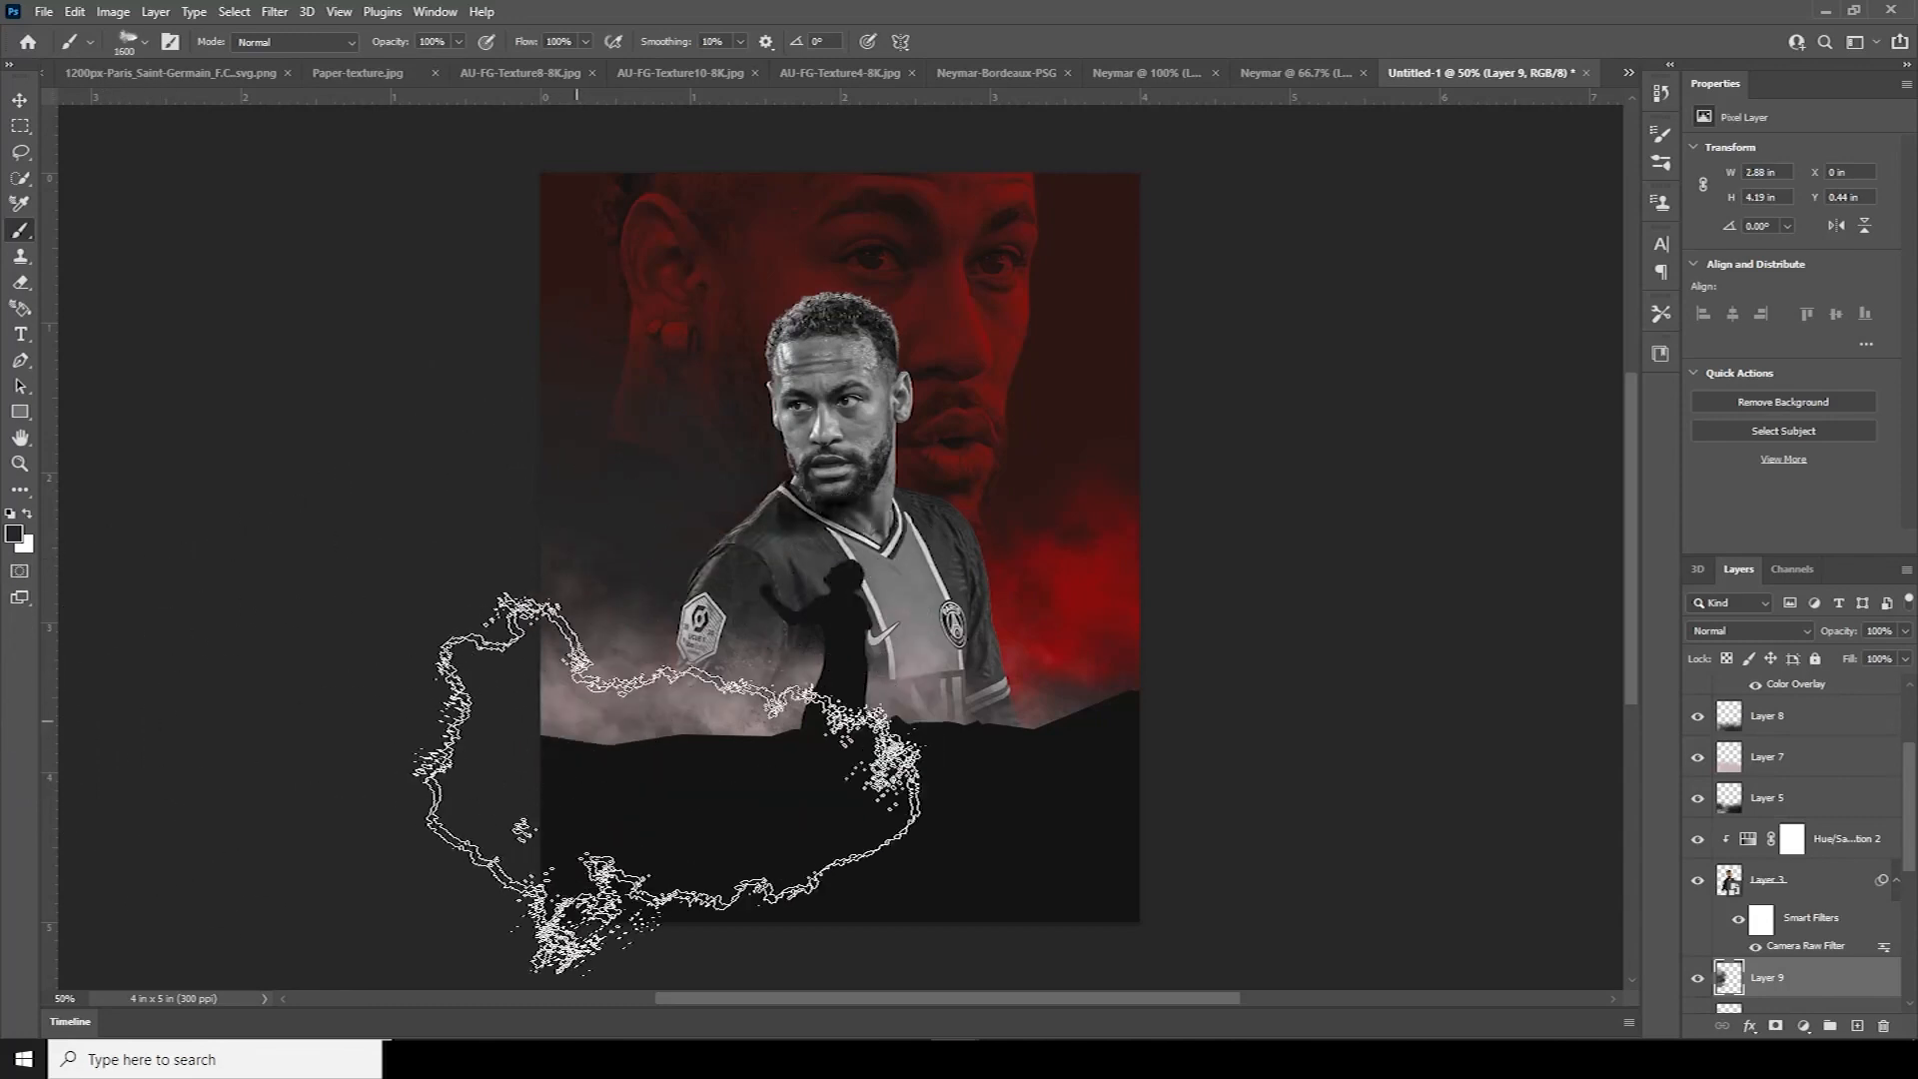
# Lower Layer 9 to 33% opacity, discarding two trial smoke dabs on the right
pyautogui.click(1904, 659)
pyautogui.moveTo(1851, 662); pyautogui.dragTo(1847, 661)
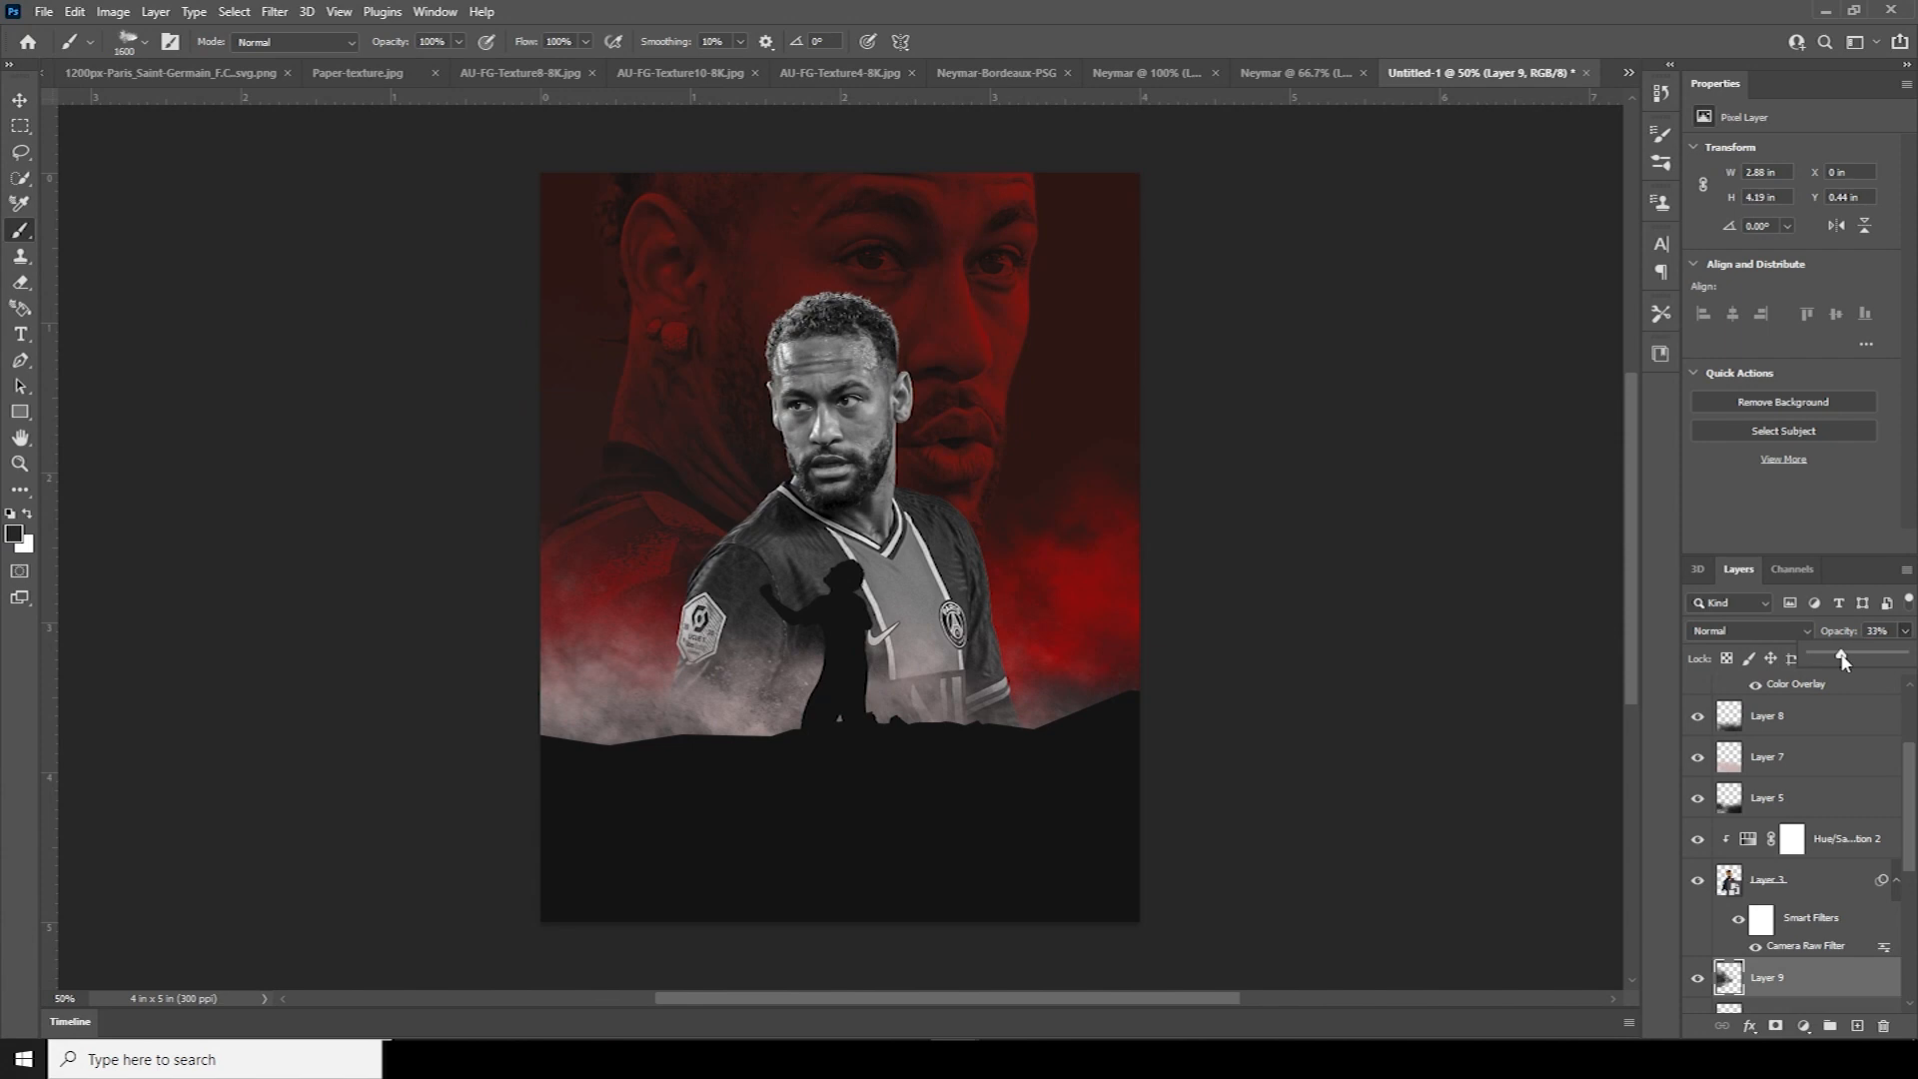
pyautogui.click(1154, 371)
pyautogui.hotkey('ctrl', 'z')
pyautogui.click(1238, 521)
pyautogui.hotkey('ctrl', 'z')
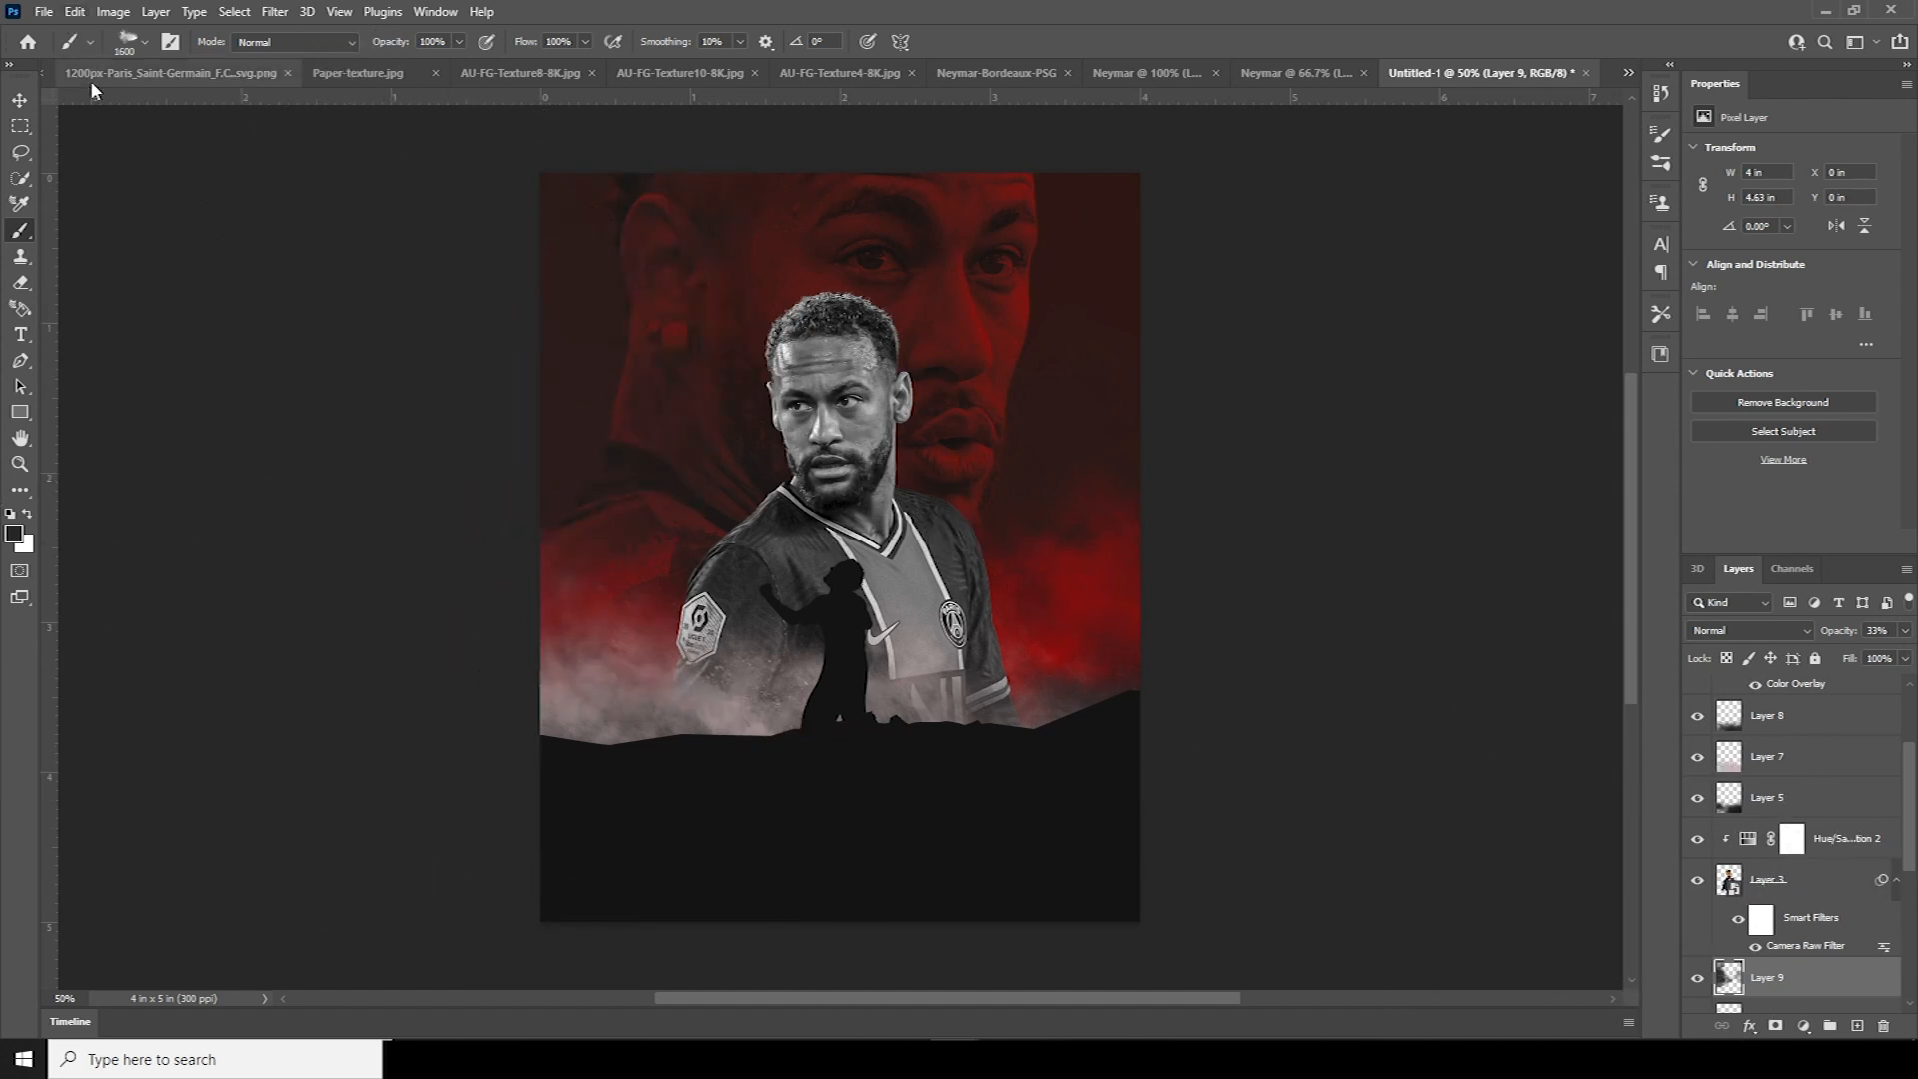
pyautogui.click(22, 100)
pyautogui.hotkey('ctrl', '-')
pyautogui.hotkey('ctrl', '+')
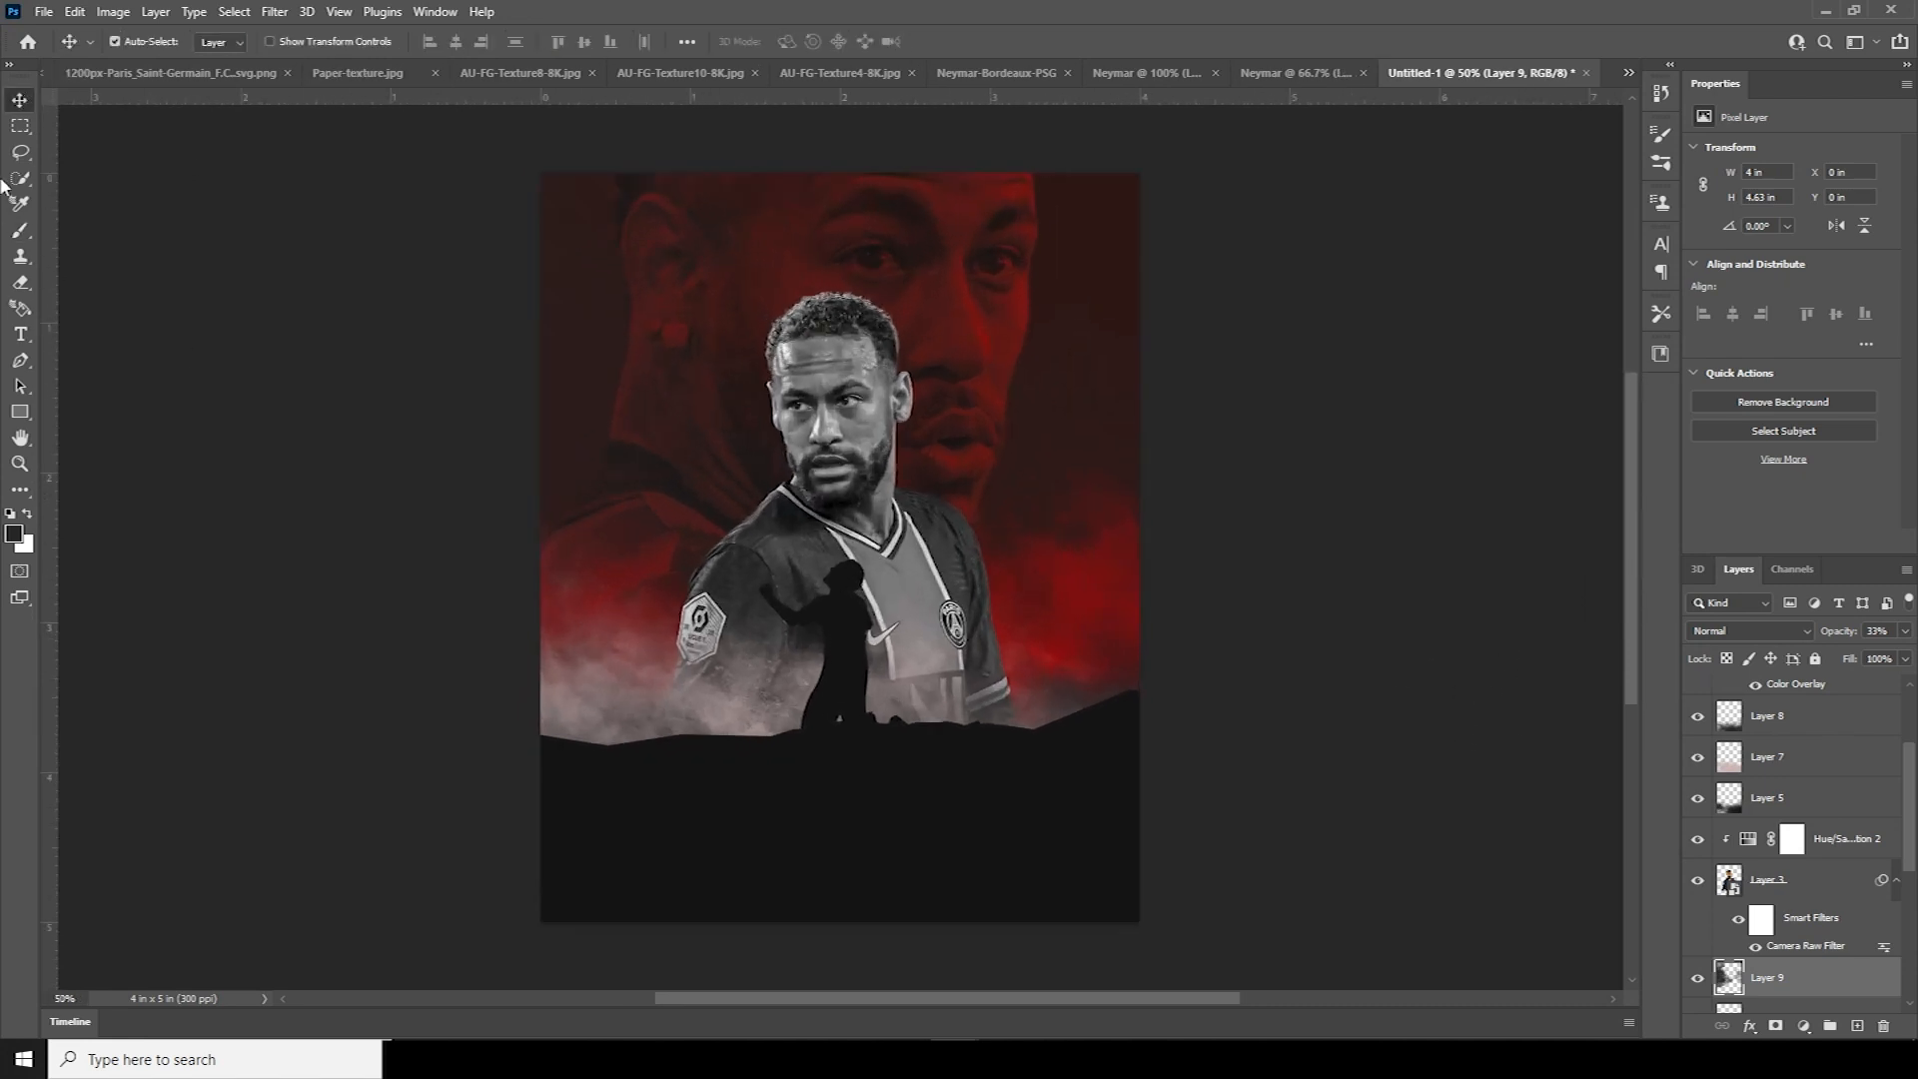
# On new Layer 10 above Layer 1, paint deep red smoke over the black lower area at 20% opacity
pyautogui.moveTo(1909, 795); pyautogui.dragTo(1915, 723)
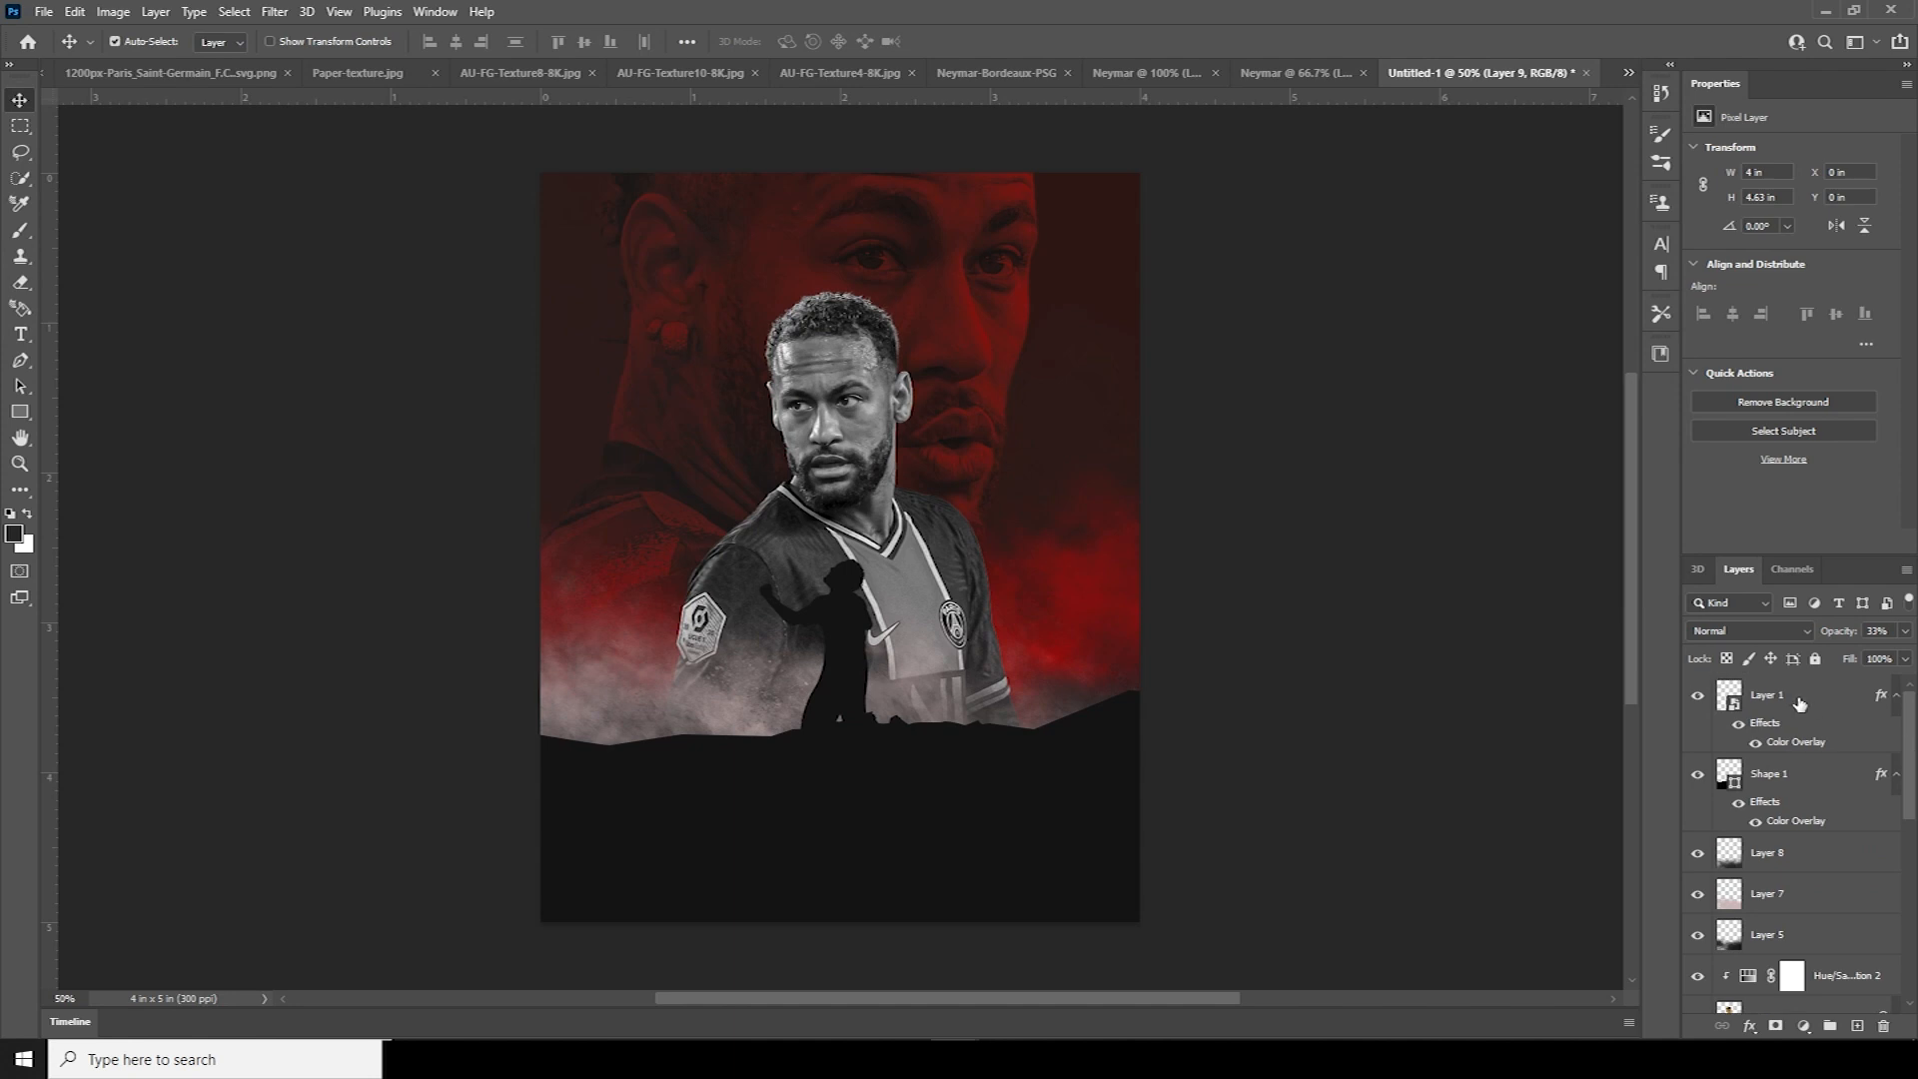
pyautogui.click(1799, 703)
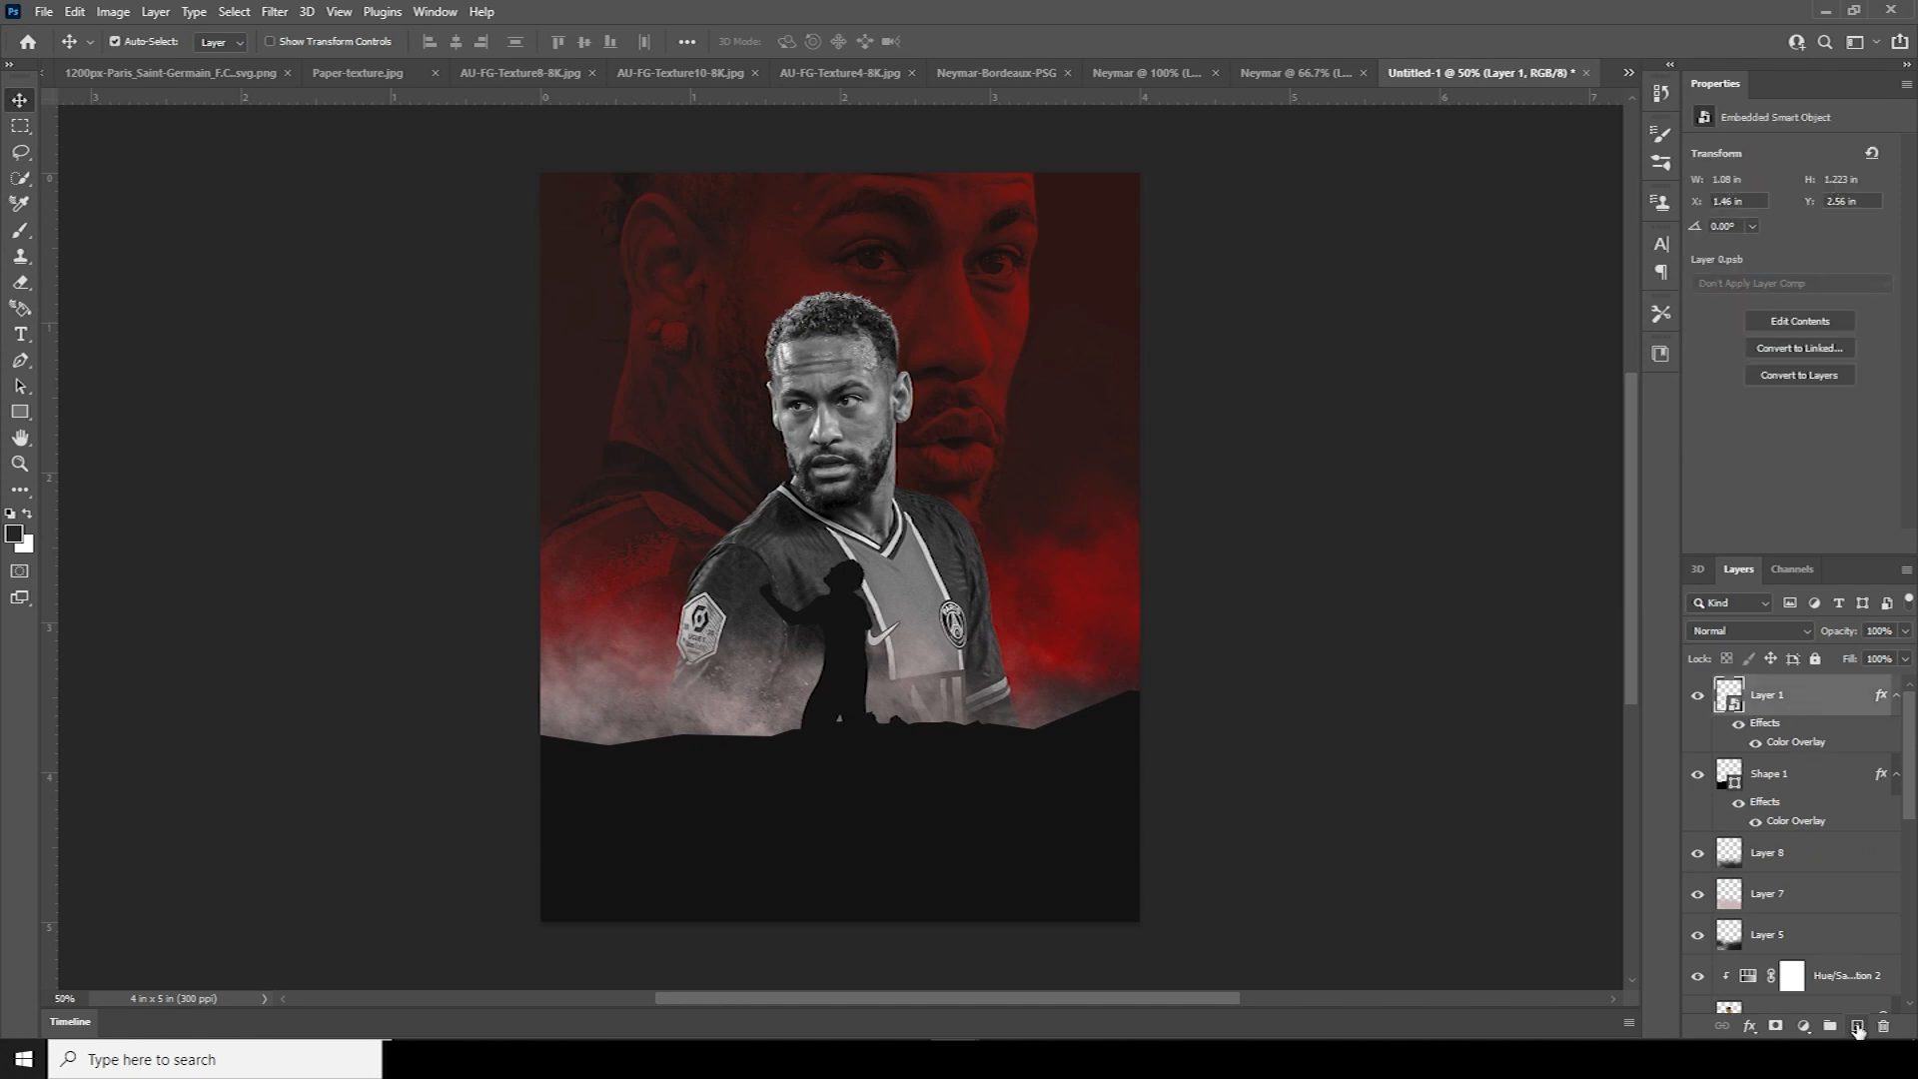
pyautogui.click(1857, 1026)
pyautogui.click(14, 534)
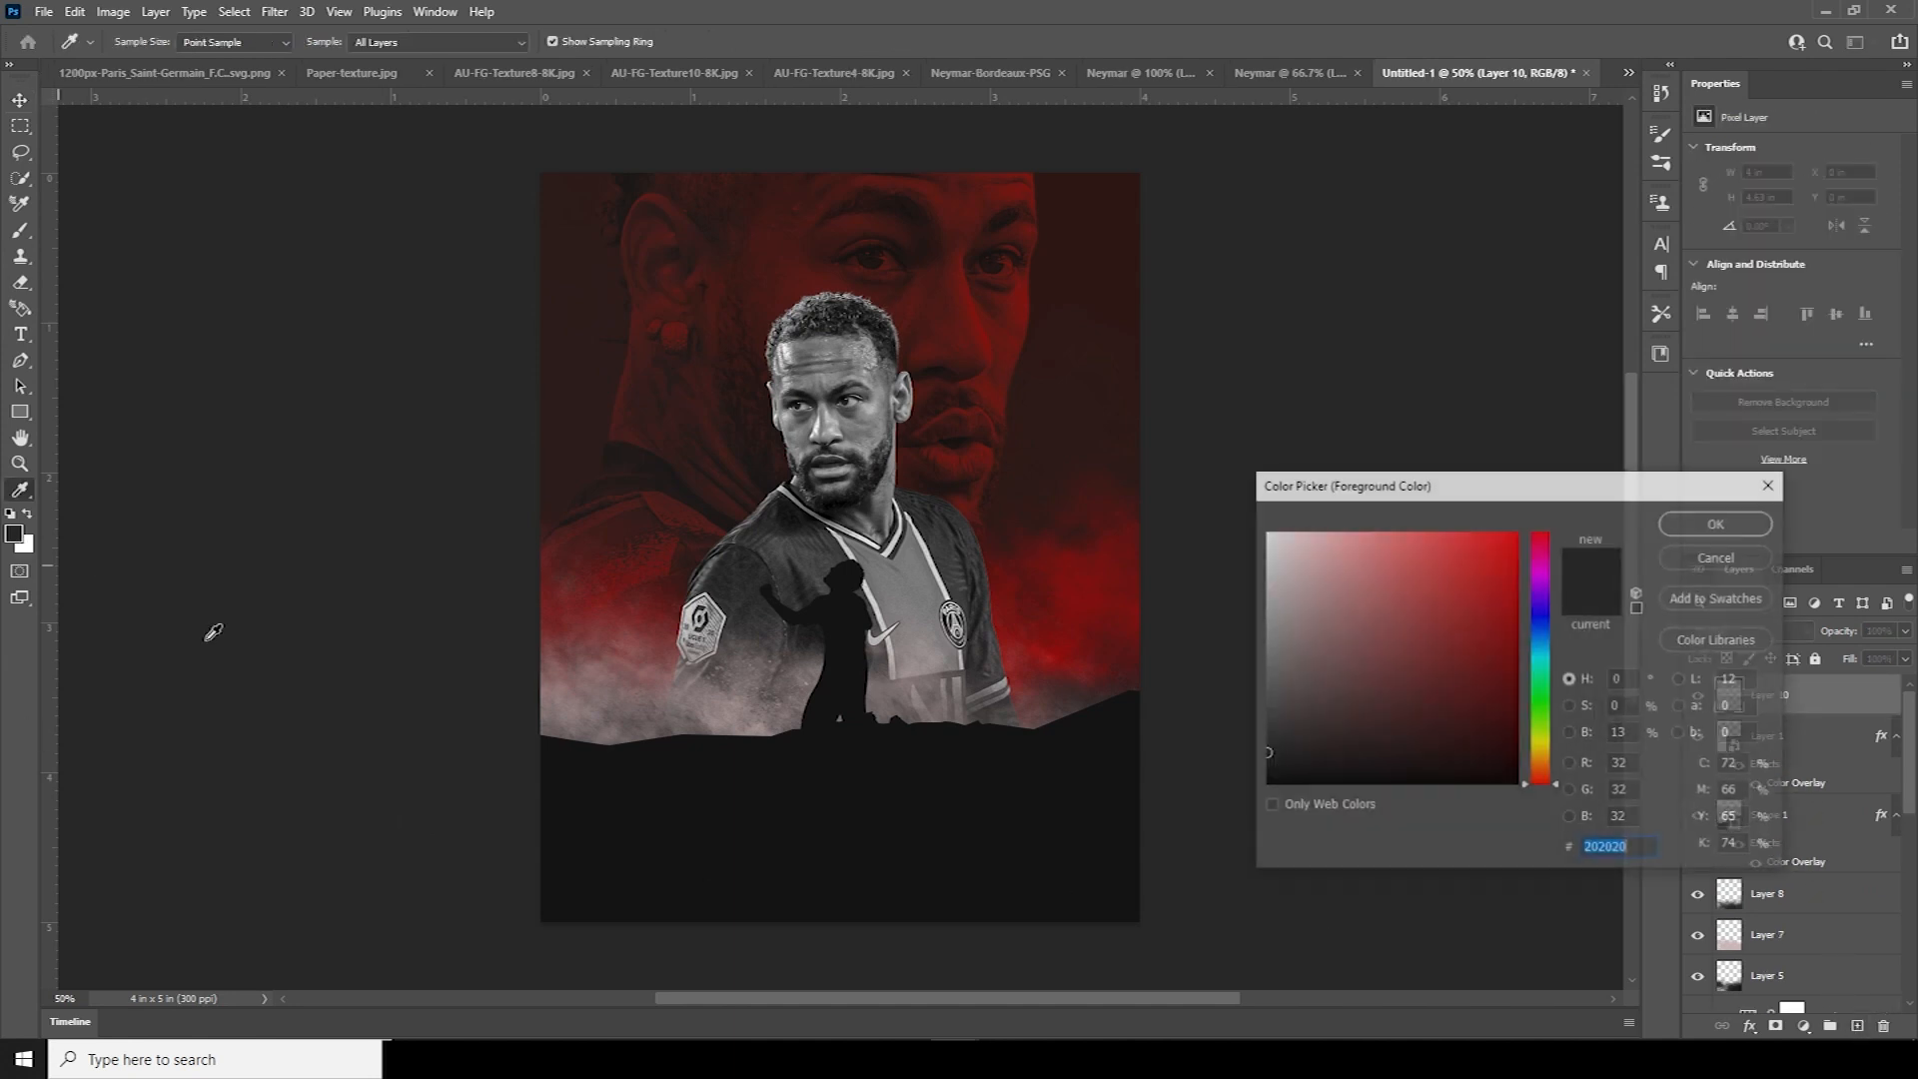
pyautogui.moveTo(1438, 625); pyautogui.dragTo(1513, 630)
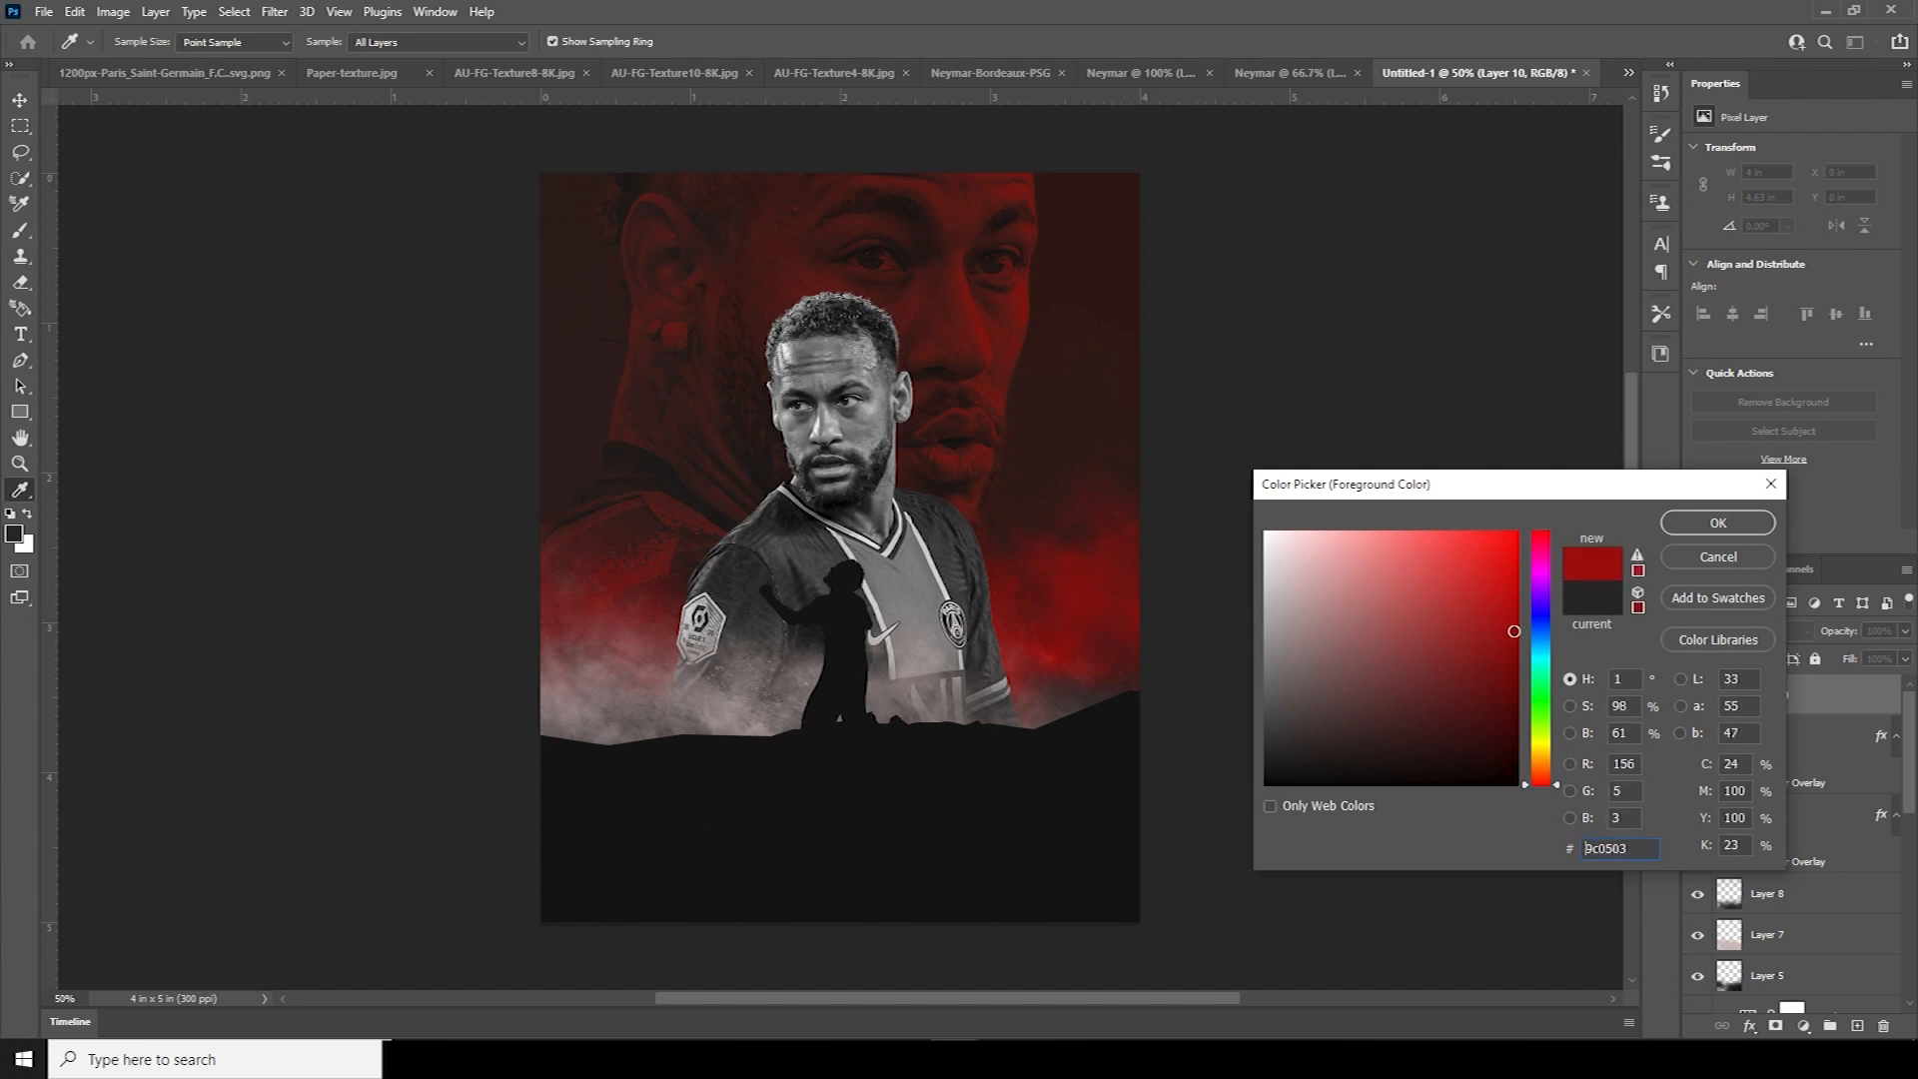
pyautogui.click(1717, 522)
pyautogui.press('v')
pyautogui.press('b')
pyautogui.moveTo(679, 894)
pyautogui.mouseDown()
pyautogui.moveTo(699, 788)
pyautogui.moveTo(1264, 847)
pyautogui.moveTo(1049, 919)
pyautogui.moveTo(1220, 856)
pyautogui.mouseUp()
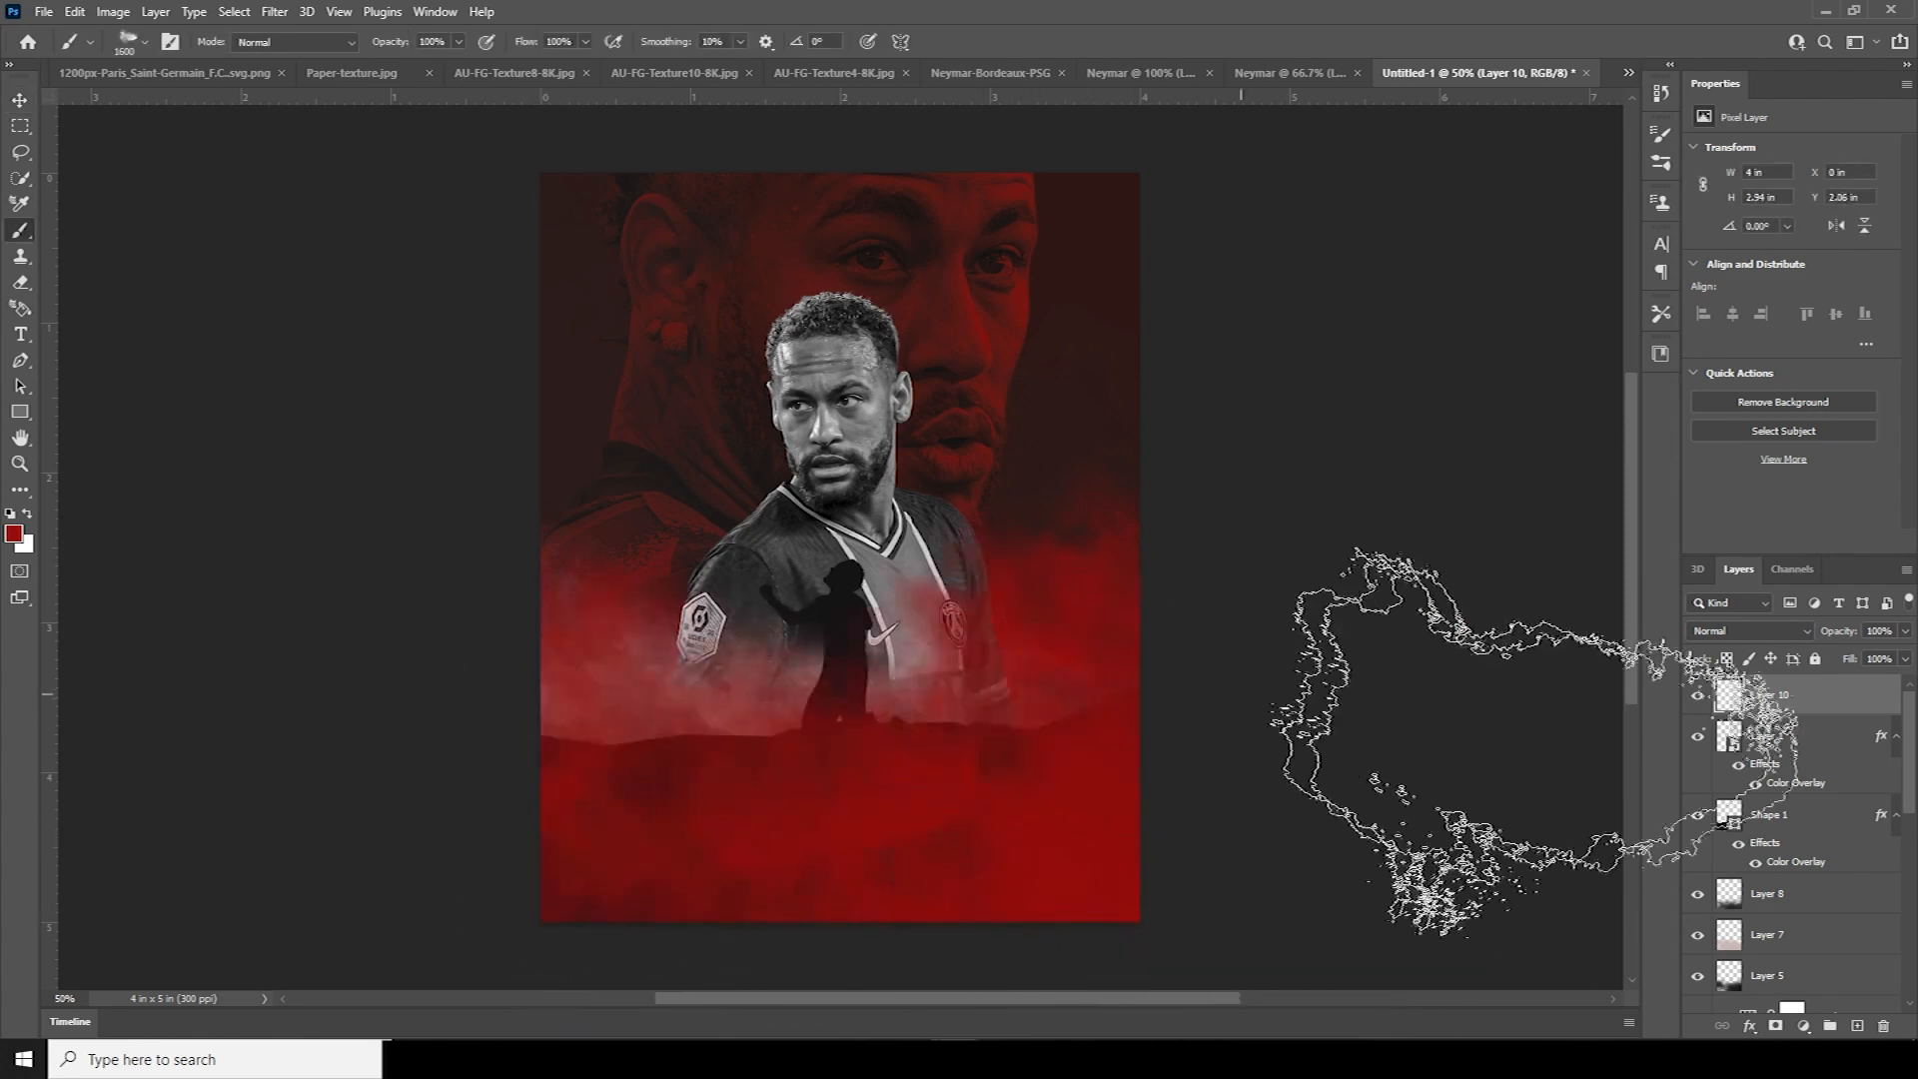
pyautogui.click(1905, 630)
pyautogui.moveTo(1849, 659); pyautogui.dragTo(1832, 661)
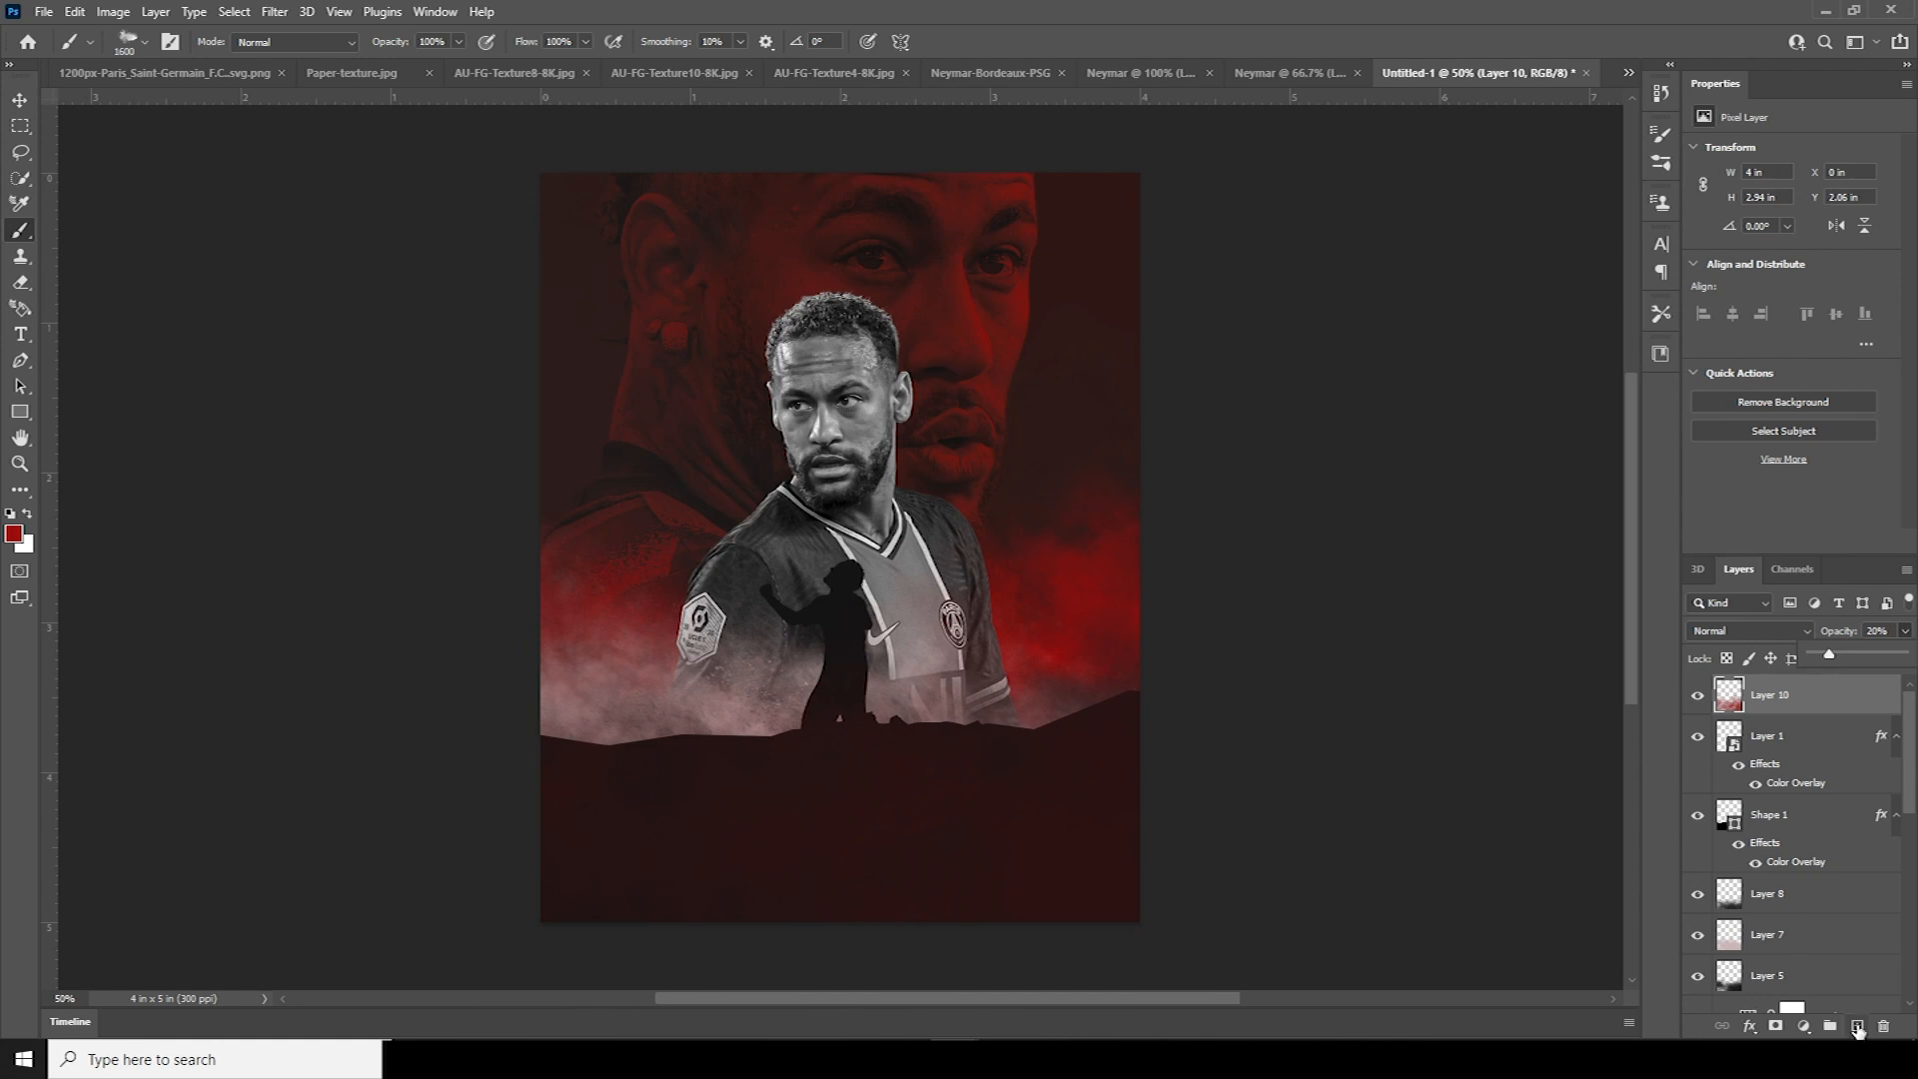
# On new Layer 11, dab red glow around the jersey and right edge, faded to 40% opacity
pyautogui.click(1858, 1027)
pyautogui.press('[')
pyautogui.press('[')
pyautogui.press('[')
pyautogui.press('[')
pyautogui.press('[')
pyautogui.press('[')
pyautogui.press('[')
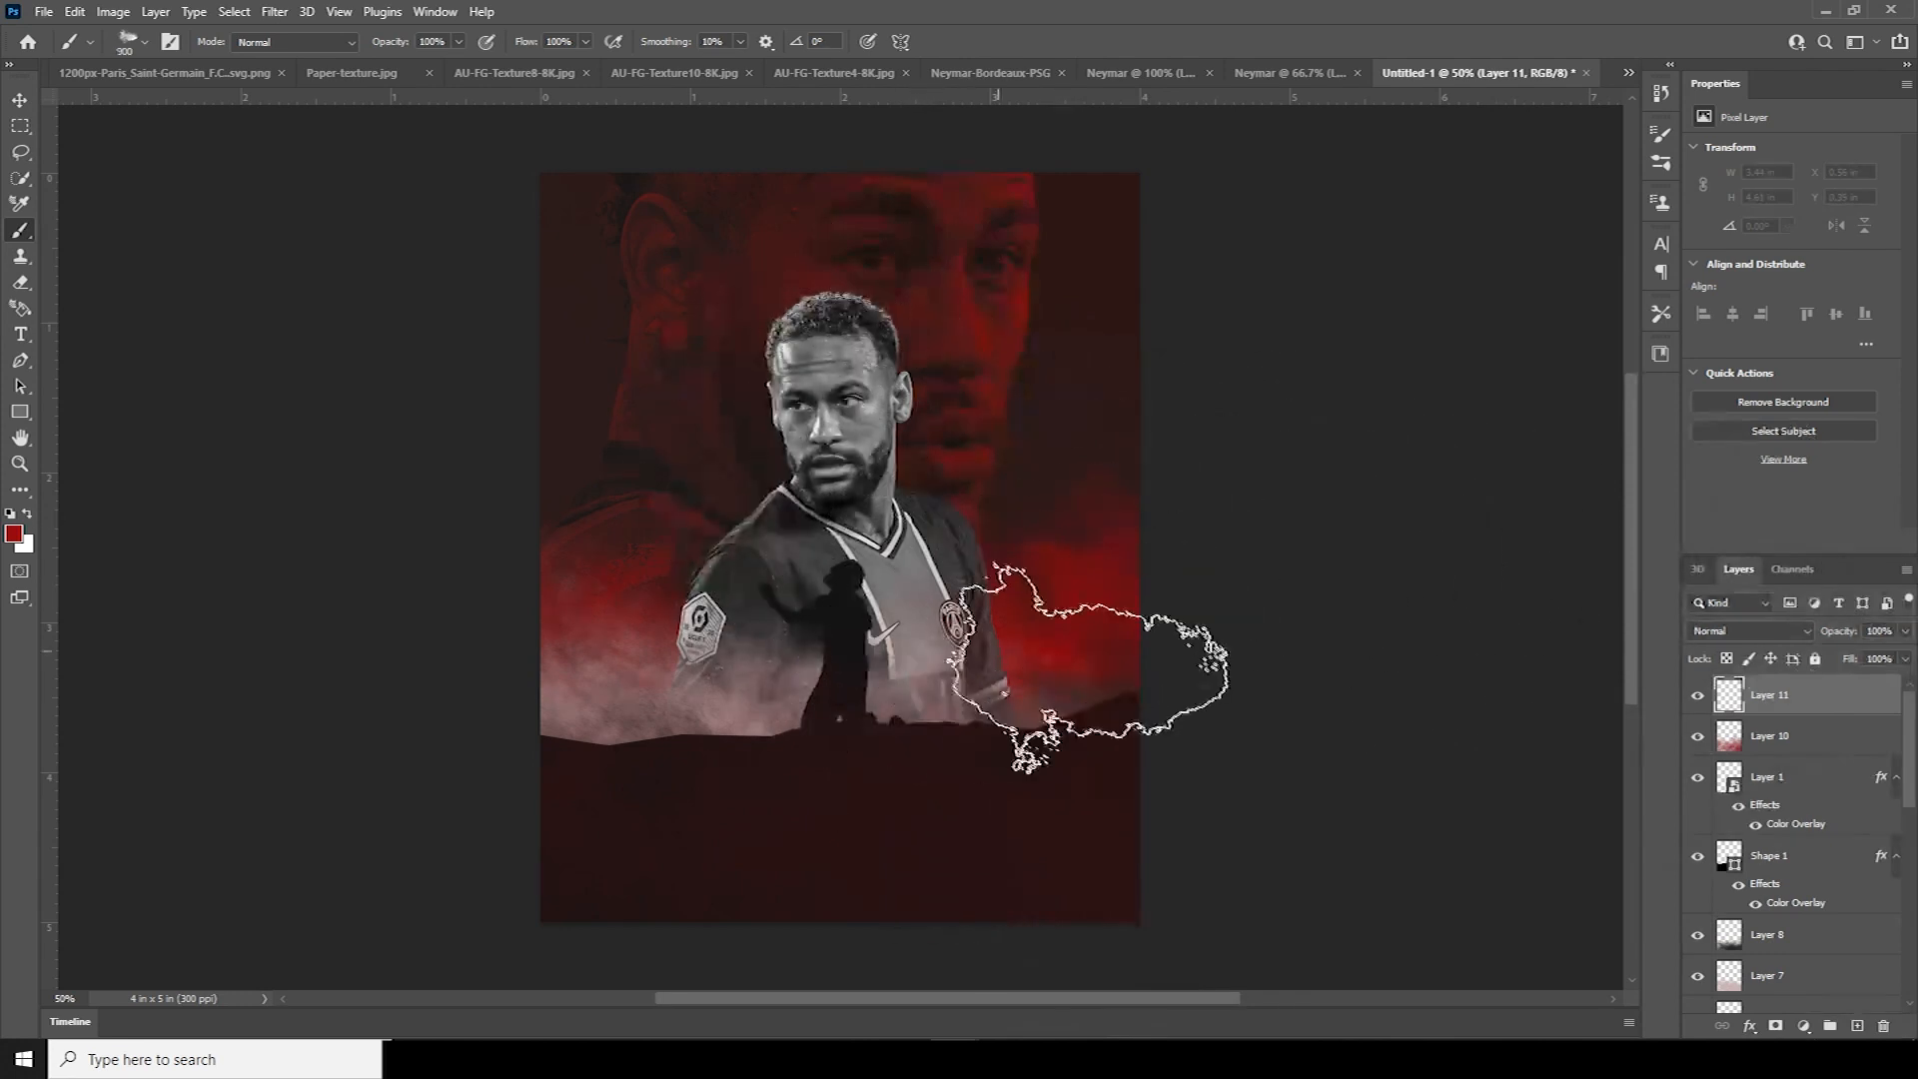
pyautogui.click(991, 666)
pyautogui.press(']')
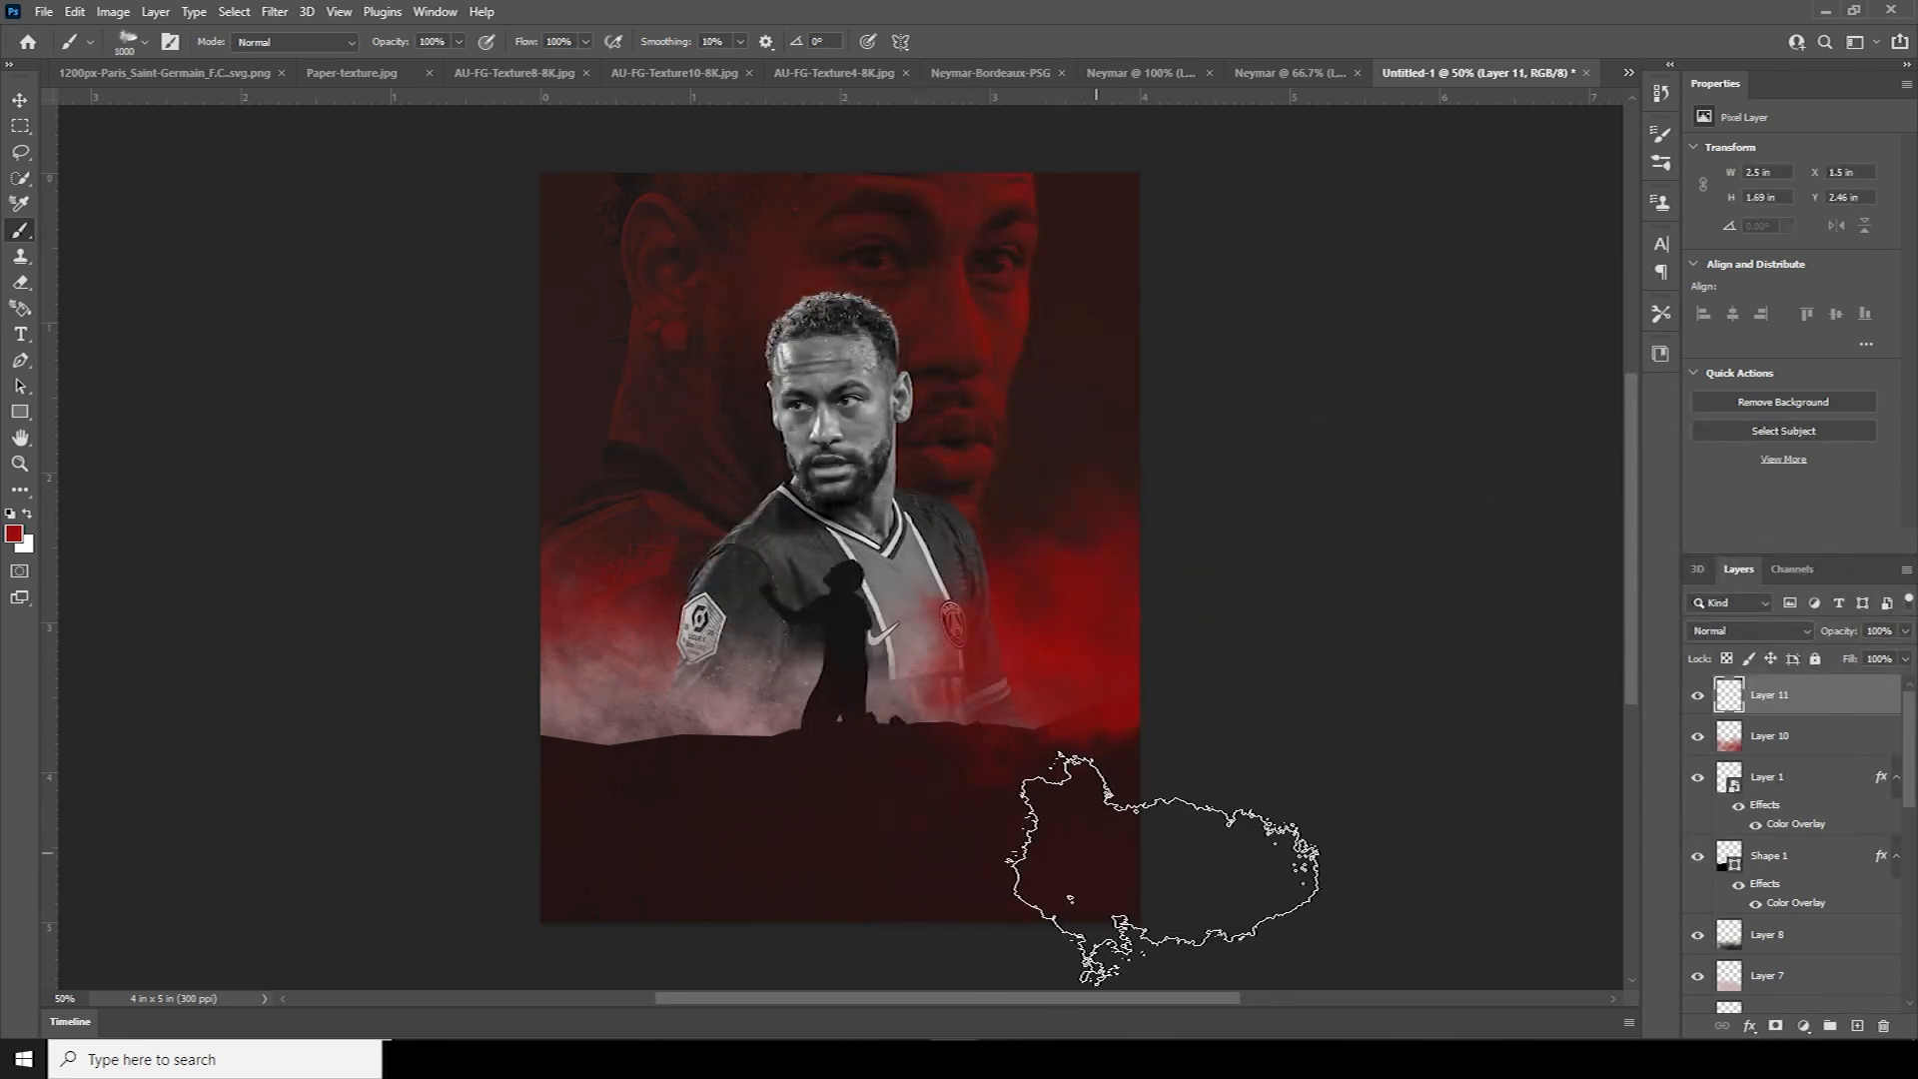
pyautogui.click(1018, 718)
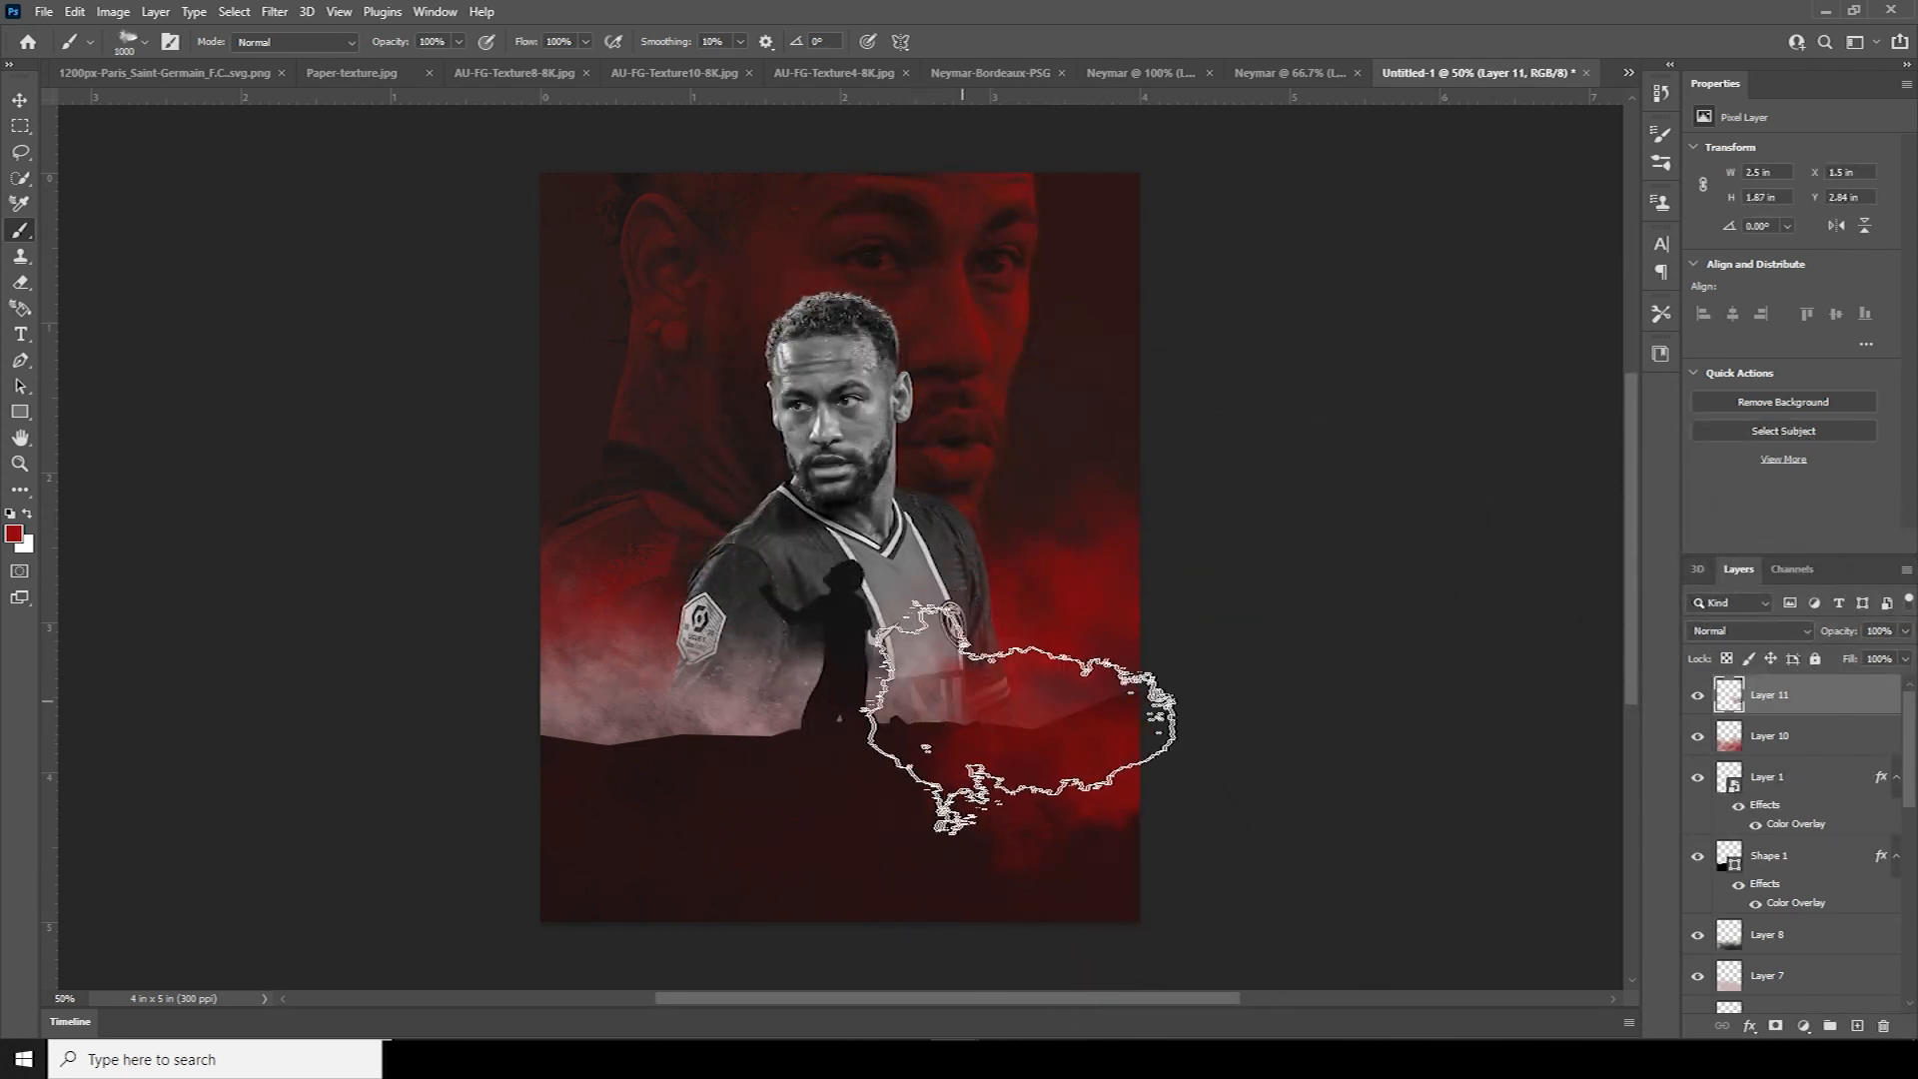
pyautogui.click(952, 695)
pyautogui.hotkey('ctrl', 'z')
pyautogui.click(1213, 624)
pyautogui.moveTo(1903, 641); pyautogui.dragTo(1857, 657)
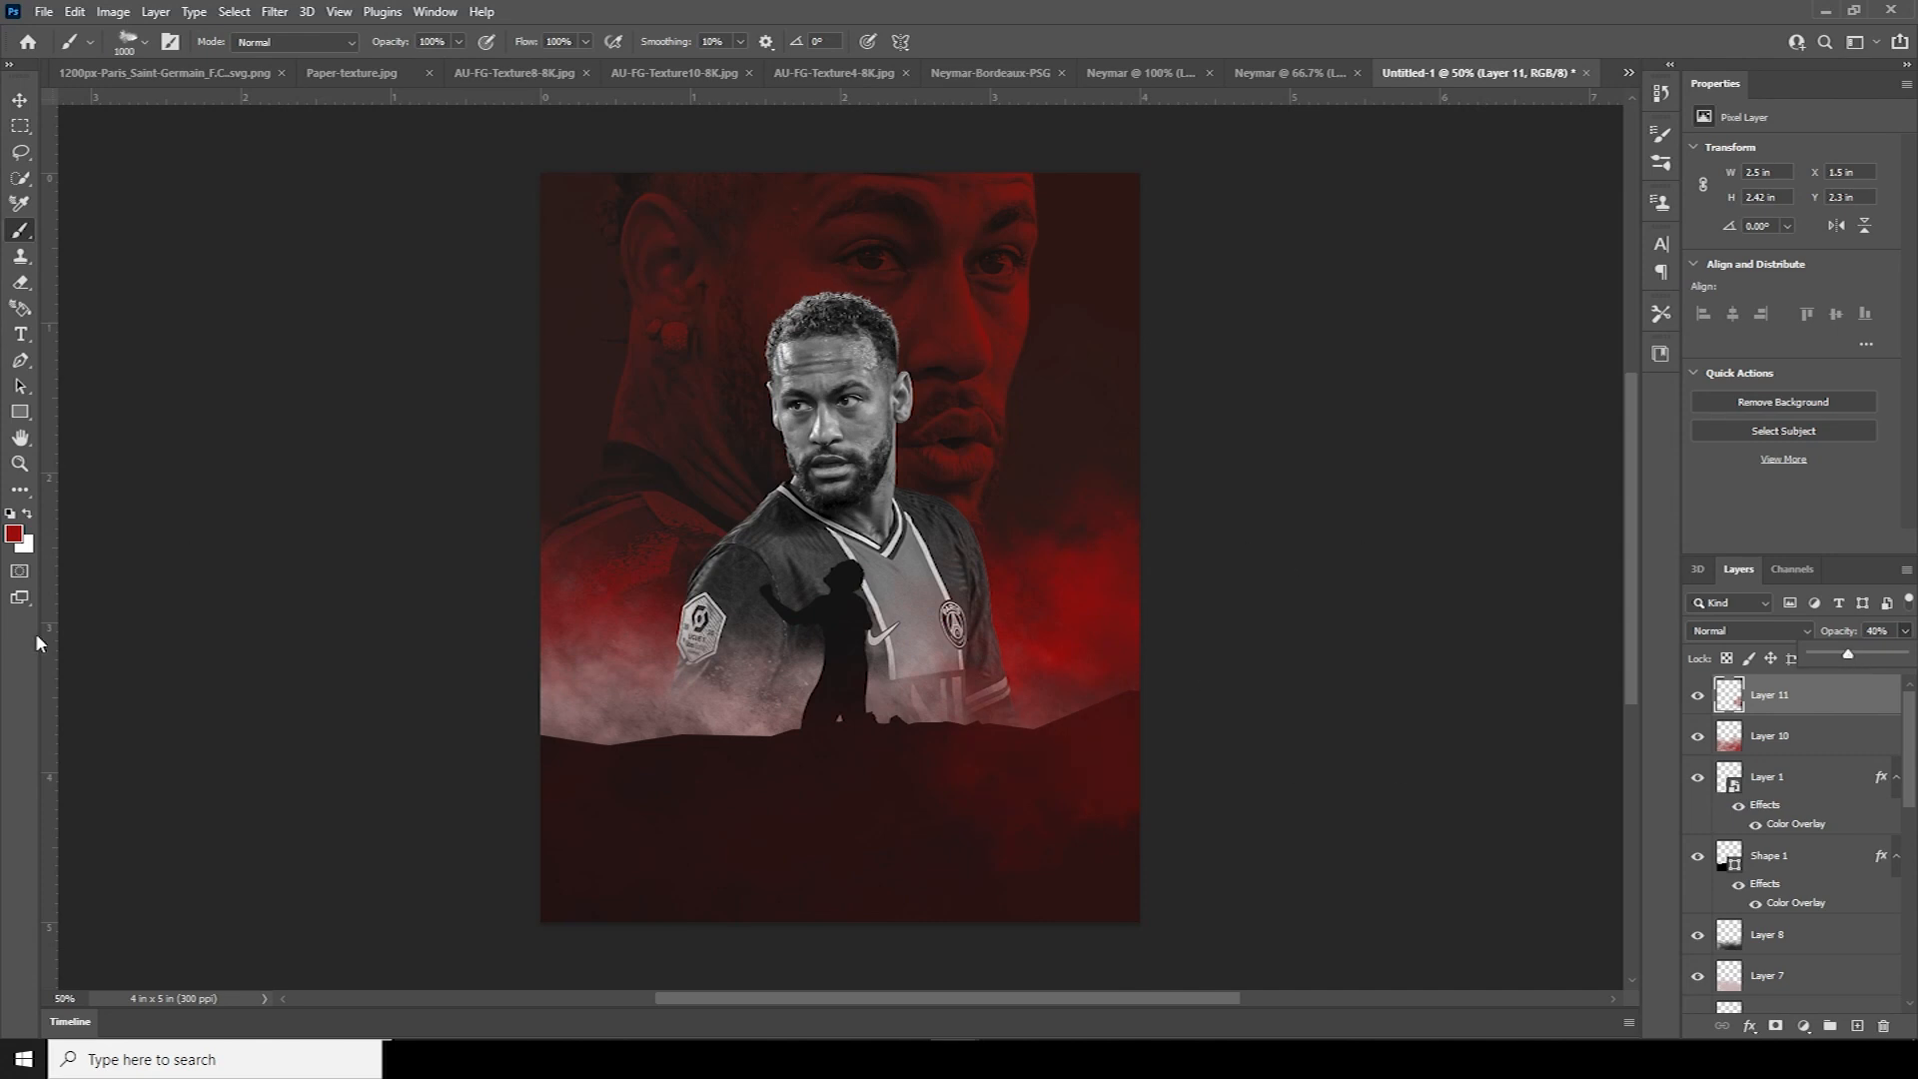
pyautogui.click(21, 101)
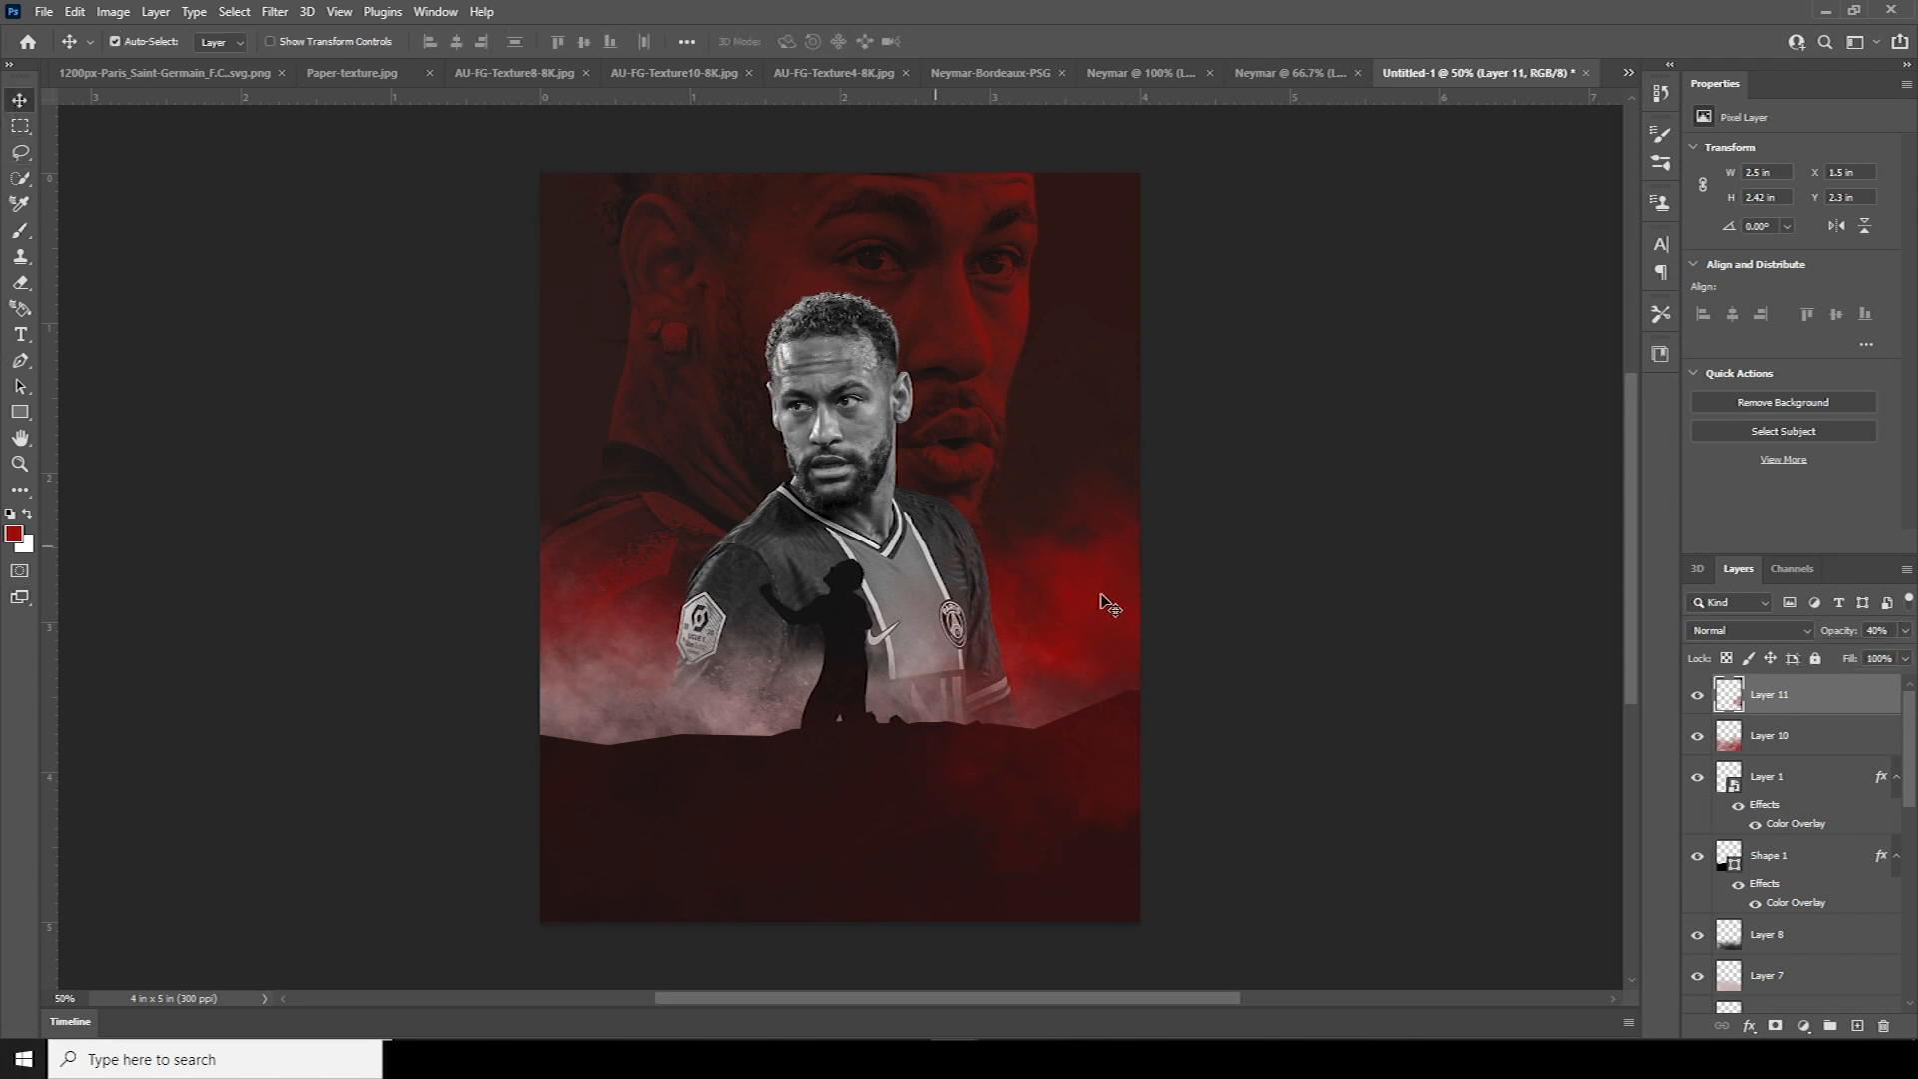
pyautogui.hotkey('ctrl', '-')
# Type NEYMAR above the player's head and scale it up
pyautogui.hotkey('ctrl', '+')
pyautogui.click(20, 335)
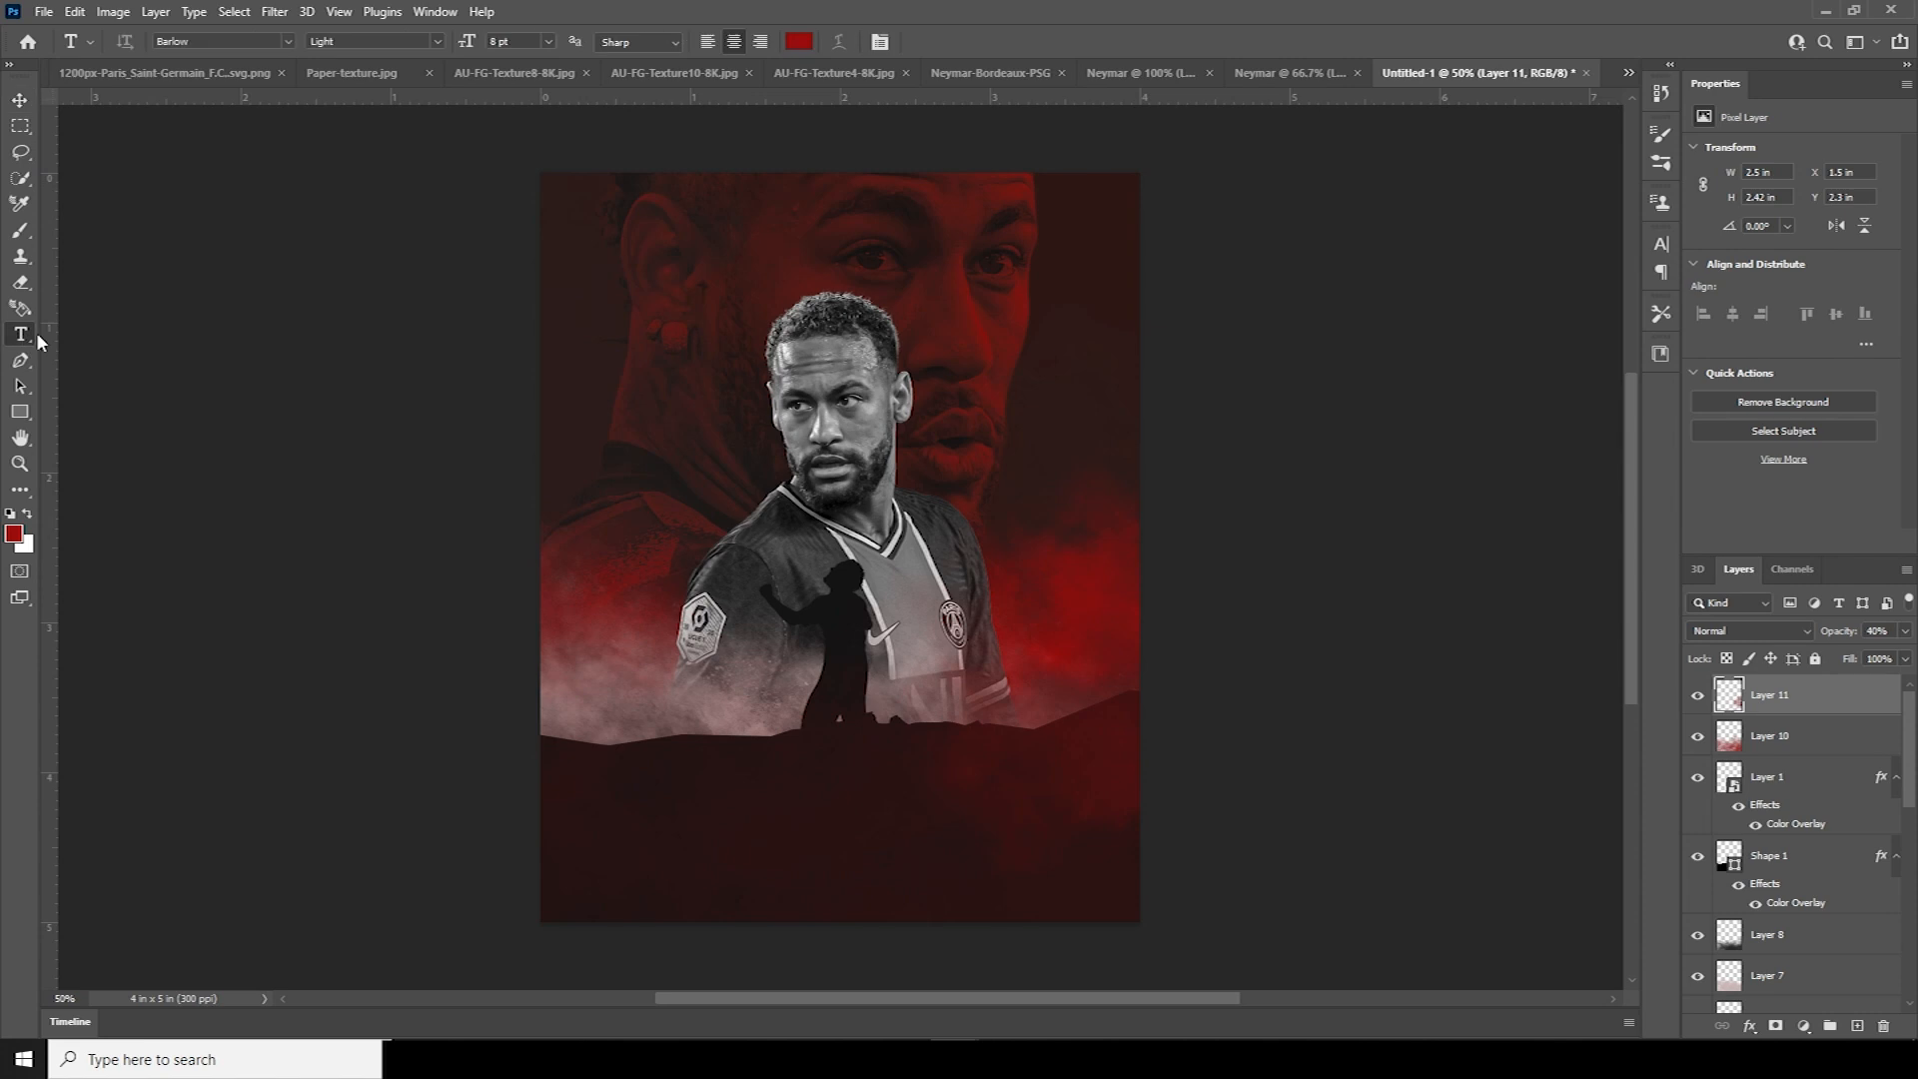
pyautogui.click(723, 309)
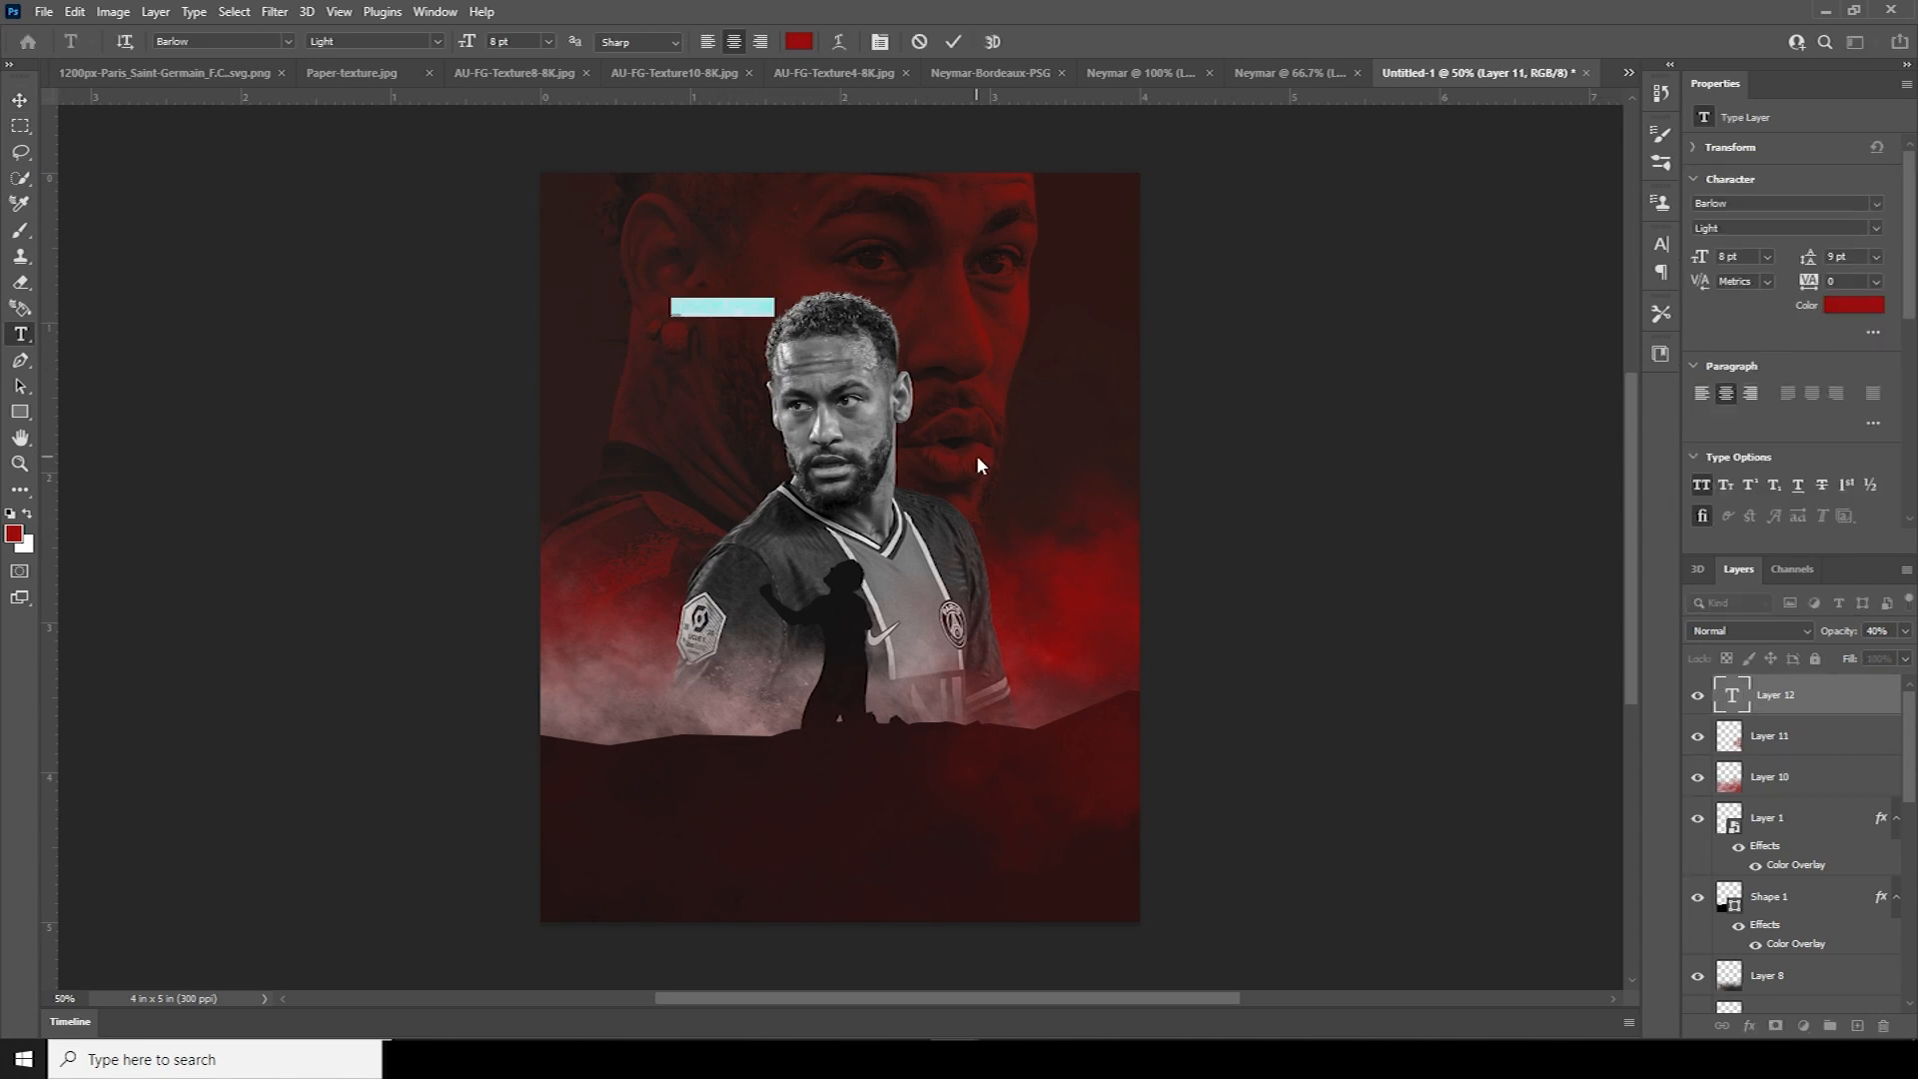
pyautogui.write('NEYMAR')
pyautogui.hotkey('ctrl', 'Return')
pyautogui.hotkey('ctrl', 't')
pyautogui.moveTo(753, 316); pyautogui.dragTo(904, 385)
pyautogui.press('Return')
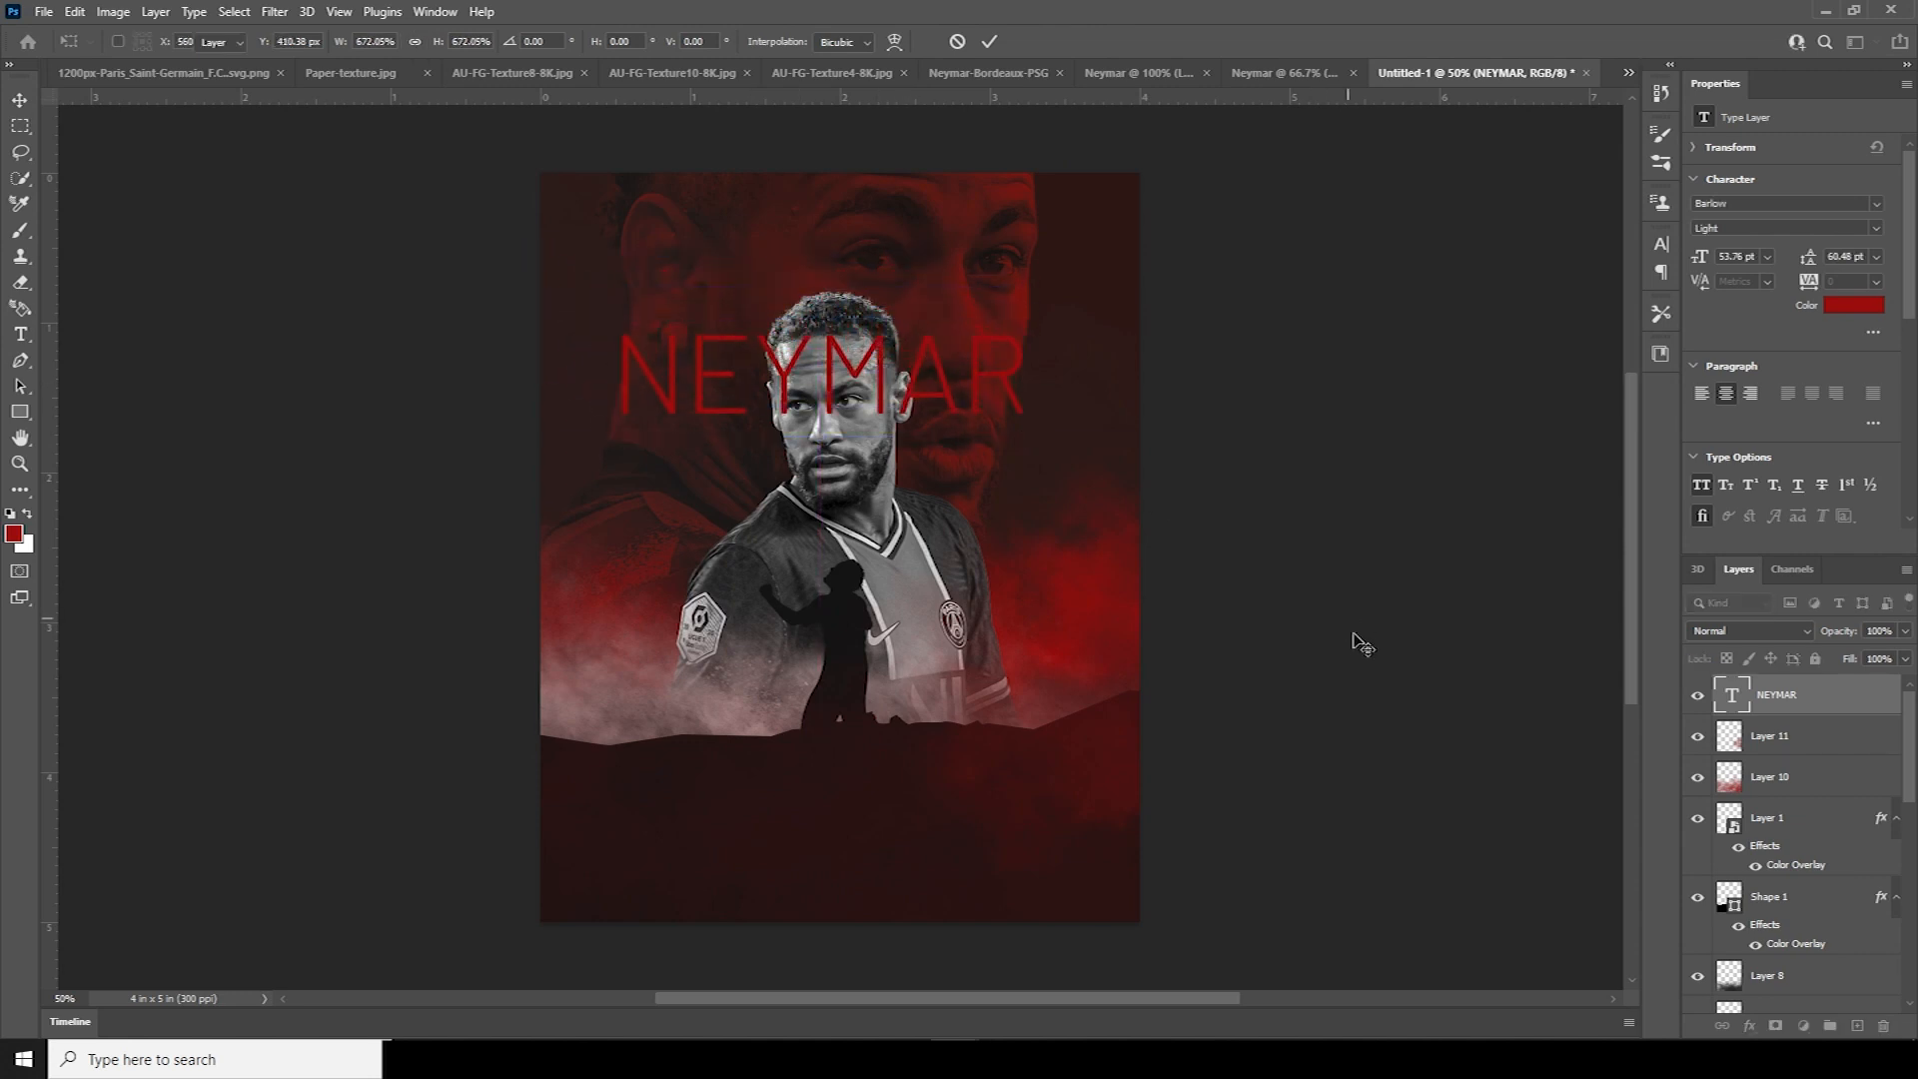
# Make NEYMAR Barlow Black, enlarge and lower it, and place its layer below the player
pyautogui.doubleClick(1732, 694)
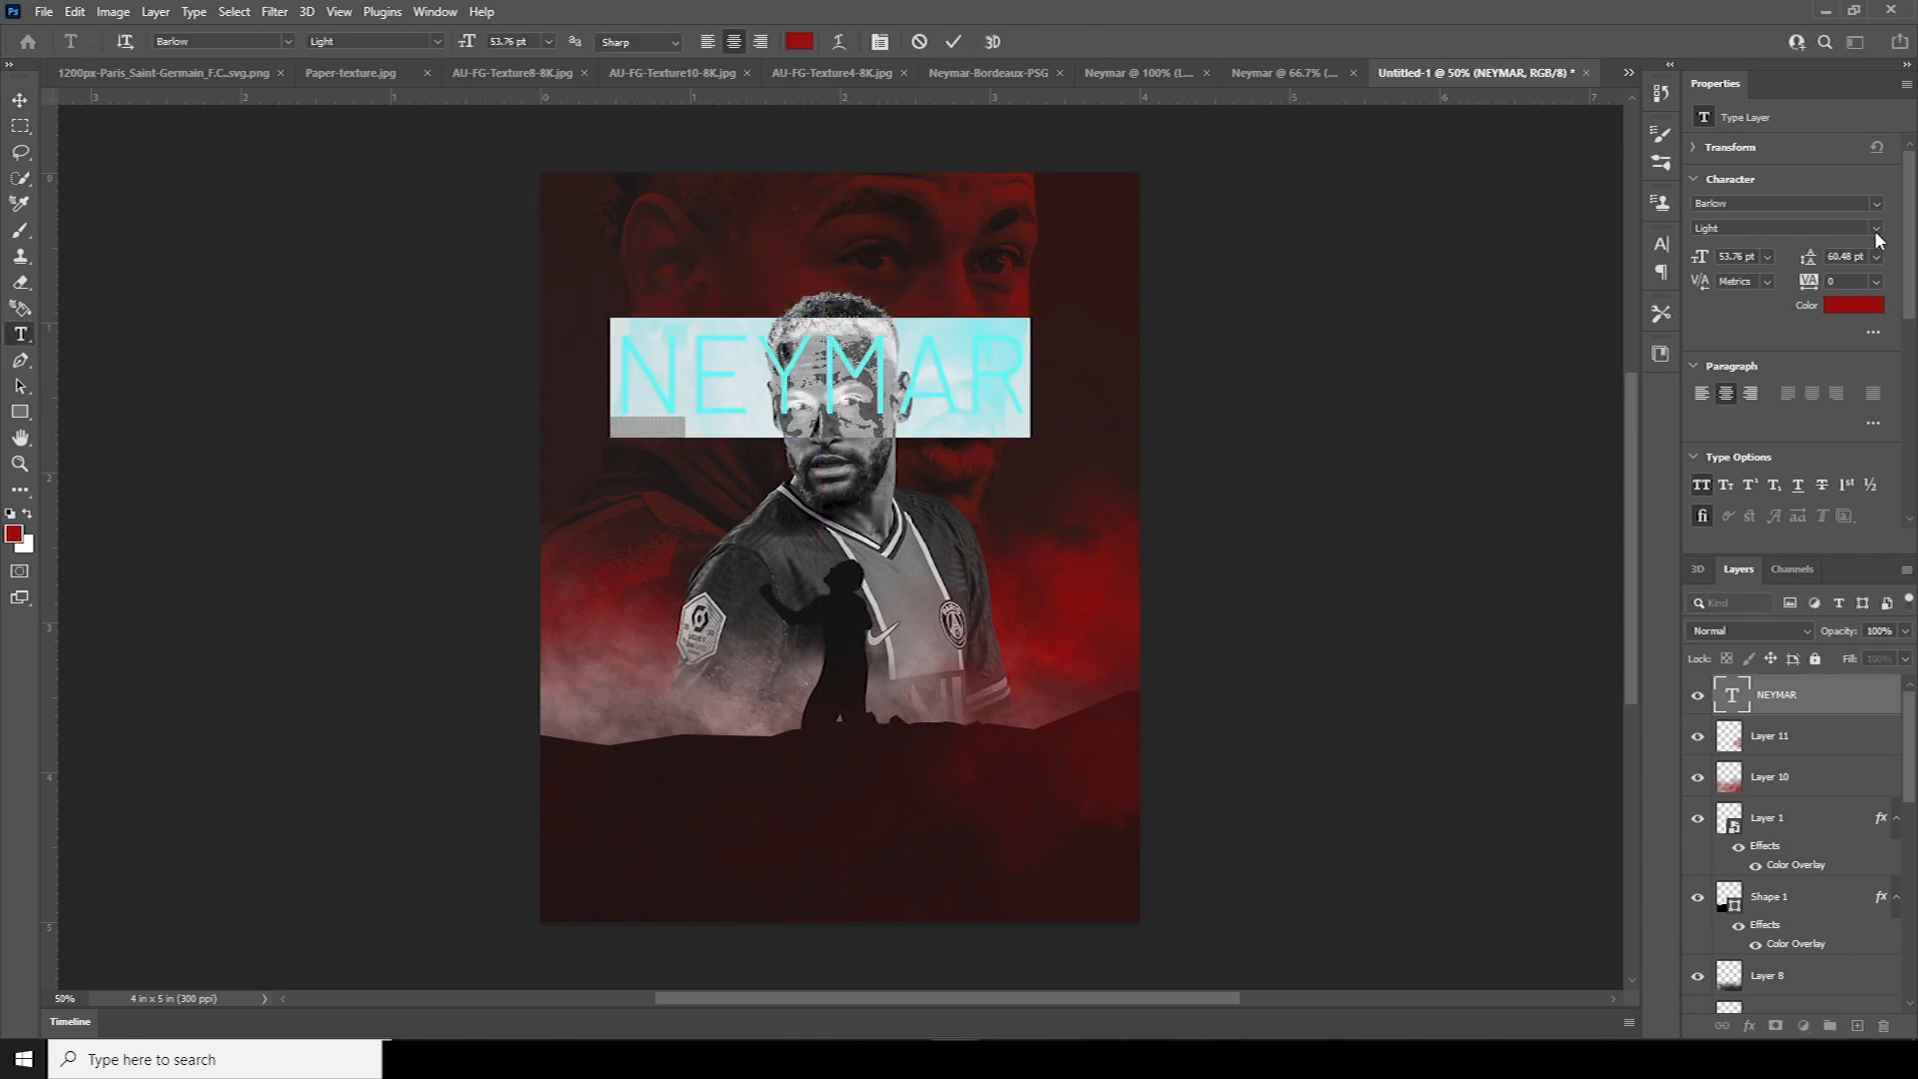
pyautogui.moveTo(1653, 194); pyautogui.dragTo(1638, 191)
pyautogui.click(1877, 230)
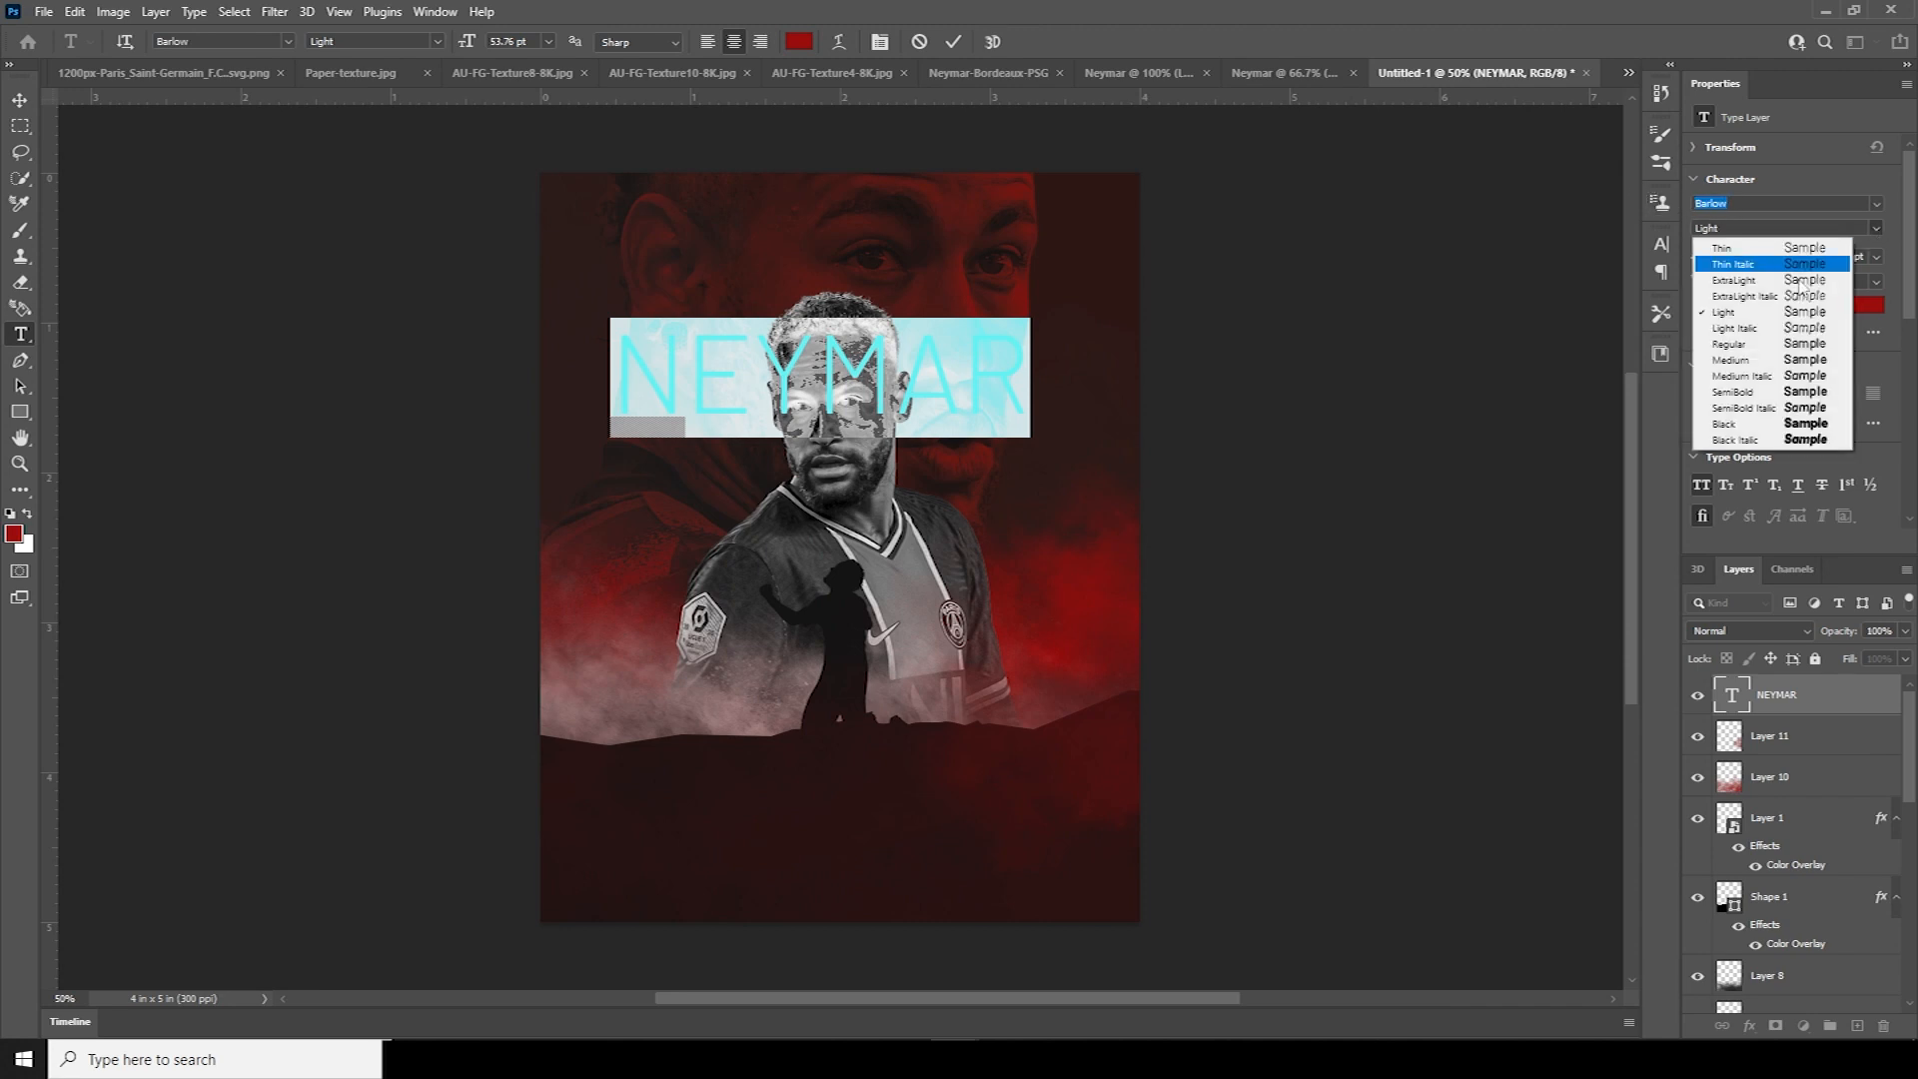
pyautogui.click(1766, 425)
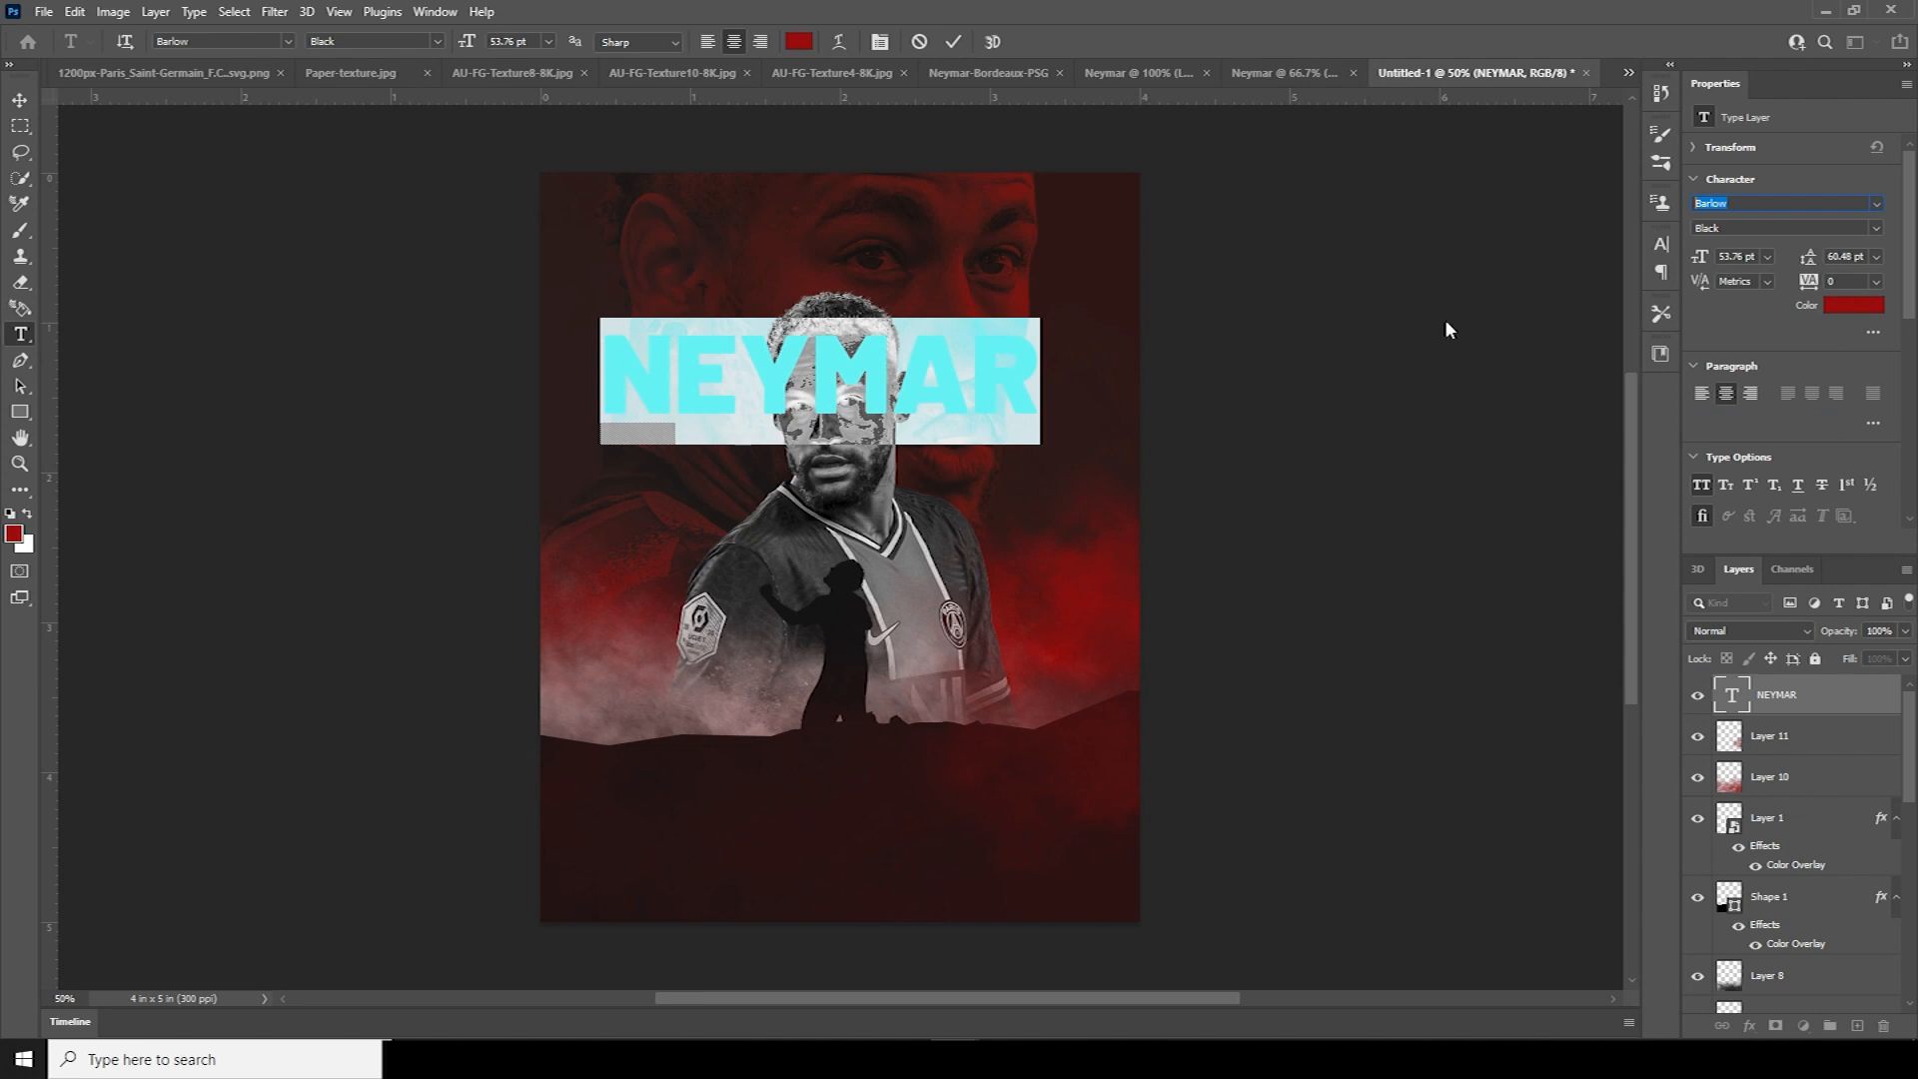
pyautogui.hotkey('ctrl', 'Return')
pyautogui.hotkey('ctrl', 't')
pyautogui.moveTo(1036, 444); pyautogui.dragTo(1009, 477)
pyautogui.press('Return')
pyautogui.moveTo(1736, 704); pyautogui.dragTo(1782, 867)
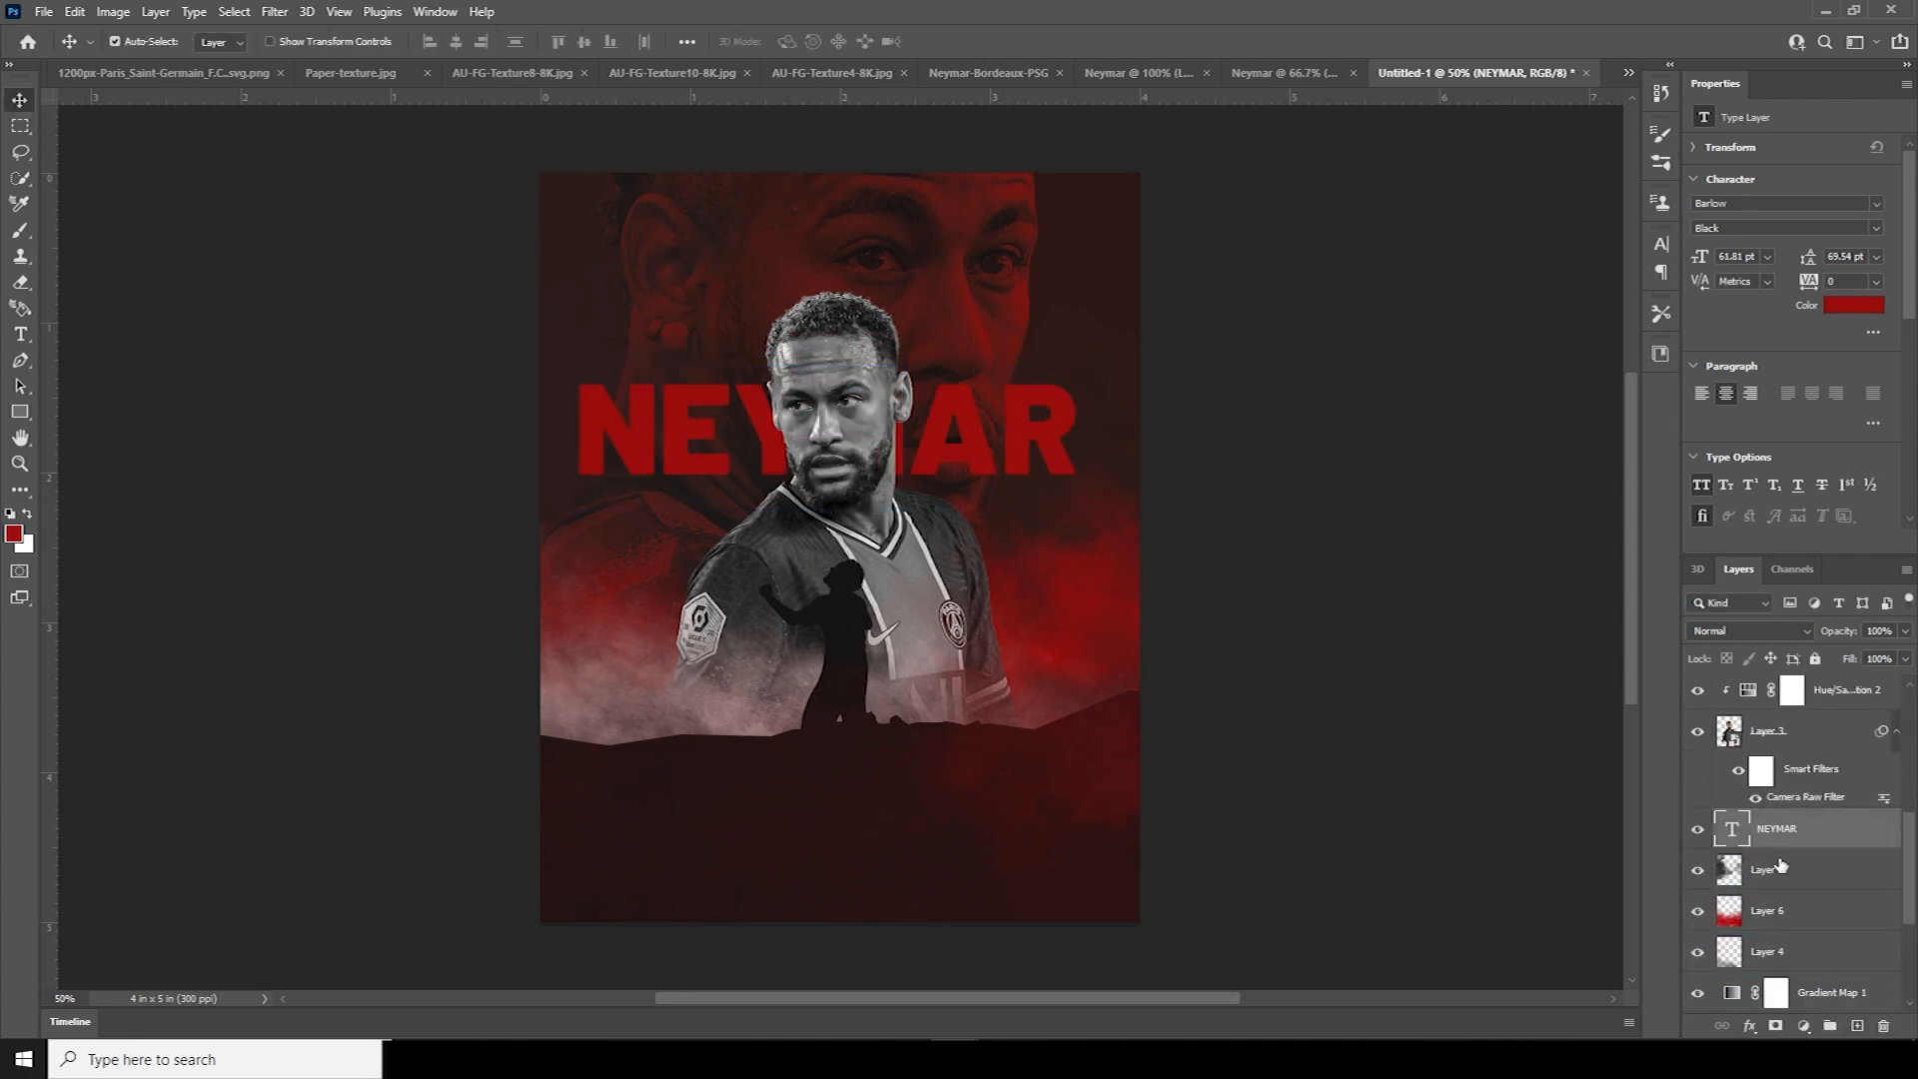
# Add a Gradient Overlay to NEYMAR, delete the middle stop and make the left stop dark red
pyautogui.click(1747, 1027)
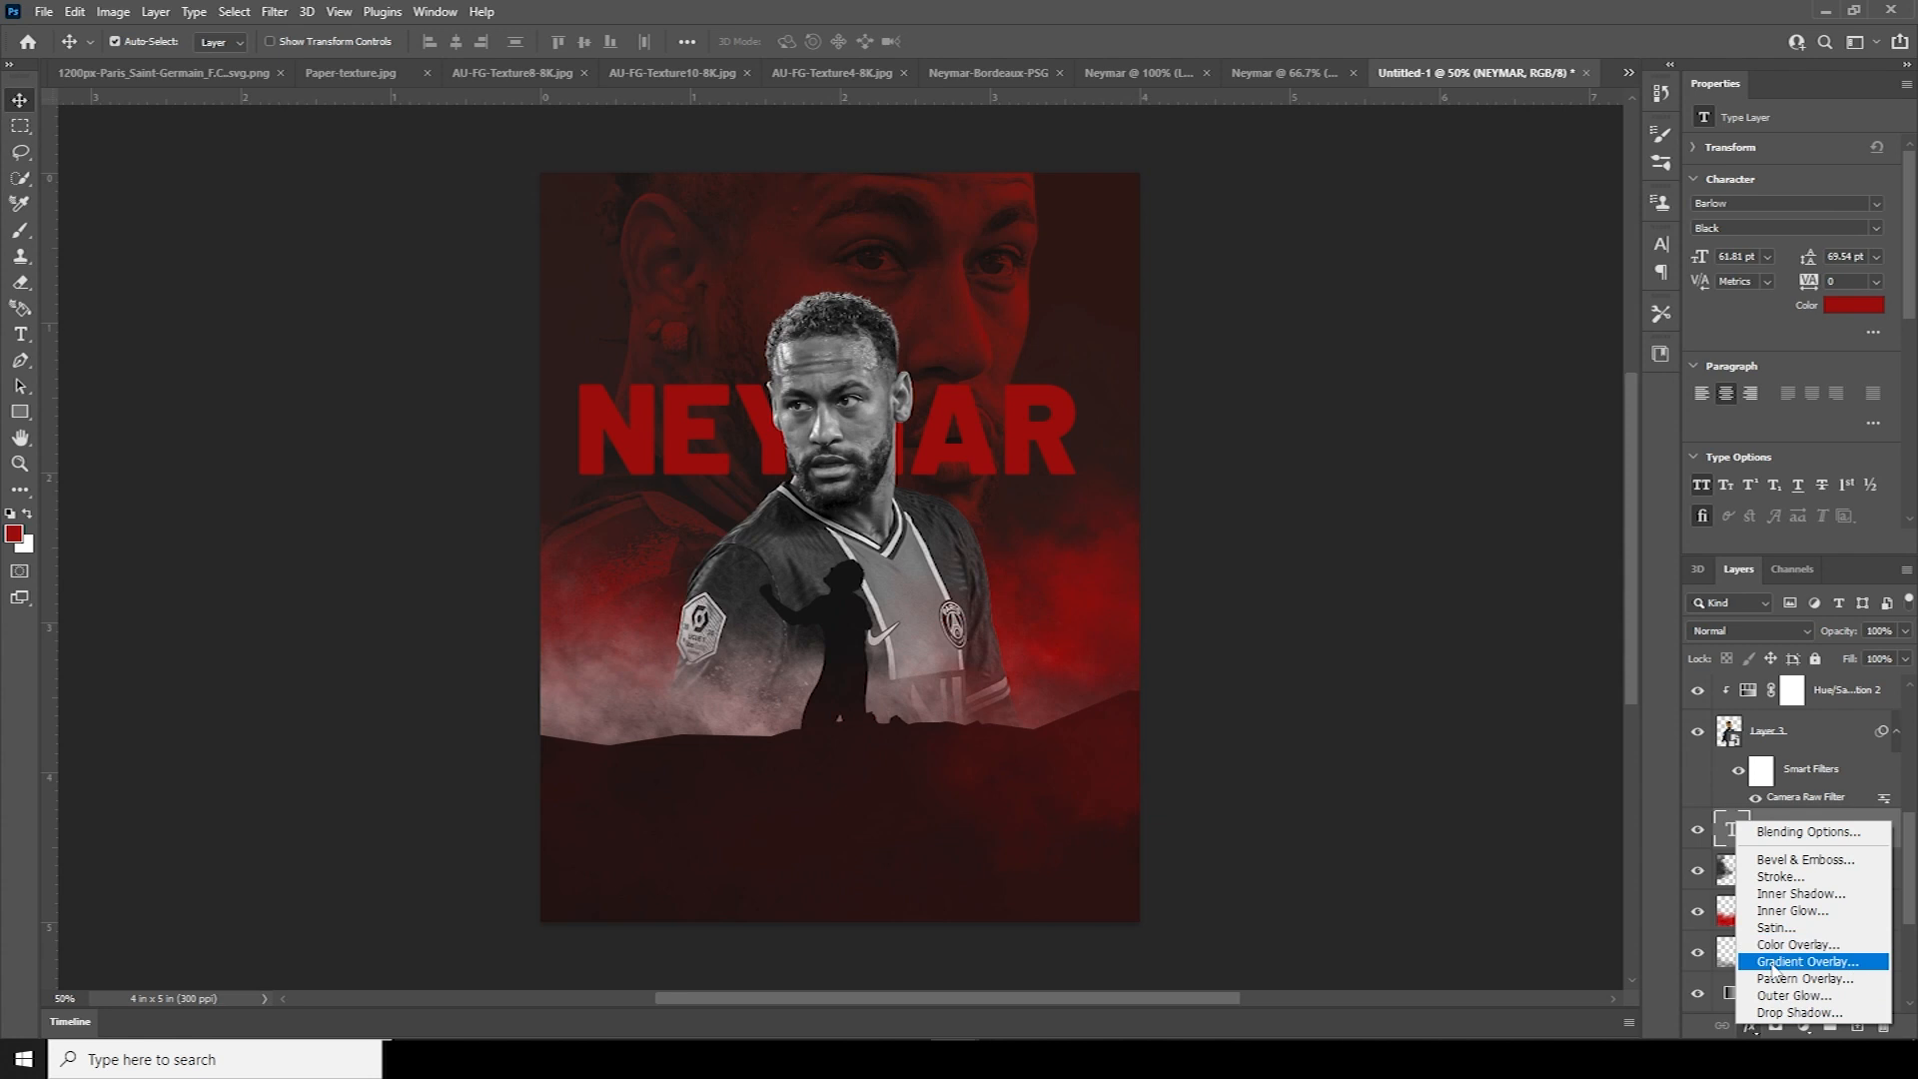
pyautogui.click(1774, 965)
pyautogui.click(1518, 264)
pyautogui.click(1358, 548)
pyautogui.click(1603, 632)
pyautogui.click(1256, 548)
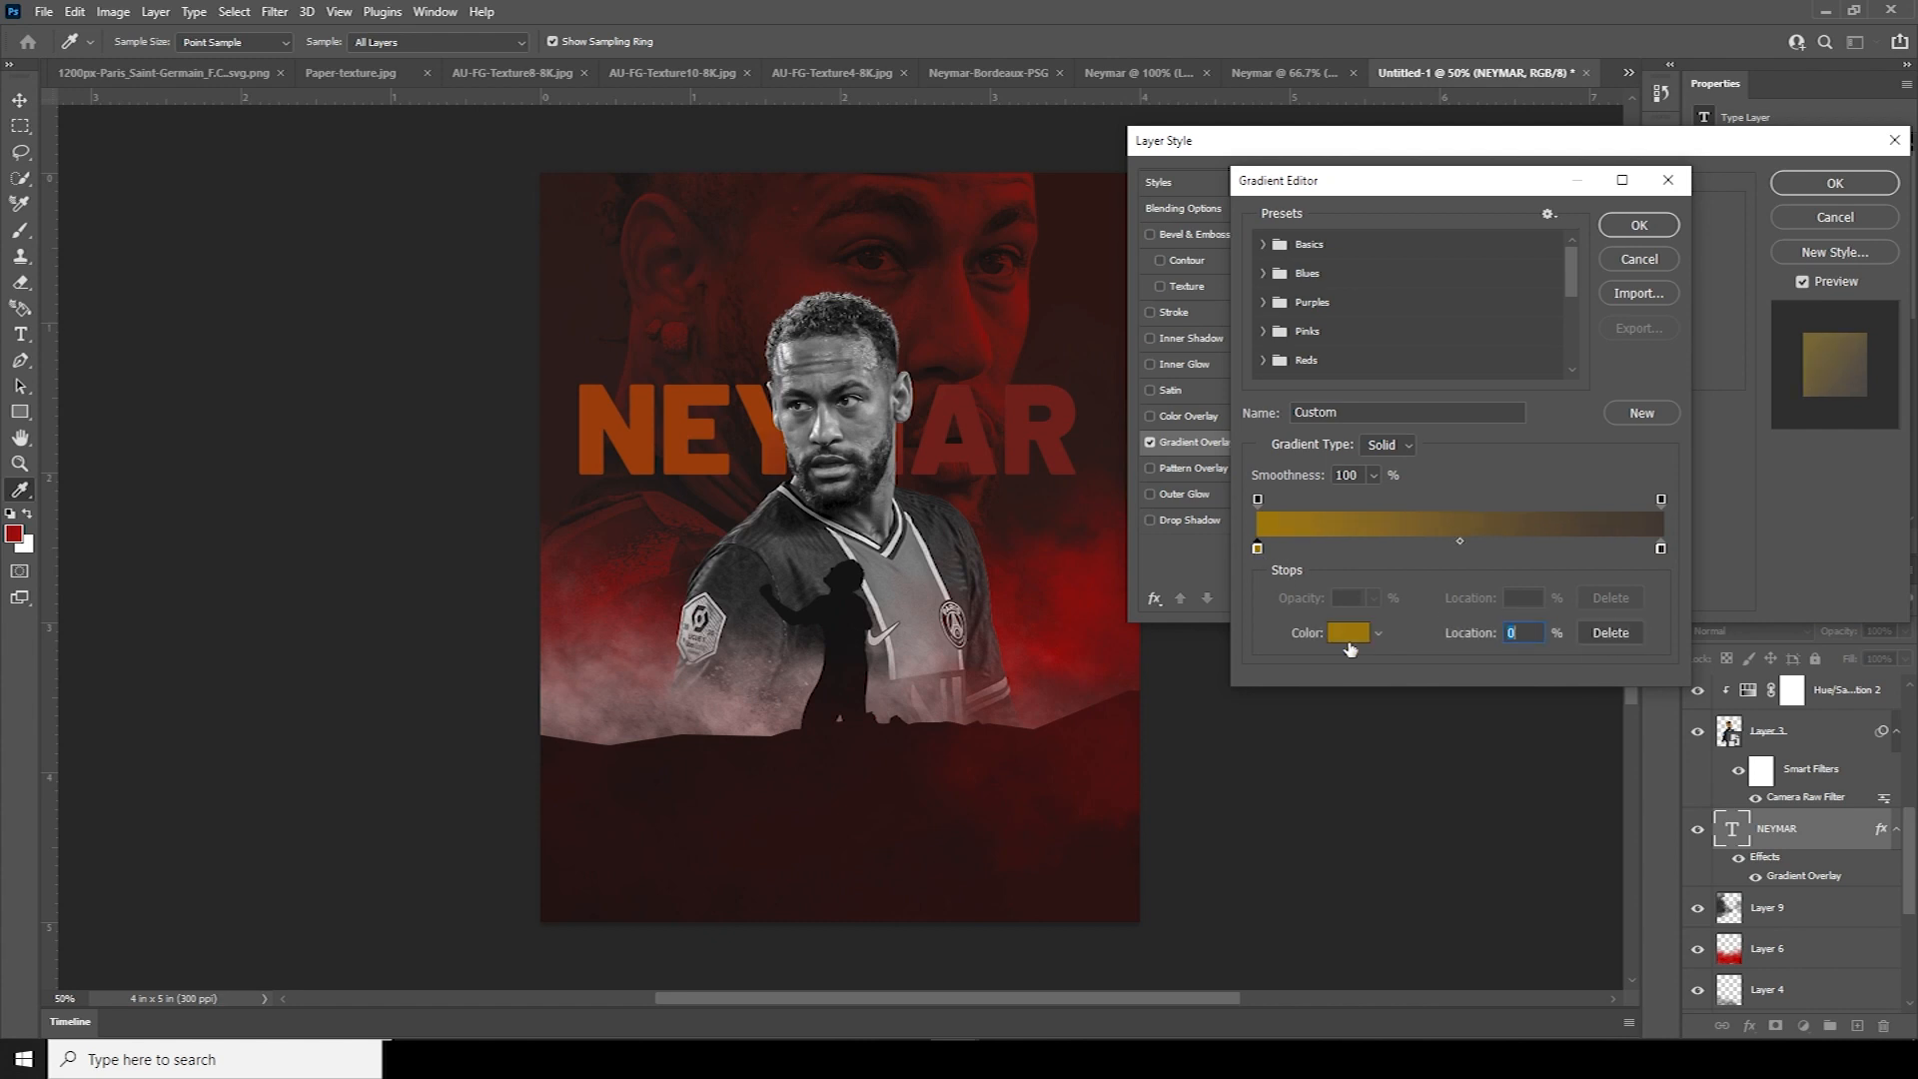
pyautogui.click(1348, 632)
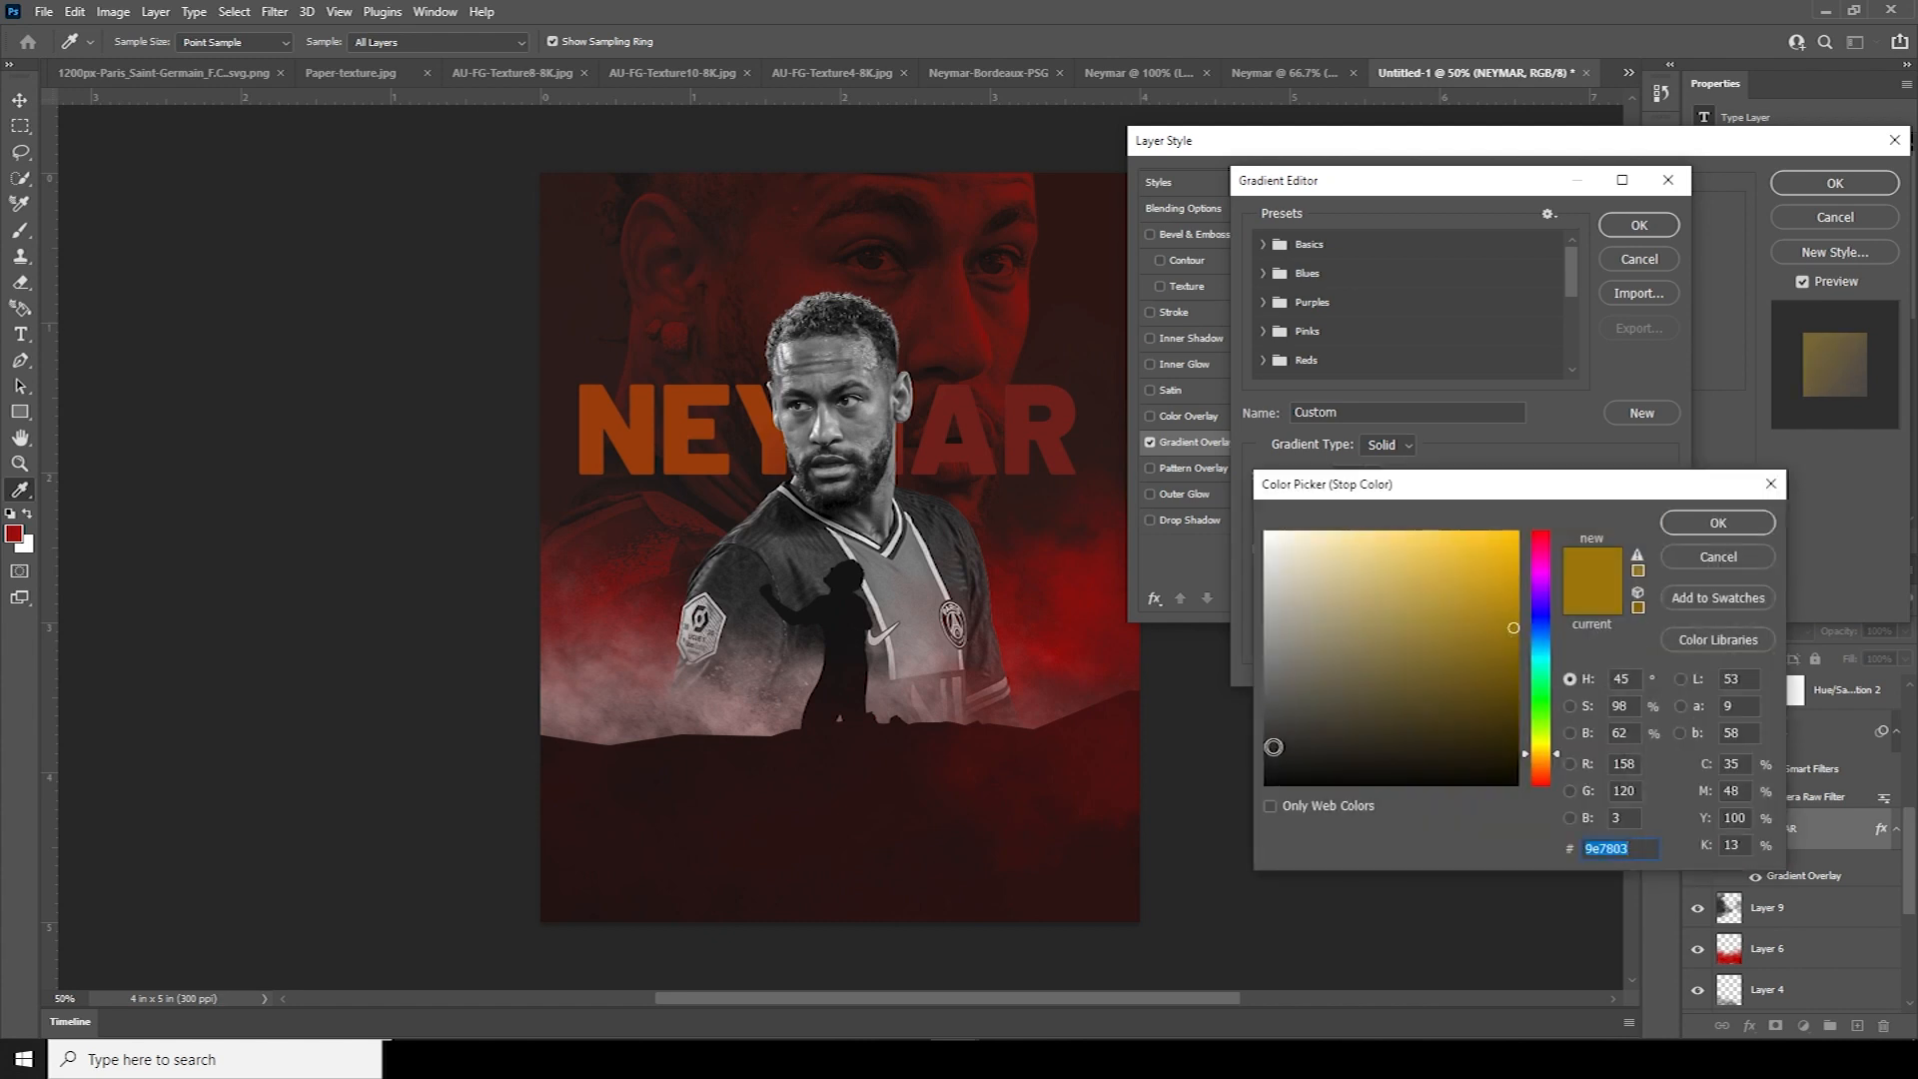
pyautogui.click(1268, 749)
pyautogui.moveTo(1536, 661); pyautogui.dragTo(1532, 514)
pyautogui.click(1503, 679)
pyautogui.click(1704, 526)
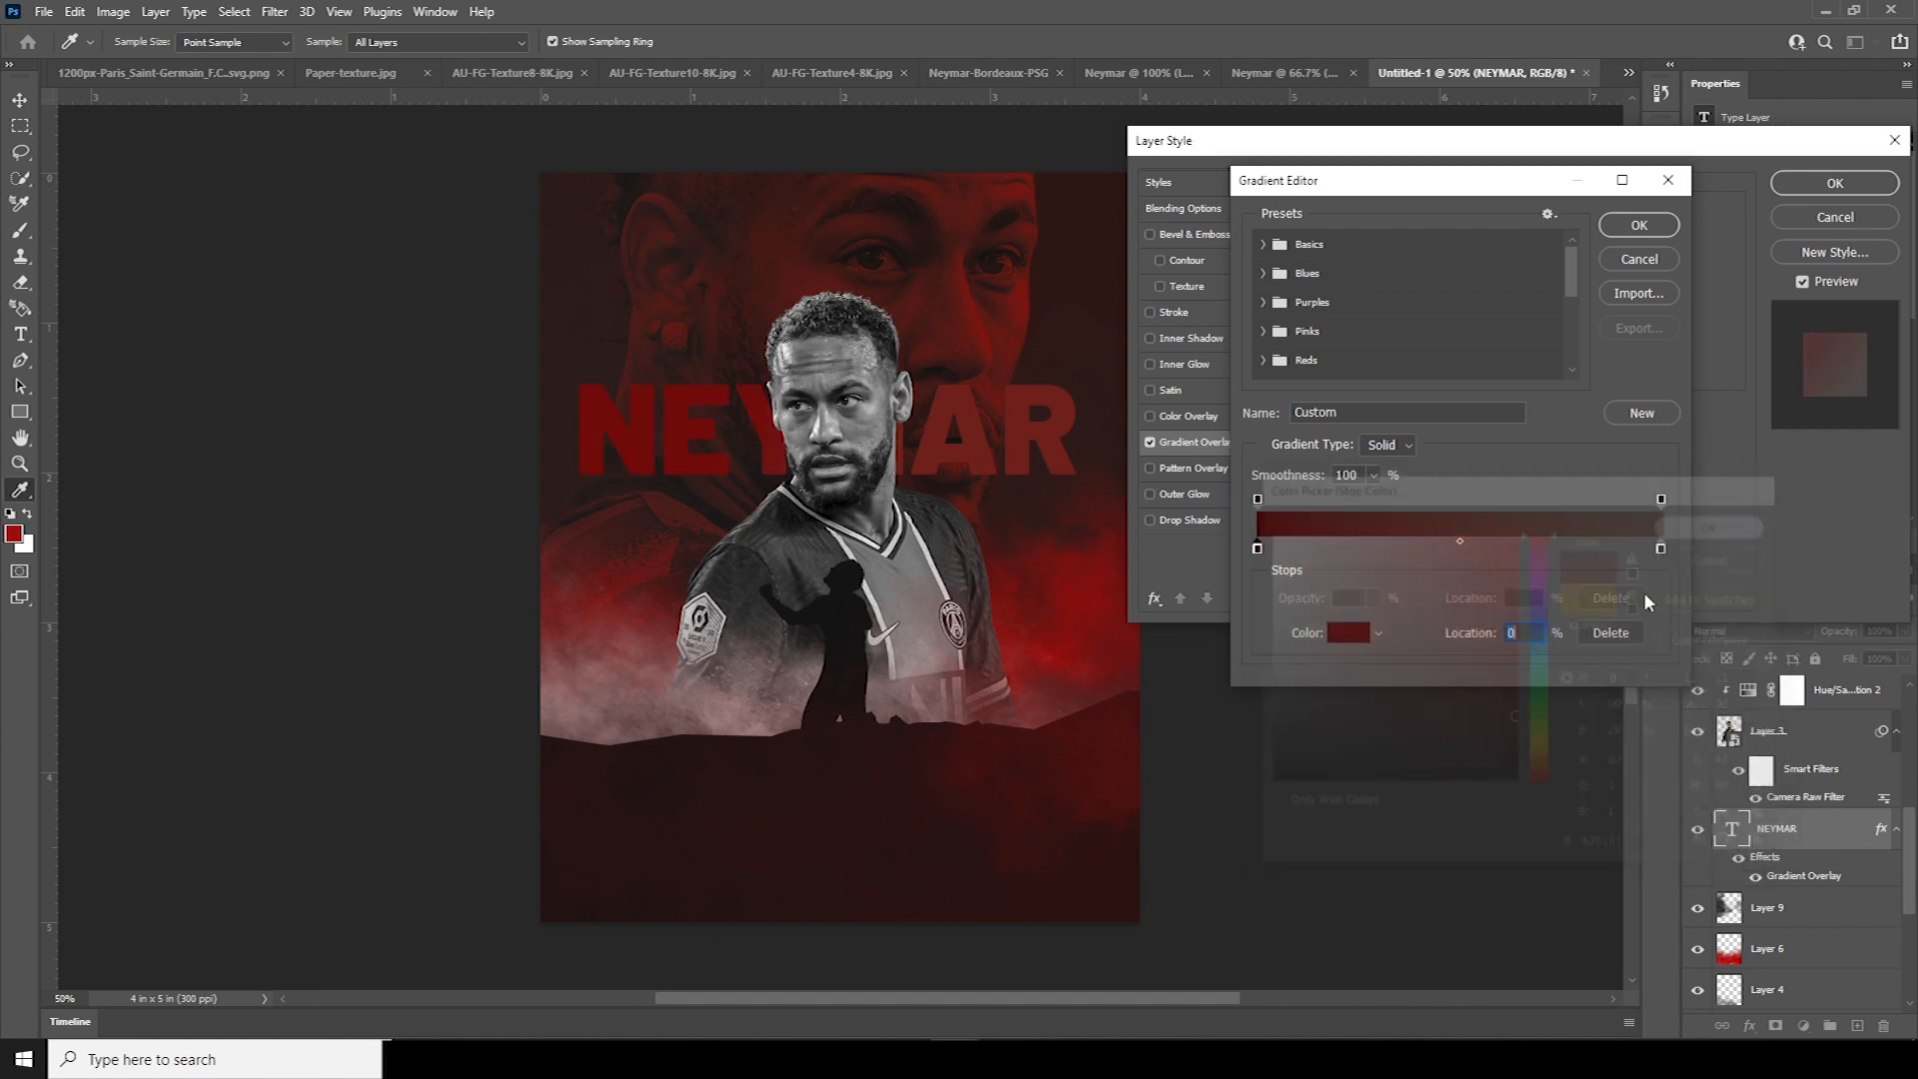
# Set the right gradient stop to bright red e00303 and apply the overlay
pyautogui.click(1660, 547)
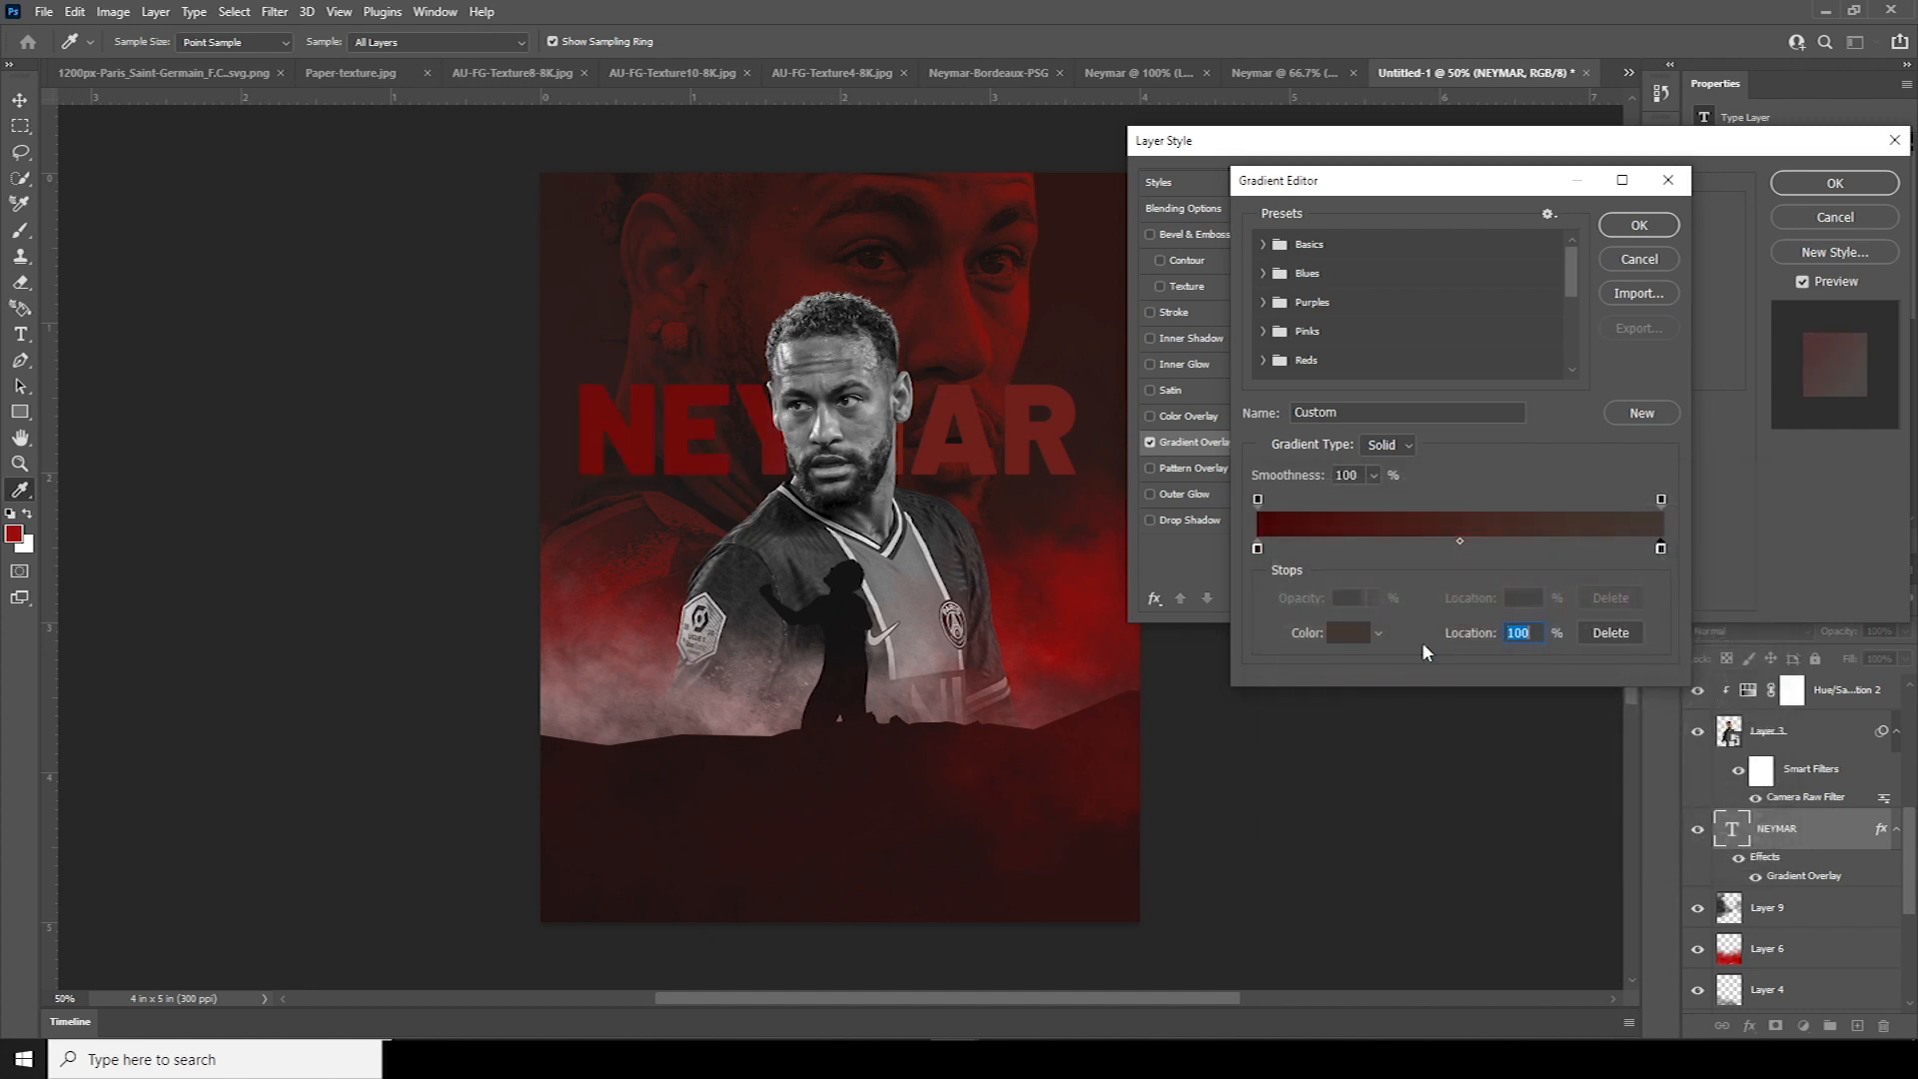
pyautogui.click(1349, 634)
pyautogui.moveTo(1539, 652); pyautogui.dragTo(1530, 476)
pyautogui.click(1509, 561)
pyautogui.moveTo(1509, 562); pyautogui.dragTo(1514, 555)
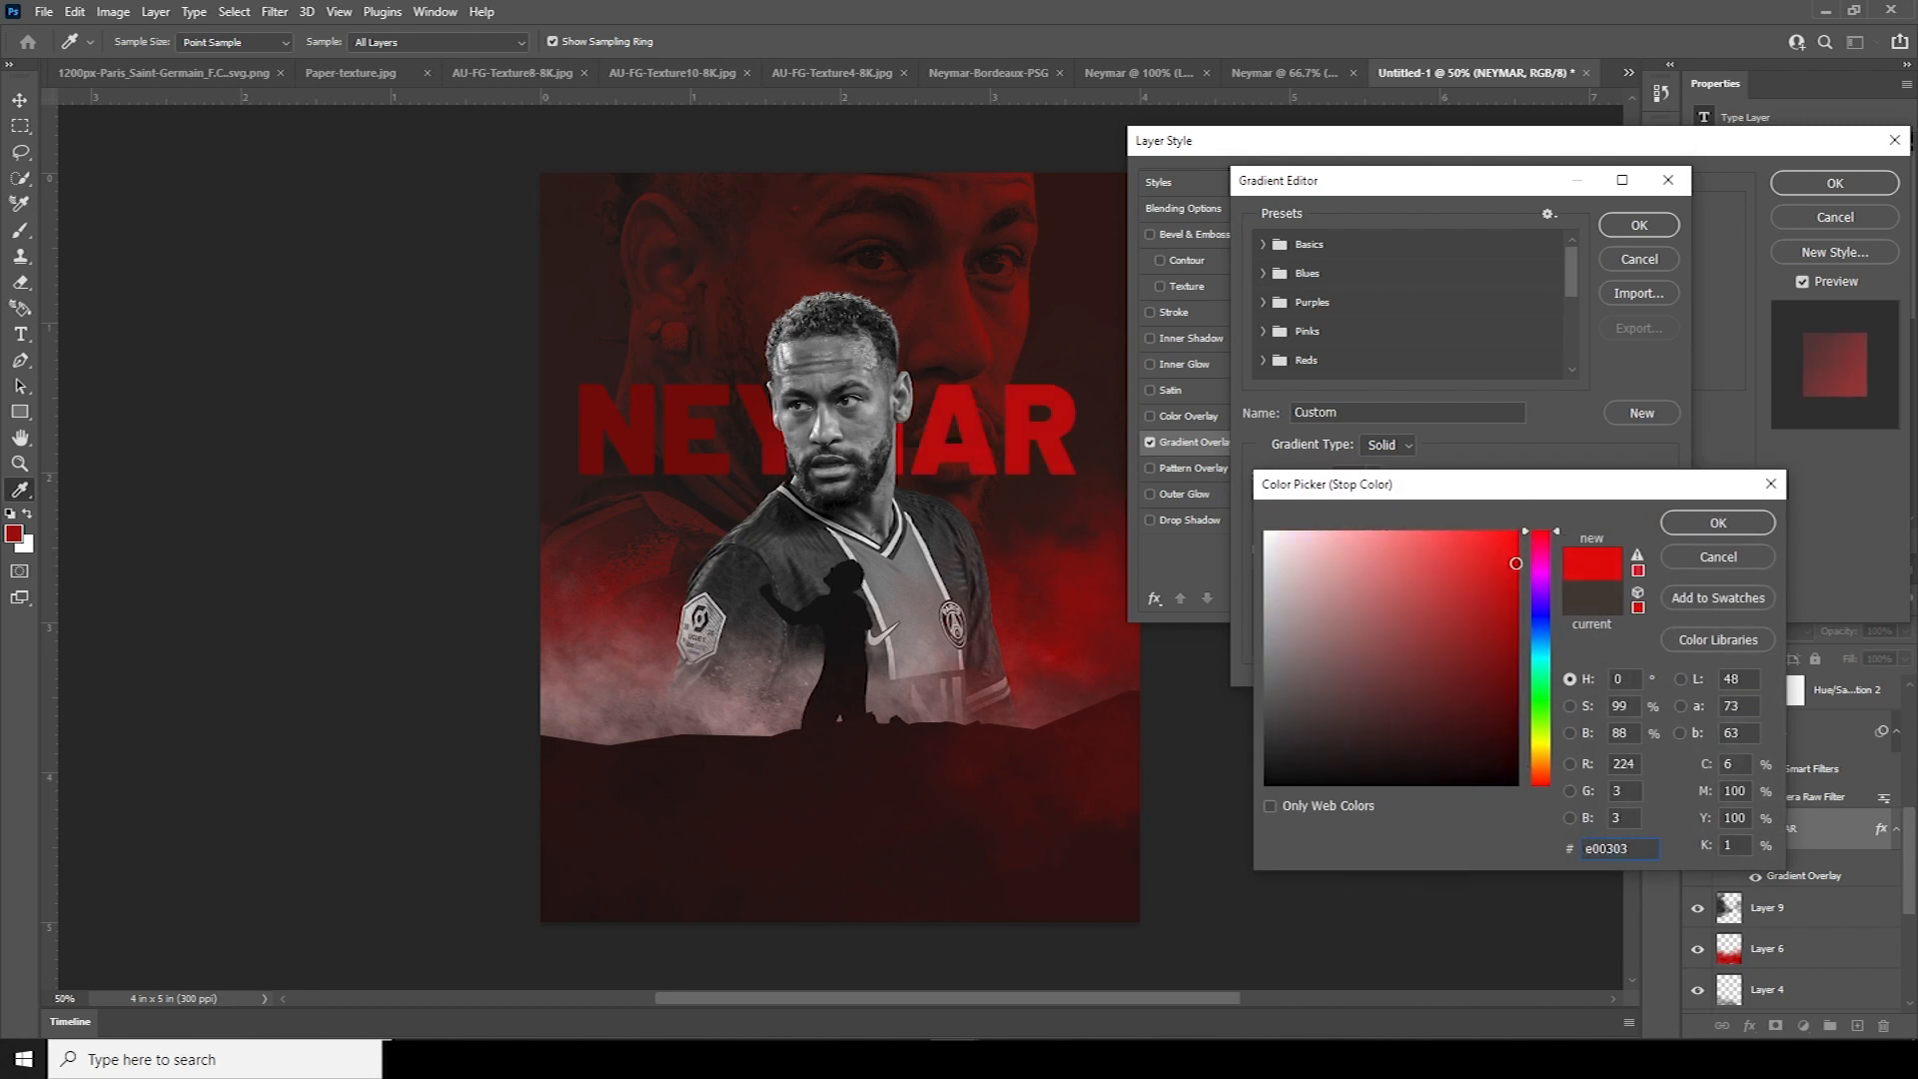
pyautogui.moveTo(1516, 564); pyautogui.dragTo(1516, 582)
pyautogui.click(1743, 525)
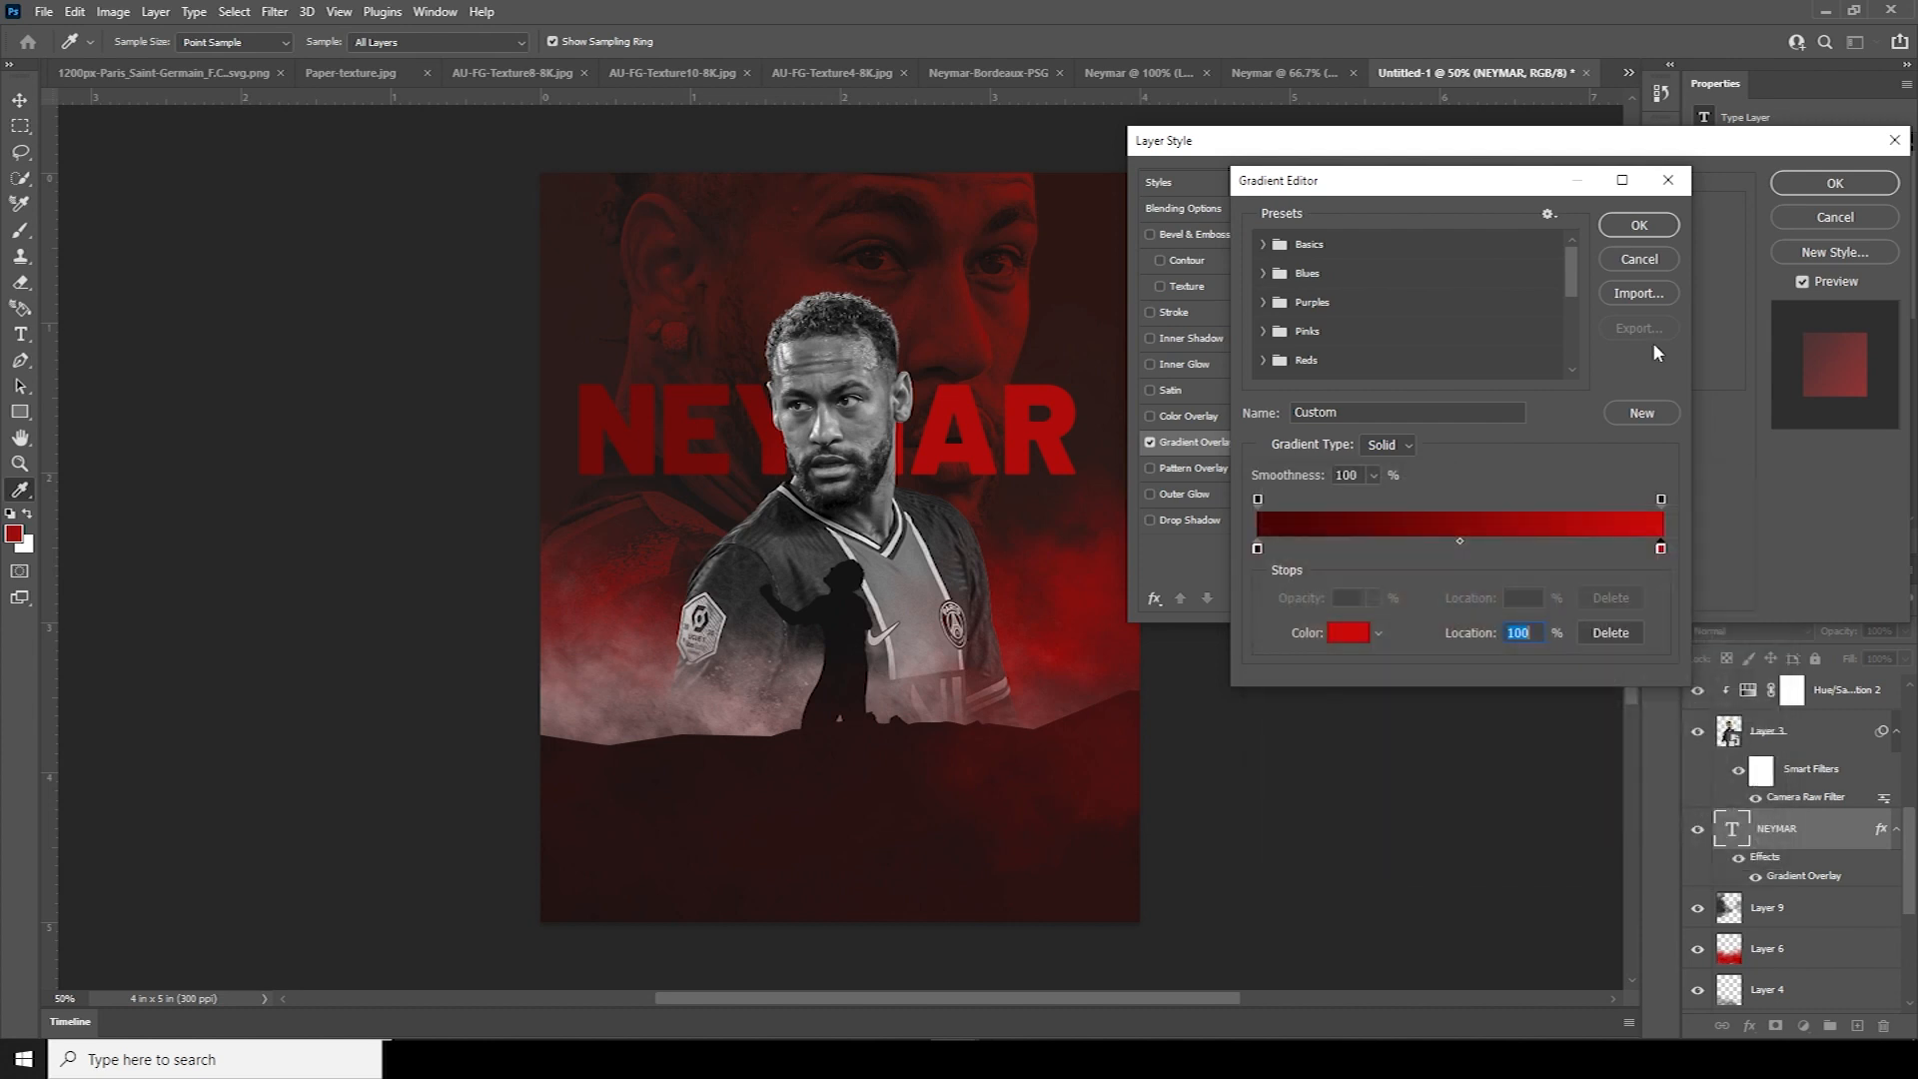
pyautogui.click(1639, 224)
pyautogui.click(1835, 183)
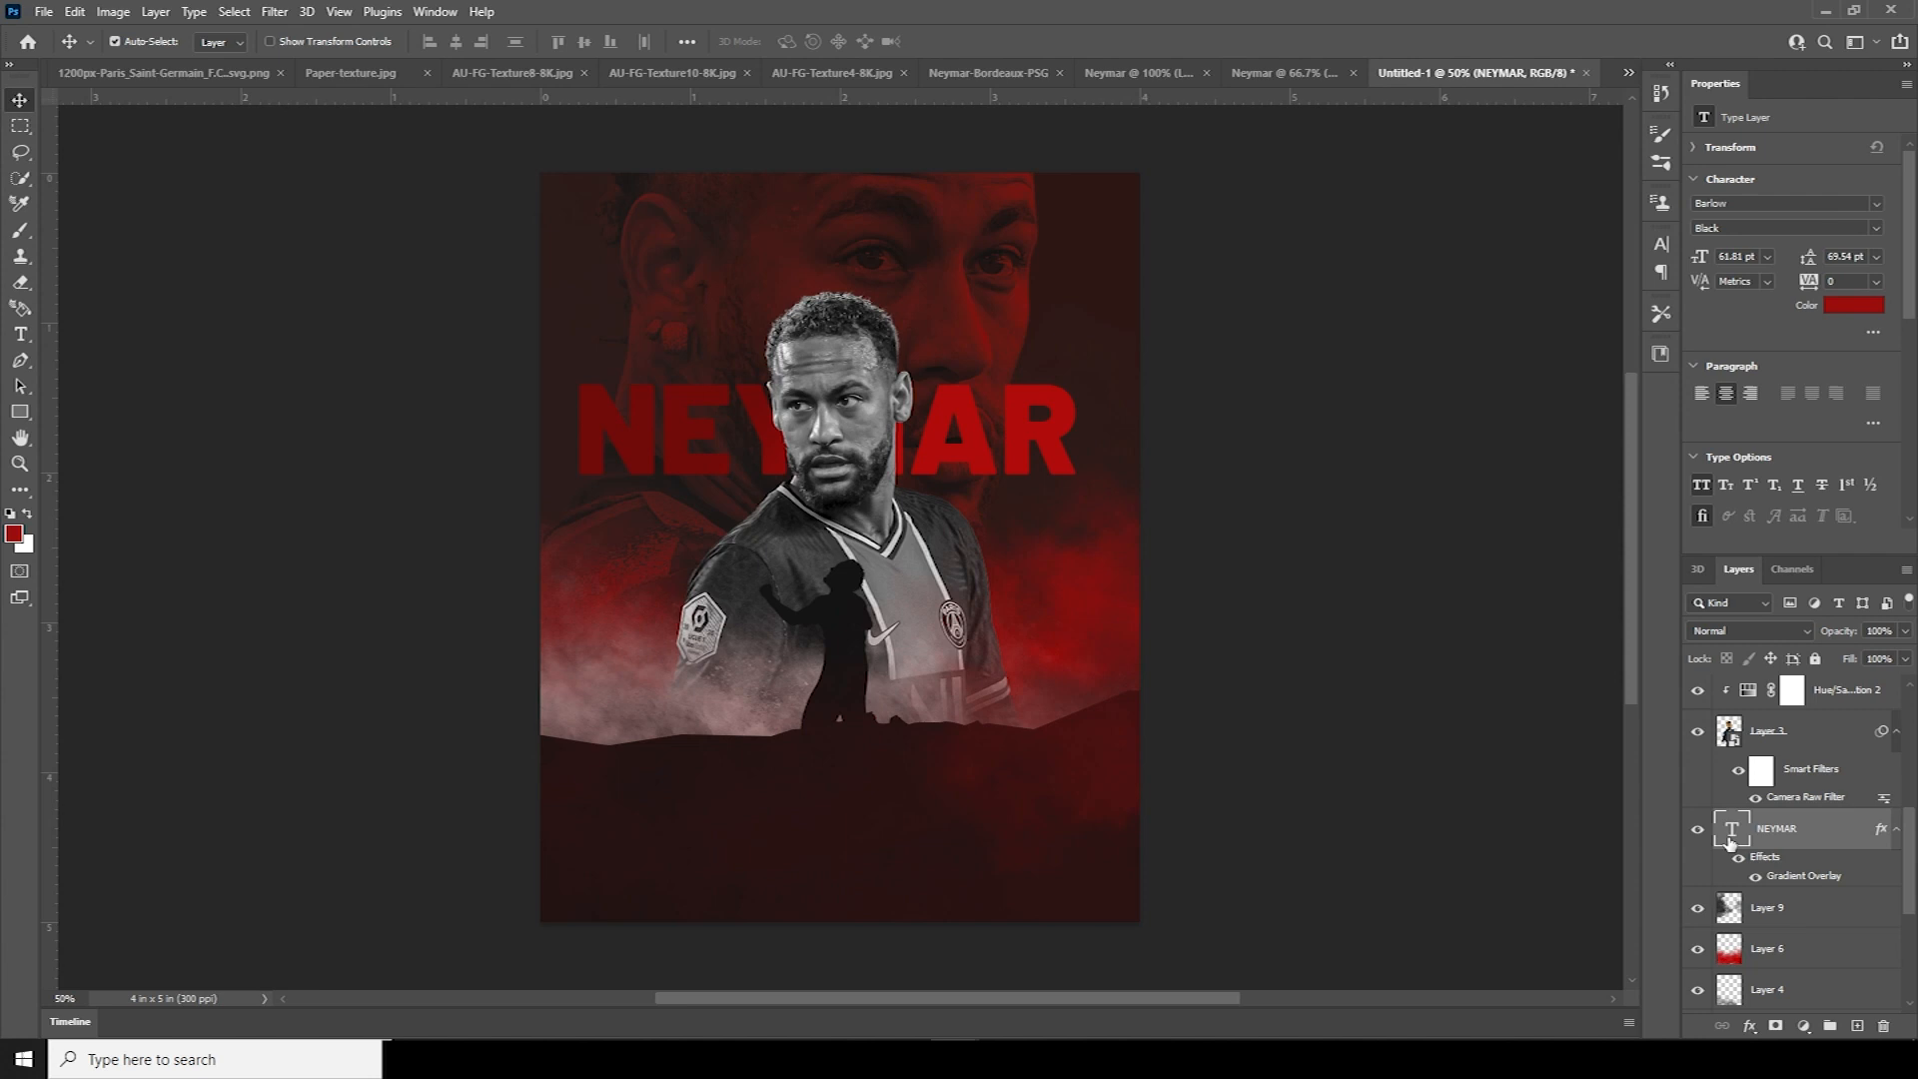
# Duplicate the NEYMAR text layer and retype the copy as BORN TO PLAY
pyautogui.hotkey('ctrl', 'j')
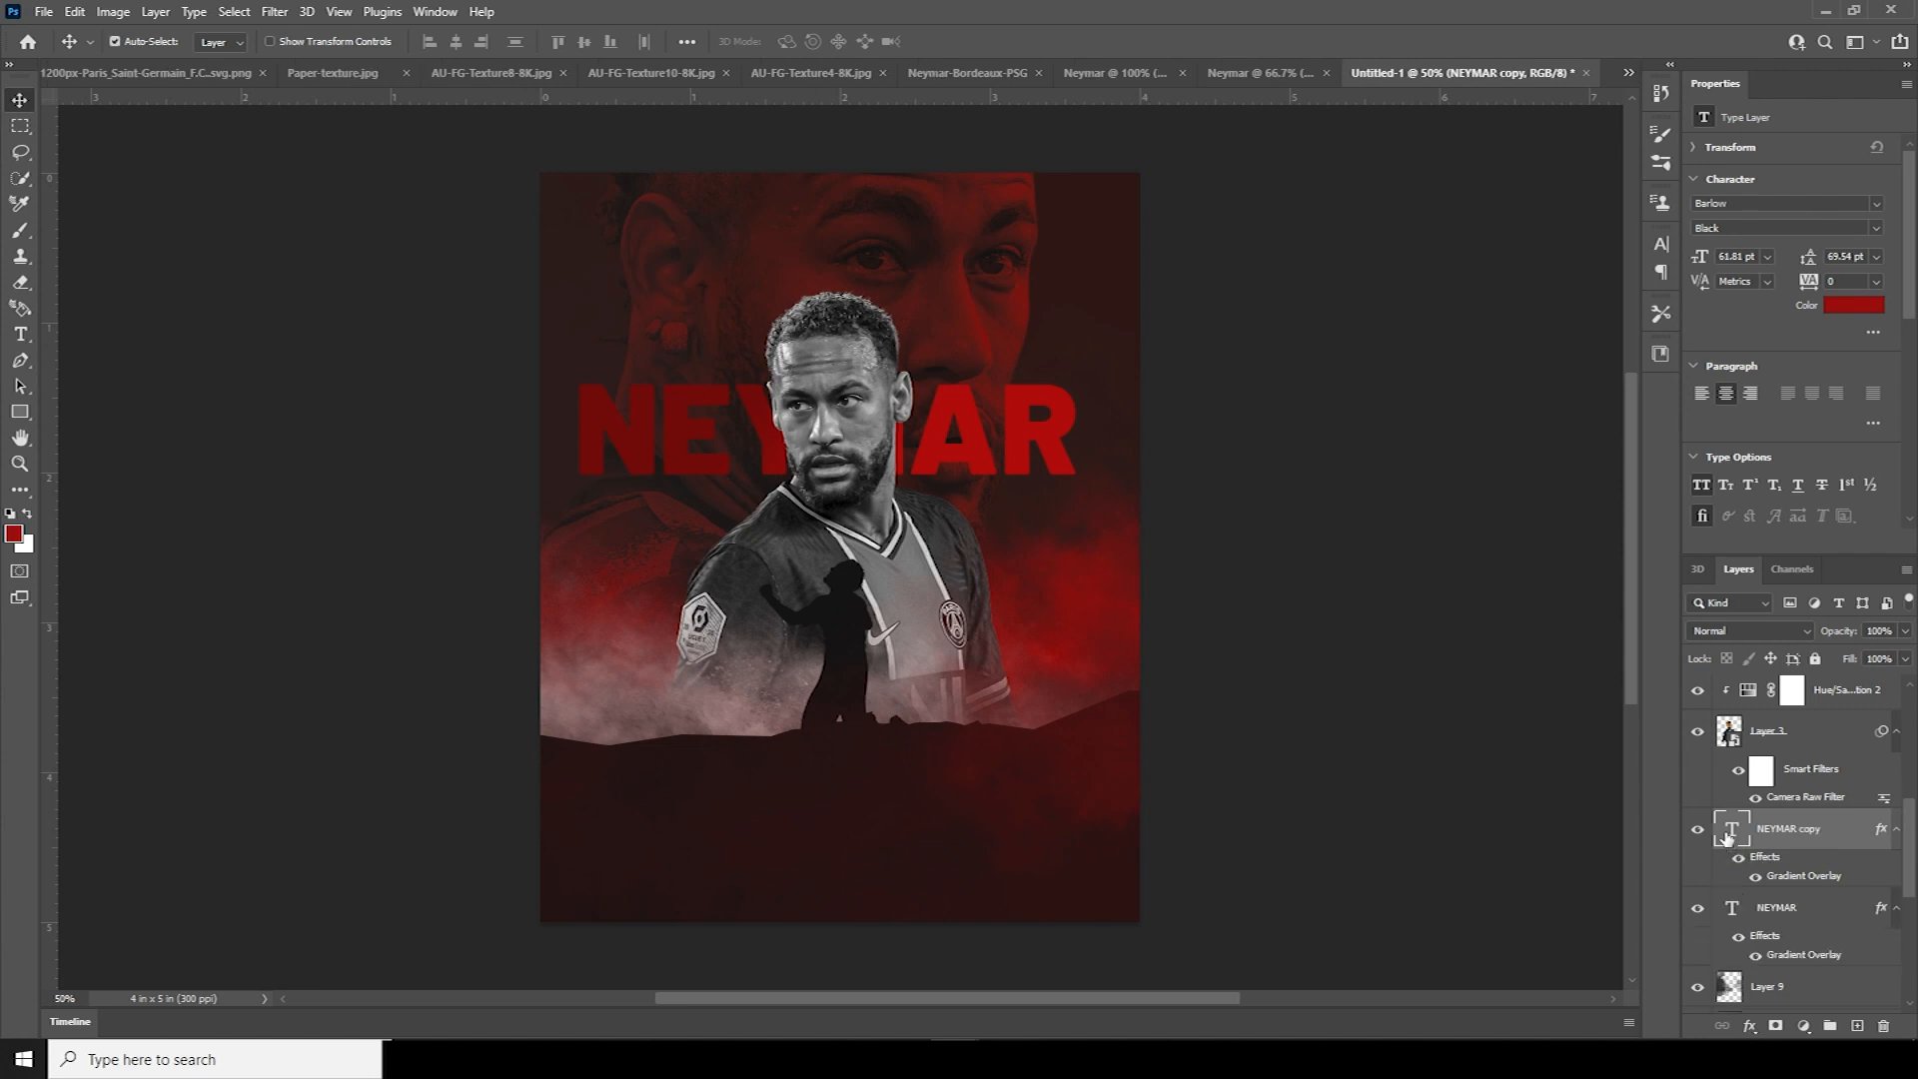
pyautogui.doubleClick(1728, 837)
pyautogui.write('BORN TO ')
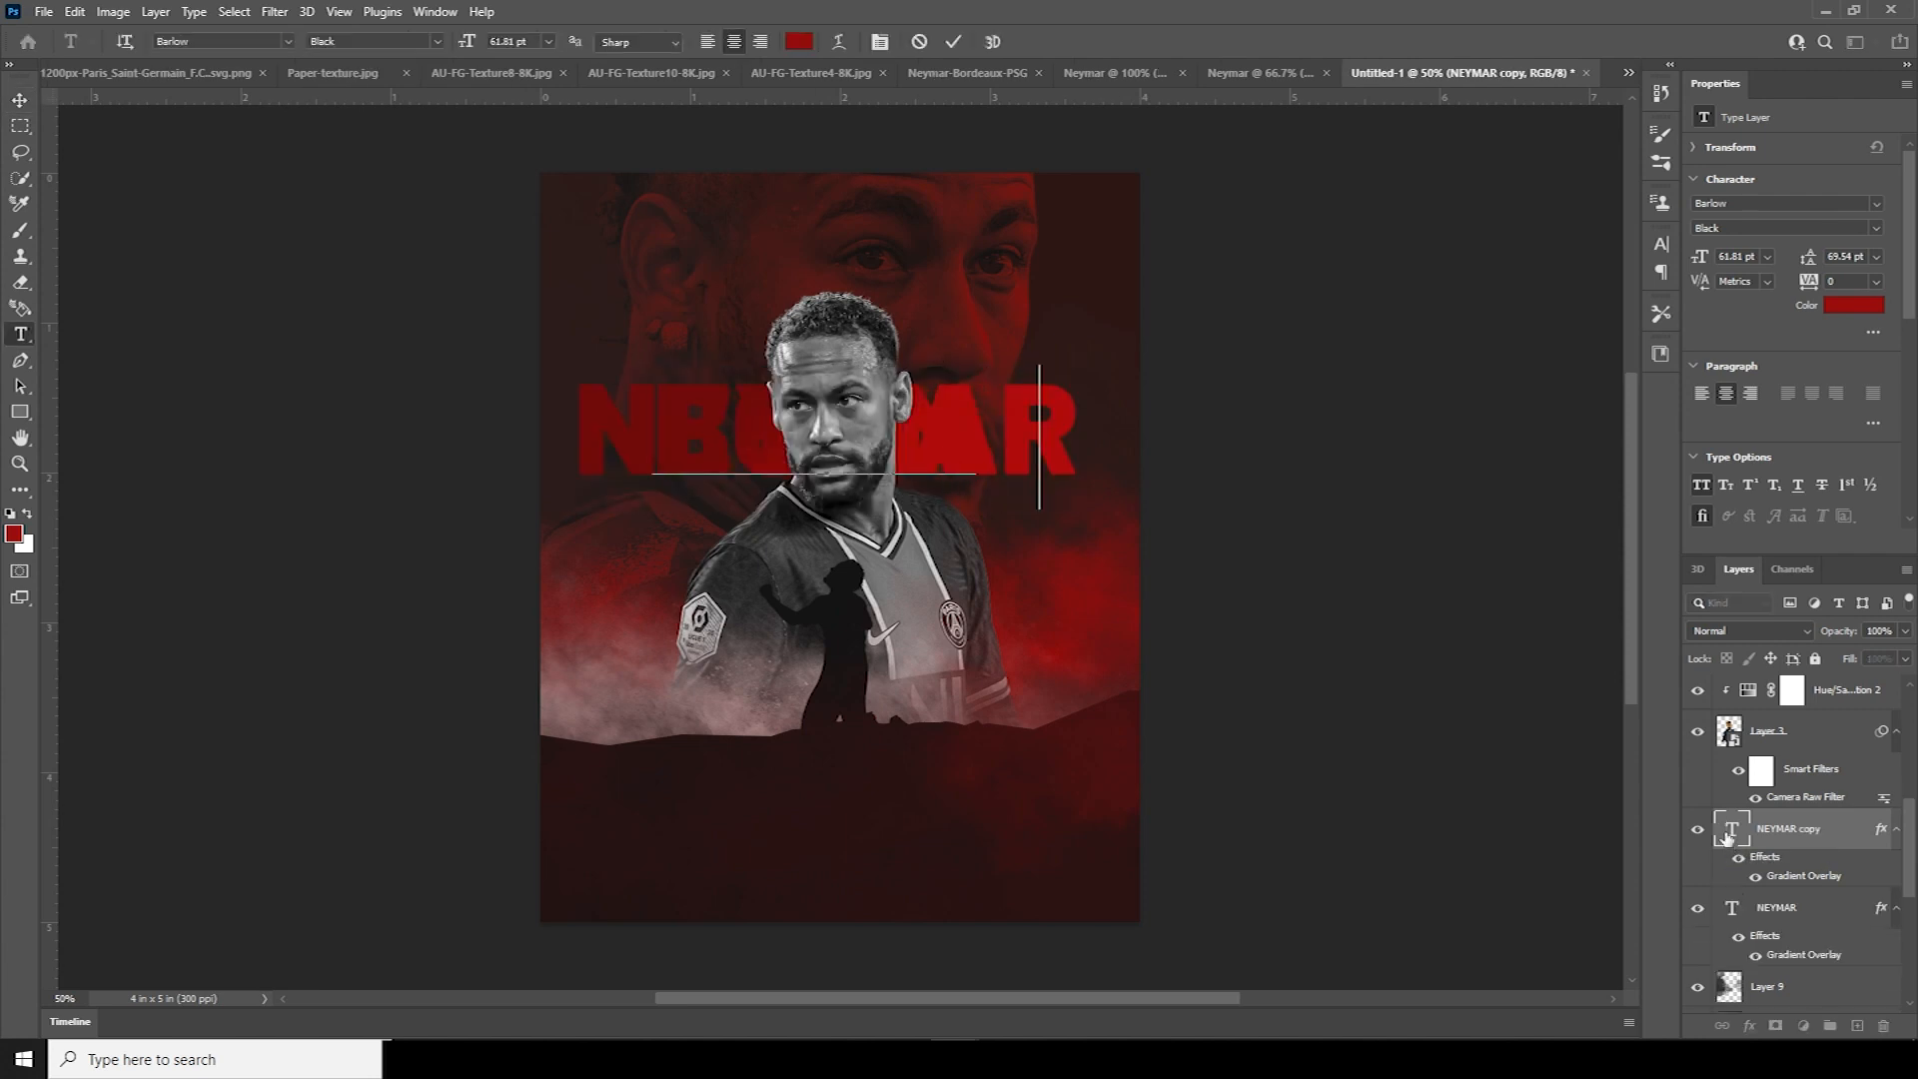
pyautogui.write('PLAY')
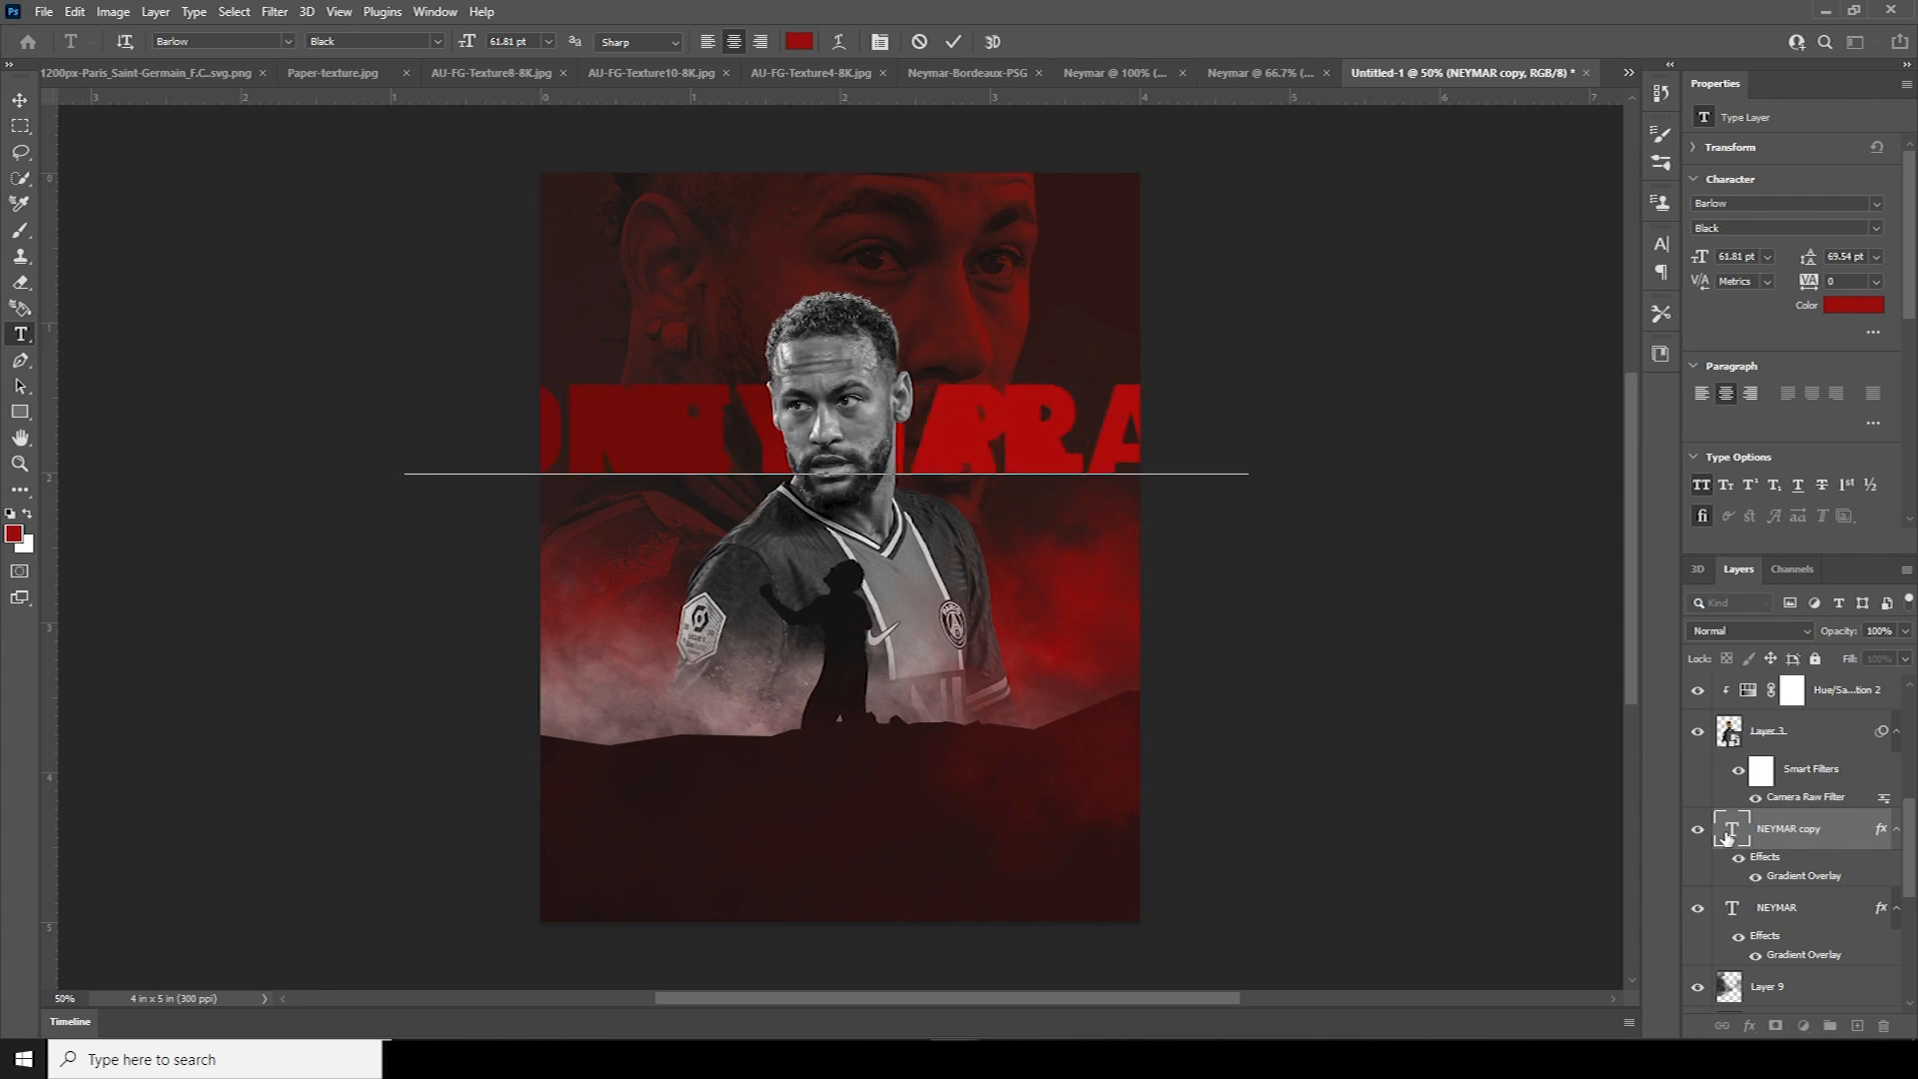
pyautogui.doubleClick(1726, 838)
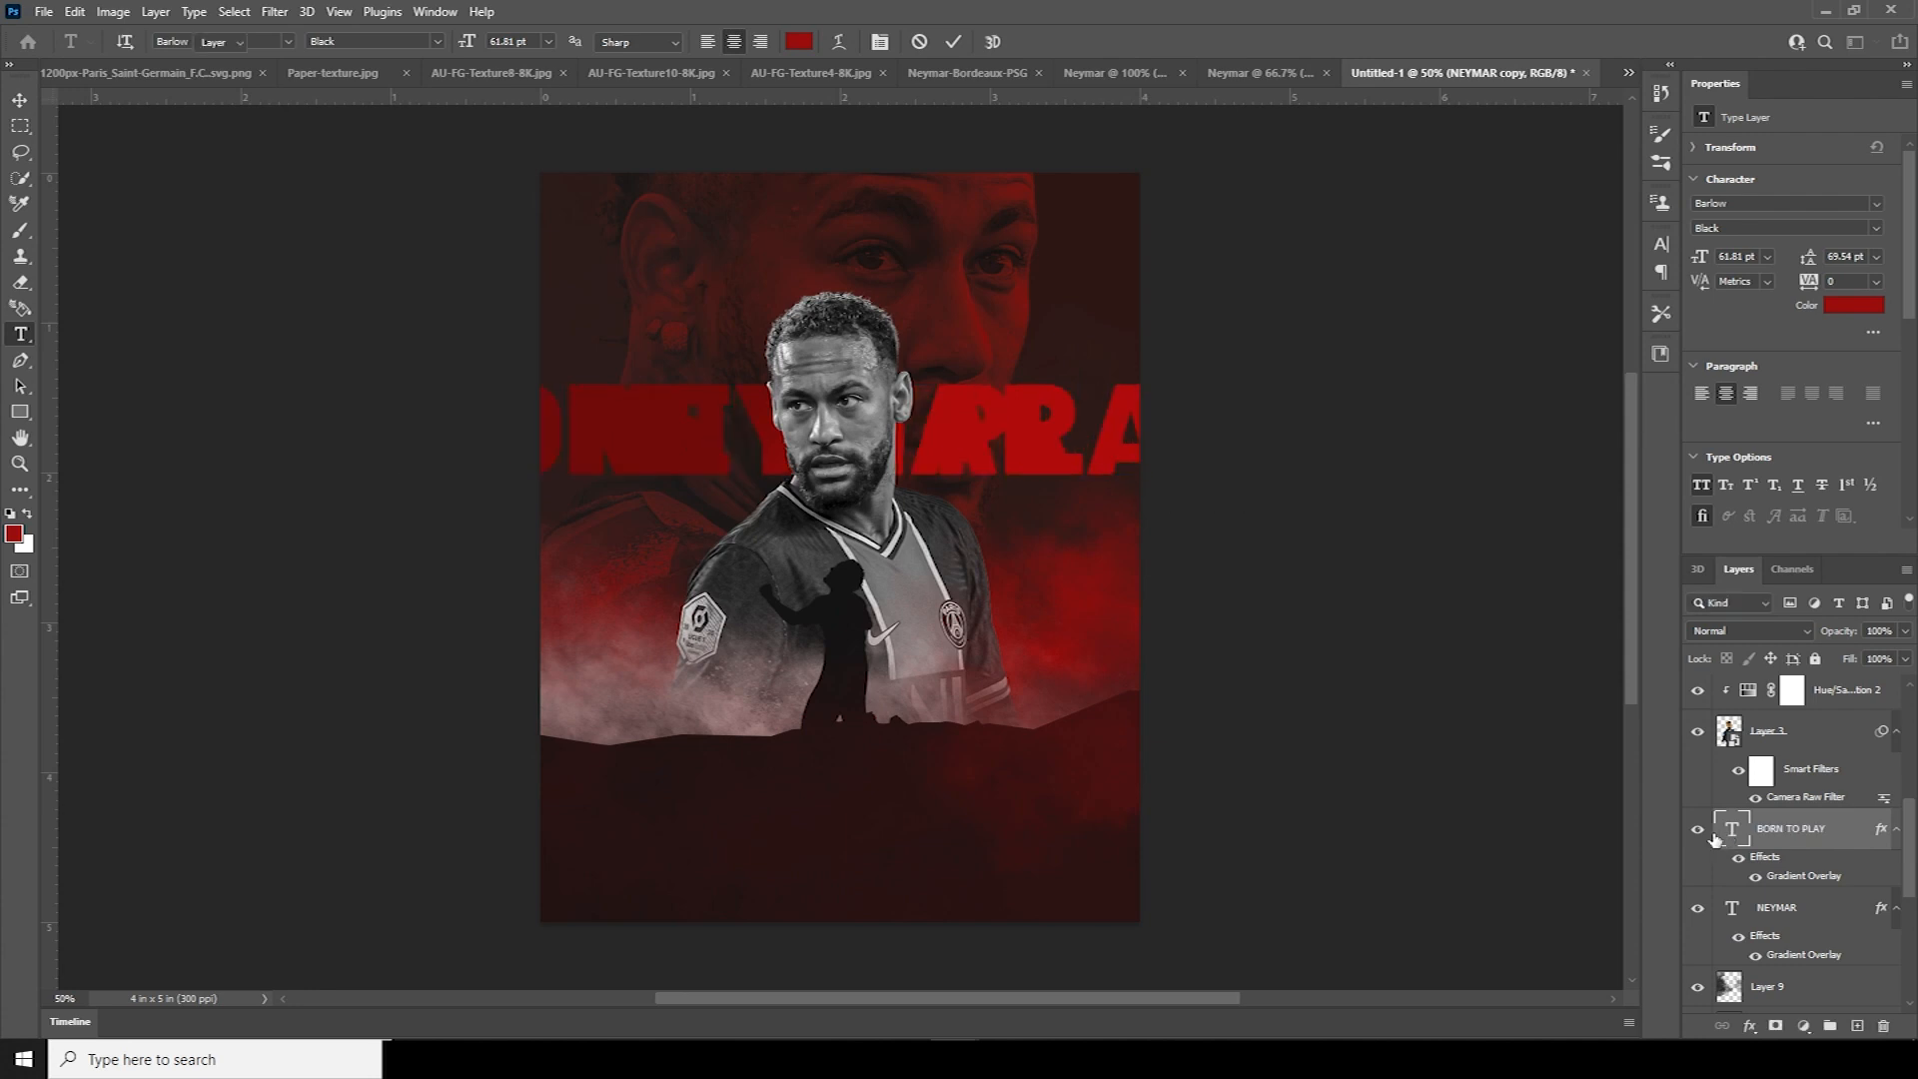
pyautogui.click(19, 101)
# Shrink BORN TO PLAY to about a third, set Medium weight and tracking 480
pyautogui.hotkey('ctrl', 't')
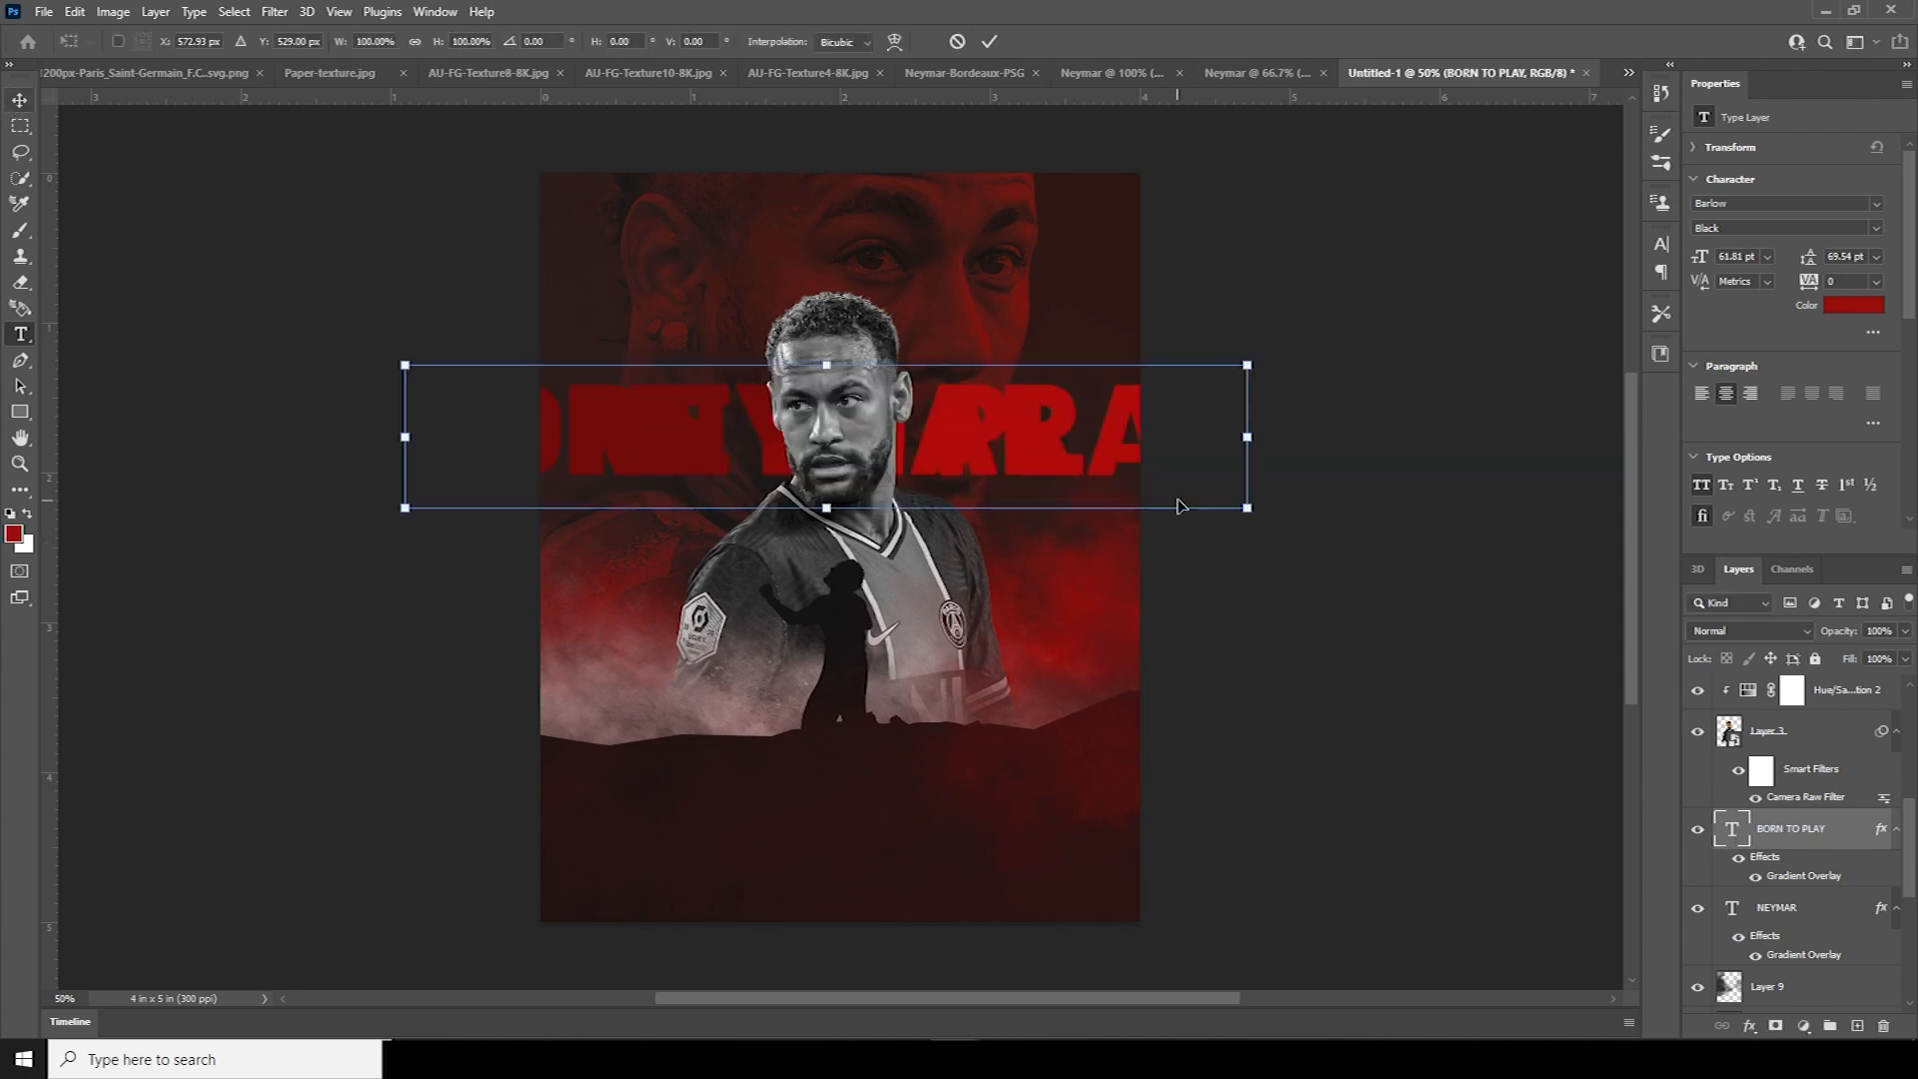
pyautogui.moveTo(1248, 441); pyautogui.dragTo(940, 502)
pyautogui.doubleClick(1731, 828)
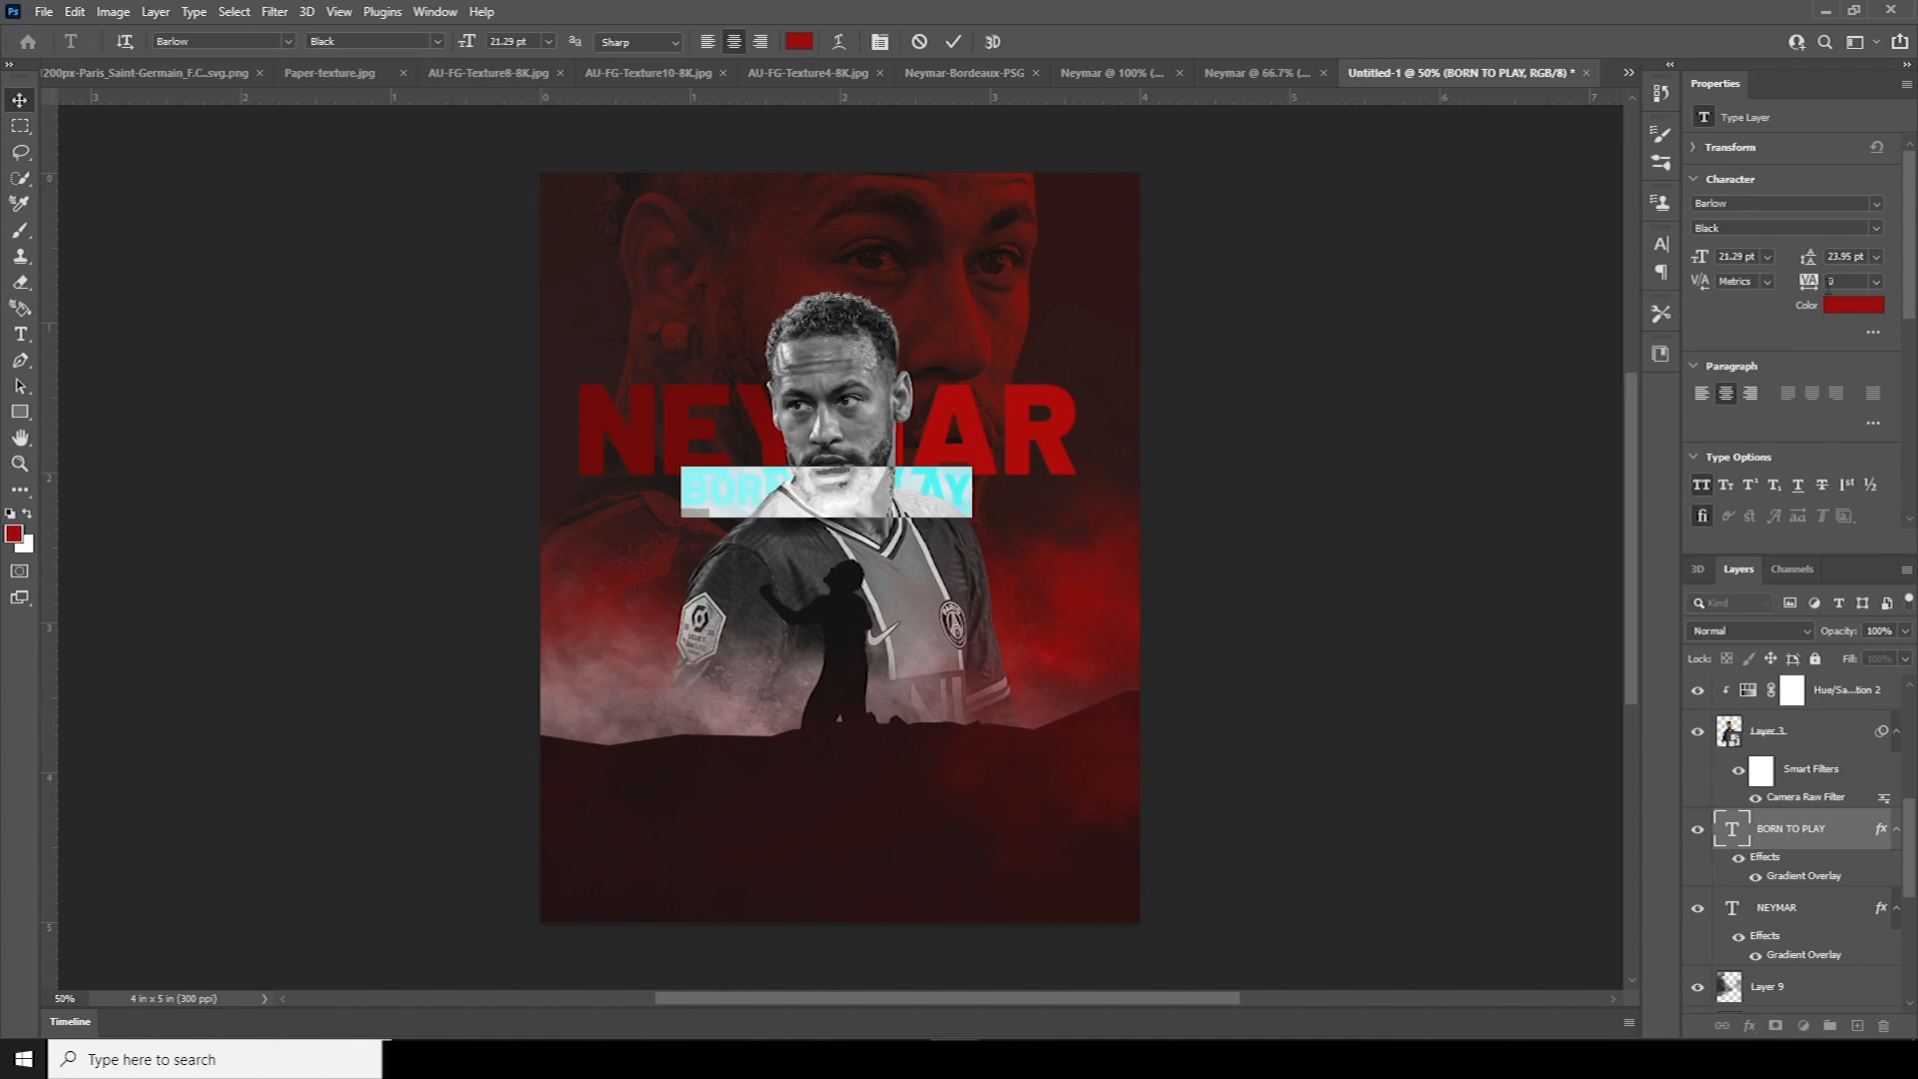
pyautogui.click(1875, 227)
pyautogui.click(1739, 362)
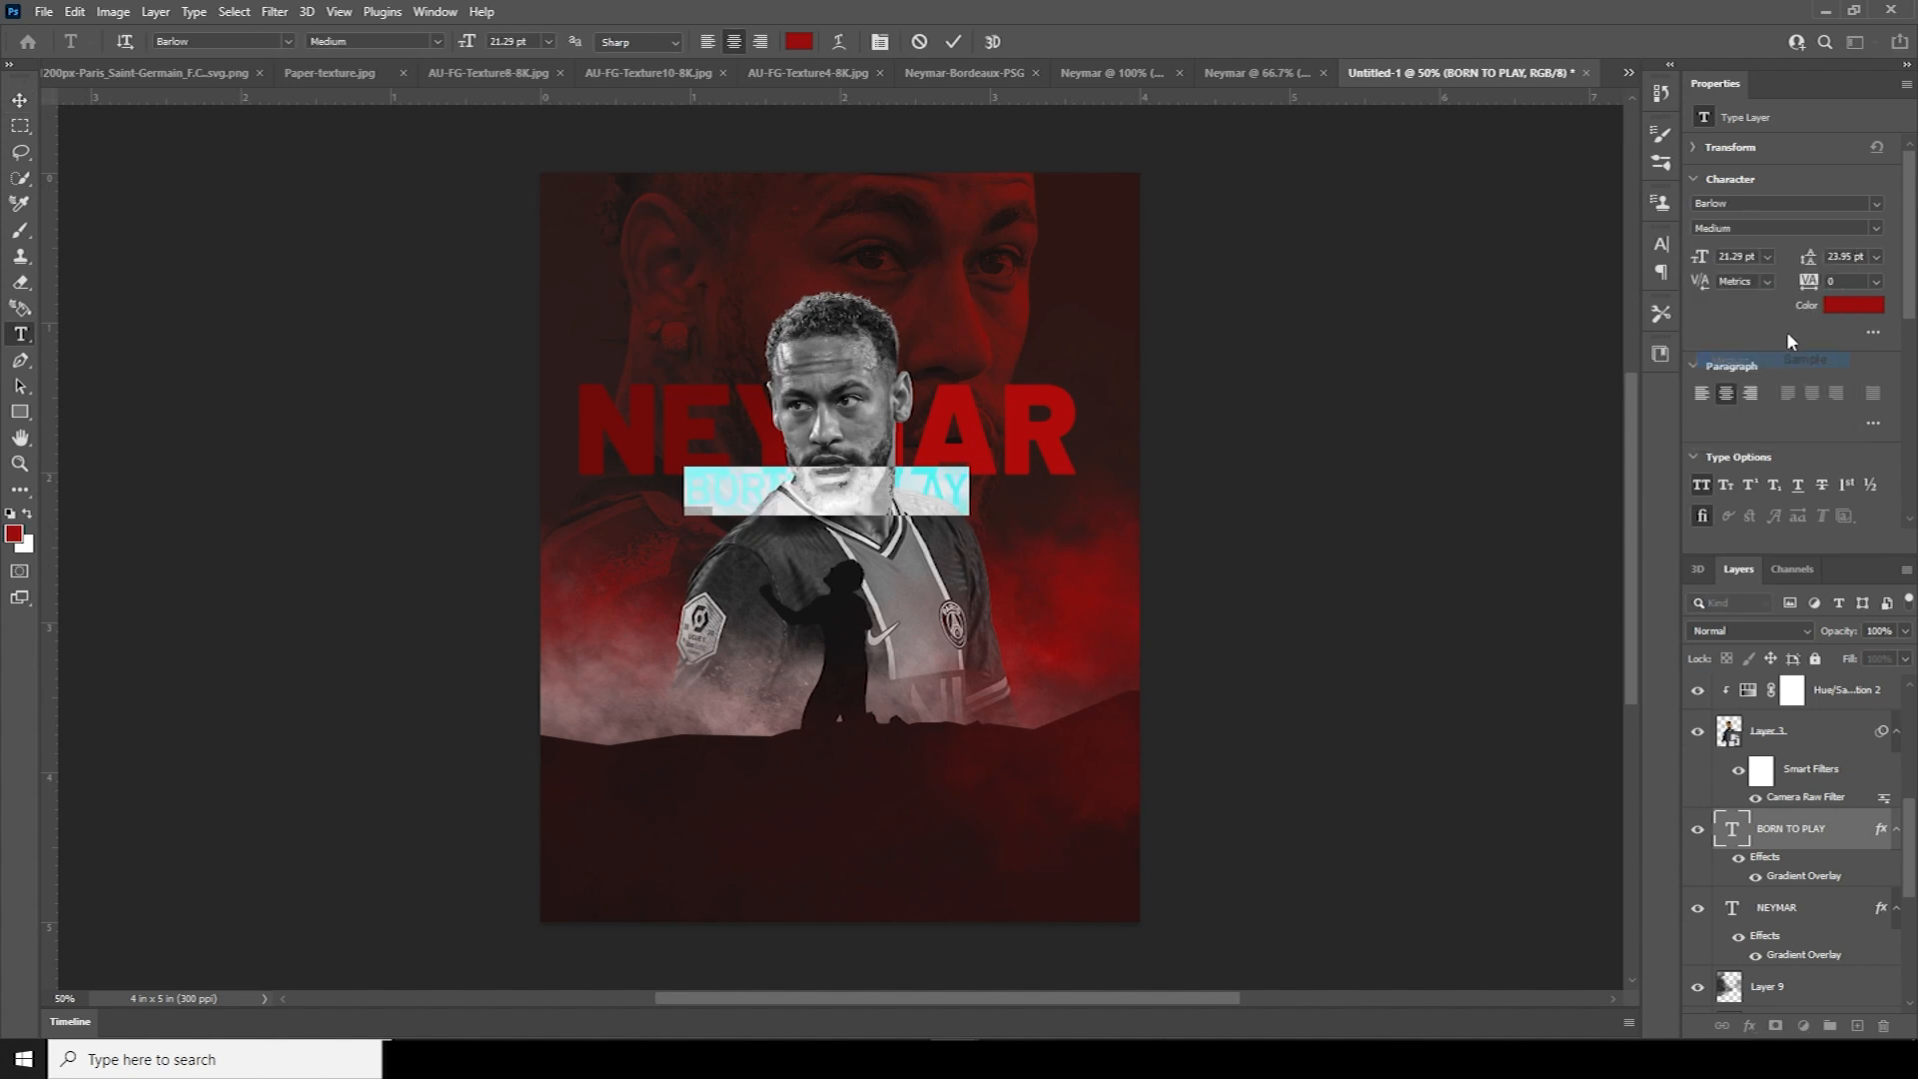
pyautogui.moveTo(1811, 281); pyautogui.dragTo(1712, 278)
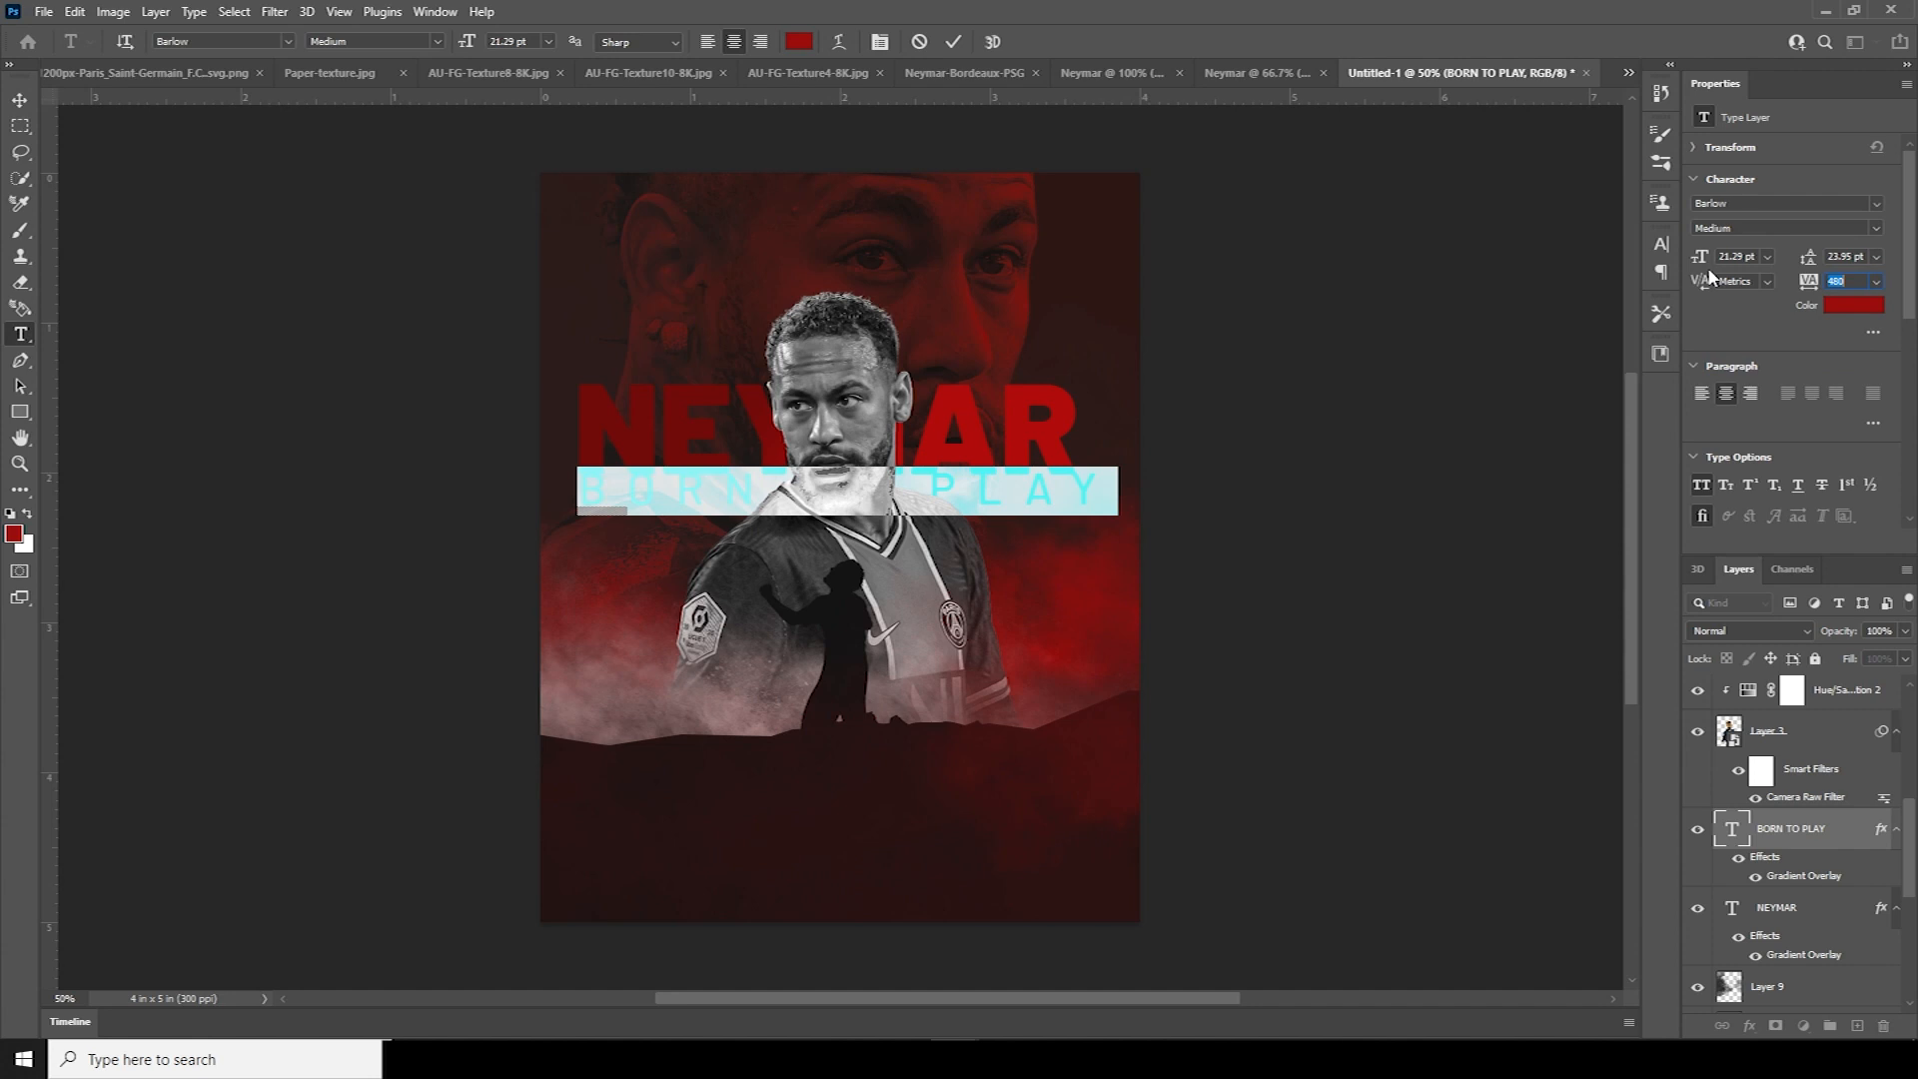
pyautogui.click(20, 100)
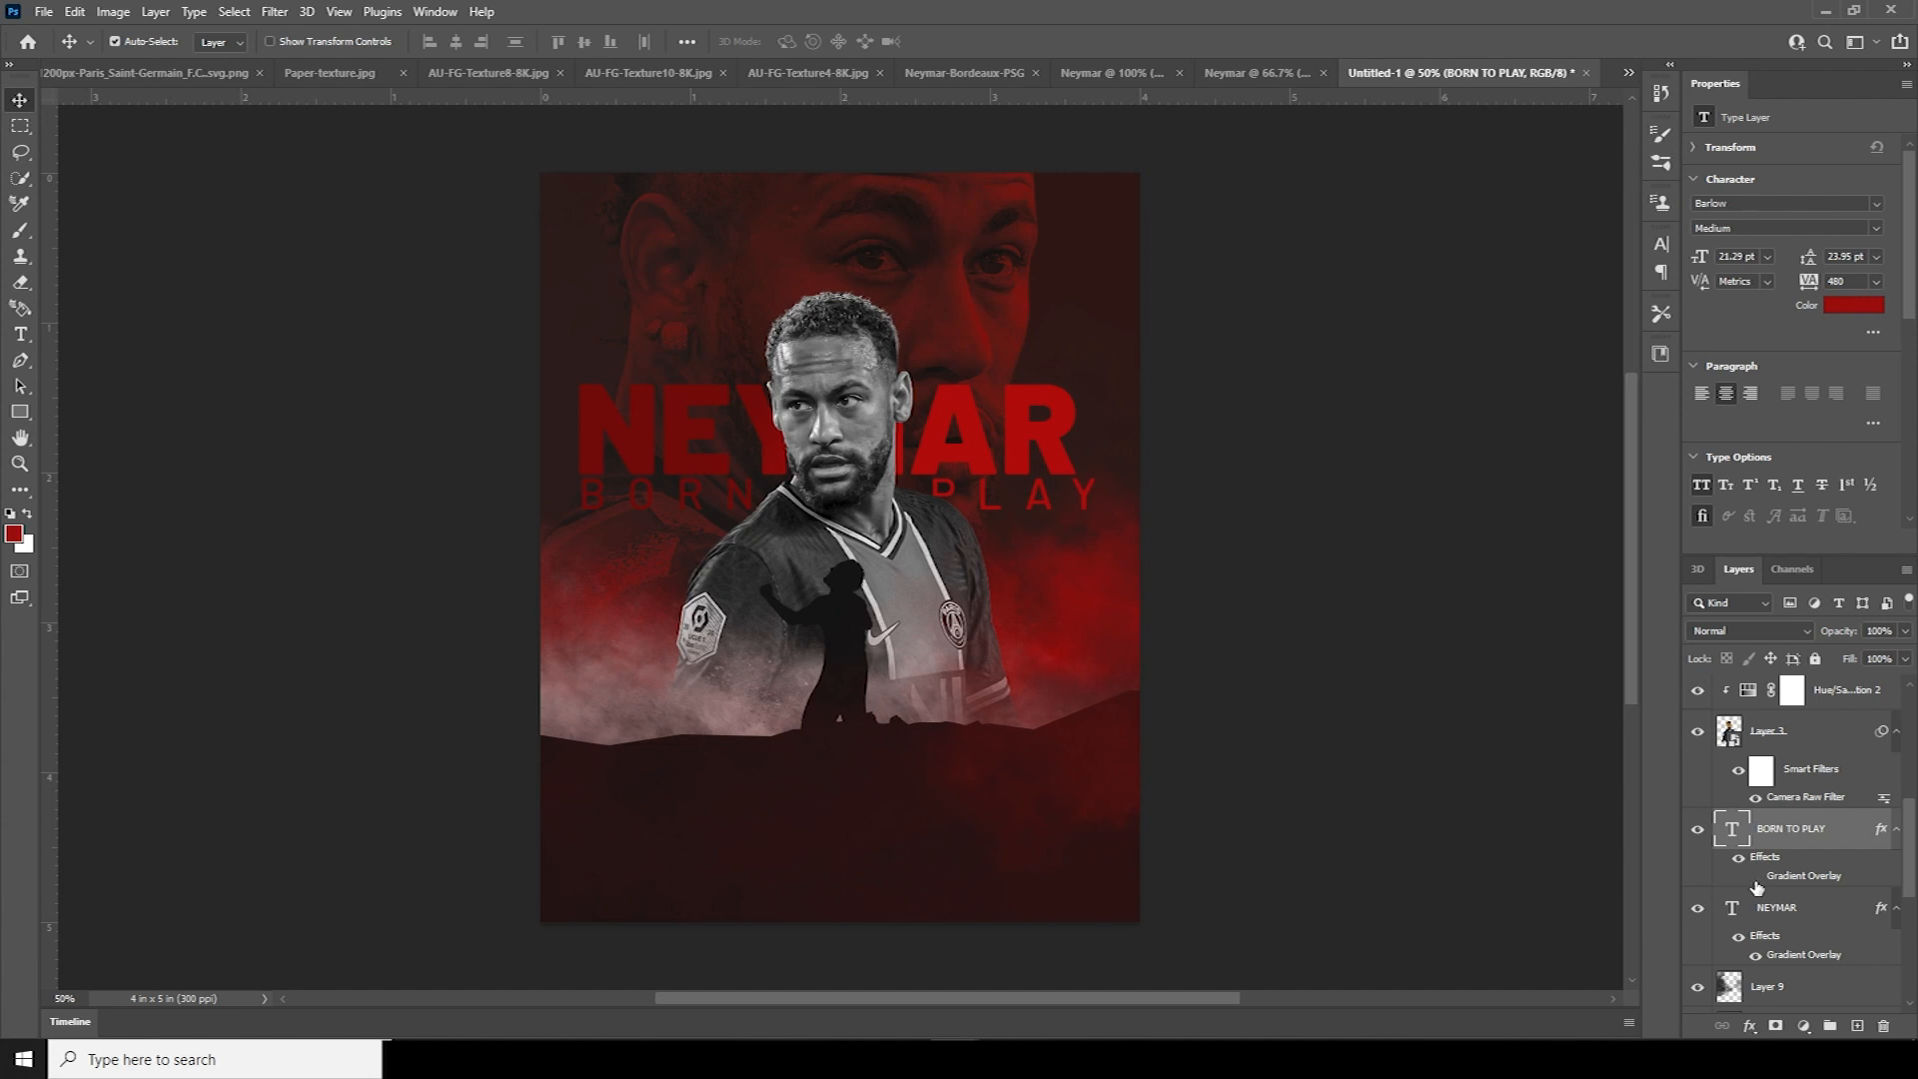
# Change the BORN TO PLAY text colour to white
pyautogui.doubleClick(1739, 835)
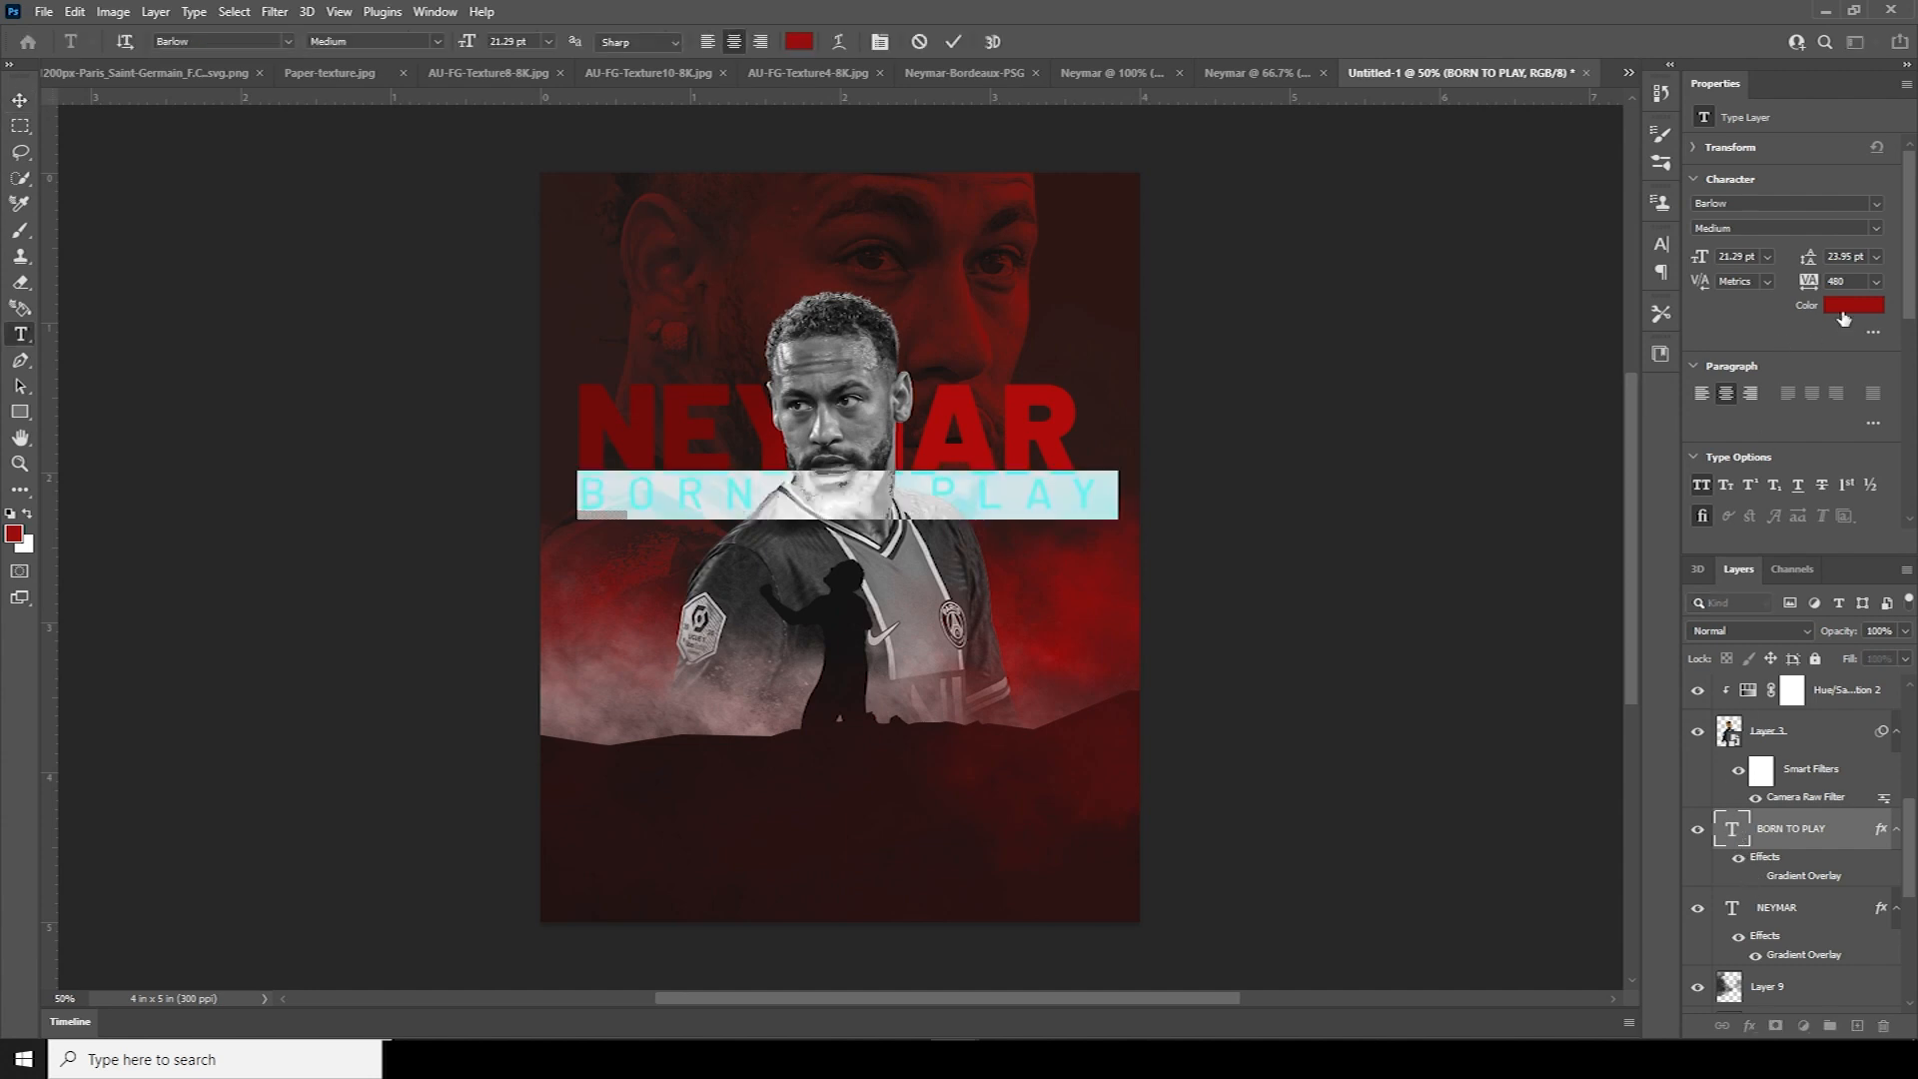
pyautogui.click(1854, 305)
pyautogui.moveTo(1359, 580); pyautogui.dragTo(1088, 393)
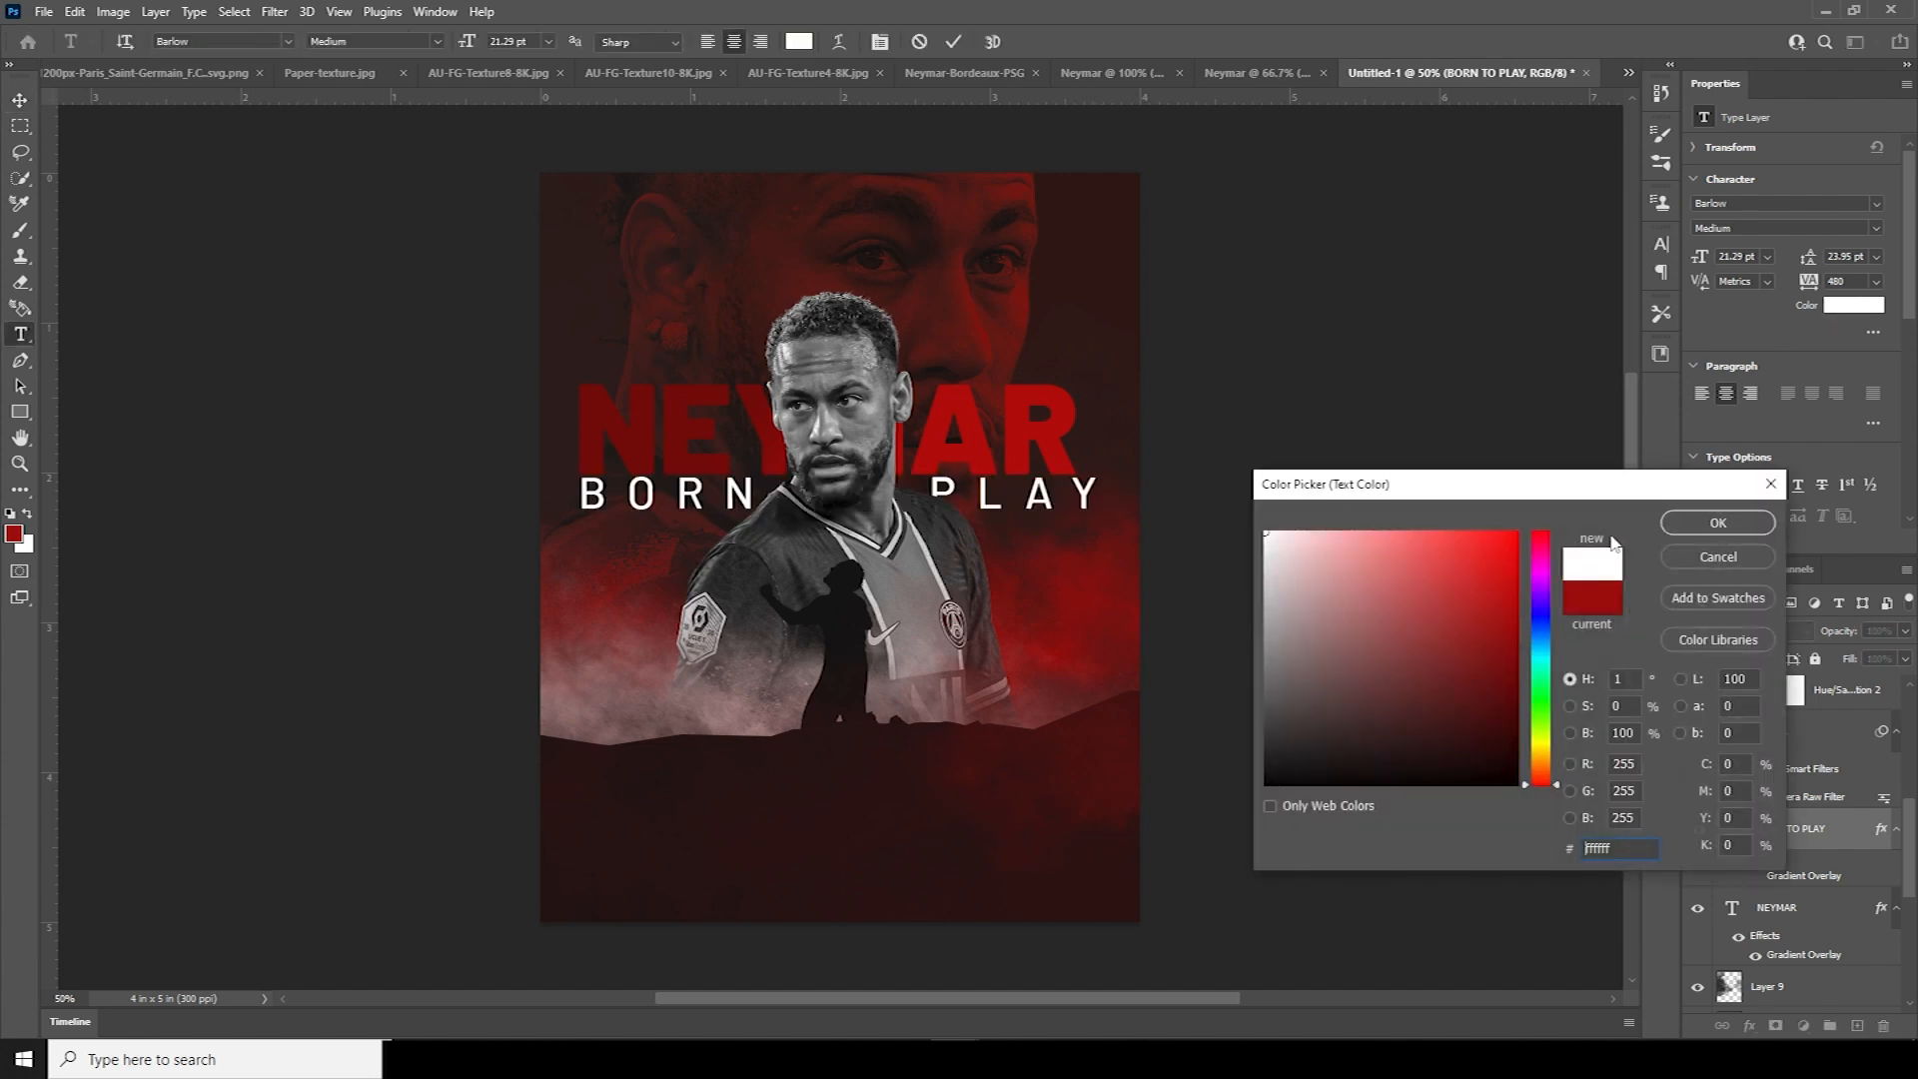
pyautogui.click(1719, 522)
pyautogui.click(19, 100)
# Enlarge and reposition the NEYMAR title above the tagline
pyautogui.click(1734, 913)
pyautogui.hotkey('ctrl', 't')
pyautogui.moveTo(1075, 508); pyautogui.dragTo(1099, 515)
pyautogui.moveTo(994, 439); pyautogui.dragTo(997, 431)
pyautogui.press('Return')
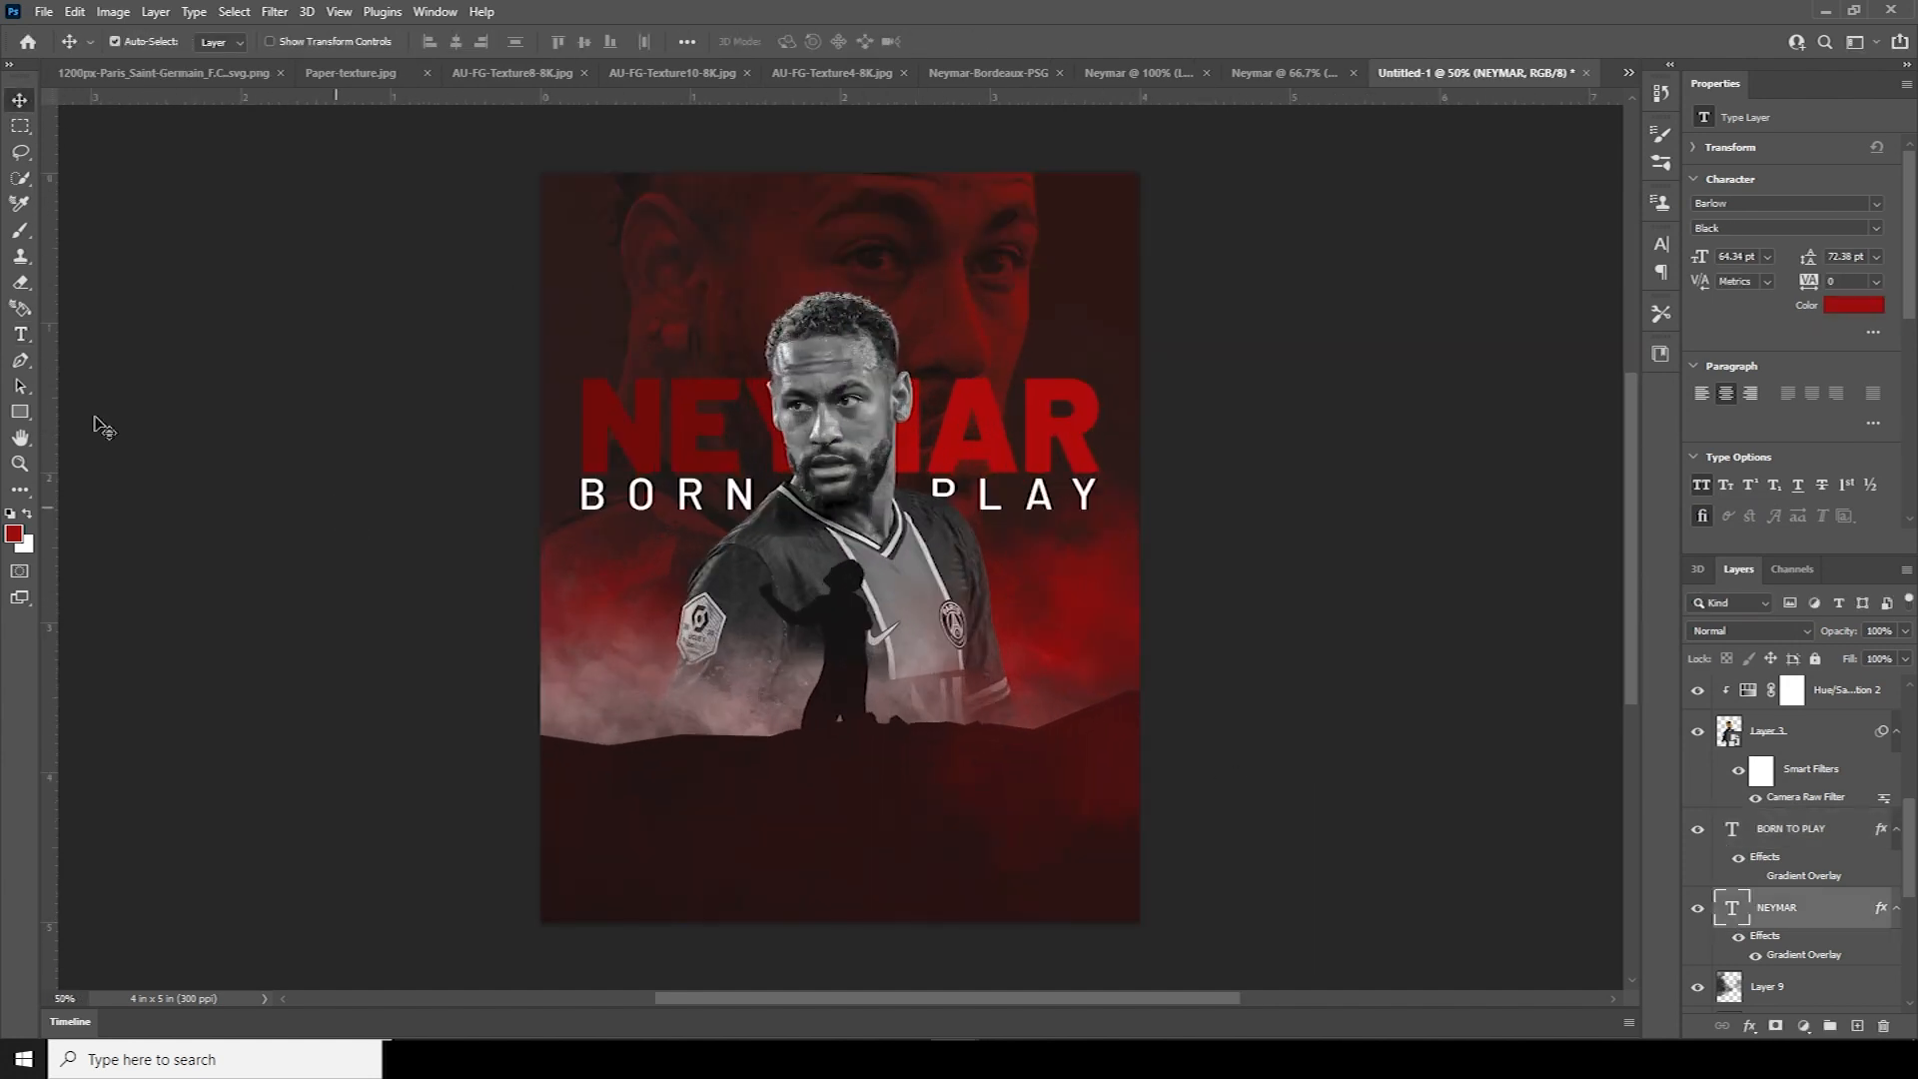
# Type an X at the top-left and enlarge it above the left end of NEYMAR
pyautogui.click(20, 333)
pyautogui.click(580, 210)
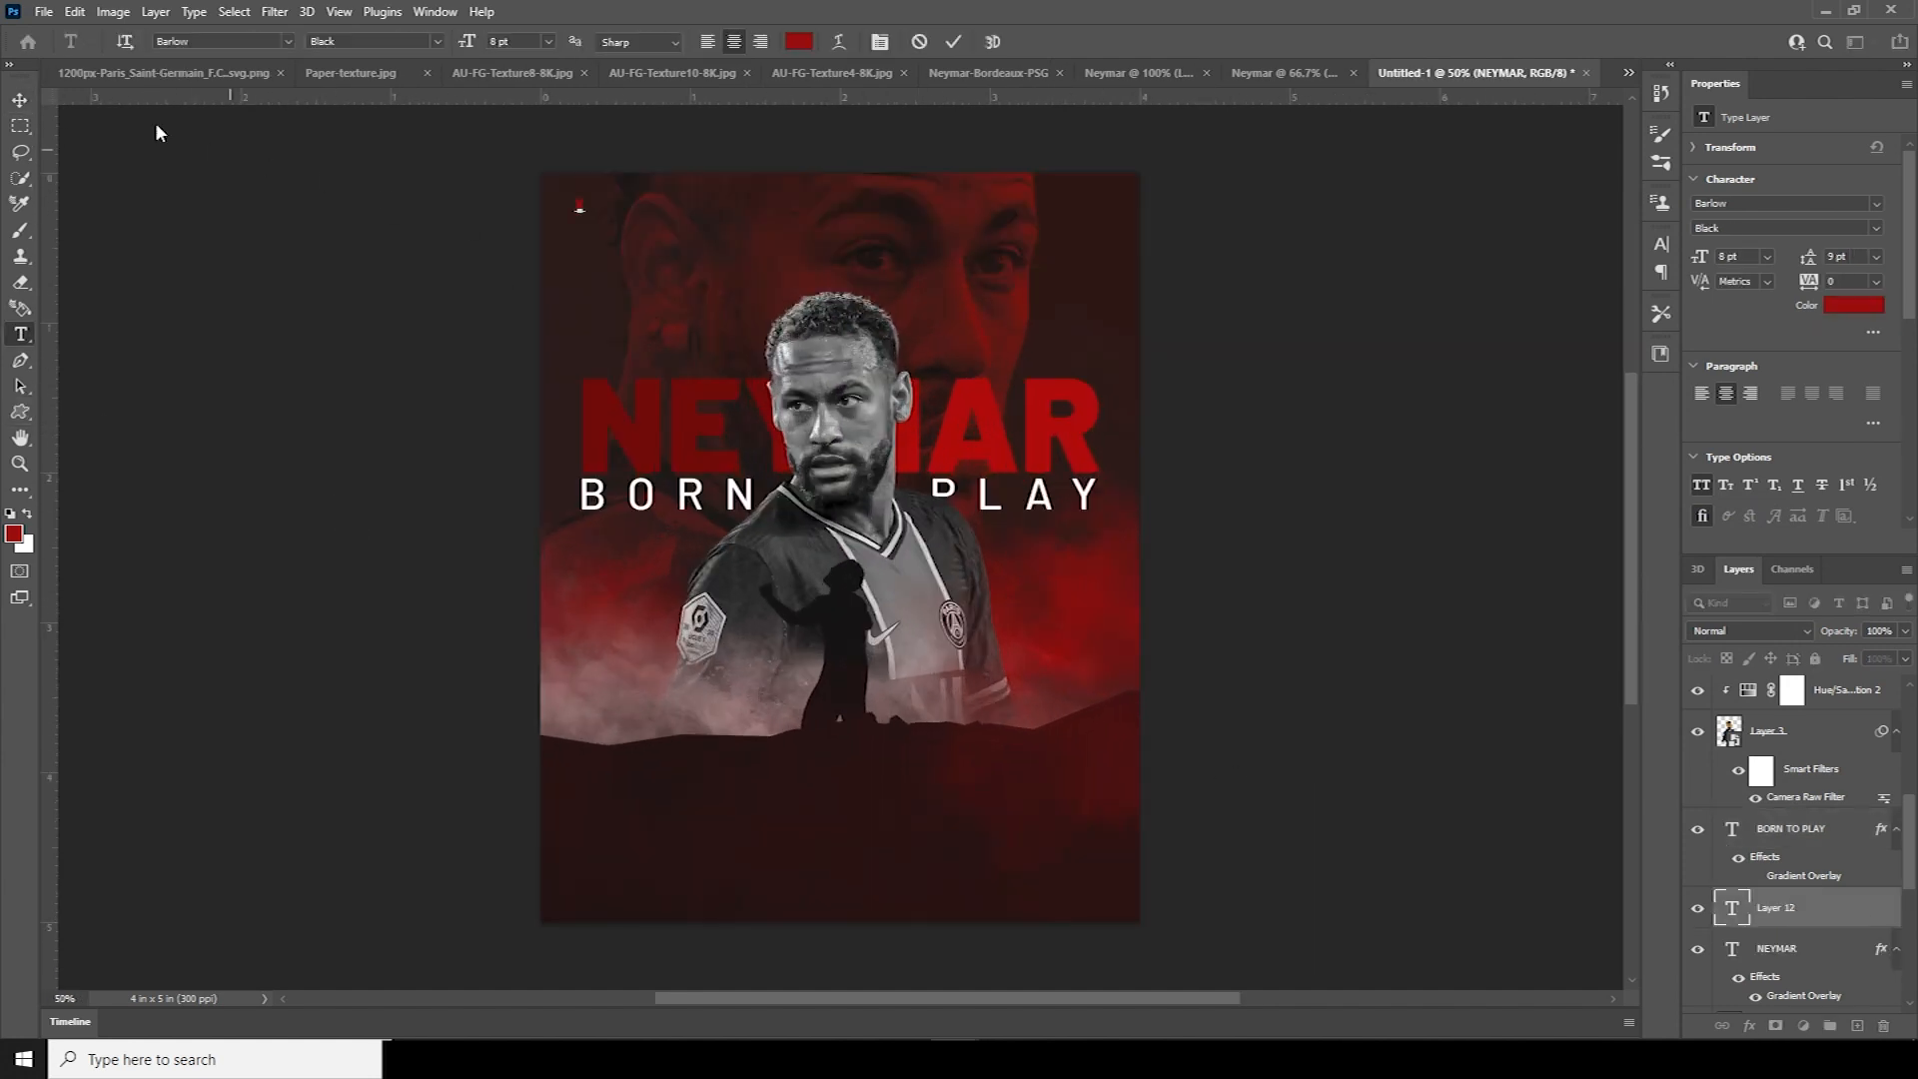
pyautogui.click(24, 104)
pyautogui.hotkey('ctrl', 't')
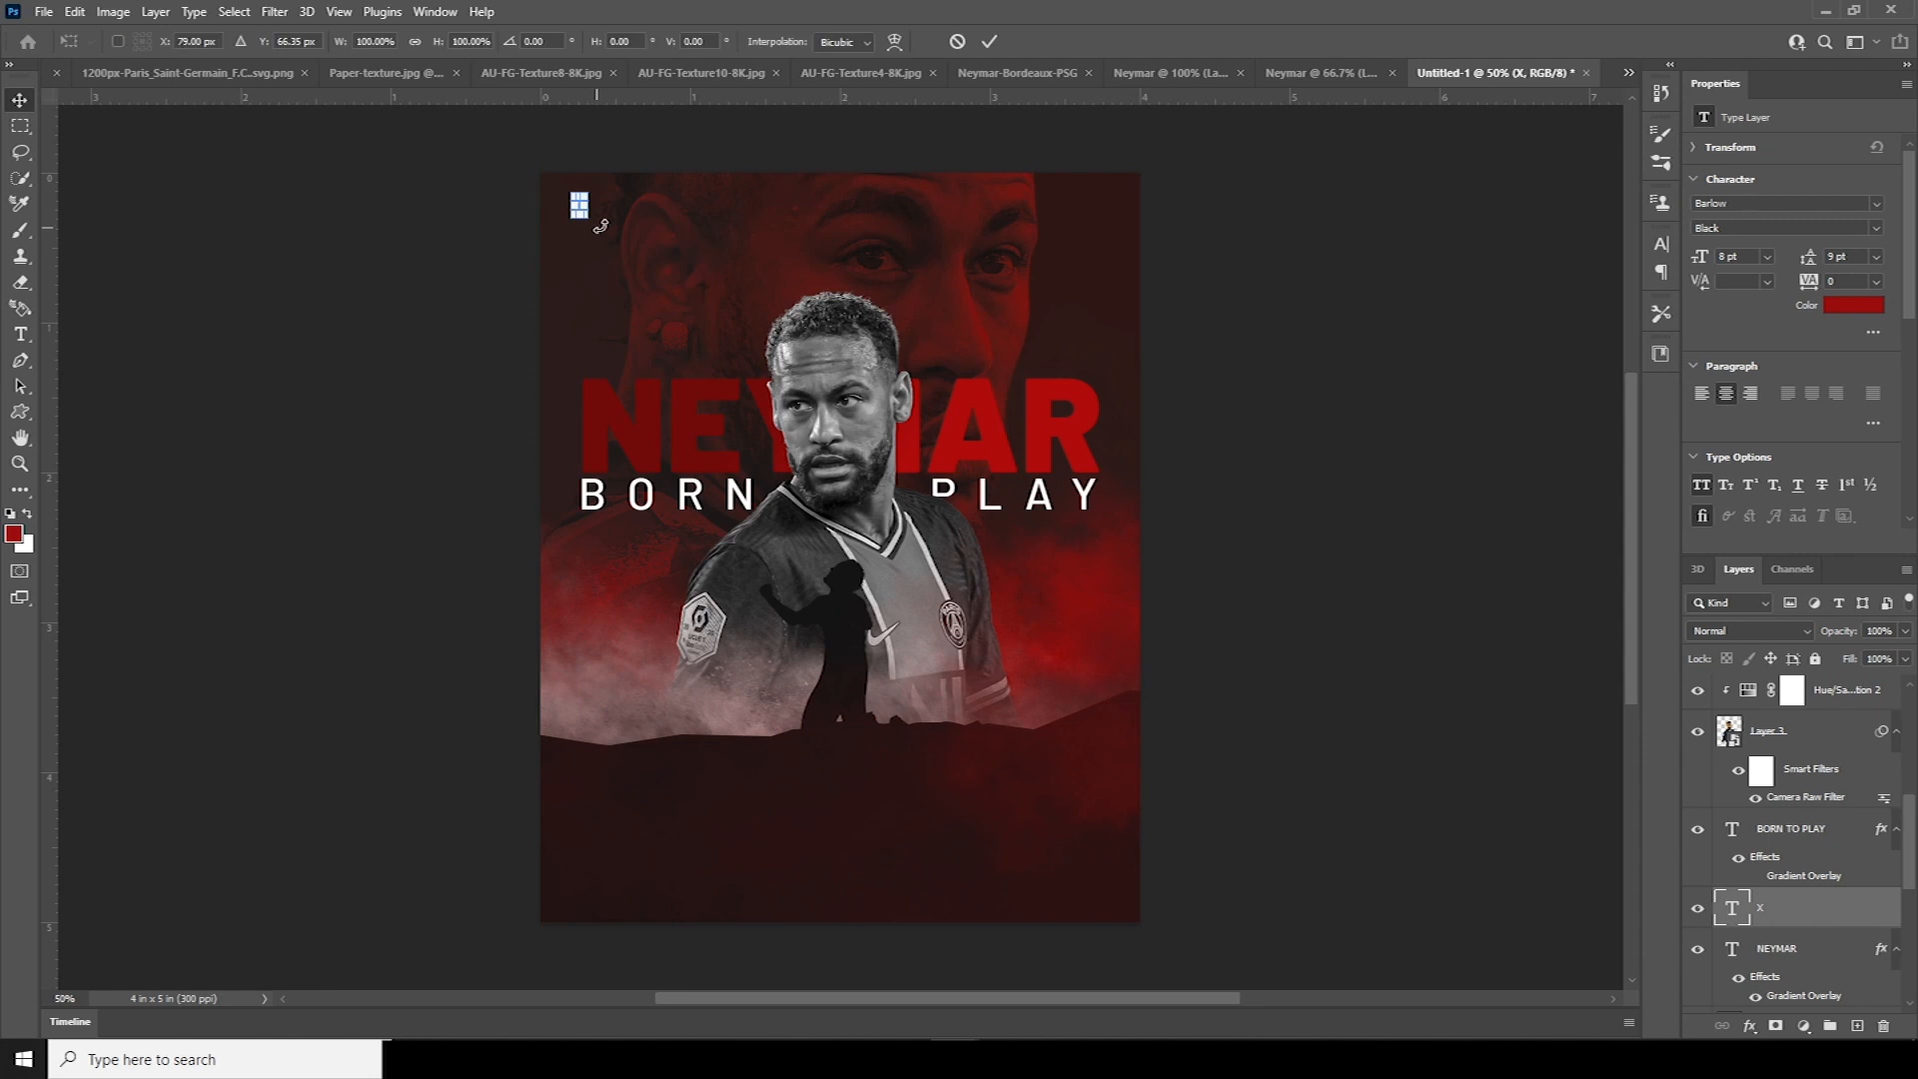
pyautogui.moveTo(586, 218); pyautogui.dragTo(603, 354)
pyautogui.press('Return')
# Give the X a 2 px white Inside stroke effect
pyautogui.click(1749, 1025)
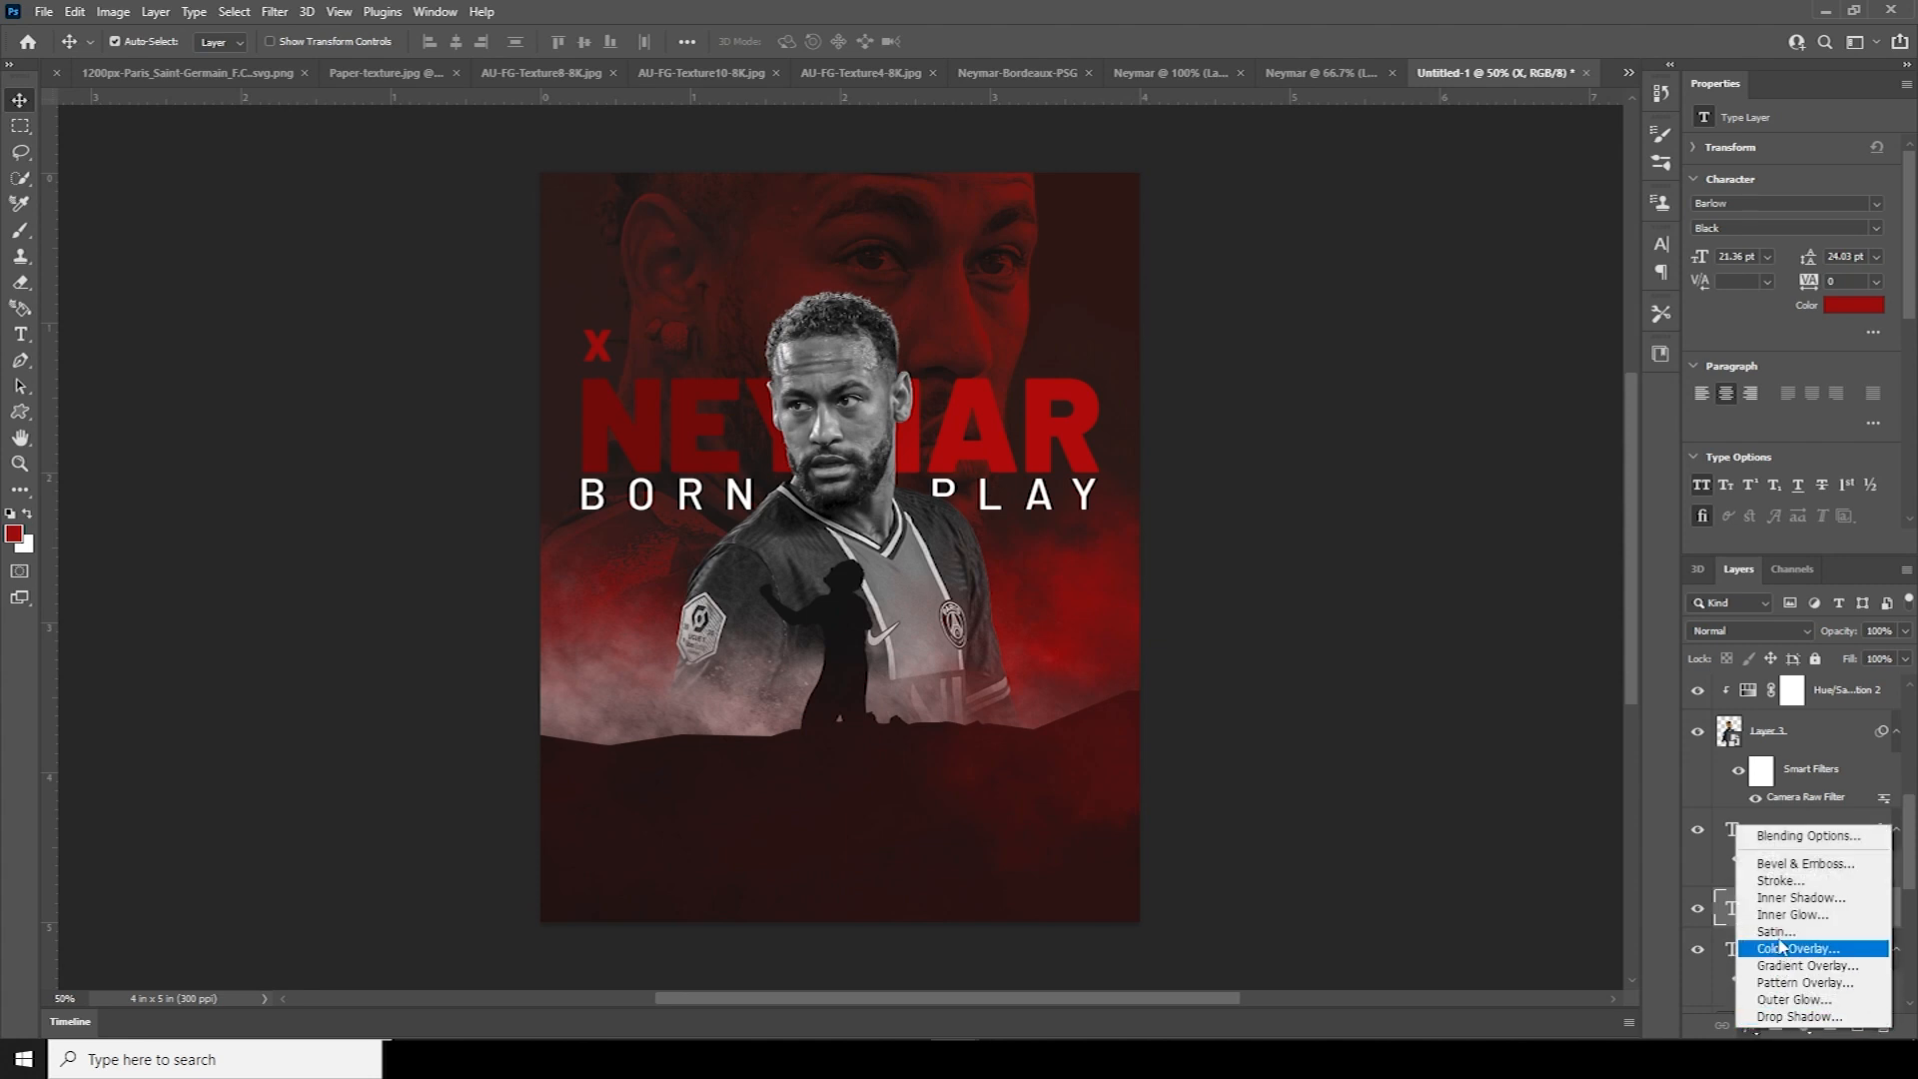
pyautogui.click(1765, 881)
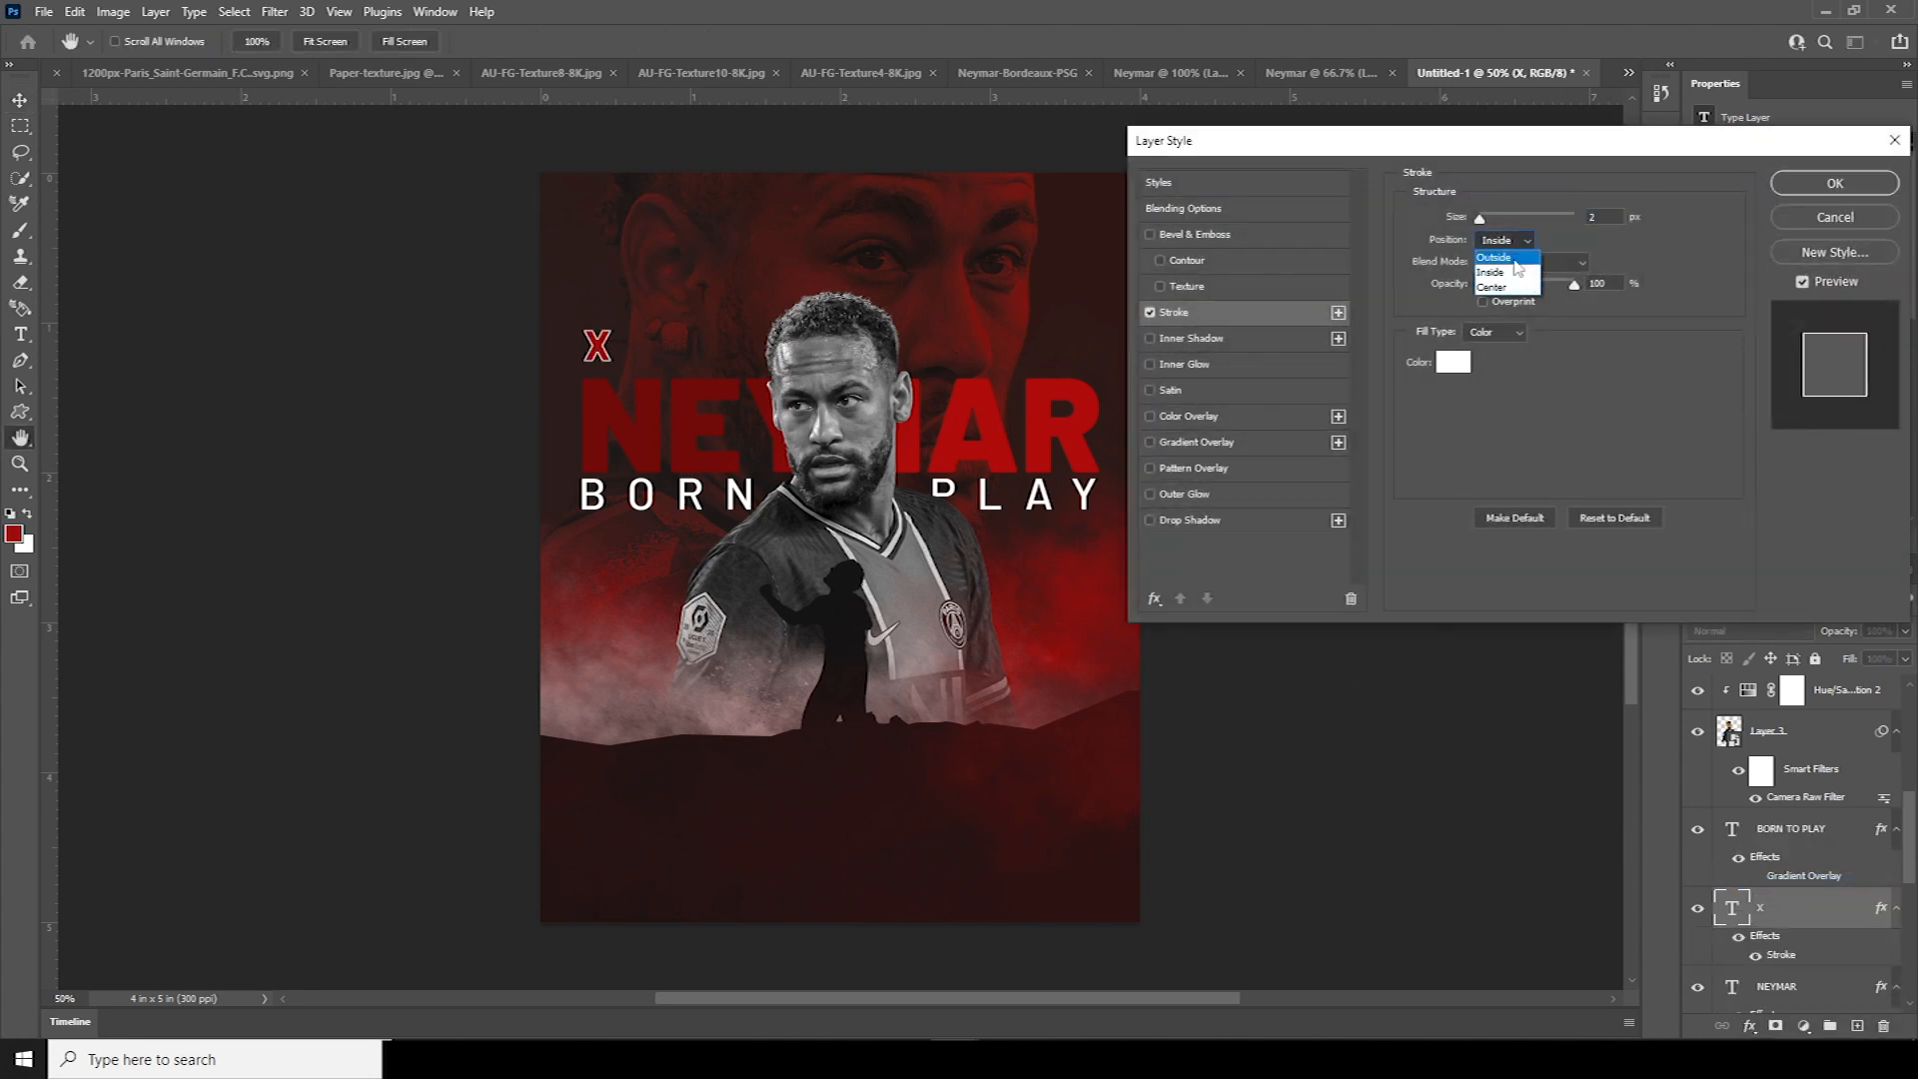
pyautogui.click(1495, 254)
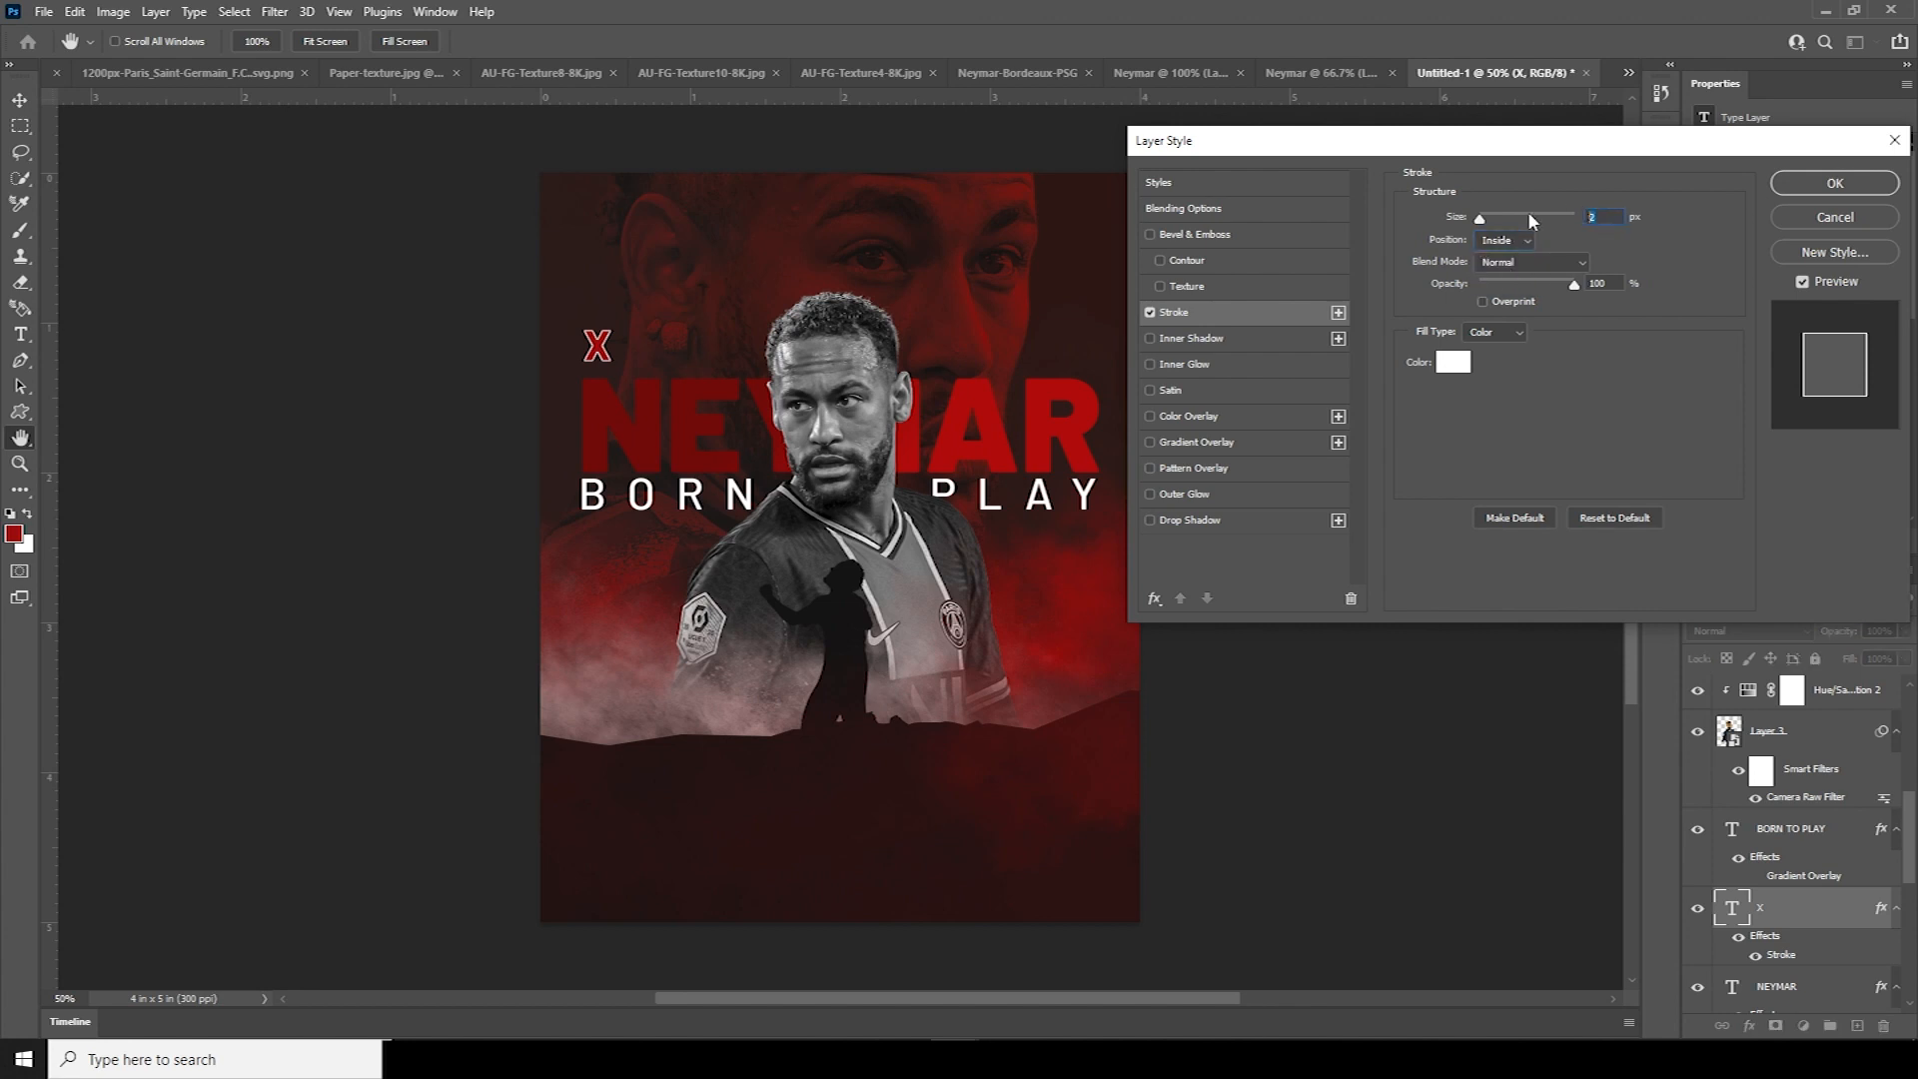
pyautogui.click(1796, 182)
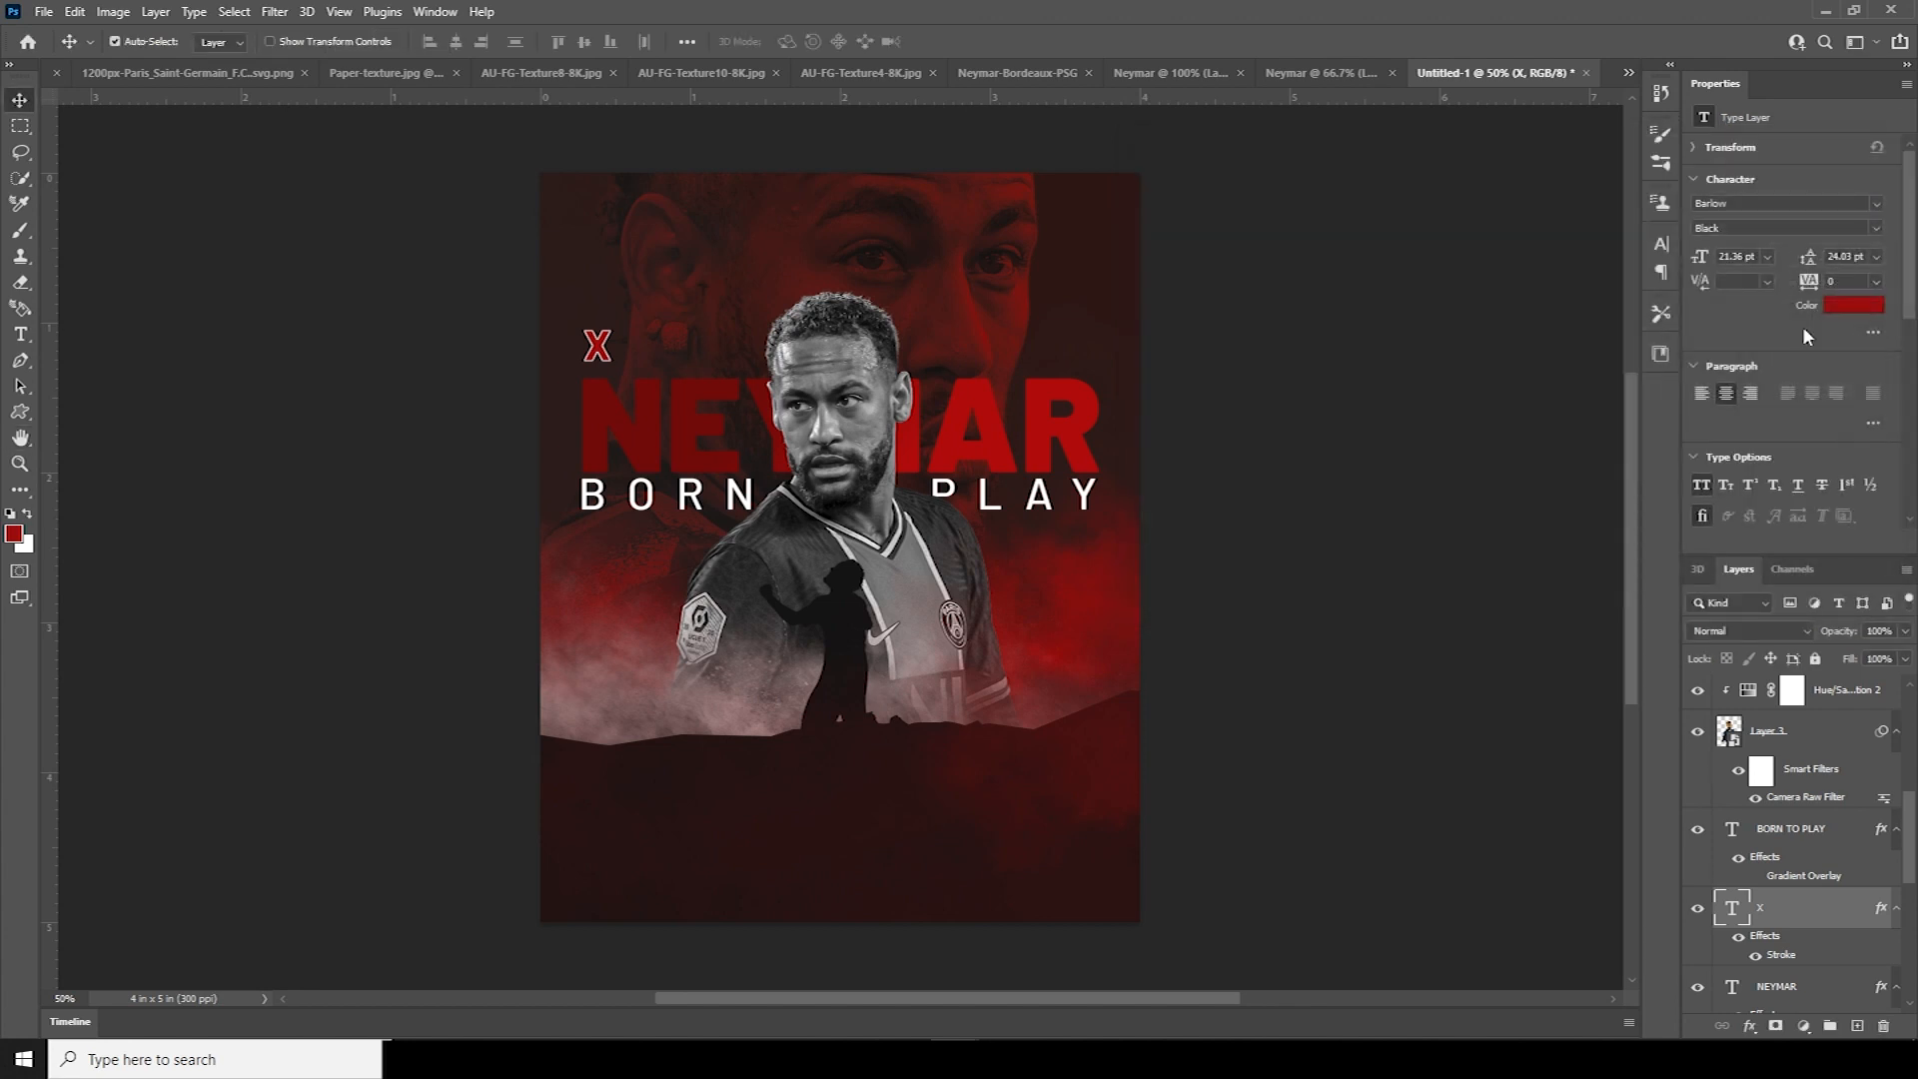
# Lower the X's fill to 0% for an outline, then squash and rescale it
pyautogui.click(1905, 660)
pyautogui.moveTo(1906, 680); pyautogui.dragTo(1729, 687)
pyautogui.hotkey('ctrl', 't')
pyautogui.hotkey('ctrl', '+')
pyautogui.moveTo(514, 247); pyautogui.dragTo(515, 265)
pyautogui.press('Return')
pyautogui.hotkey('ctrl', 't')
pyautogui.moveTo(540, 316); pyautogui.dragTo(590, 292)
pyautogui.press('Return')
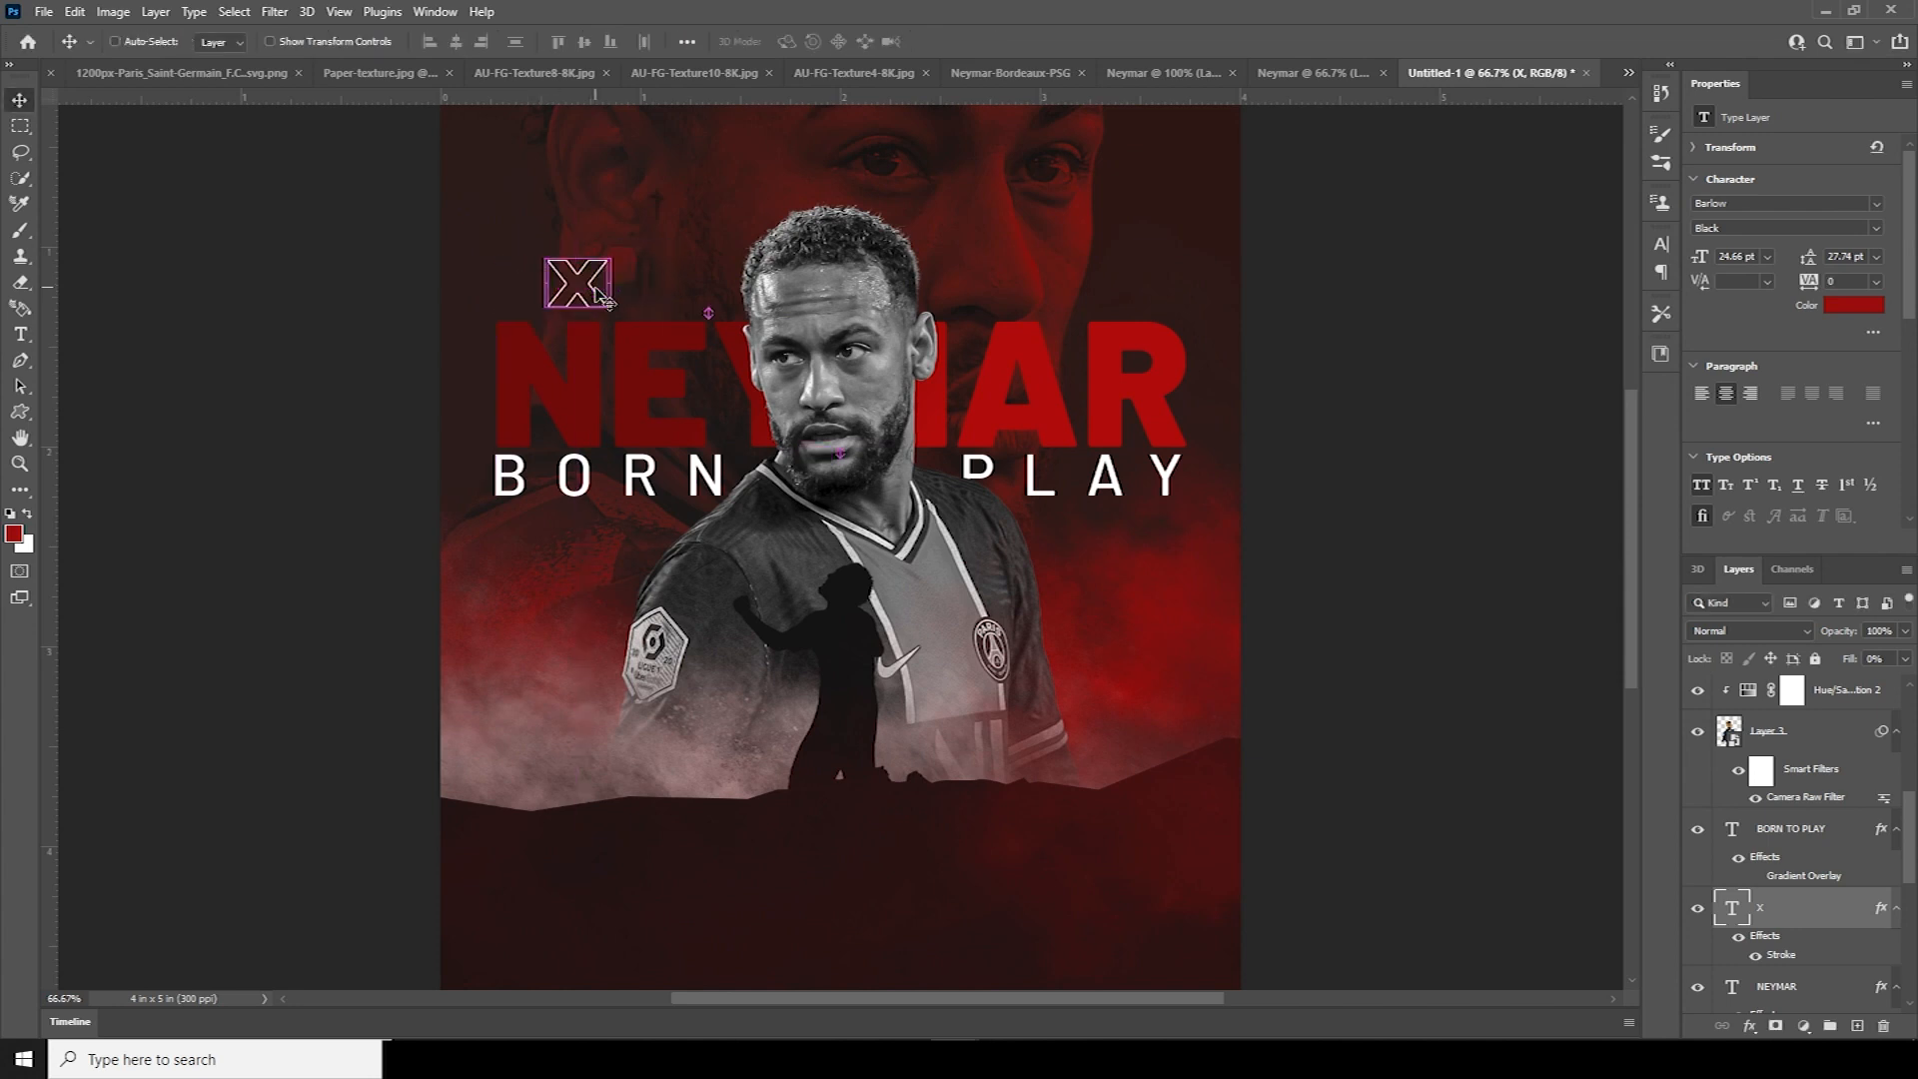
# Copy the X into a row of four and move the copied layers up the stack
pyautogui.hotkey('ctrl', 'z')
pyautogui.moveTo(540, 288); pyautogui.dragTo(785, 290)
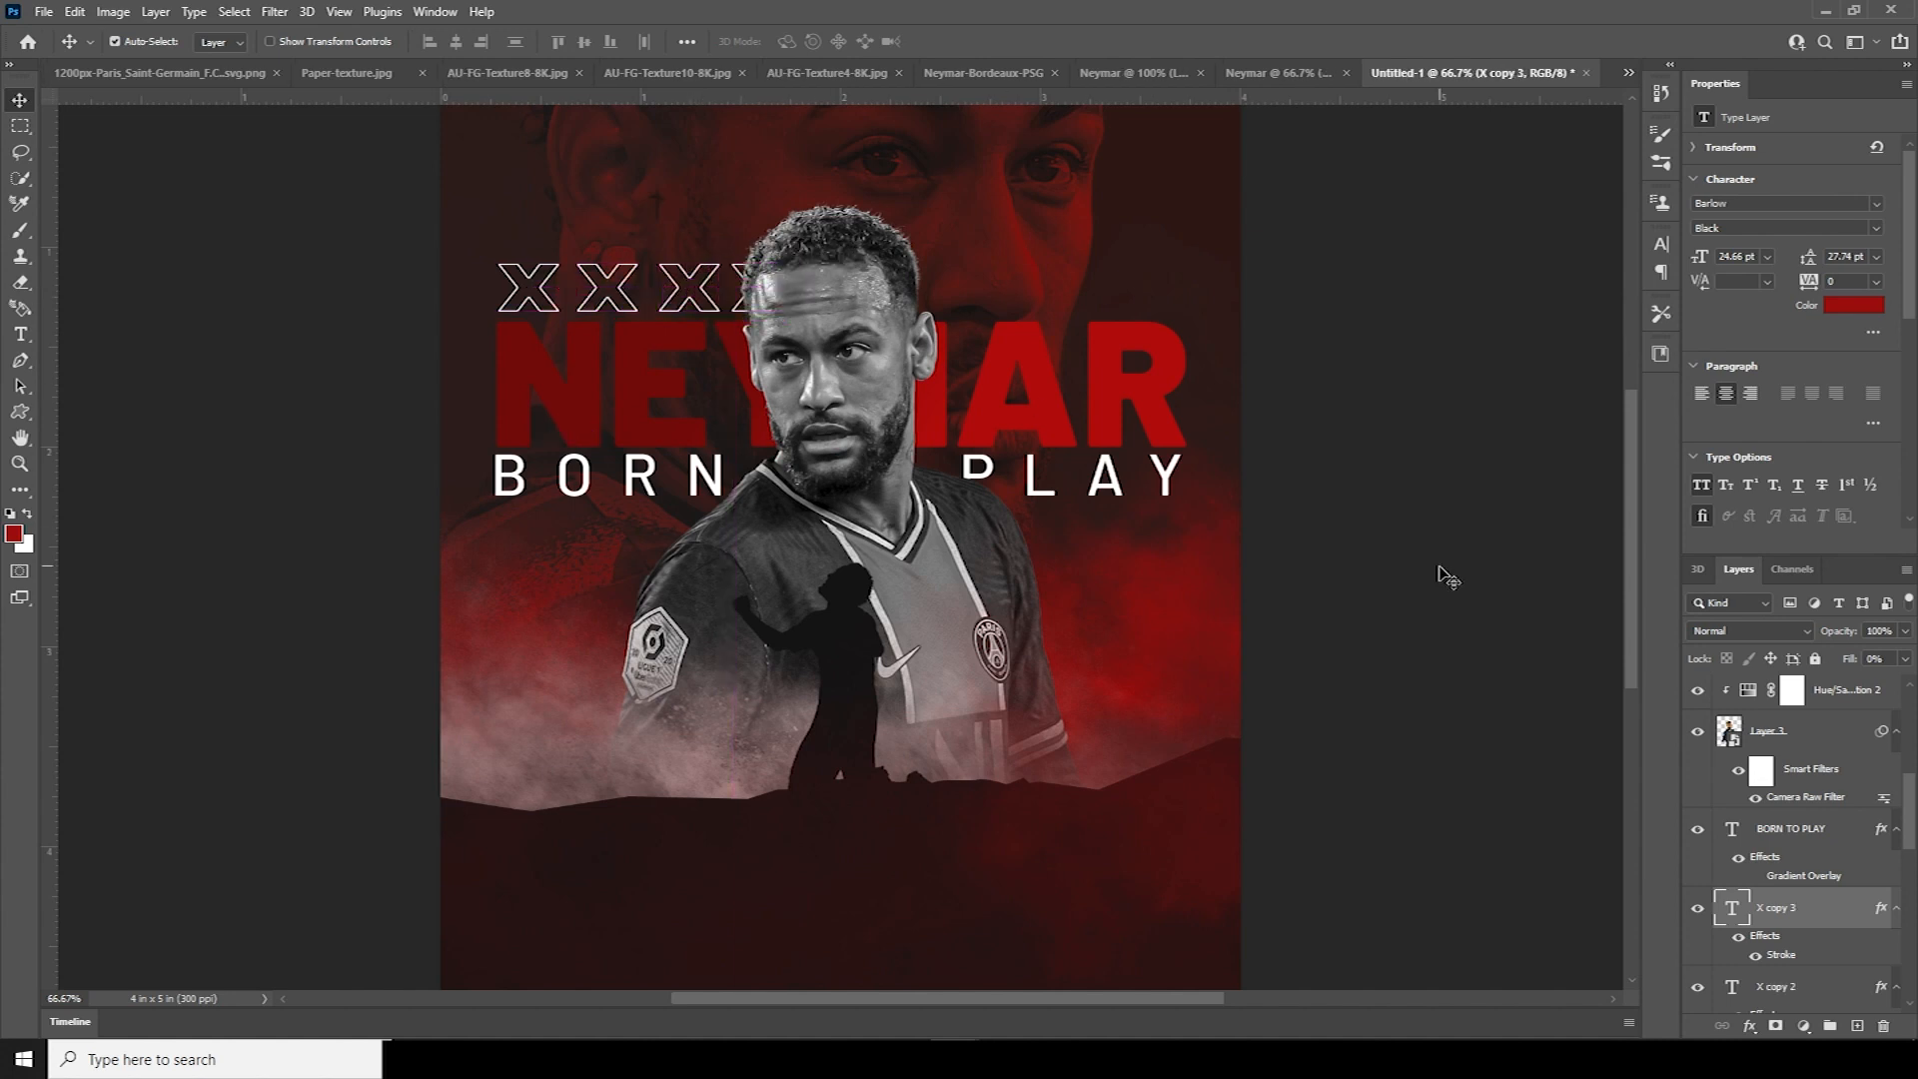
pyautogui.moveTo(1913, 835); pyautogui.dragTo(1913, 894)
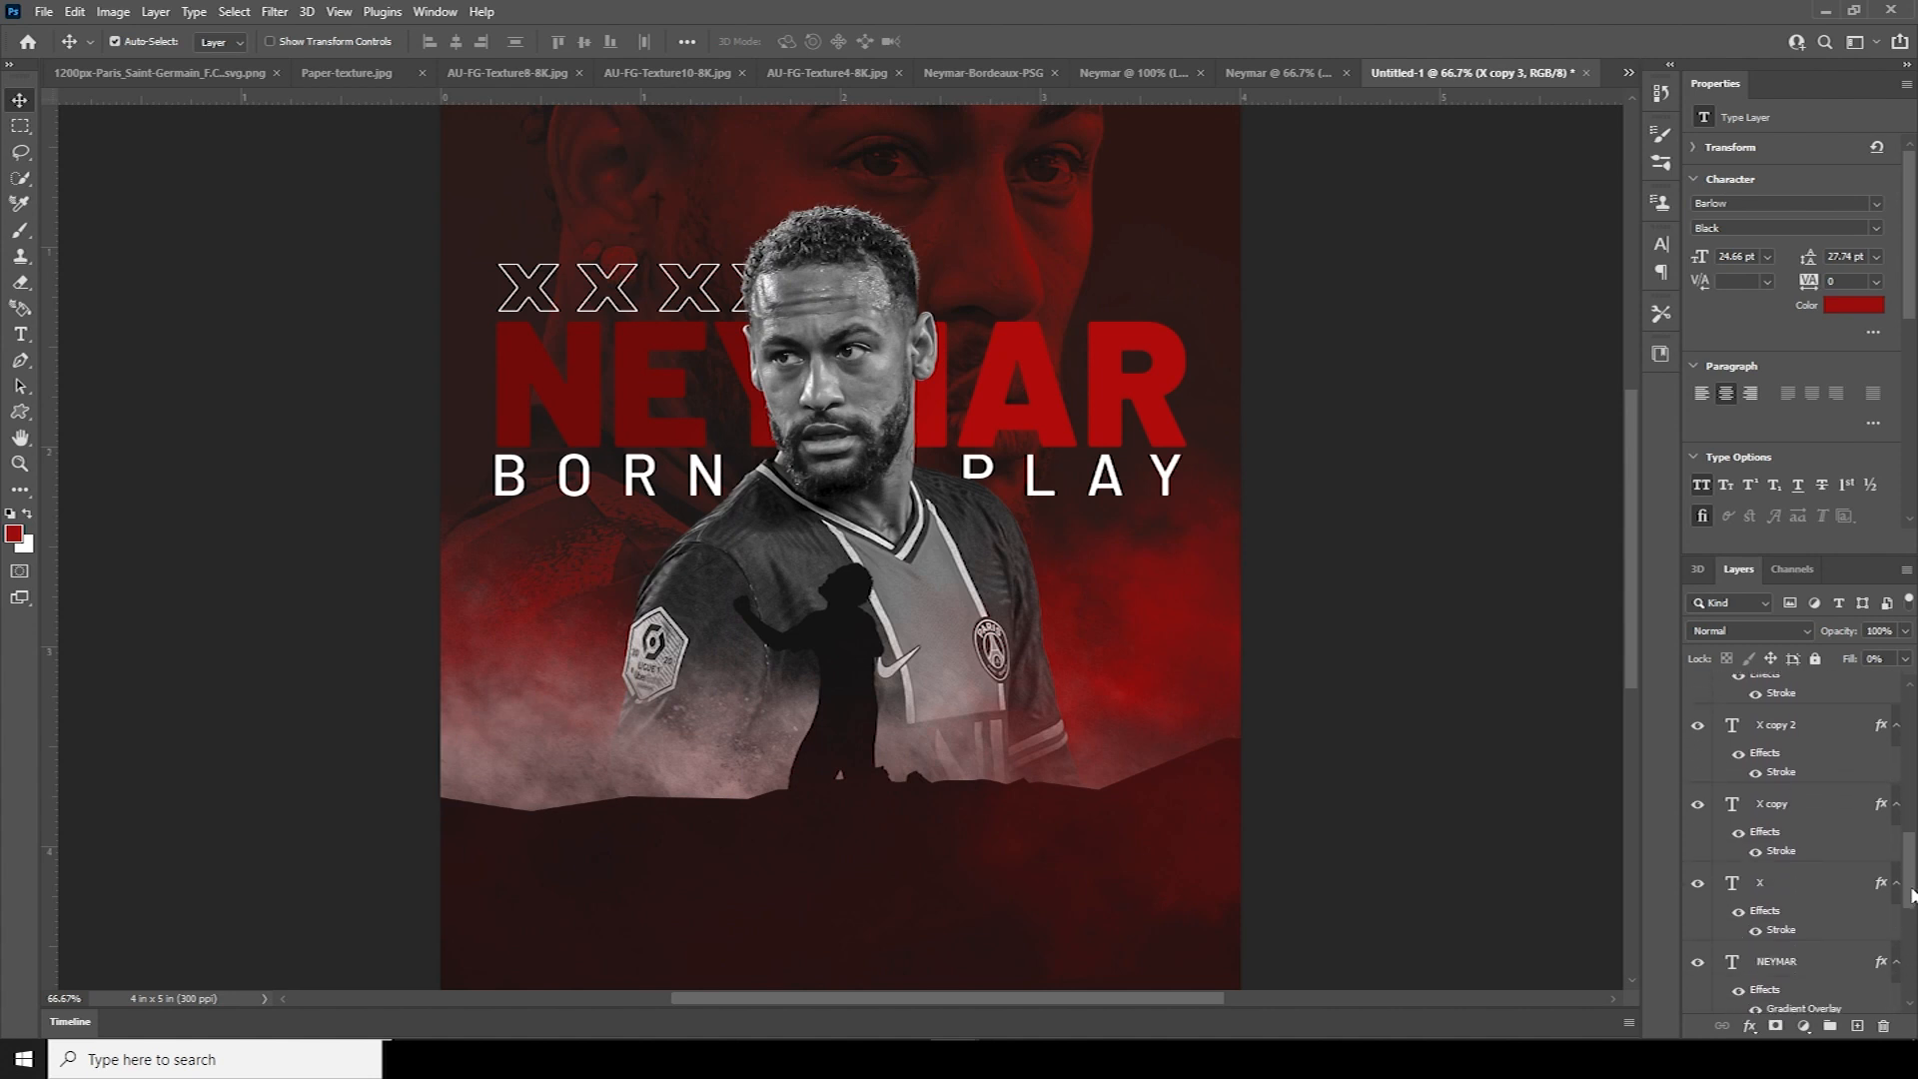
pyautogui.keyDown('shift'); pyautogui.click(1763, 903); pyautogui.keyUp('shift')
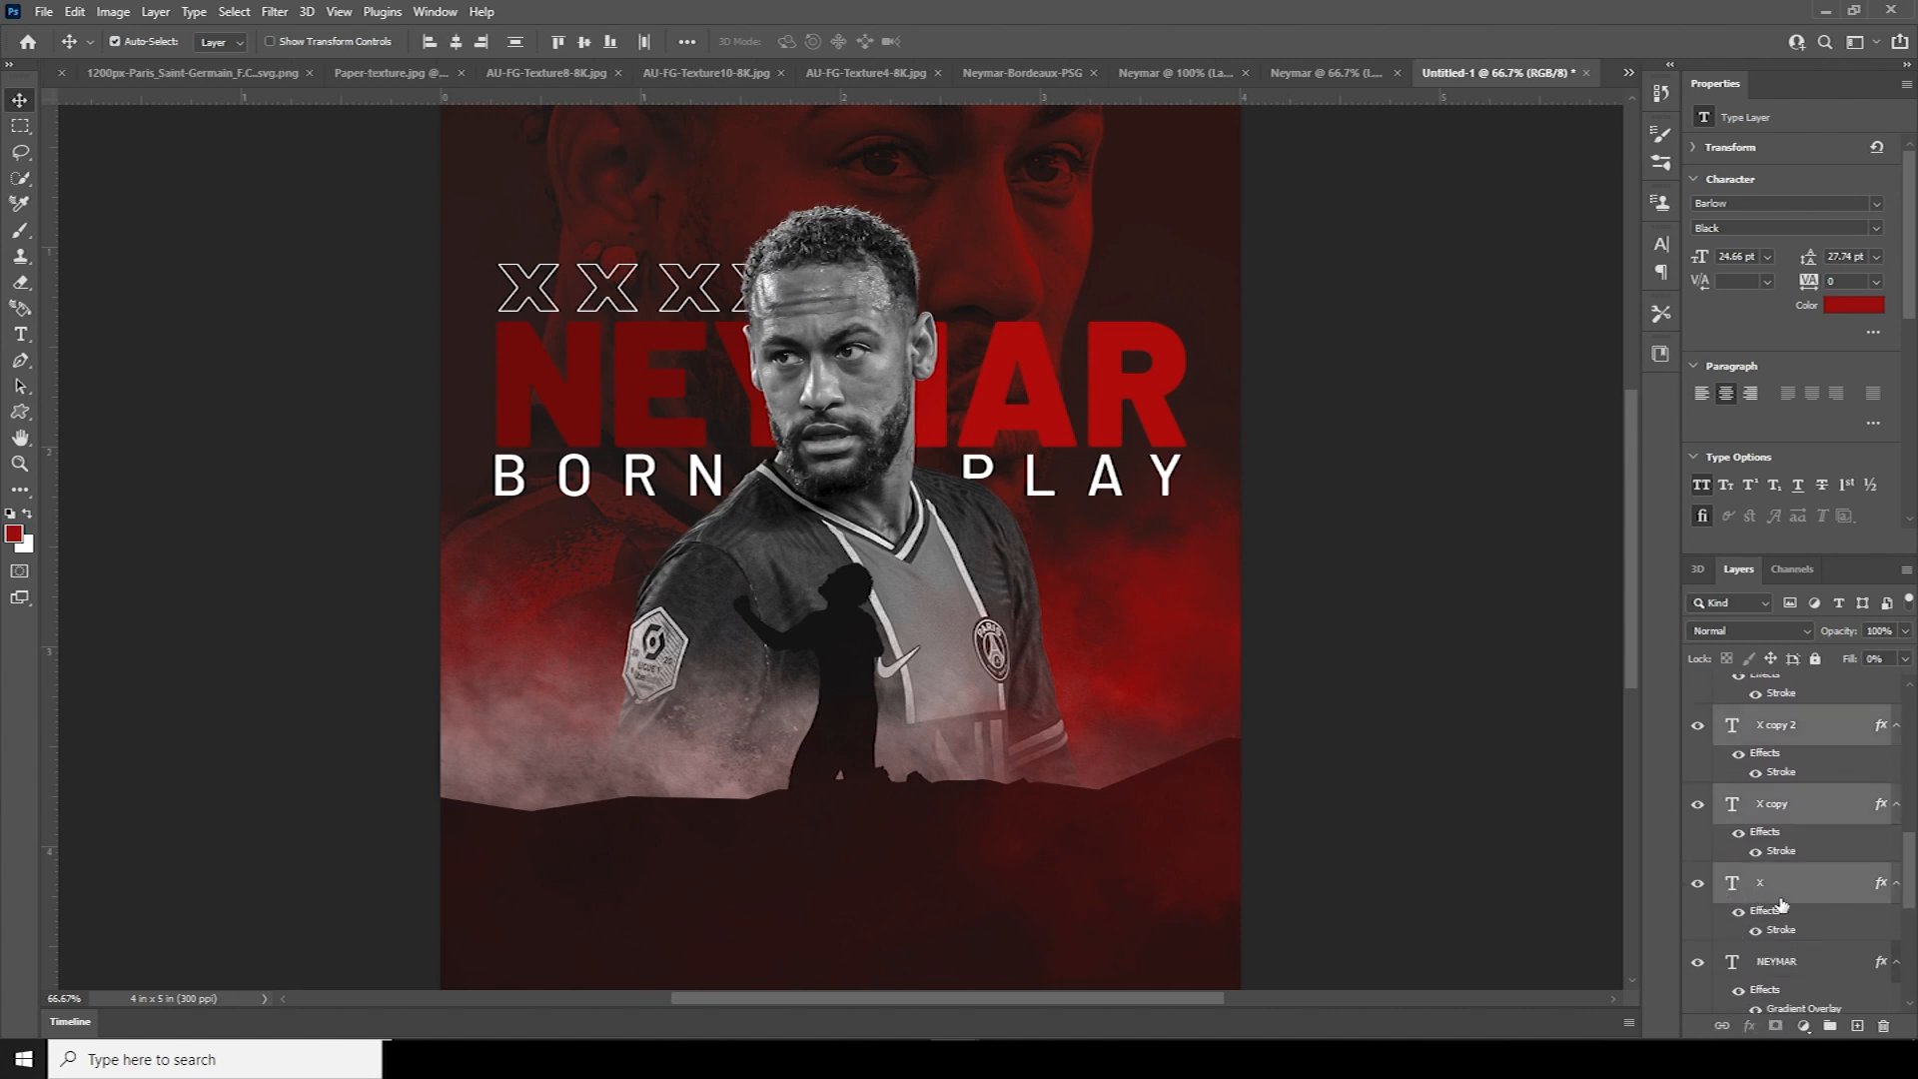
pyautogui.moveTo(1913, 877); pyautogui.dragTo(1913, 827)
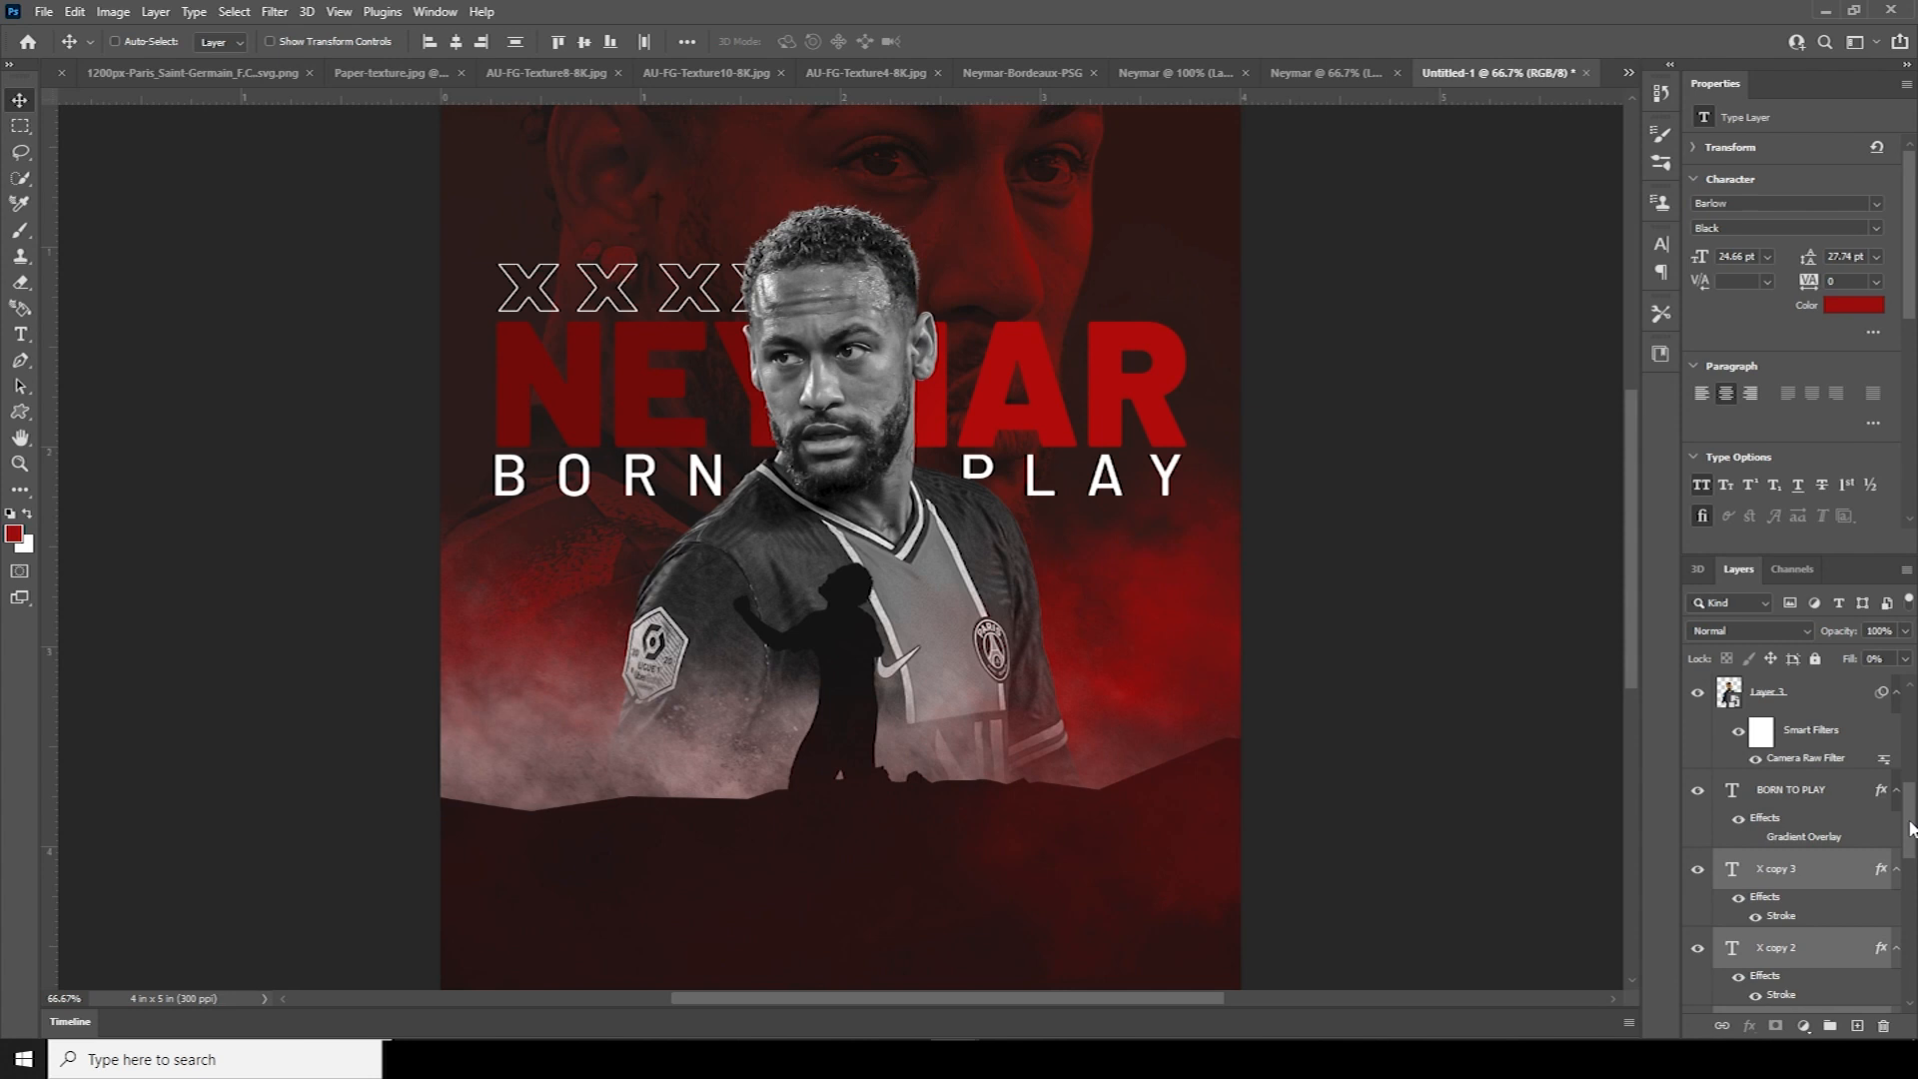
pyautogui.moveTo(1738, 889); pyautogui.dragTo(1786, 755)
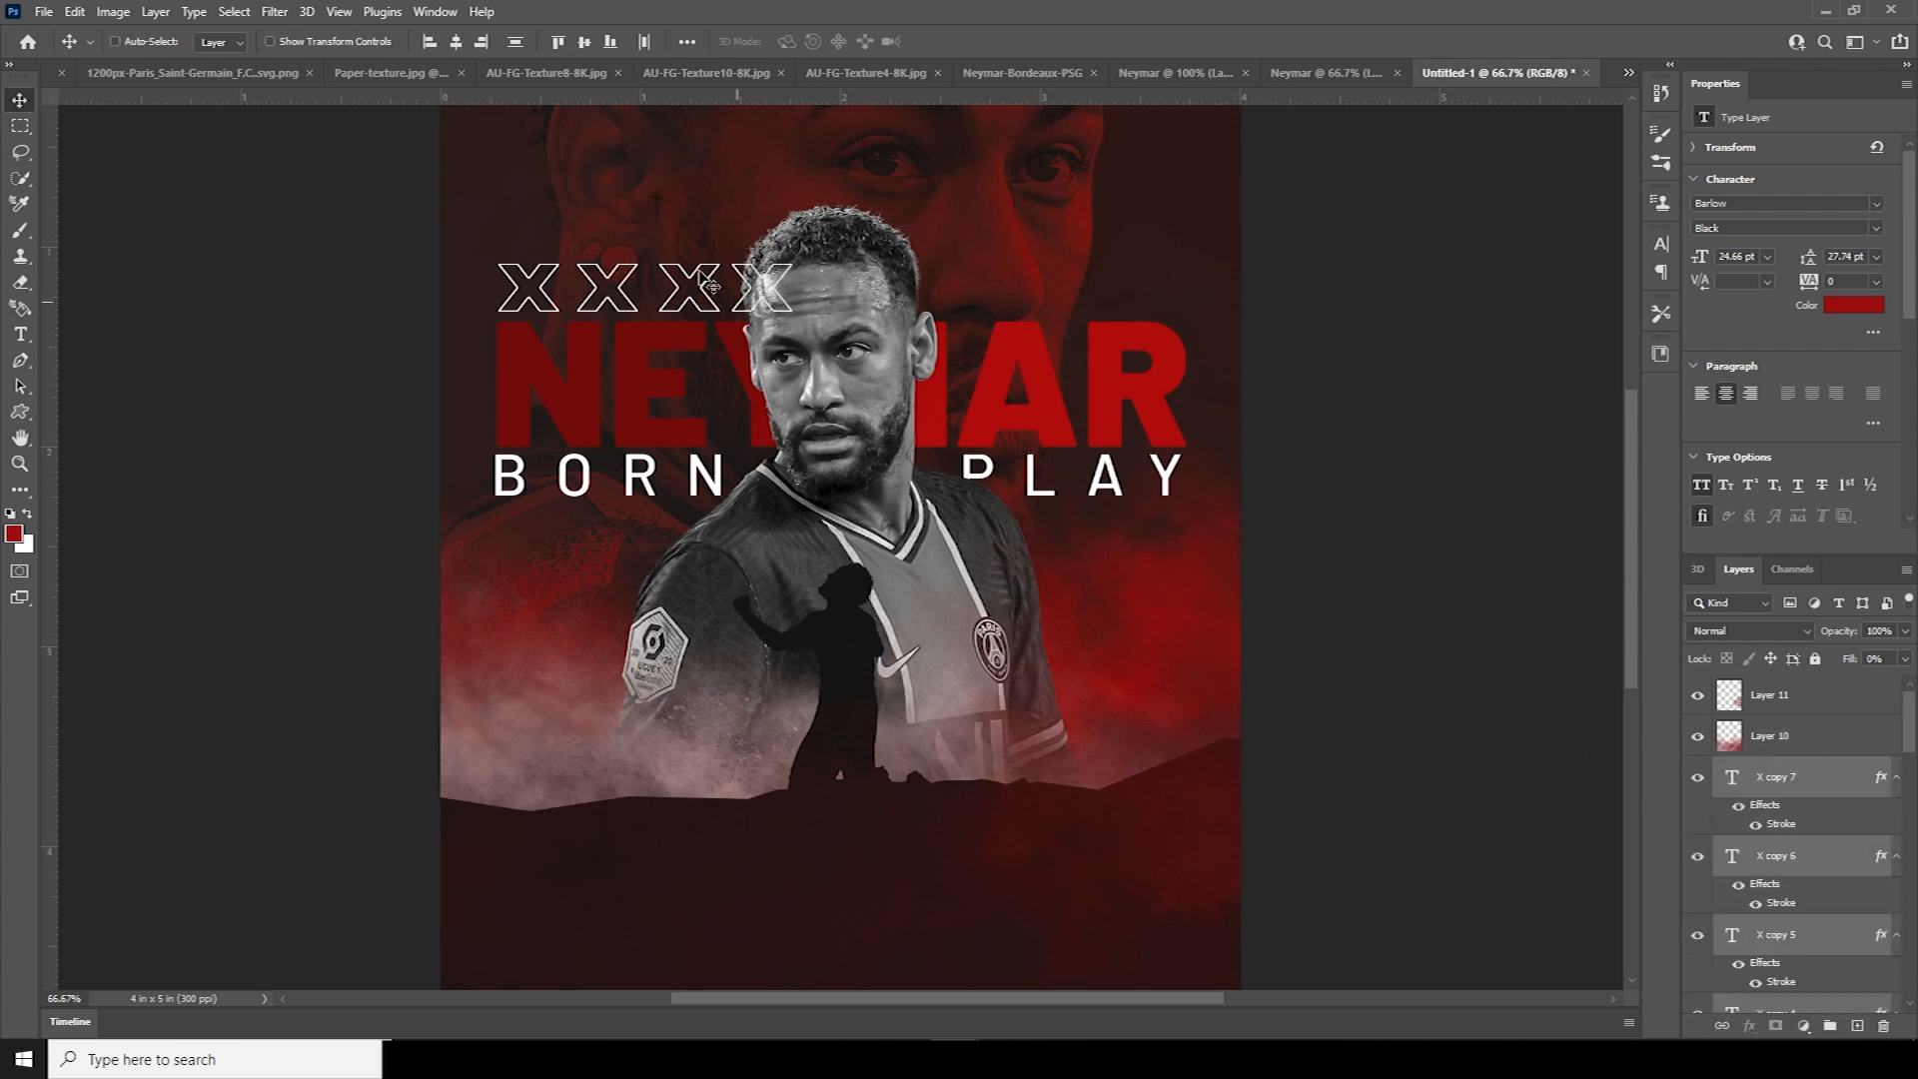
# Move the second X row beside PLAY and group the X layers into Group 1
pyautogui.hotkey('ctrl', 't')
pyautogui.moveTo(712, 287); pyautogui.dragTo(1114, 545)
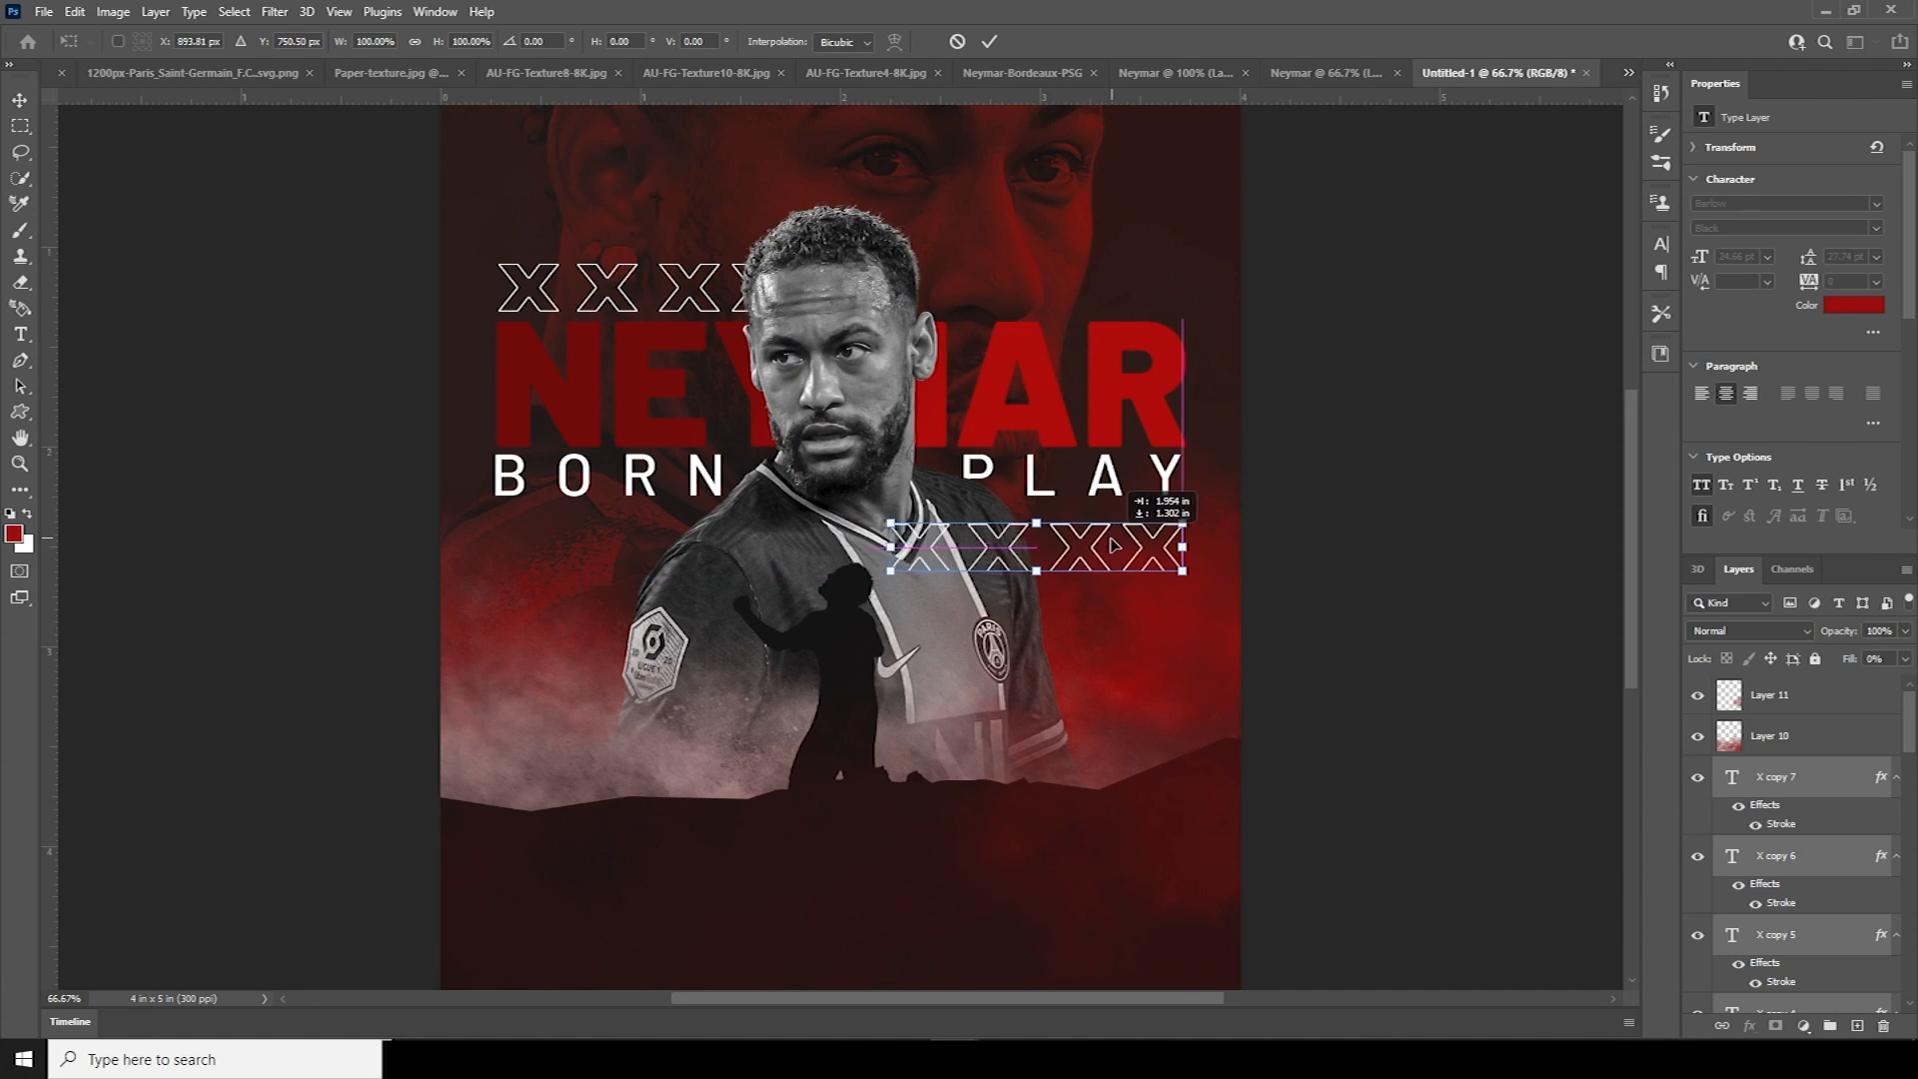
pyautogui.press('Return')
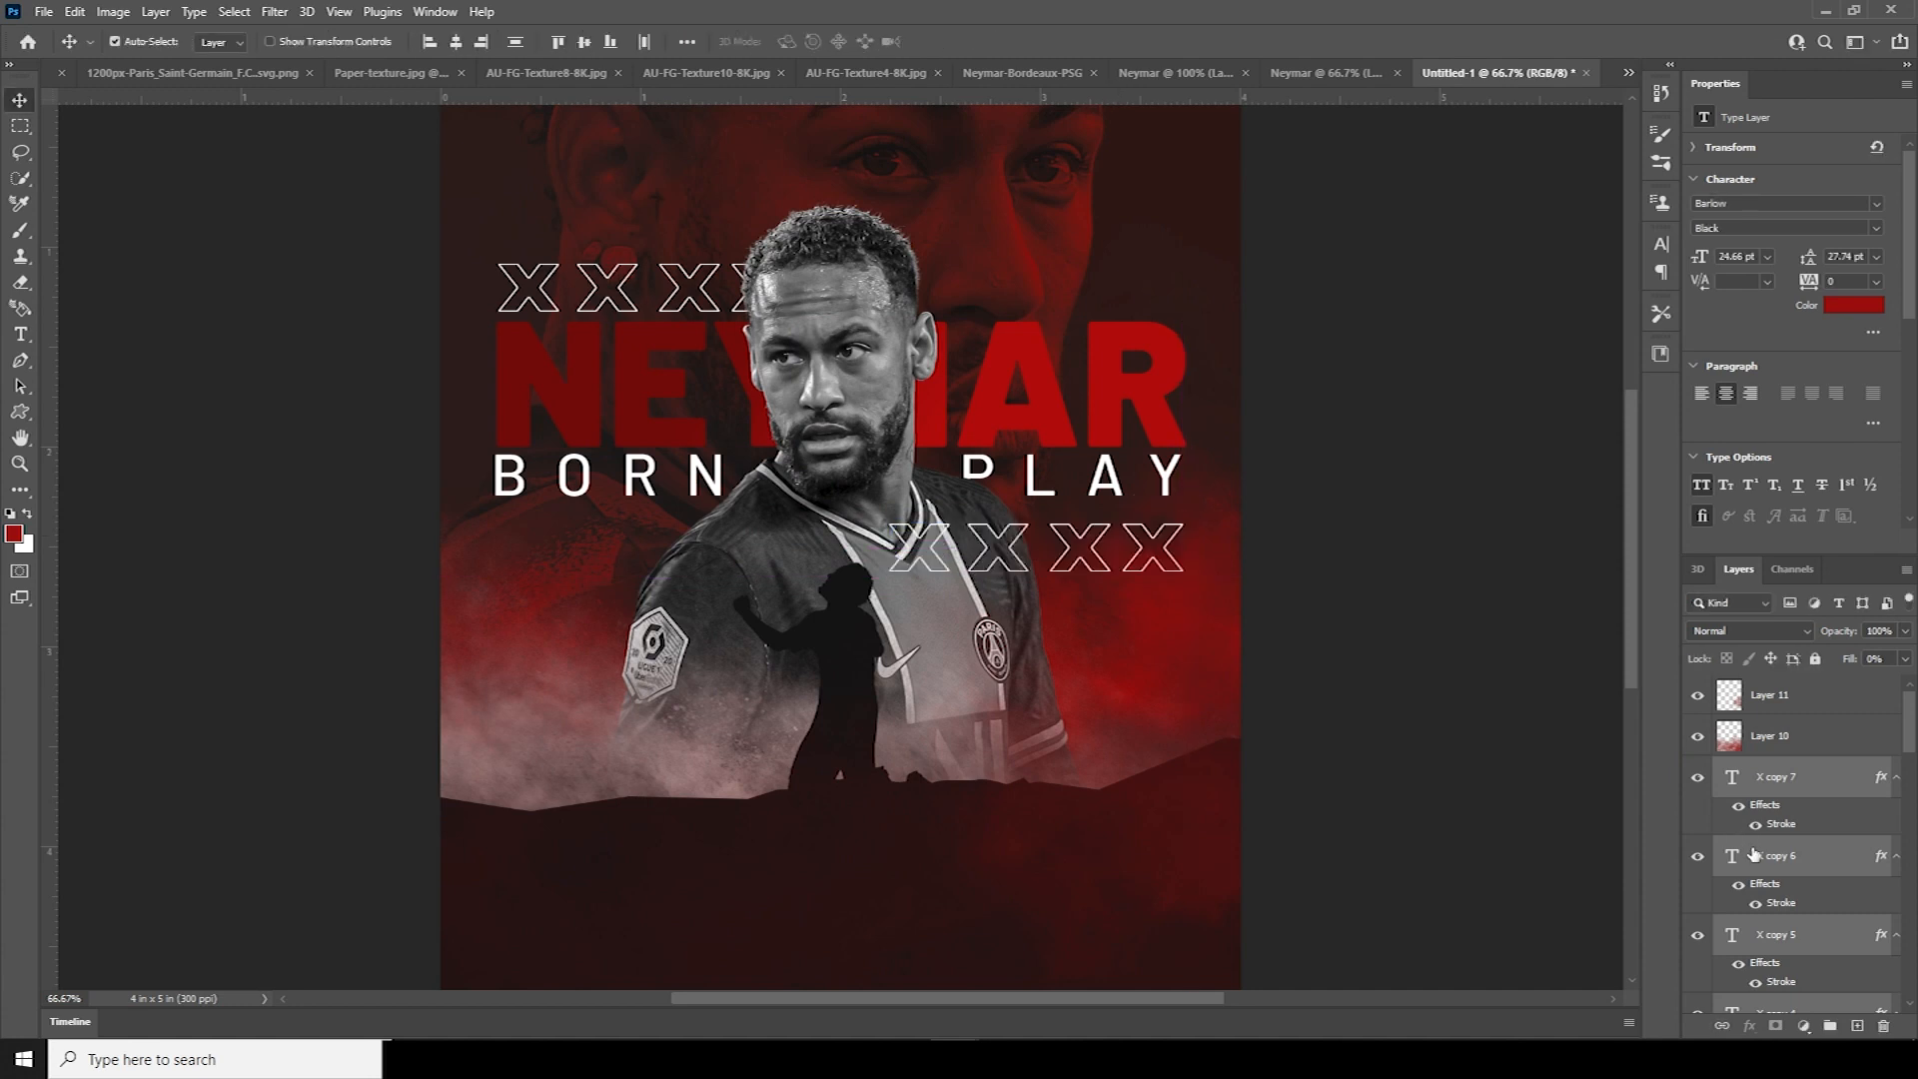
pyautogui.hotkey('ctrl', 'g')
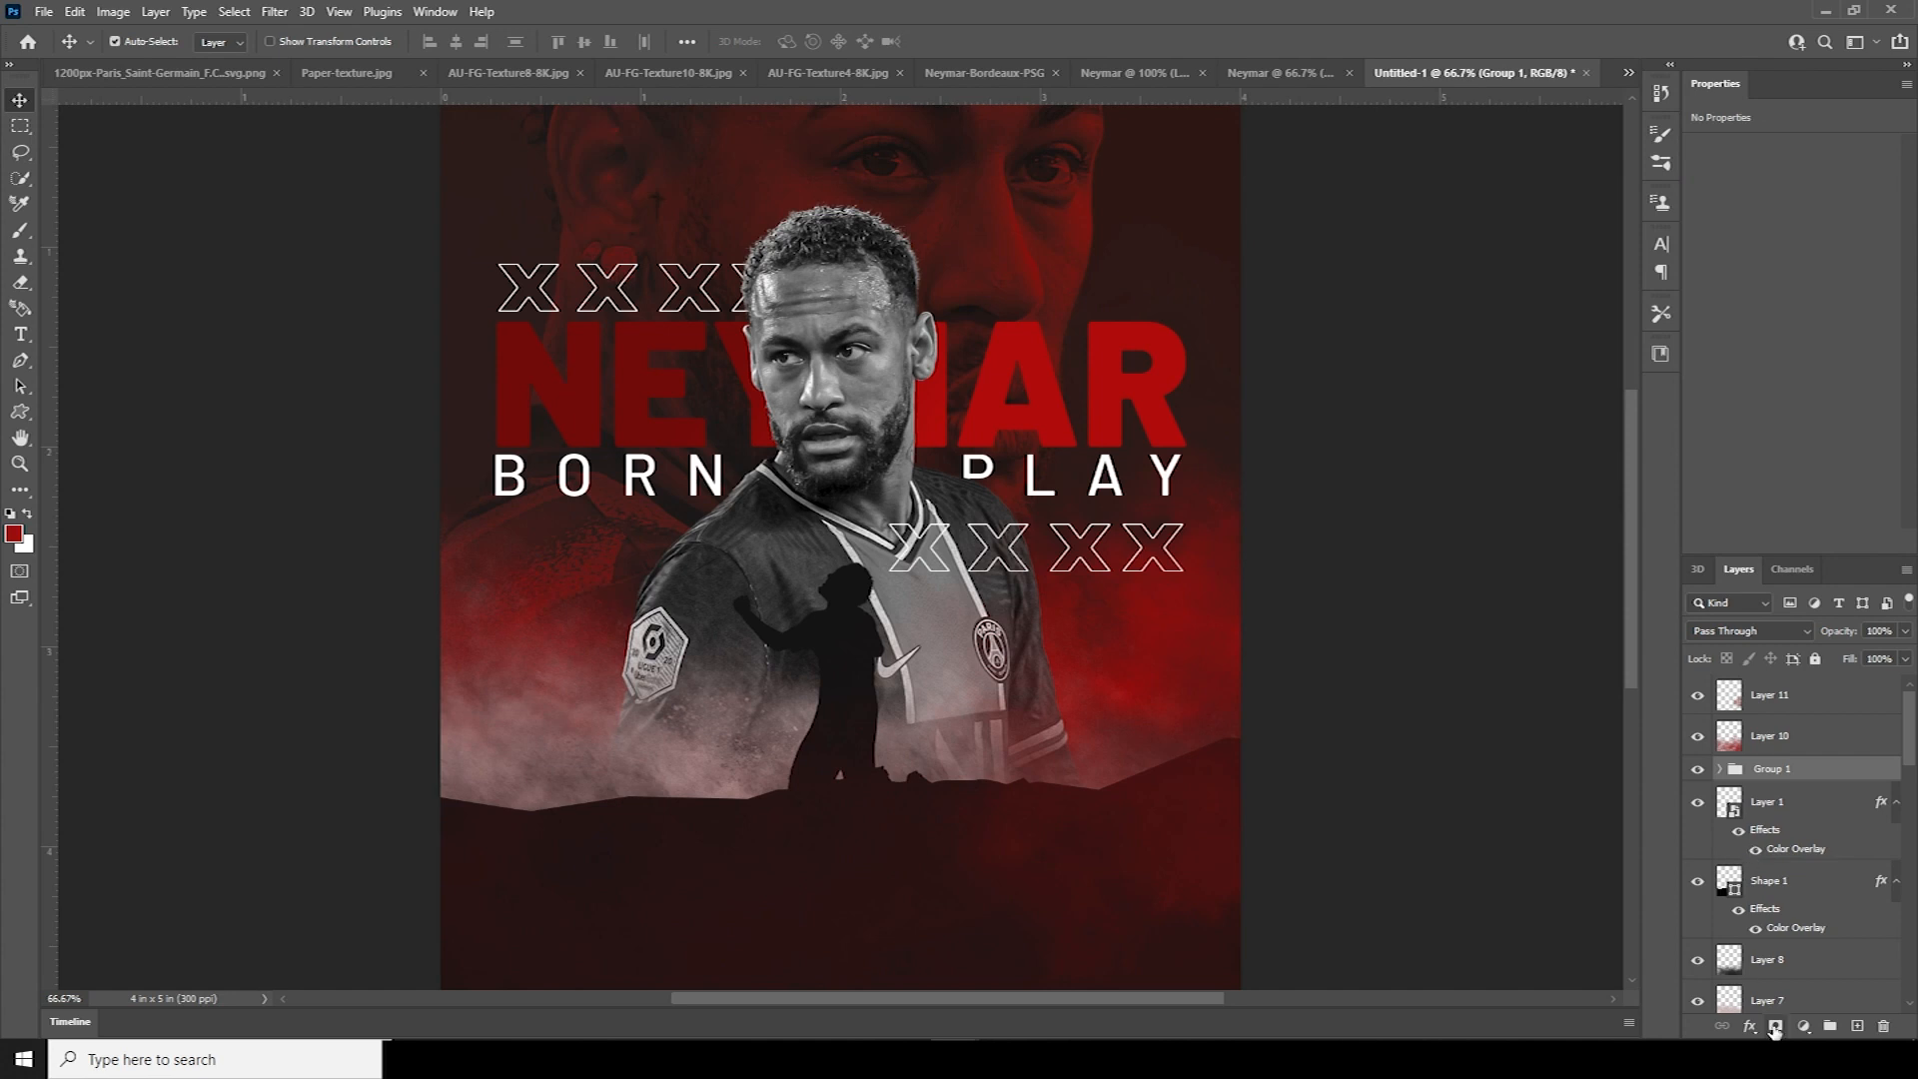
# Add a layer mask to Group 1 and paint black with a Soft Round brush over the lower X row
pyautogui.click(1774, 1027)
pyautogui.press('b')
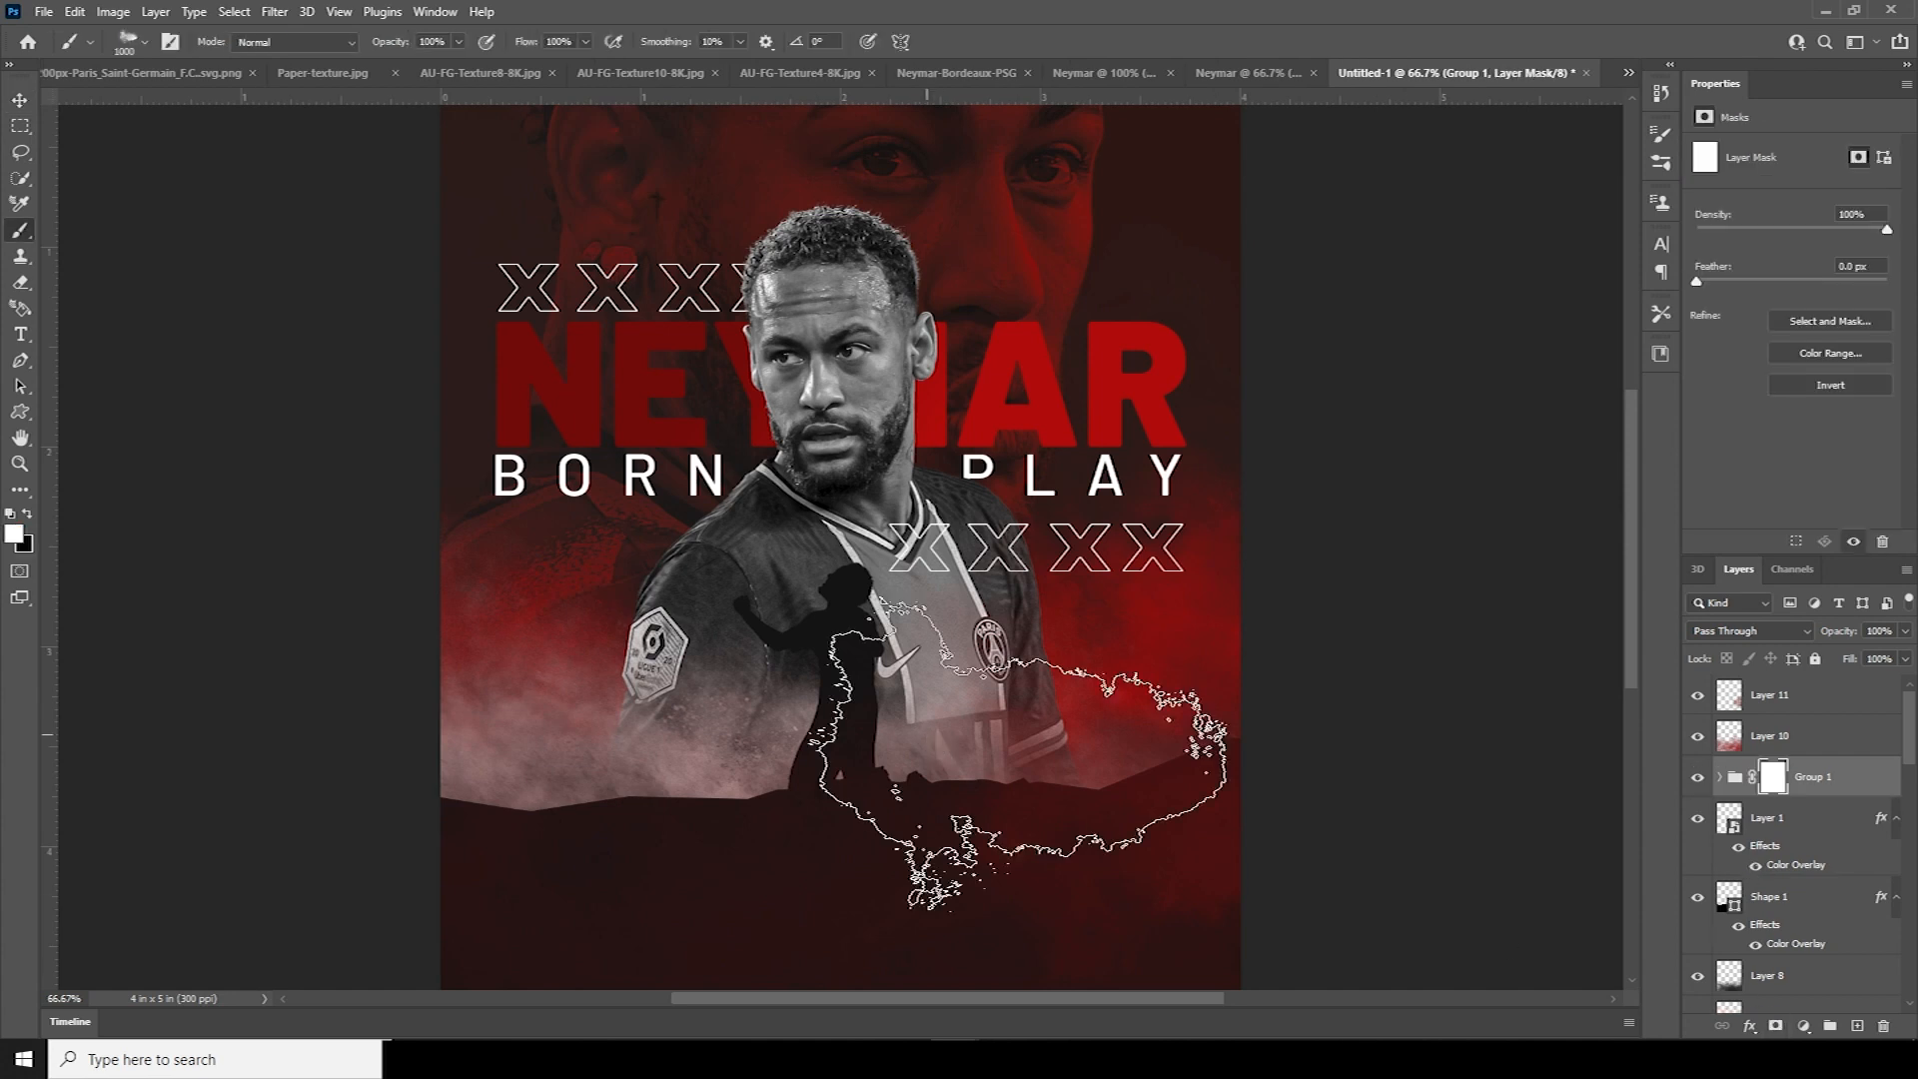
pyautogui.click(143, 43)
pyautogui.moveTo(281, 403); pyautogui.dragTo(271, 265)
pyautogui.click(194, 312)
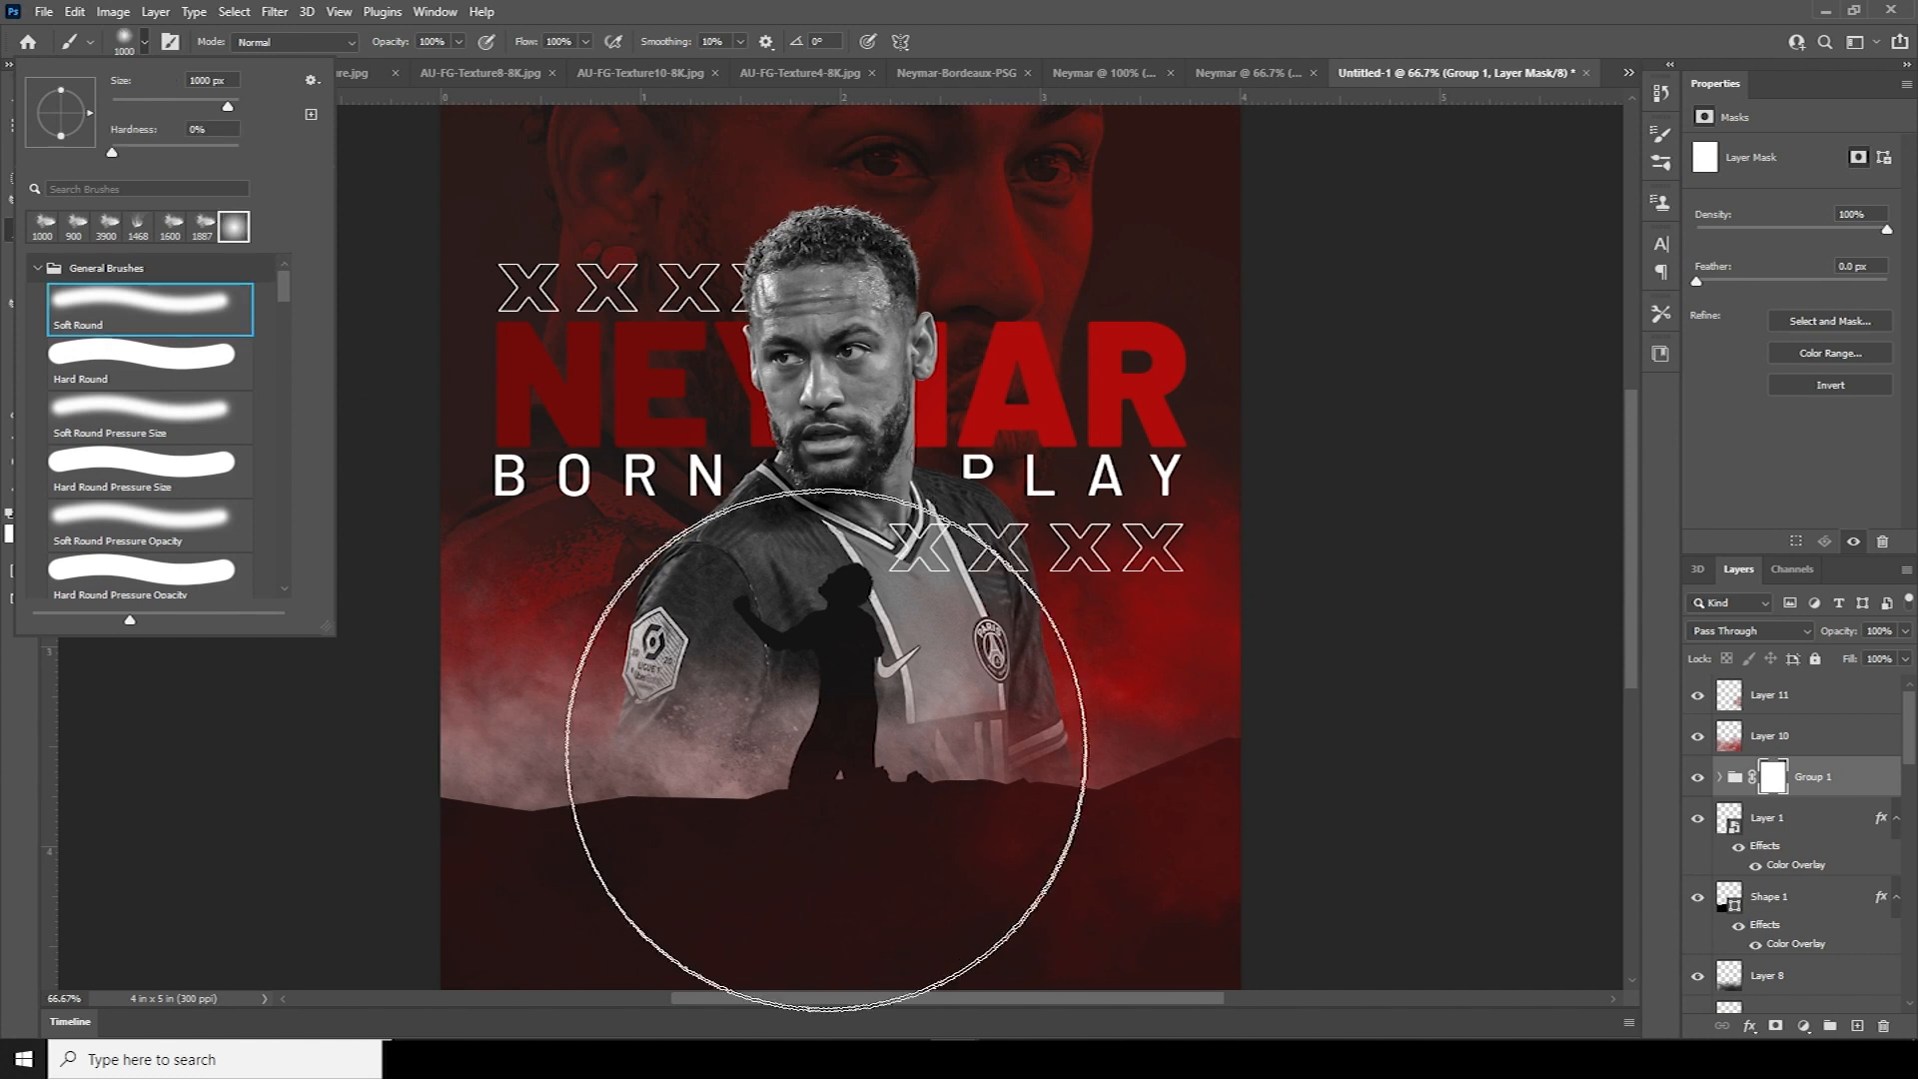
pyautogui.click(852, 794)
pyautogui.click(29, 514)
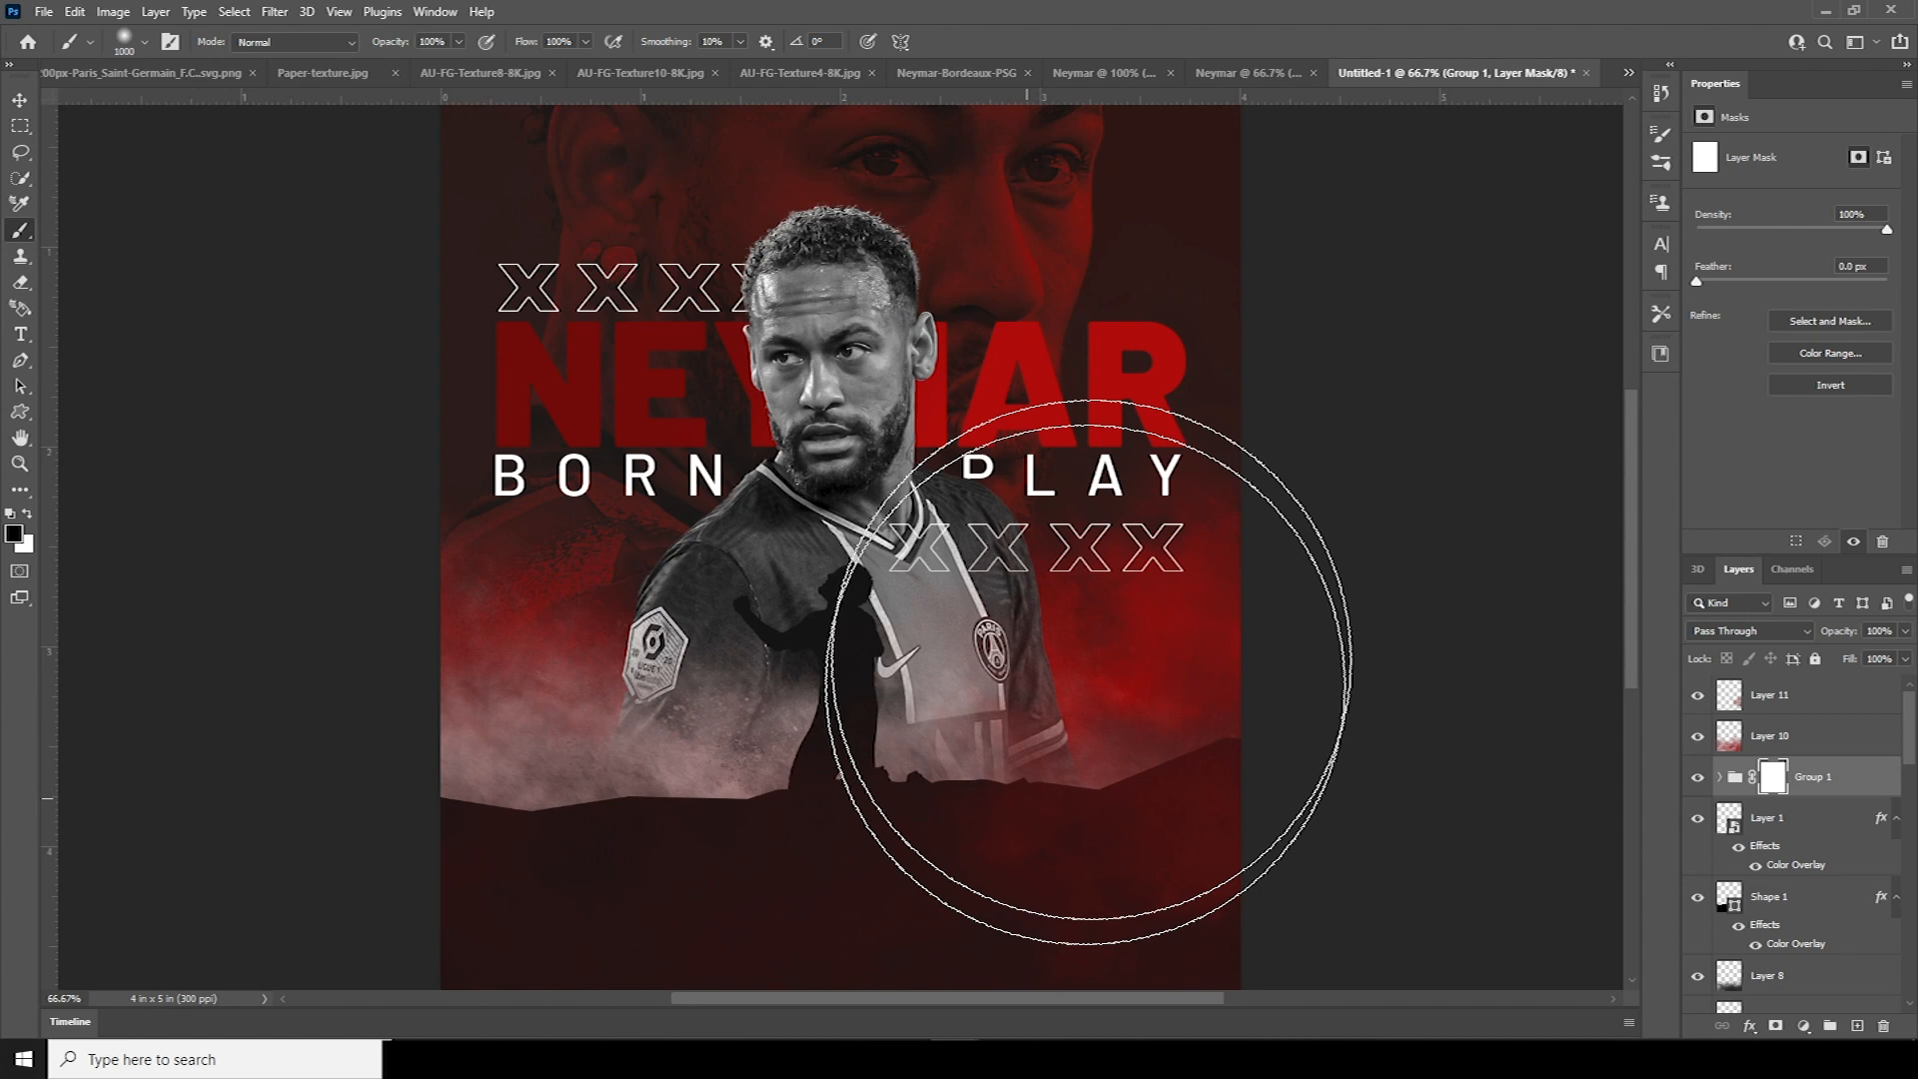
pyautogui.moveTo(1004, 809)
pyautogui.mouseDown()
pyautogui.moveTo(1134, 813)
pyautogui.moveTo(822, 835)
pyautogui.mouseUp()
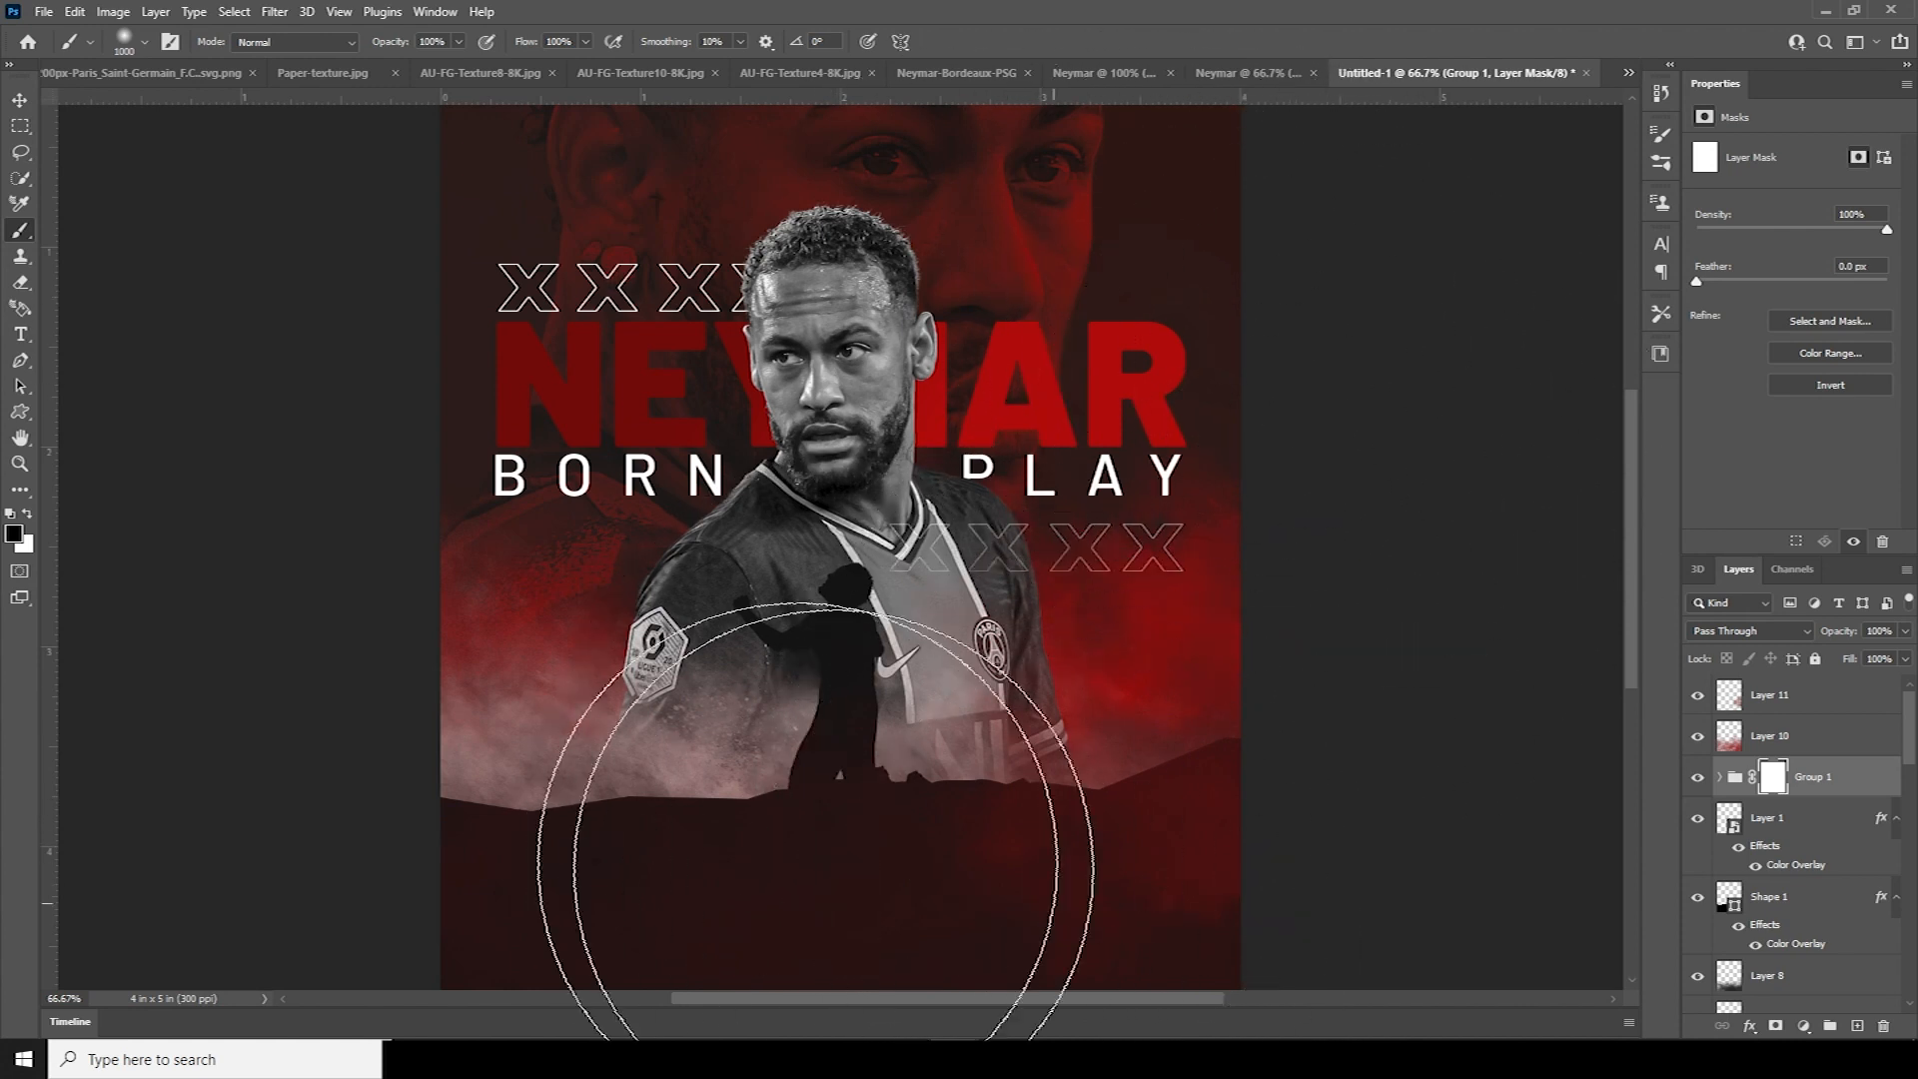
pyautogui.click(20, 100)
pyautogui.hotkey('ctrl', '-')
pyautogui.hotkey('ctrl', '-')
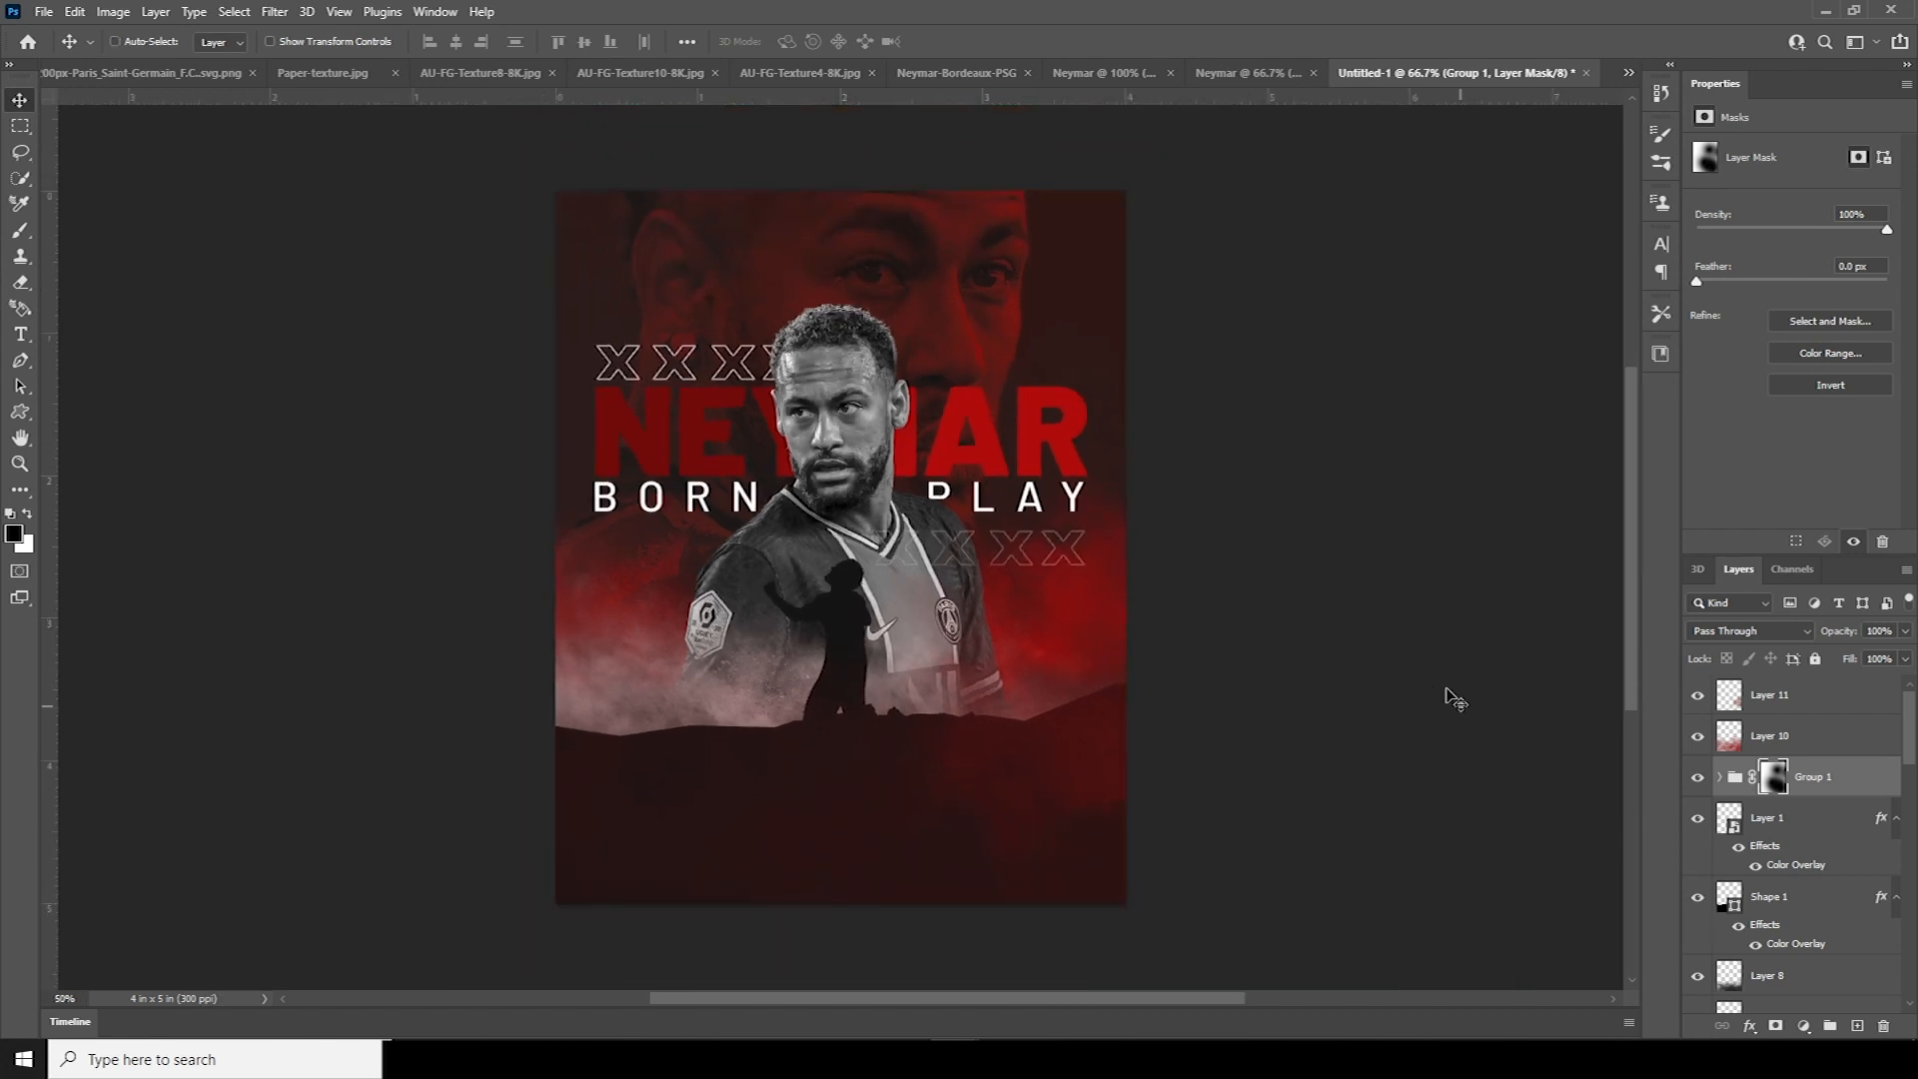
pyautogui.hotkey('ctrl', '+')
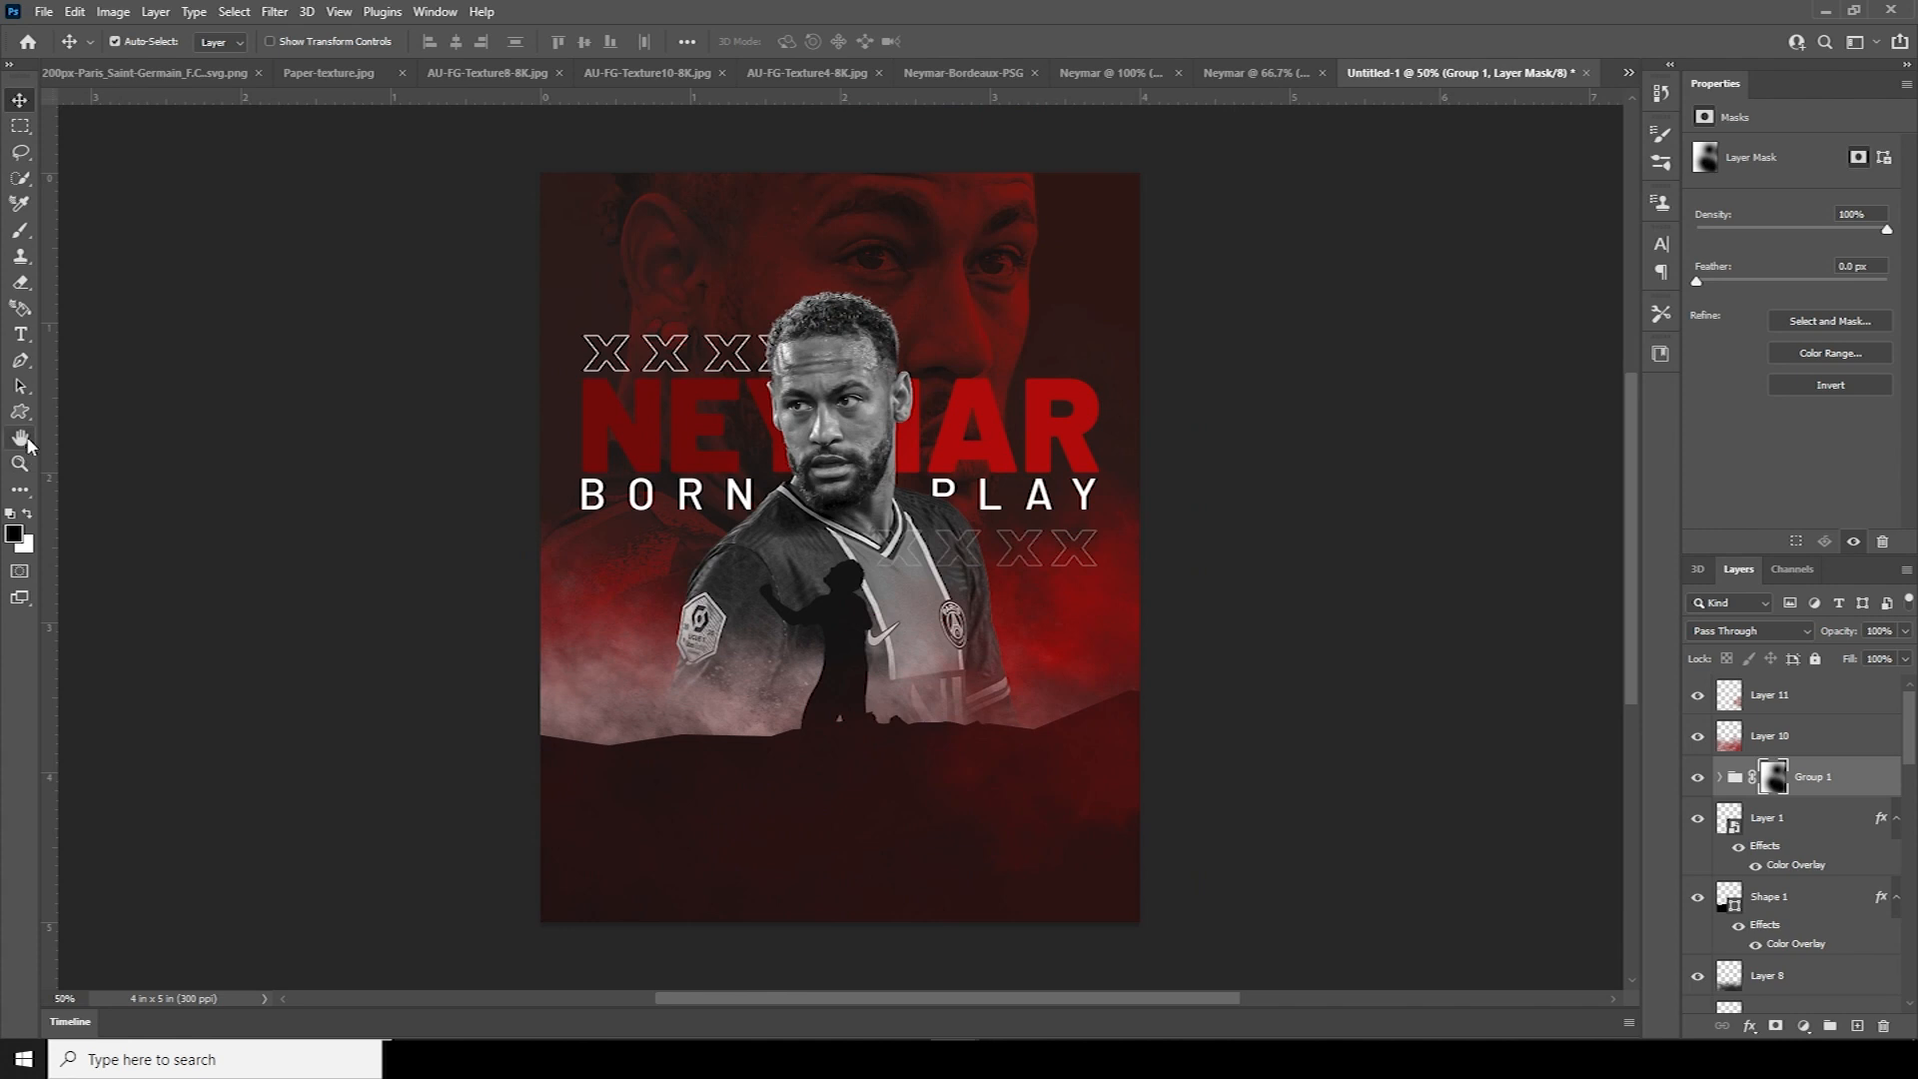
# Draw a wide paragraph text box along the bottom of the poster
pyautogui.click(20, 336)
pyautogui.moveTo(669, 847); pyautogui.dragTo(1082, 892)
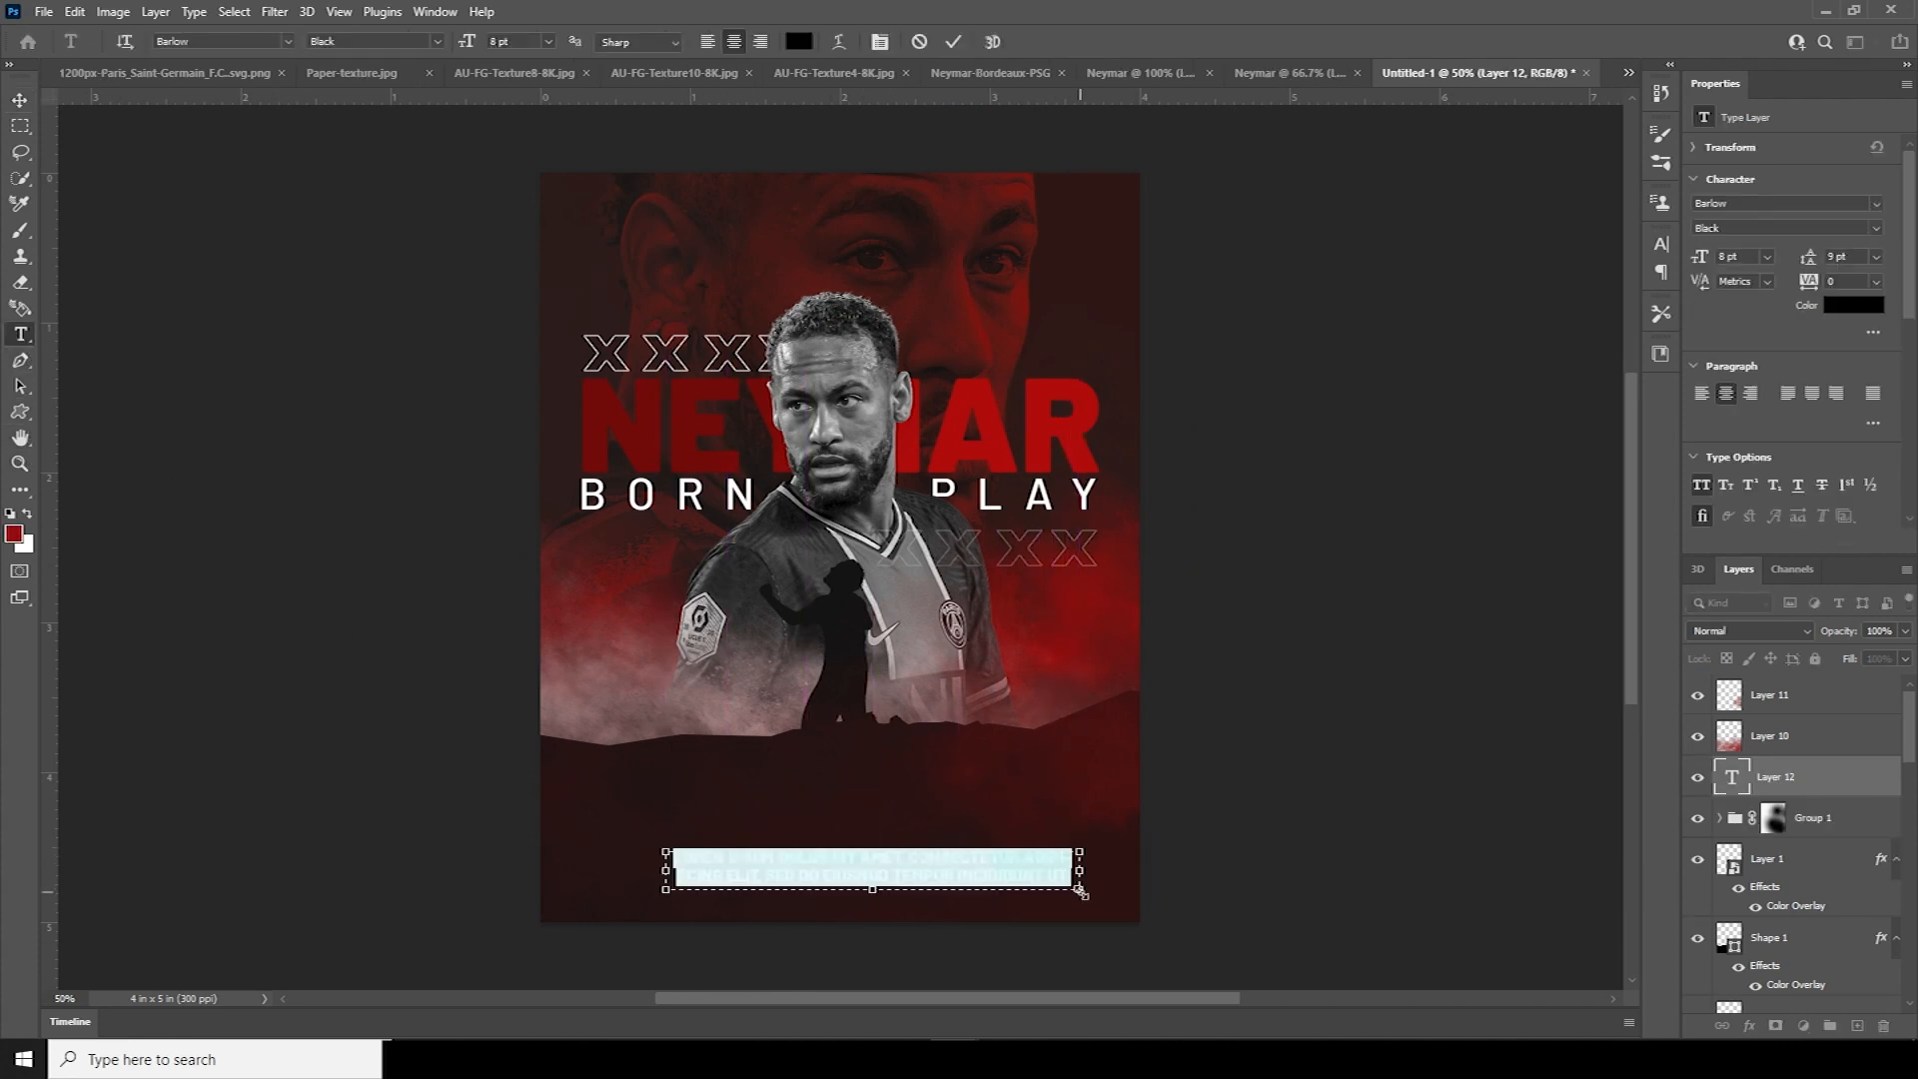
pyautogui.moveTo(666, 870); pyautogui.dragTo(585, 870)
pyautogui.moveTo(1079, 870); pyautogui.dragTo(1094, 870)
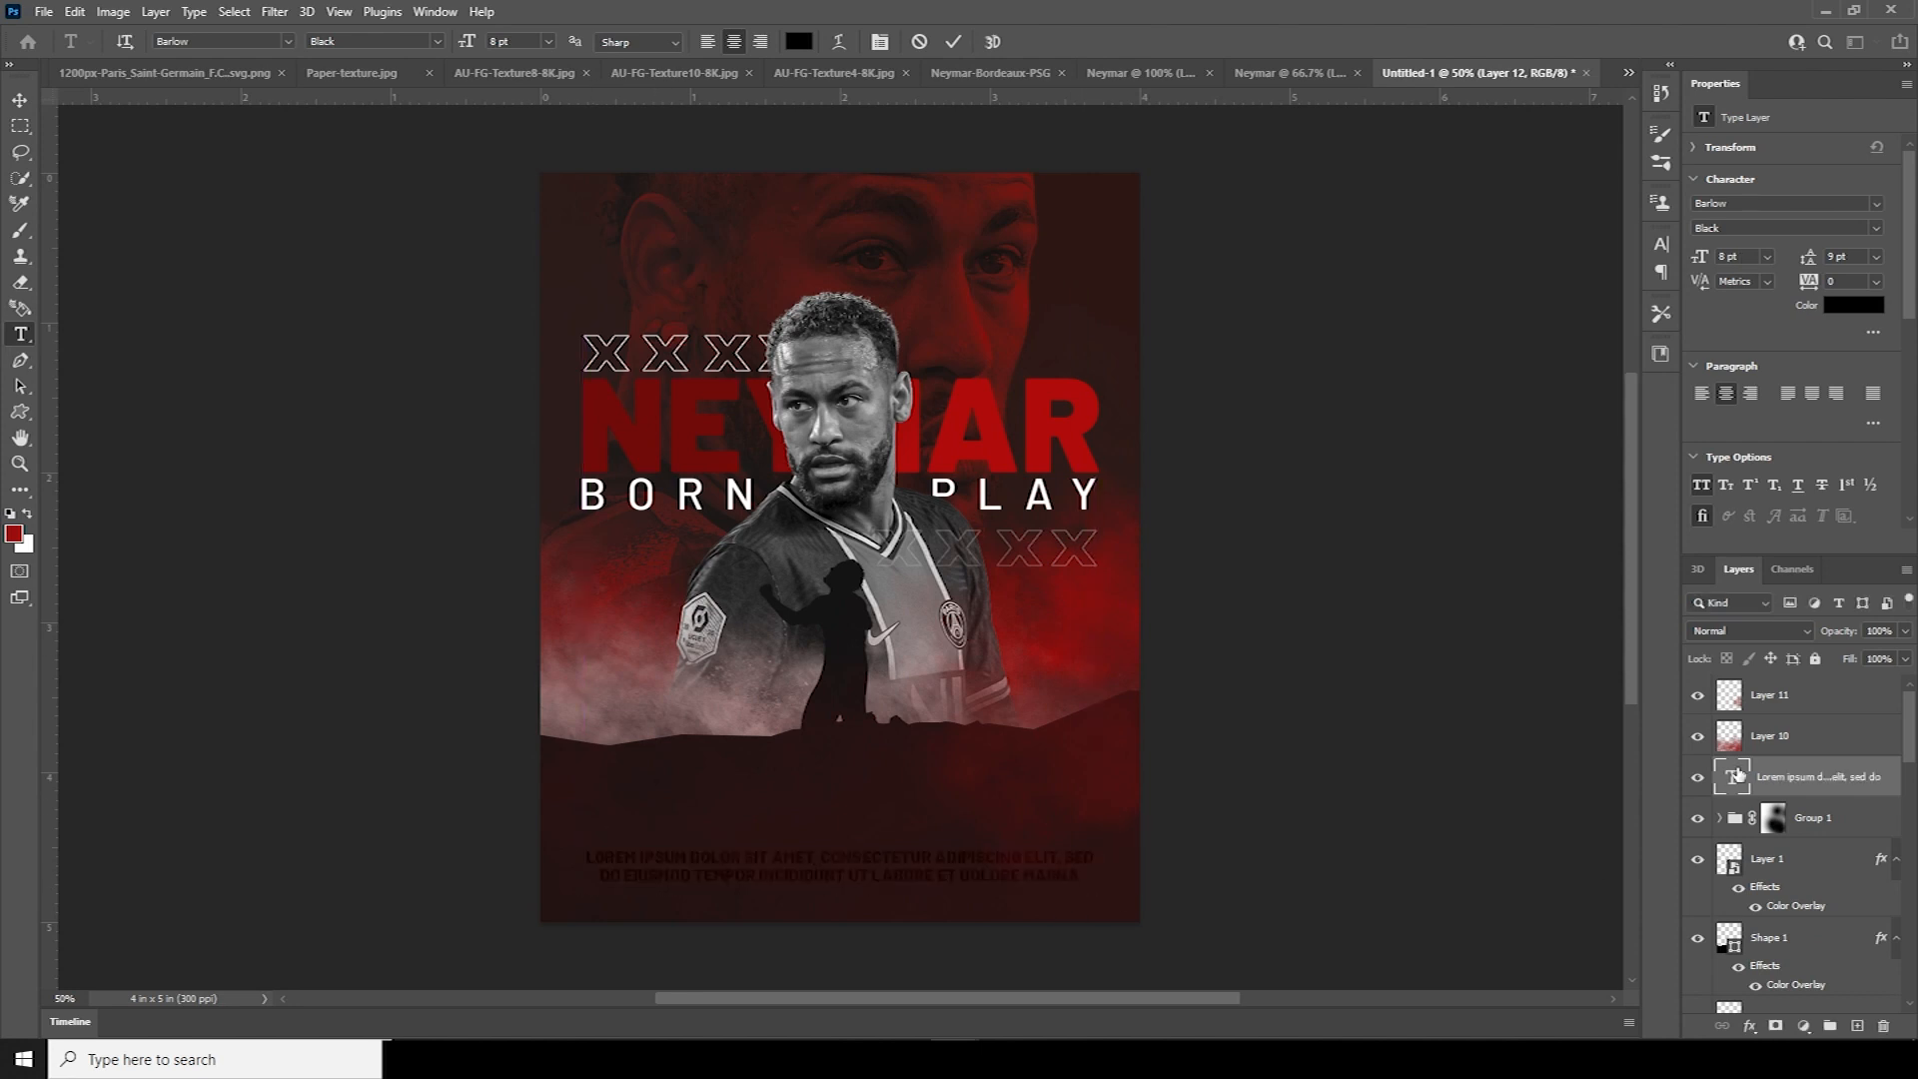
# Set the paragraph text to 6 pt with 8 pt leading
pyautogui.doubleClick(1732, 777)
pyautogui.click(1738, 257)
pyautogui.press('Down')
pyautogui.press('Down')
pyautogui.click(1853, 257)
pyautogui.press('Down')
pyautogui.click(20, 100)
pyautogui.moveTo(1736, 777); pyautogui.dragTo(1738, 684)
# Colour the paragraph light grey in Thin style, then switch to the Neymar cut-out photo
pyautogui.doubleClick(1732, 695)
pyautogui.click(1853, 305)
pyautogui.moveTo(1265, 744); pyautogui.dragTo(1264, 536)
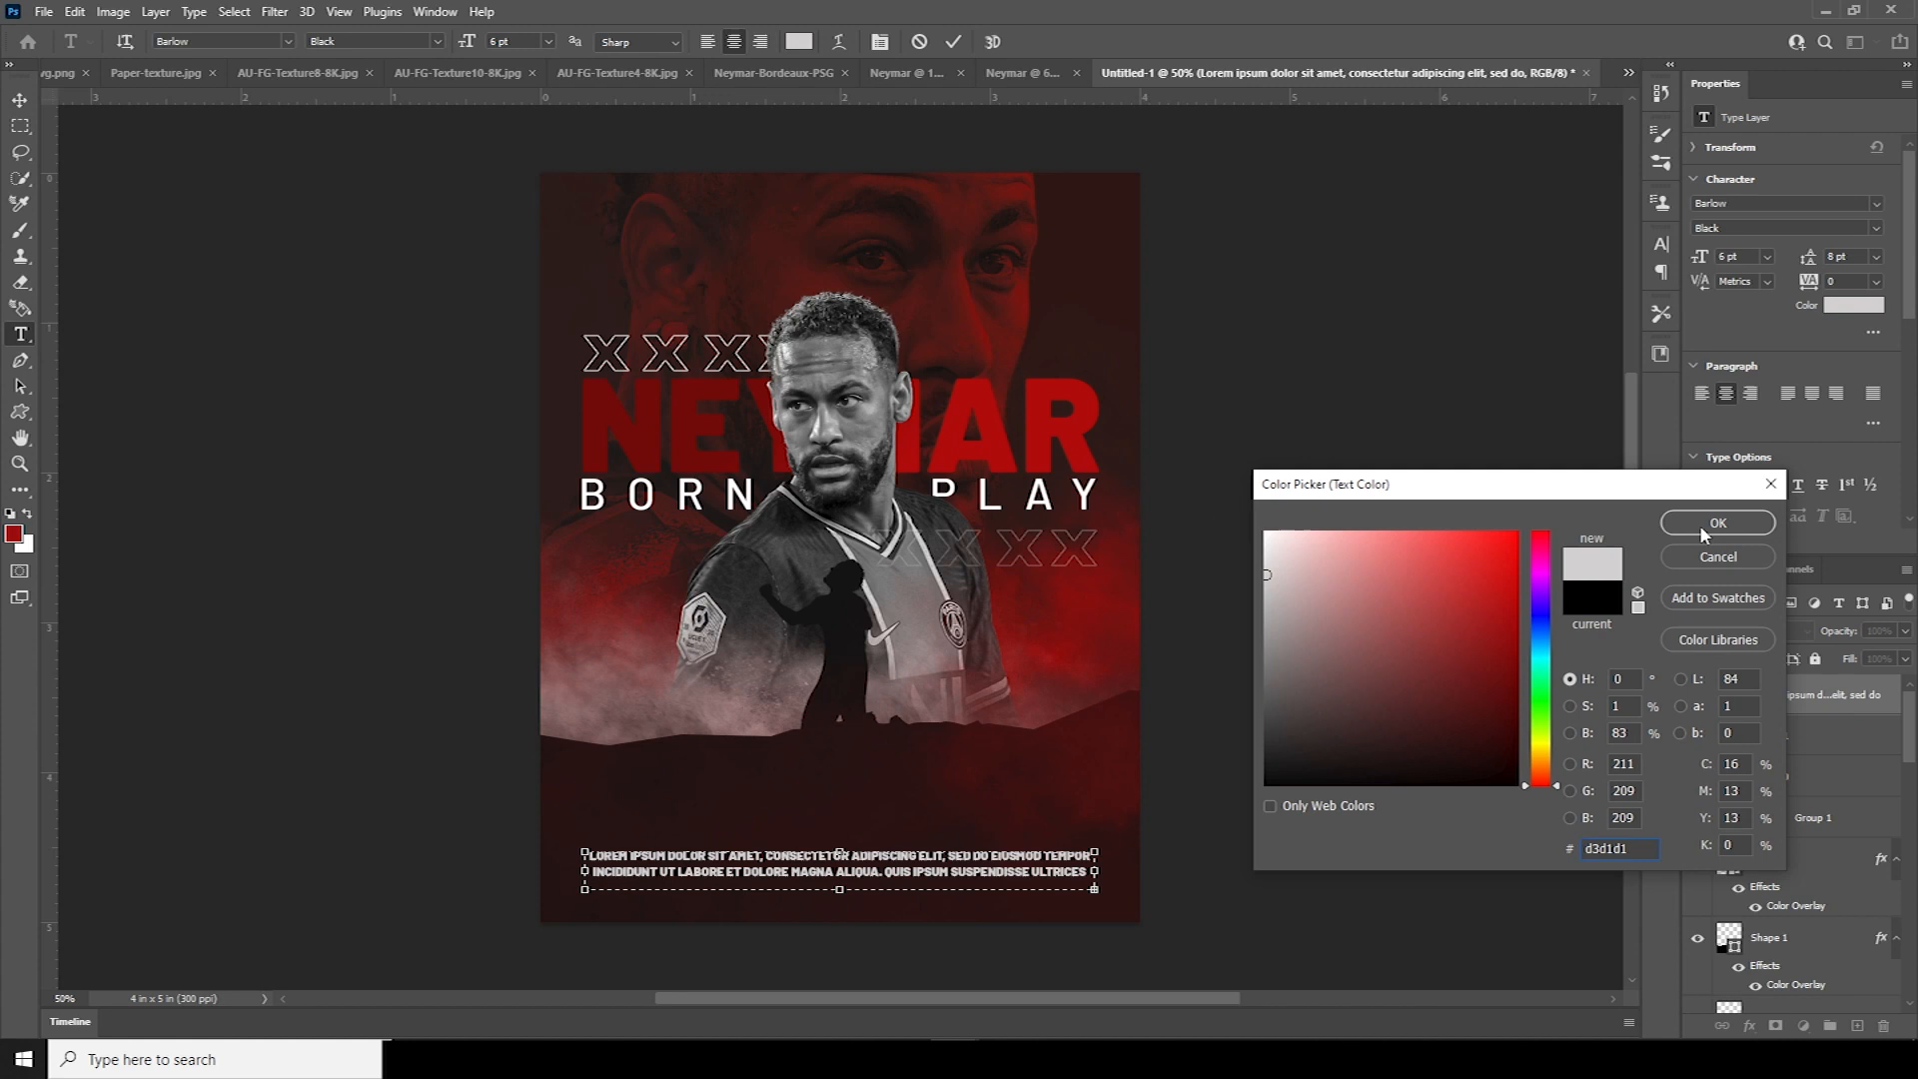
pyautogui.click(1701, 524)
pyautogui.click(1876, 228)
pyautogui.click(1712, 250)
pyautogui.click(20, 100)
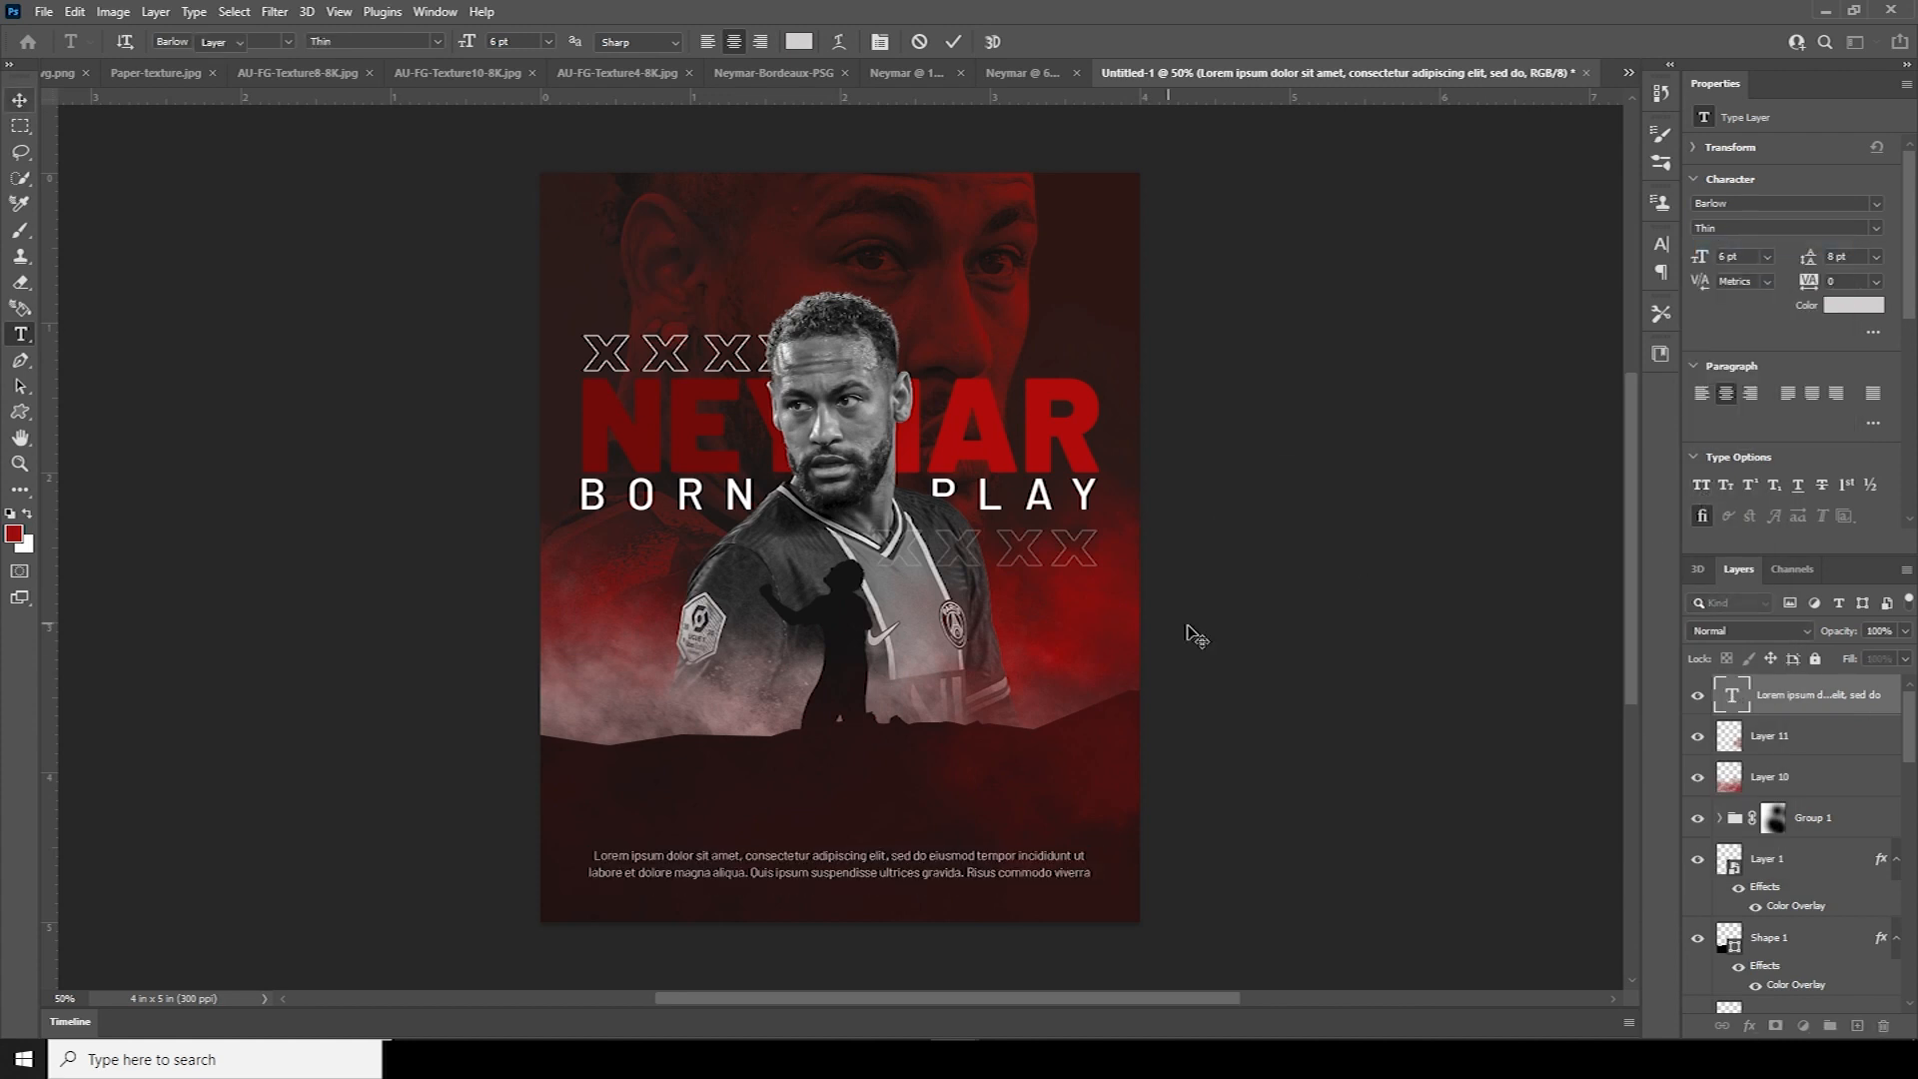
pyautogui.click(1024, 74)
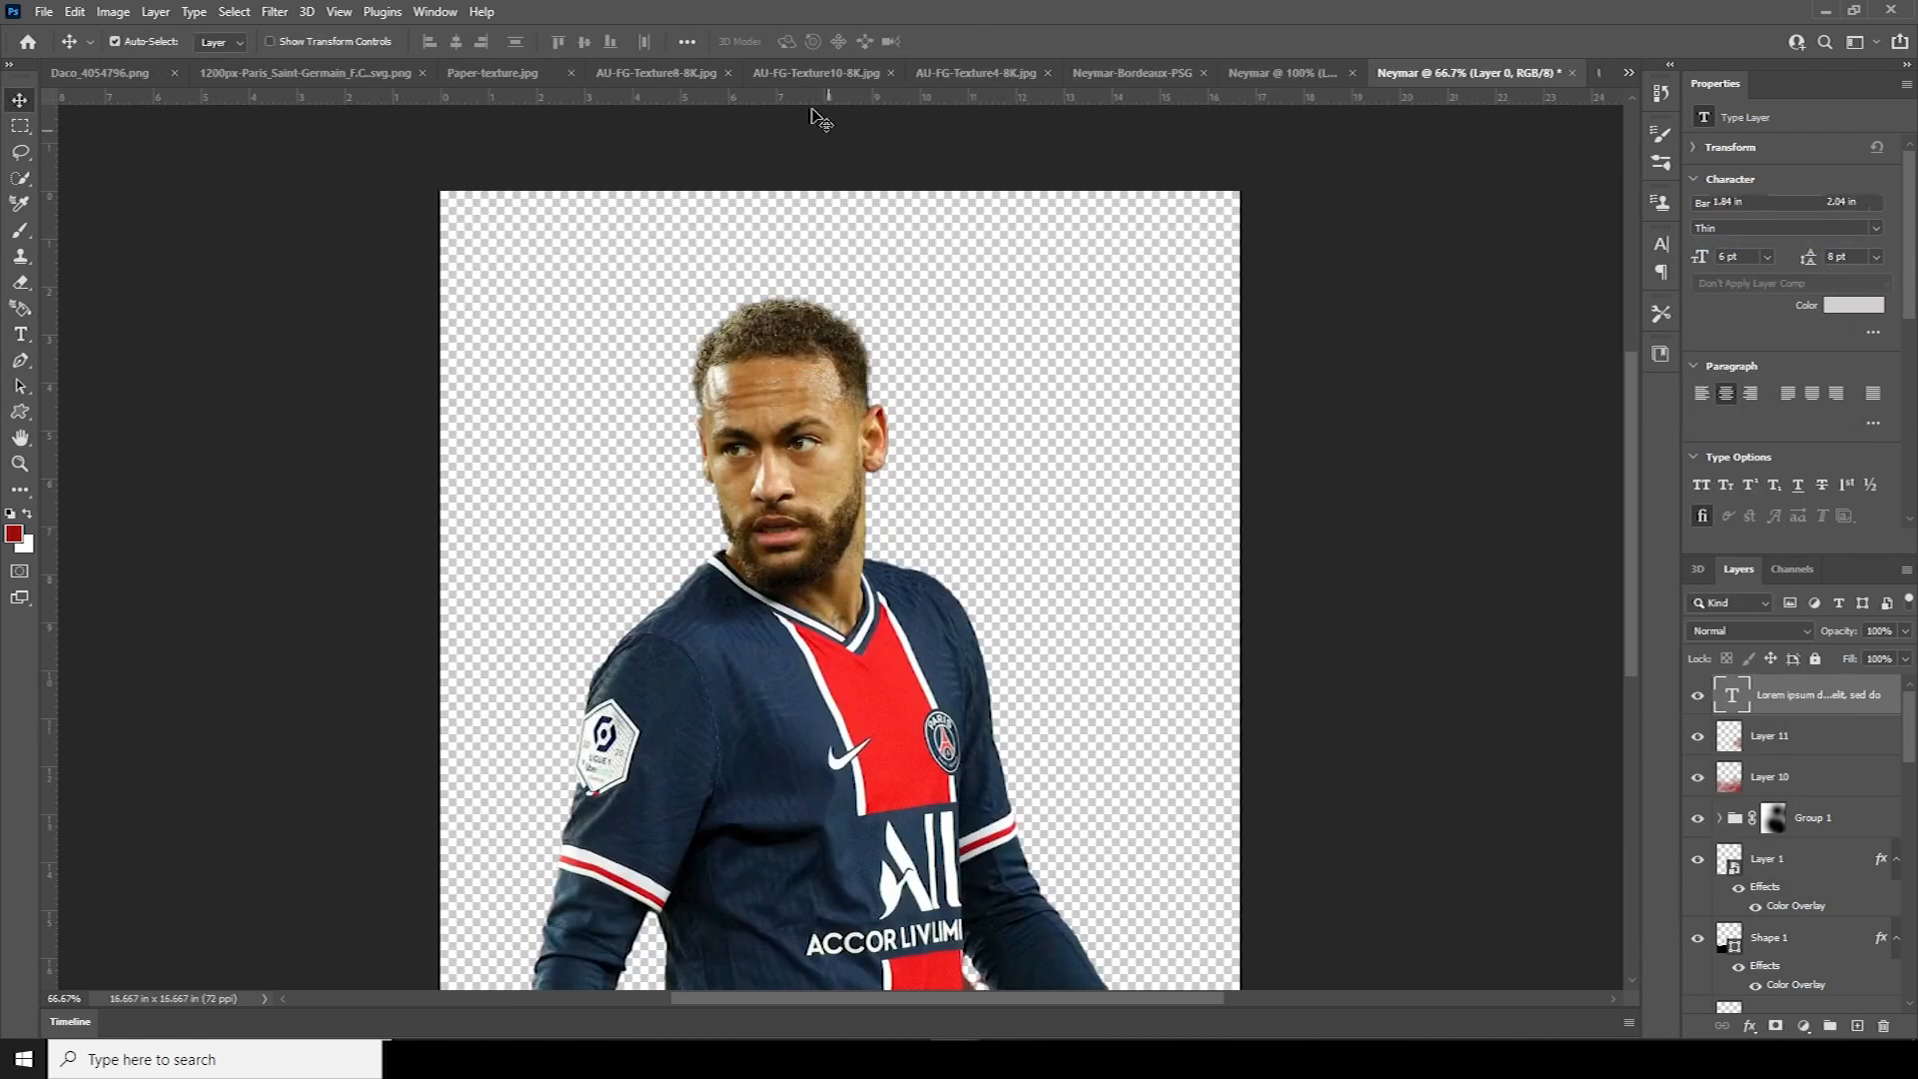
# Bring the PSG logo from its document into the poster
pyautogui.click(821, 76)
pyautogui.click(649, 74)
pyautogui.click(500, 74)
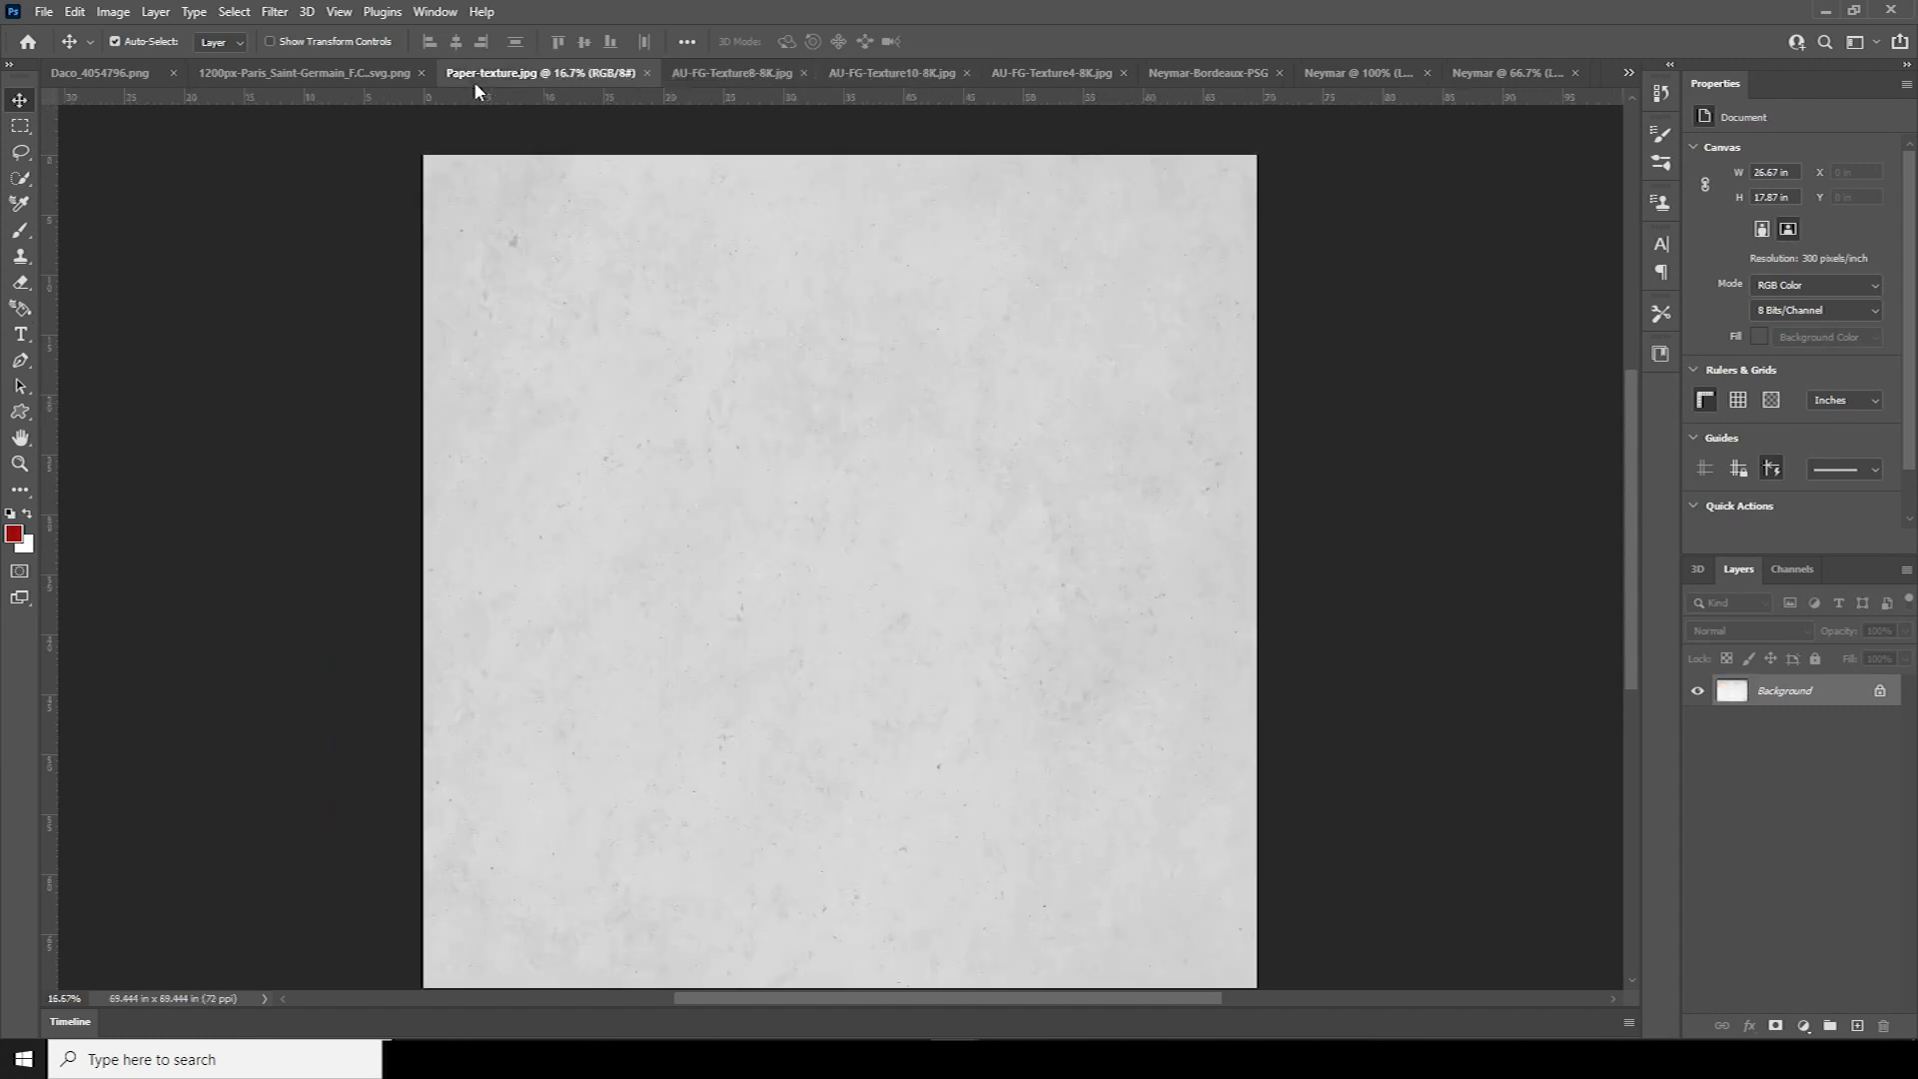
pyautogui.click(361, 73)
pyautogui.moveTo(577, 284); pyautogui.dragTo(1360, 319)
pyautogui.moveTo(863, 791); pyautogui.dragTo(856, 814)
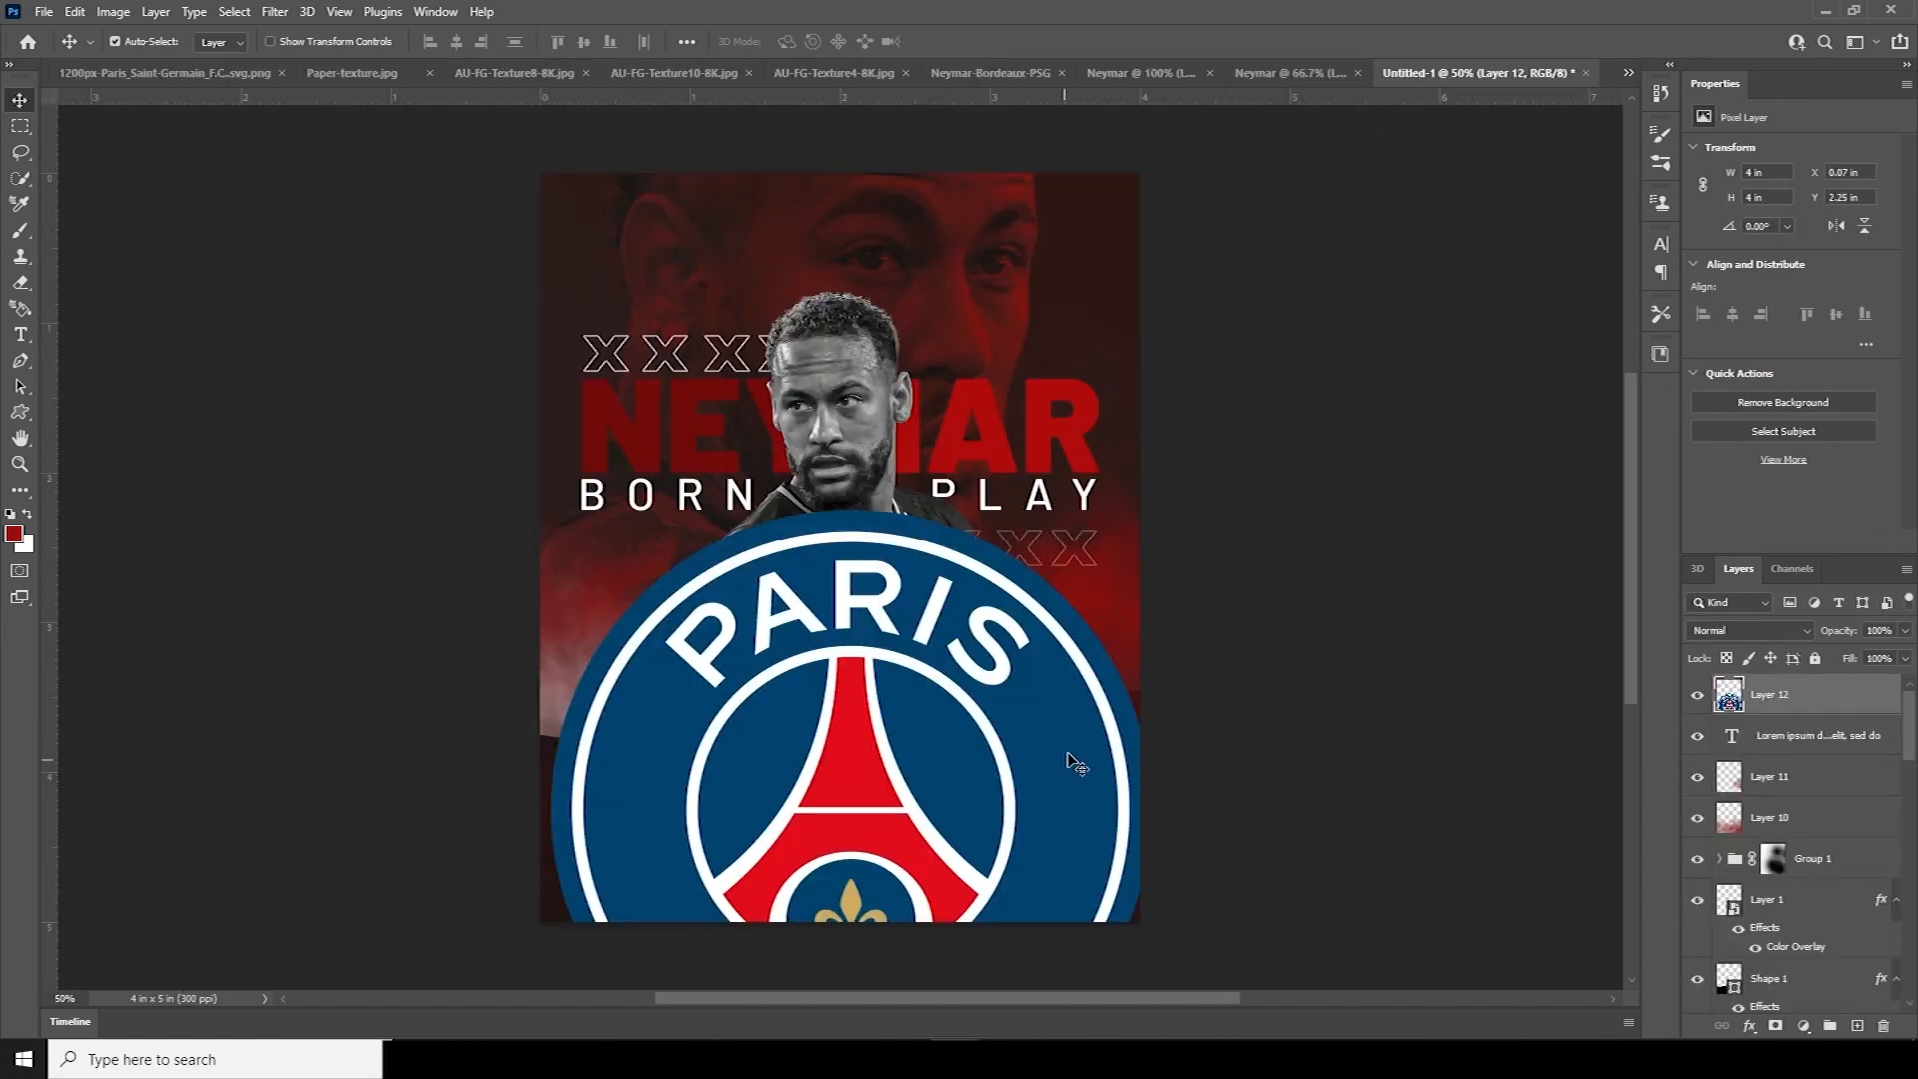
# Shrink the crest to a small badge above the paragraph and start a text line at the top
pyautogui.hotkey('ctrl', 't')
pyautogui.moveTo(1148, 505); pyautogui.dragTo(899, 845)
pyautogui.press('Return')
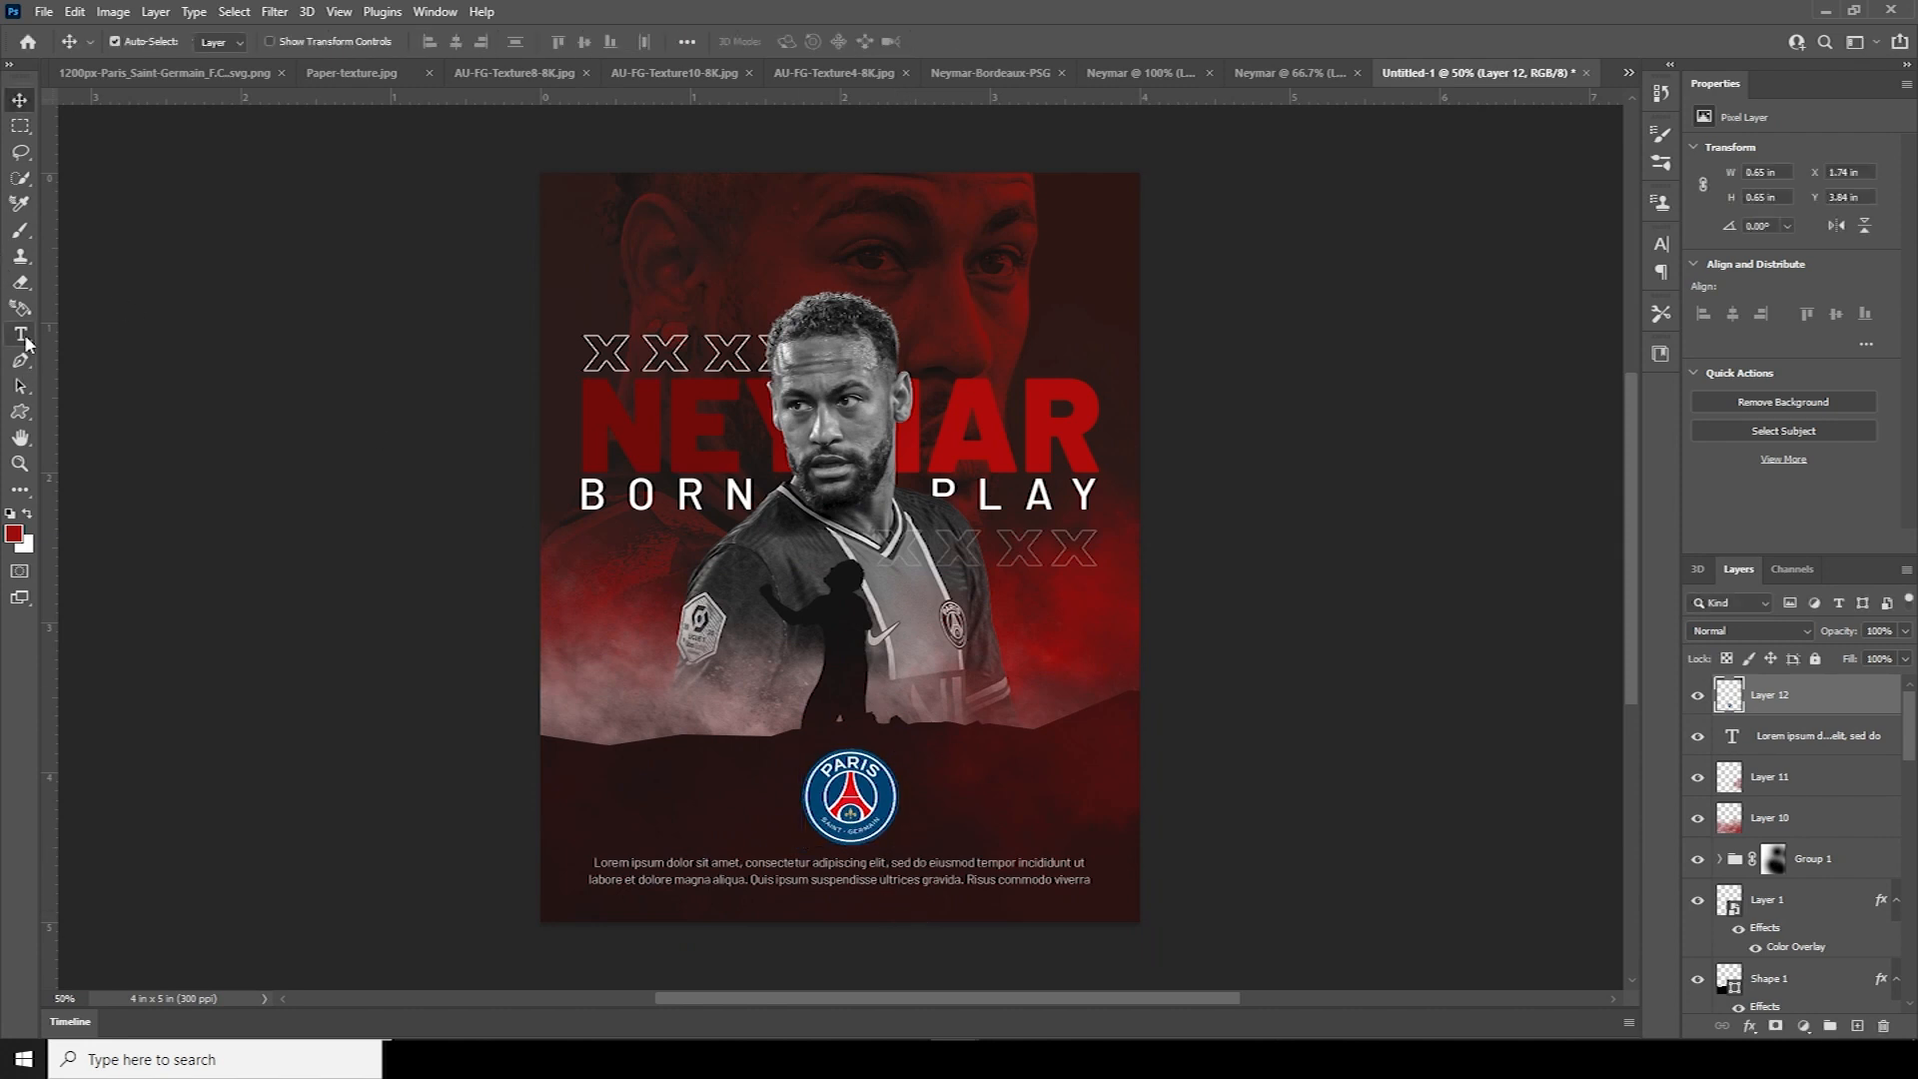
pyautogui.click(22, 337)
pyautogui.click(815, 199)
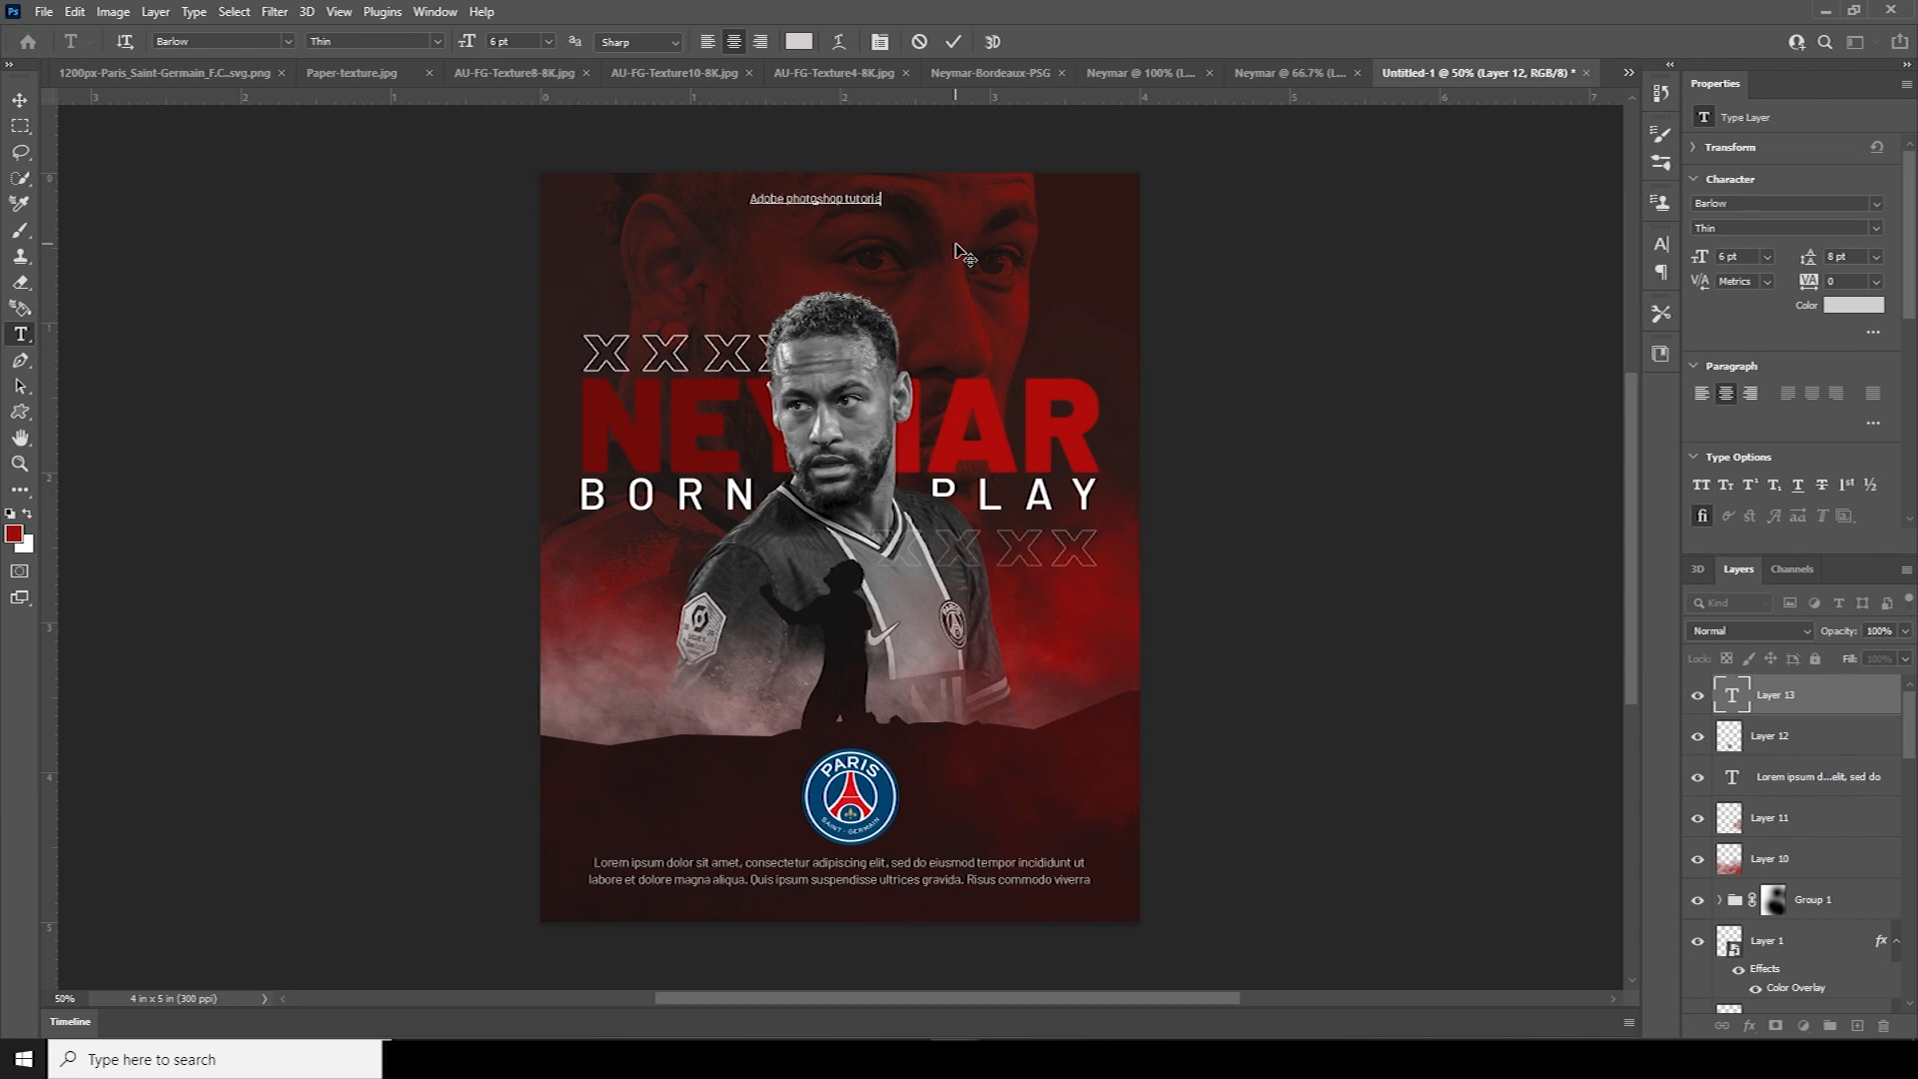
# Make WINDY STUDIO a heavy weight and set both credit lines to All Caps
pyautogui.click(956, 246)
pyautogui.moveTo(779, 216)
pyautogui.mouseDown()
pyautogui.moveTo(861, 216)
pyautogui.moveTo(775, 216)
pyautogui.mouseUp()
pyautogui.click(1876, 229)
pyautogui.click(1721, 423)
pyautogui.doubleClick(1732, 697)
pyautogui.click(1701, 486)
# Size the ADOBE PHOTOSHOP TUTORIAL line to 5.5 pt and set leading 7
pyautogui.moveTo(901, 198); pyautogui.dragTo(732, 199)
pyautogui.click(1699, 256)
pyautogui.write('5.5')
pyautogui.click(1809, 256)
pyautogui.moveTo(863, 216)
pyautogui.mouseDown()
pyautogui.moveTo(769, 217)
pyautogui.moveTo(851, 208)
pyautogui.mouseUp()
pyautogui.click(1809, 257)
pyautogui.write('7')
pyautogui.click(19, 100)
# Nudge the credit text right and the player photo, lorem ipsum paragraph and crest slightly down
pyautogui.hotkey('ctrl', 't')
pyautogui.press('Return')
pyautogui.moveTo(843, 386); pyautogui.dragTo(851, 441)
pyautogui.moveTo(867, 880); pyautogui.dragTo(867, 889)
pyautogui.moveTo(862, 763); pyautogui.dragTo(862, 769)
pyautogui.click(739, 767)
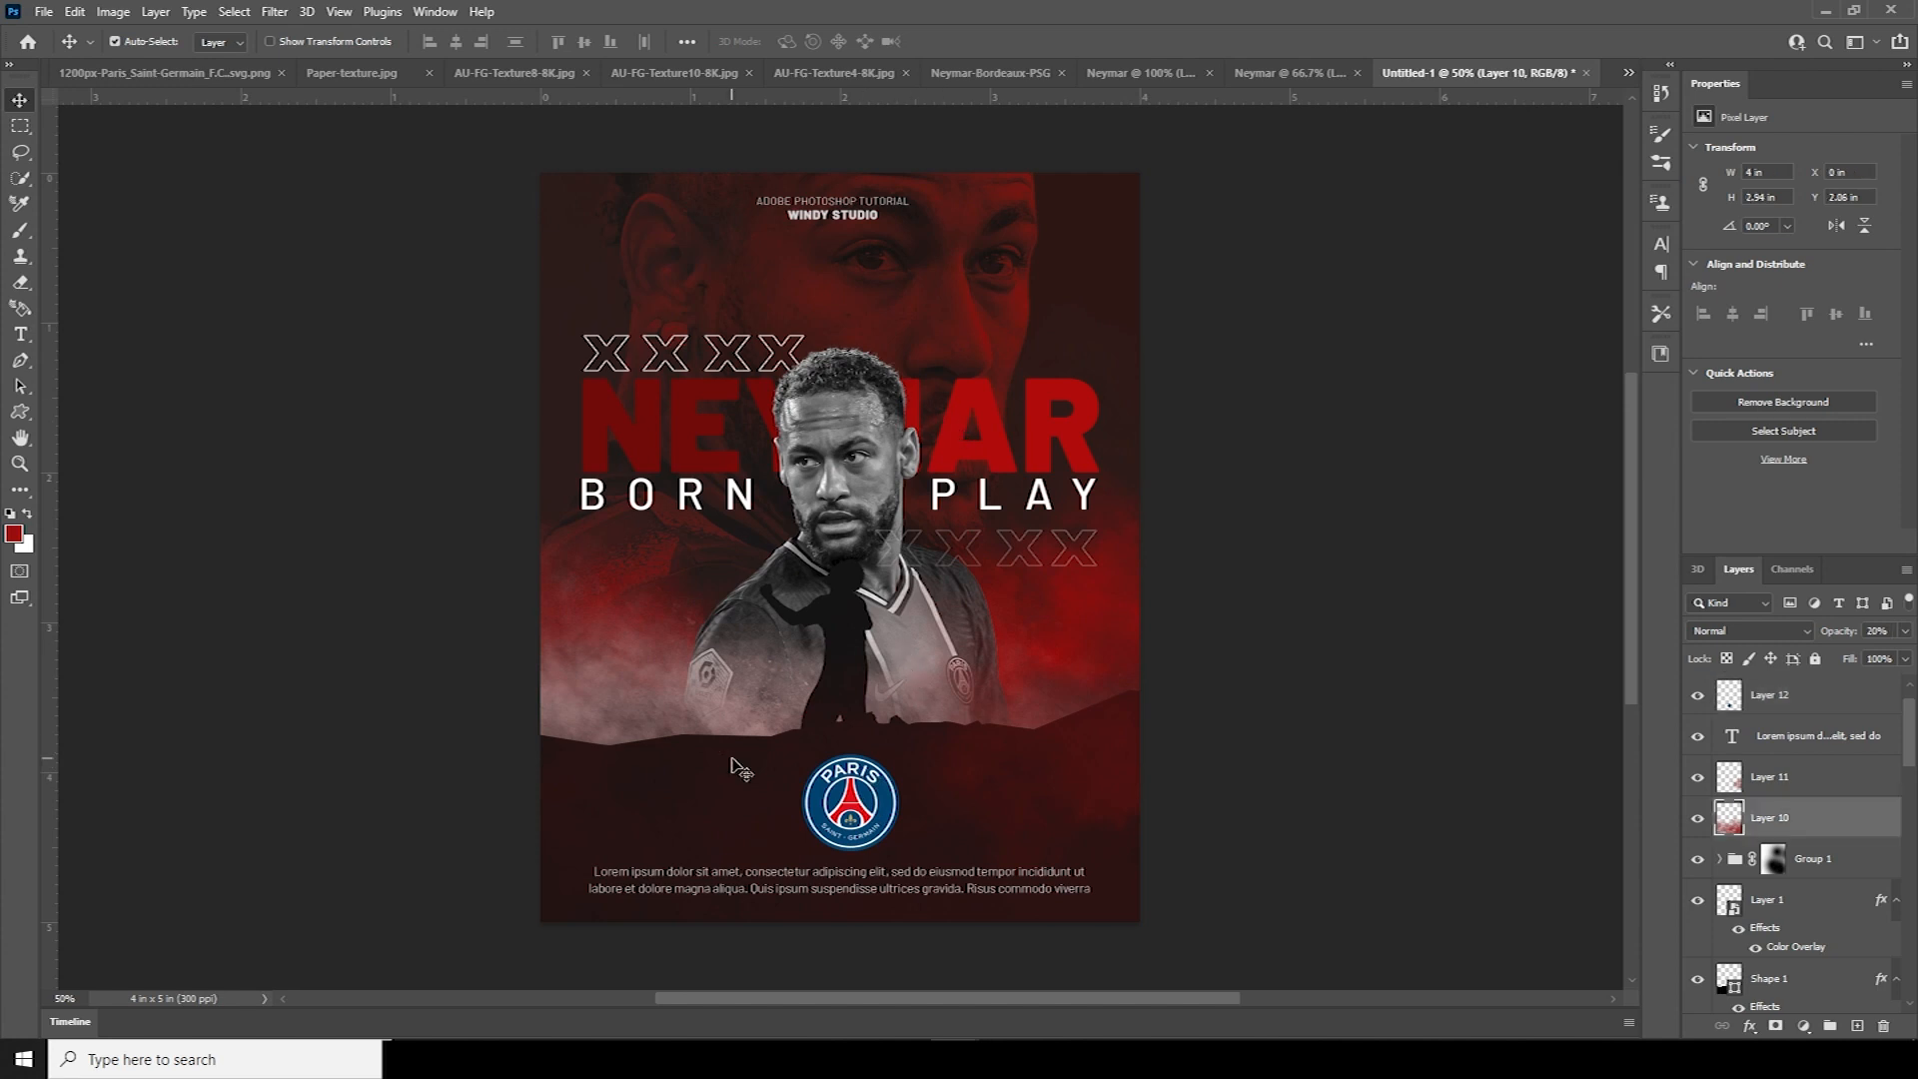
pyautogui.click(1779, 905)
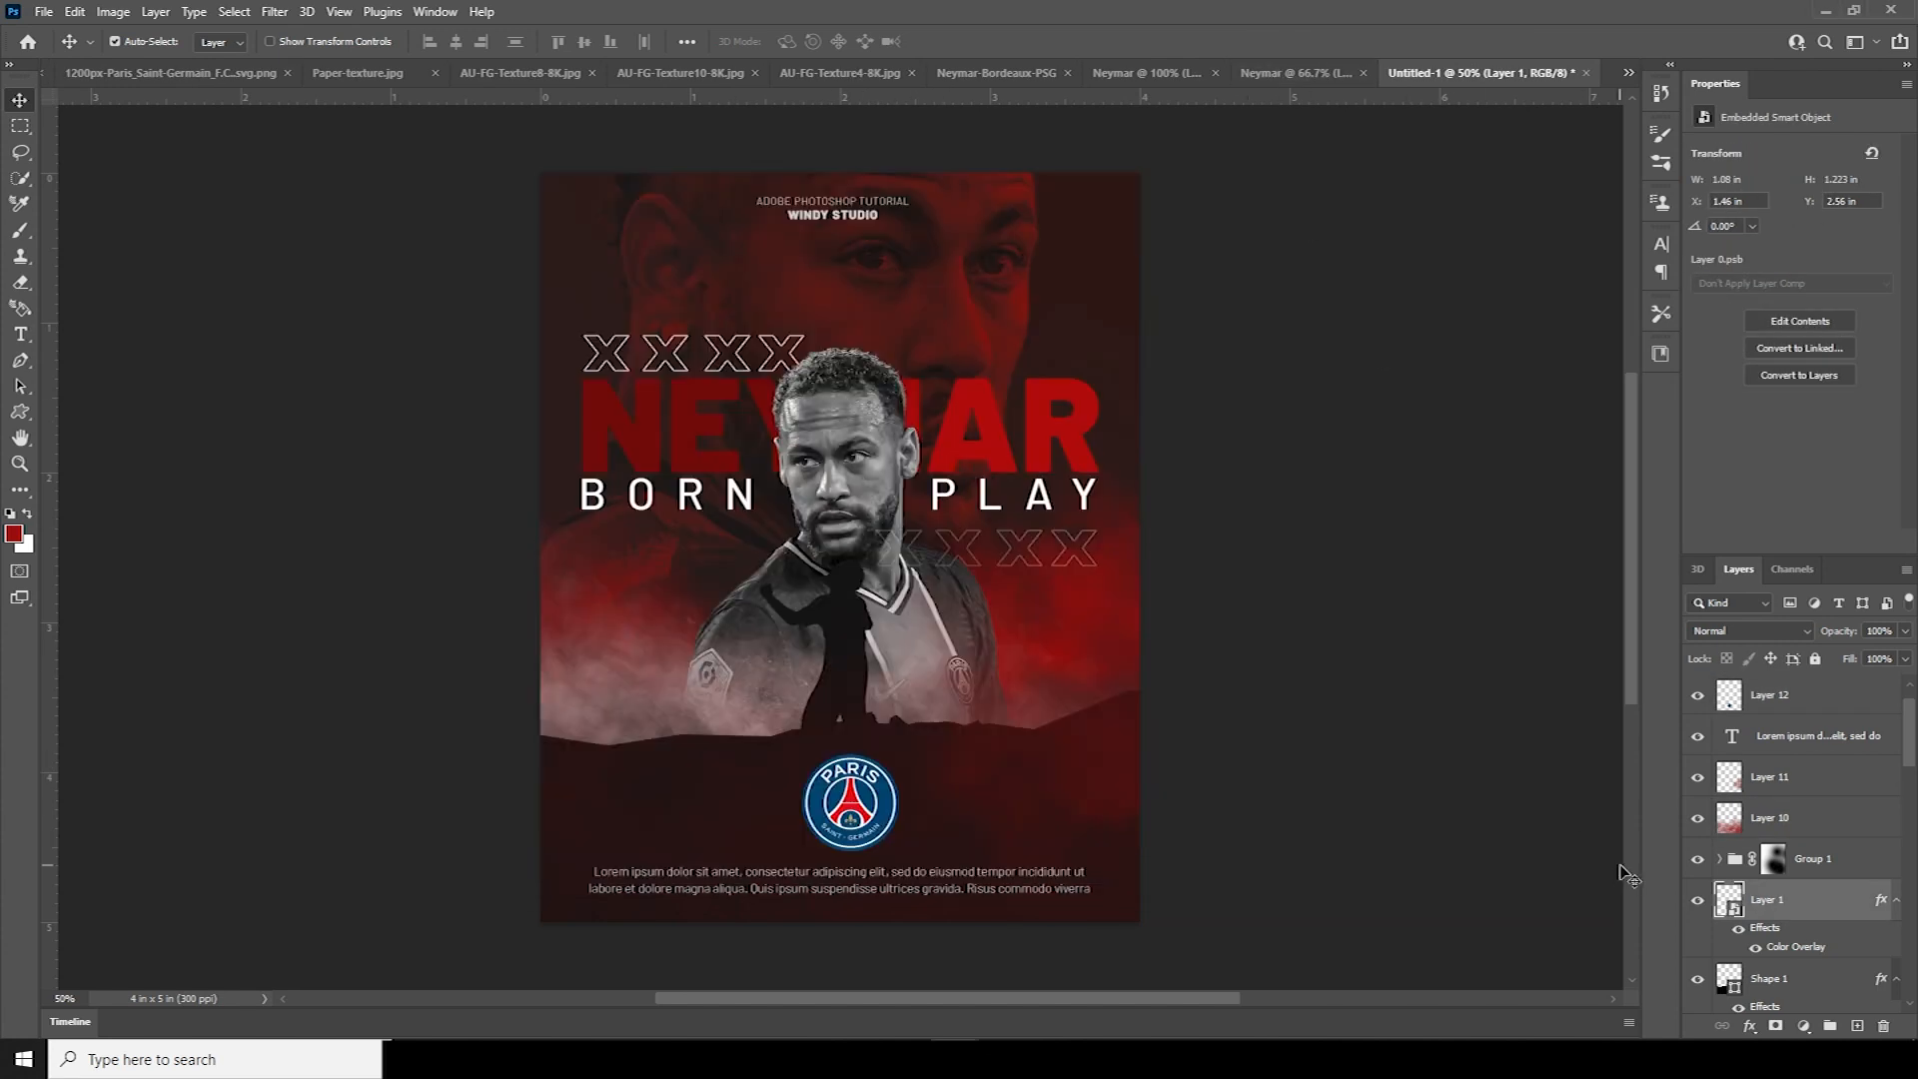
pyautogui.click(962, 523)
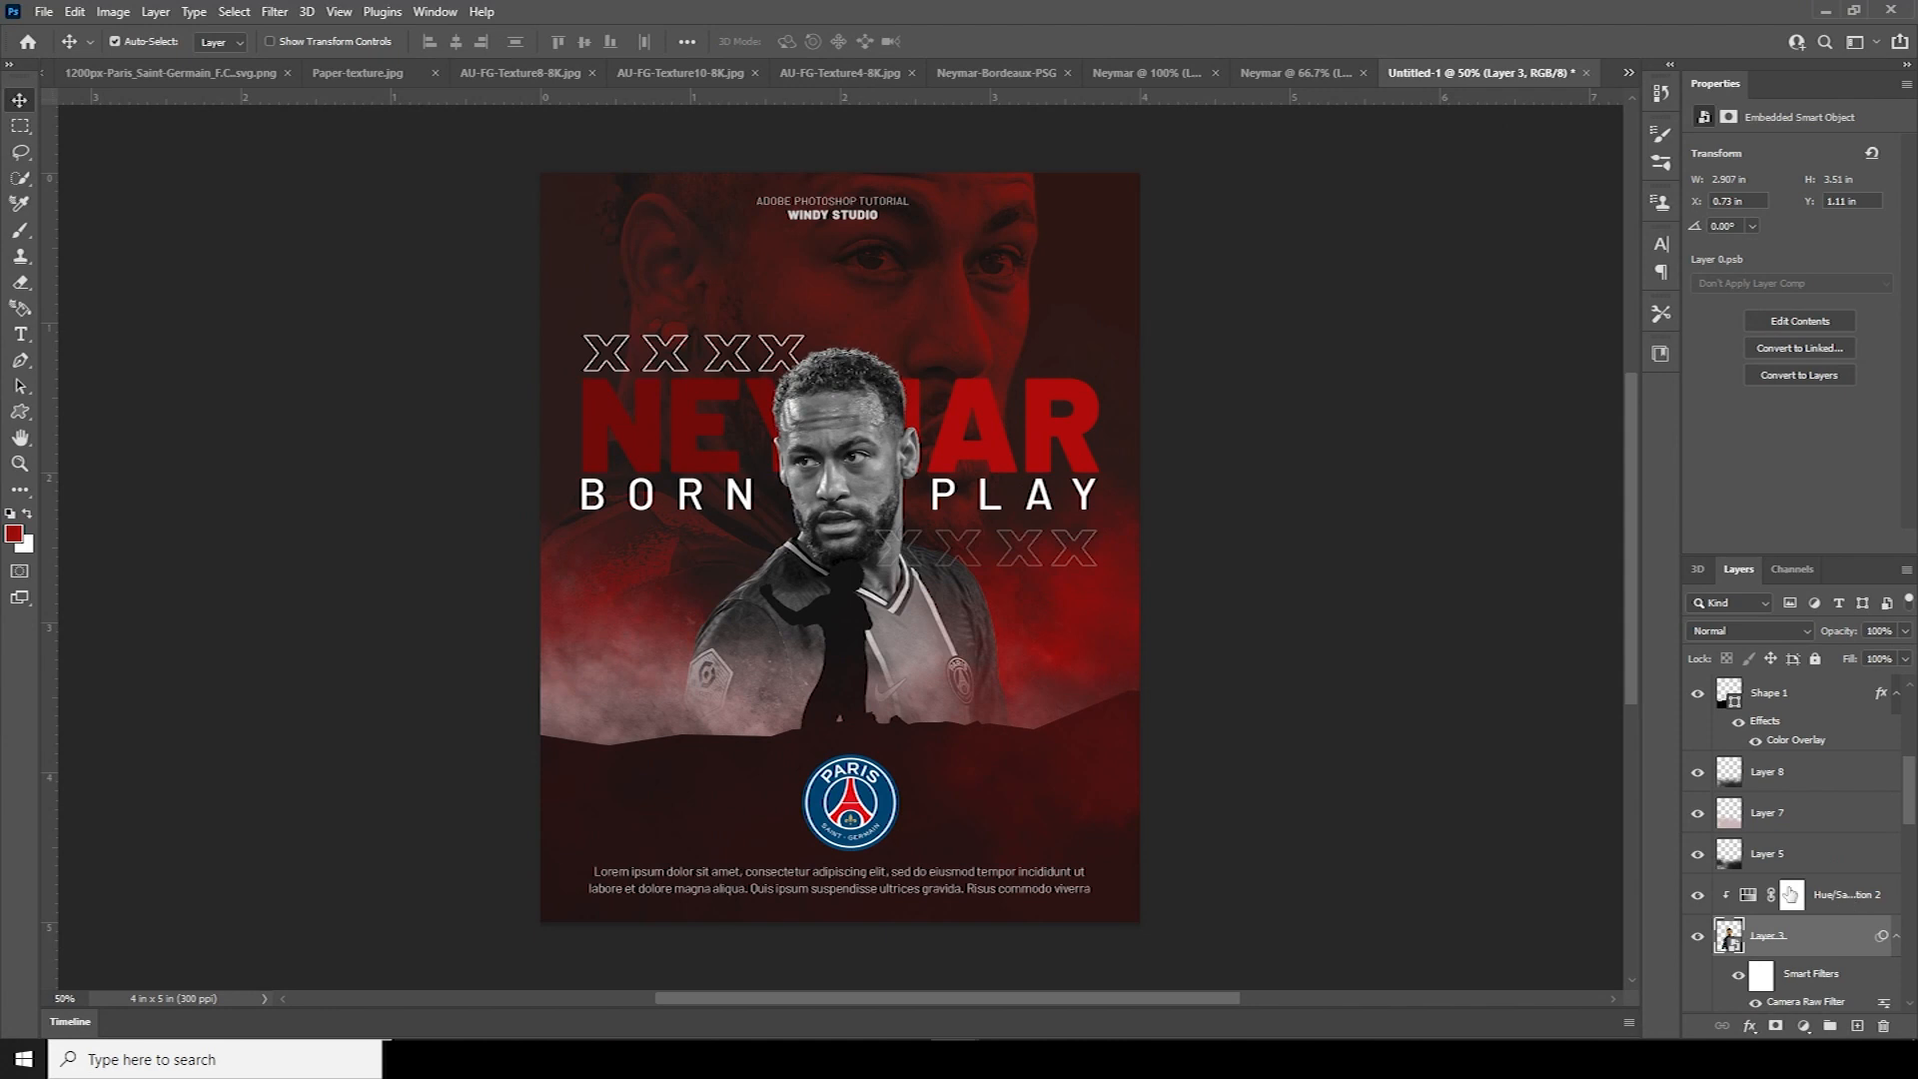
# Add a new empty layer above the Hue/Saturation adjustment and clip it to the photo
pyautogui.click(1790, 894)
pyautogui.click(1856, 1026)
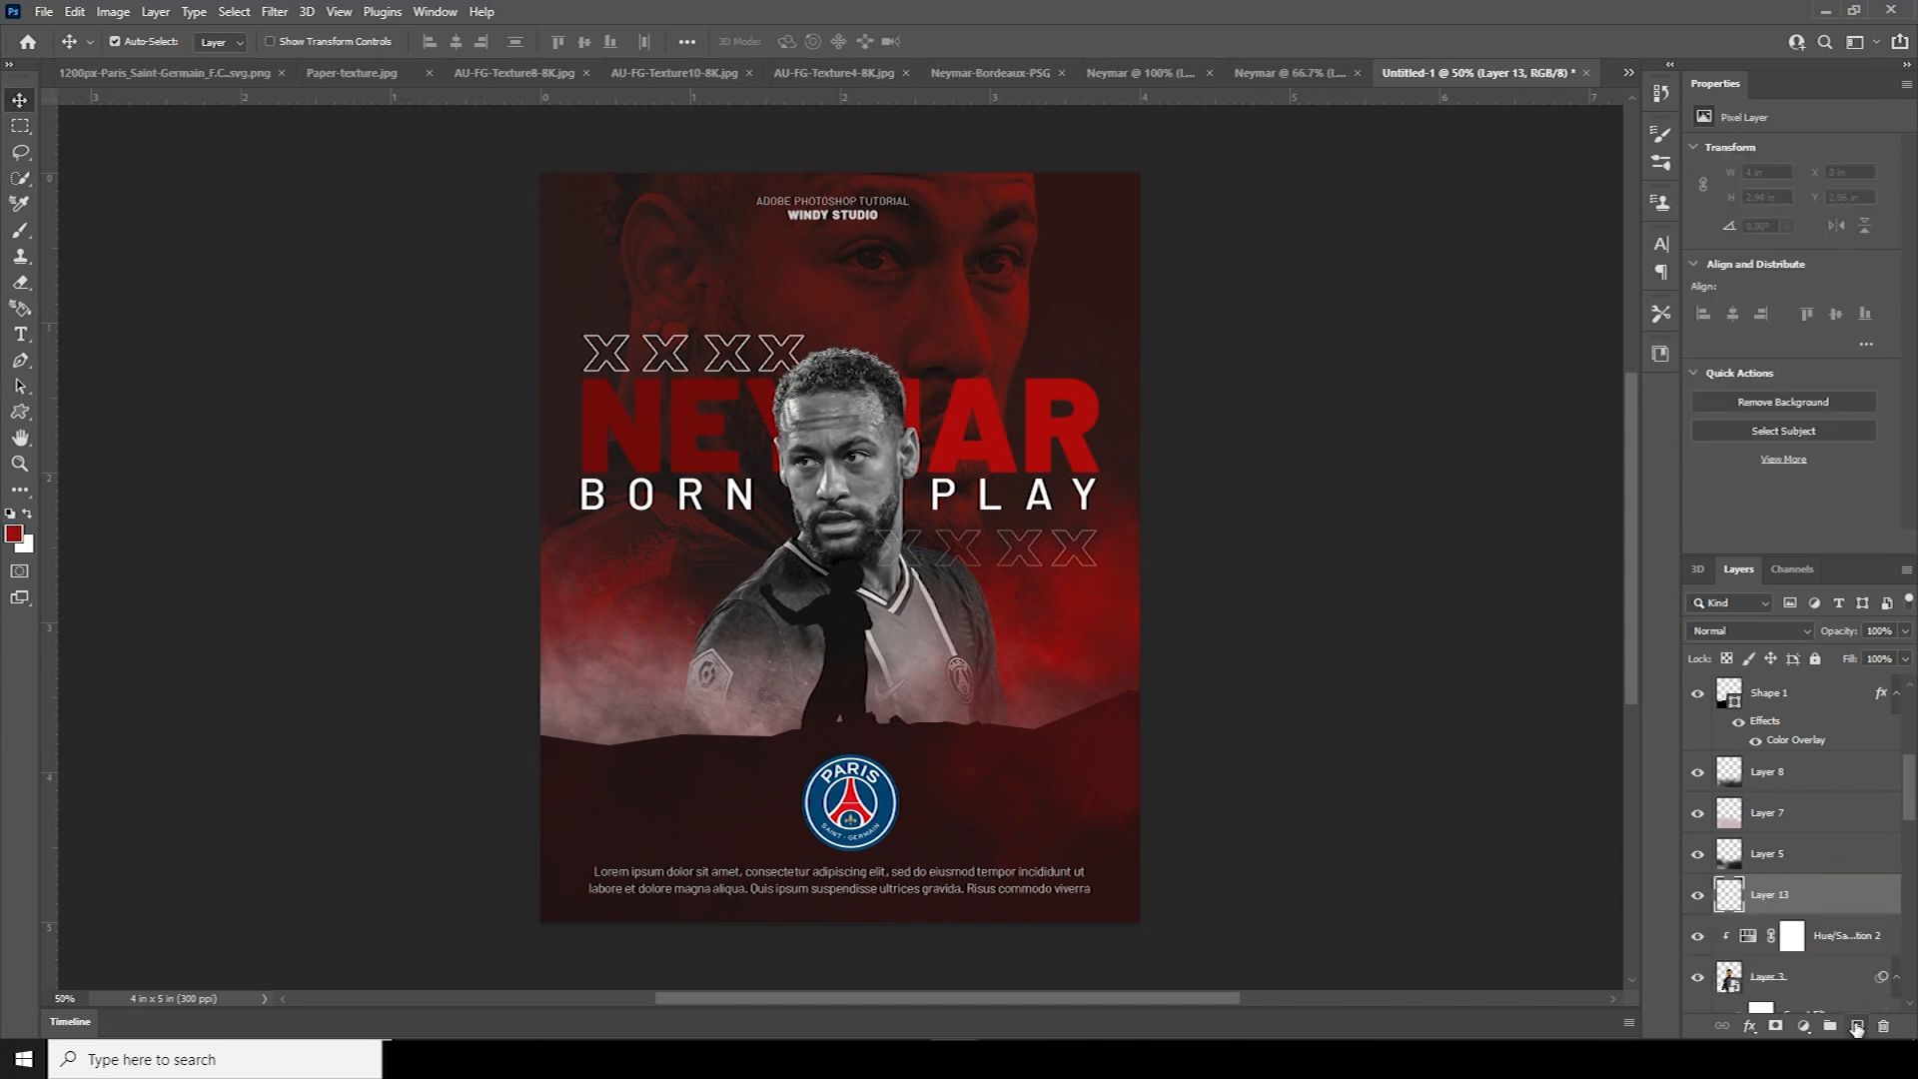
pyautogui.rightClick(1790, 892)
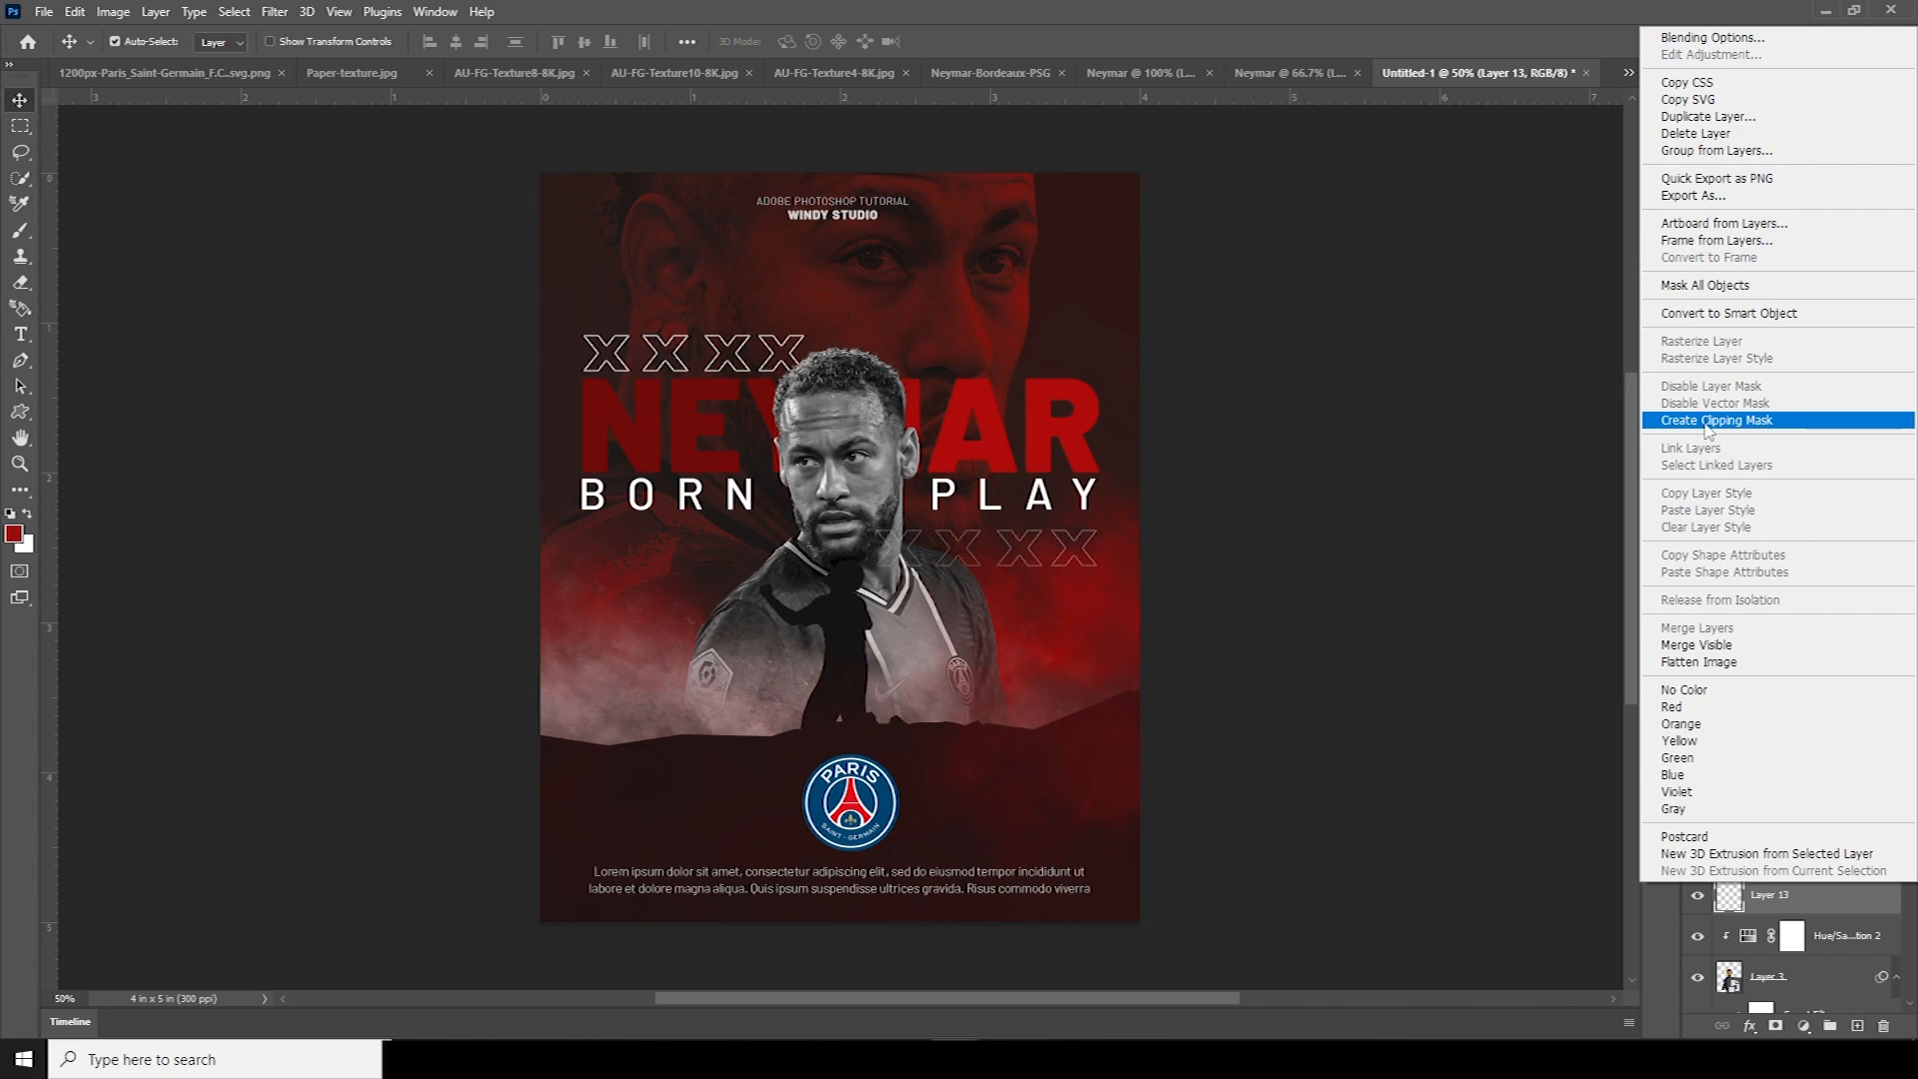
pyautogui.click(1709, 420)
# Paint soft red over the face, jersey and right side with the large soft brush, in Soft Light
pyautogui.press('b')
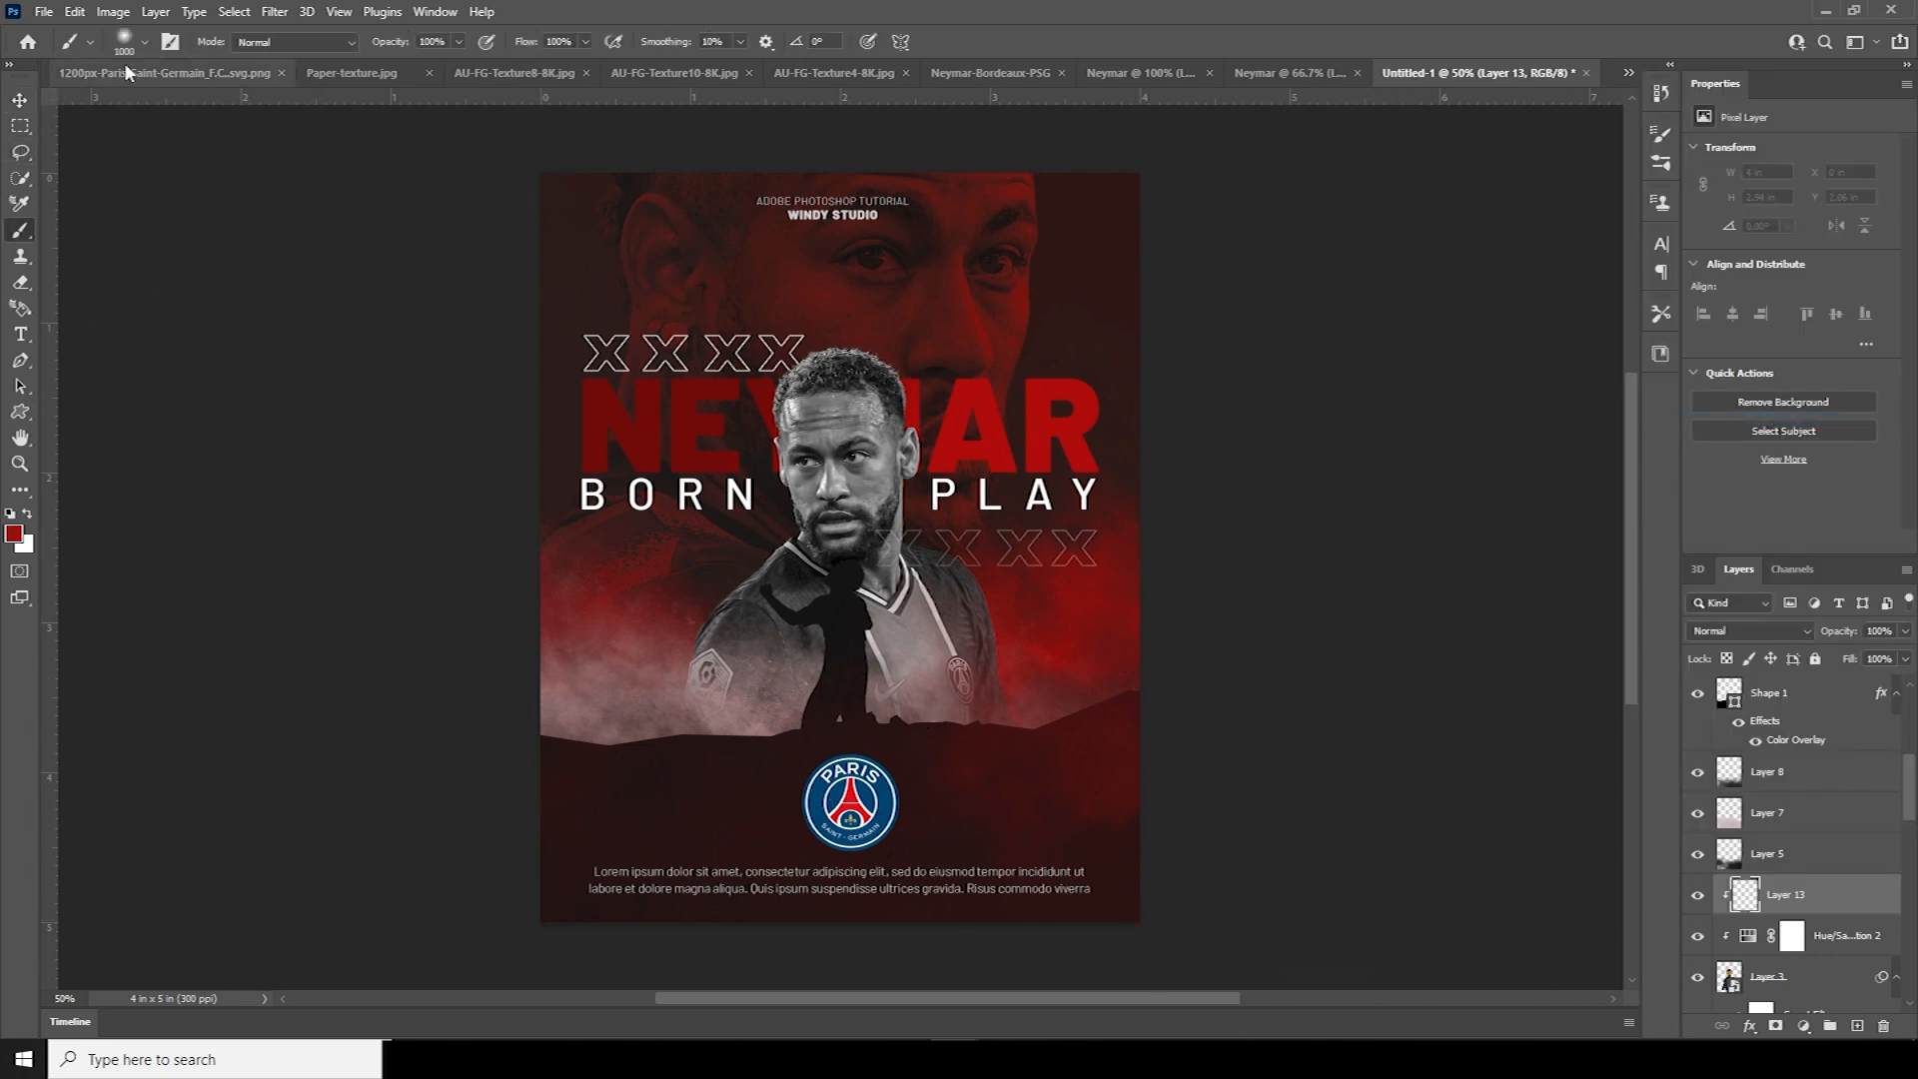
pyautogui.click(144, 41)
pyautogui.doubleClick(195, 305)
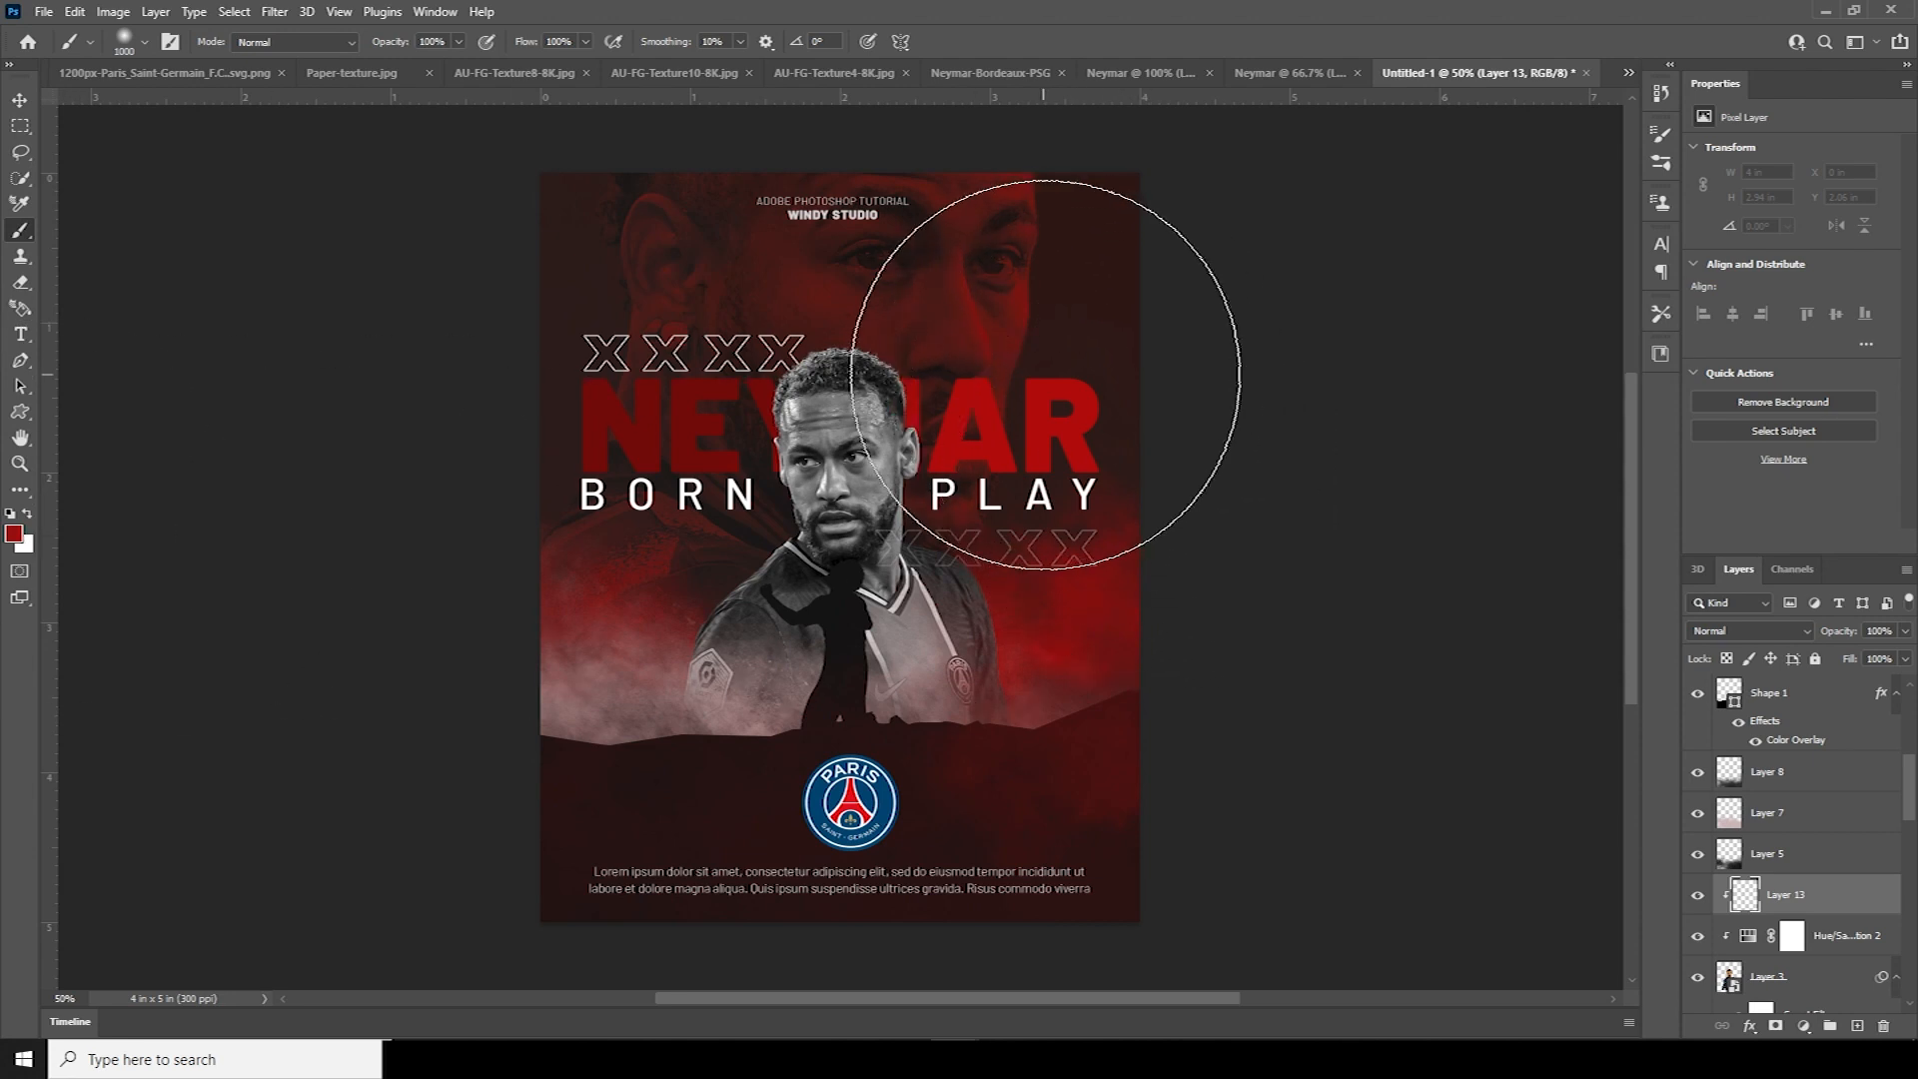
pyautogui.moveTo(1055, 381); pyautogui.dragTo(1087, 432)
pyautogui.moveTo(1124, 525); pyautogui.dragTo(1190, 706)
pyautogui.click(1725, 629)
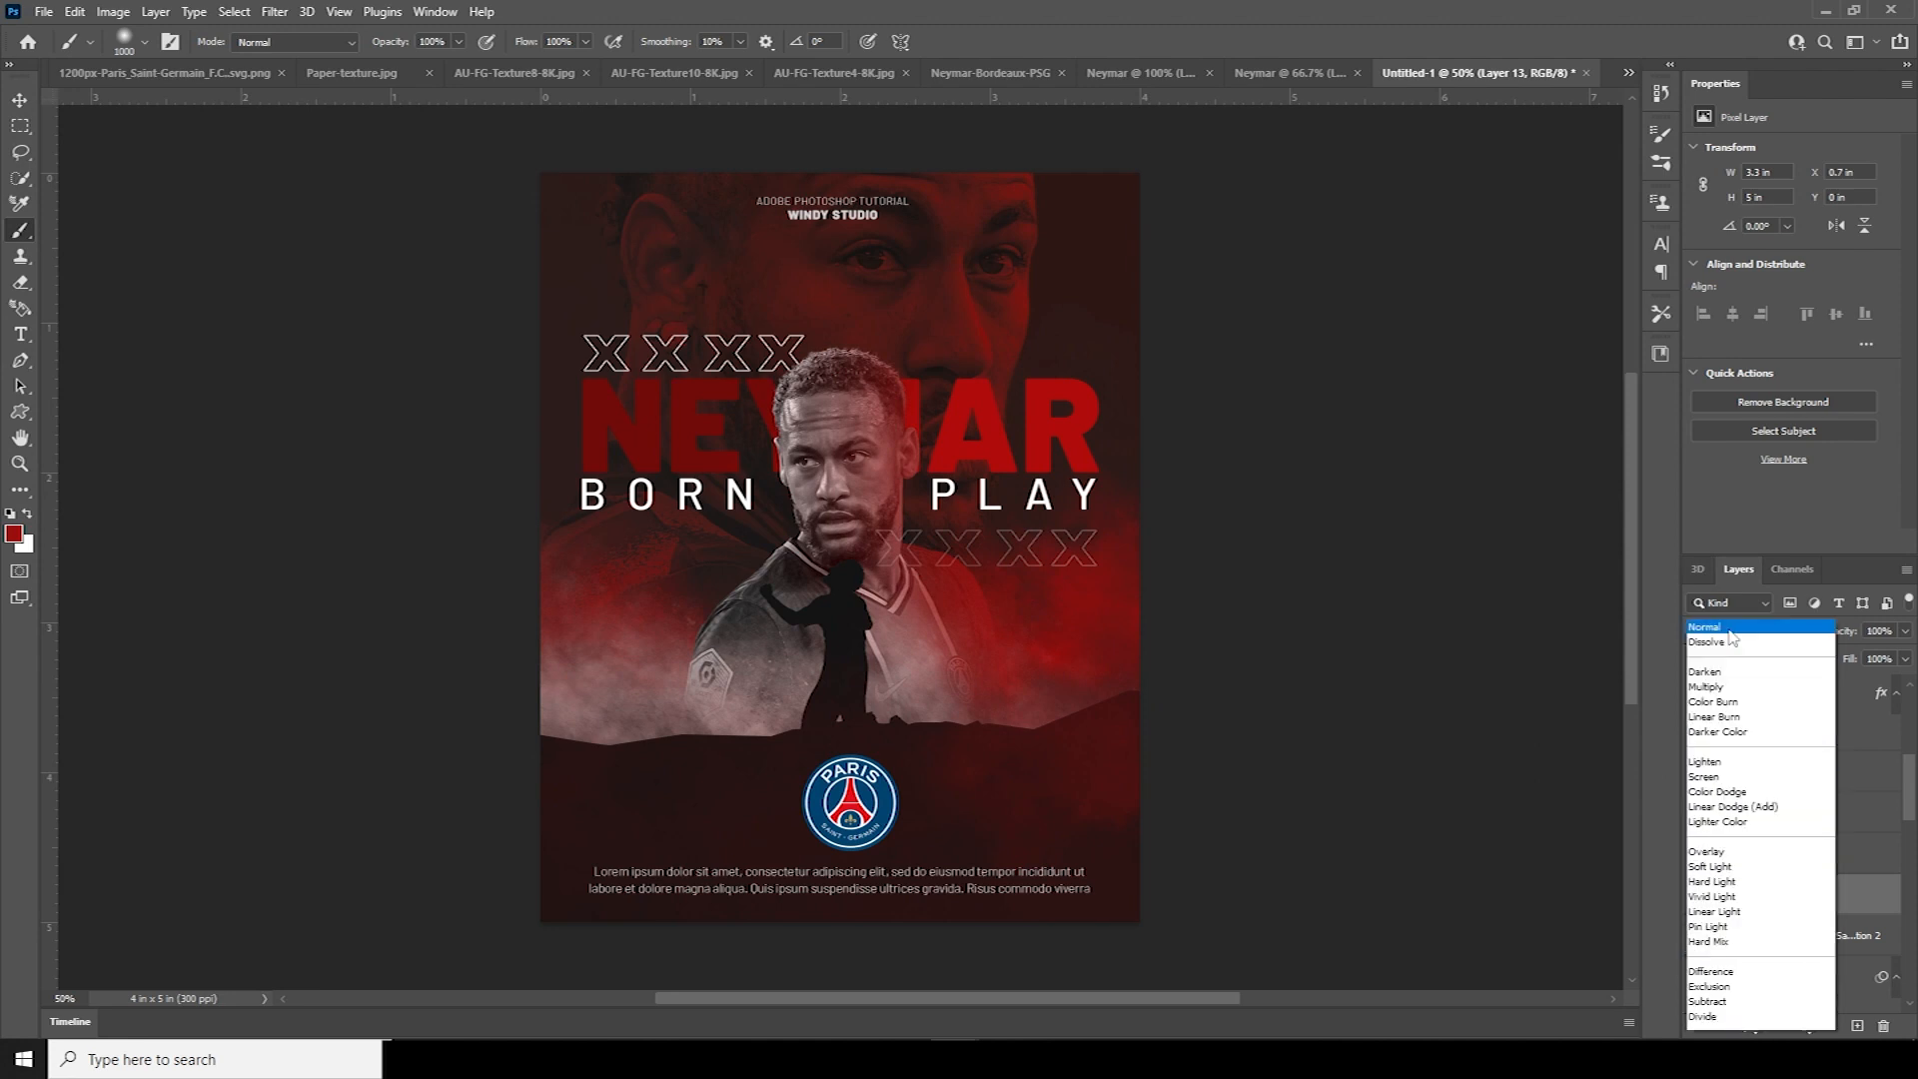
pyautogui.click(1728, 805)
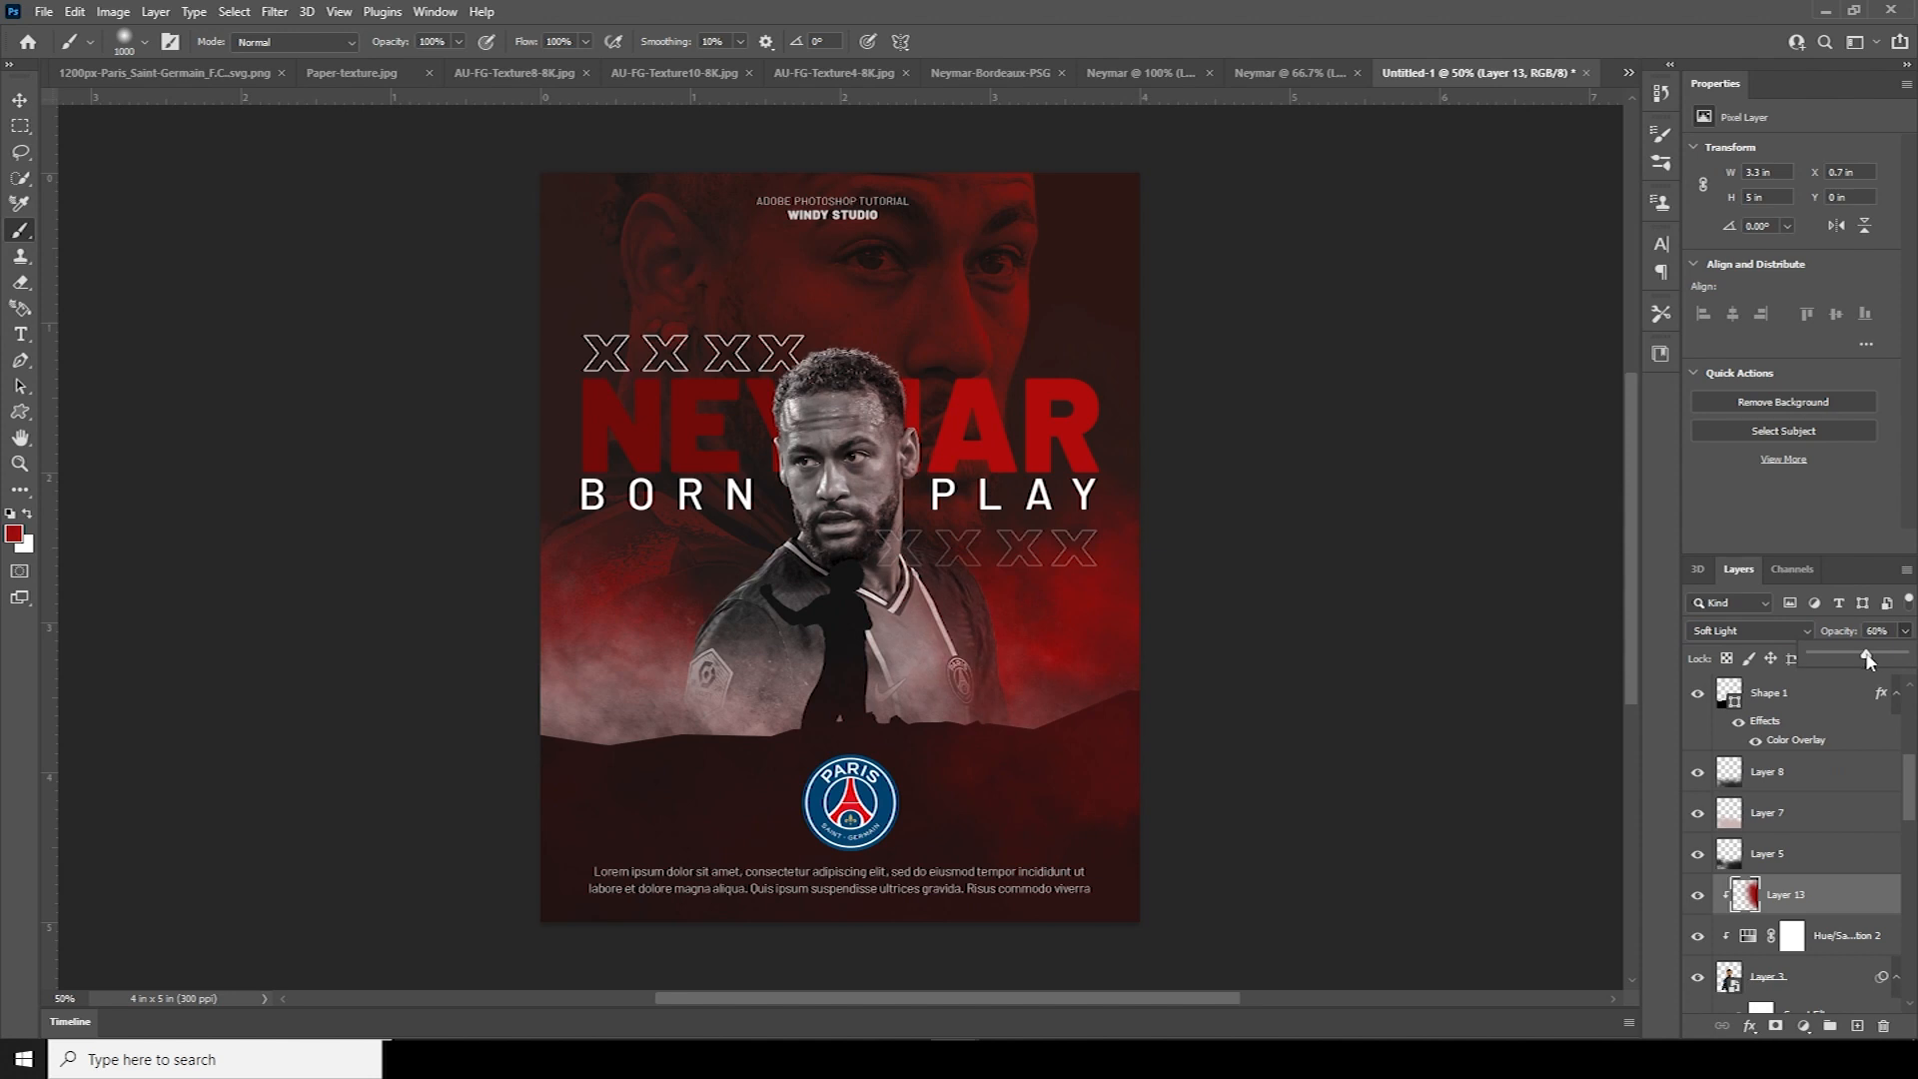
# Add another layer clipped to the red tint layer and zoom in on the player's head
pyautogui.click(1856, 1025)
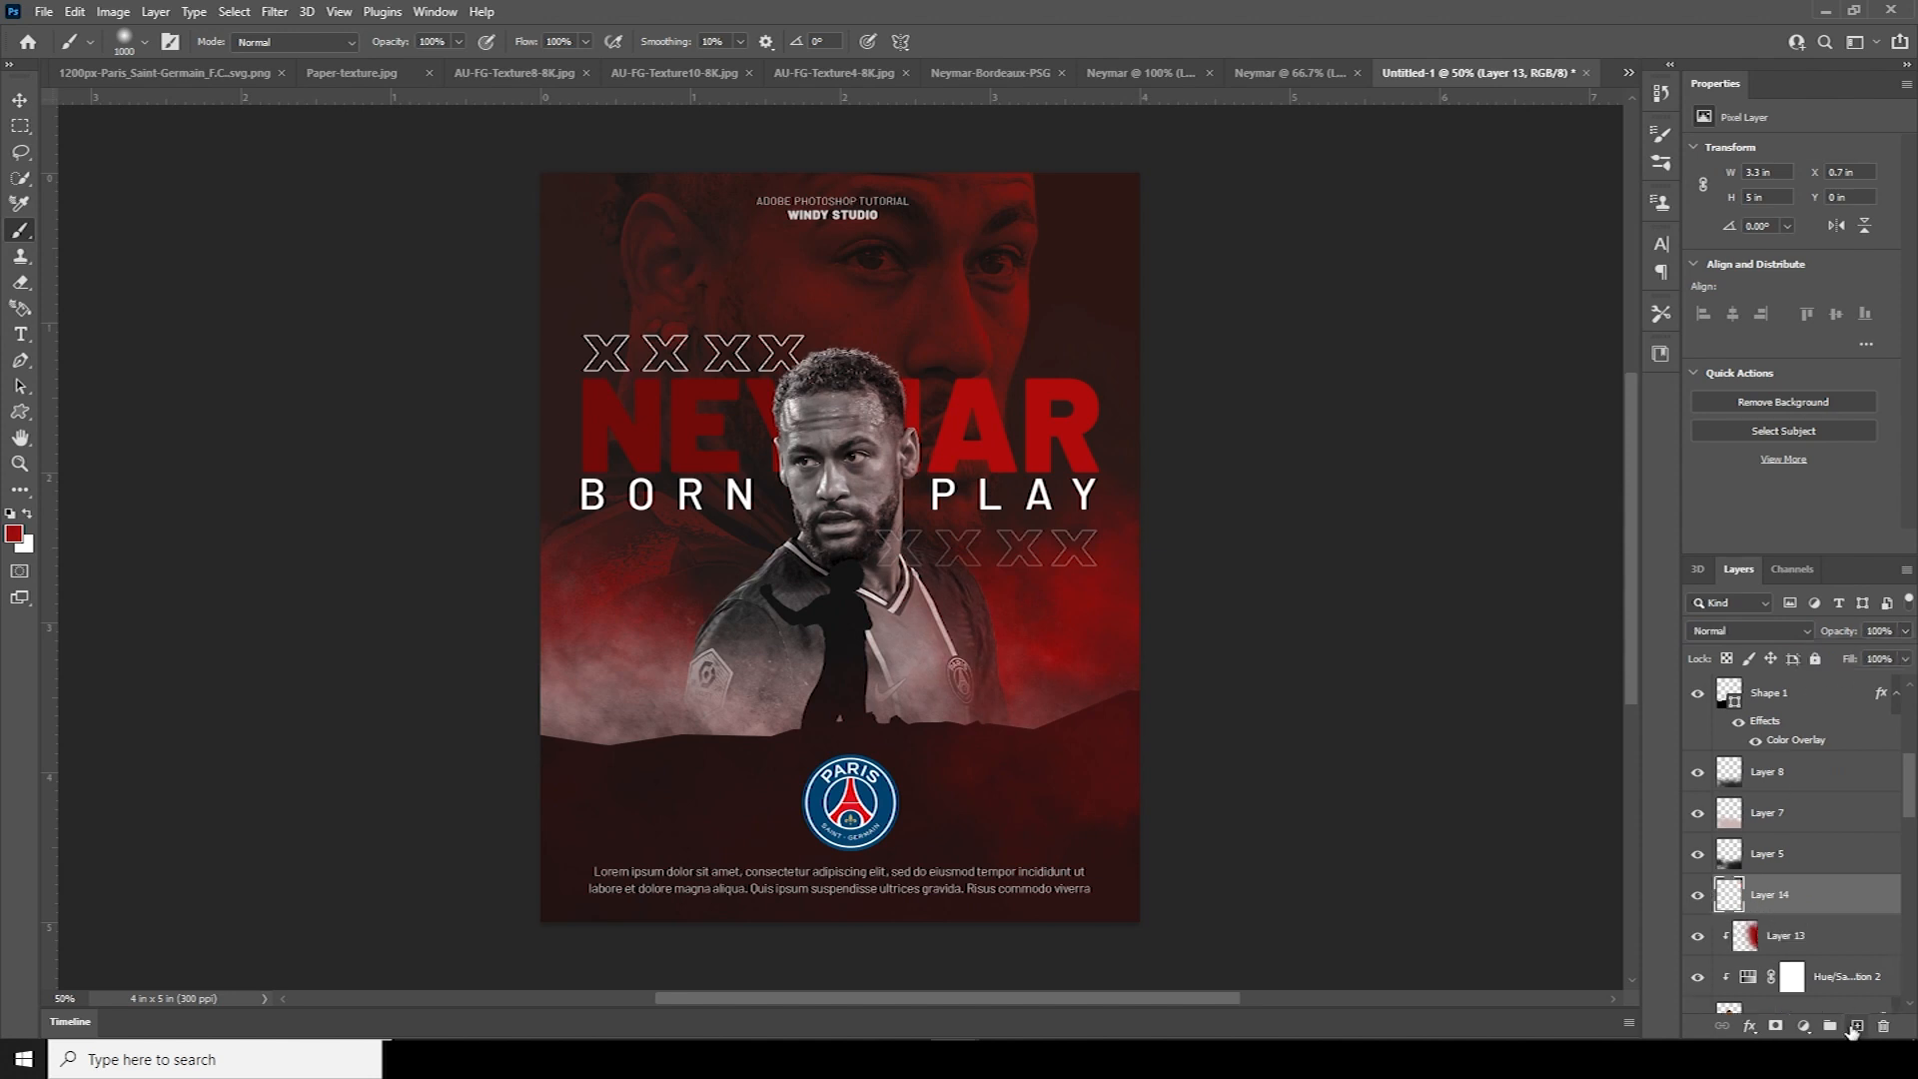
pyautogui.rightClick(1818, 907)
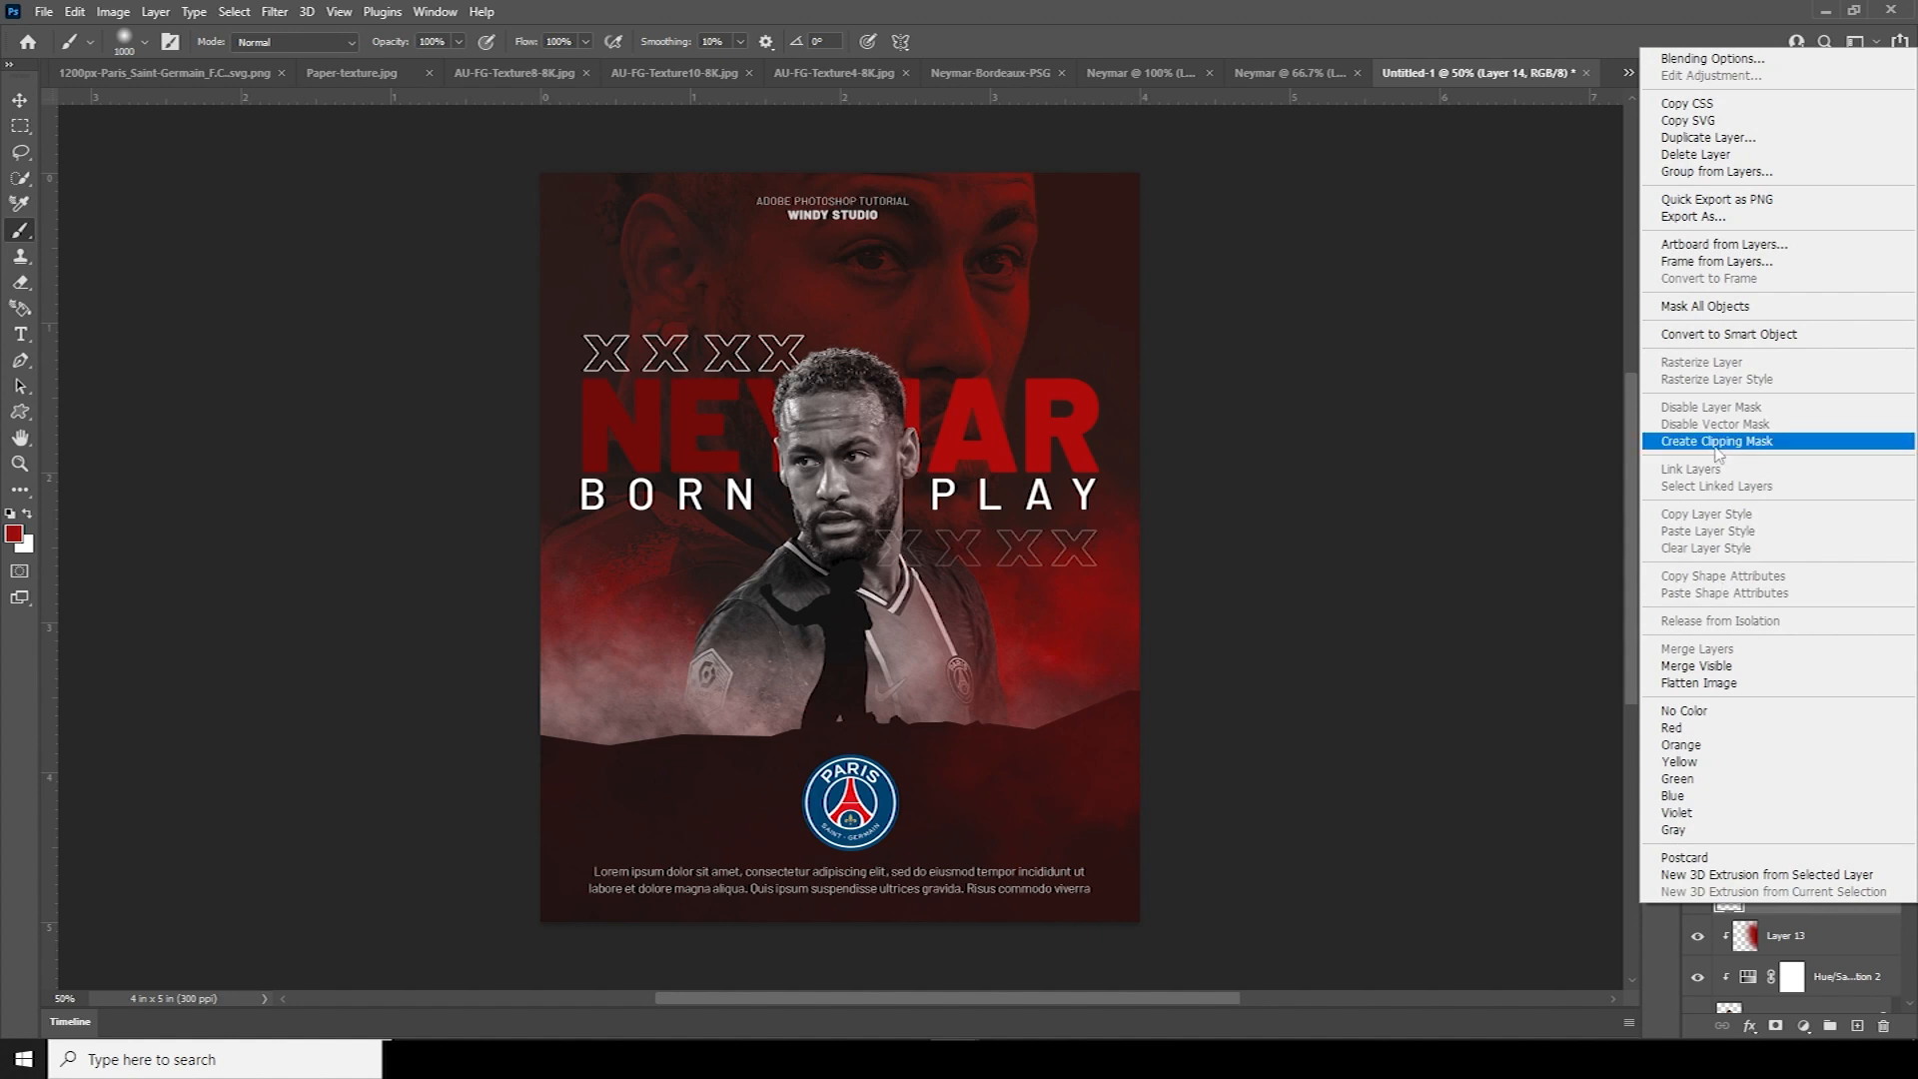
pyautogui.click(1716, 446)
pyautogui.hotkey('ctrl', '=')
pyautogui.hotkey('ctrl', '=')
pyautogui.hotkey('ctrl', '=')
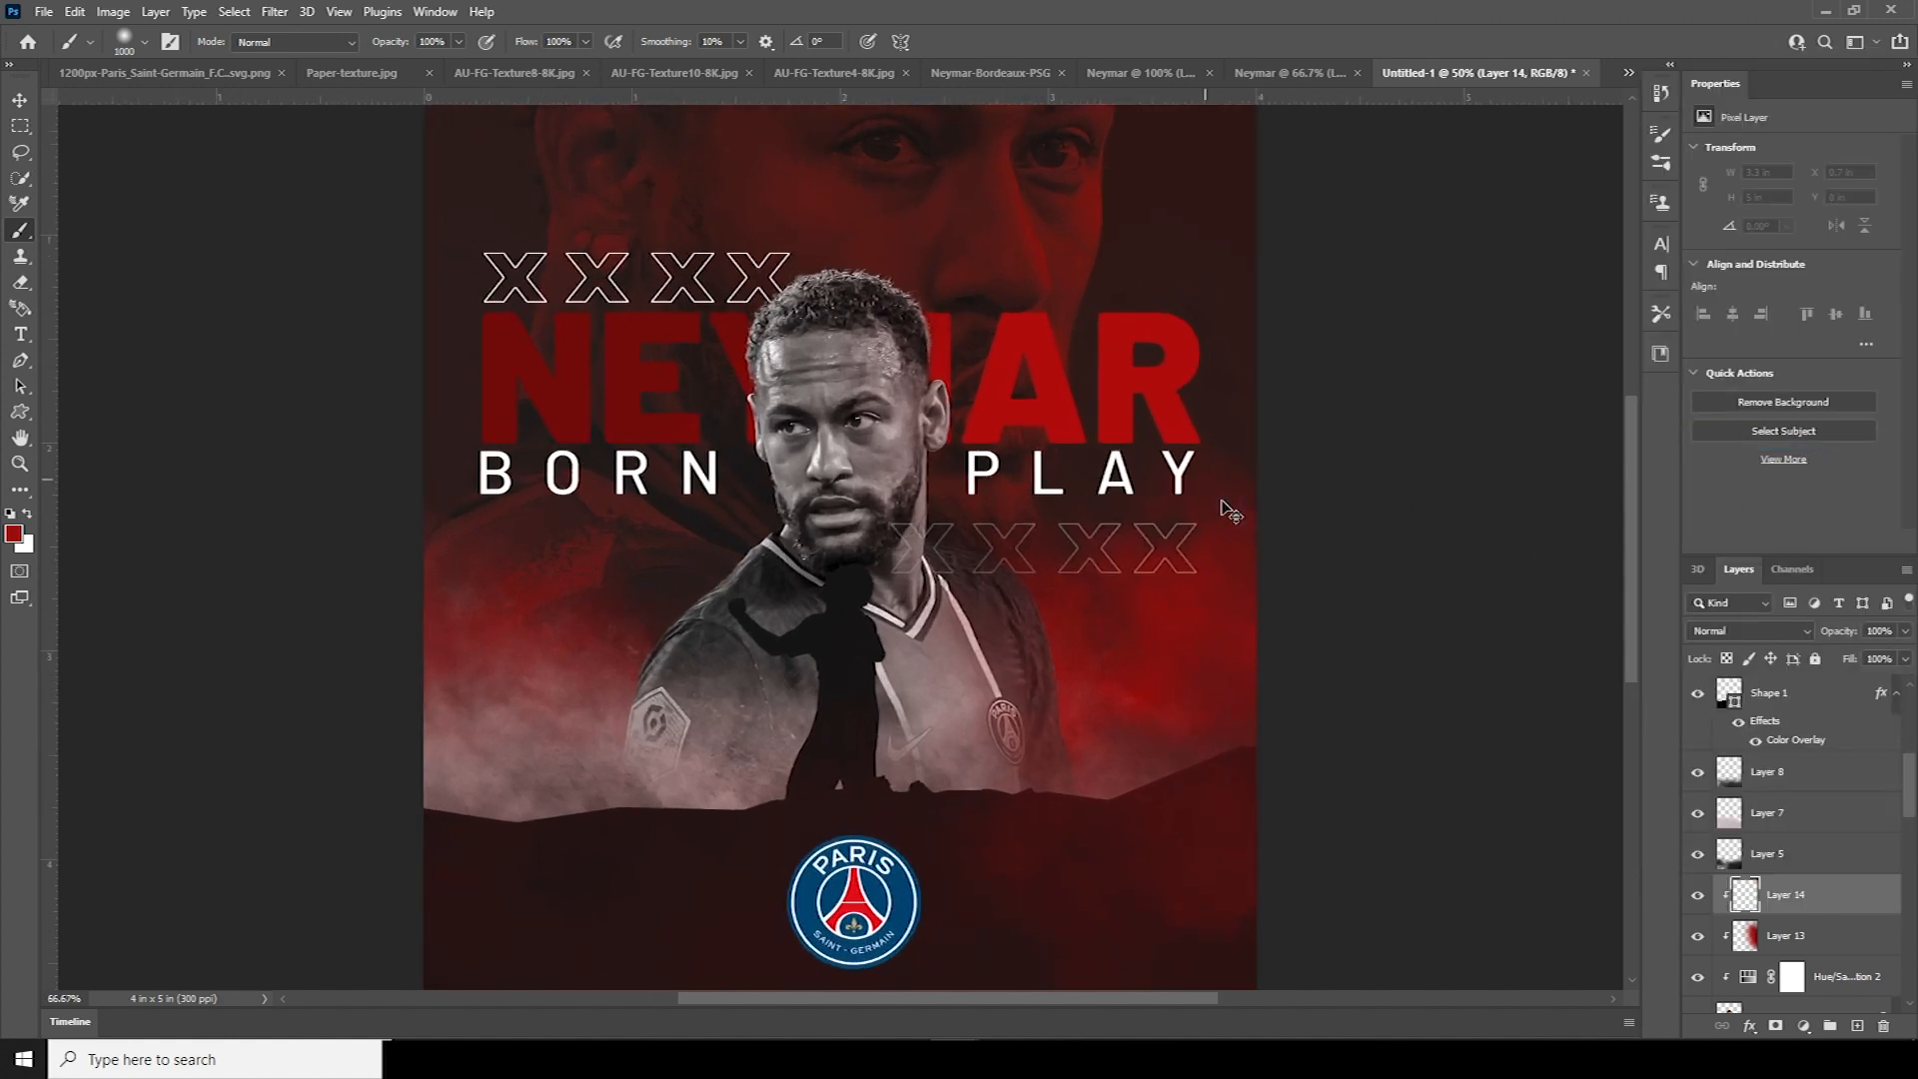
pyautogui.moveTo(1160, 531)
pyautogui.mouseDown()
pyautogui.moveTo(916, 590)
pyautogui.moveTo(980, 698)
pyautogui.moveTo(969, 738)
pyautogui.mouseUp()
# Pick a bright red and paint it along the ear edge with a small brush
pyautogui.click(14, 533)
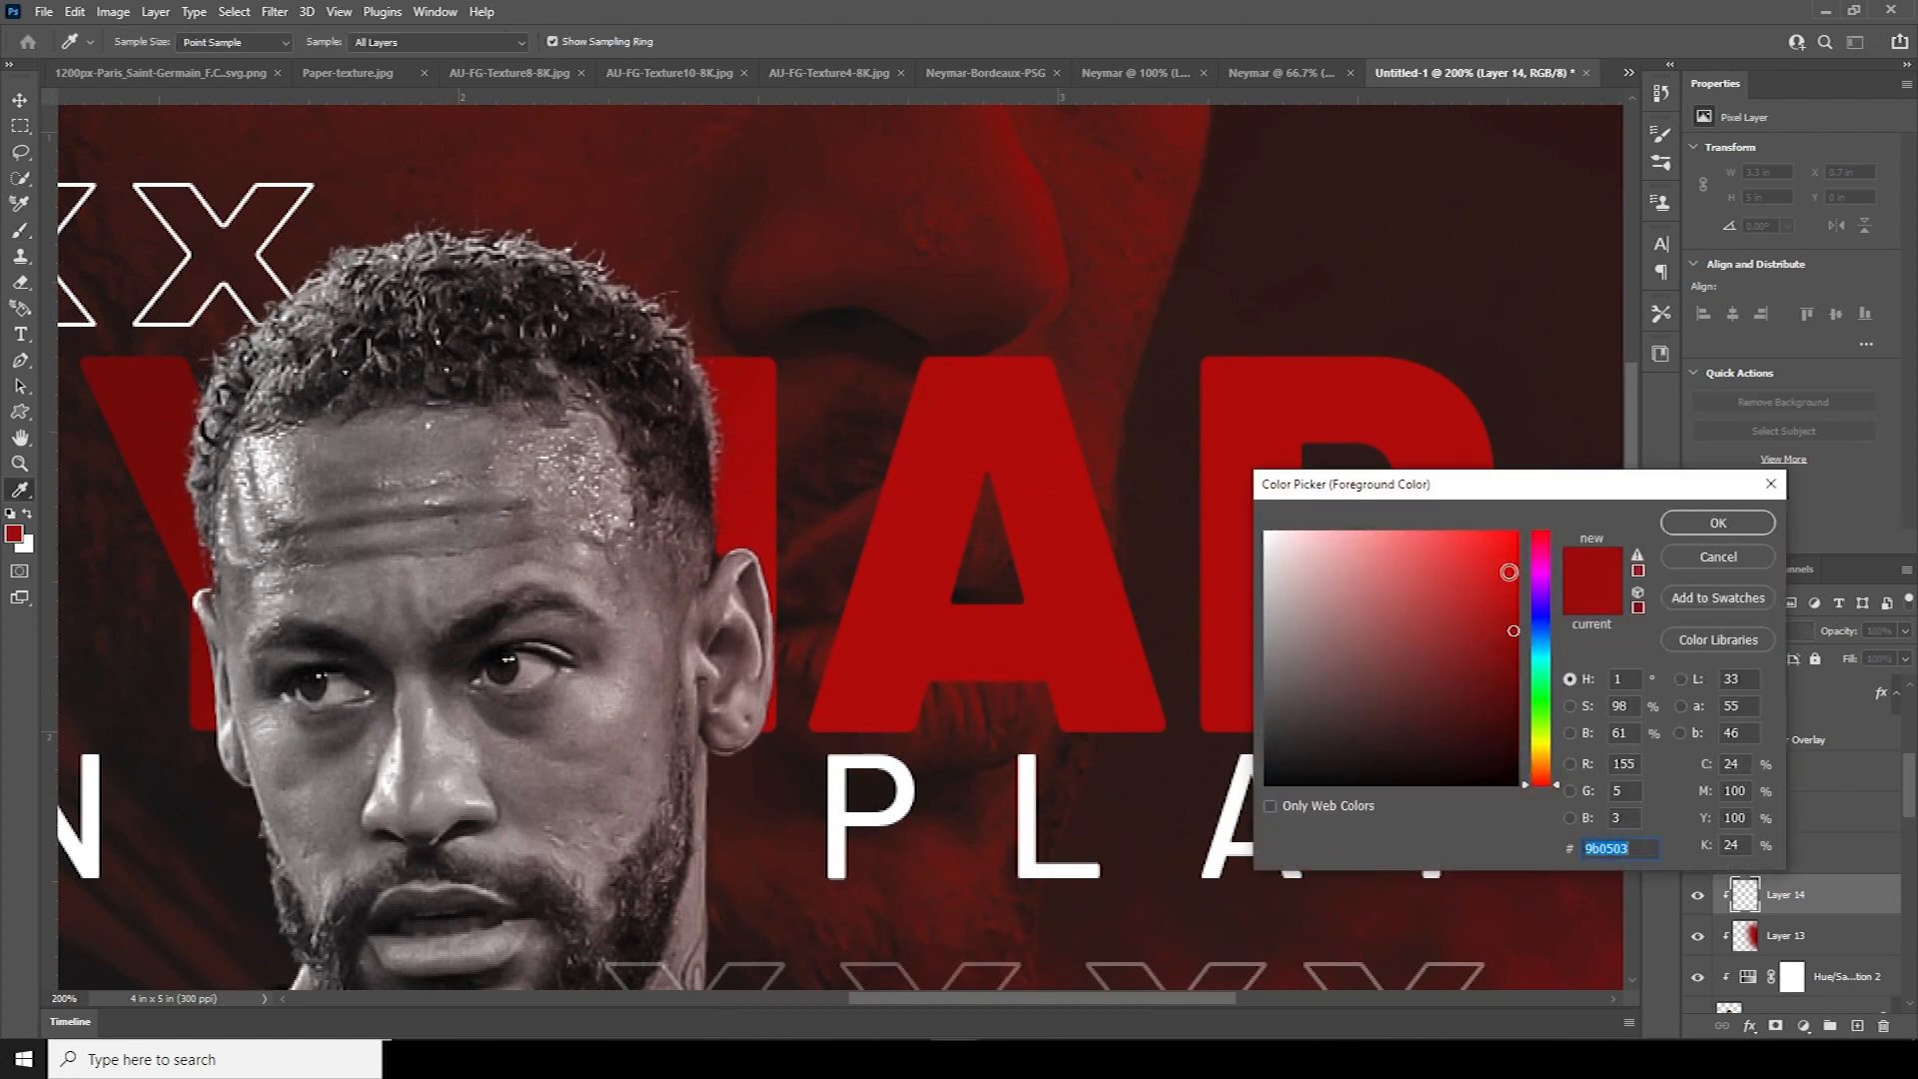
pyautogui.click(1516, 556)
pyautogui.click(1717, 523)
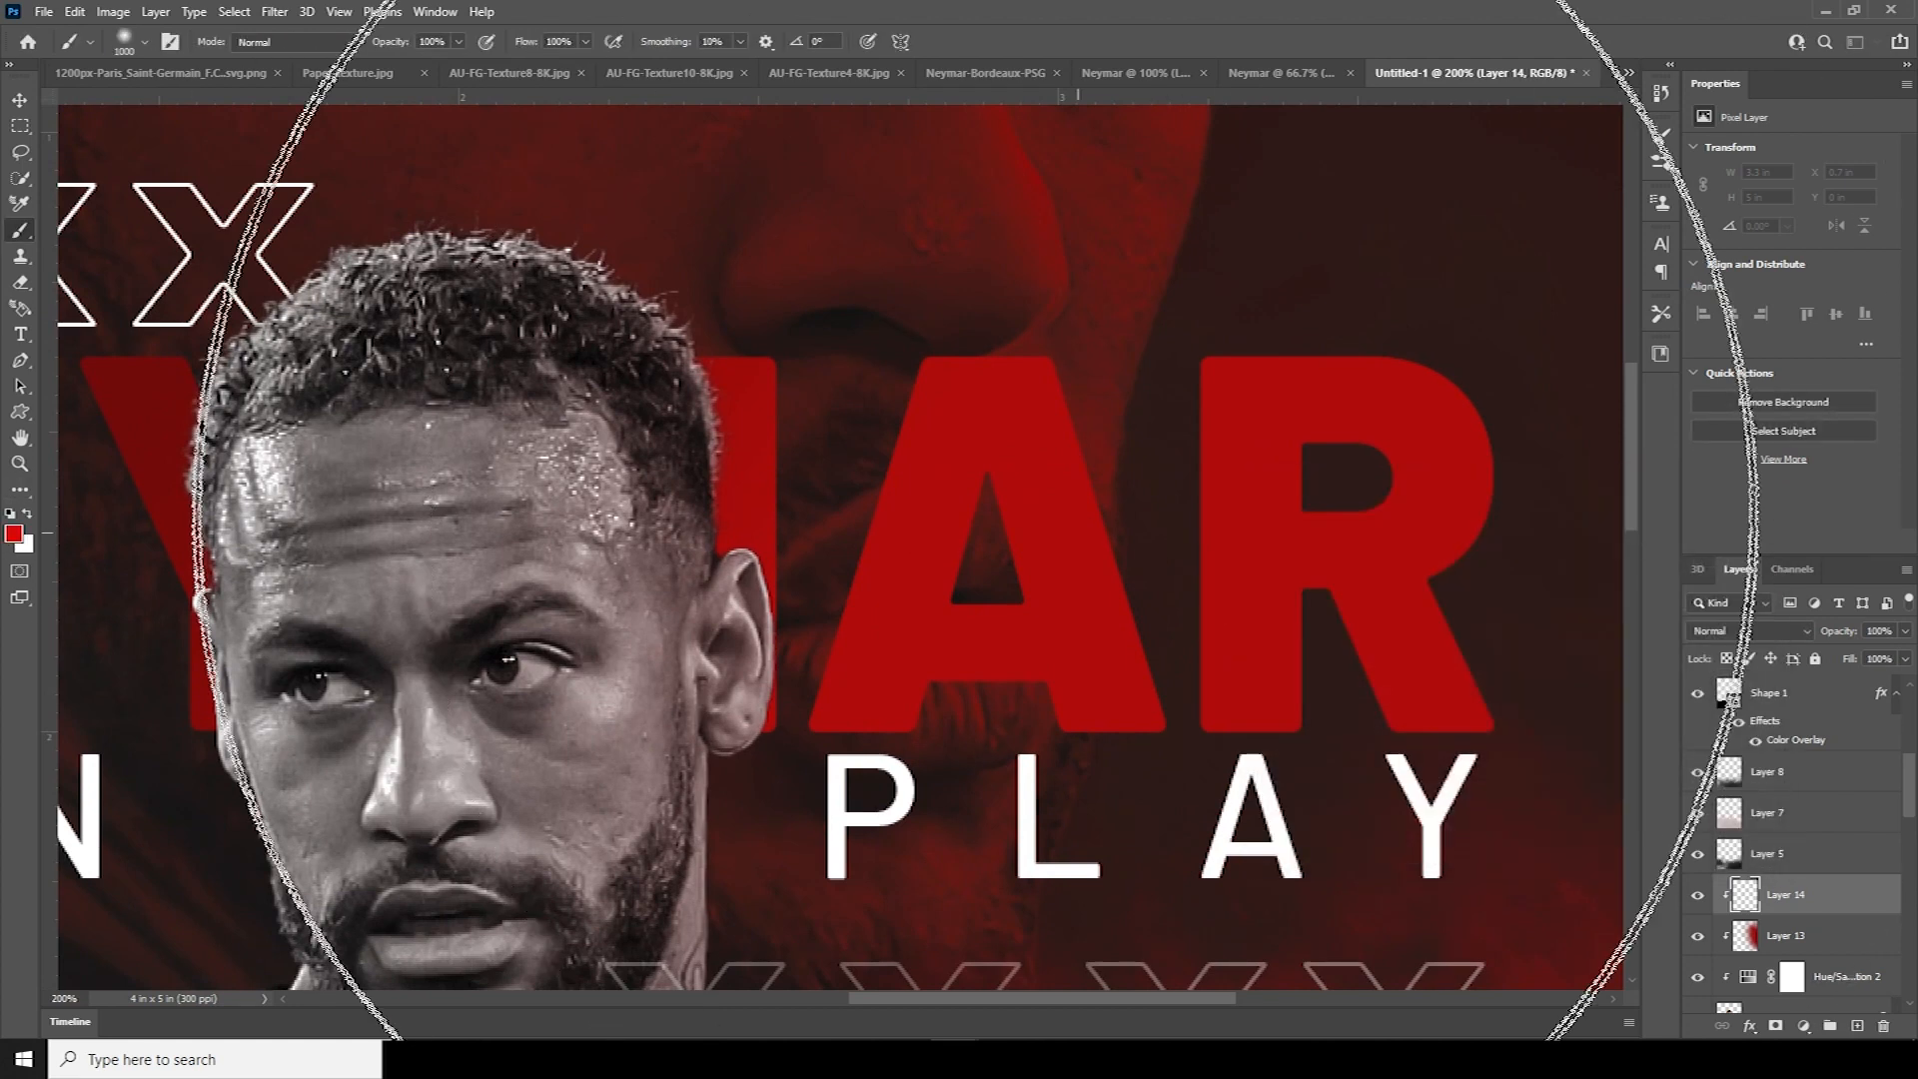
pyautogui.press('[')
pyautogui.press('[')
pyautogui.press('[')
pyautogui.press('[')
pyautogui.press('[')
pyautogui.press('[')
pyautogui.press('[')
pyautogui.press('[')
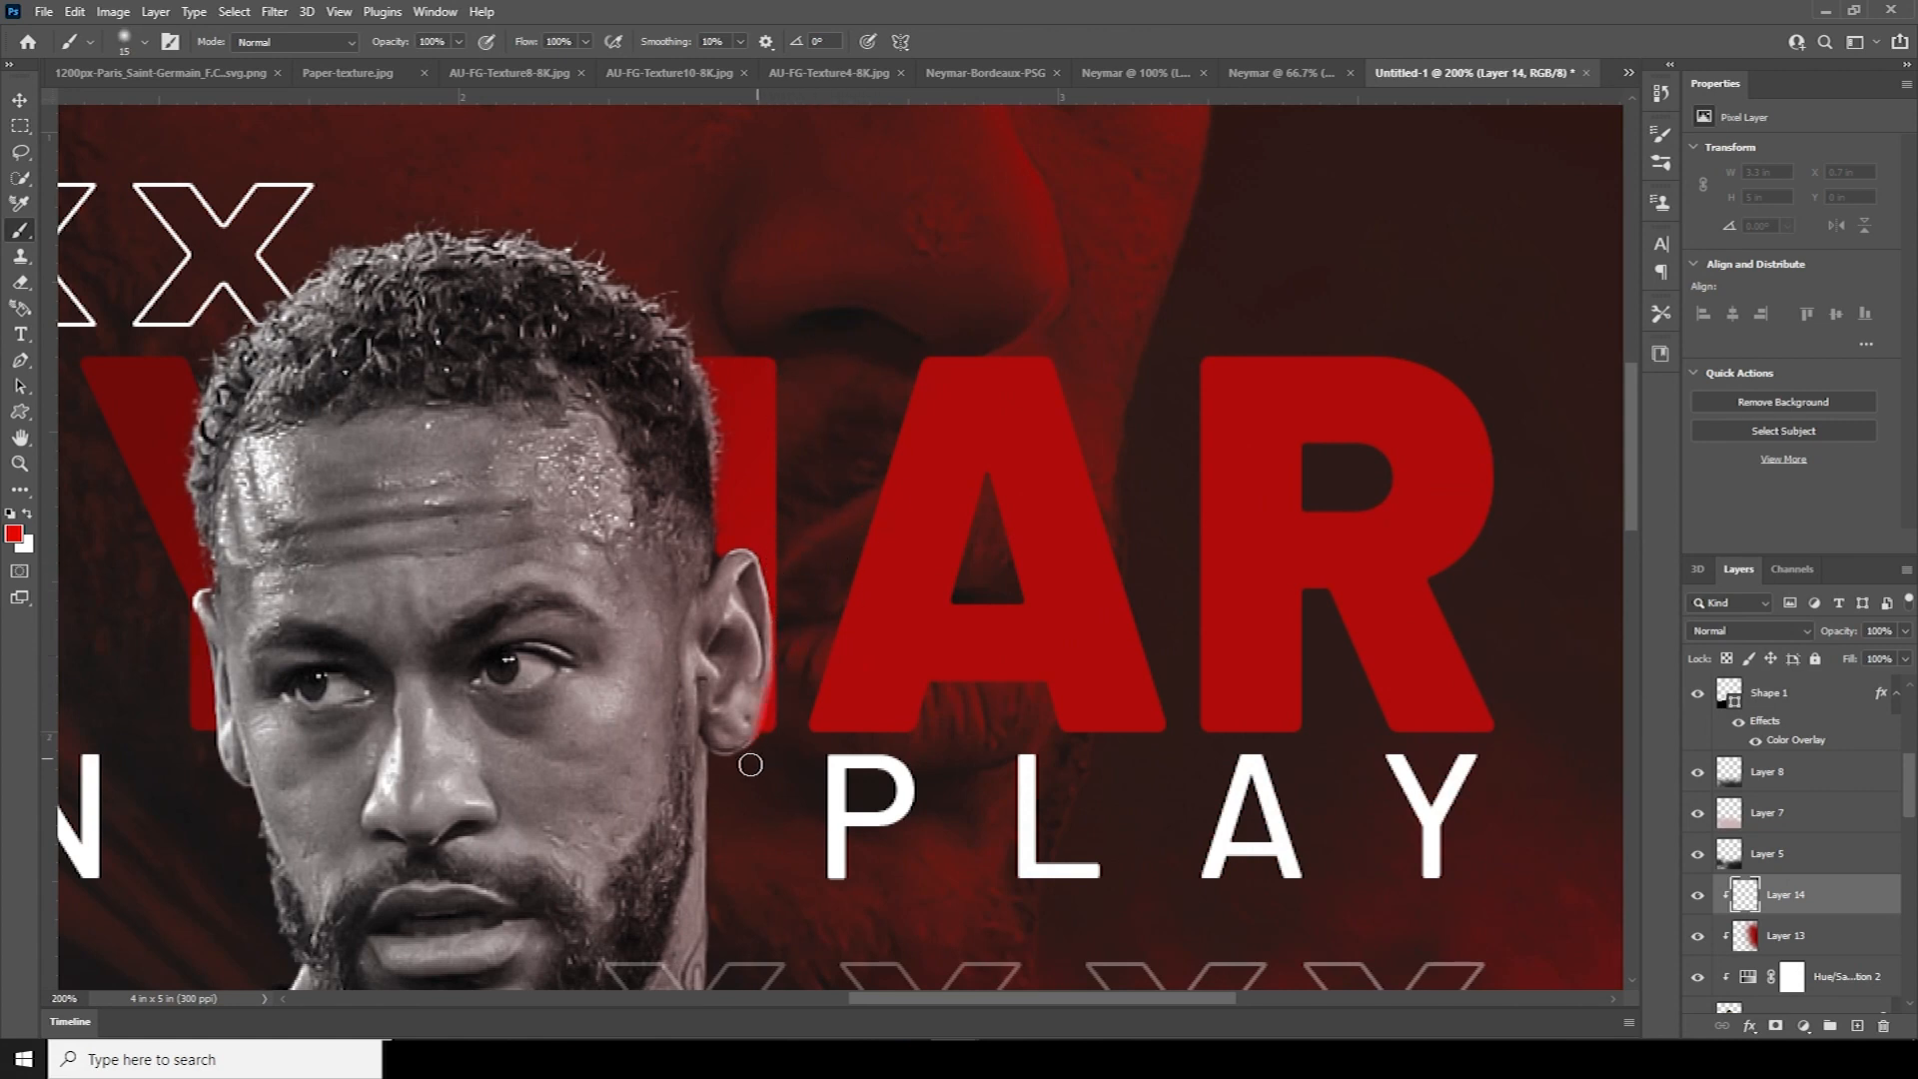
pyautogui.moveTo(724, 778); pyautogui.dragTo(728, 795)
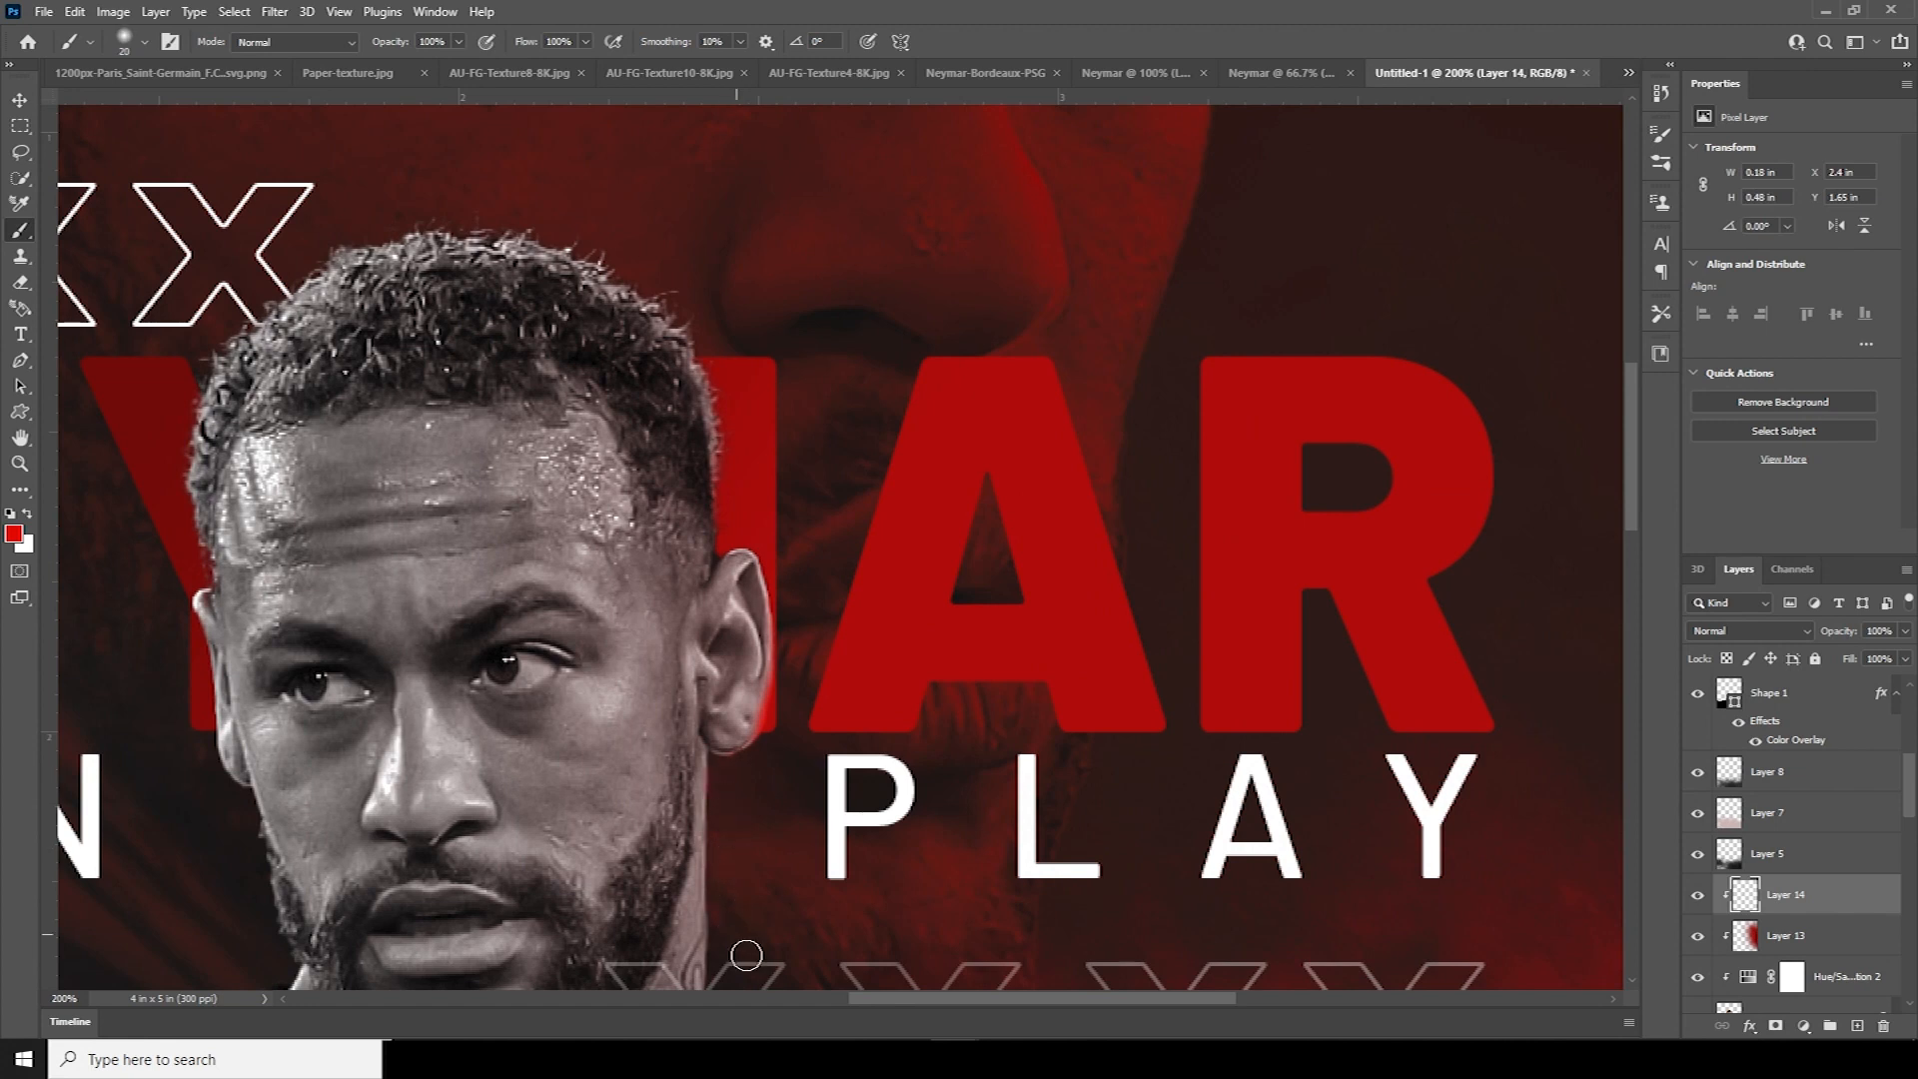
pyautogui.scroll(-5, 747, 699)
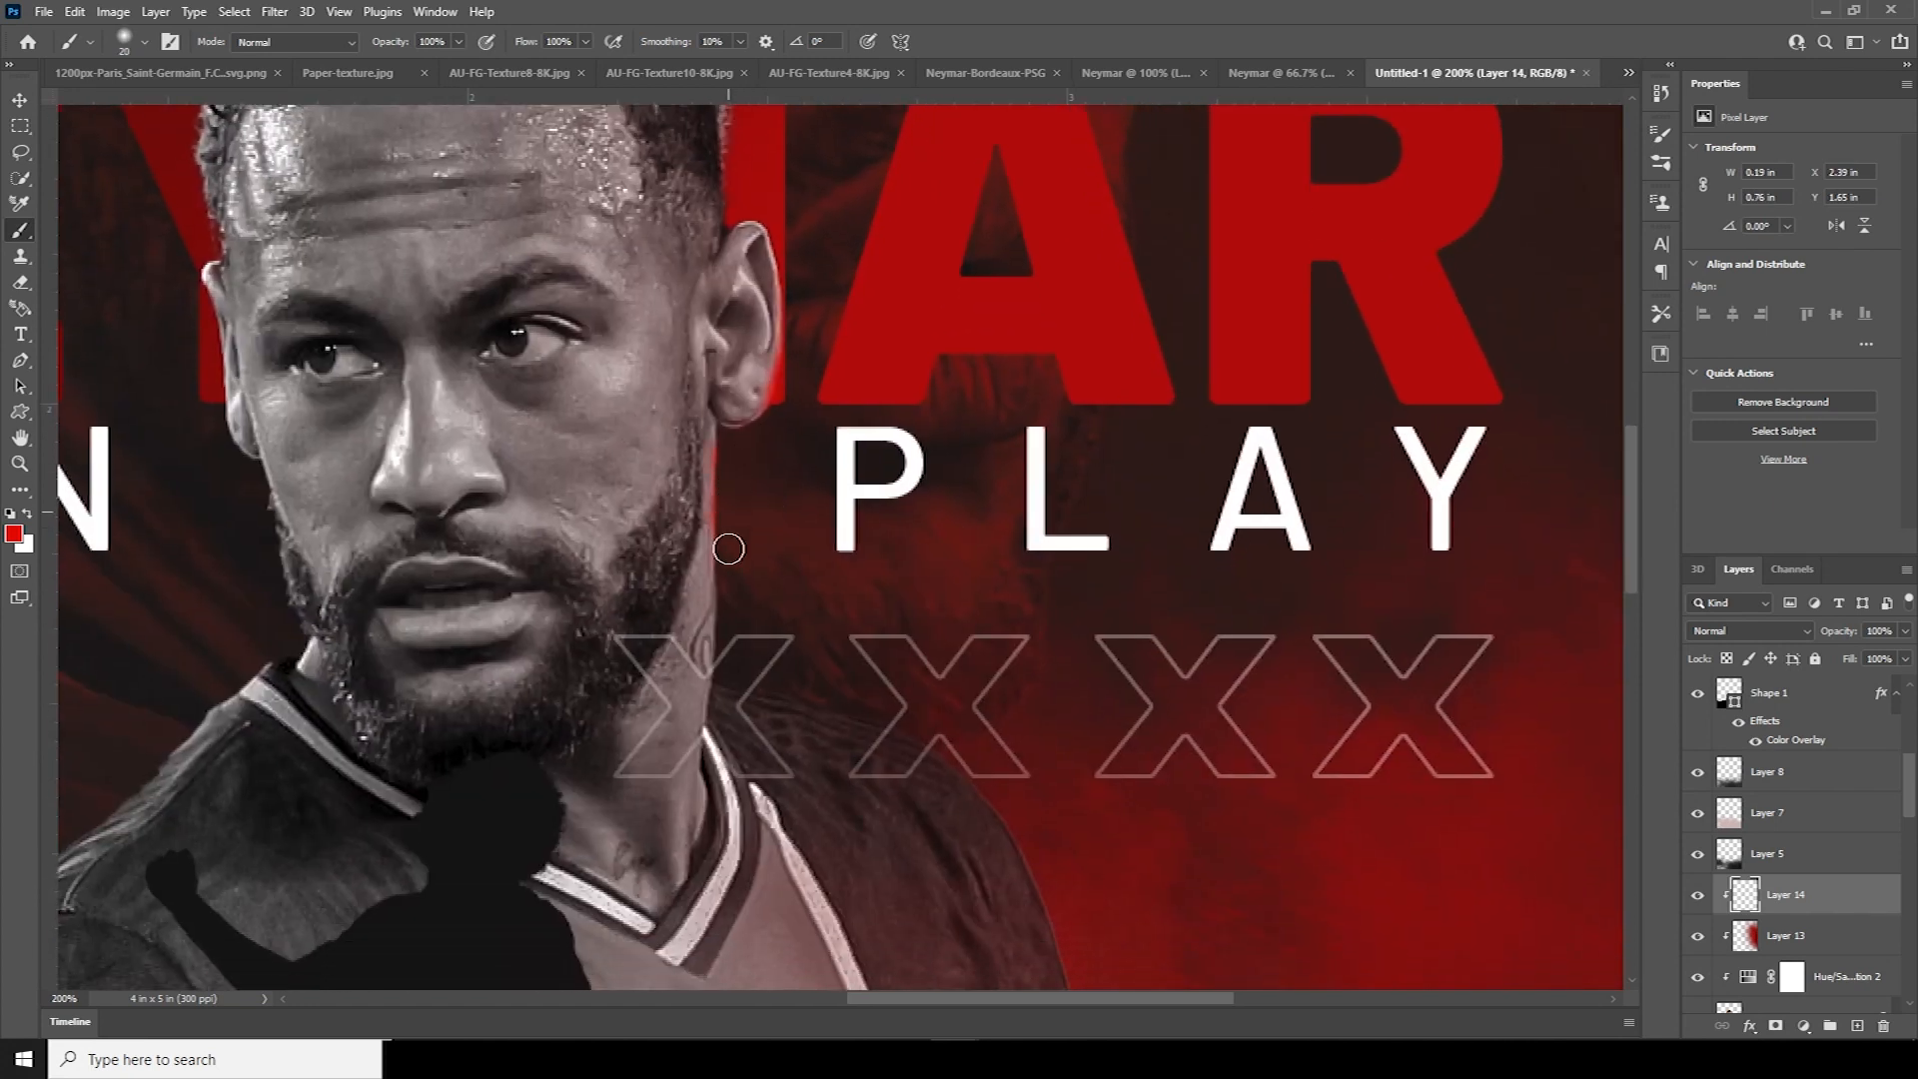
pyautogui.press(']')
pyautogui.press(']')
pyautogui.press(']')
pyautogui.press(']')
pyautogui.press(']')
pyautogui.scroll(-3, 1062, 813)
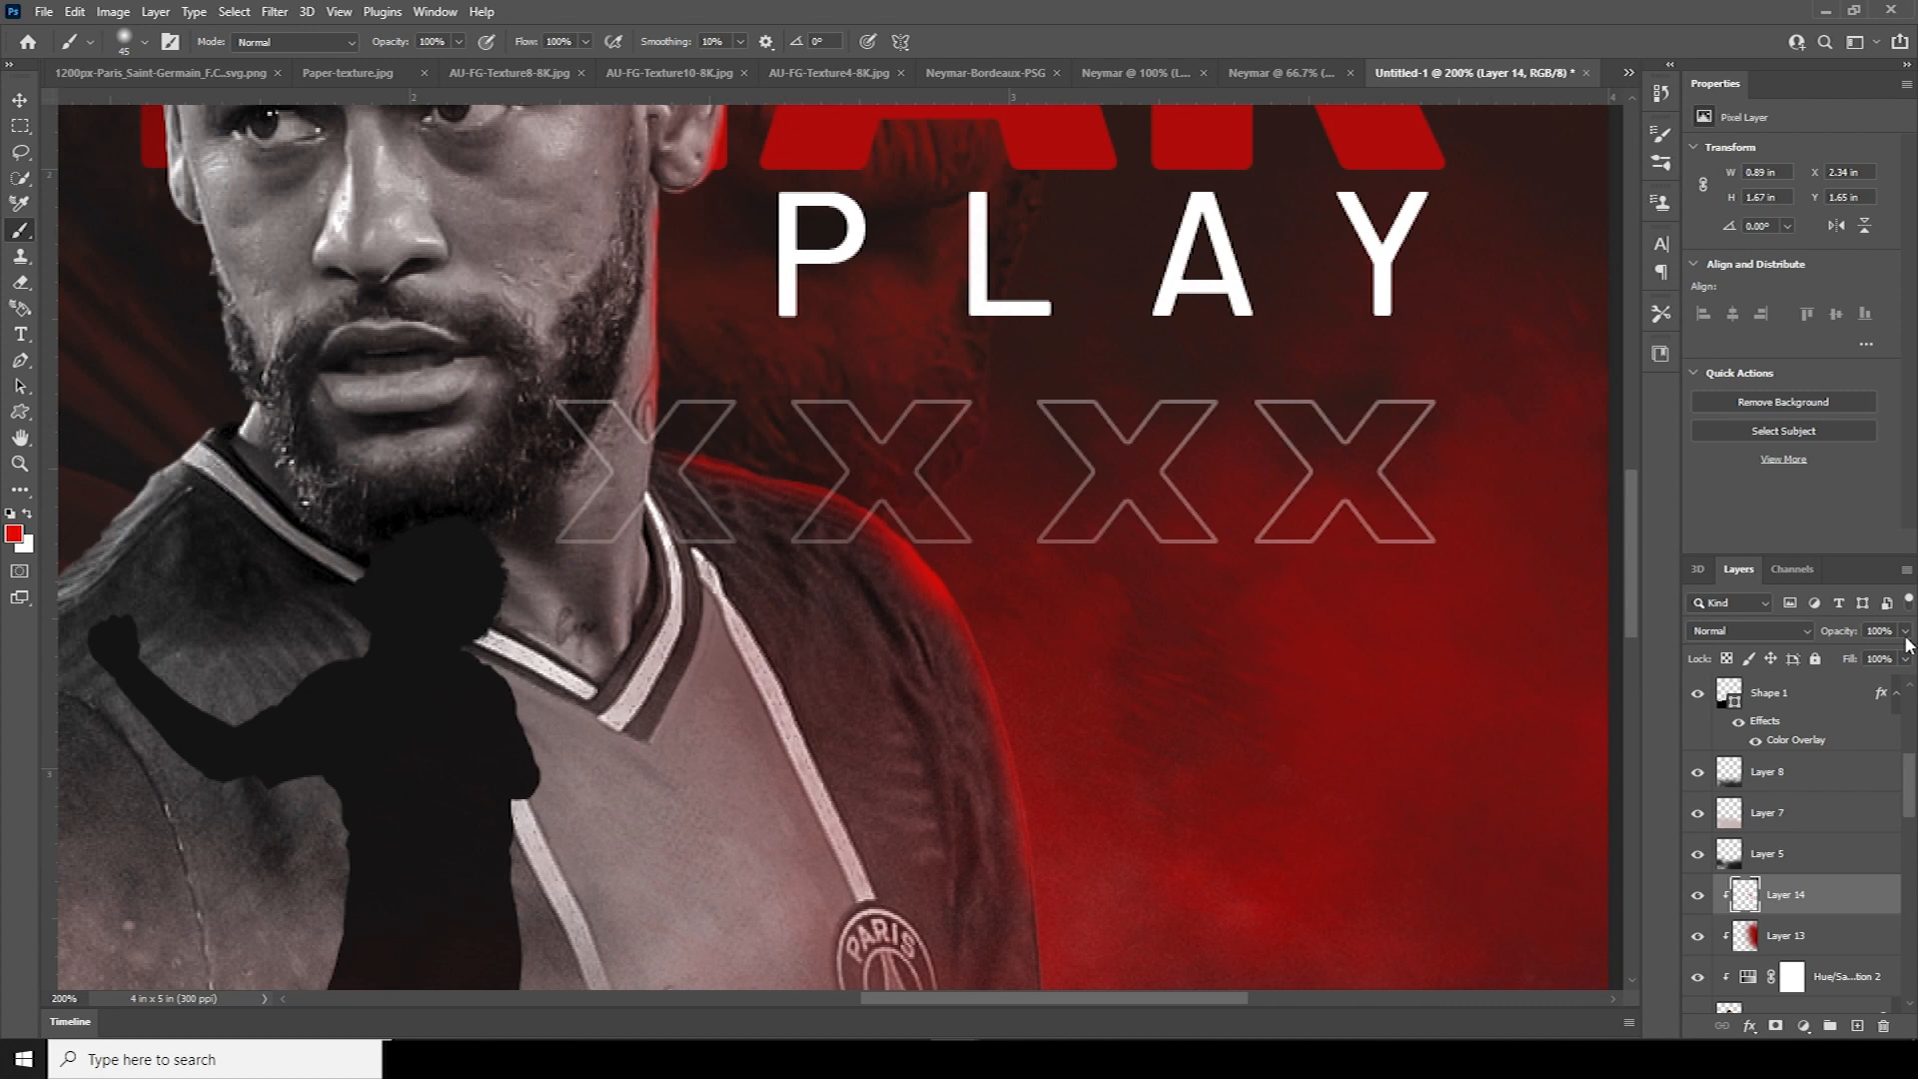
# Set the rim light layer to Soft Light at 68% opacity
pyautogui.click(1748, 631)
pyautogui.click(1719, 798)
pyautogui.moveTo(719, 428); pyautogui.dragTo(805, 612)
pyautogui.click(1905, 631)
pyautogui.moveTo(1906, 654); pyautogui.dragTo(1881, 654)
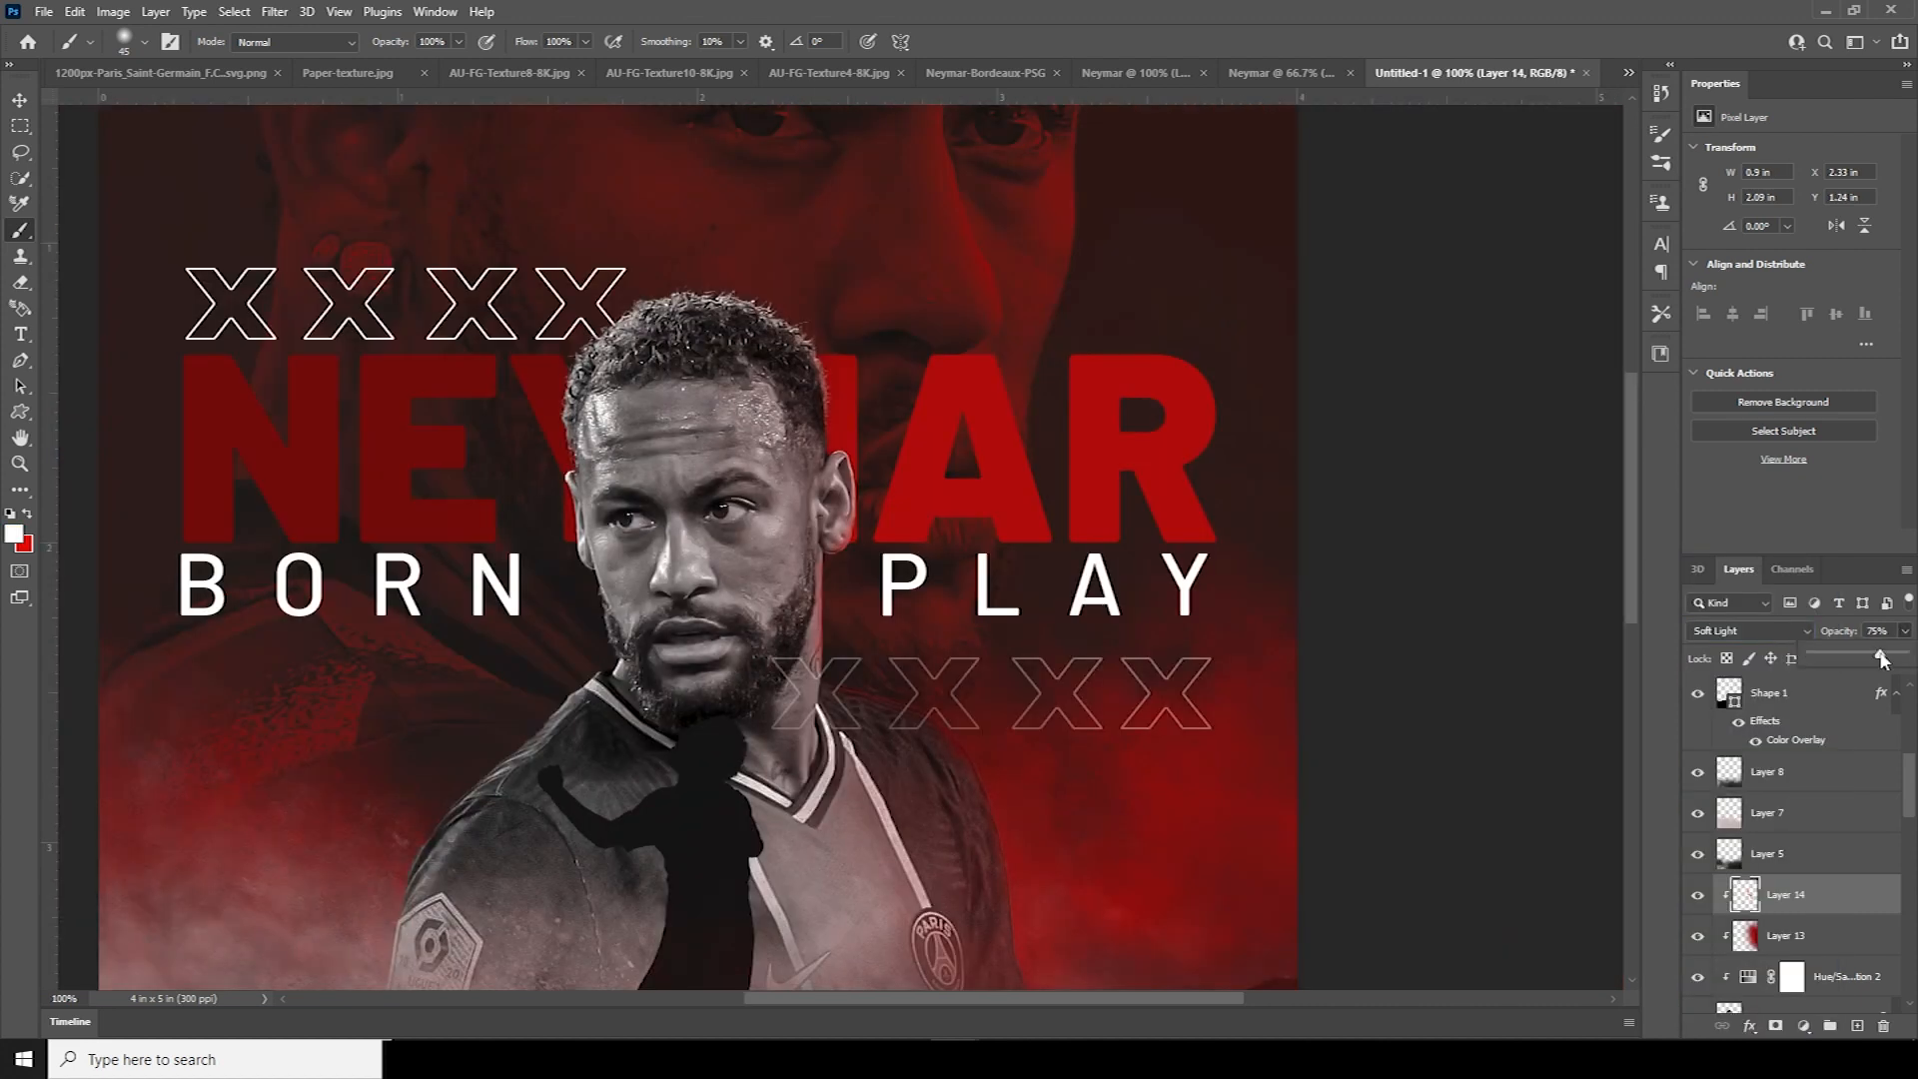
pyautogui.click(929, 661)
# Paint red glow along the neck and shoulder with a larger brush, then zoom out
pyautogui.press(']')
pyautogui.press(']')
pyautogui.press(']')
pyautogui.press(']')
pyautogui.press(']')
pyautogui.press(']')
pyautogui.press(']')
pyautogui.press('x')
pyautogui.moveTo(881, 602); pyautogui.dragTo(921, 495)
pyautogui.moveTo(1028, 714); pyautogui.dragTo(1086, 959)
pyautogui.moveTo(992, 683); pyautogui.dragTo(1045, 854)
pyautogui.hotkey('ctrl', '-')
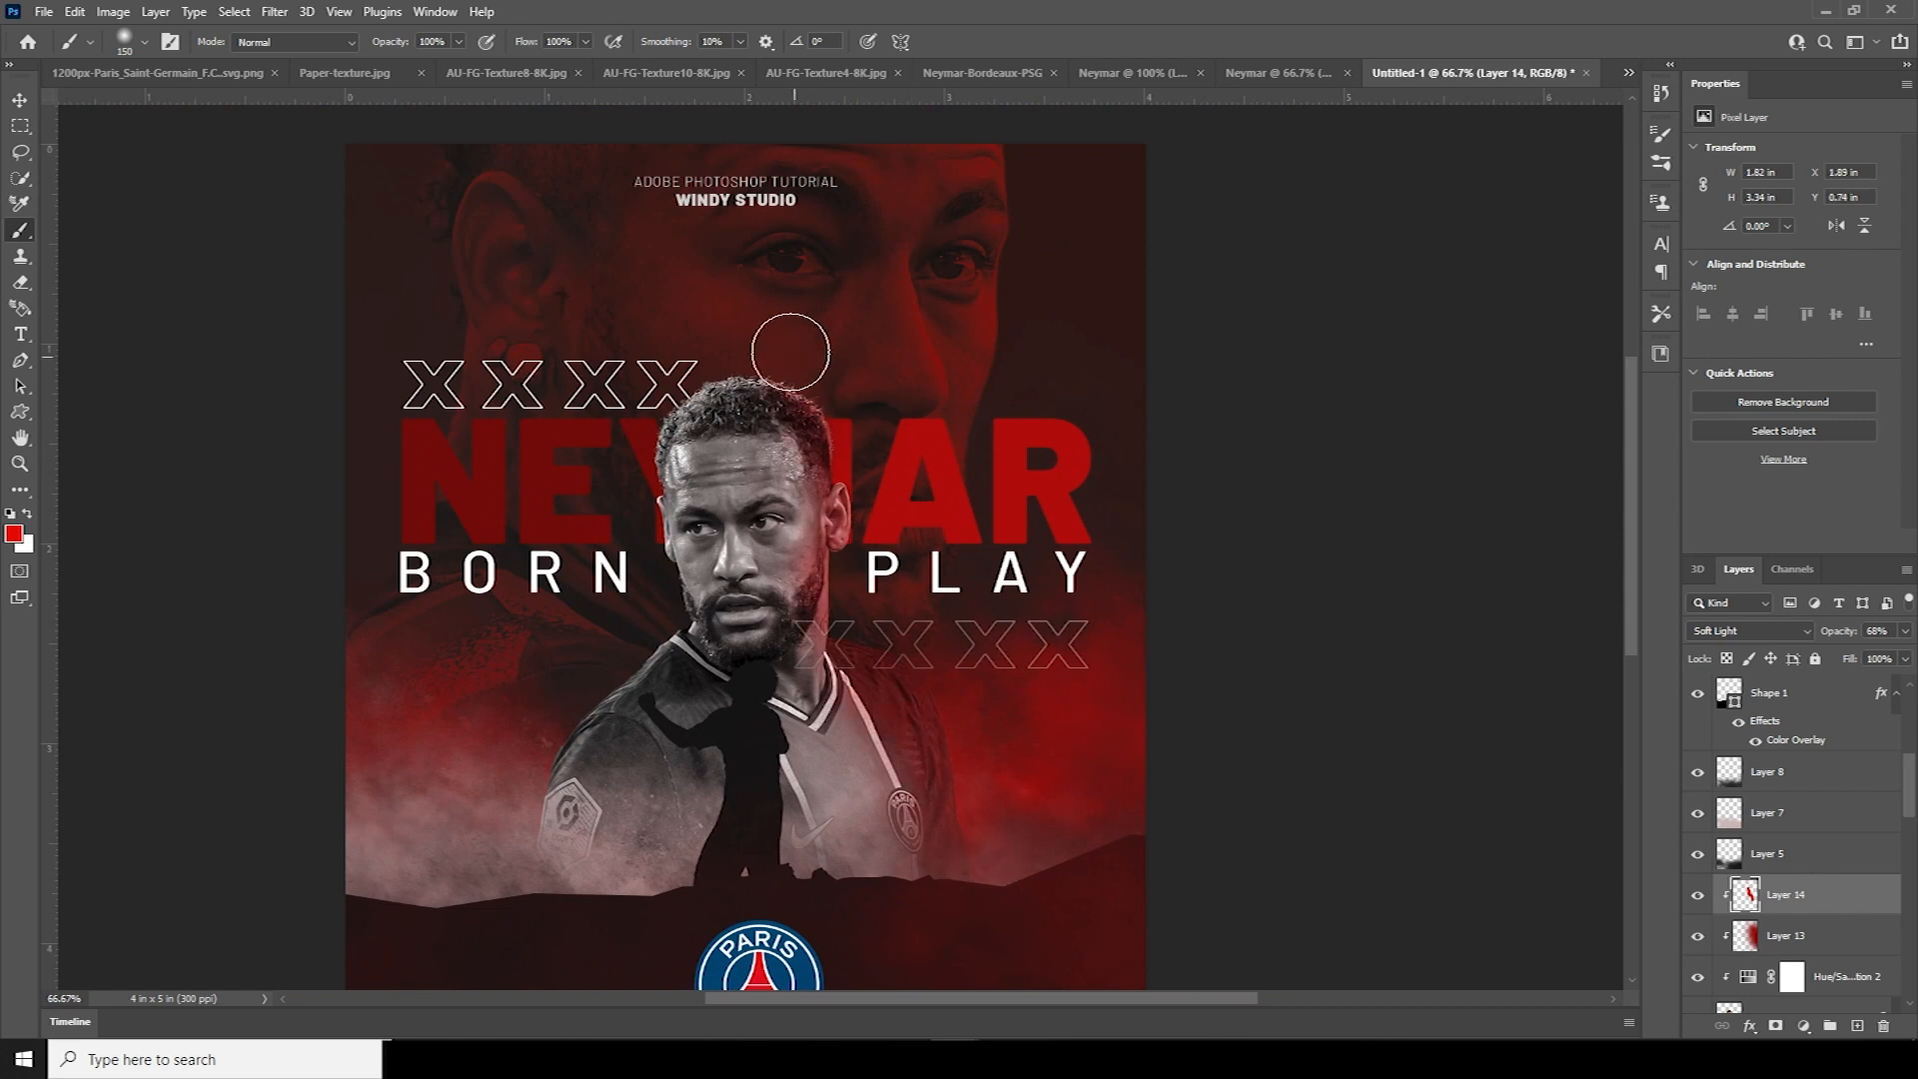
pyautogui.hotkey('ctrl', '-')
pyautogui.scroll(5, 1885, 701)
# Drag the AU-FG-Texture4-8K texture into the poster above the credit text layer
pyautogui.click(1736, 698)
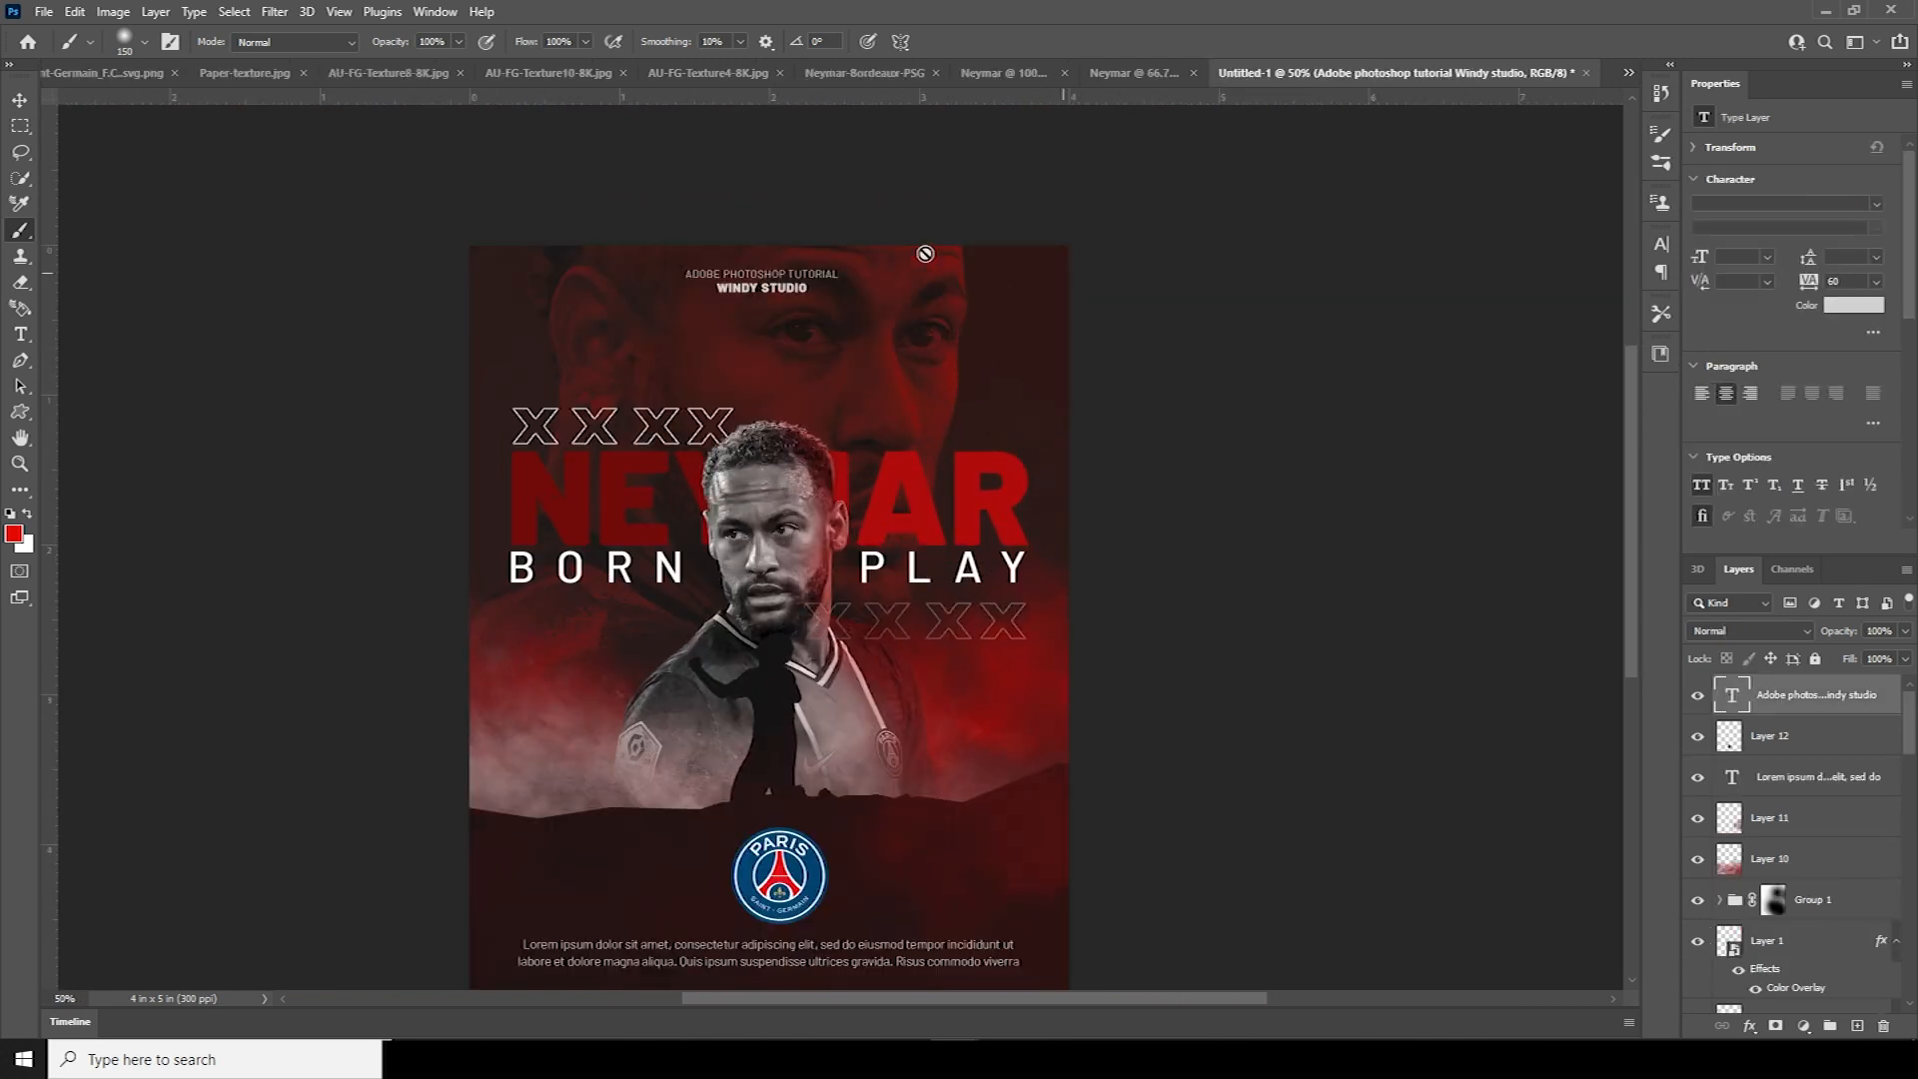
pyautogui.click(30, 106)
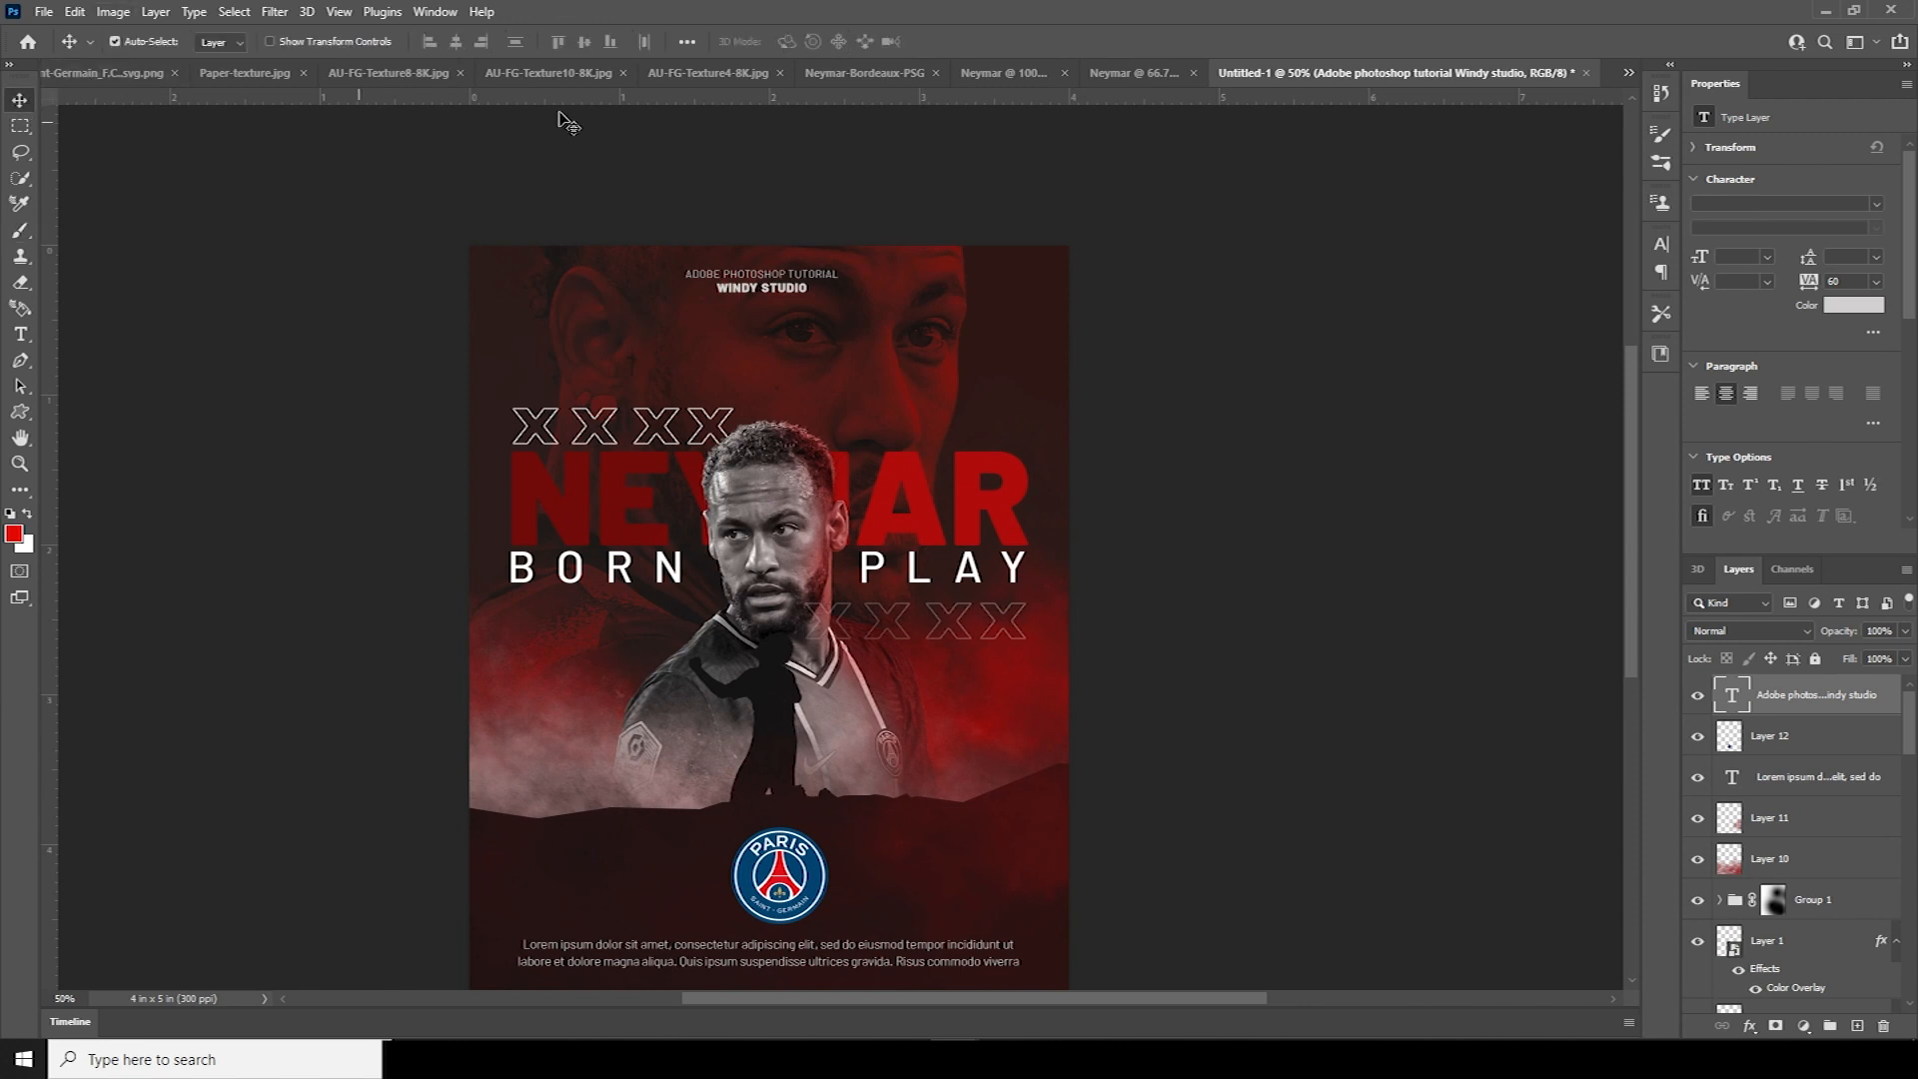
pyautogui.click(652, 72)
pyautogui.moveTo(1162, 452); pyautogui.dragTo(857, 432)
# Rotate the texture 90° and scale it to fit the poster canvas
pyautogui.hotkey('ctrl', 't')
pyautogui.hotkey('ctrl', '-')
pyautogui.hotkey('ctrl', '-')
pyautogui.hotkey('ctrl', '-')
pyautogui.hotkey('ctrl', '-')
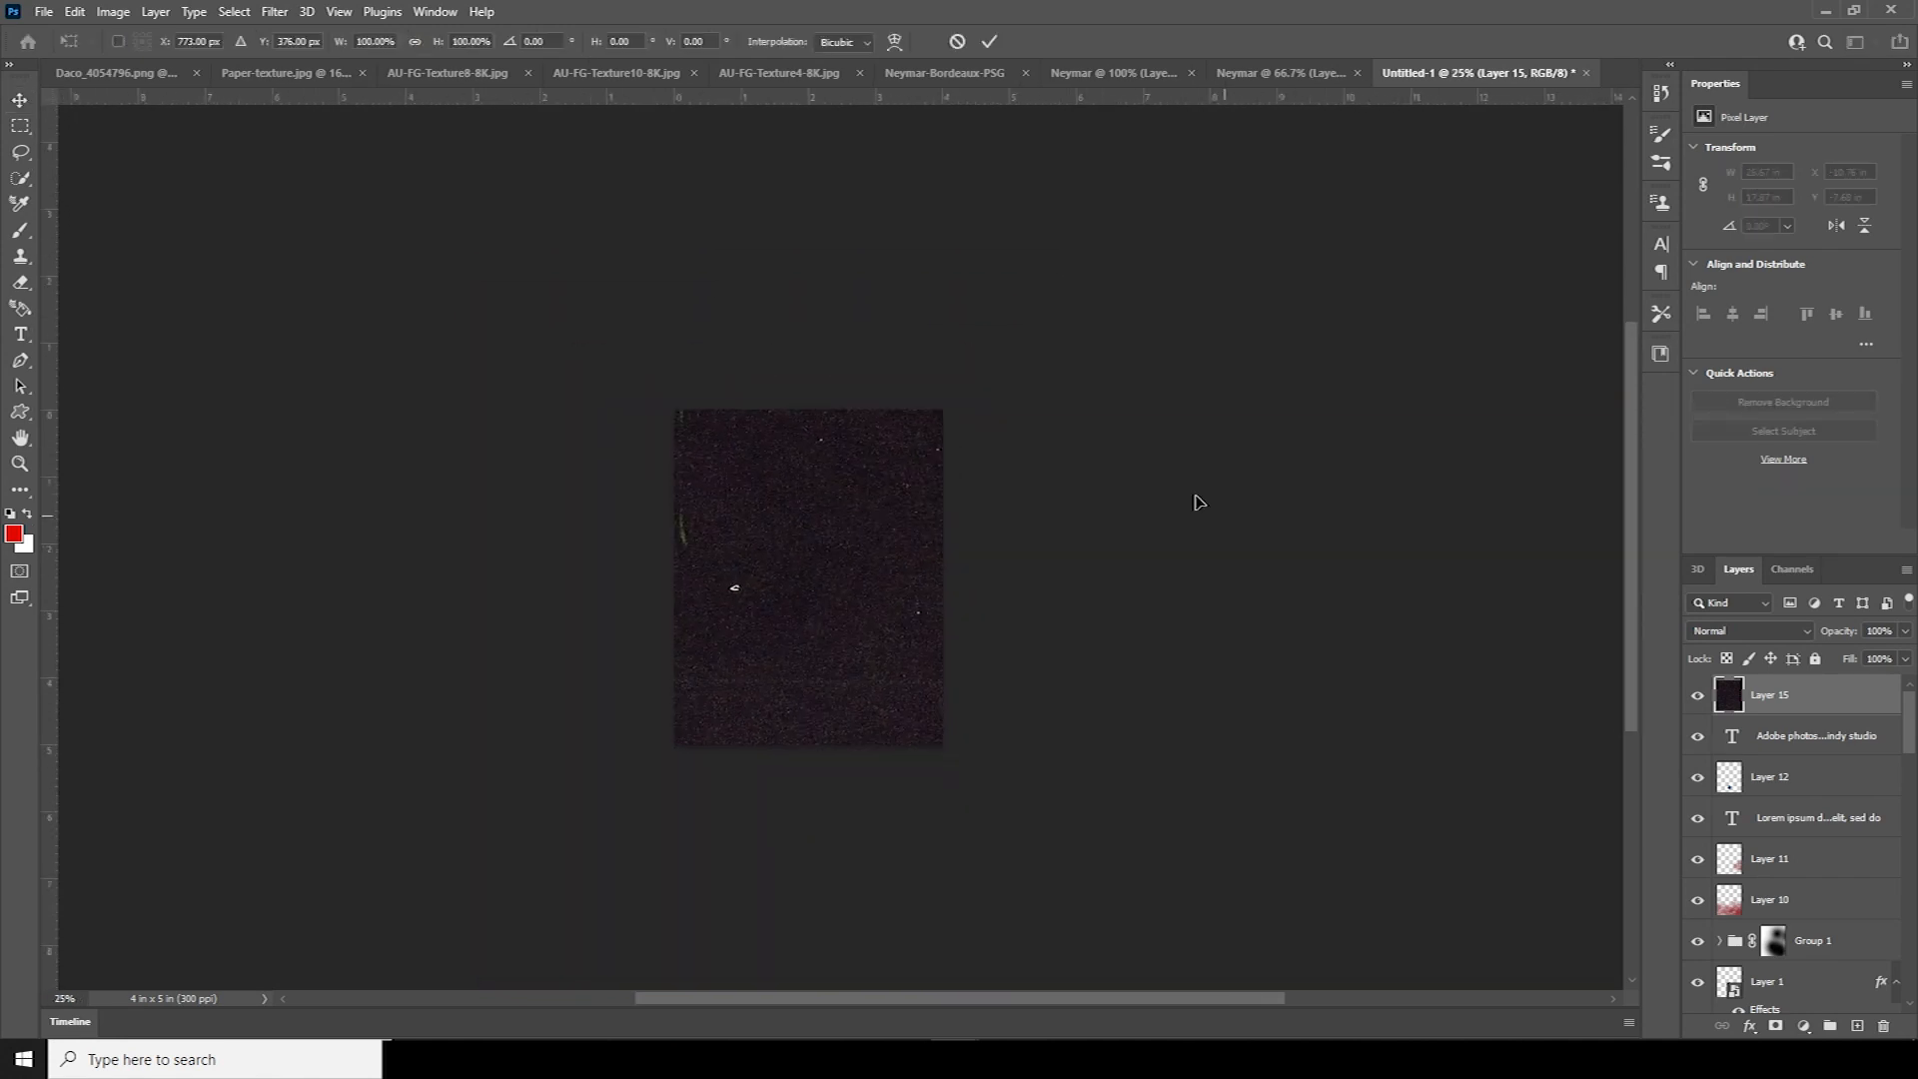
pyautogui.moveTo(1343, 854); pyautogui.dragTo(980, 603)
pyautogui.moveTo(989, 410); pyautogui.dragTo(960, 665)
pyautogui.moveTo(850, 573); pyautogui.dragTo(823, 590)
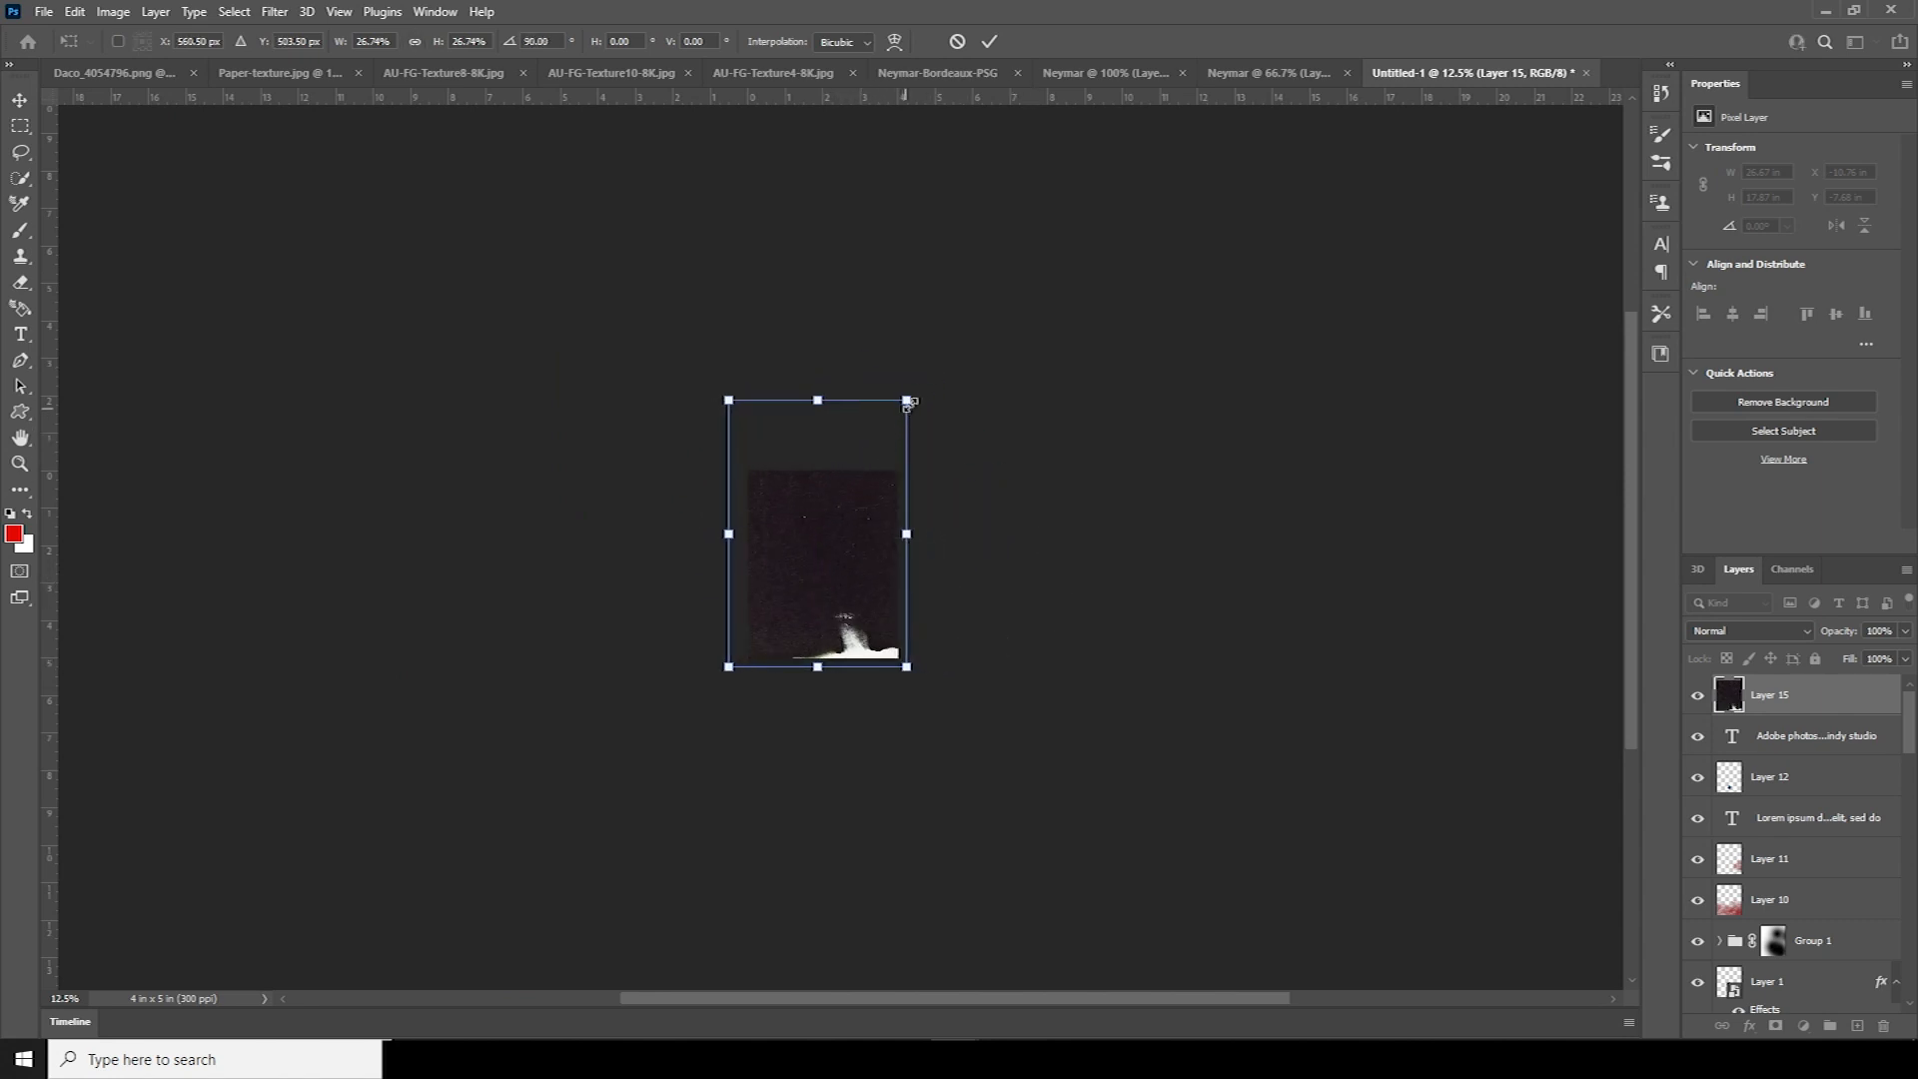
pyautogui.moveTo(823, 402); pyautogui.dragTo(828, 462)
pyautogui.moveTo(729, 563); pyautogui.dragTo(748, 564)
pyautogui.moveTo(907, 562); pyautogui.dragTo(898, 563)
pyautogui.moveTo(824, 667); pyautogui.dragTo(824, 659)
pyautogui.press('Return')
pyautogui.hotkey('ctrl', '+')
pyautogui.hotkey('ctrl', '+')
pyautogui.hotkey('ctrl', '+')
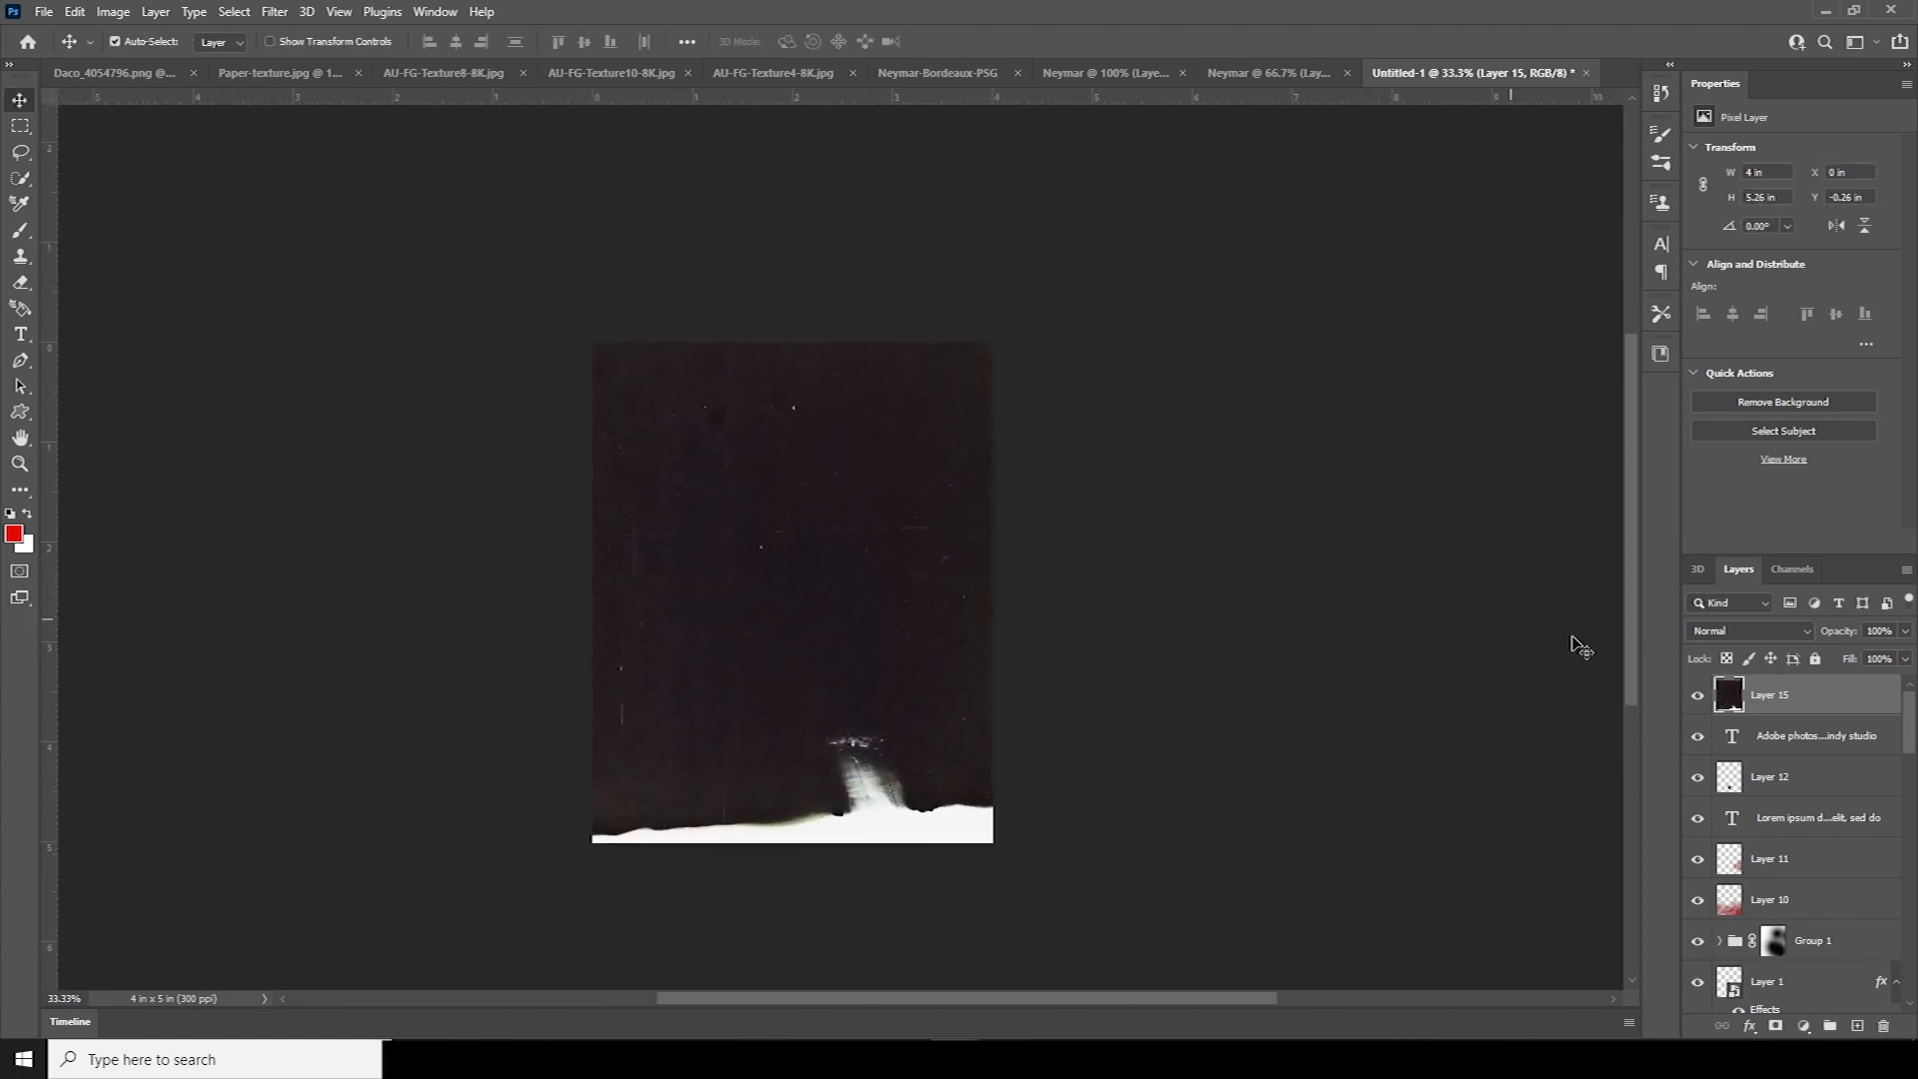
# Blend the texture in Screen mode and stretch it past the poster bottom
pyautogui.click(1708, 631)
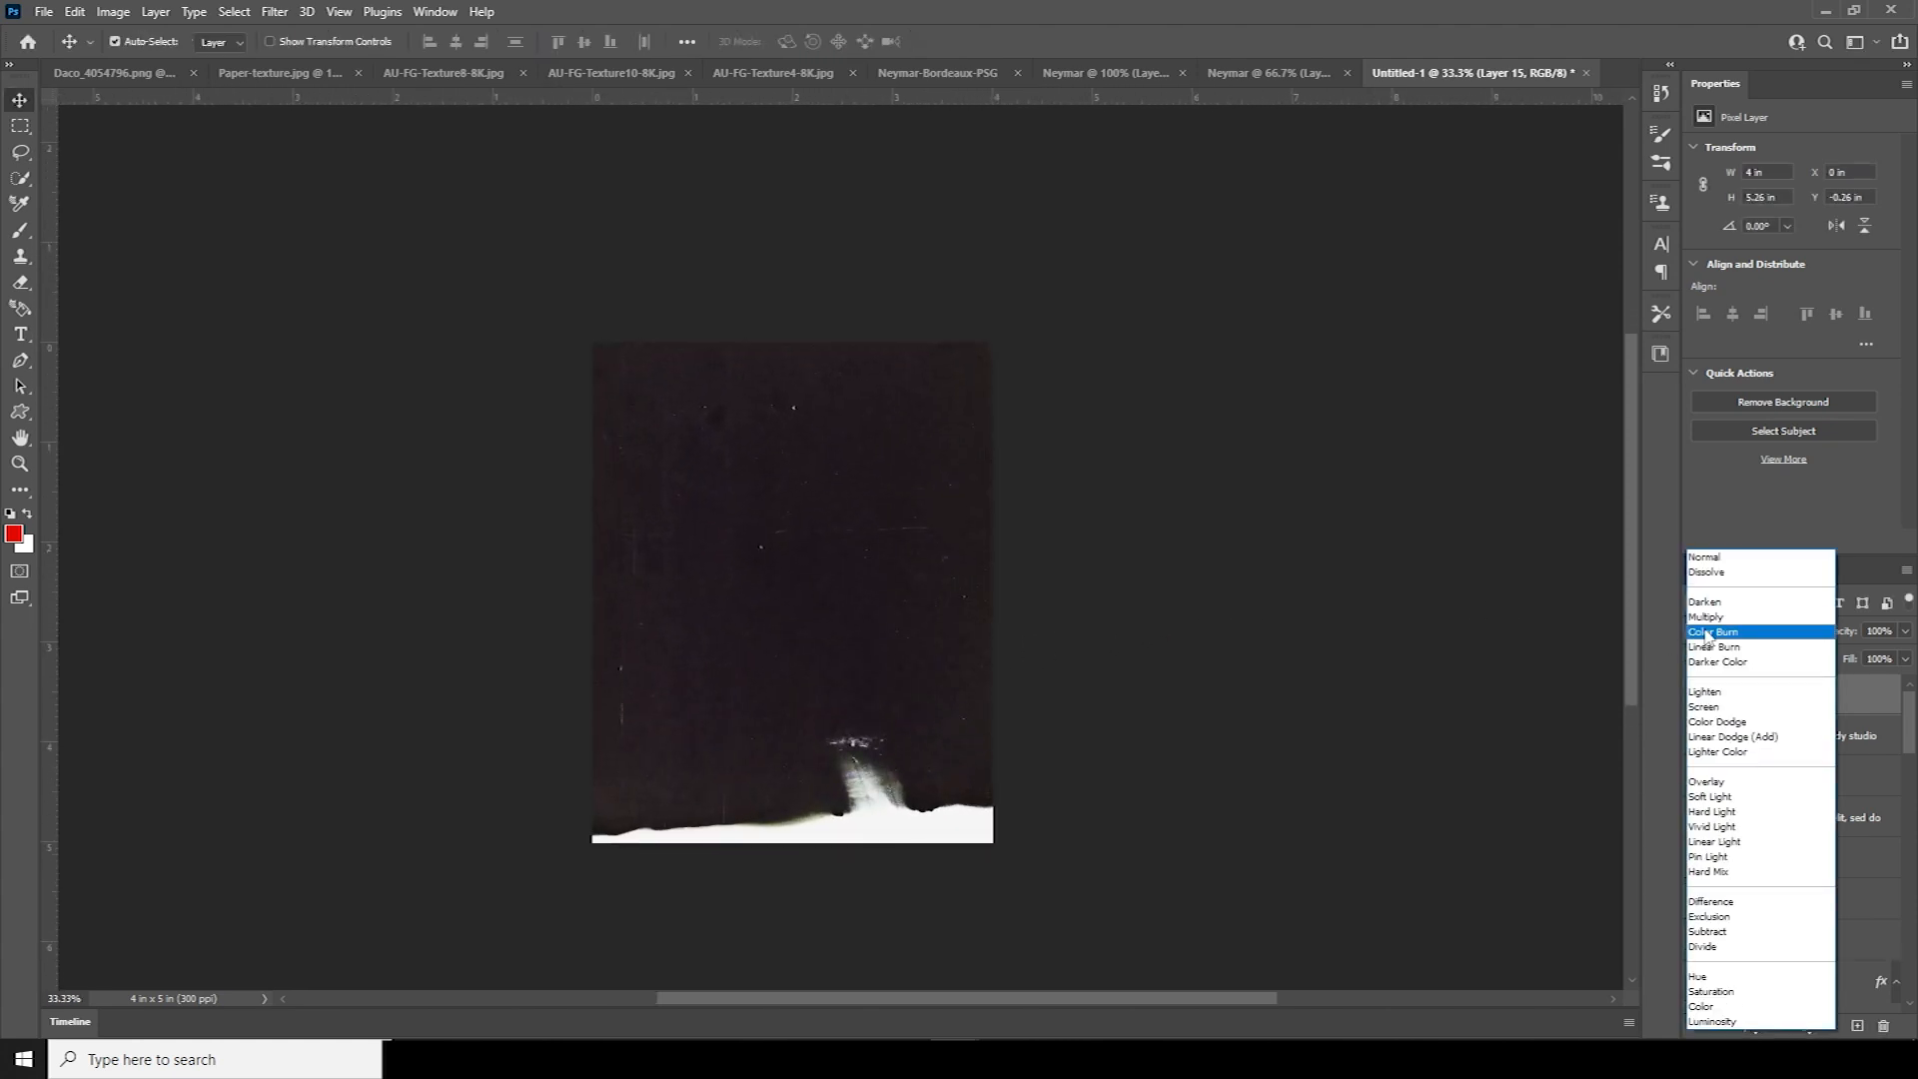
pyautogui.click(1703, 706)
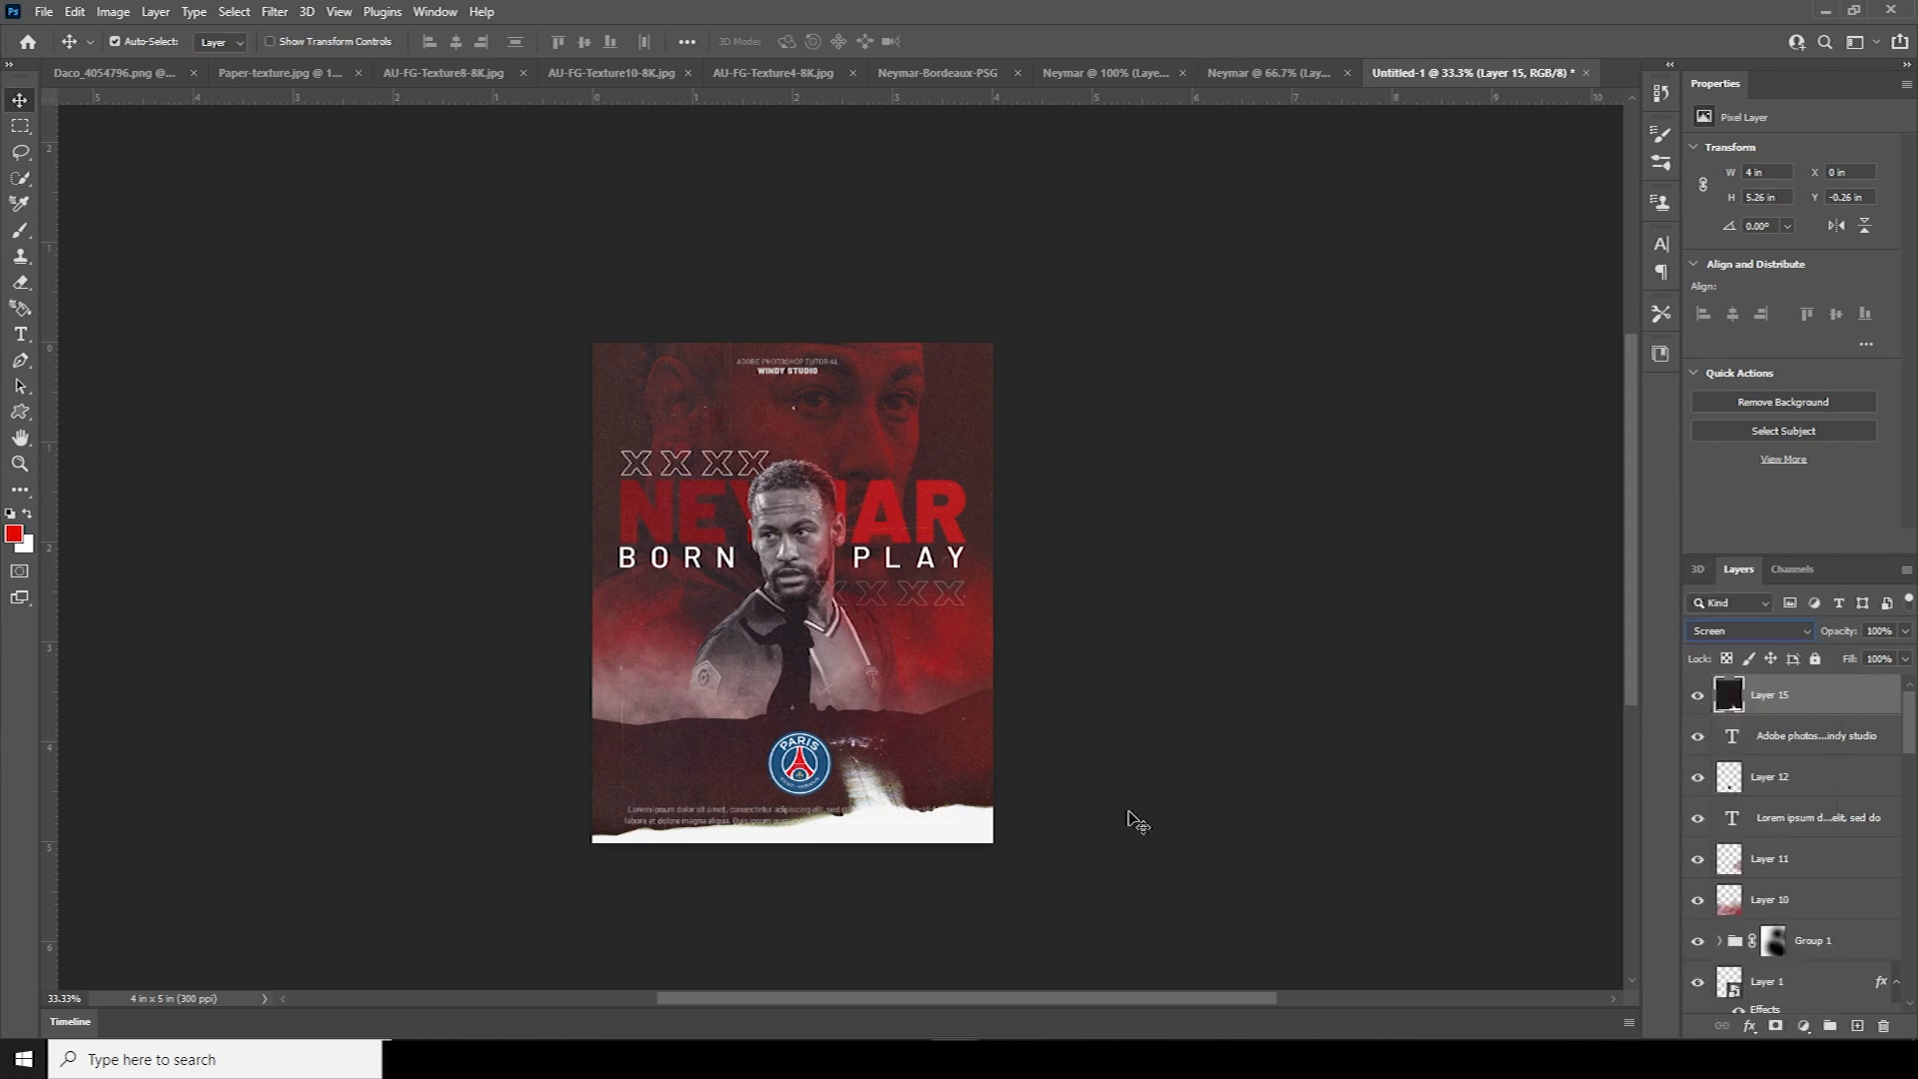
pyautogui.hotkey('ctrl', 't')
pyautogui.moveTo(793, 845); pyautogui.dragTo(801, 904)
pyautogui.press('Return')
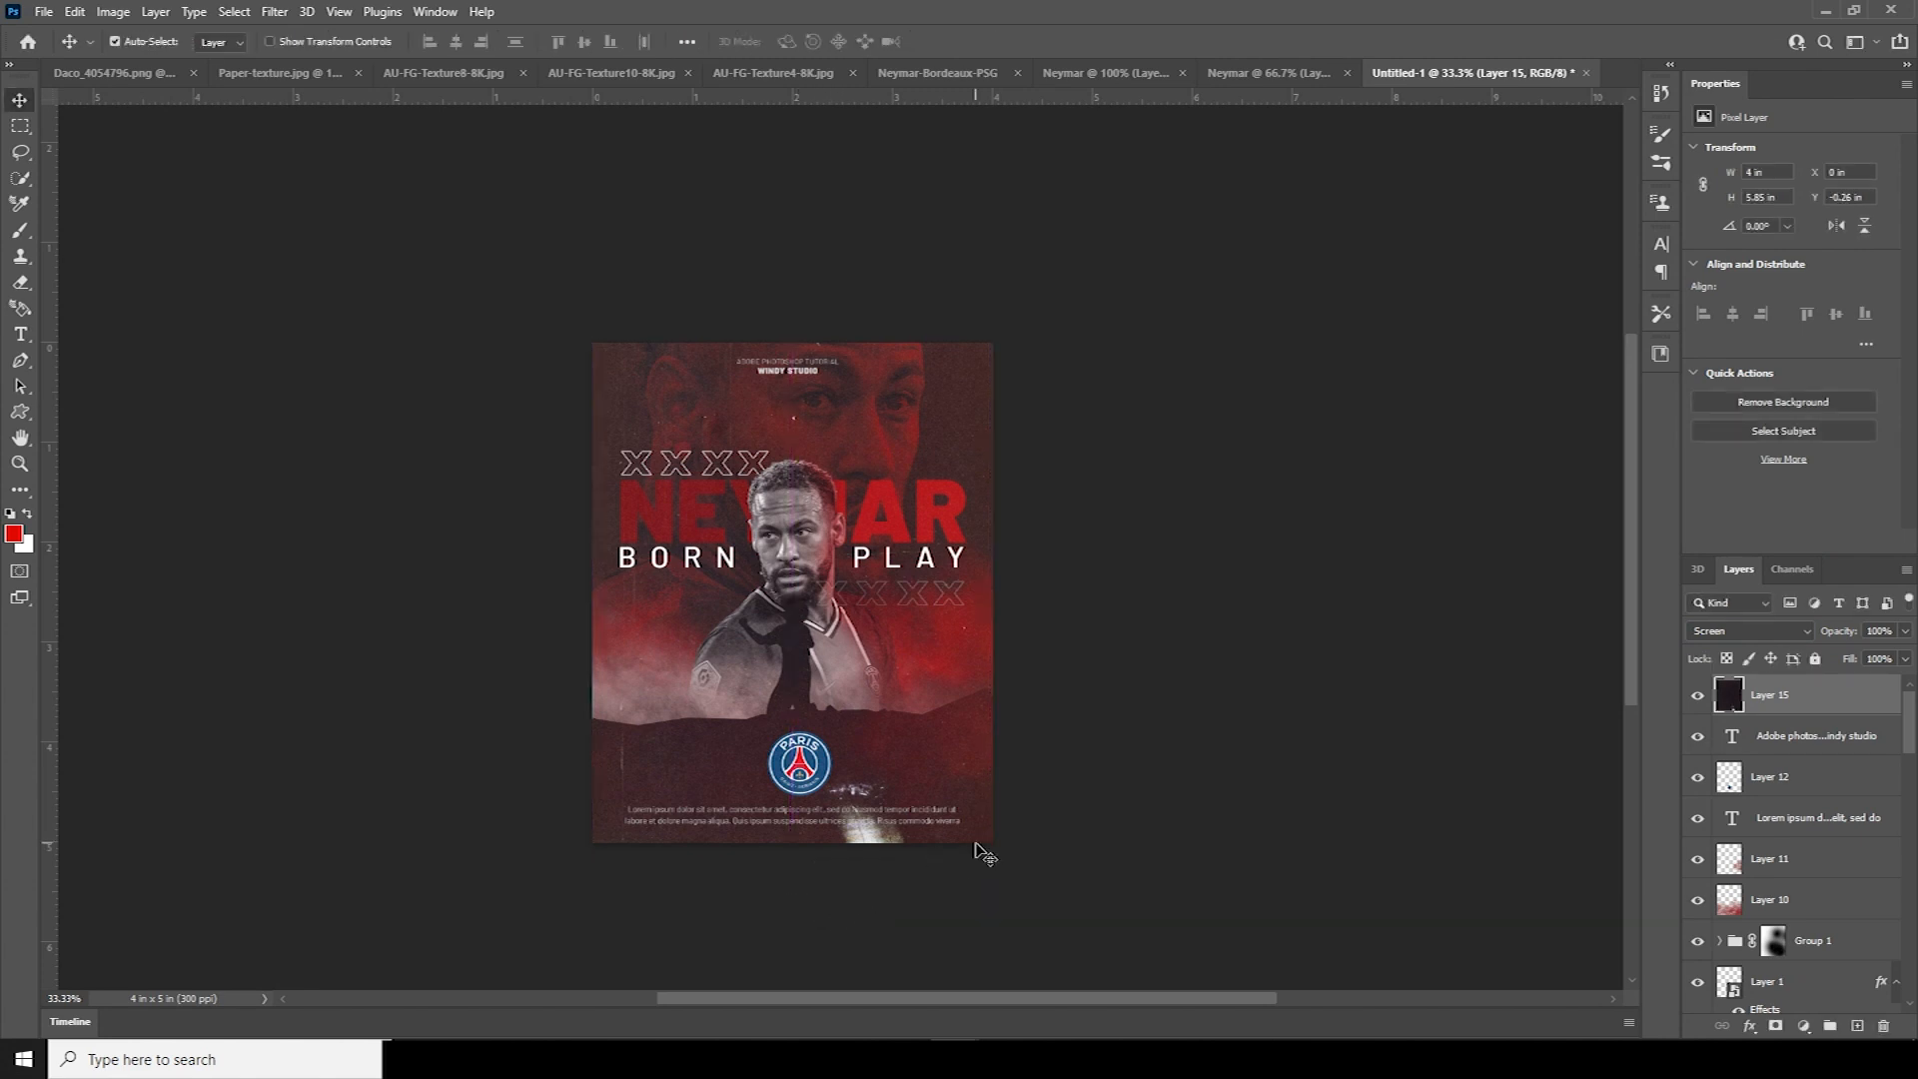
# Bring the AU-FG-Texture8-8K texture into the poster as a new layer in Multiply mode
pyautogui.click(282, 74)
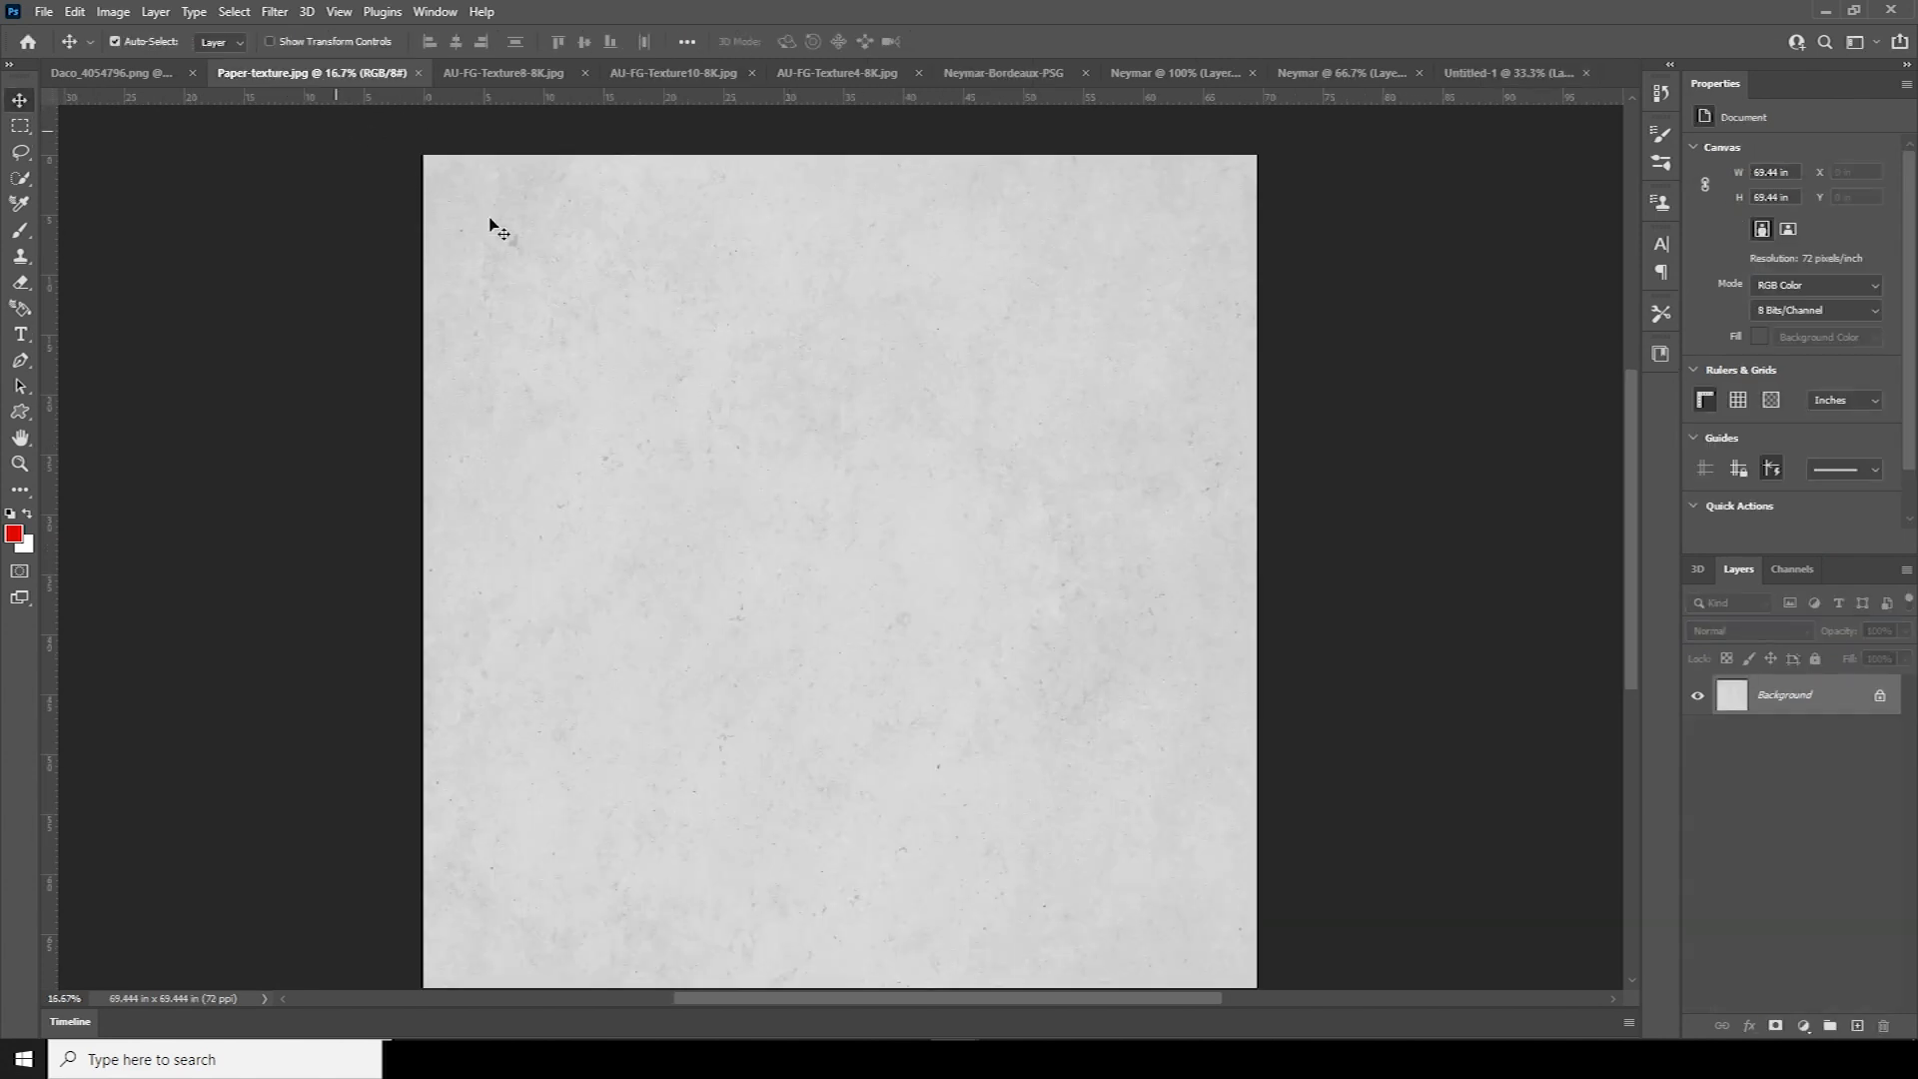
pyautogui.click(505, 73)
pyautogui.moveTo(728, 318); pyautogui.dragTo(1482, 68)
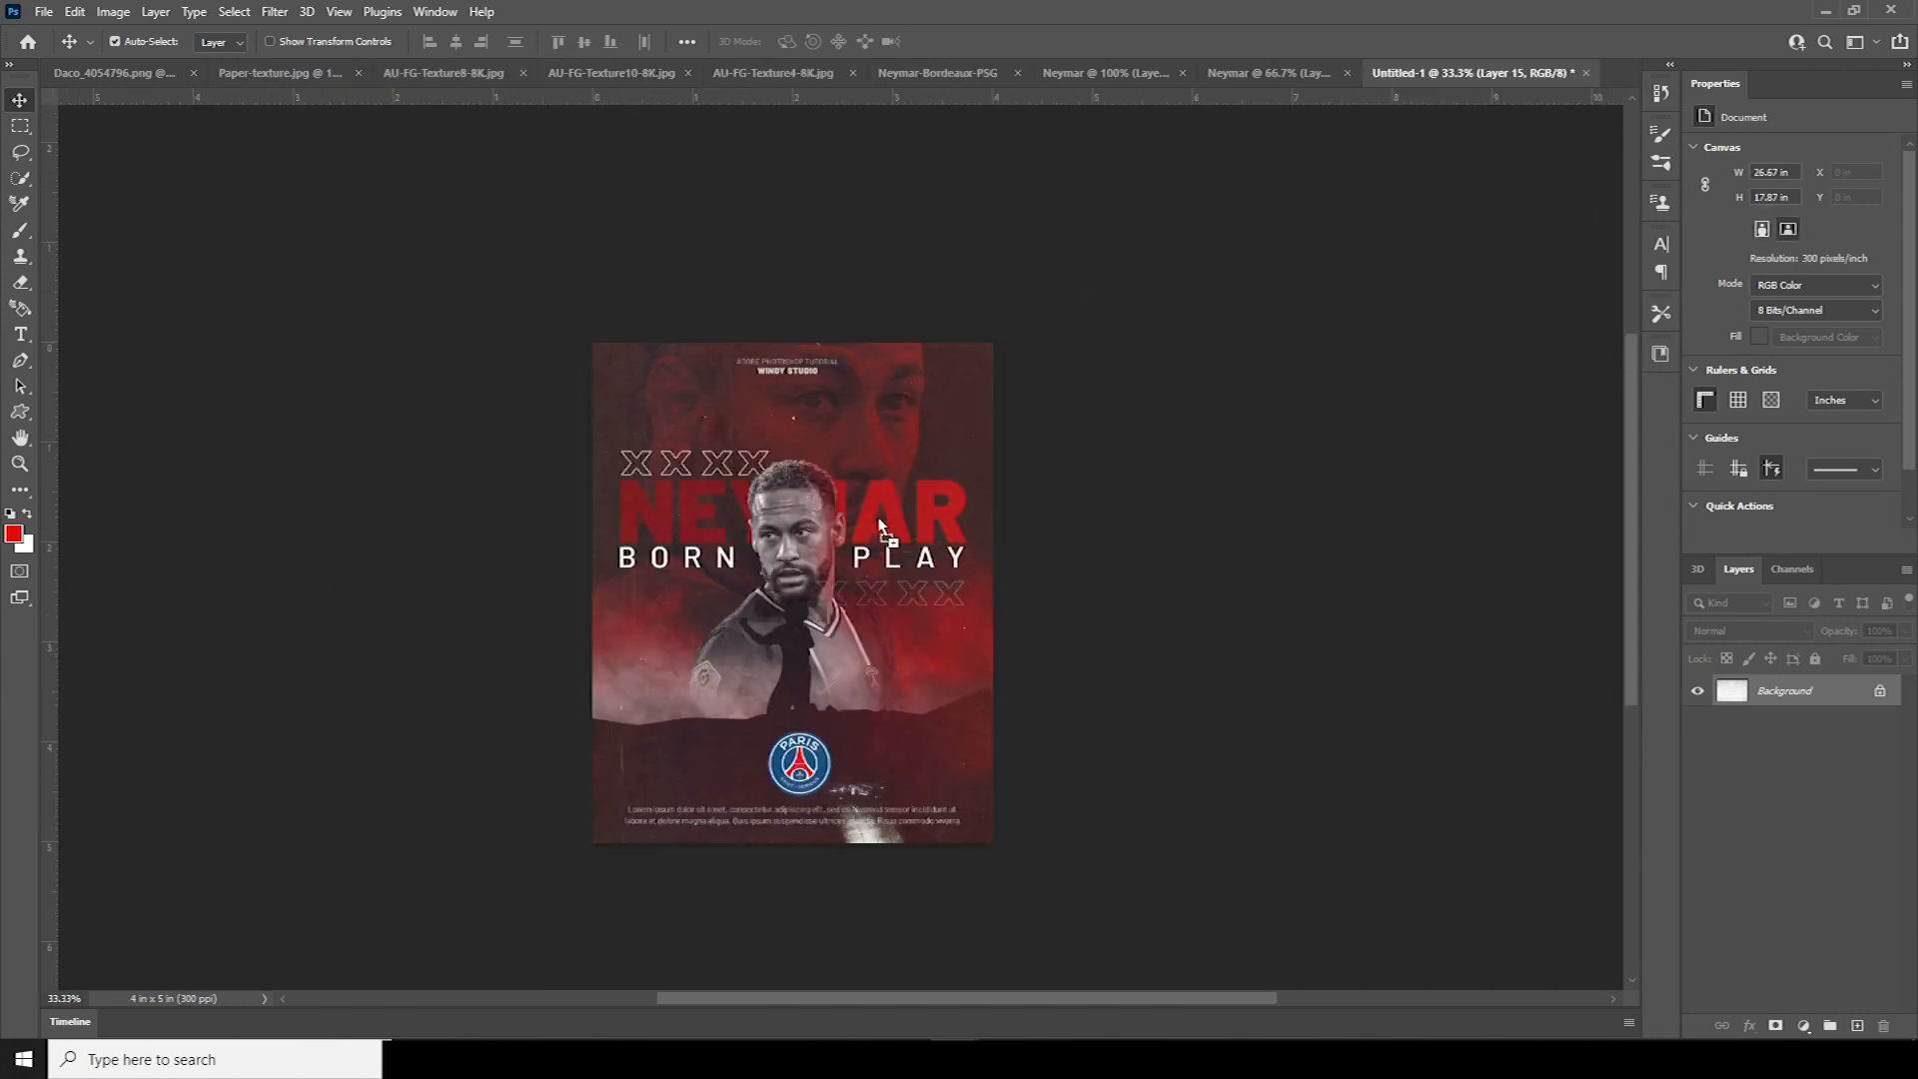
pyautogui.moveTo(880, 520); pyautogui.dragTo(857, 593)
pyautogui.click(1748, 630)
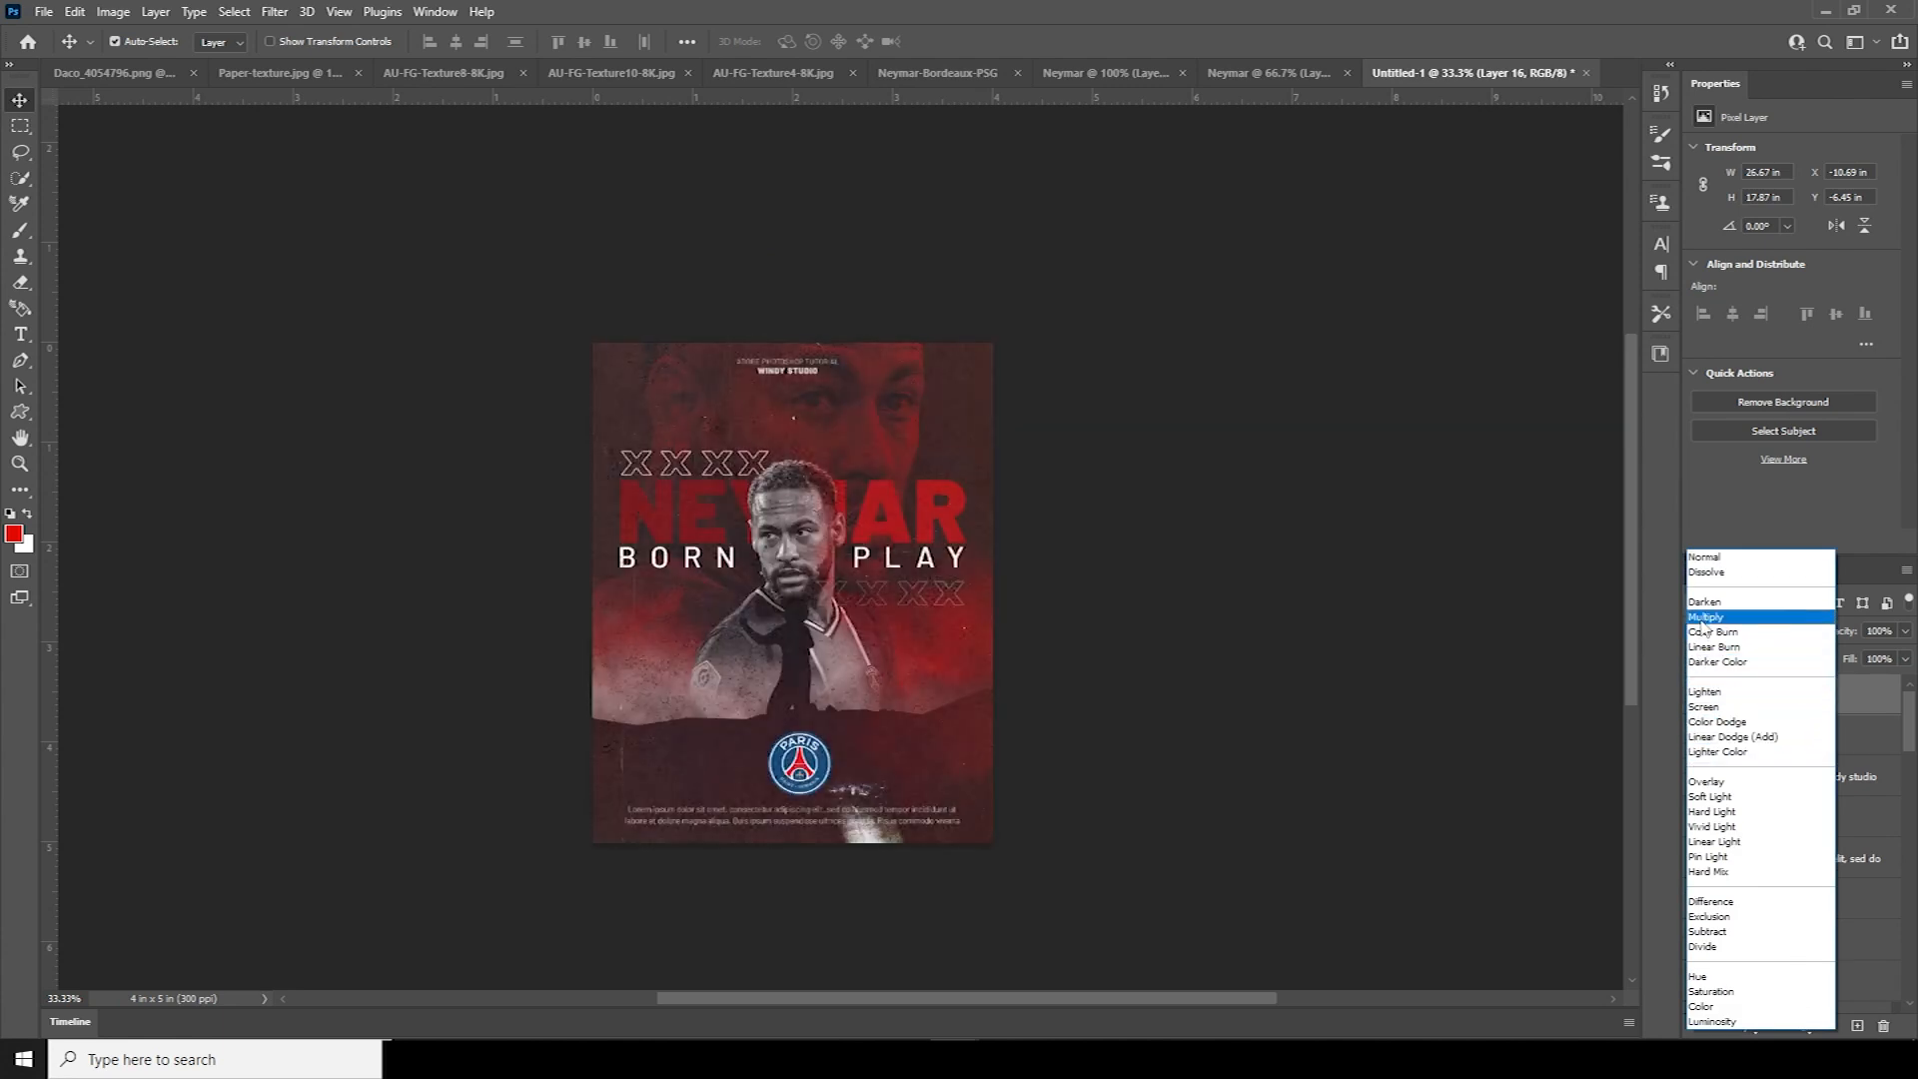
pyautogui.click(1701, 617)
# Rotate the texture -90° and stretch it past every poster edge
pyautogui.hotkey('ctrl', 't')
pyautogui.hotkey('ctrl', '-')
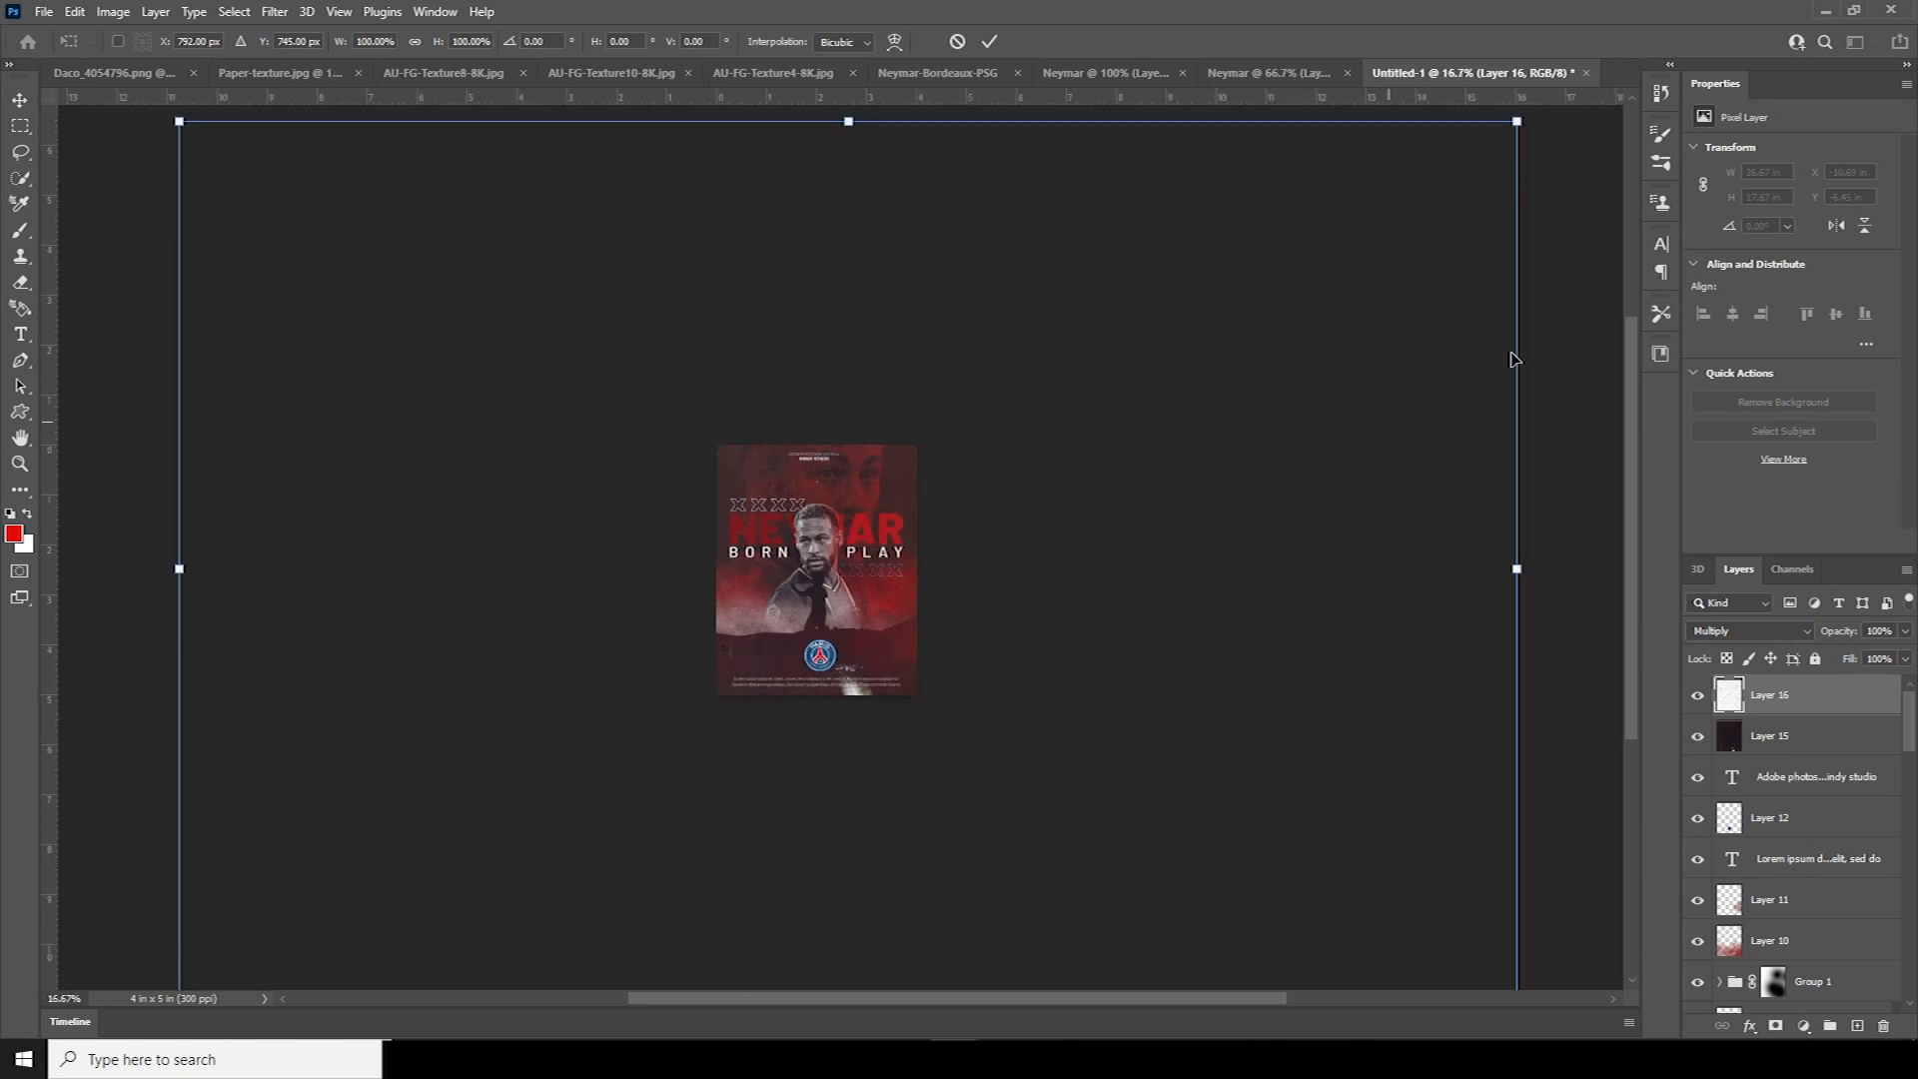
pyautogui.moveTo(1518, 112); pyautogui.dragTo(979, 476)
pyautogui.moveTo(1099, 446); pyautogui.dragTo(761, 432)
pyautogui.moveTo(856, 596); pyautogui.dragTo(824, 607)
pyautogui.moveTo(915, 698); pyautogui.dragTo(915, 704)
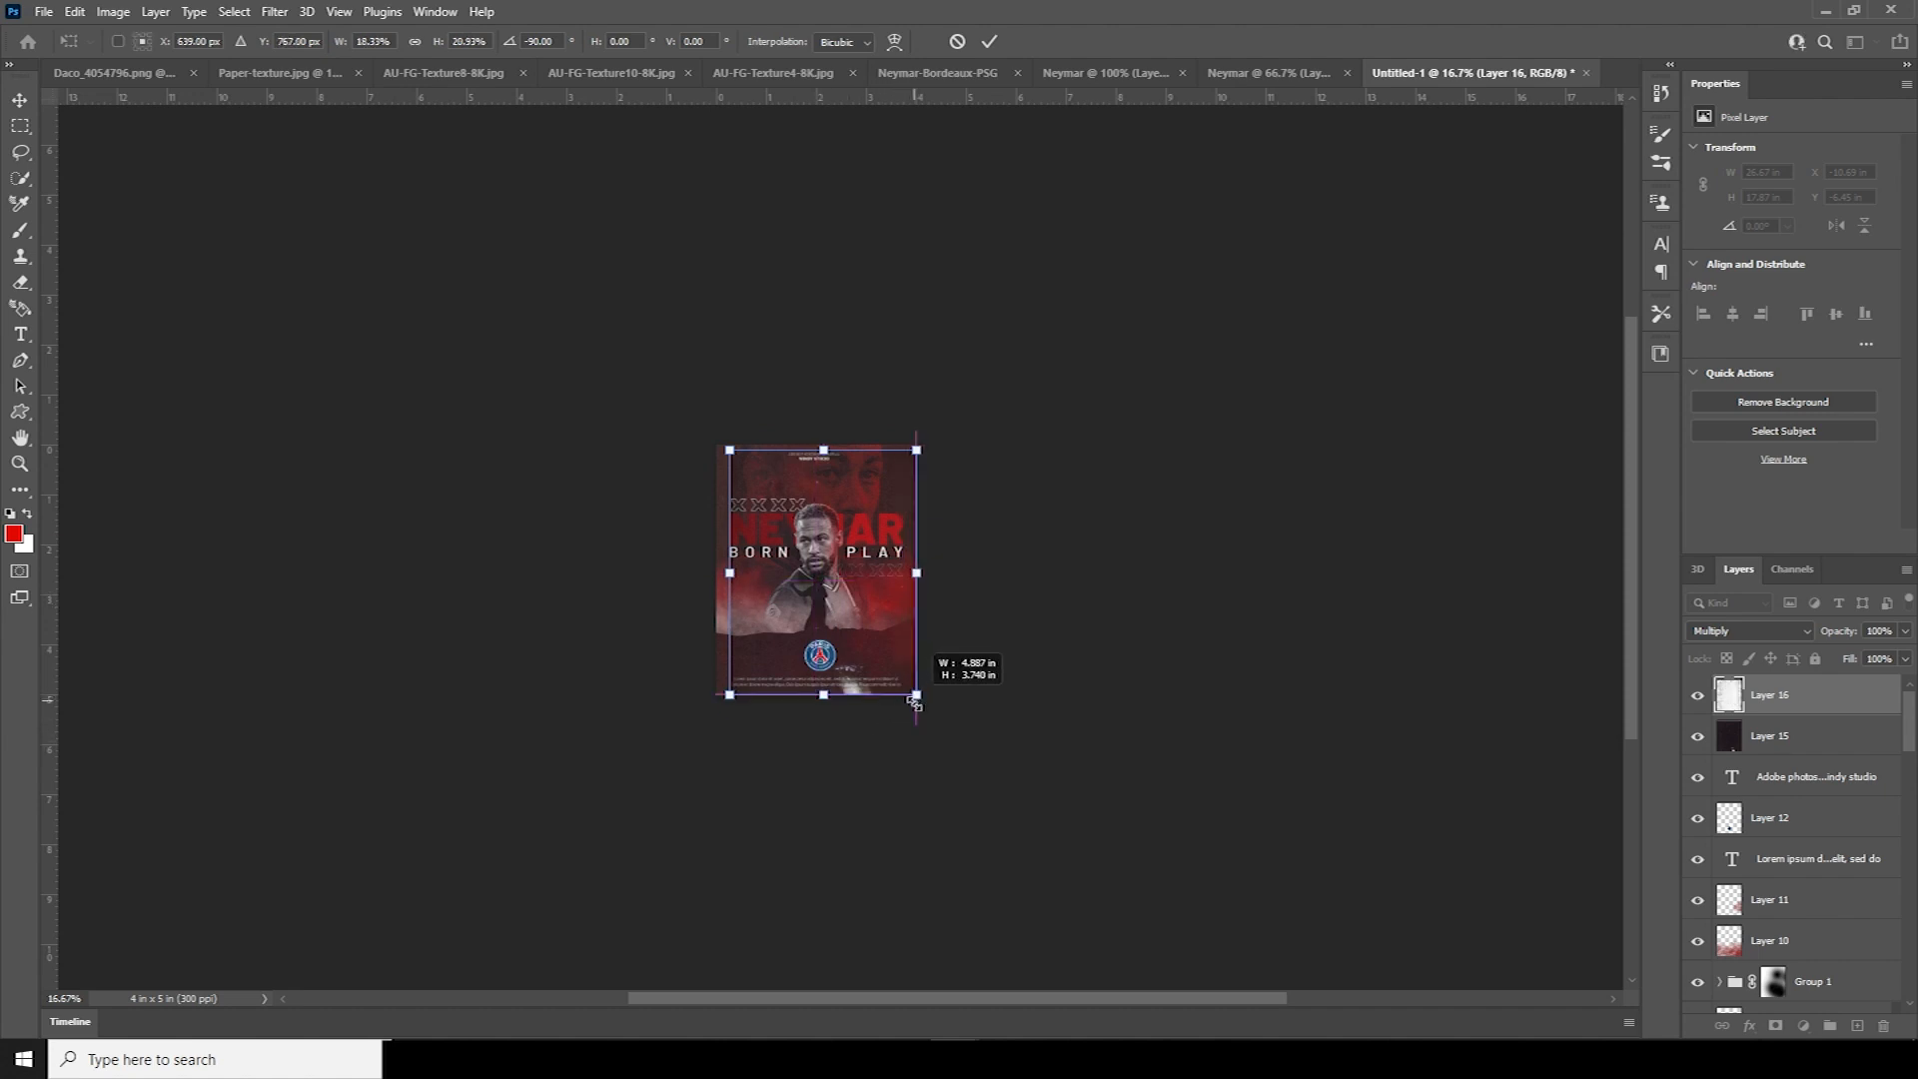
pyautogui.moveTo(734, 580); pyautogui.dragTo(717, 580)
pyautogui.moveTo(819, 451); pyautogui.dragTo(819, 436)
pyautogui.press('Return')
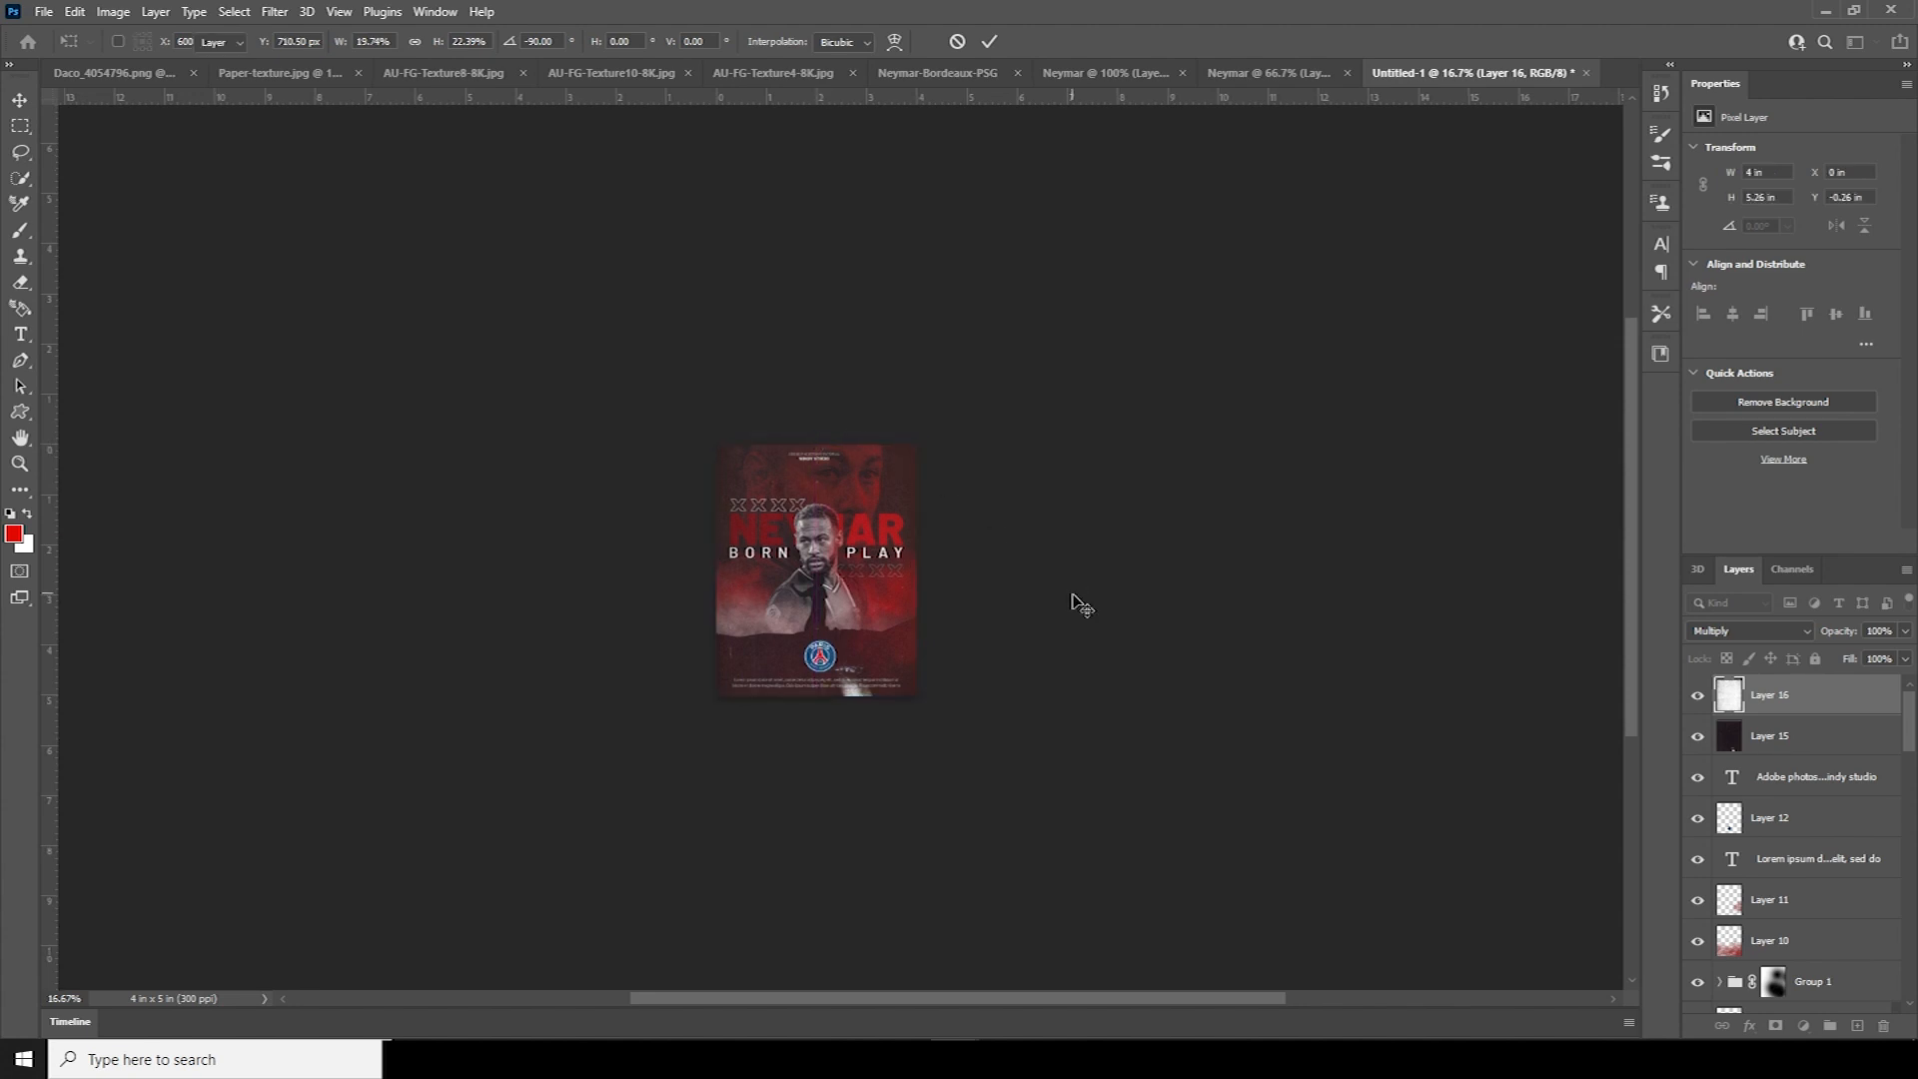
pyautogui.hotkey('ctrl', '+')
pyautogui.hotkey('ctrl', '+')
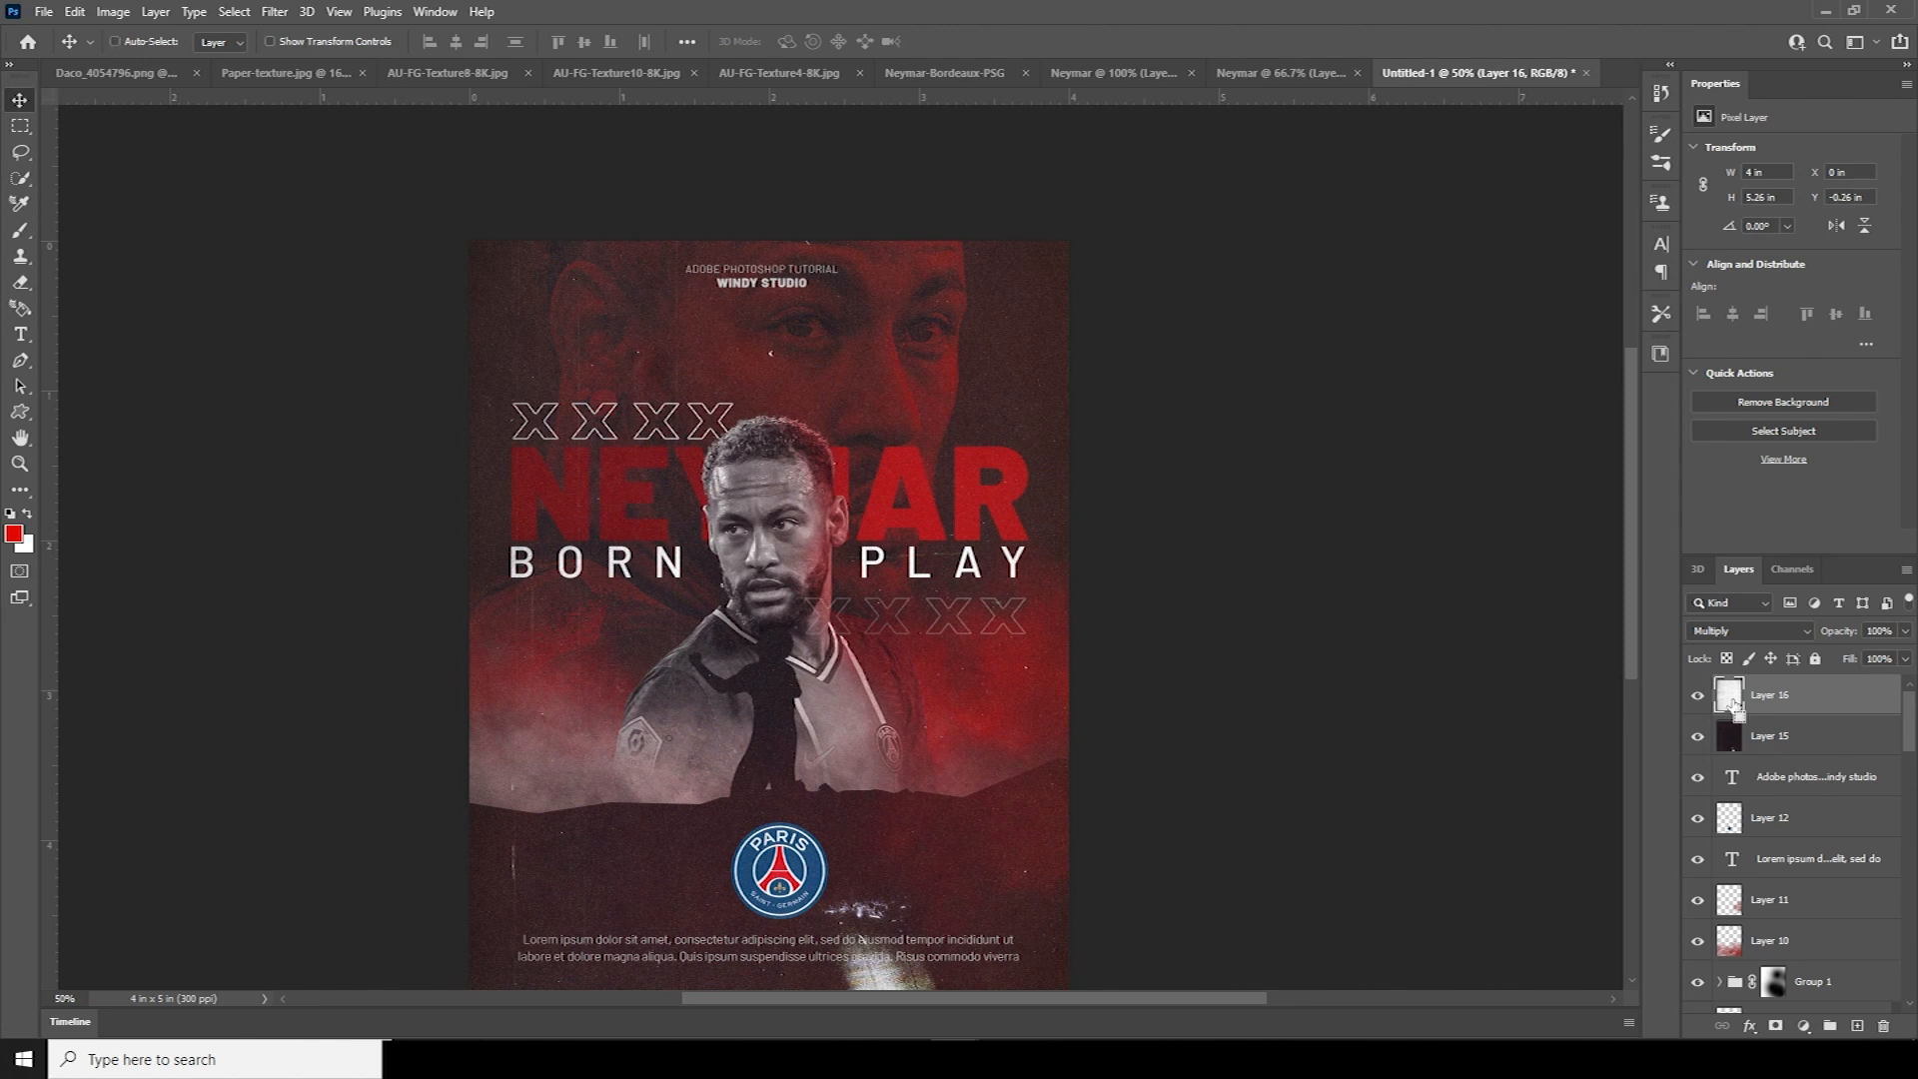
# Stamp a merged poster layer, duplicate it, and apply Diffuse Glow with Glow Amount 11
pyautogui.hotkey('ctrl', 'shift', 'alt', 'e')
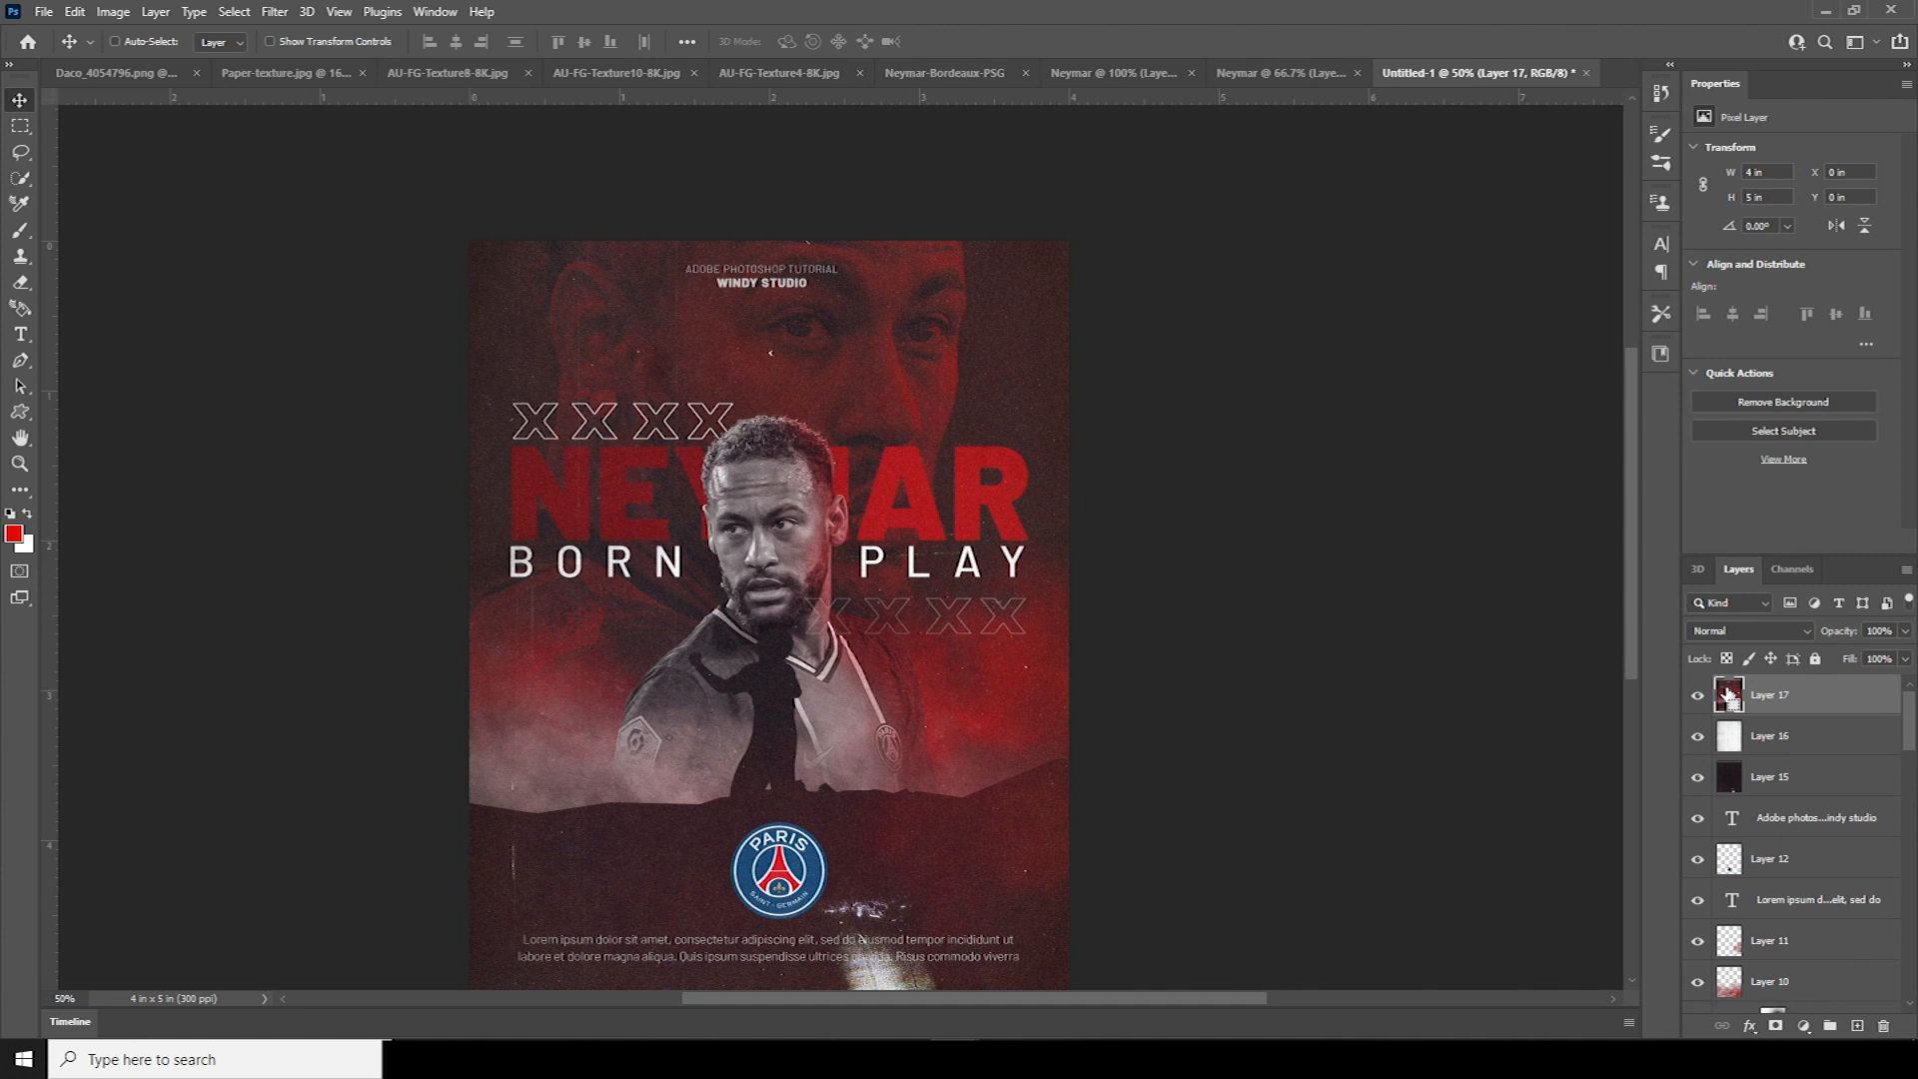
pyautogui.hotkey('ctrl', 'j')
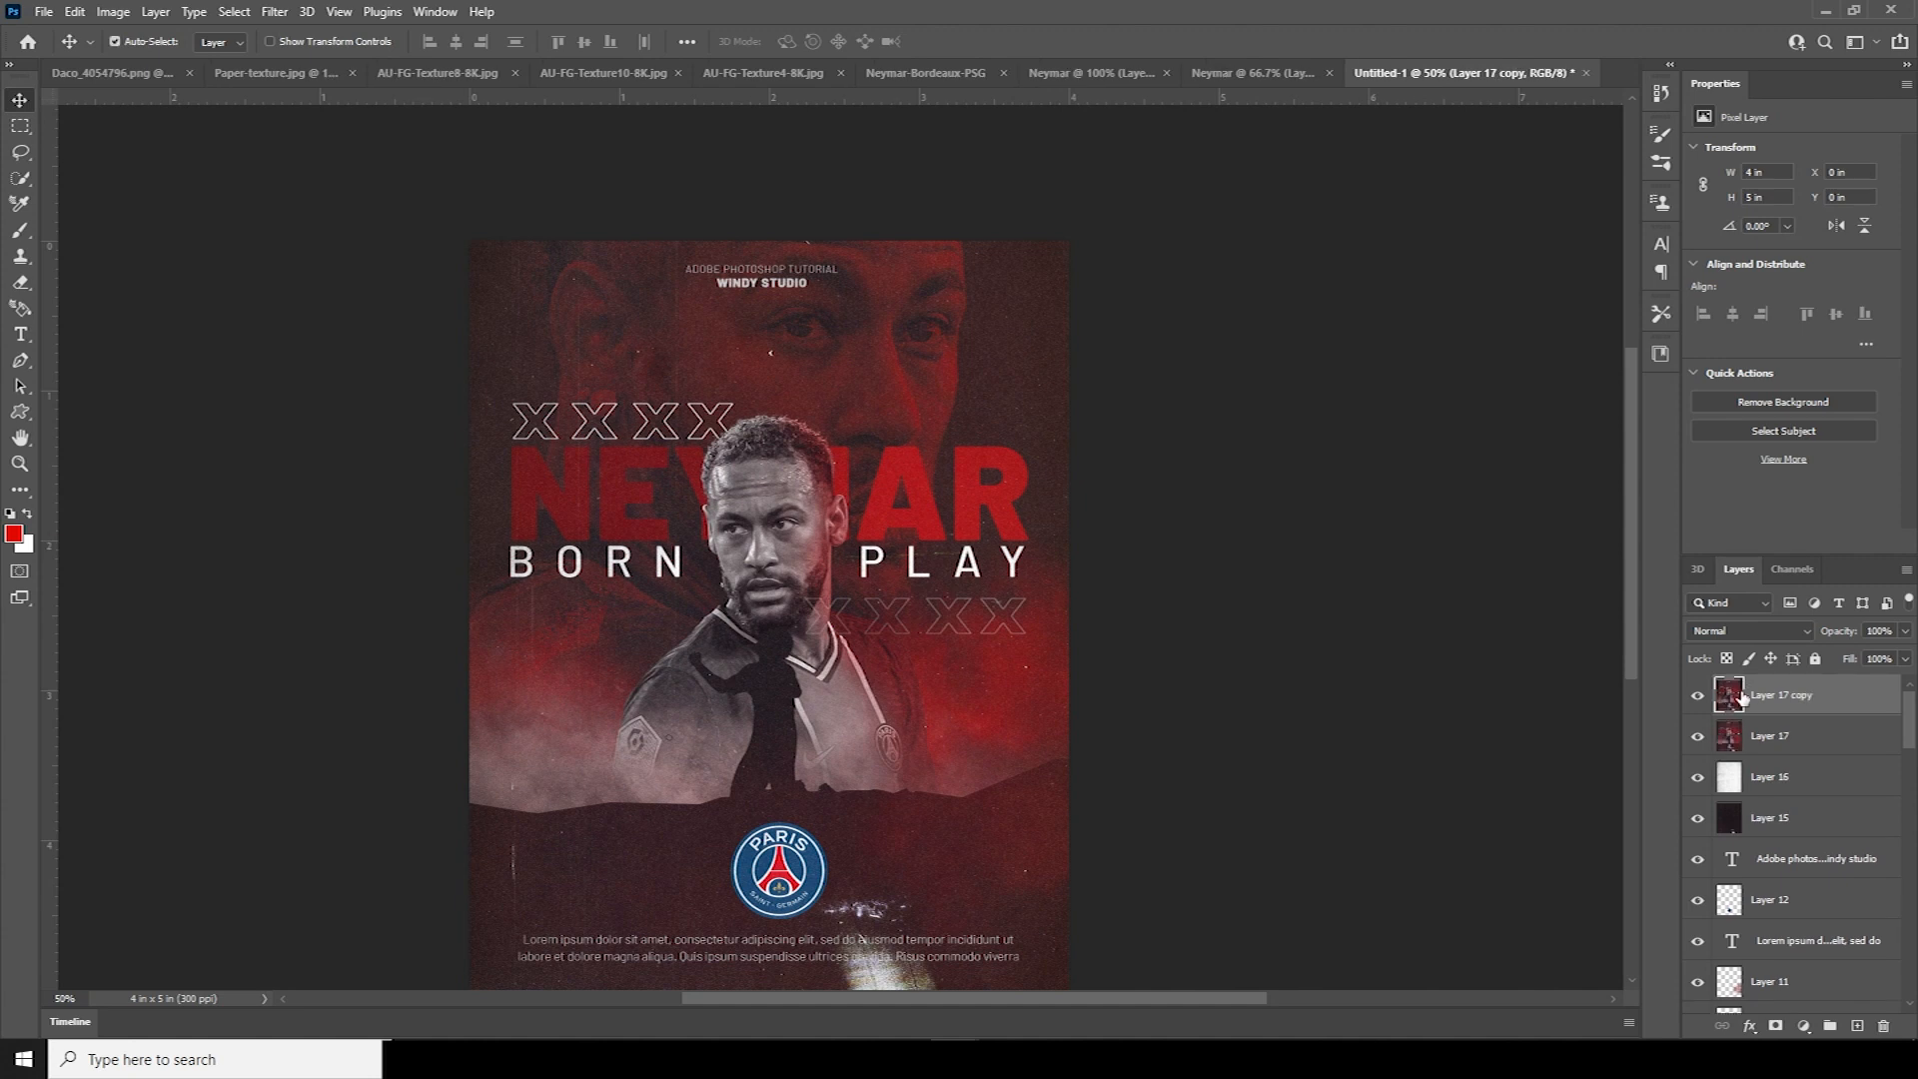
pyautogui.click(276, 11)
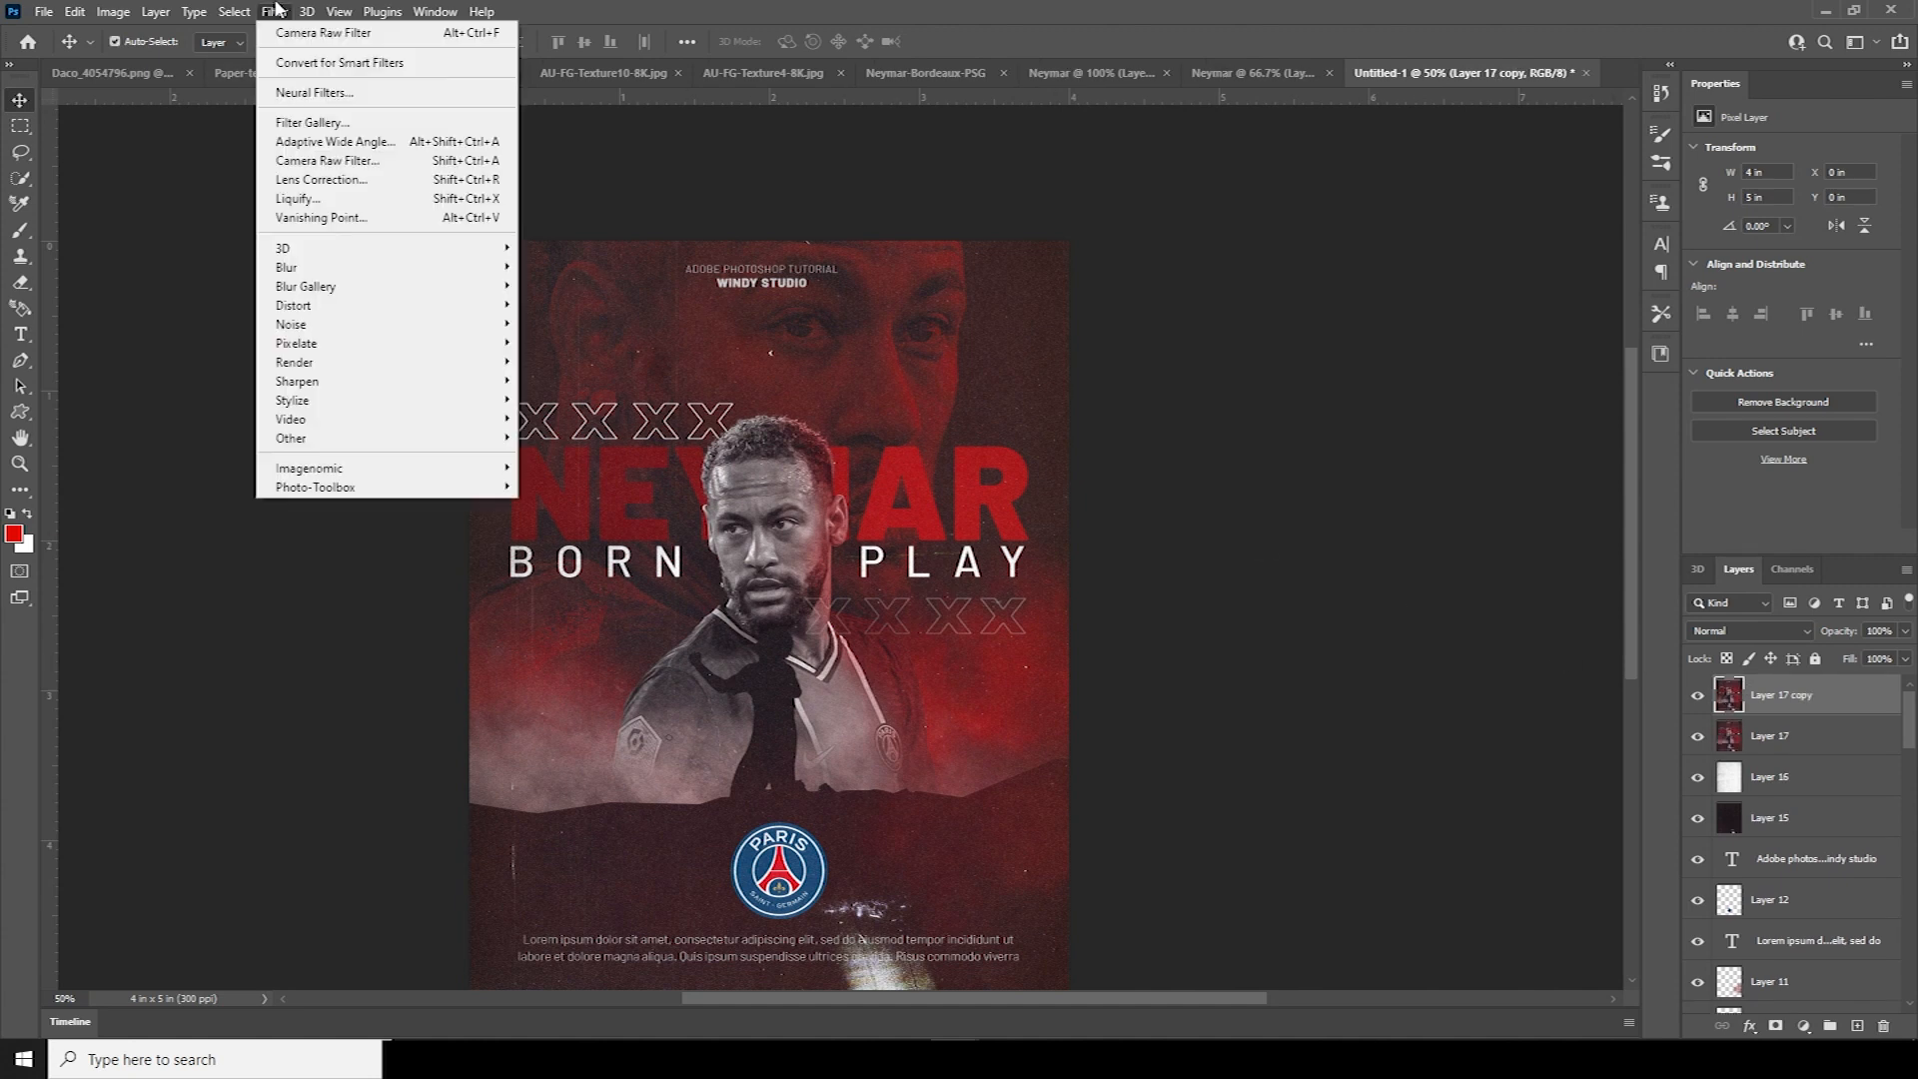
pyautogui.click(330, 122)
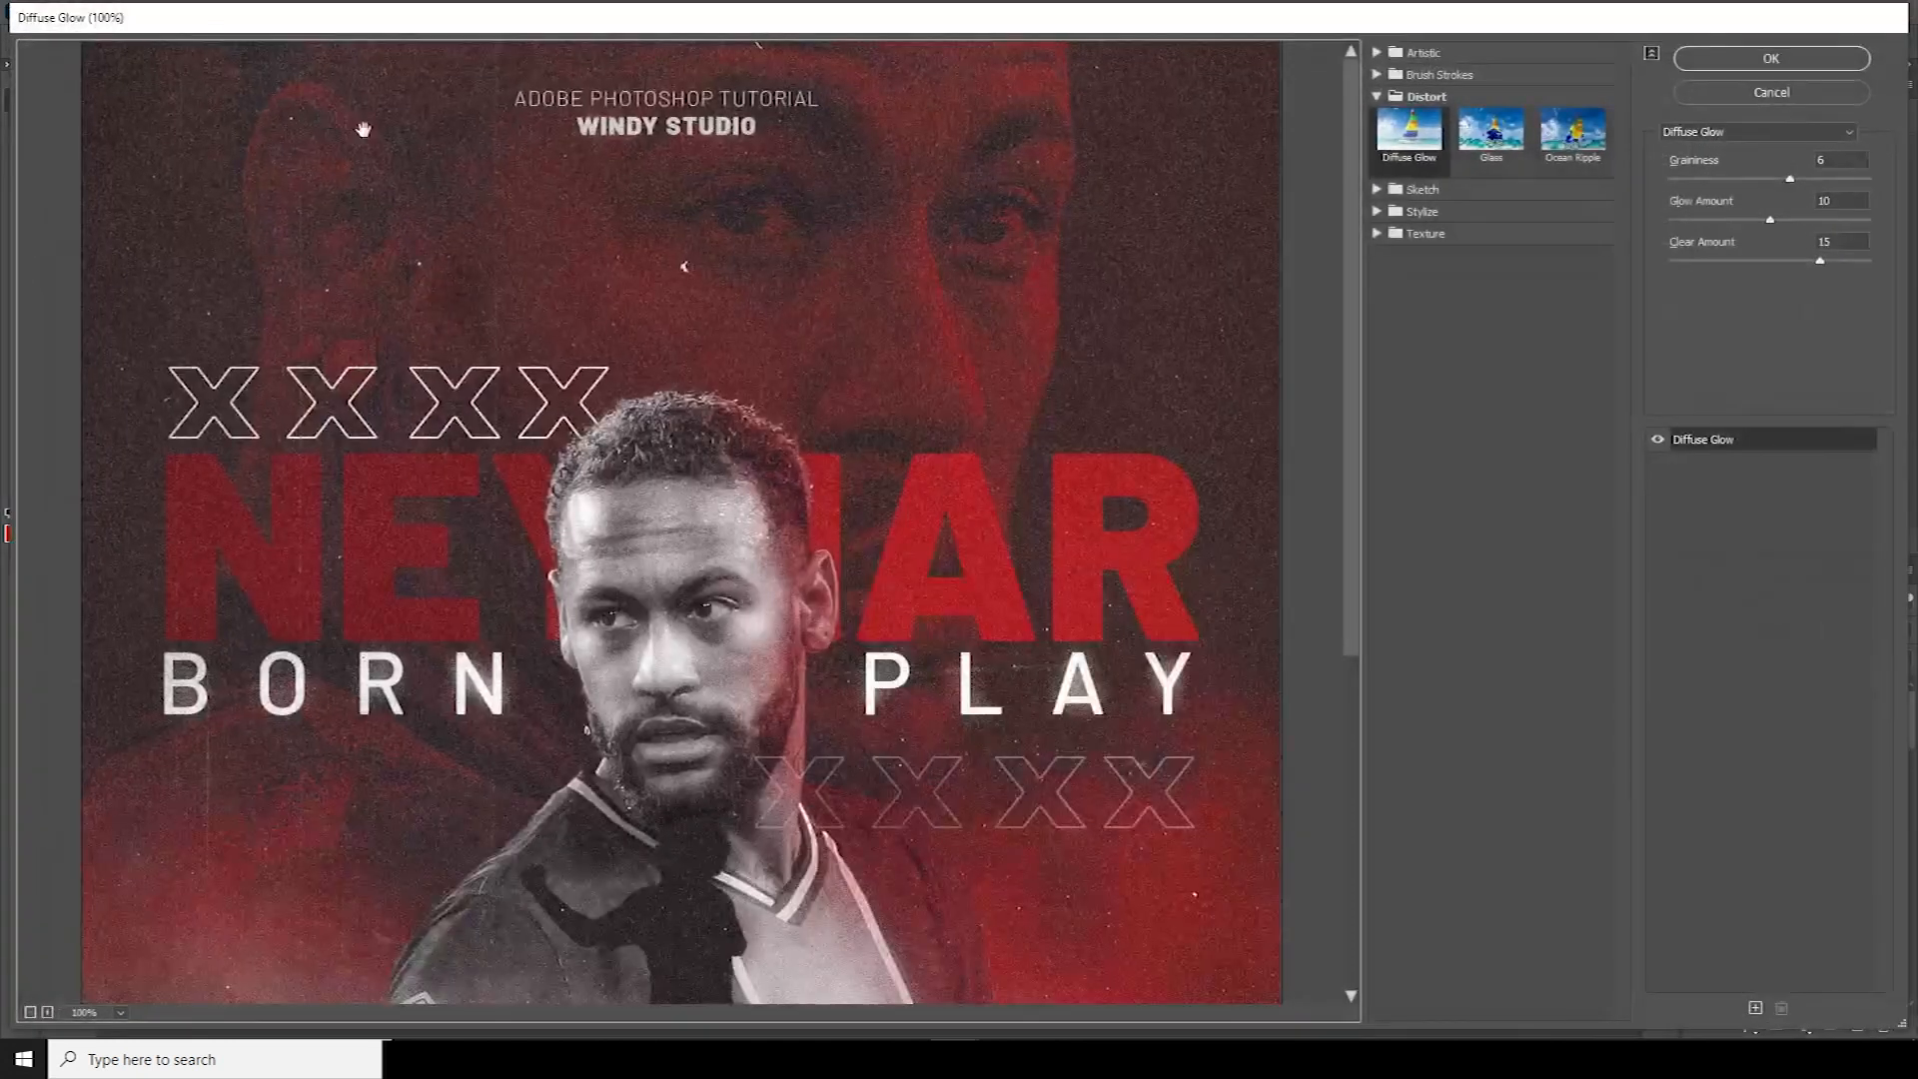
pyautogui.click(1419, 139)
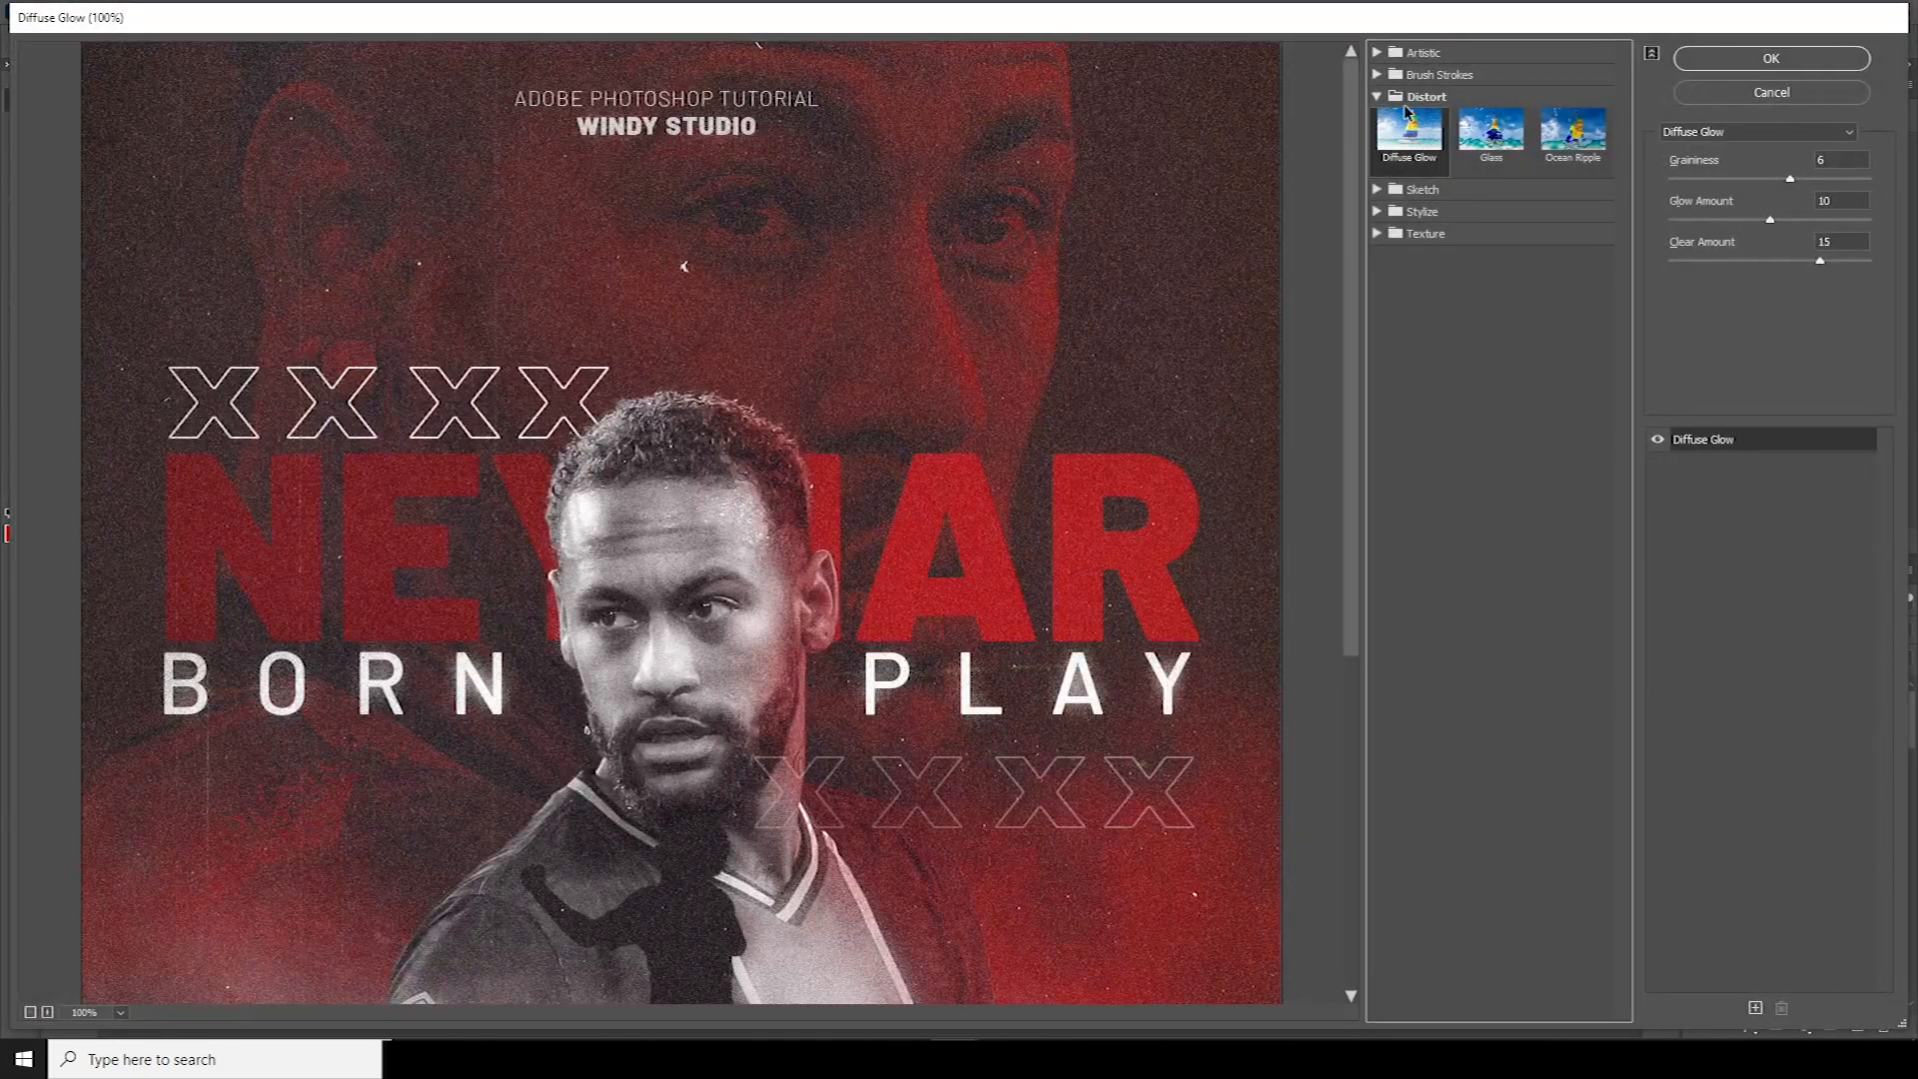
pyautogui.keyDown('alt'); pyautogui.click(859, 498); pyautogui.keyUp('alt')
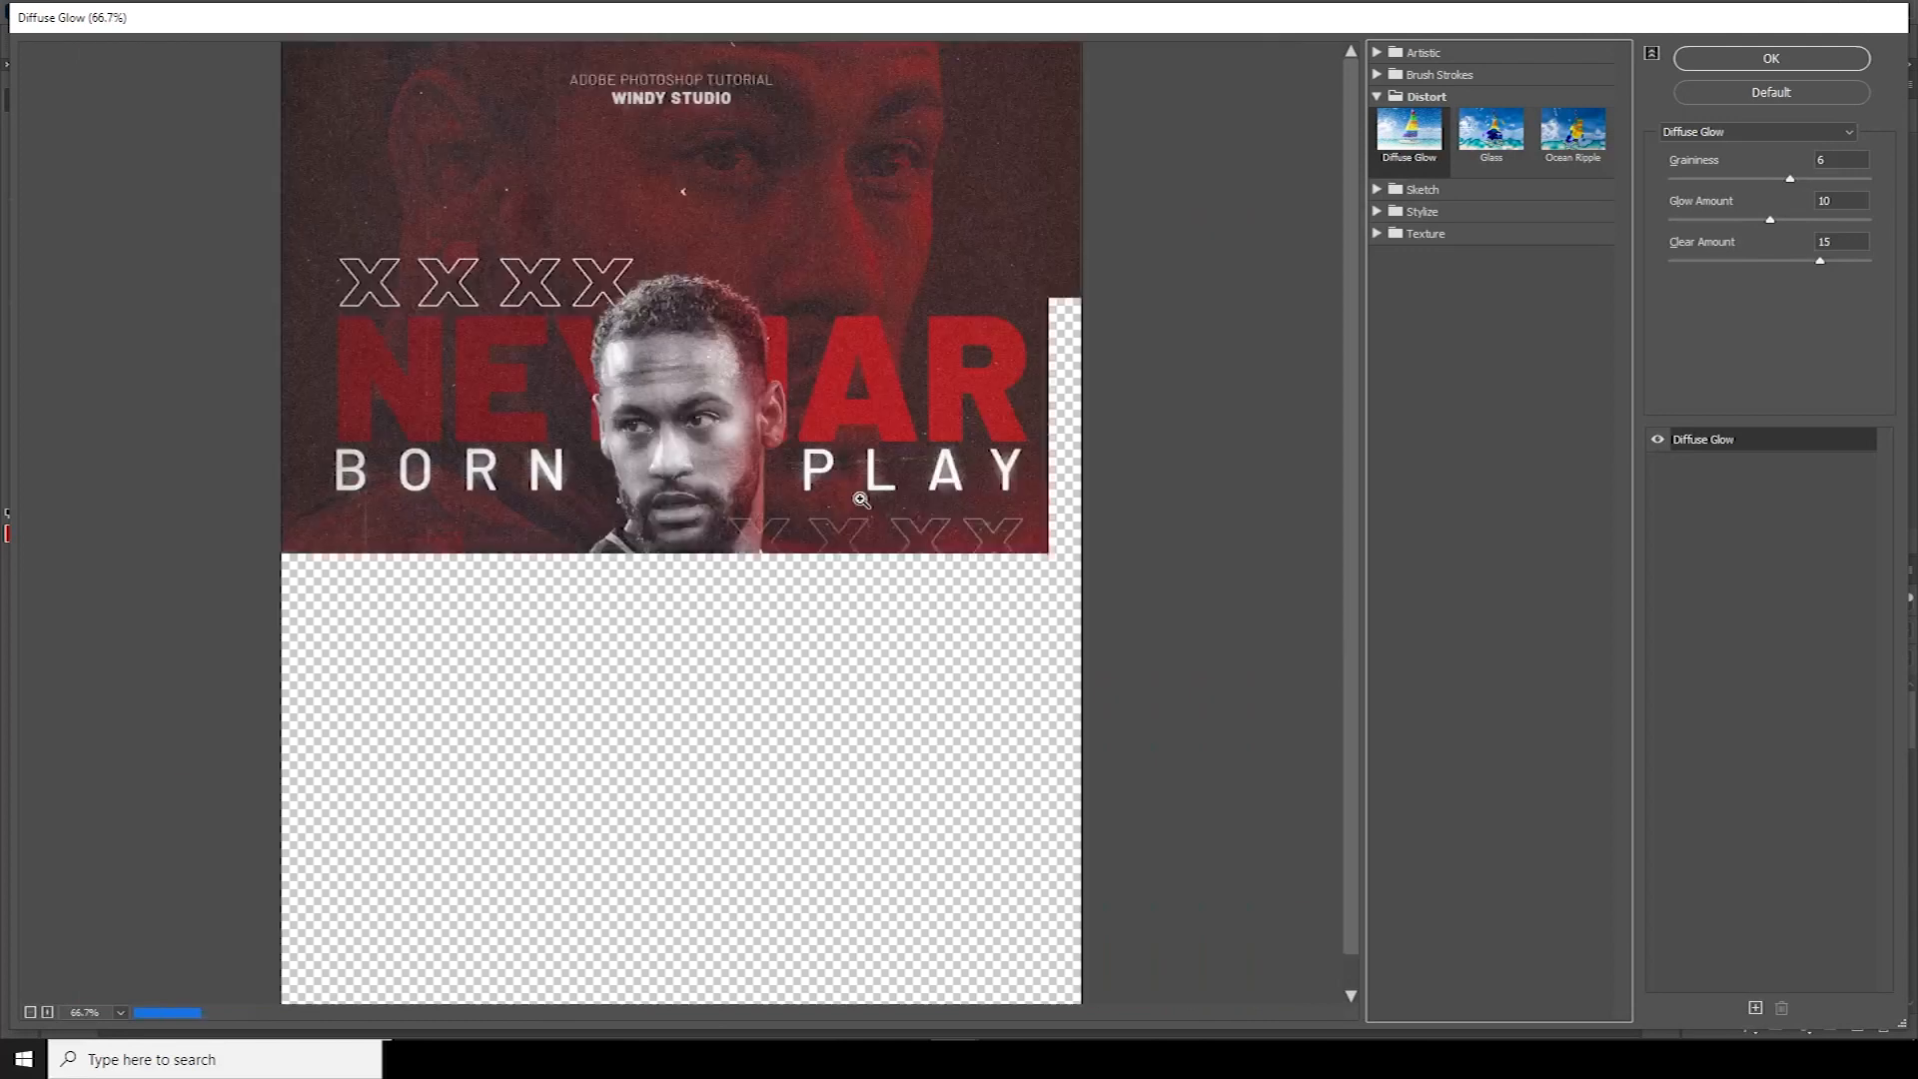
pyautogui.click(859, 499)
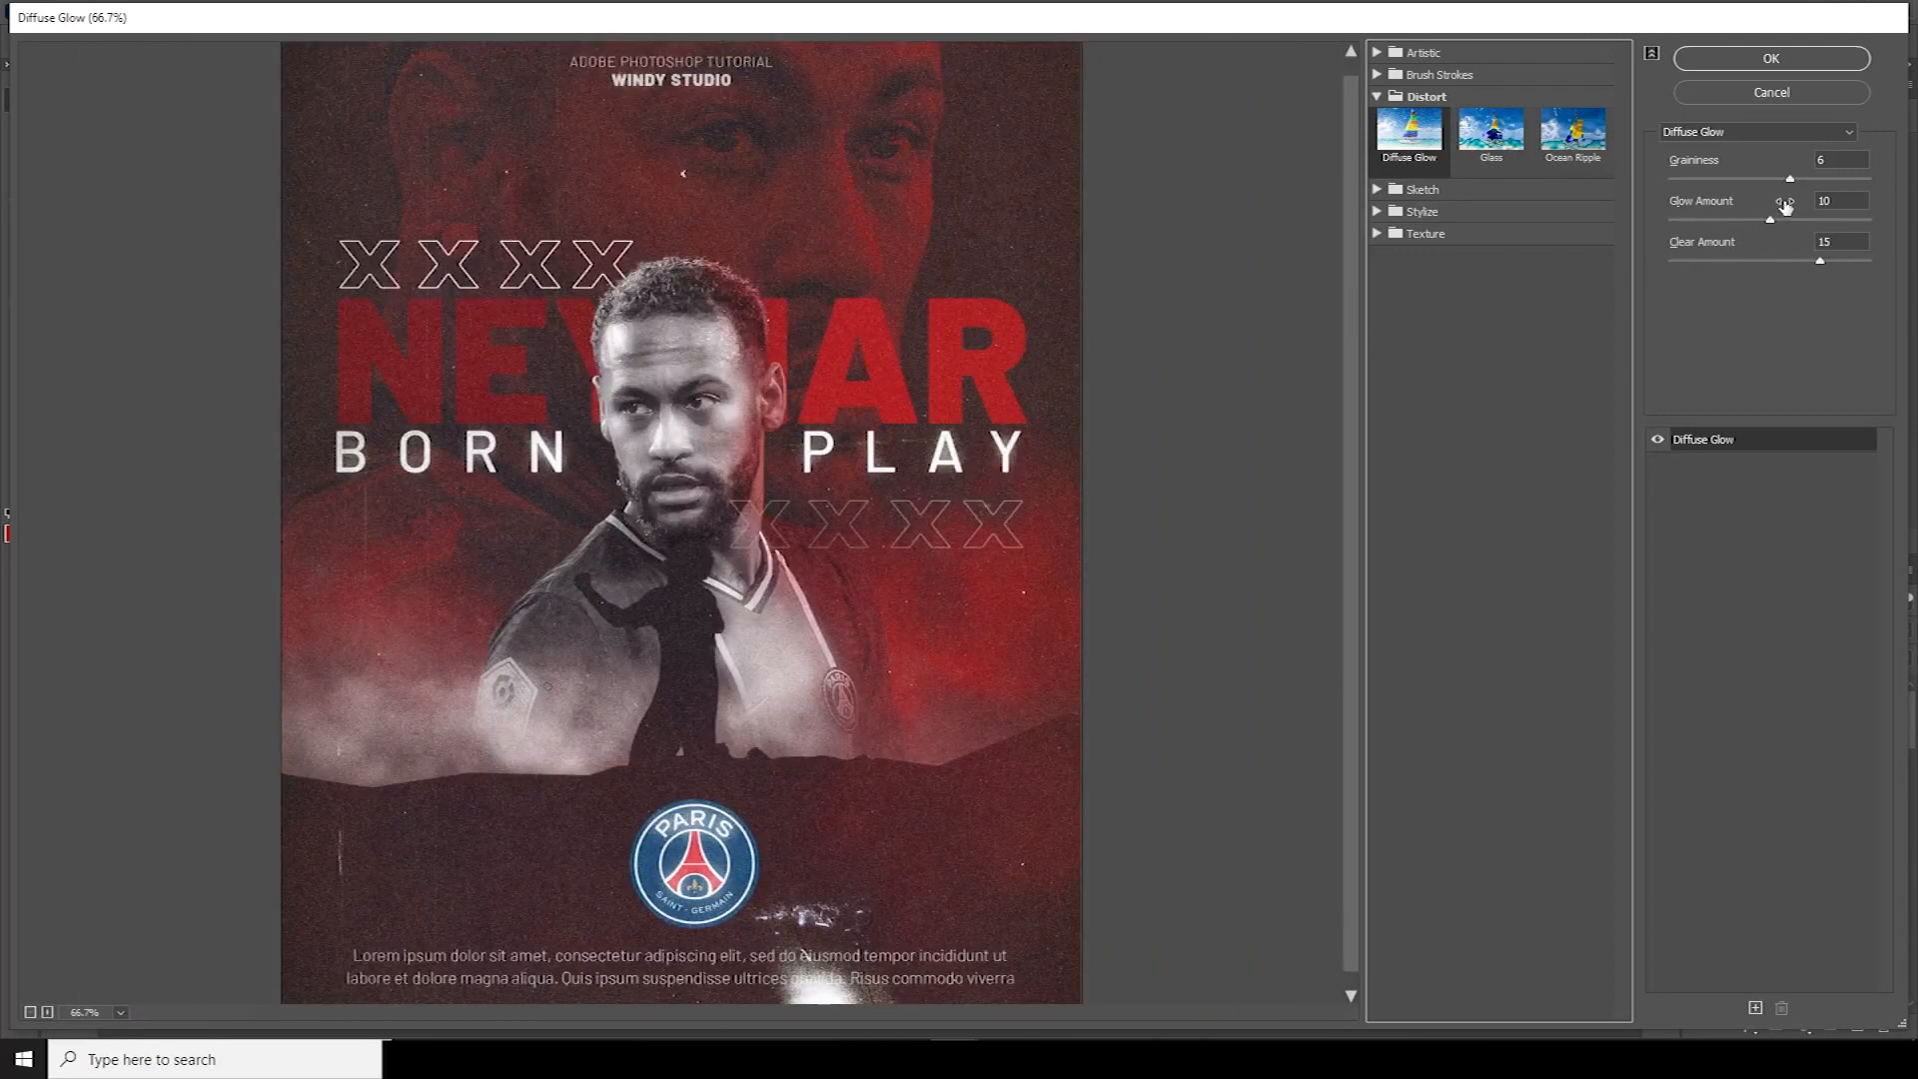
pyautogui.click(1772, 219)
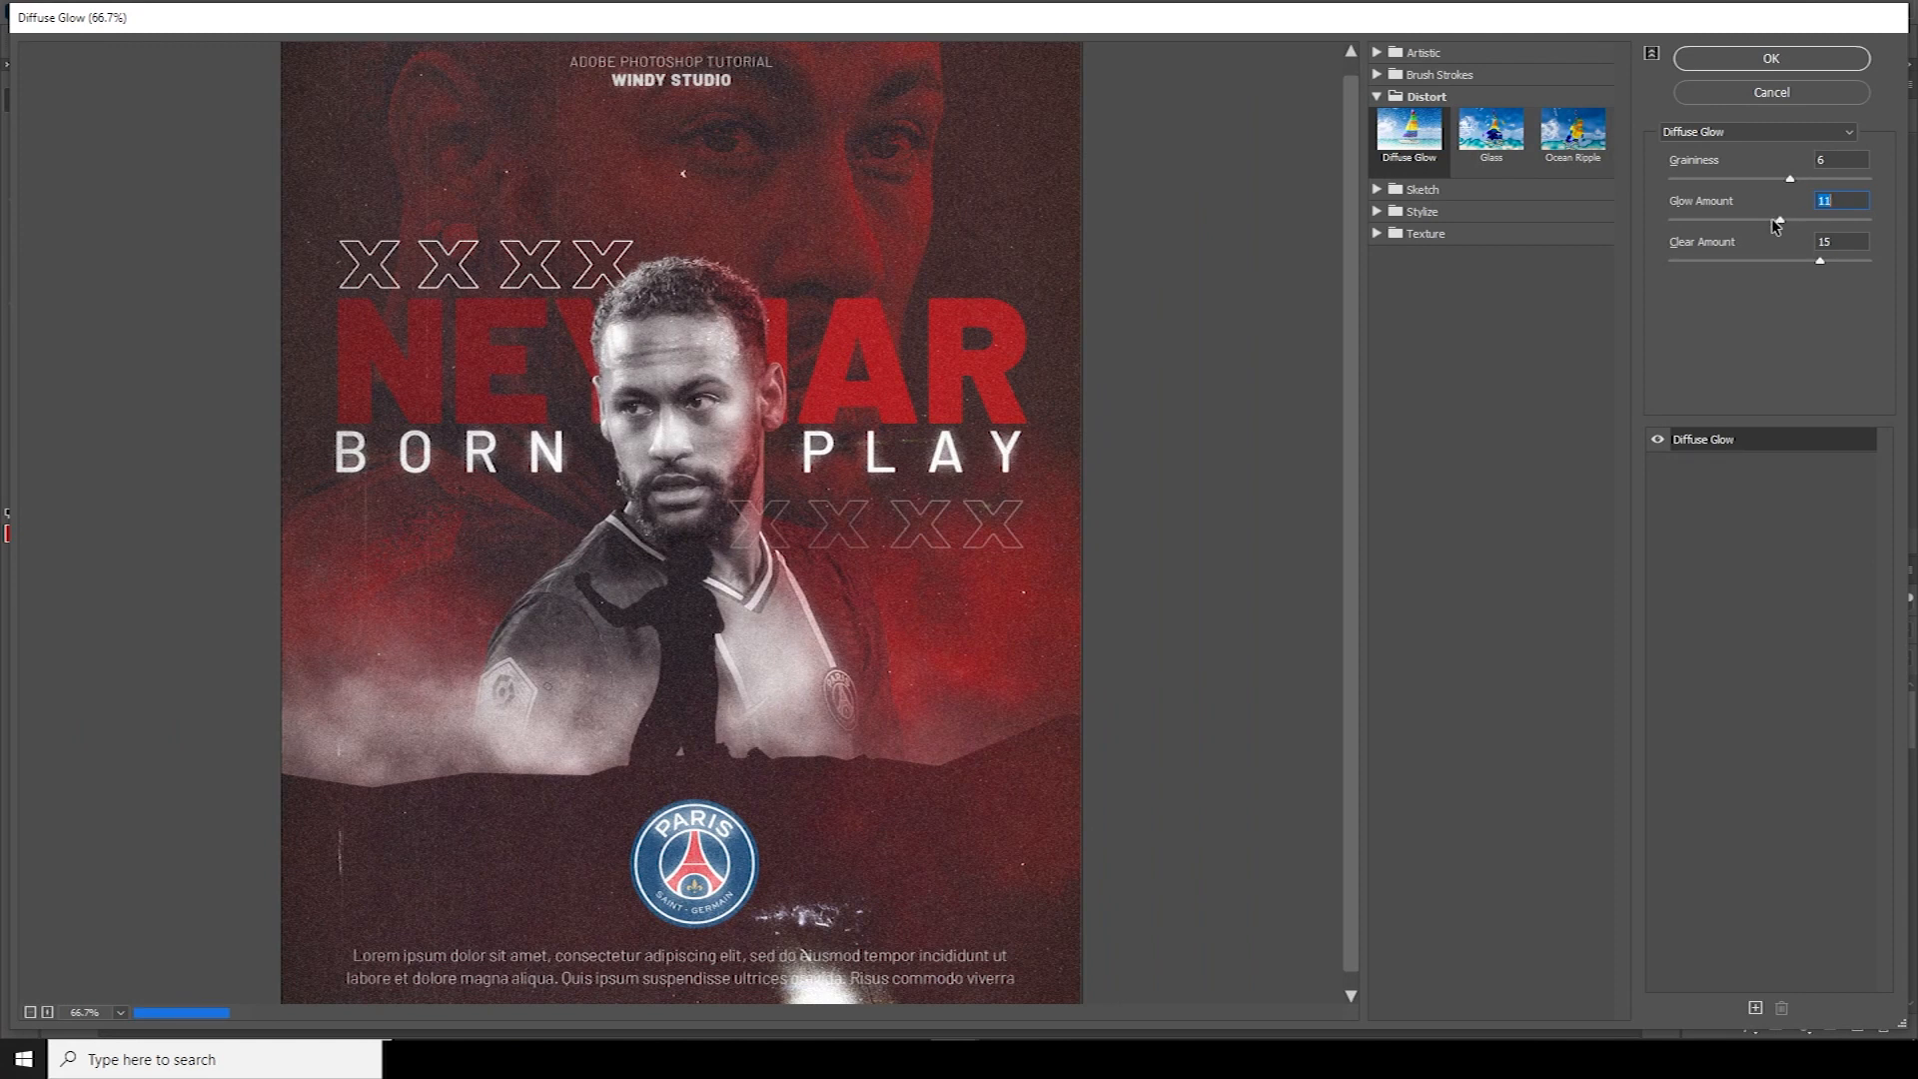
pyautogui.click(1784, 219)
pyautogui.click(1736, 62)
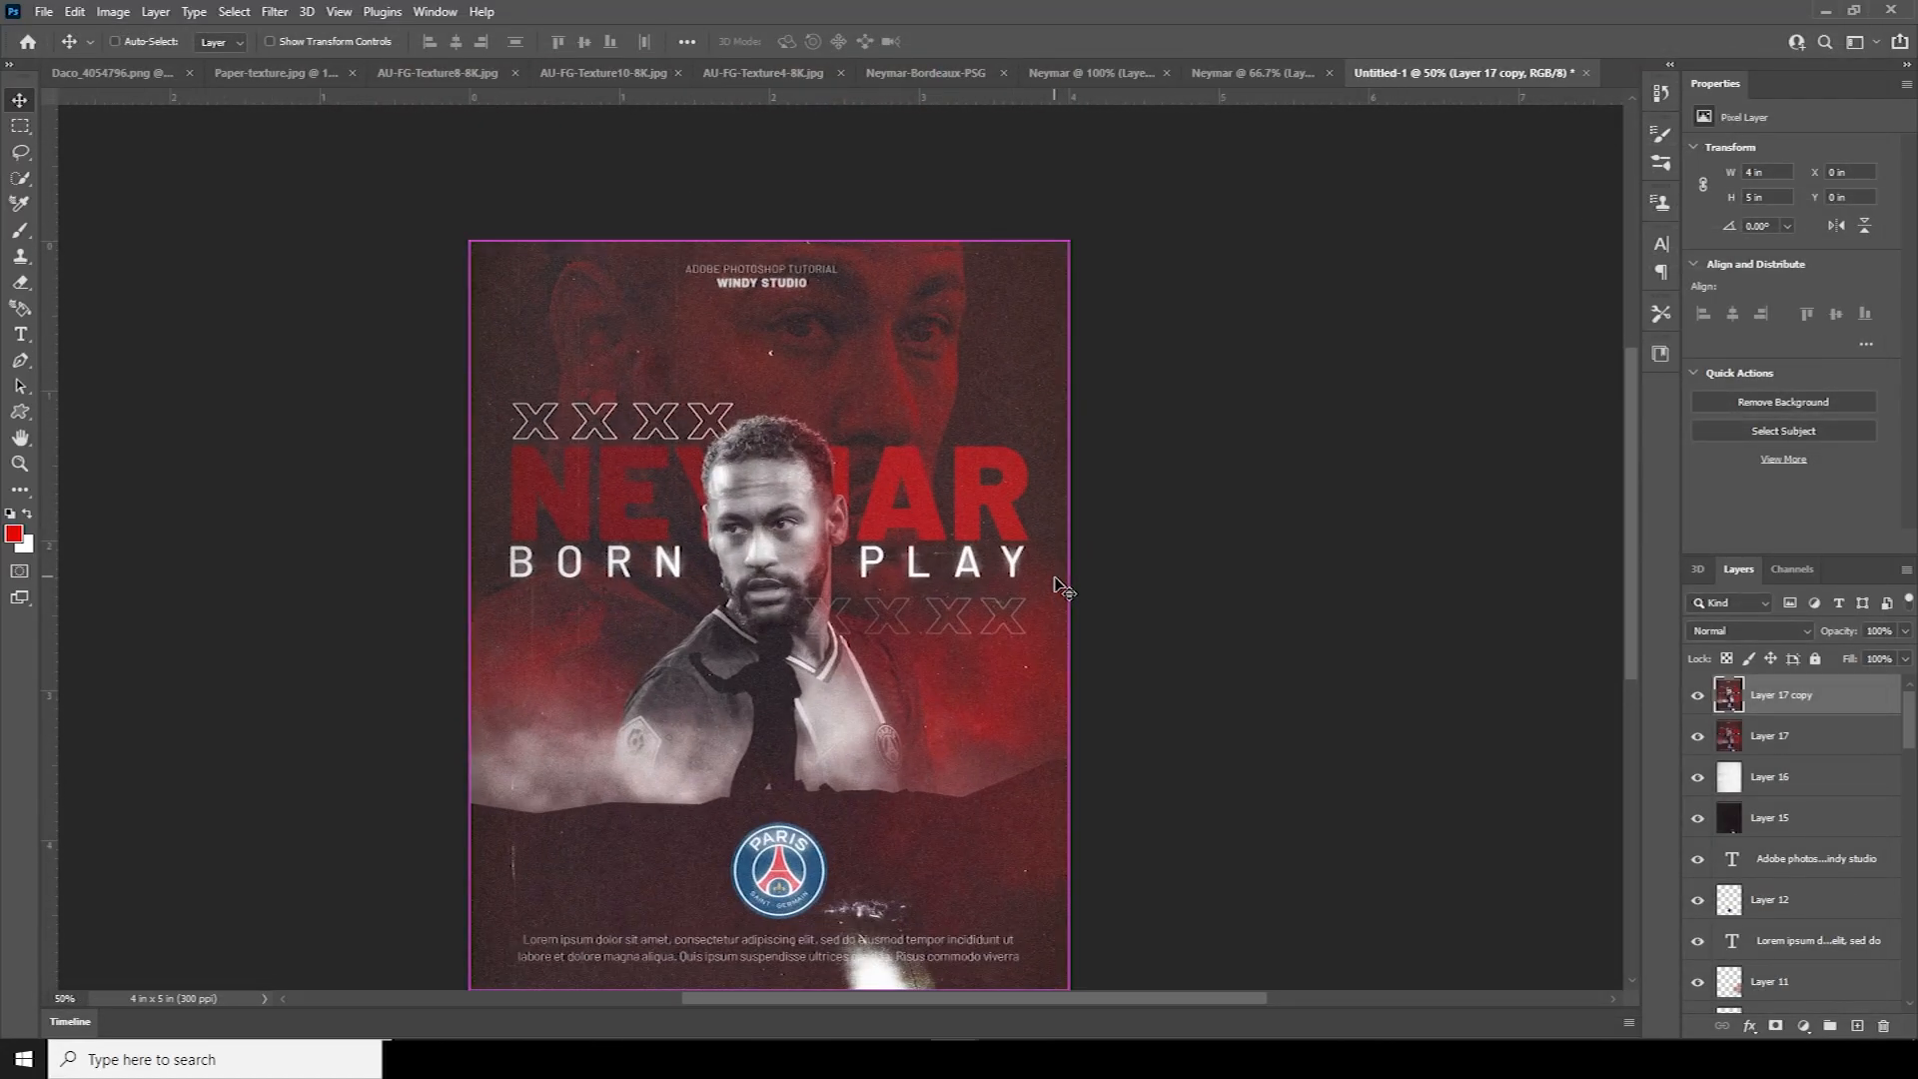
# Give the glowing copy an inverted, fully hiding mask and ready a 300 px white brush
pyautogui.click(1775, 1027)
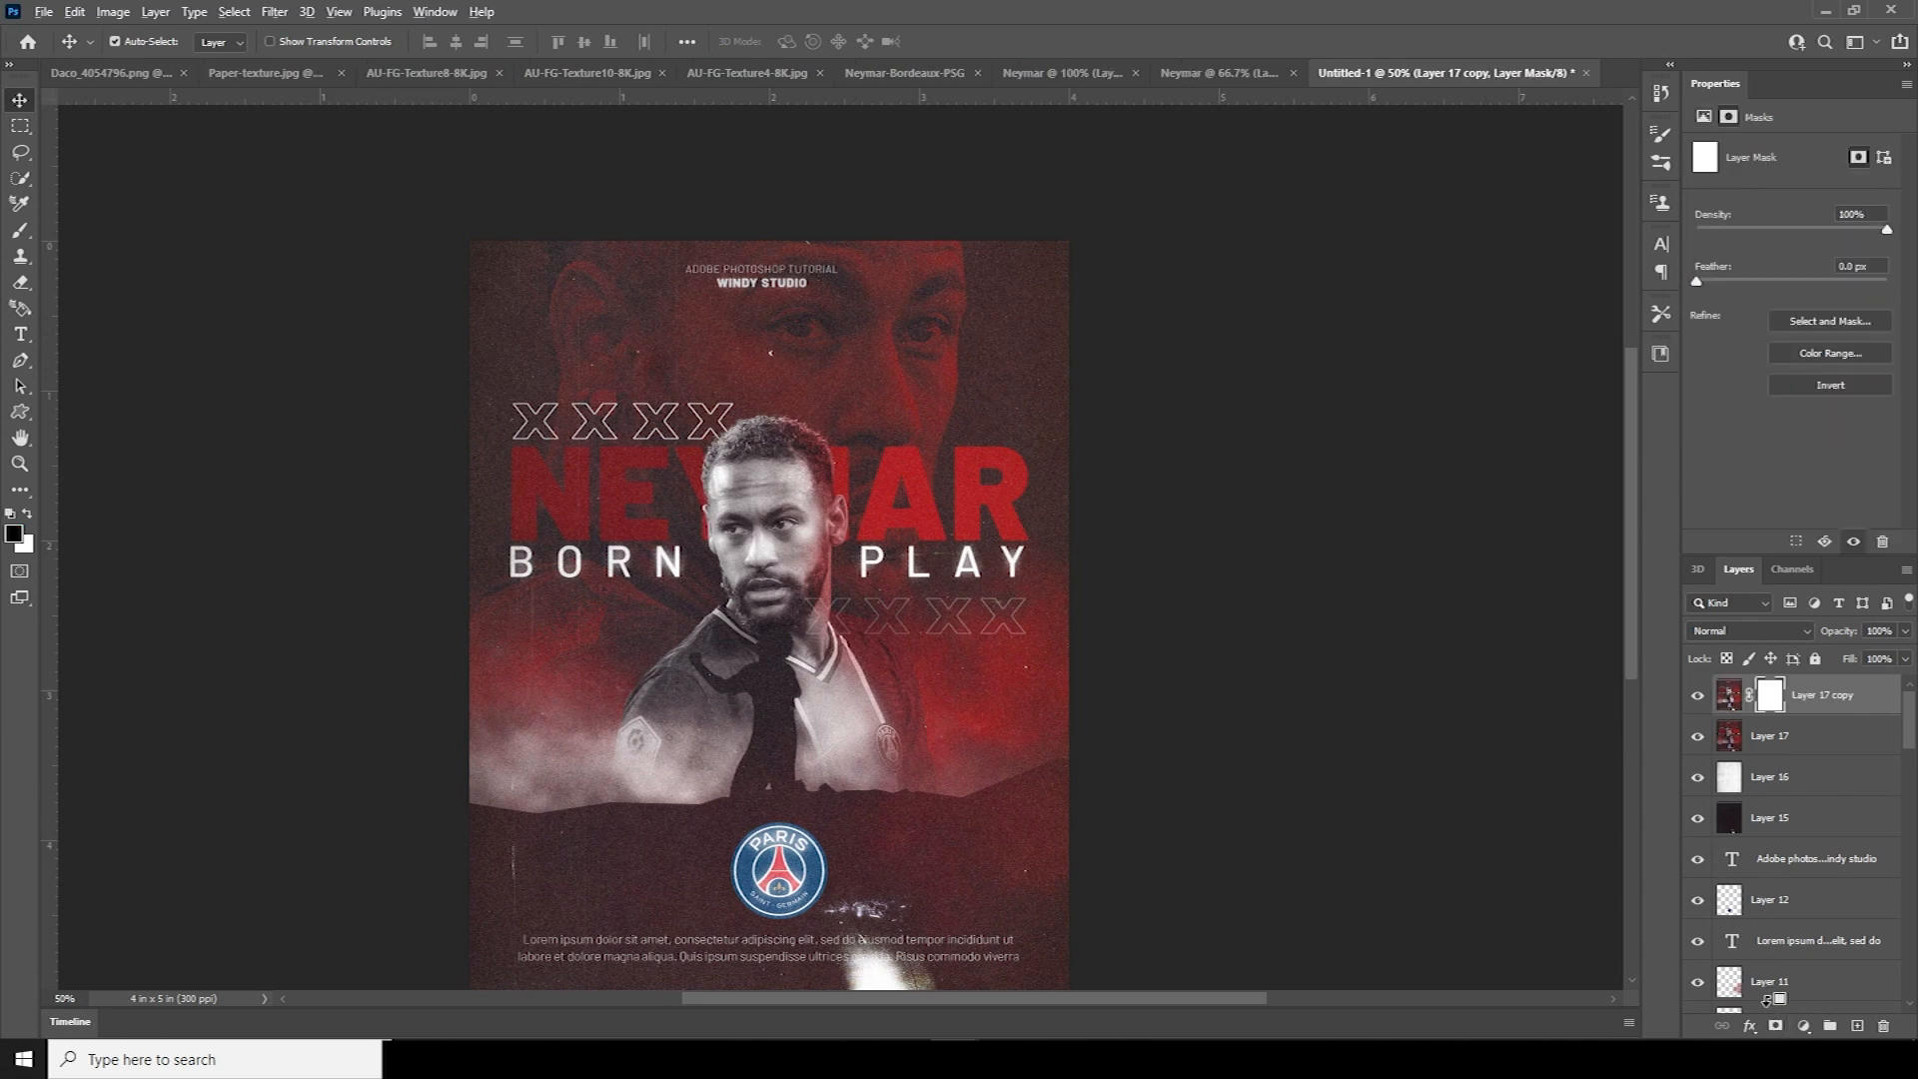
pyautogui.hotkey('ctrl', 'i')
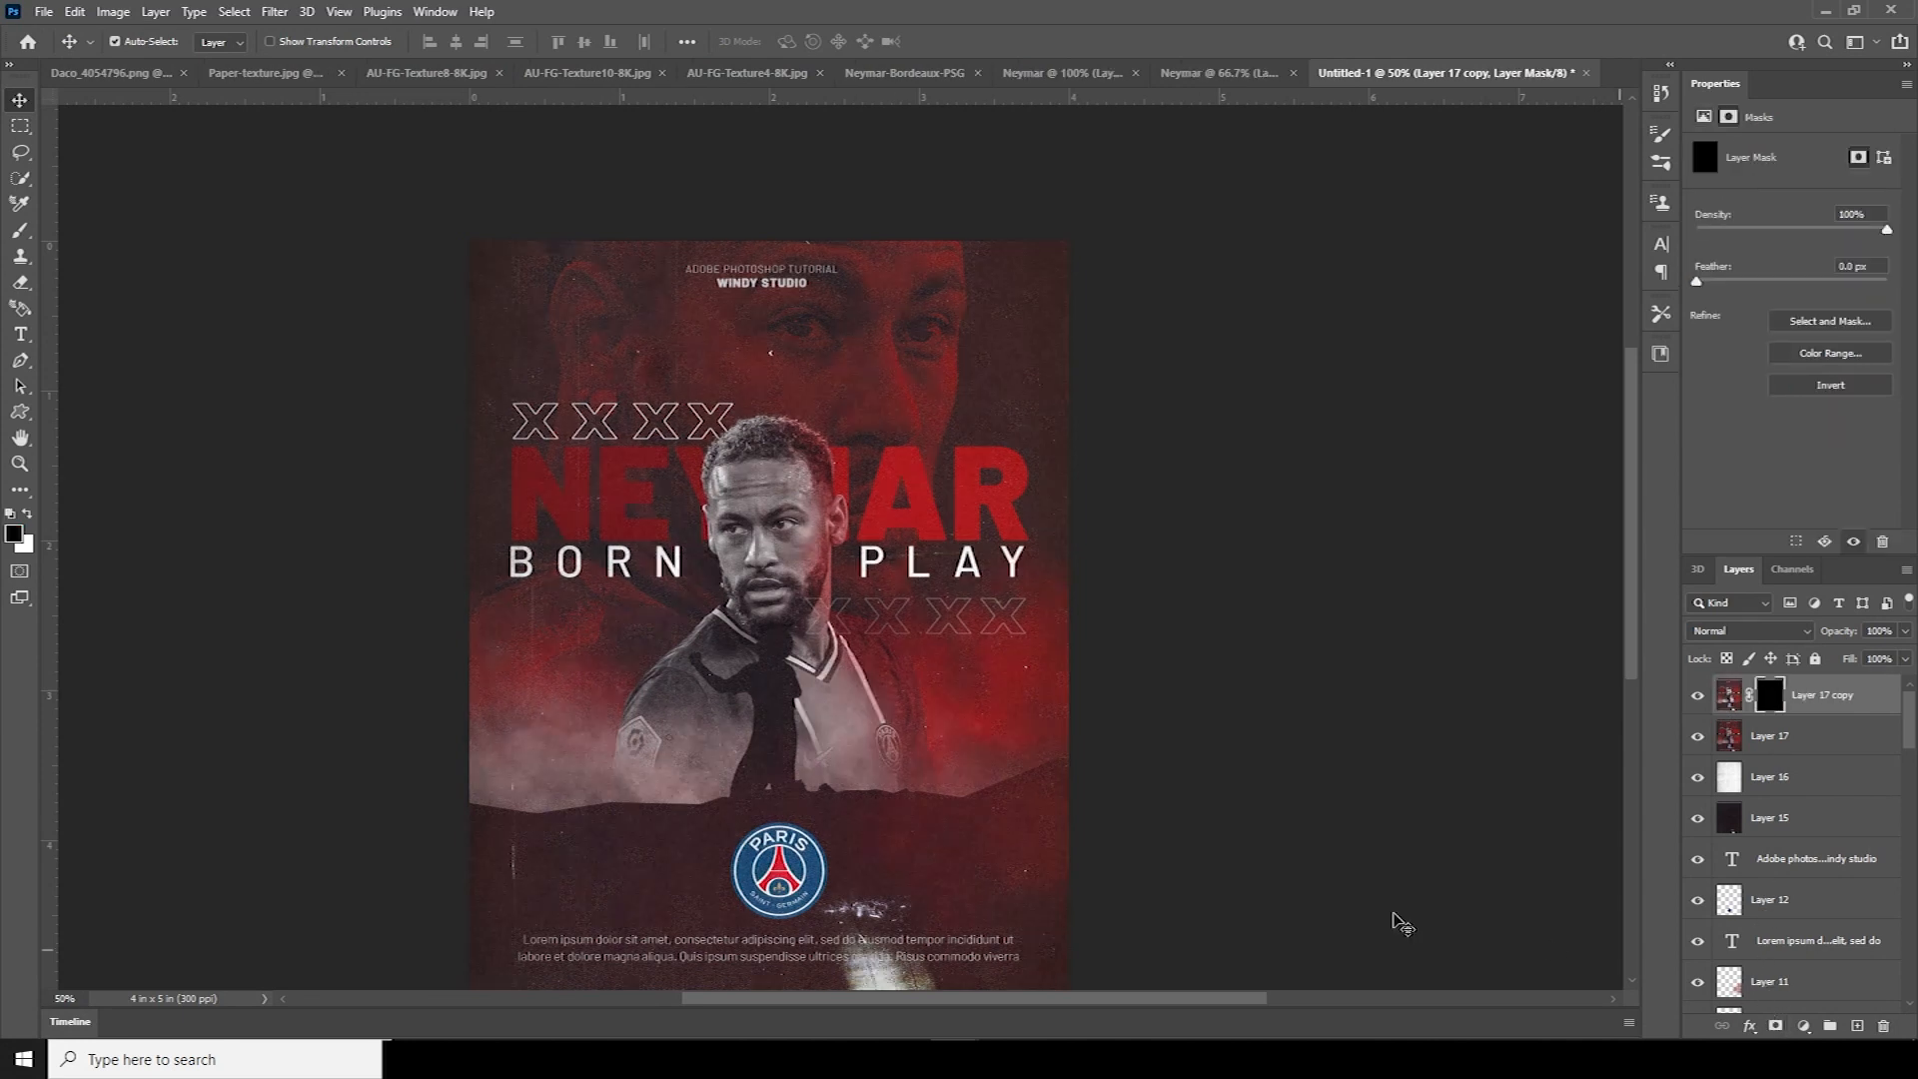
pyautogui.press('b')
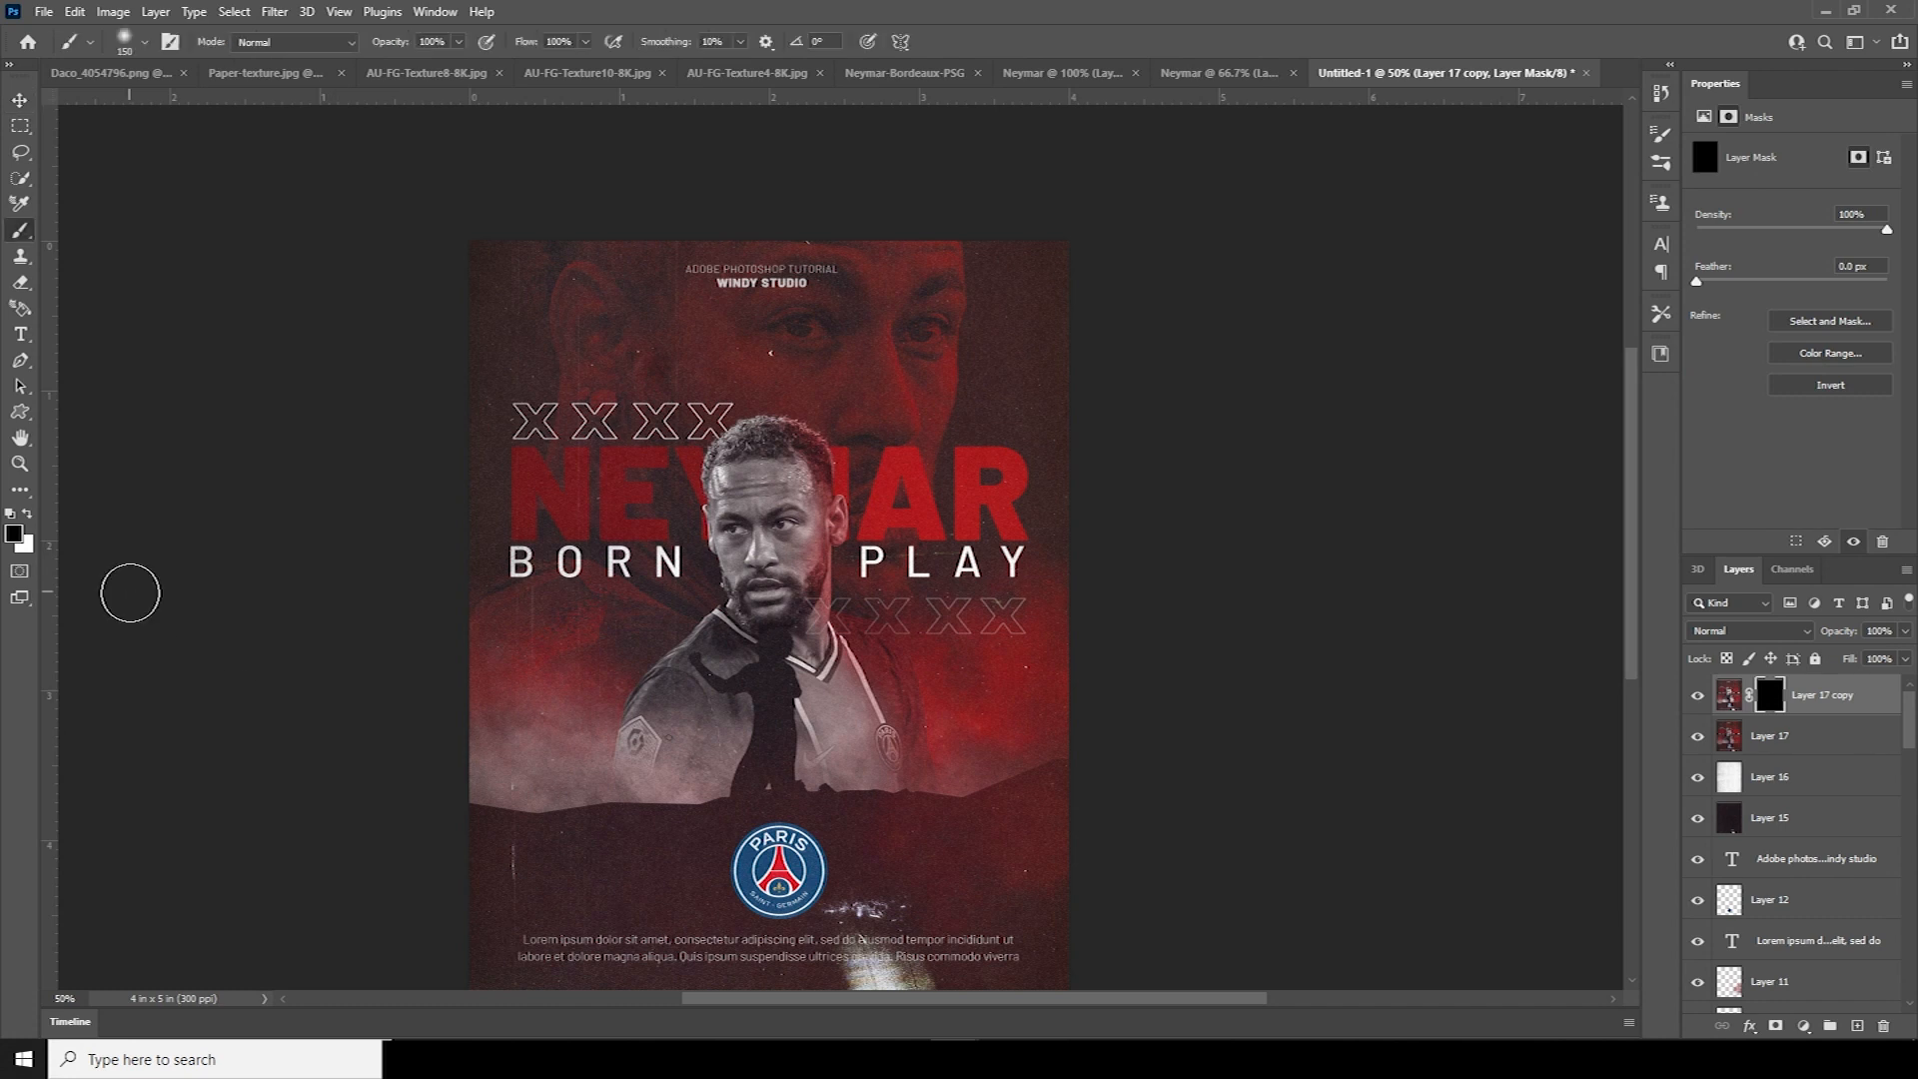
pyautogui.click(29, 514)
pyautogui.press(']')
pyautogui.press(']')
pyautogui.press(']')
pyautogui.press(']')
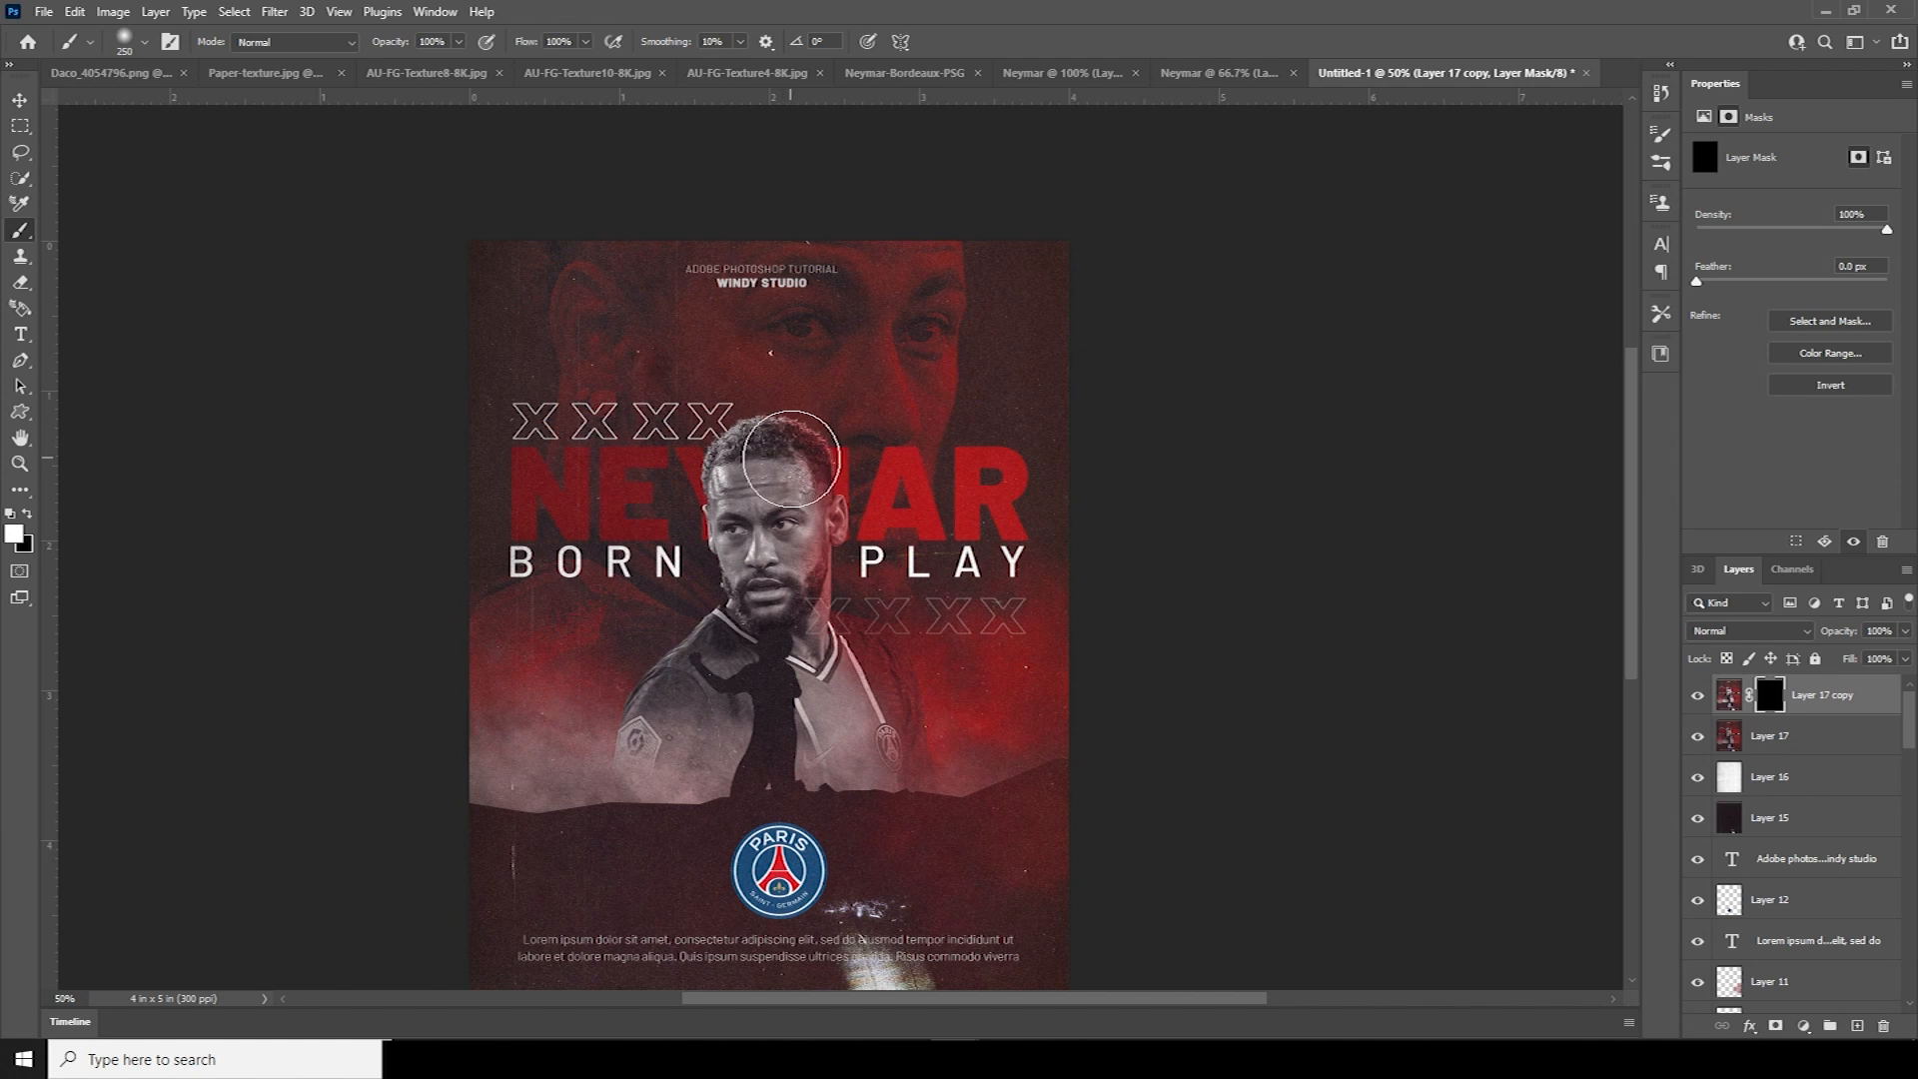
# Reveal the glow over the face, jersey edge, background face, lower poster and NE letters
pyautogui.moveTo(787, 466)
pyautogui.mouseDown()
pyautogui.moveTo(828, 559)
pyautogui.moveTo(809, 554)
pyautogui.mouseUp()
pyautogui.press('[')
pyautogui.press('[')
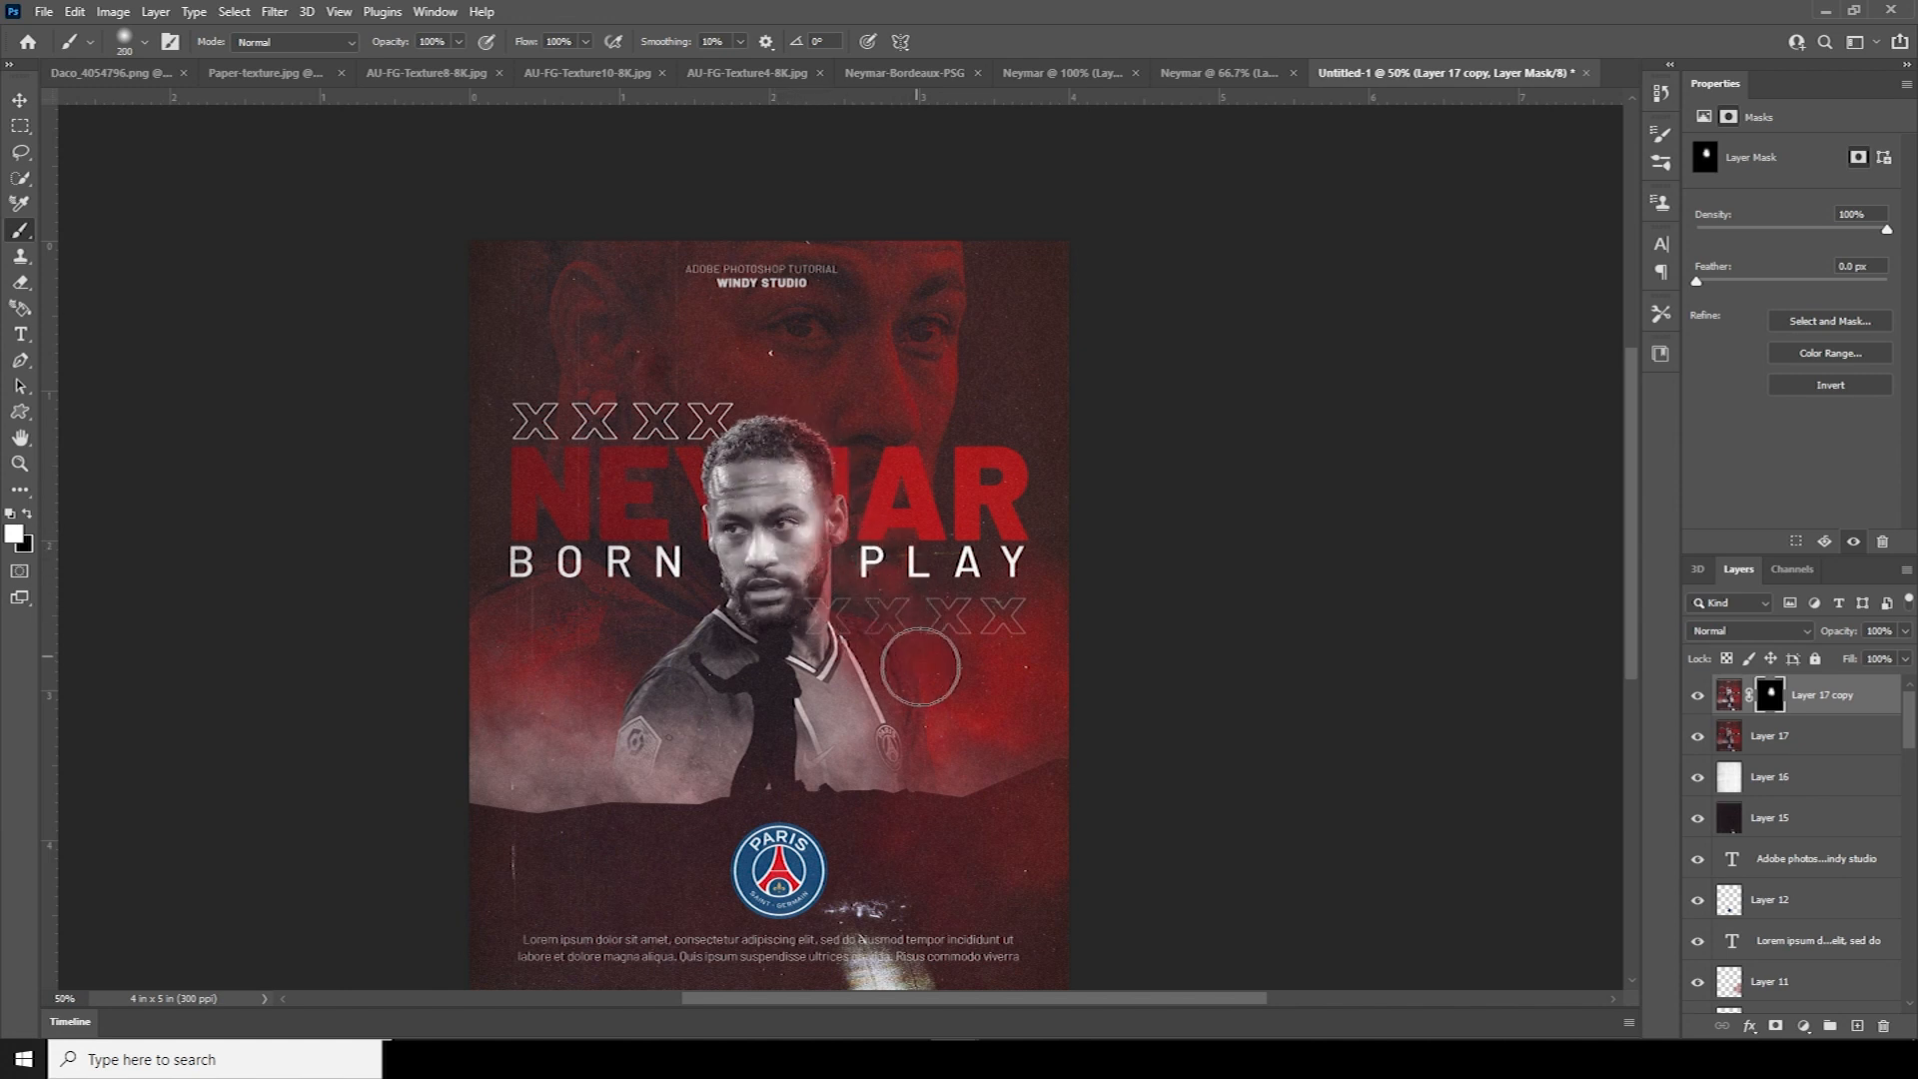
pyautogui.moveTo(930, 743); pyautogui.dragTo(964, 779)
pyautogui.press(']')
pyautogui.moveTo(942, 330)
pyautogui.mouseDown()
pyautogui.moveTo(939, 304)
pyautogui.moveTo(923, 399)
pyautogui.mouseUp()
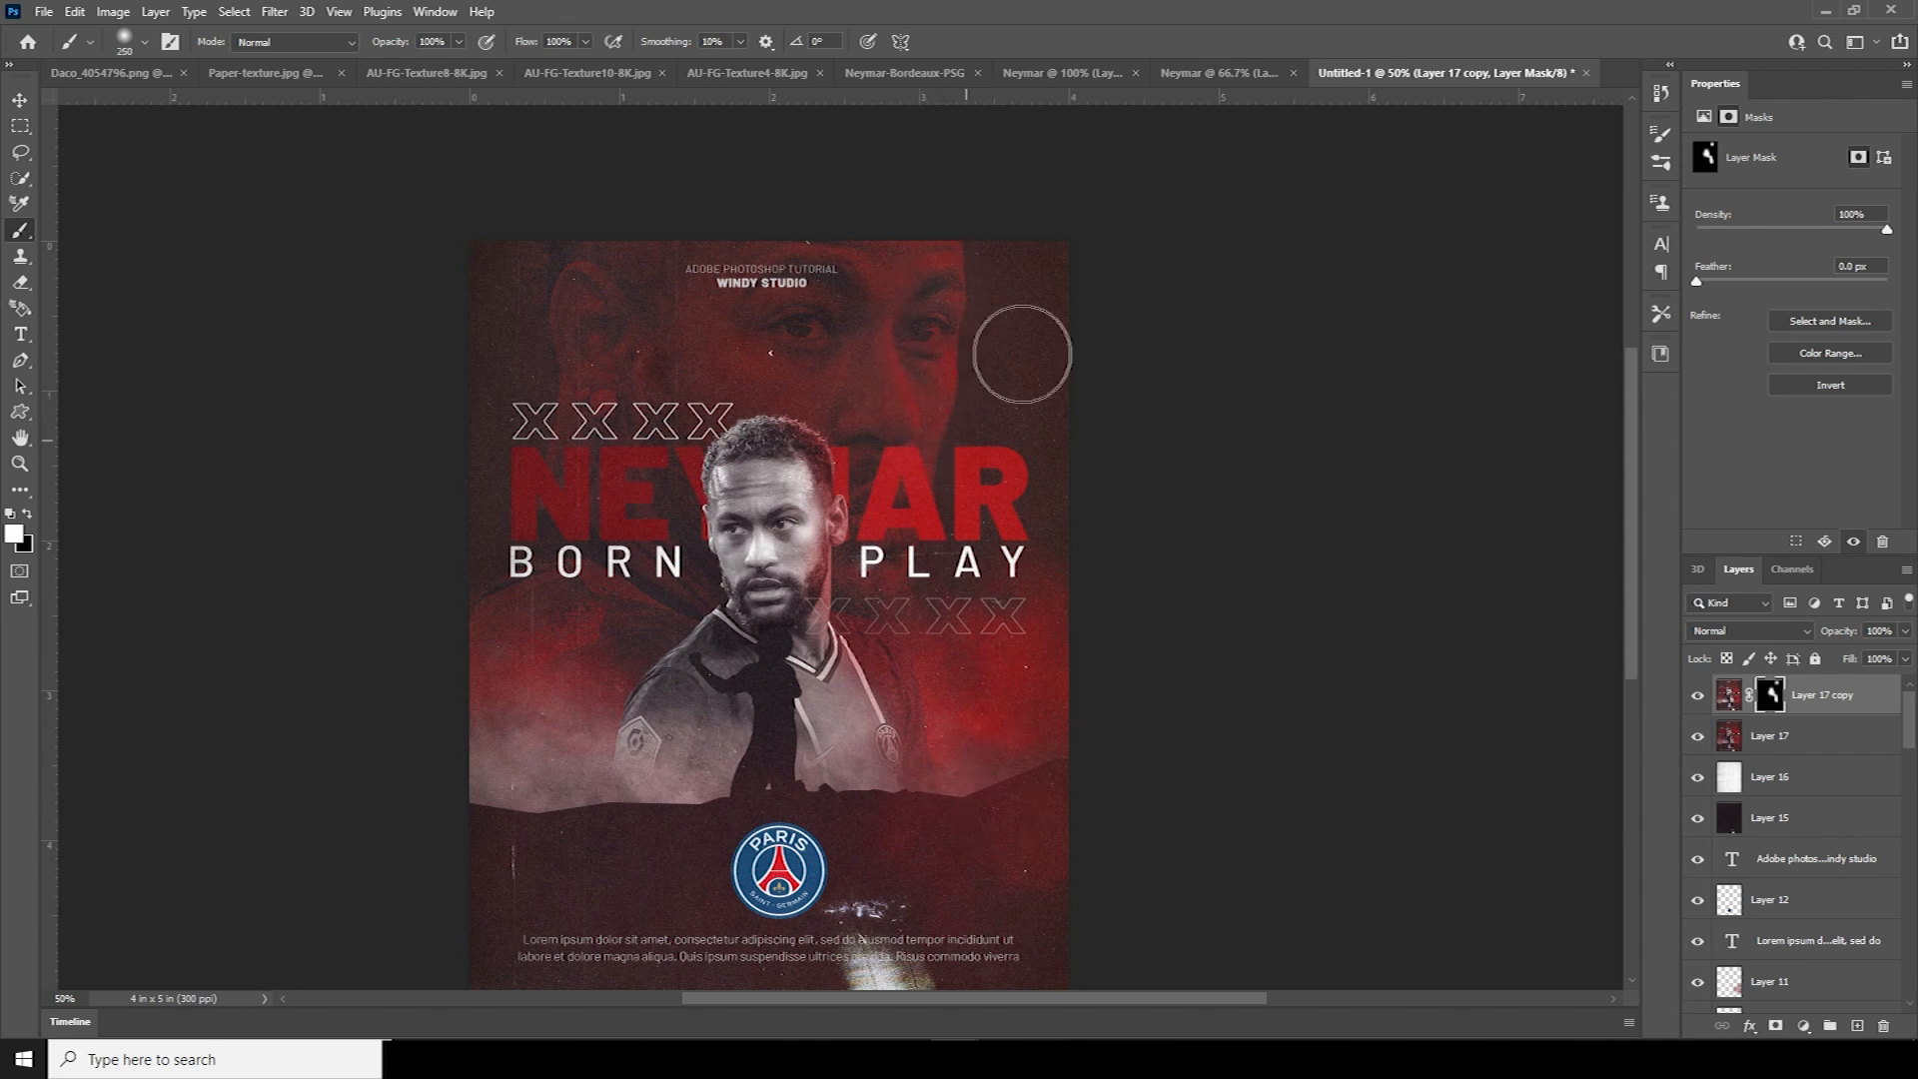
pyautogui.moveTo(911, 638)
pyautogui.mouseDown()
pyautogui.moveTo(638, 945)
pyautogui.moveTo(575, 490)
pyautogui.mouseUp()
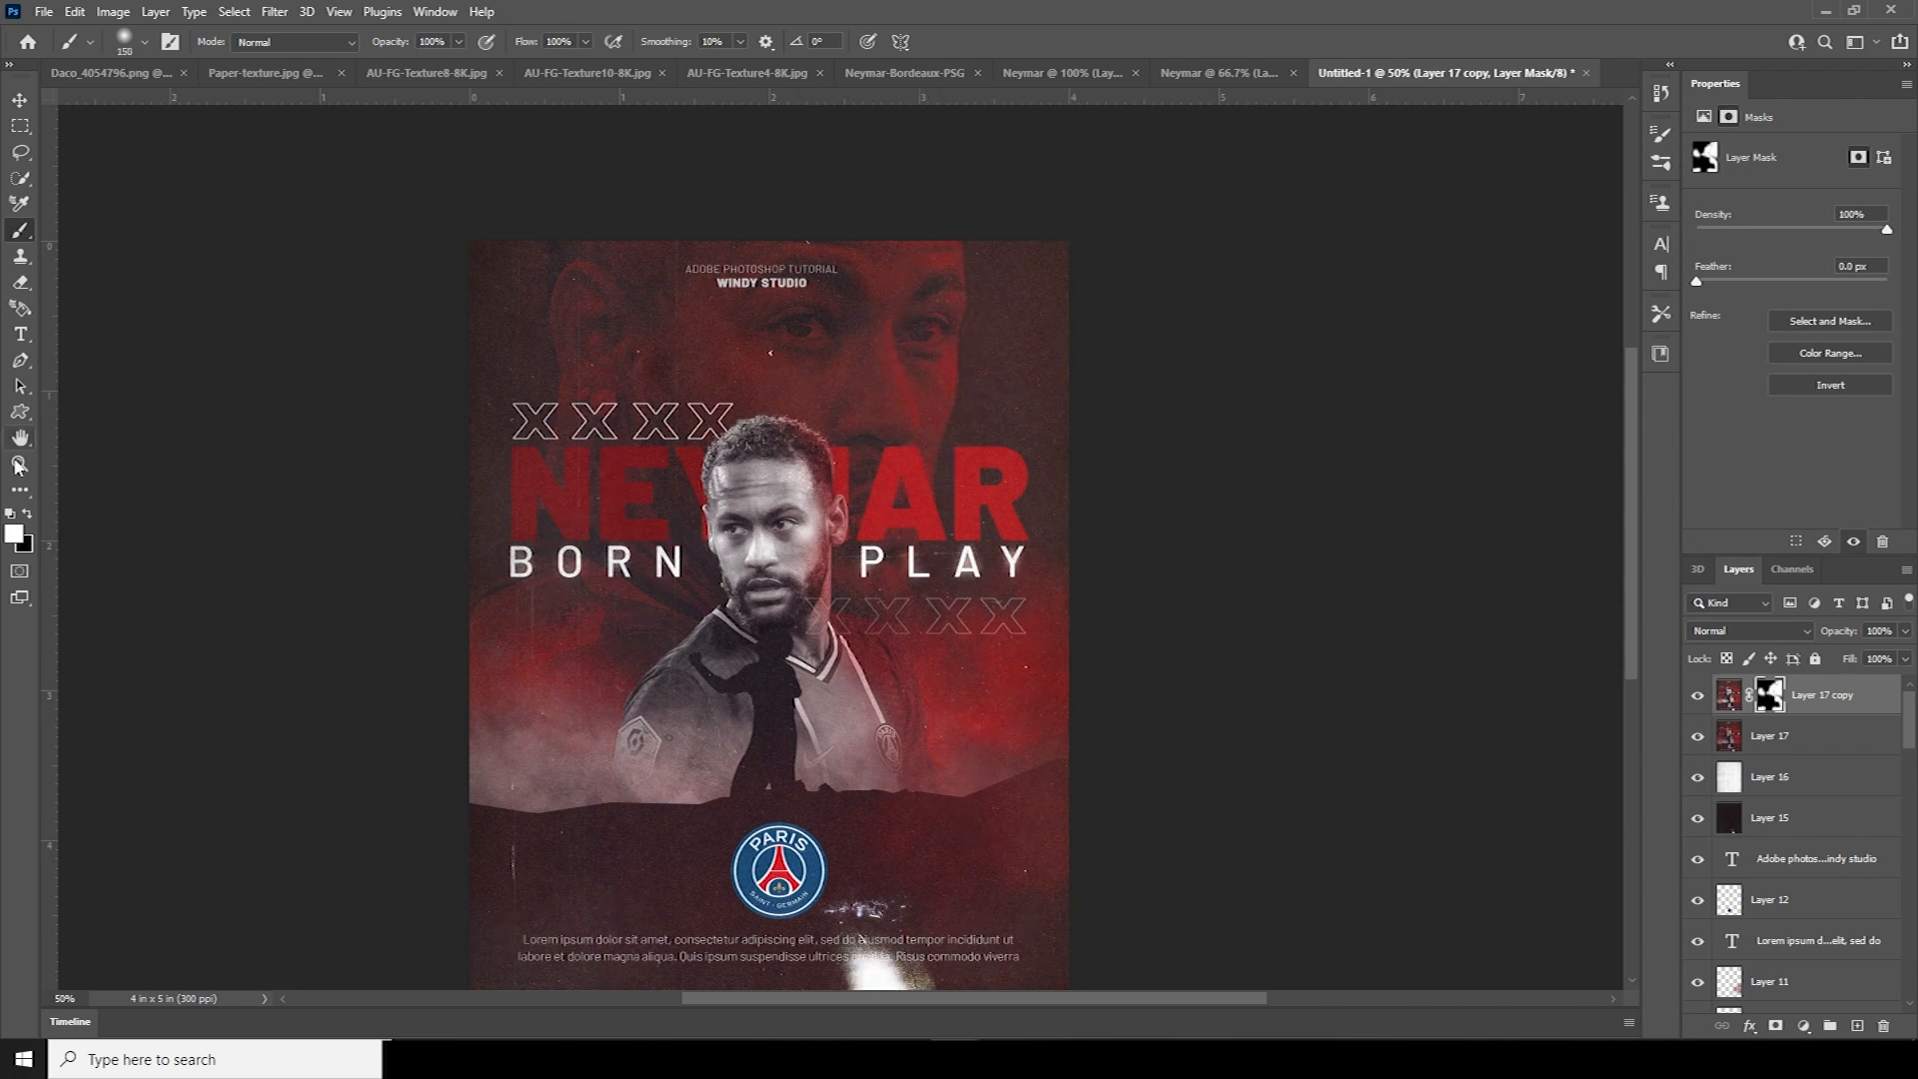
pyautogui.press('x')
pyautogui.press(']')
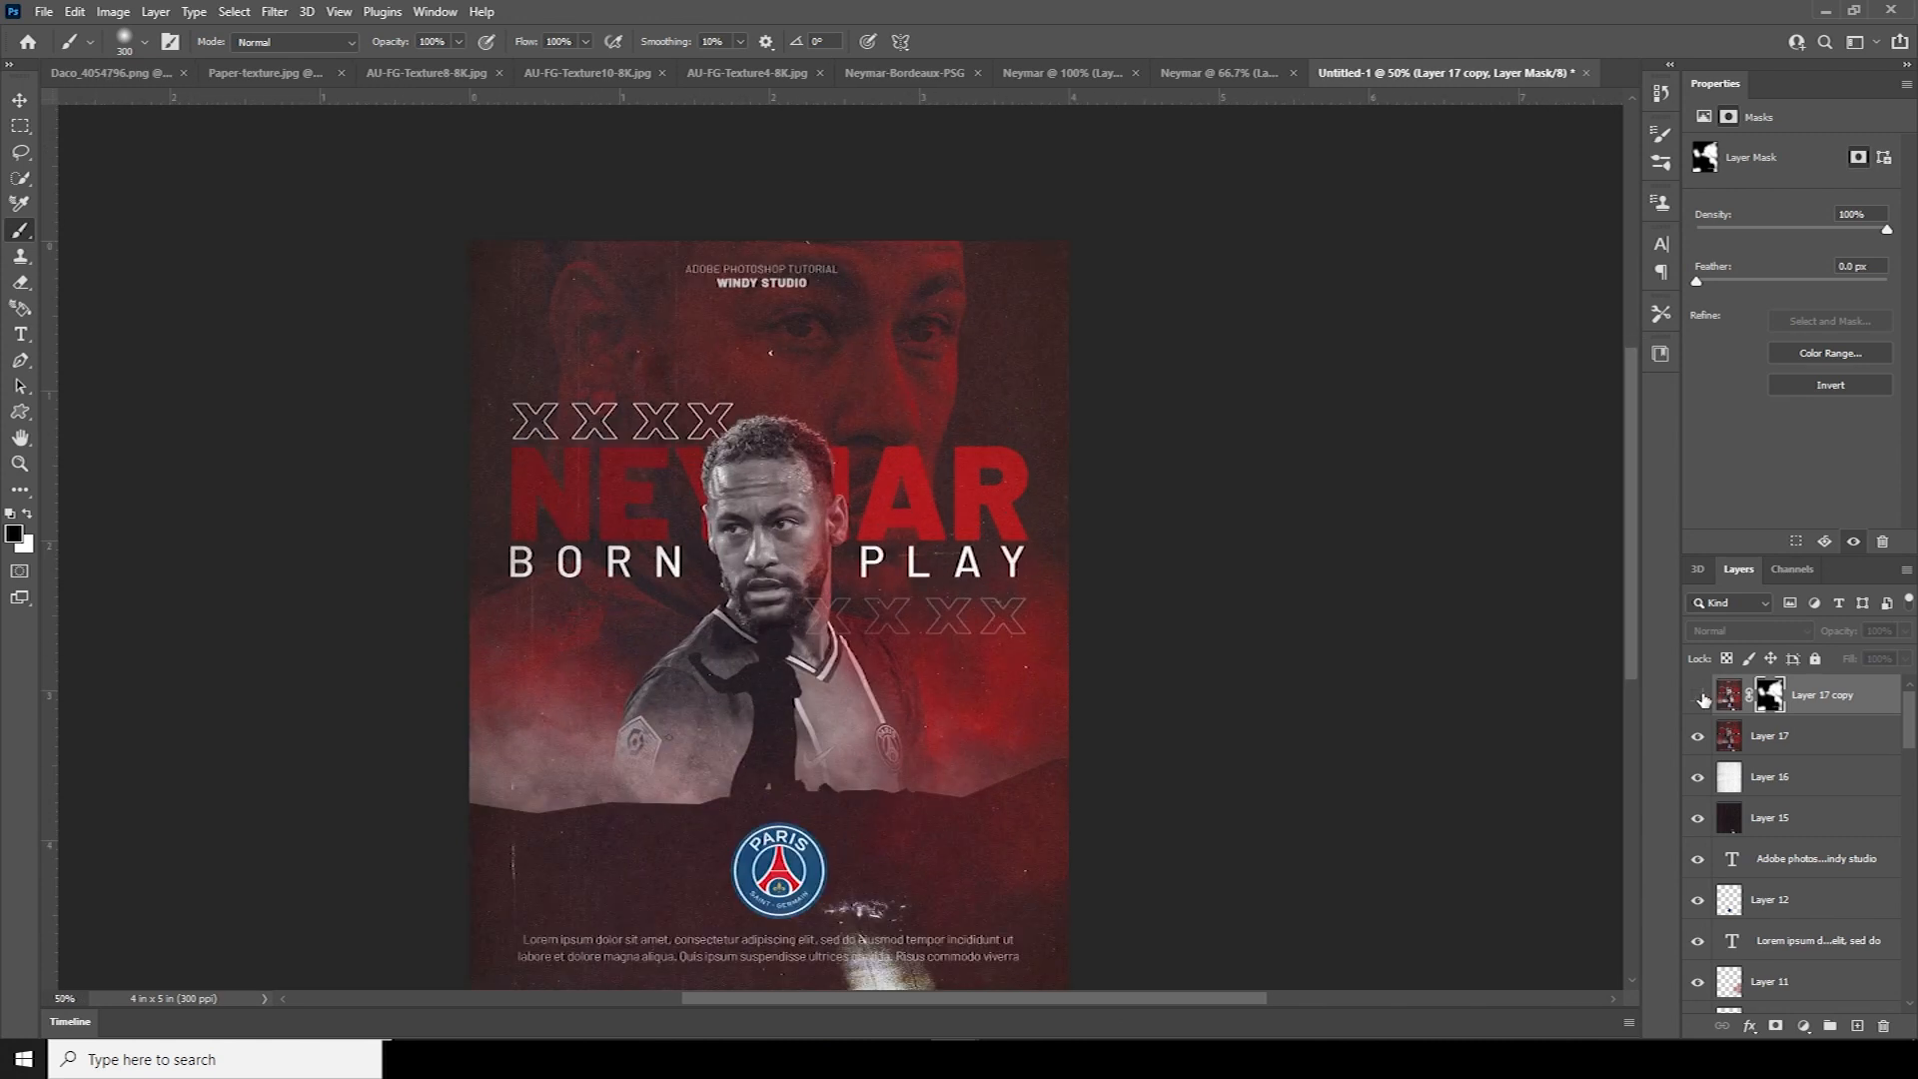
# Fade the glowing copy layer to 73% opacity
pyautogui.click(1729, 697)
pyautogui.click(1904, 632)
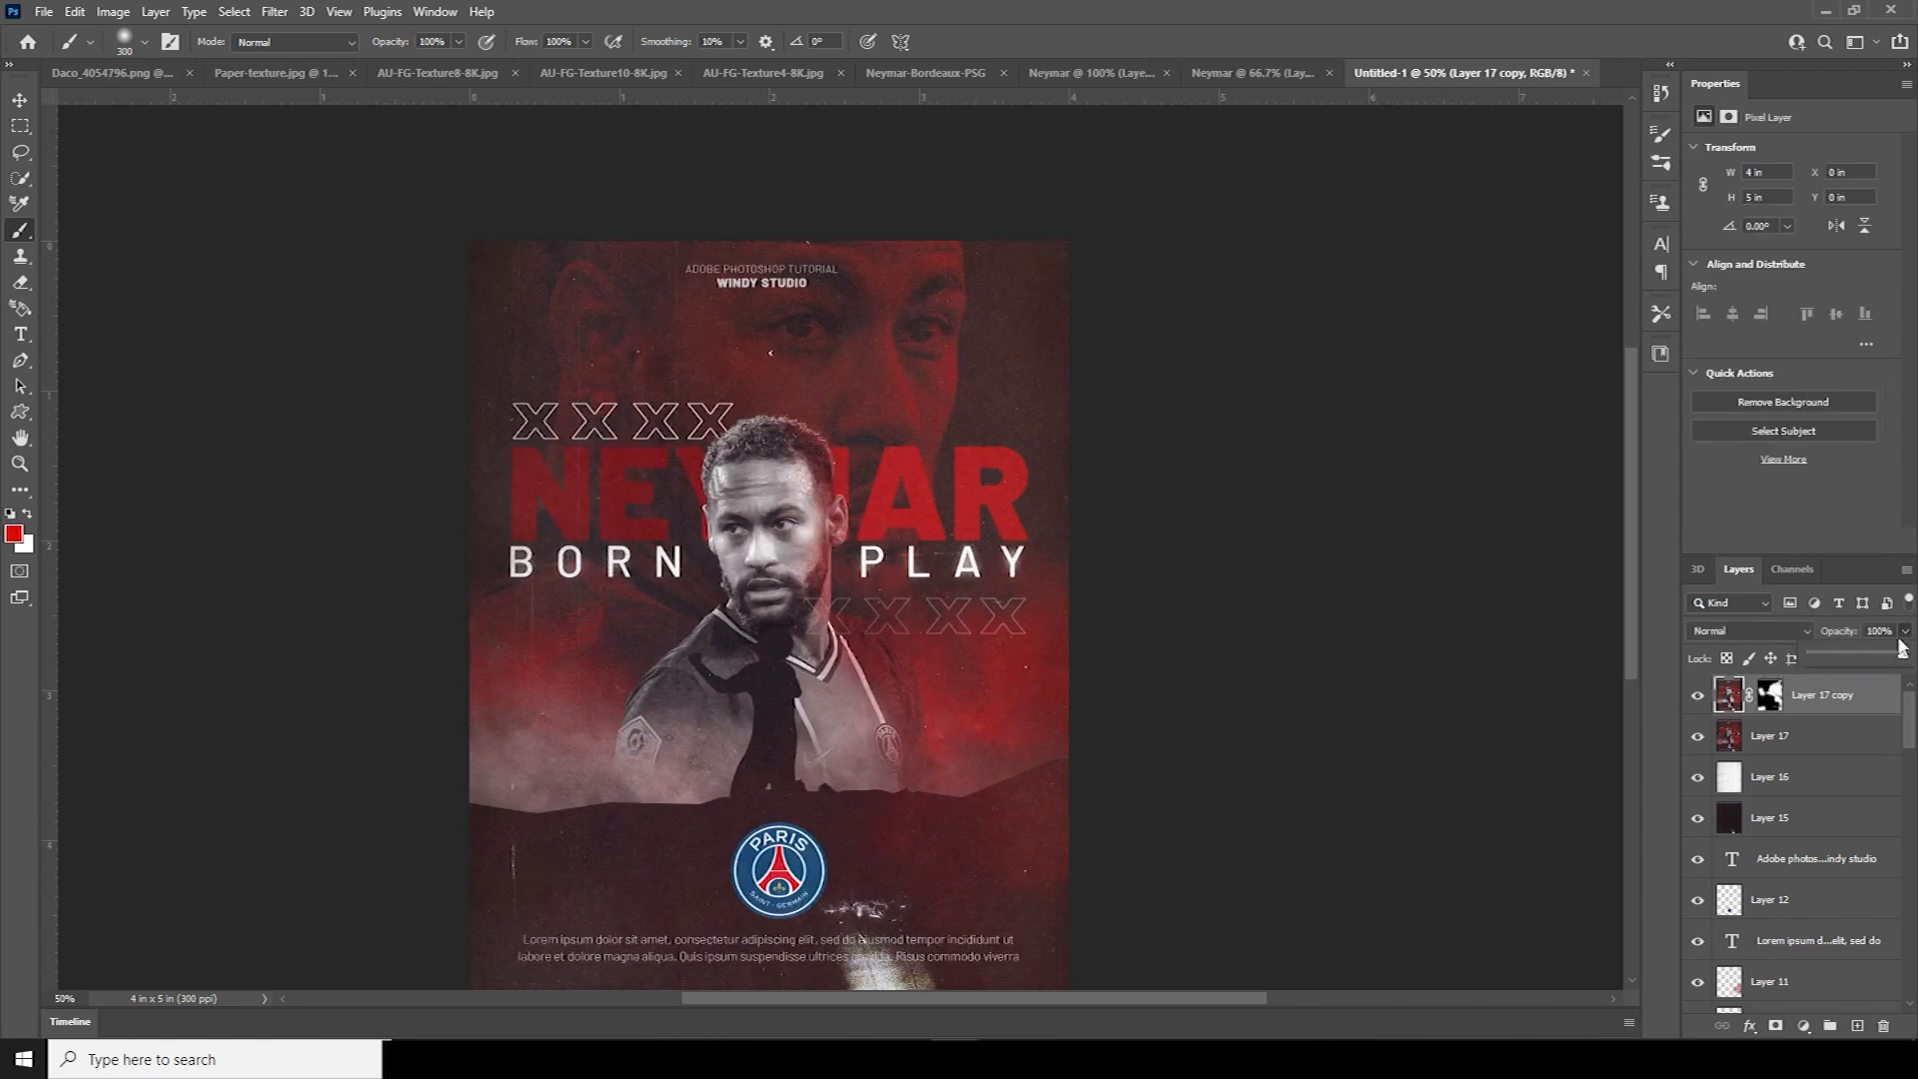
pyautogui.moveTo(1887, 657); pyautogui.dragTo(1881, 656)
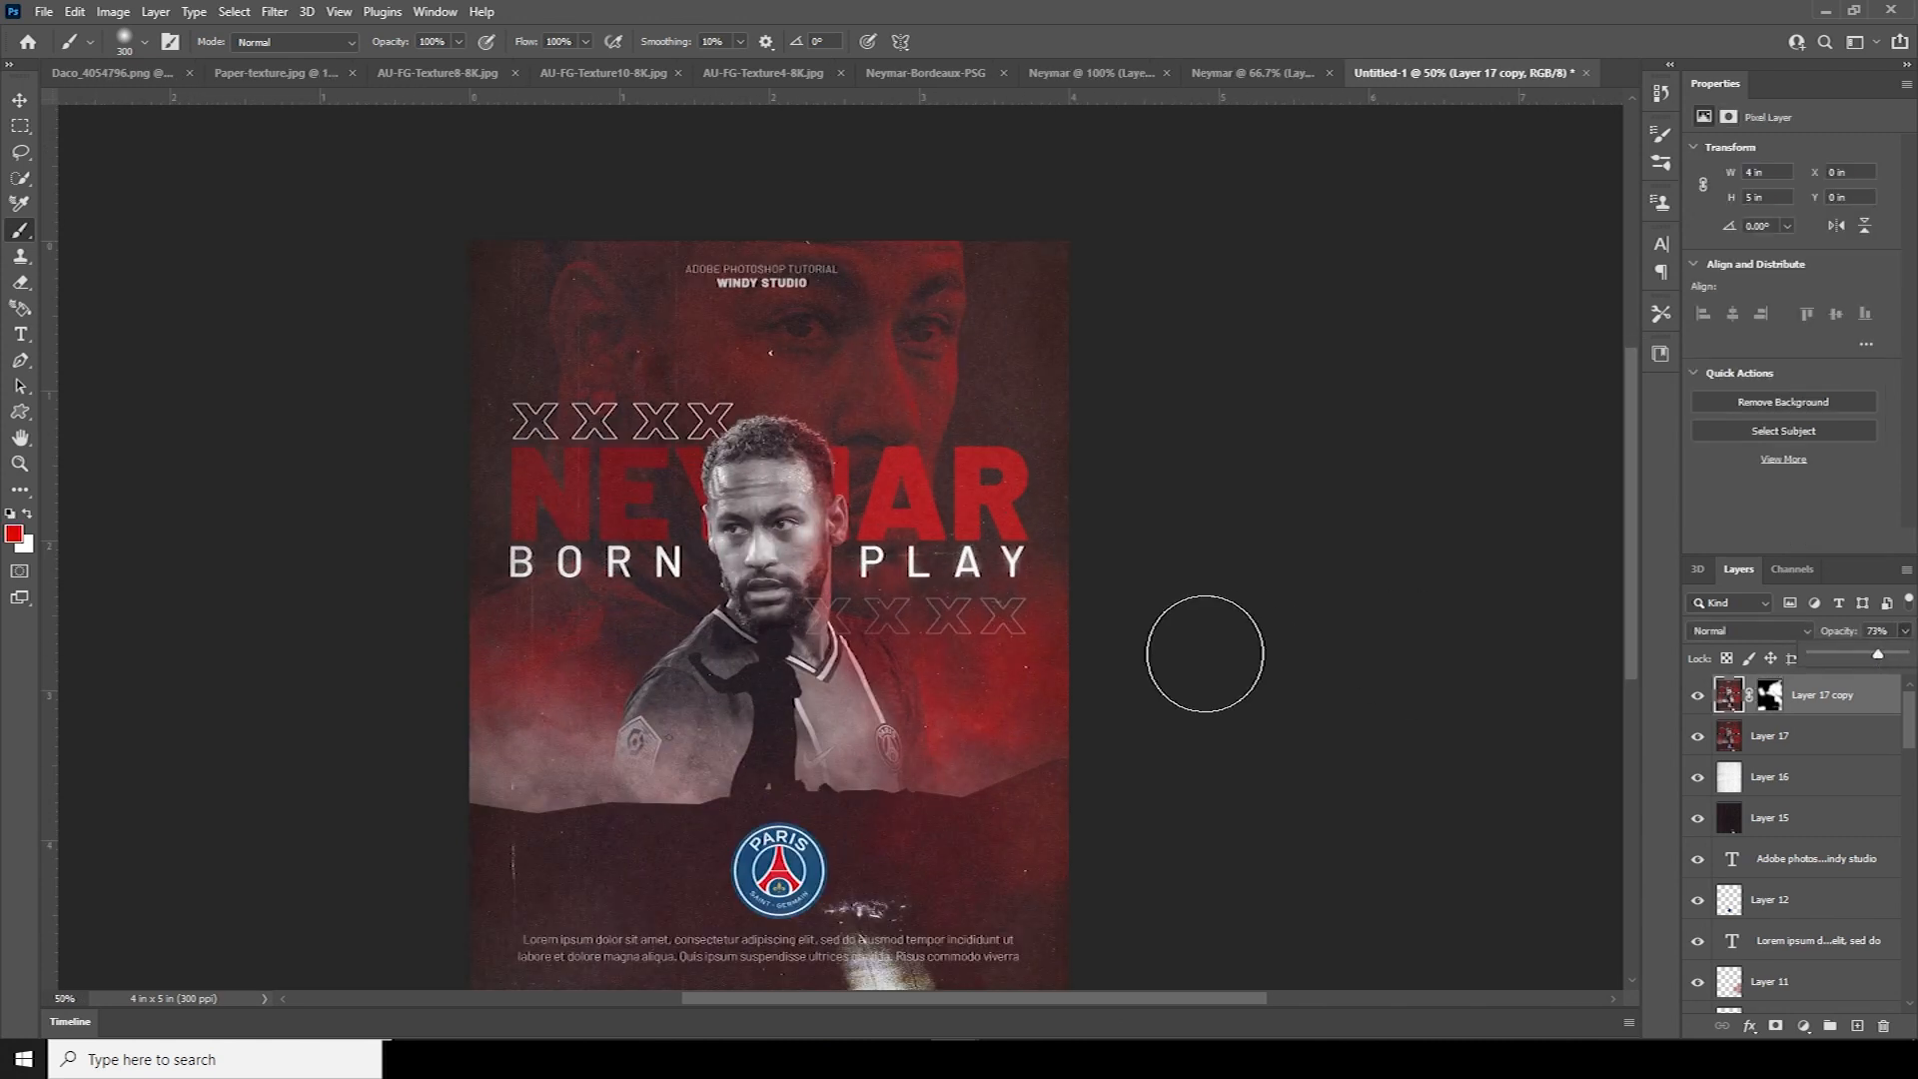
pyautogui.hotkey('ctrl', '-')
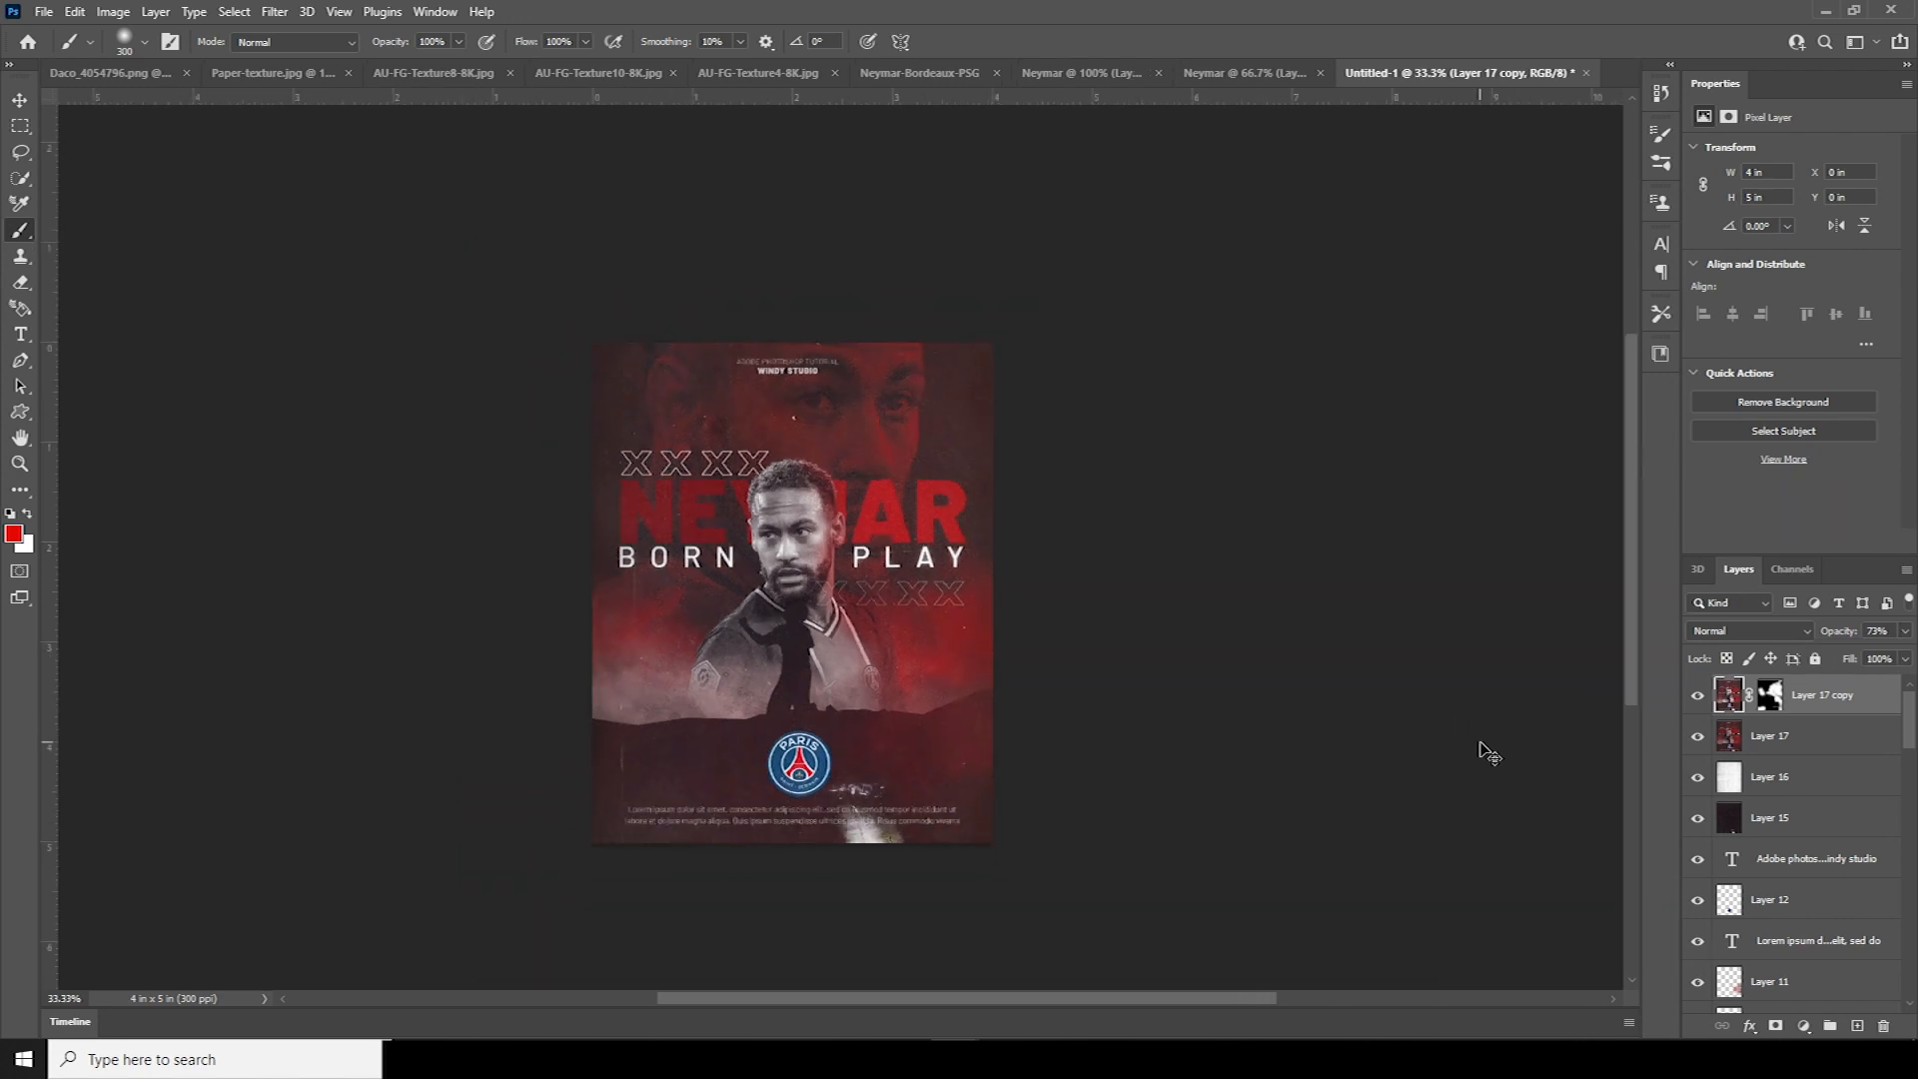
pyautogui.hotkey('ctrl', '+')
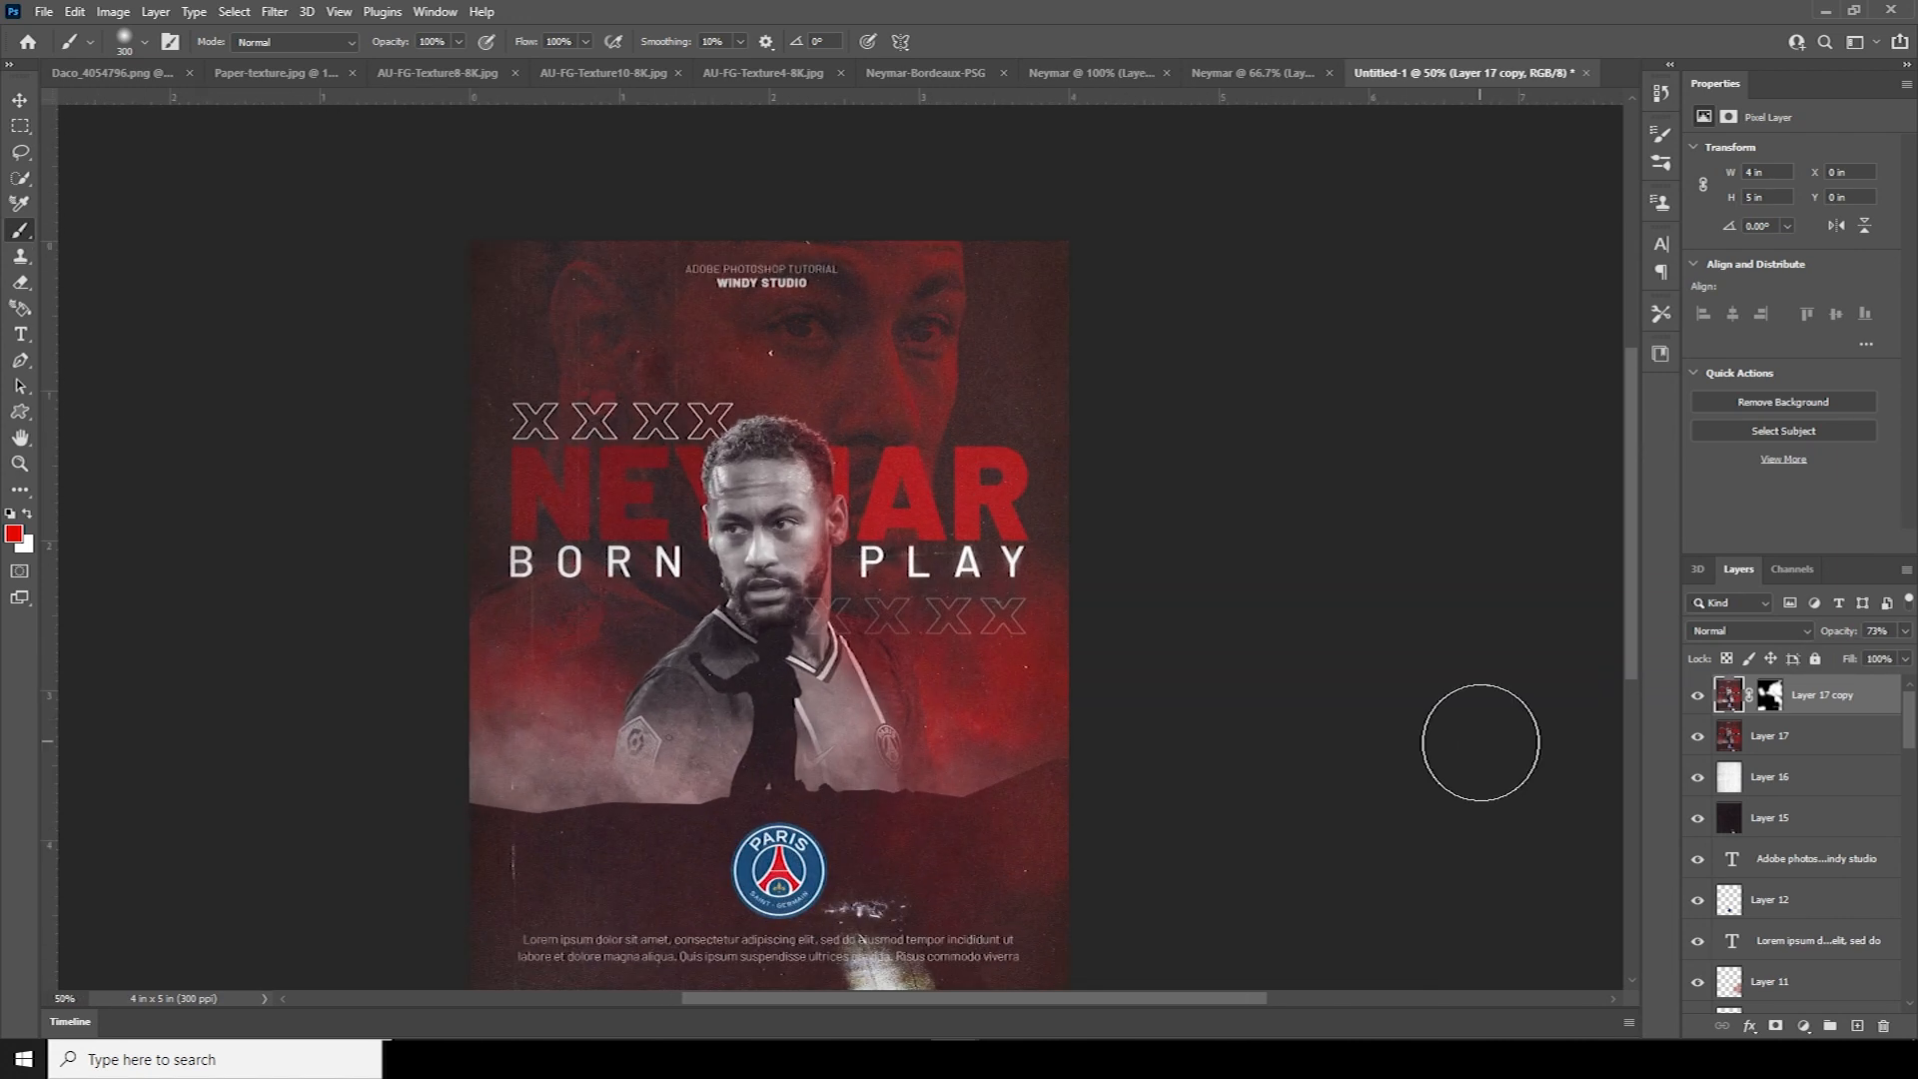